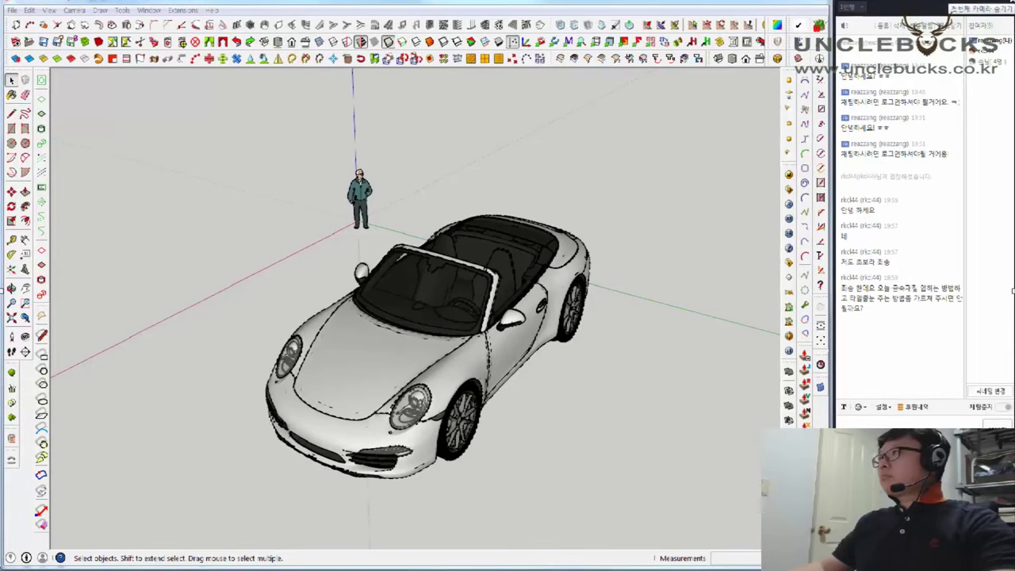
Select the convertible car beside the scale figure, orbiting to view it from above
mouse_move(607, 242)
middle_down()
mouse_move(626, 265)
mouse_move(632, 242)
middle_up()
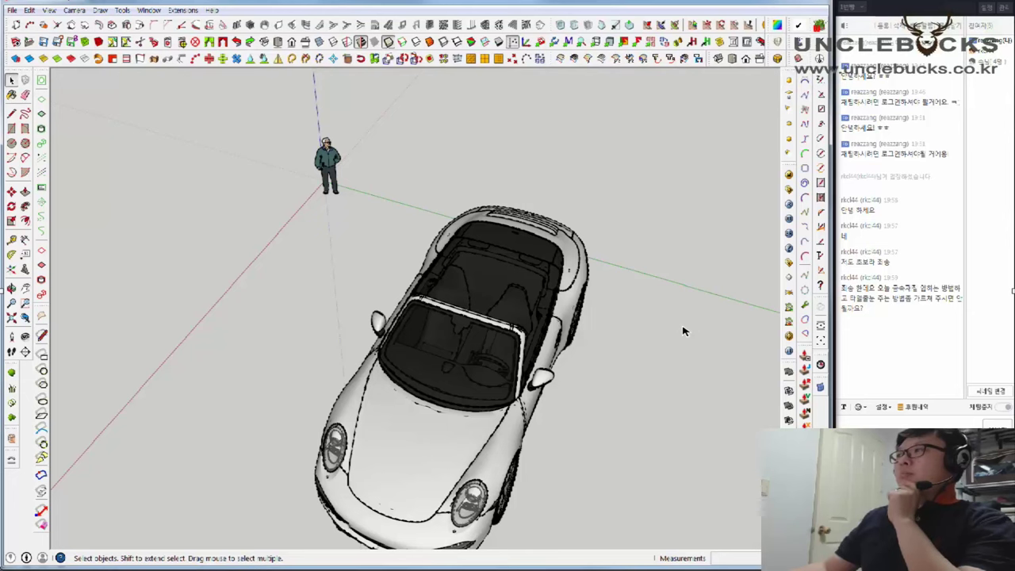
click(561, 349)
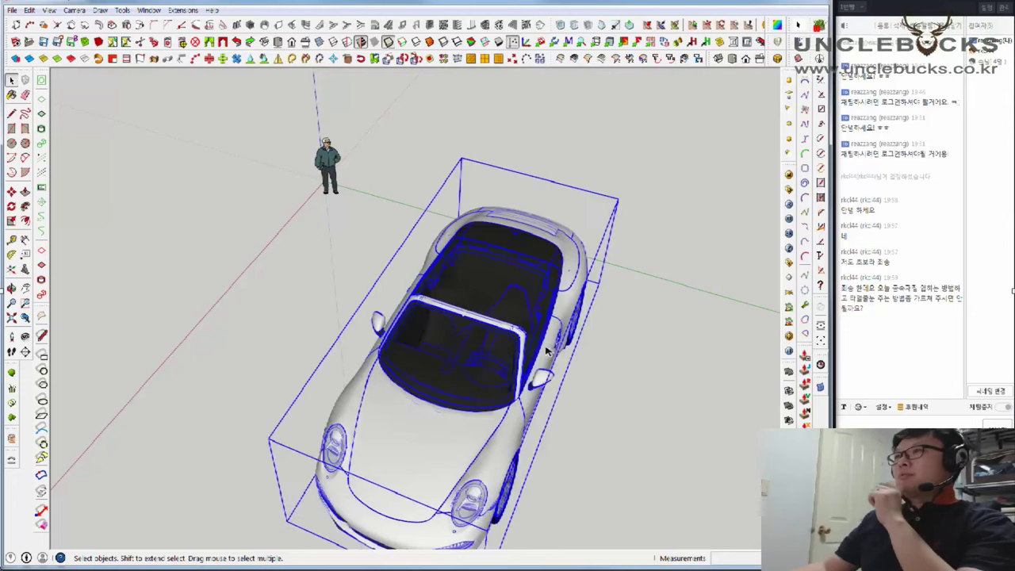
middle_drag(561, 349, 497, 223)
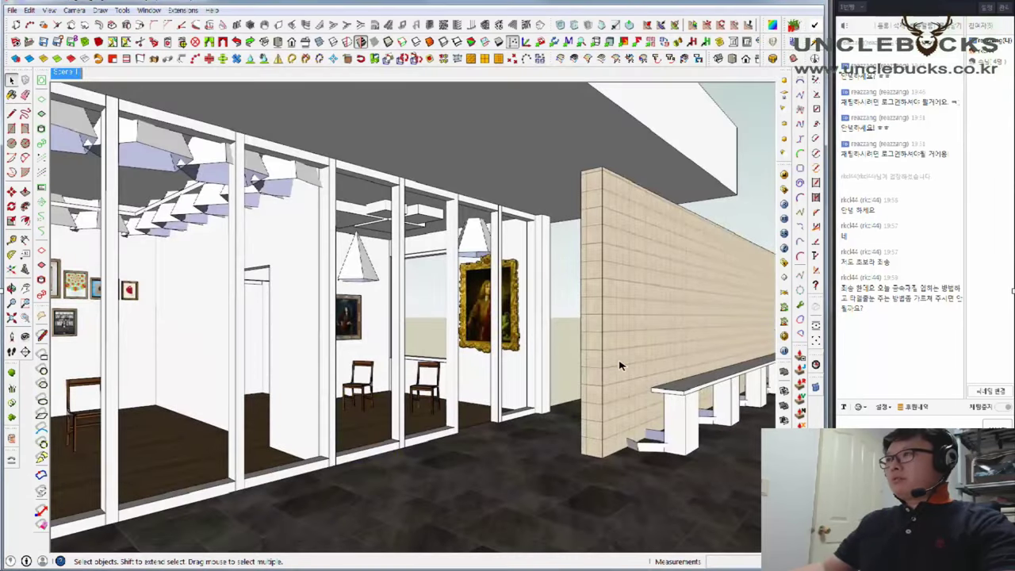
Zoom out to the terrace of the gallery model and paste the copied car
mouse_move(523, 396)
middle_down()
mouse_move(448, 428)
mouse_move(464, 453)
middle_up()
scroll(529, 398, down, 5)
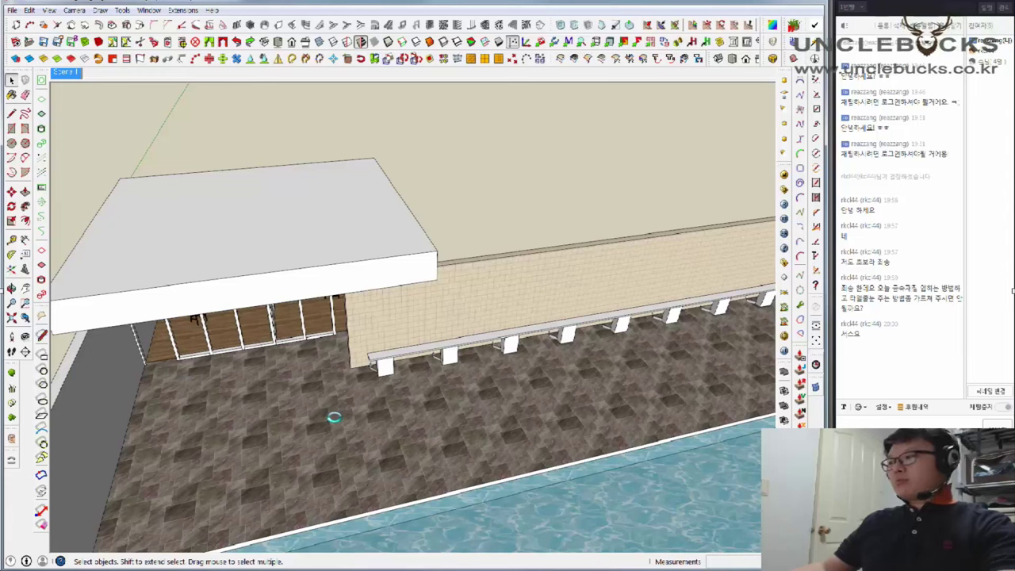
key(ctrl+v)
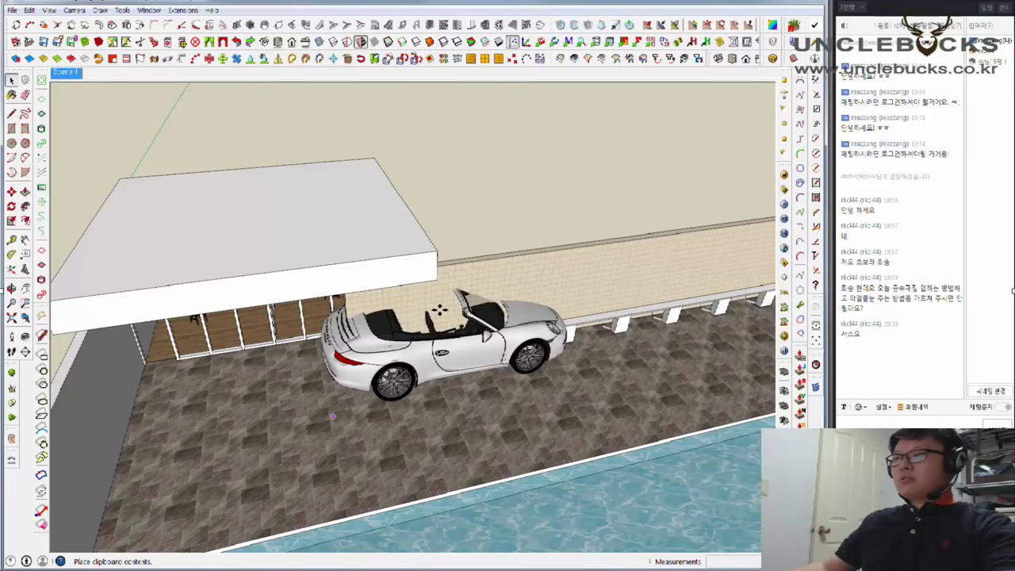
Drop the pasted car on the terrace floor and scale it to about half size
click(481, 221)
middle_drag(481, 222, 441, 296)
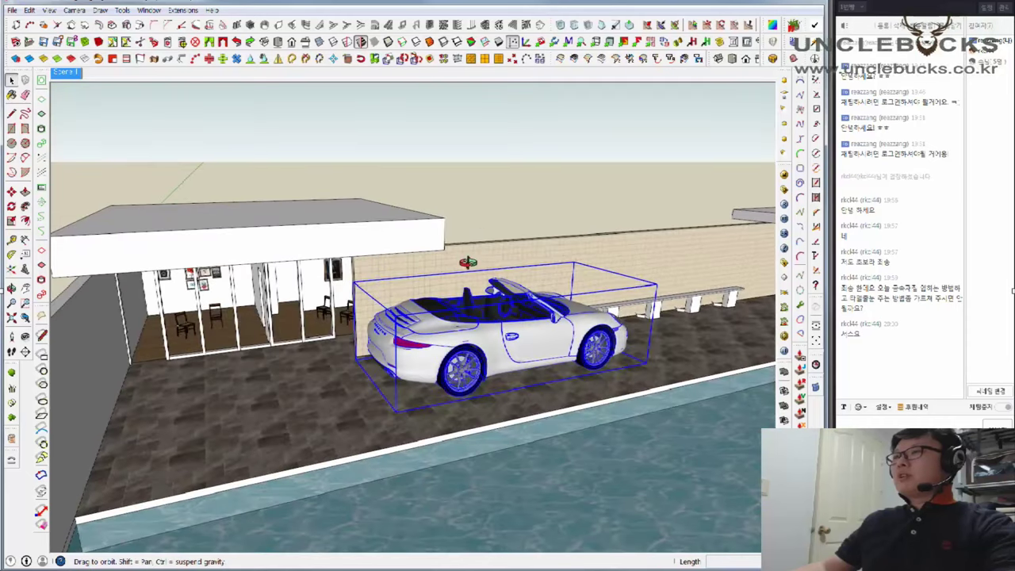
key(m)
scroll(587, 286, up, 3)
scroll(589, 283, up, 2)
key(s)
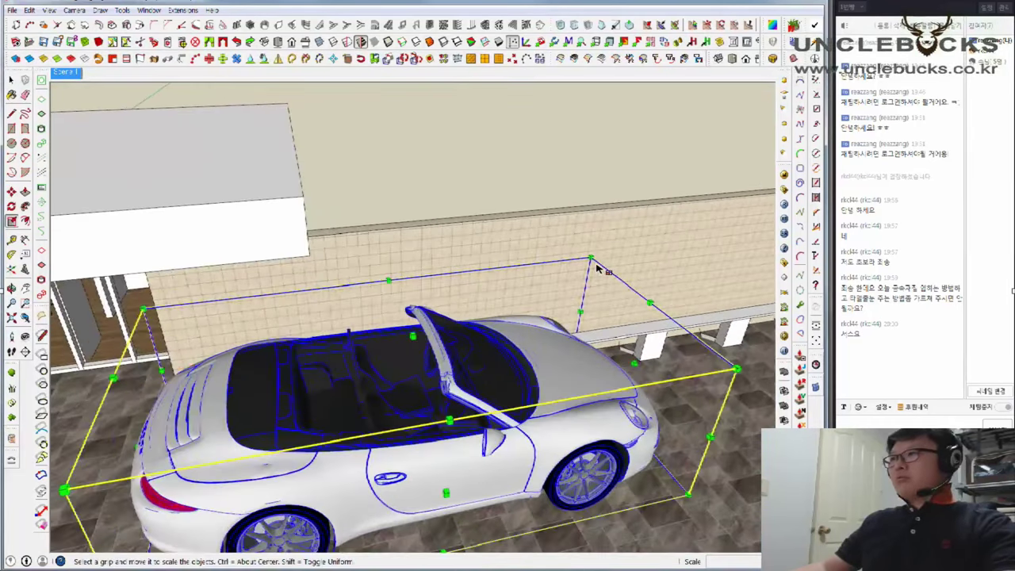
drag(591, 257, 442, 376)
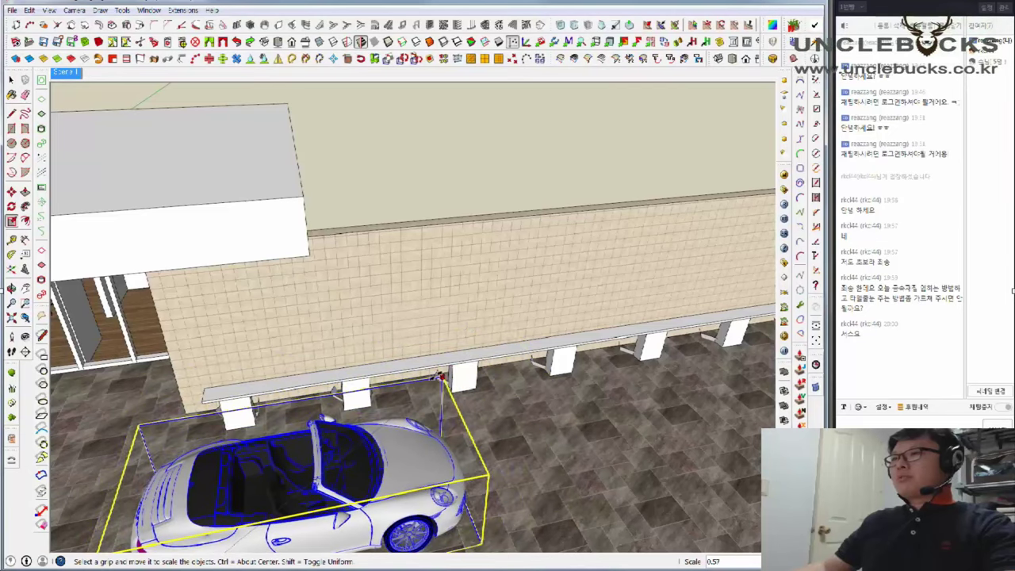
Rotate the car 180 degrees about a point beside it
mouse_move(440, 376)
middle_down()
mouse_move(549, 286)
mouse_move(586, 290)
middle_up()
mouse_move(523, 356)
middle_down()
mouse_move(548, 376)
mouse_move(254, 471)
mouse_move(283, 429)
middle_up()
scroll(379, 399, down, 10)
scroll(283, 230, up, 3)
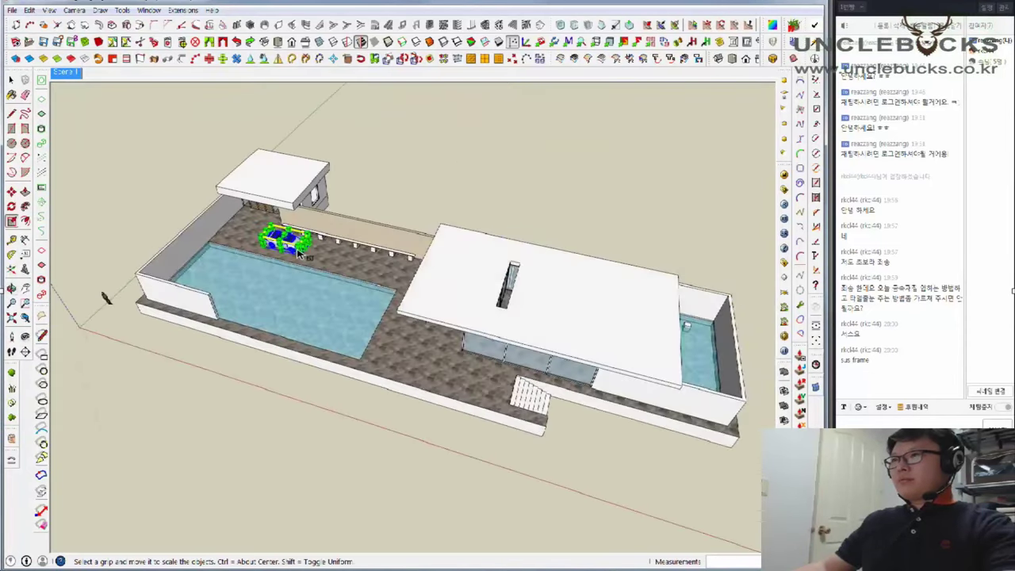
scroll(283, 230, up, 3)
scroll(283, 228, up, 3)
scroll(283, 228, up, 3)
scroll(293, 245, up, 2)
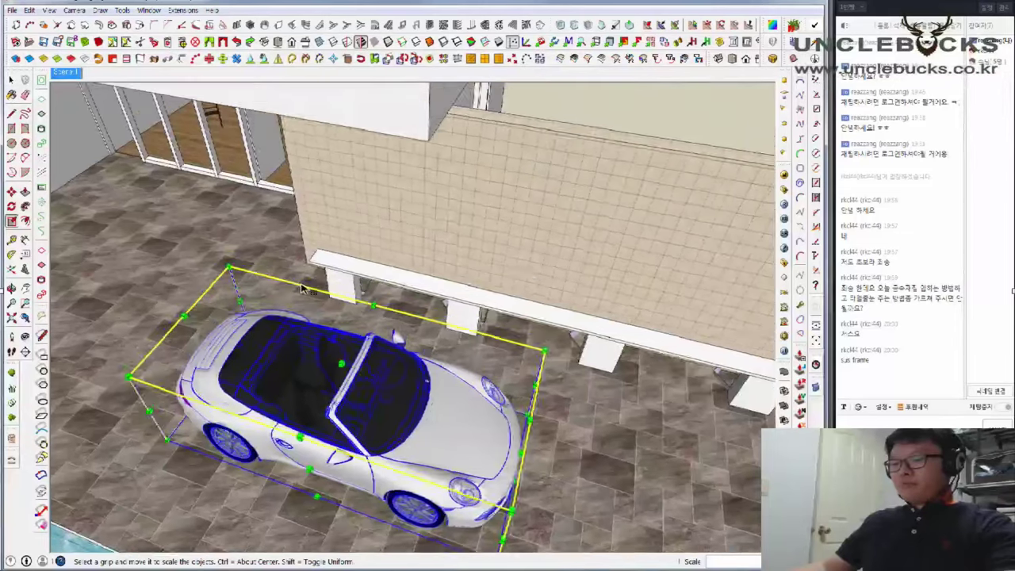
middle_drag(294, 245, 632, 407)
key(q)
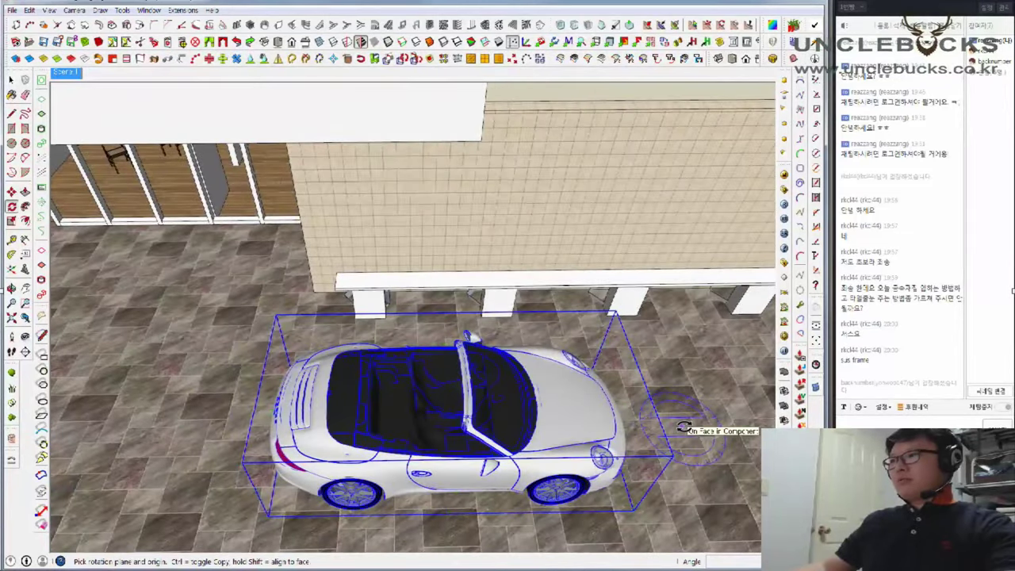
mouse_move(690, 426)
middle_down()
mouse_move(594, 322)
mouse_move(566, 335)
mouse_move(550, 393)
middle_up()
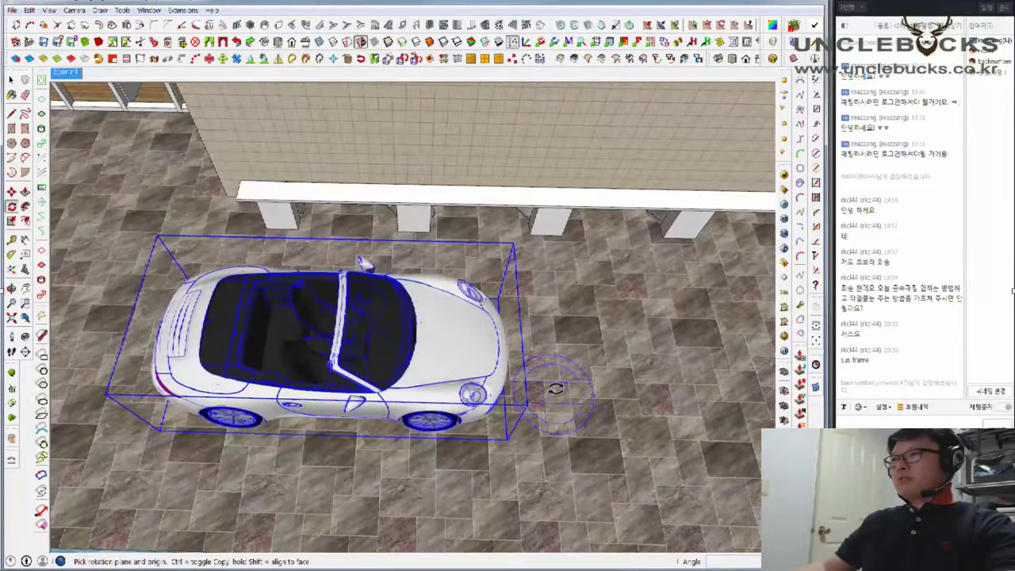
click(552, 394)
click(555, 325)
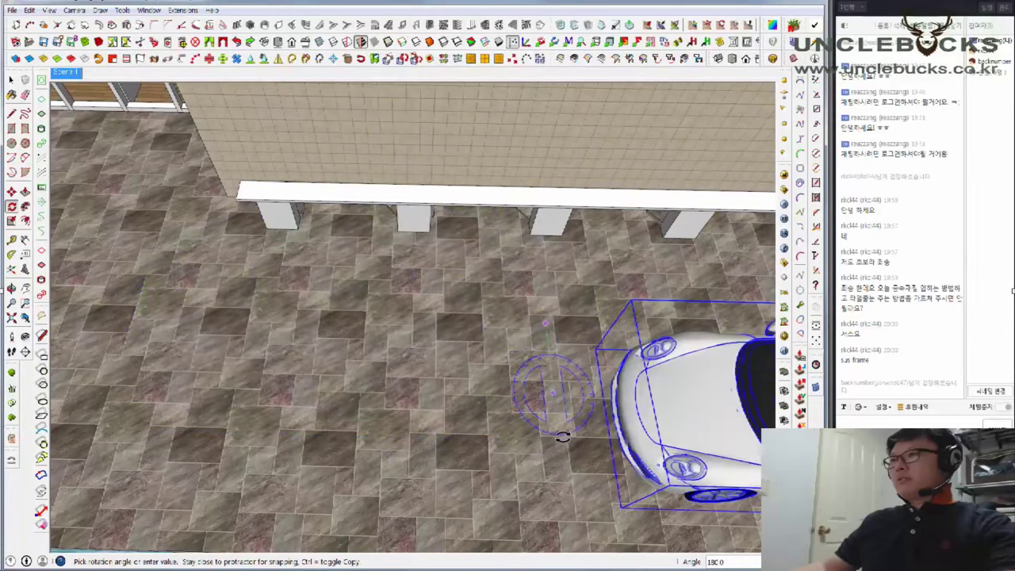
click(560, 439)
Slide the car left along the terrace beside the tiled wall
middle_drag(560, 438, 605, 317)
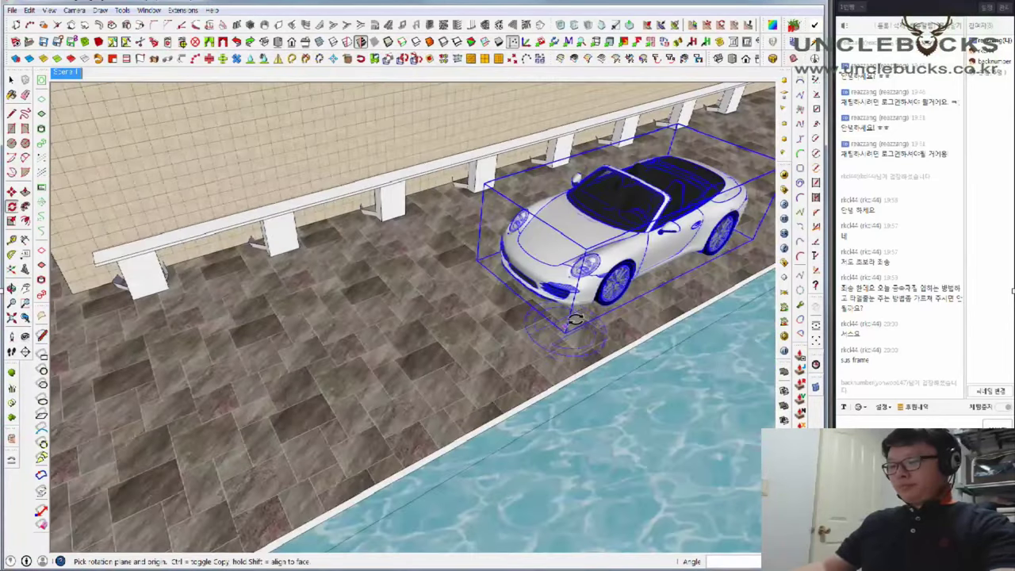
key(m)
drag(612, 317, 317, 421)
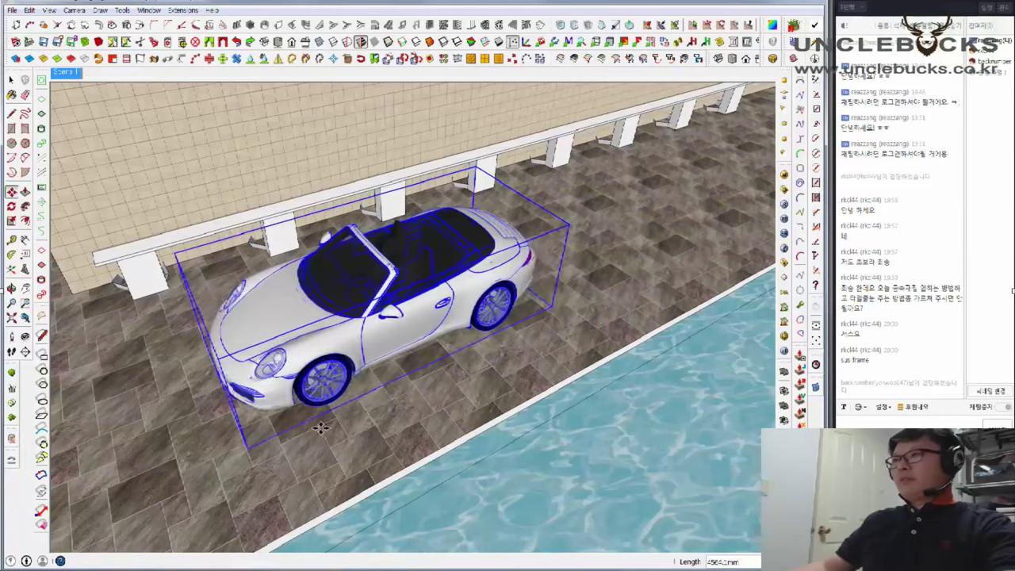
mouse_move(317, 421)
middle_down()
mouse_move(347, 373)
mouse_move(548, 350)
mouse_move(475, 412)
mouse_move(417, 527)
middle_up()
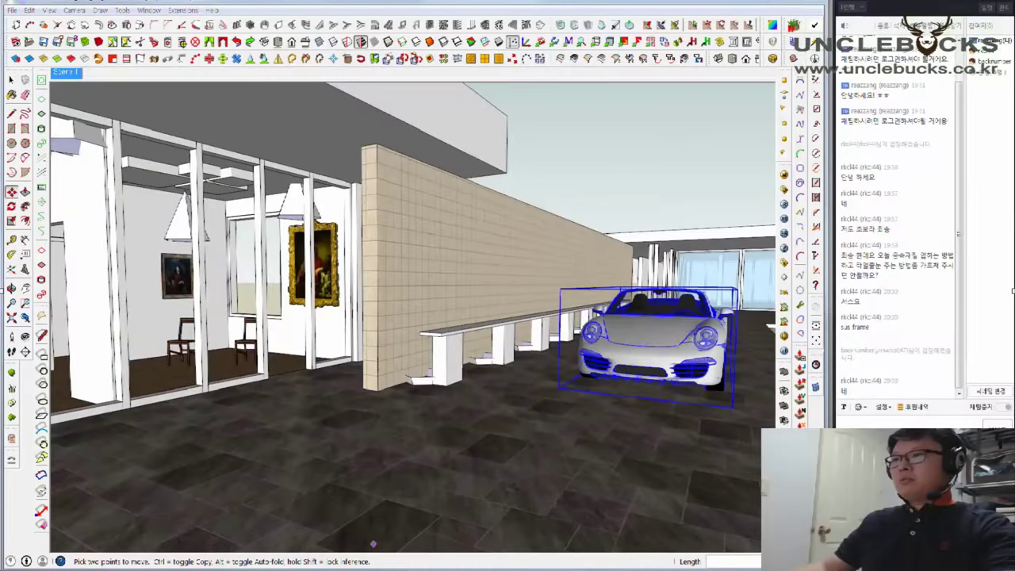
Launch a second SketchUp 2015 session from the taskbar jump list
click(398, 515)
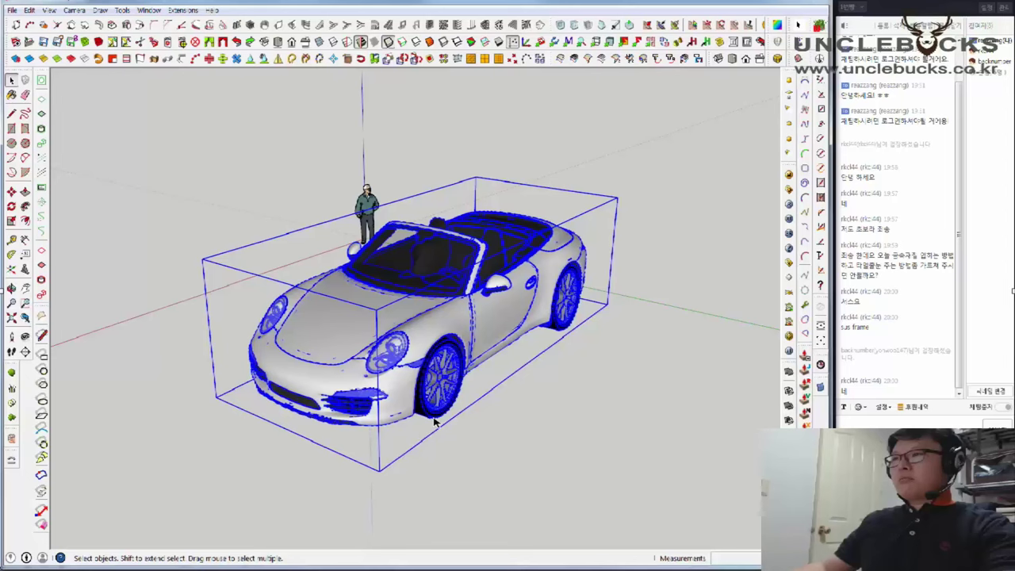
right_click(344, 566)
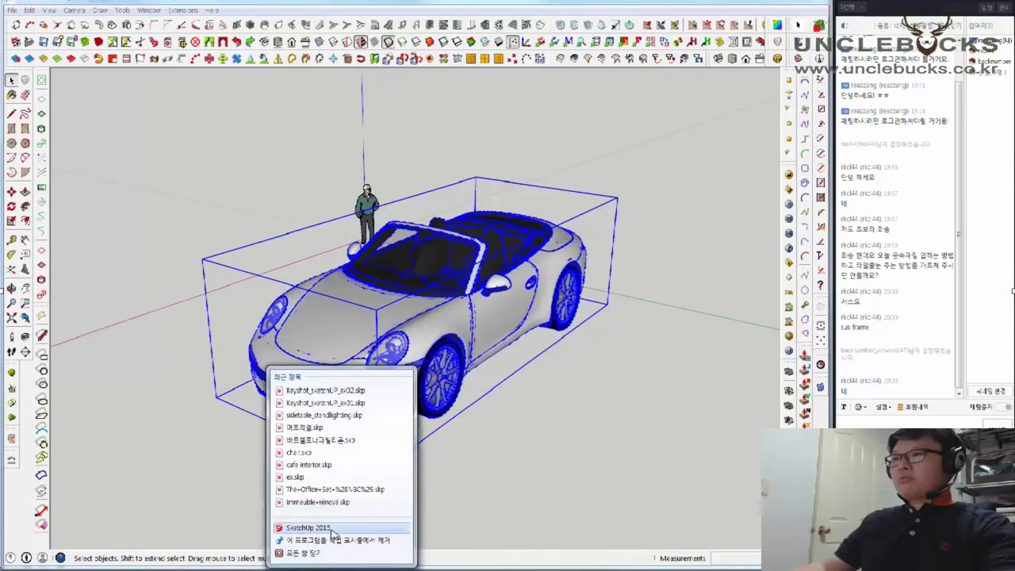
click(594, 243)
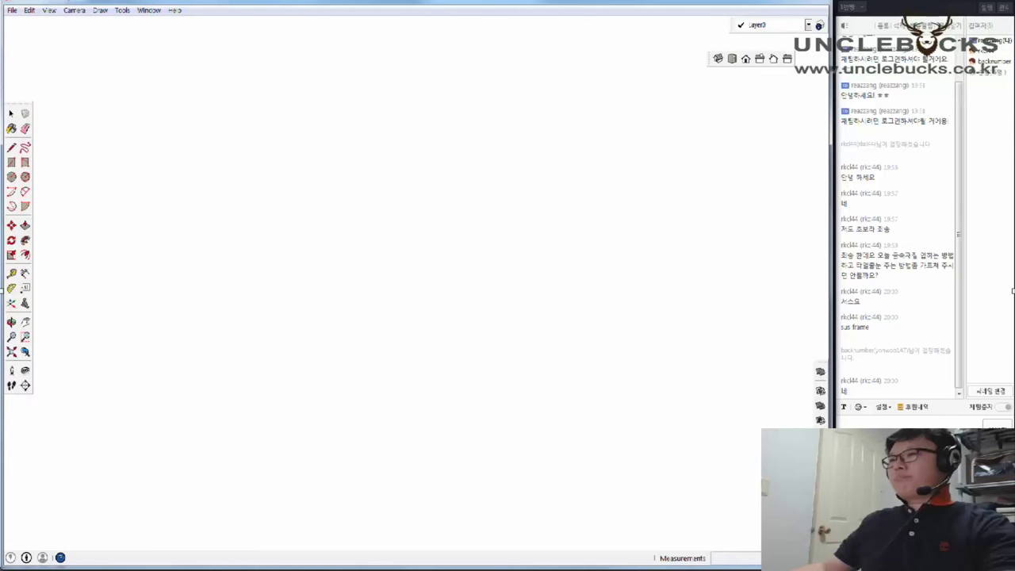
click(344, 547)
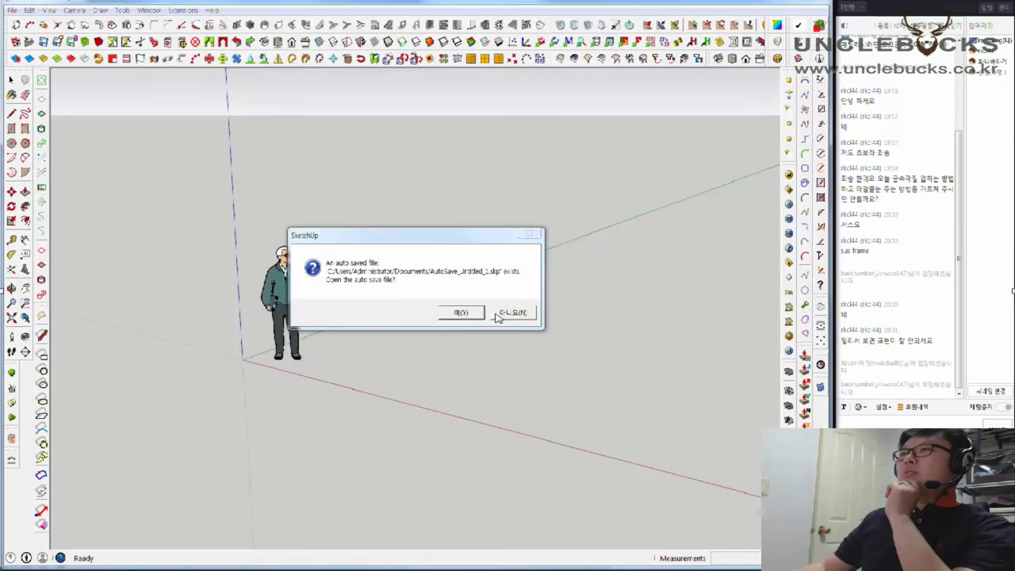
Decline the auto-save recovery and close the car model without saving changes
click(512, 313)
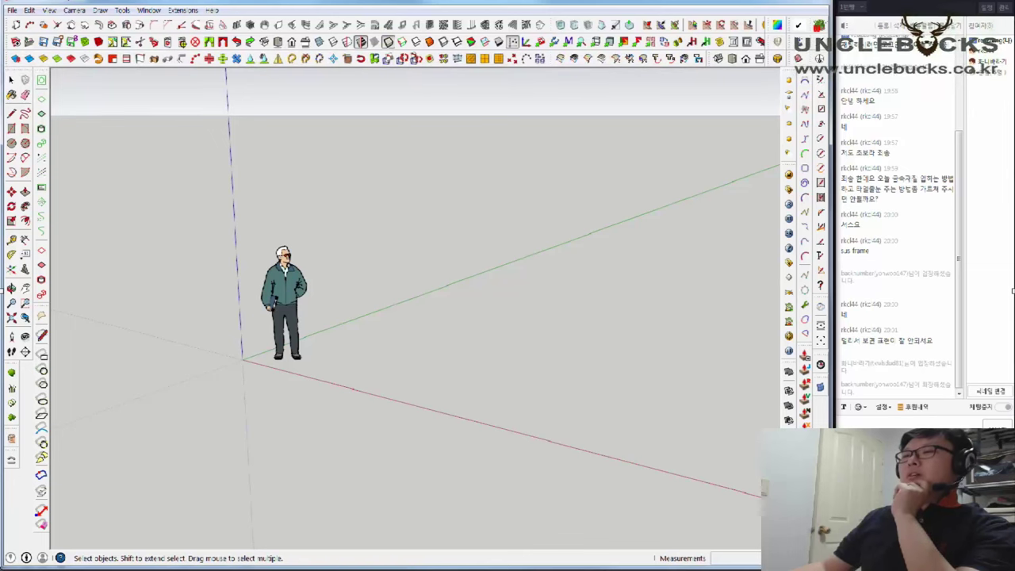
click(352, 543)
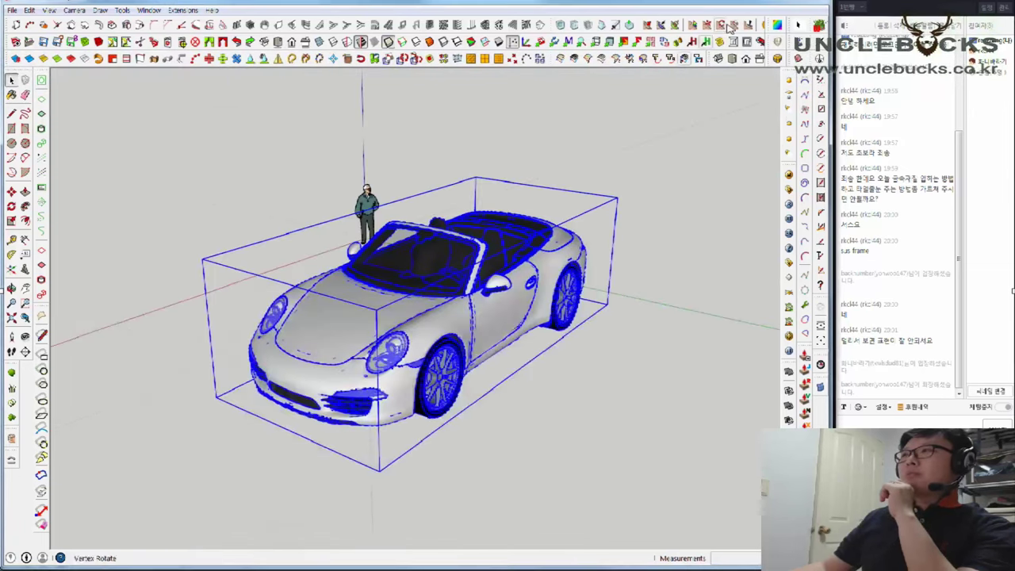
click(817, 3)
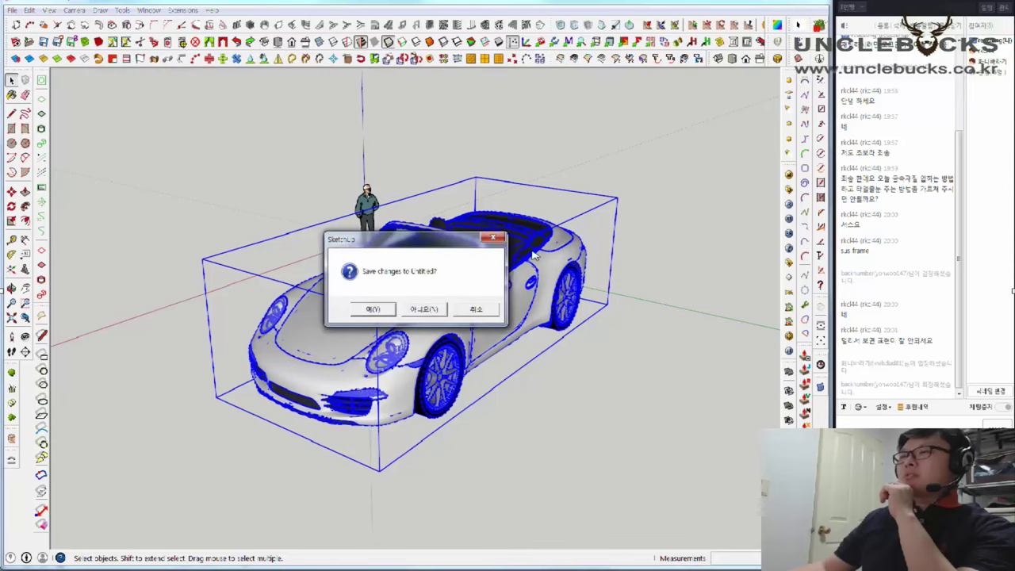
click(424, 310)
mouse_move(410, 322)
middle_down()
mouse_move(512, 338)
mouse_move(382, 363)
middle_up()
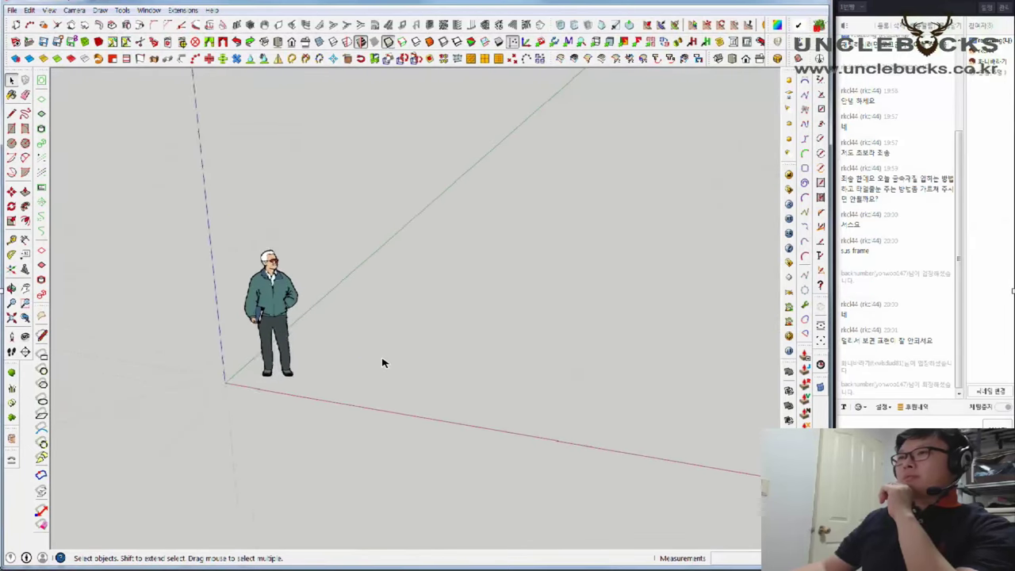
scroll(382, 363, up, 2)
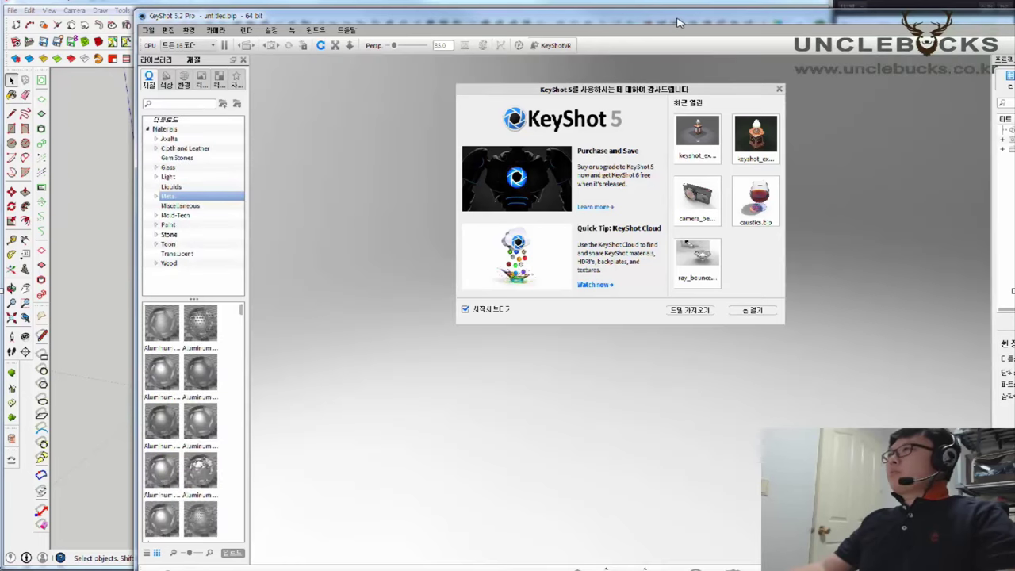
Resize the KeyShot window and open the first recent example scene, discarding the startup scene
double_click(678, 22)
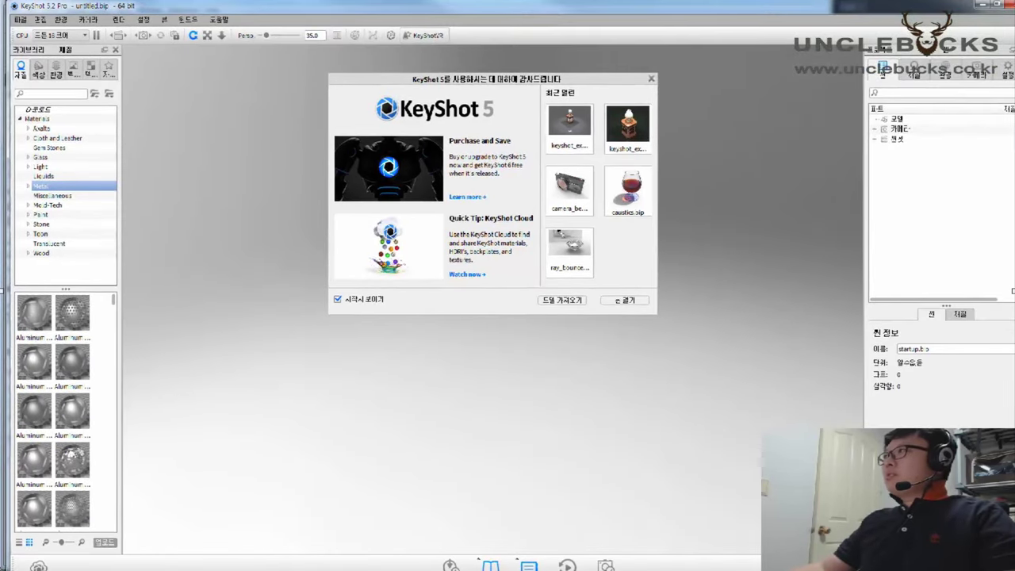
drag(1012, 291, 670, 37)
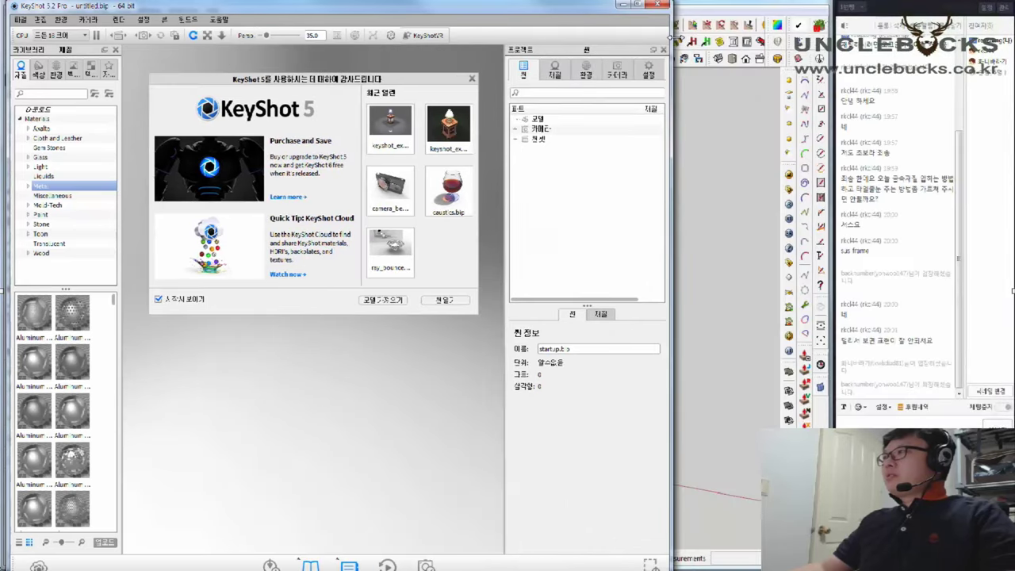
drag(559, 21, 638, 24)
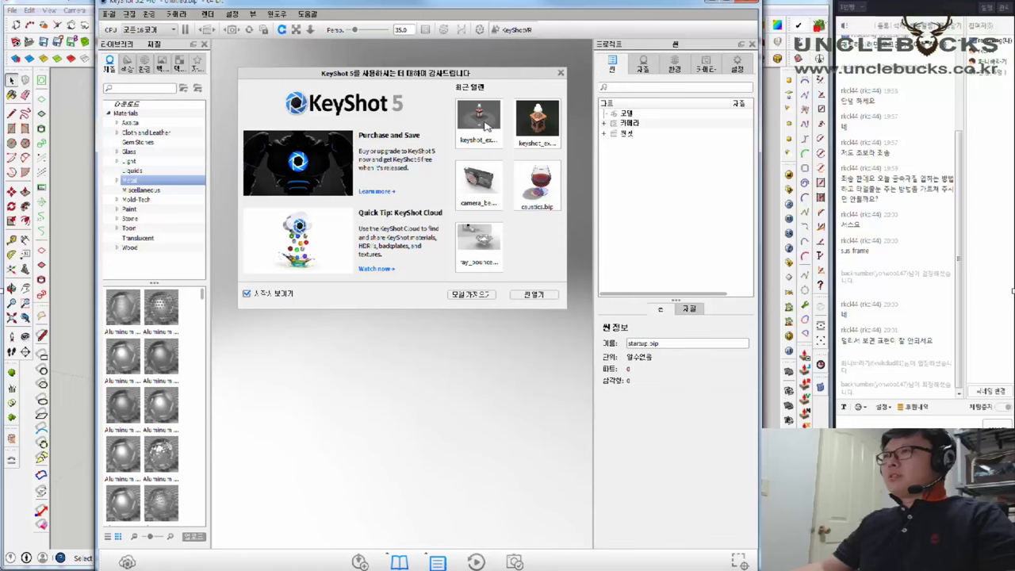
click(486, 123)
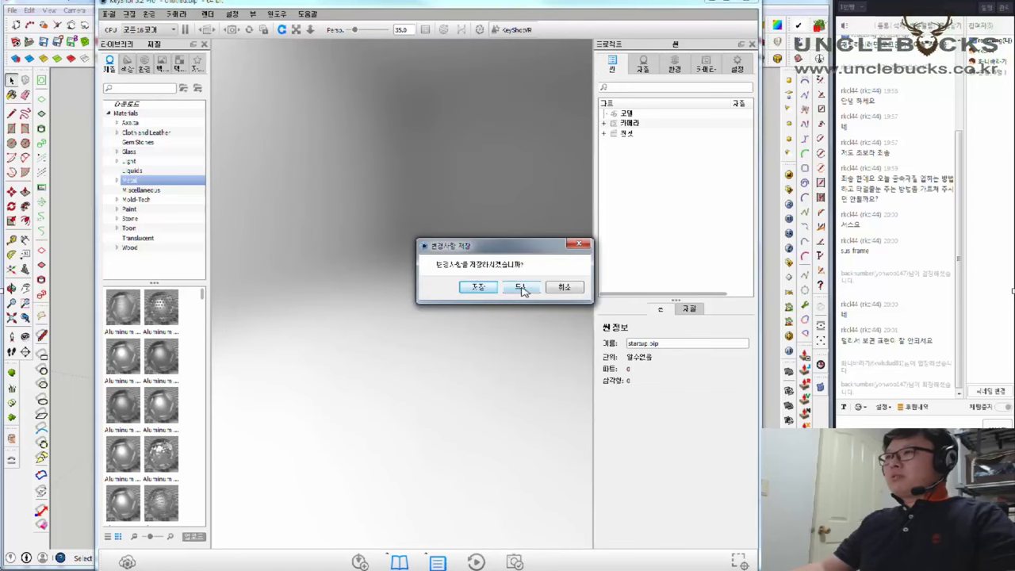
click(520, 288)
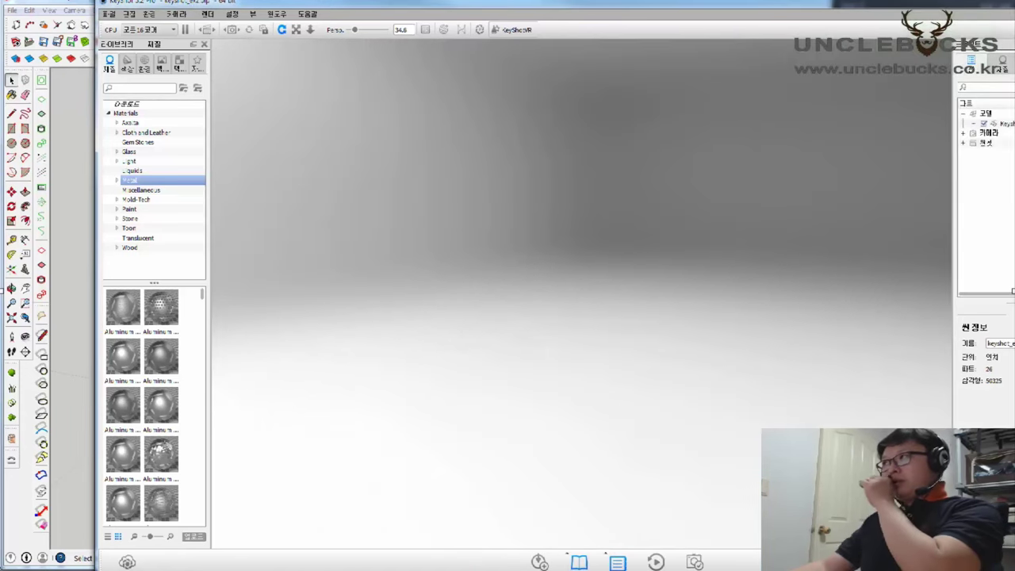
Orbit and zoom to a close, low view of the lamp table, then show Environment settings
drag(1014, 92, 882, 93)
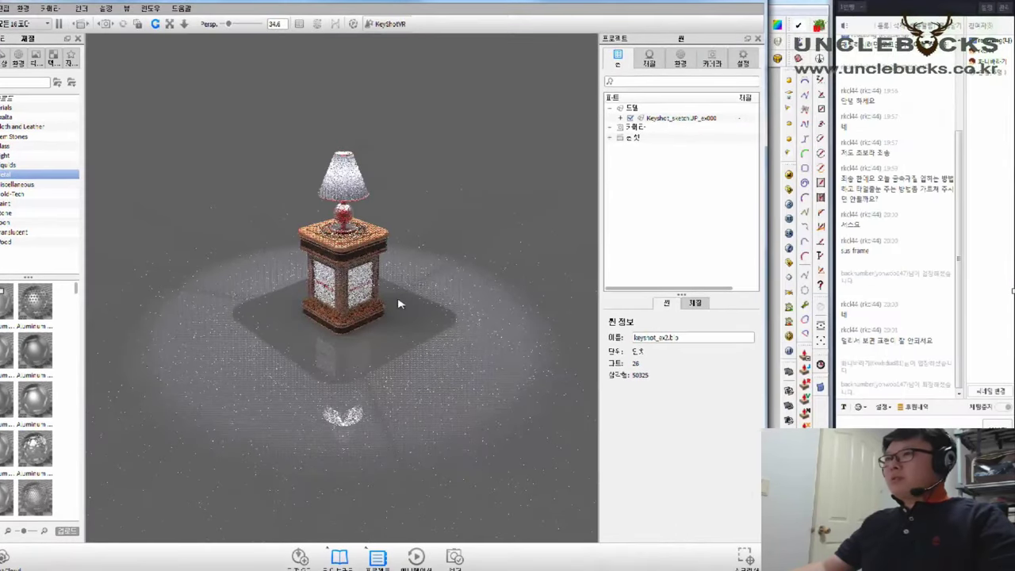
drag(415, 220, 322, 208)
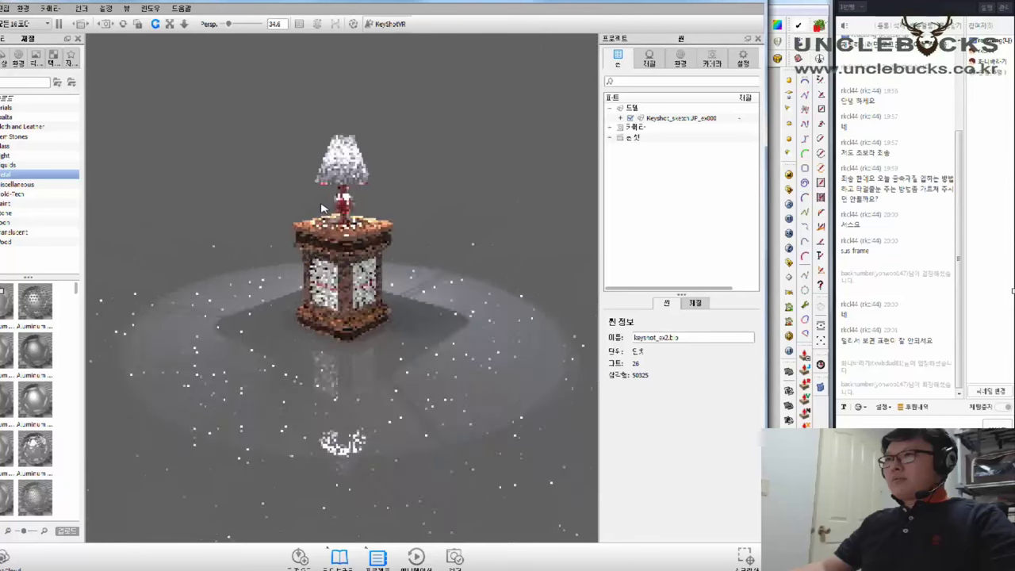
scroll(349, 178, up, 2)
scroll(381, 147, up, 3)
scroll(421, 107, up, 2)
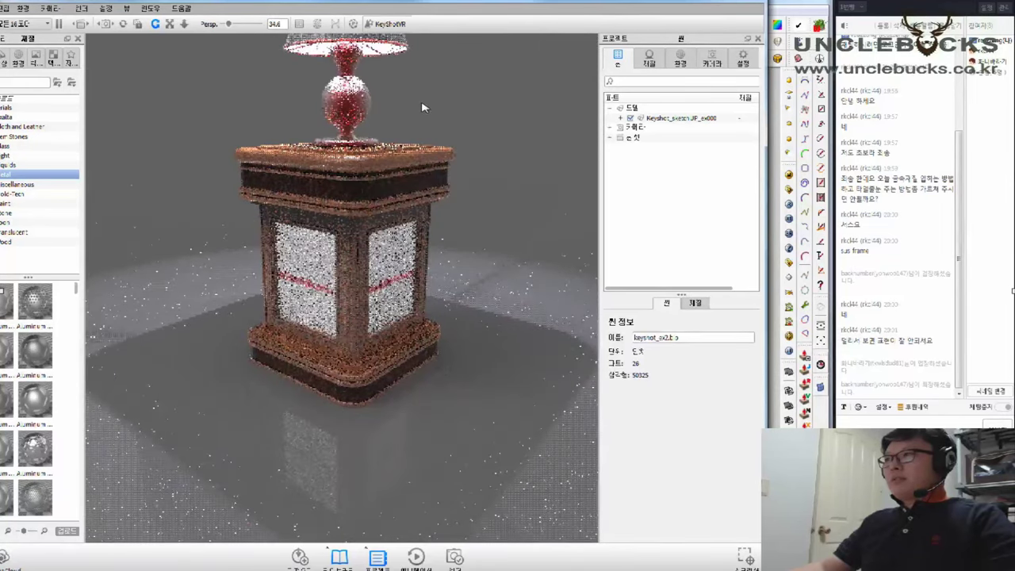
mouse_move(415, 114)
mouse_down()
mouse_move(412, 186)
mouse_move(335, 159)
mouse_up()
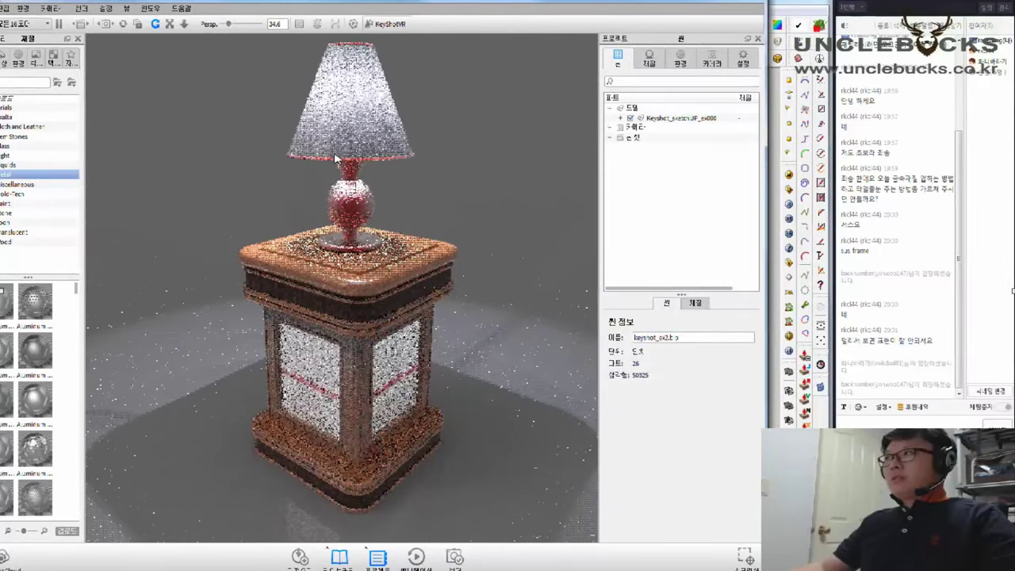
scroll(334, 159, up, 3)
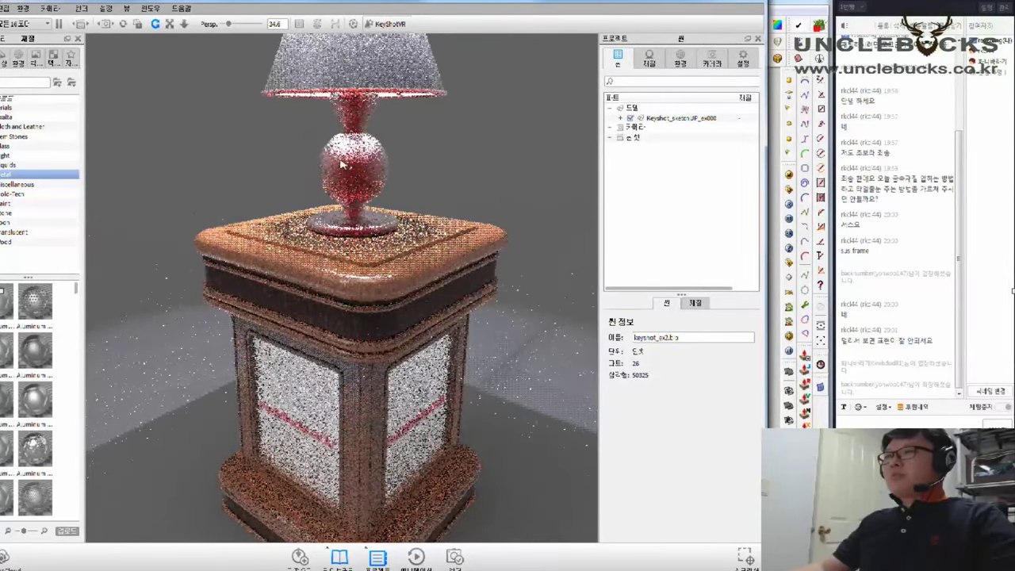
drag(490, 177, 358, 325)
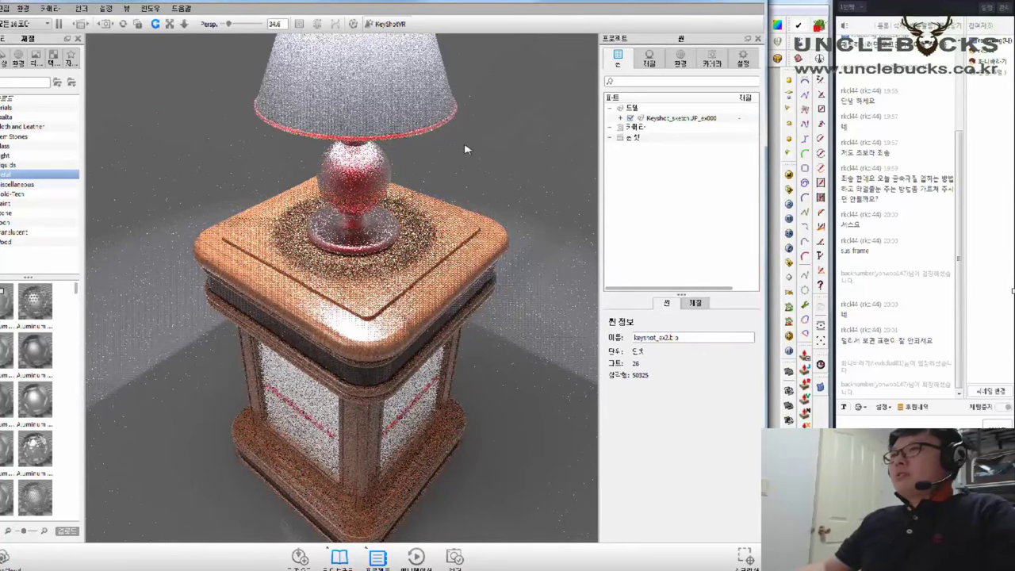
drag(465, 148, 468, 190)
click(684, 62)
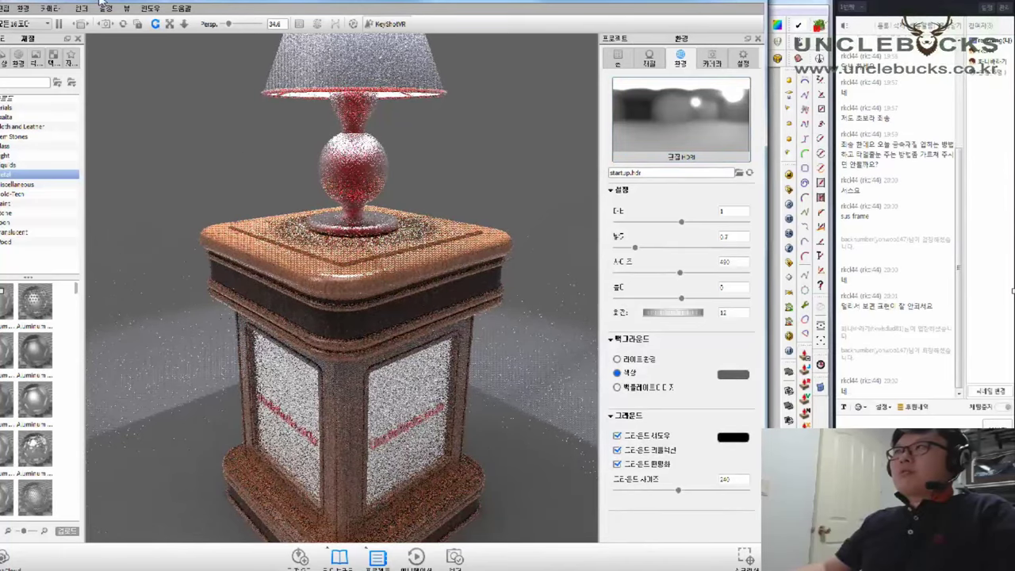
Apply the Outdoor hdri-locations_forestroad_4k environment from the library to the lamp scene
drag(99, 11, 171, 12)
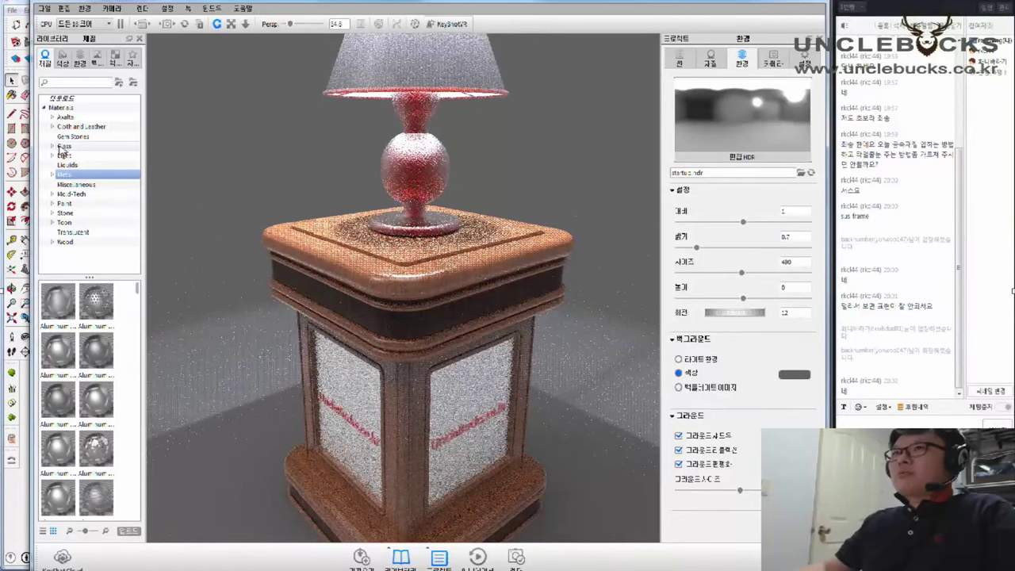
click(80, 59)
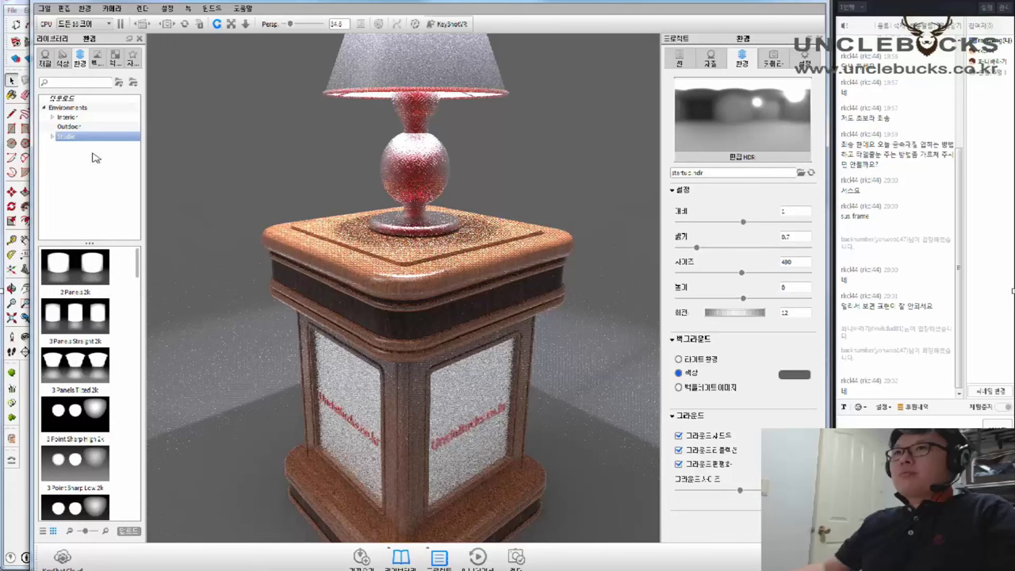
click(66, 127)
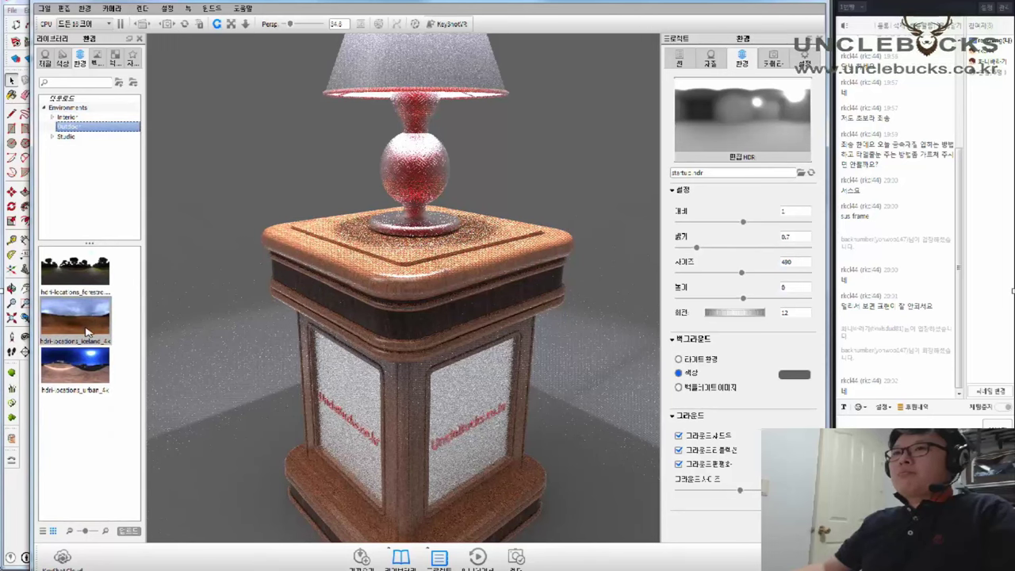
drag(76, 271, 222, 184)
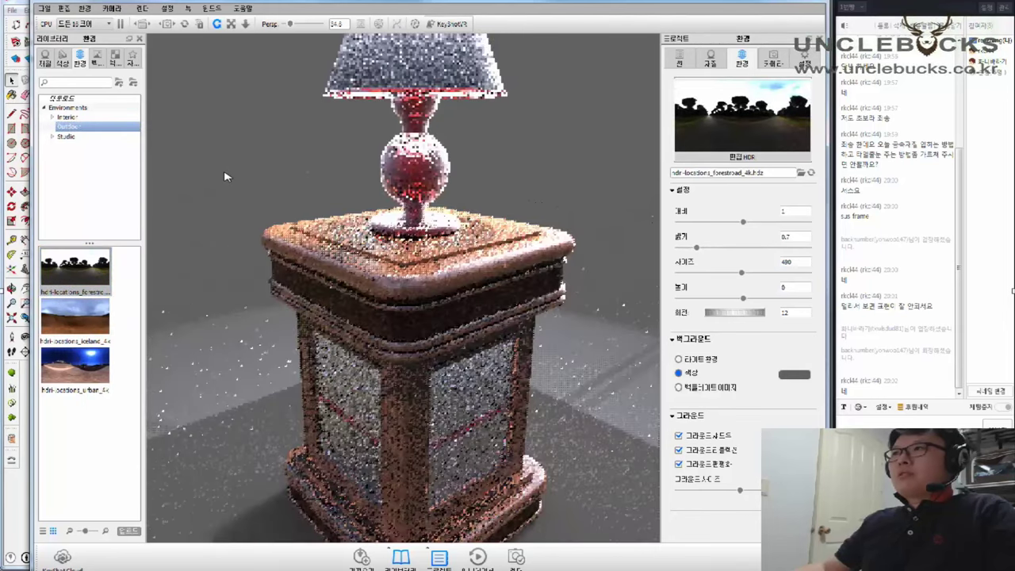
drag(555, 159, 547, 127)
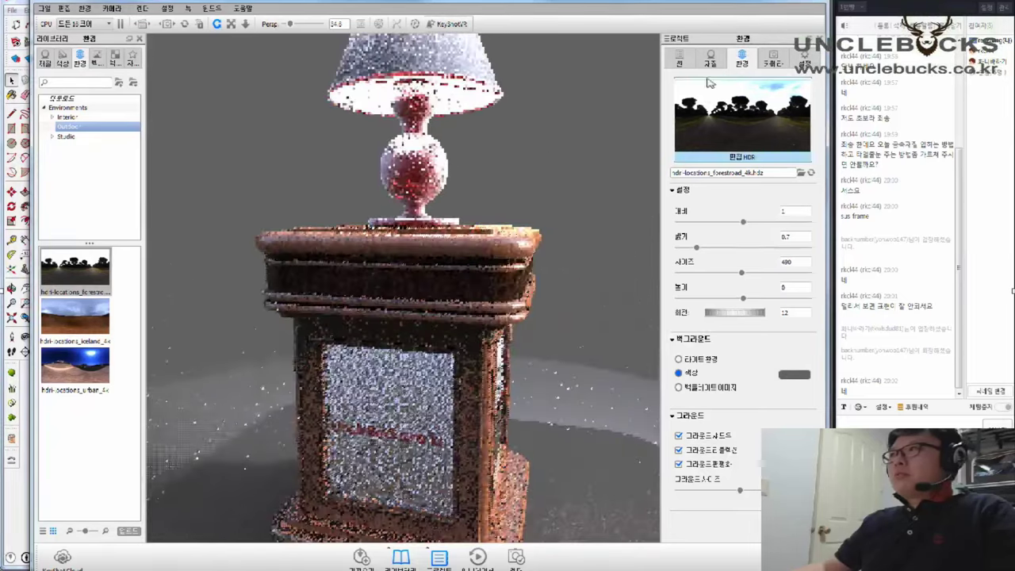
Set the background to the lighting environment and hide the lamp shade part
click(680, 361)
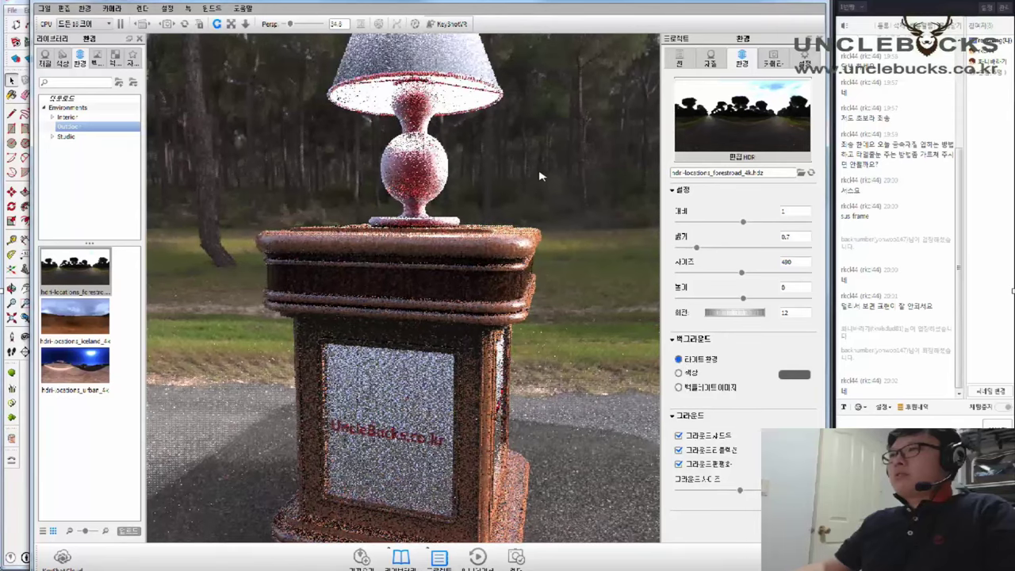
mouse_move(526, 199)
mouse_down()
mouse_move(493, 321)
mouse_move(413, 287)
mouse_move(431, 209)
mouse_up()
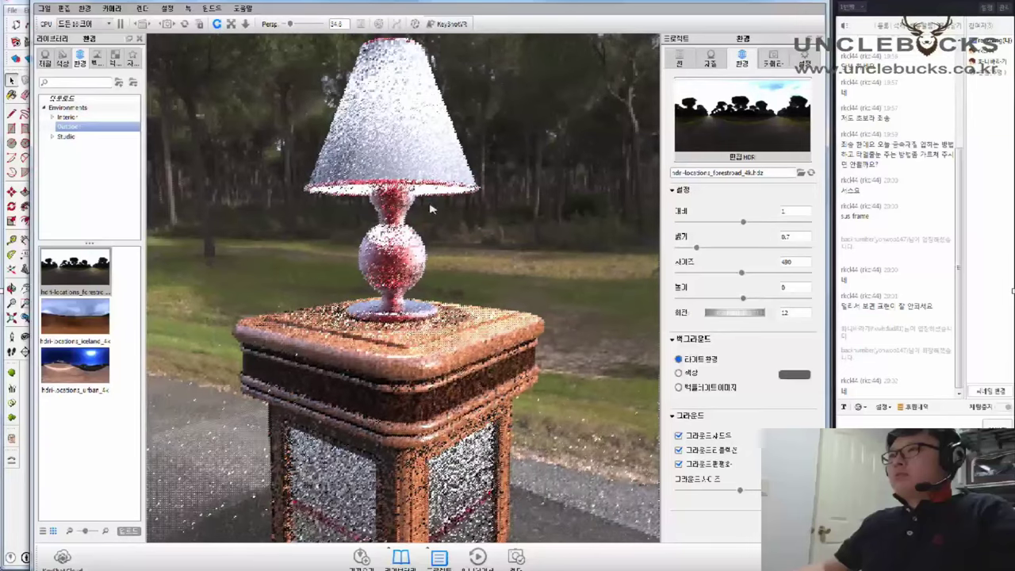
right_click(395, 109)
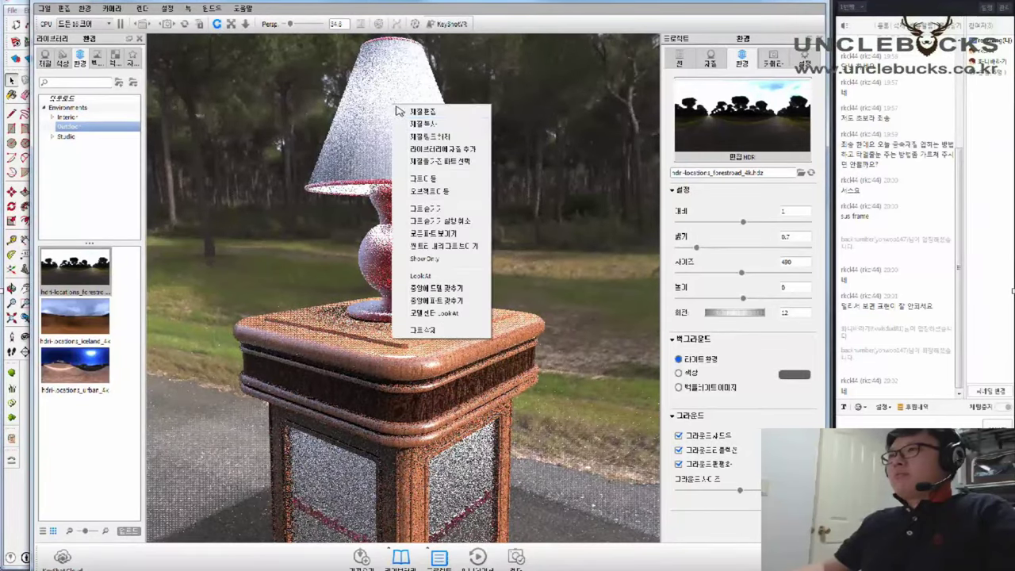
click(428, 210)
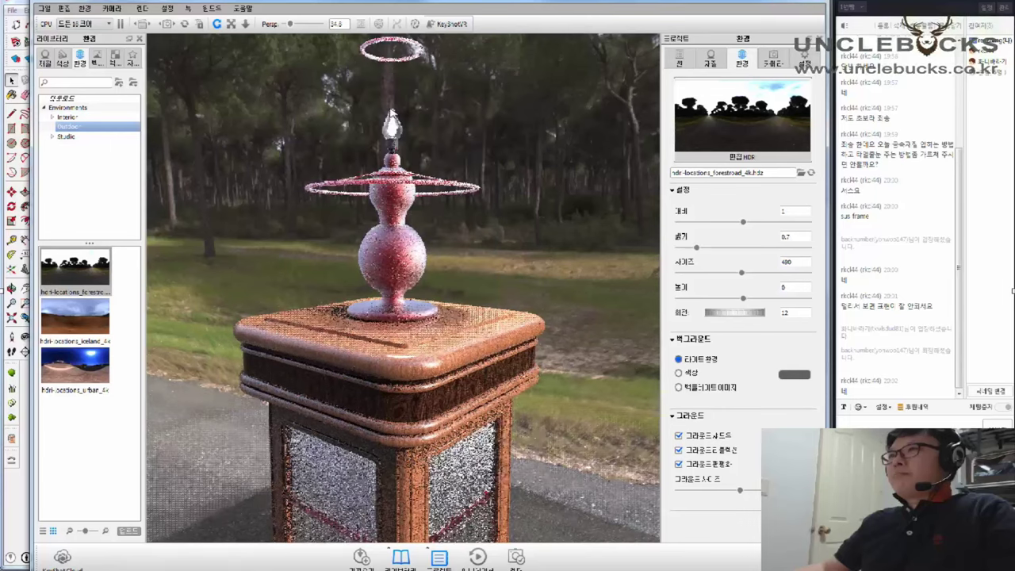
right_click(392, 127)
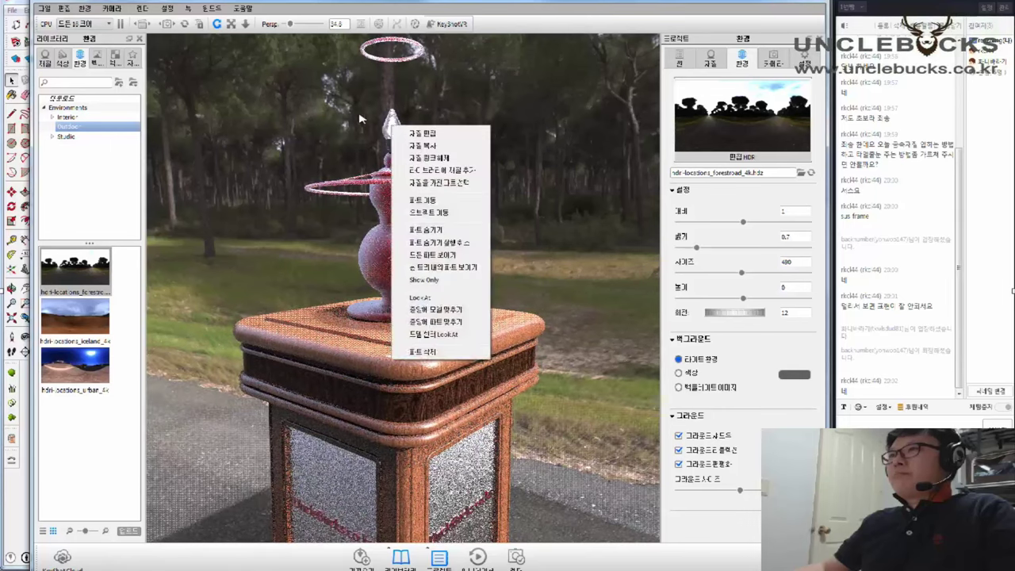
click(361, 119)
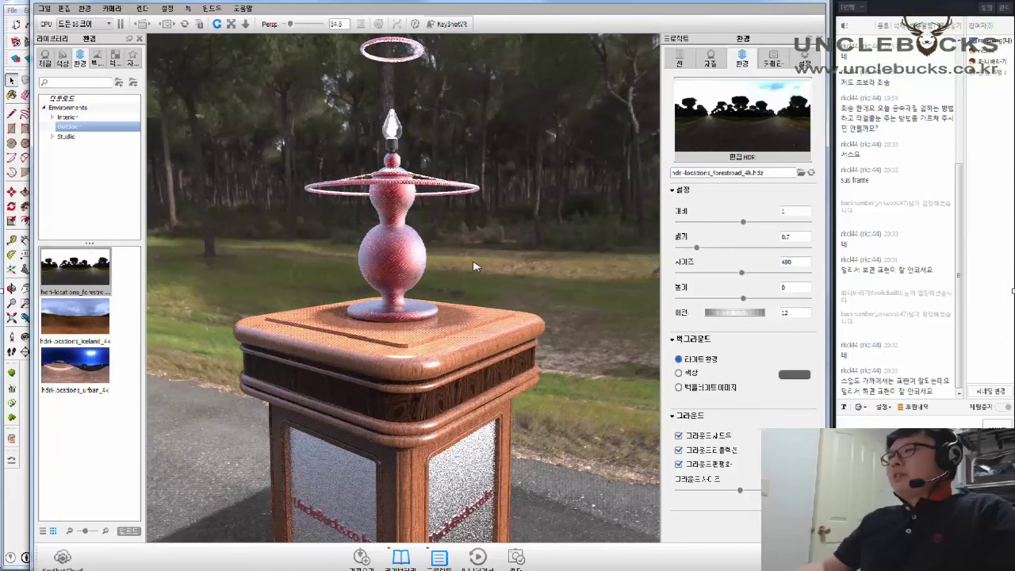
Zoom out so the pedestal sits small on the forest road, then quit KeyShot without saving
scroll(473, 266, up, 2)
scroll(445, 278, down, 6)
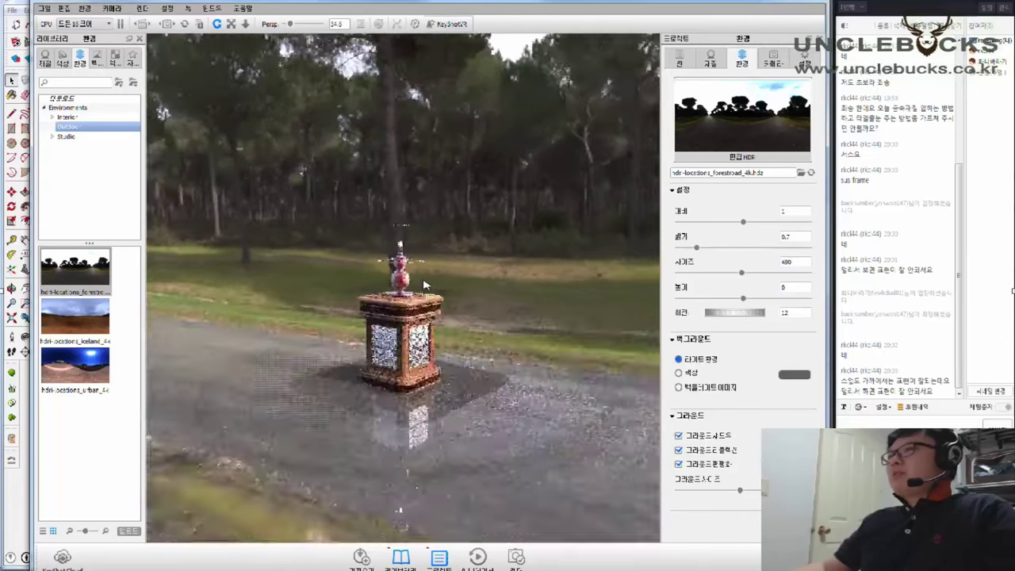
scroll(424, 284, down, 5)
mouse_move(487, 306)
mouse_down()
mouse_move(341, 305)
mouse_move(401, 291)
mouse_up()
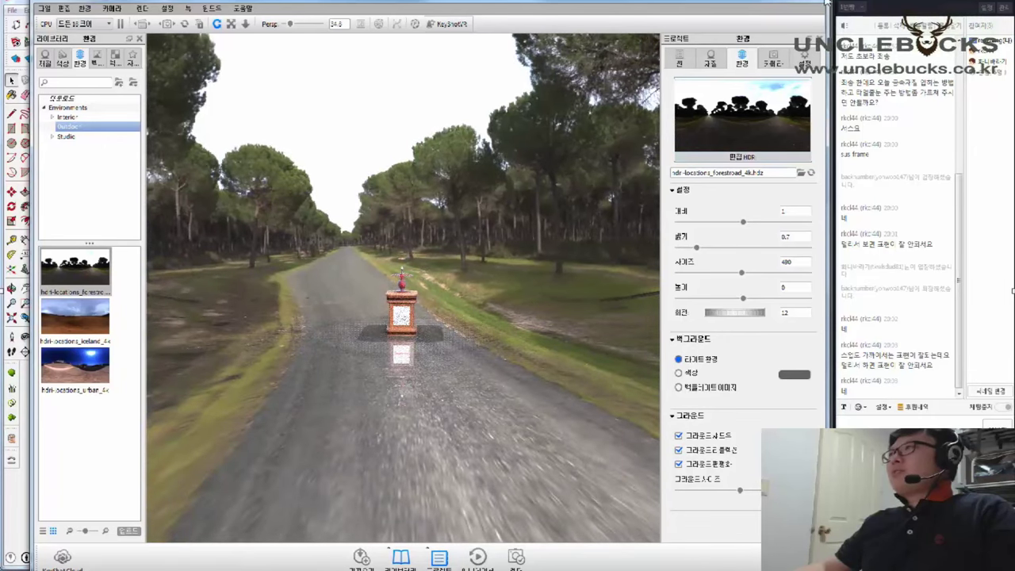
key(ctrl+q)
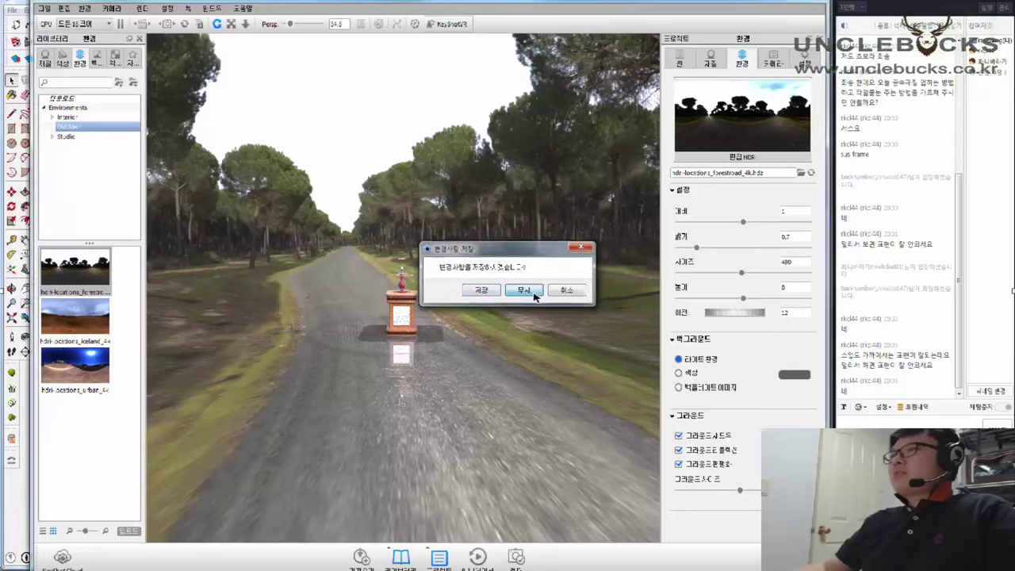
click(526, 287)
Return to the gallery model with the car and orbit until the pool is in view
mouse_move(367, 315)
middle_down()
mouse_move(522, 233)
mouse_move(412, 320)
mouse_move(465, 310)
mouse_move(397, 338)
mouse_move(394, 311)
mouse_move(420, 303)
mouse_move(446, 328)
mouse_move(440, 336)
middle_up()
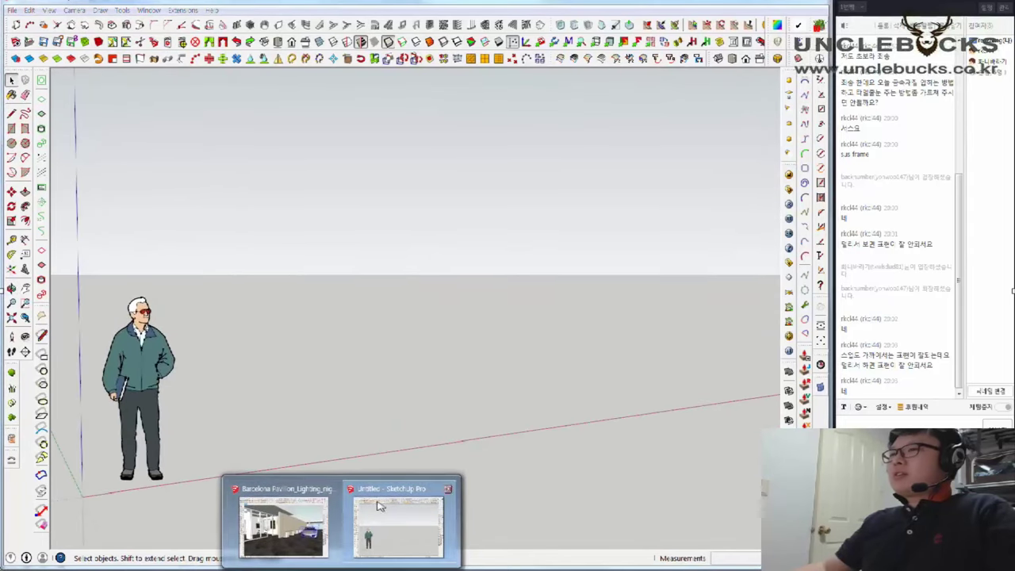
click(283, 519)
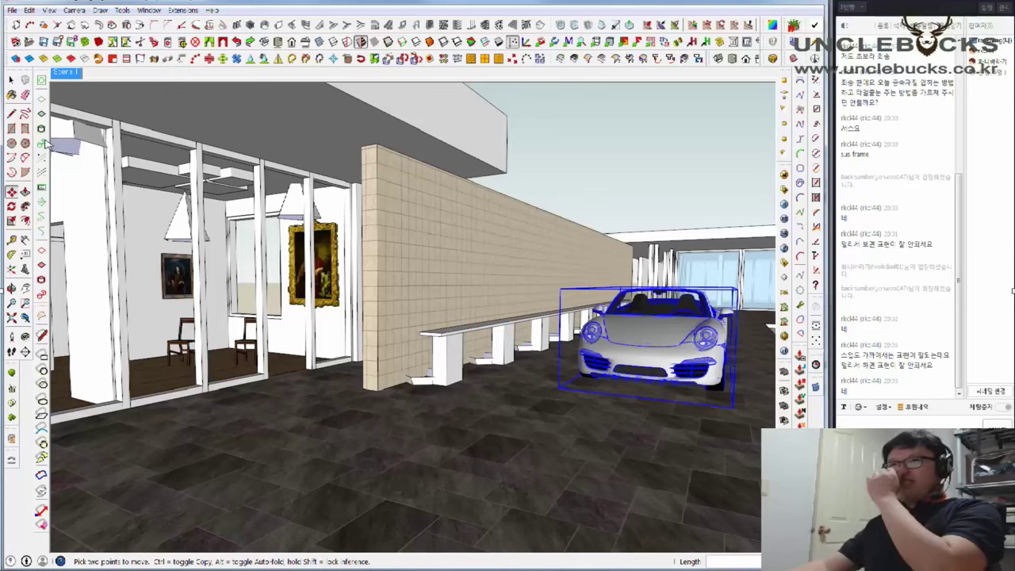
key(space)
key(Escape)
mouse_move(537, 230)
middle_down()
mouse_move(509, 256)
mouse_move(516, 316)
middle_up()
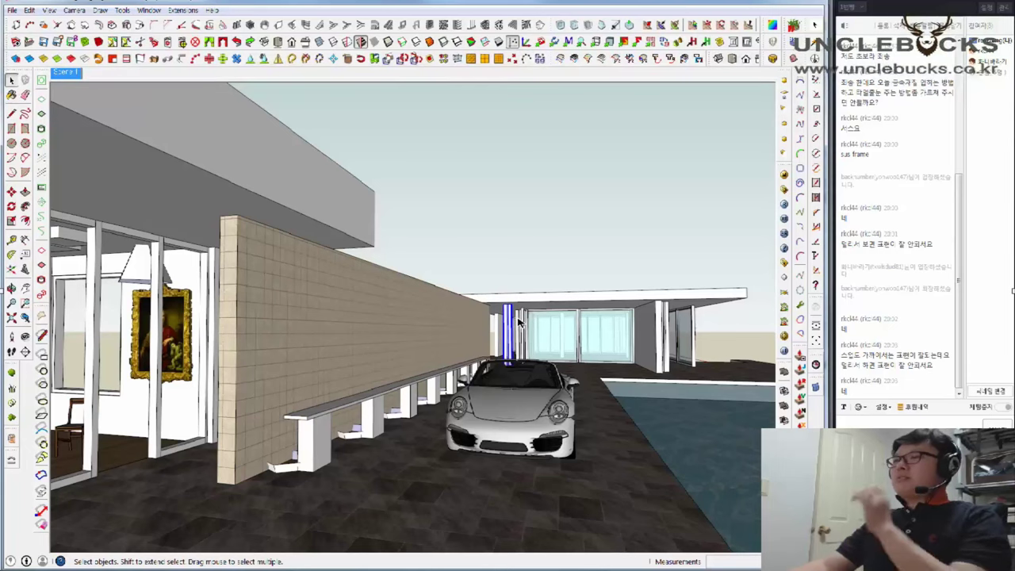
click(693, 335)
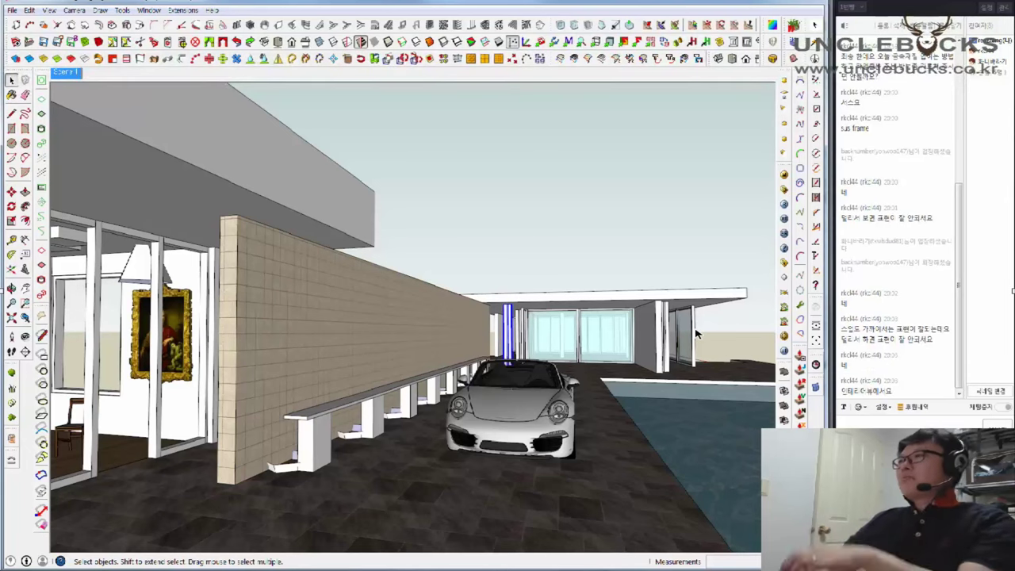
click(515, 316)
Zoom and orbit in close to the glass-walled room and tiled wall
scroll(531, 376, up, 2)
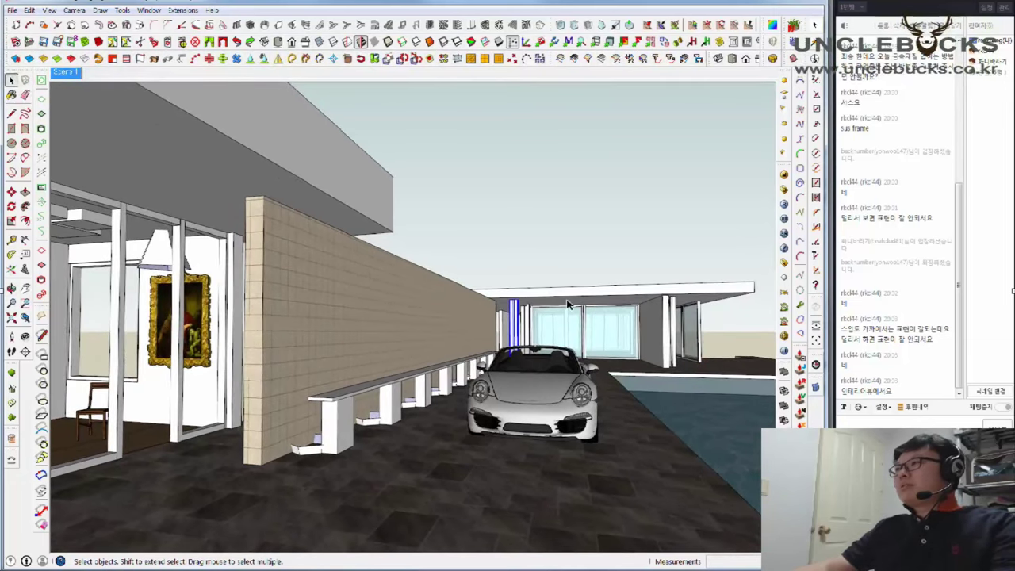
mouse_move(568, 305)
middle_down()
mouse_move(621, 328)
mouse_move(294, 331)
mouse_move(518, 341)
mouse_move(241, 319)
mouse_move(315, 328)
middle_up()
scroll(242, 319, down, 3)
scroll(242, 319, down, 2)
scroll(241, 318, up, 2)
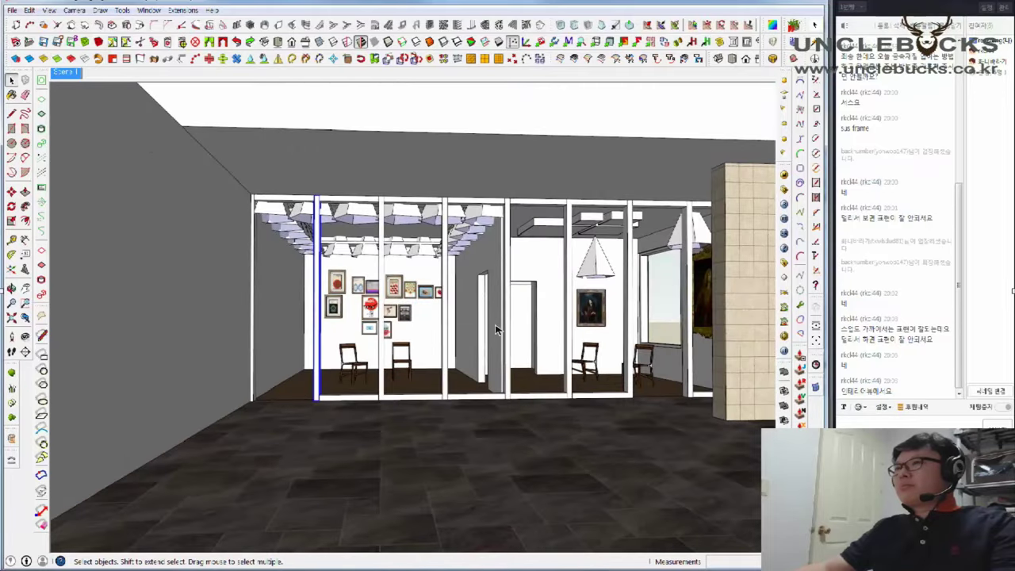
middle_drag(500, 329, 378, 329)
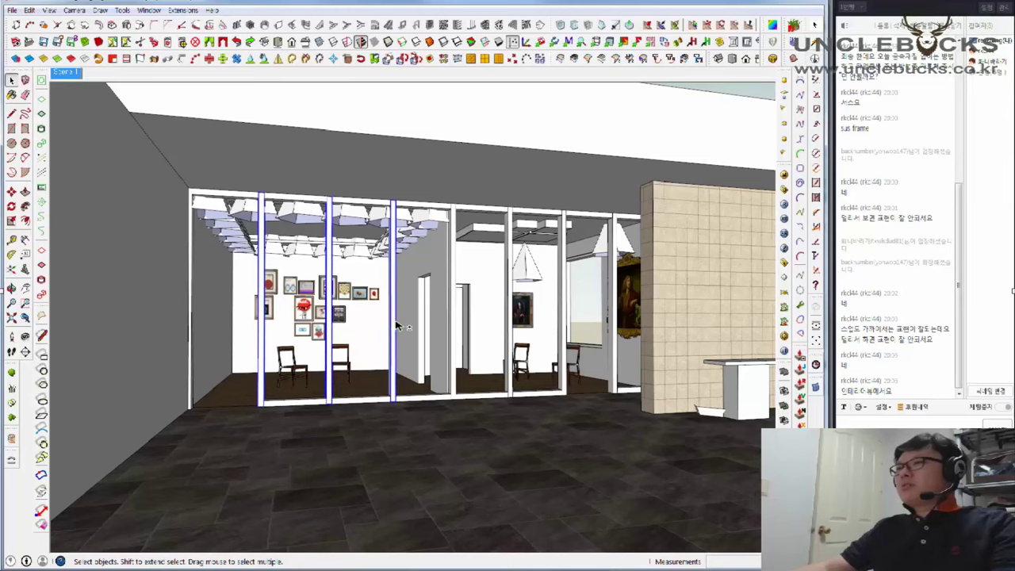
scroll(396, 325, down, 3)
scroll(389, 309, up, 2)
scroll(383, 299, up, 2)
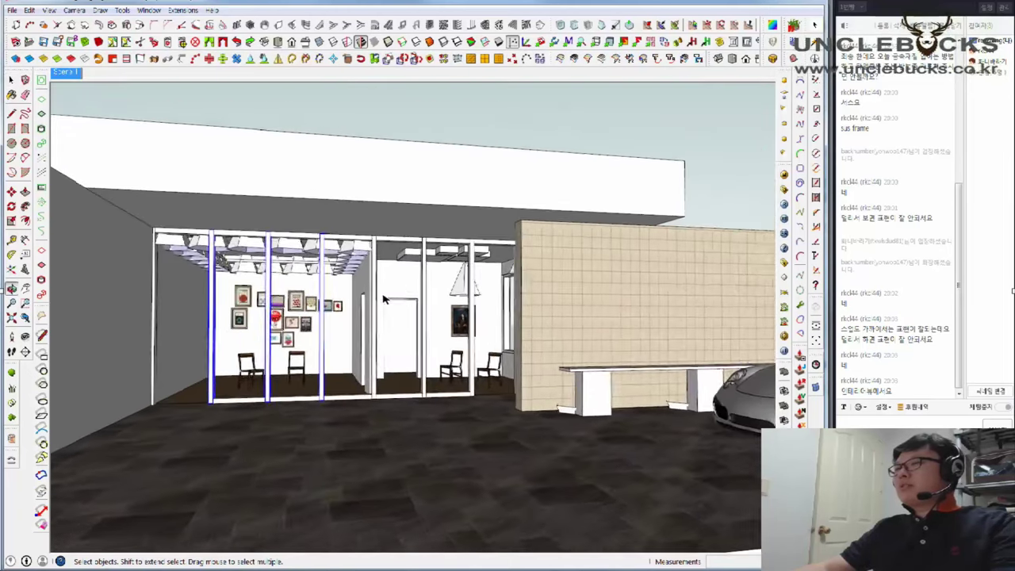
middle_drag(383, 299, 280, 352)
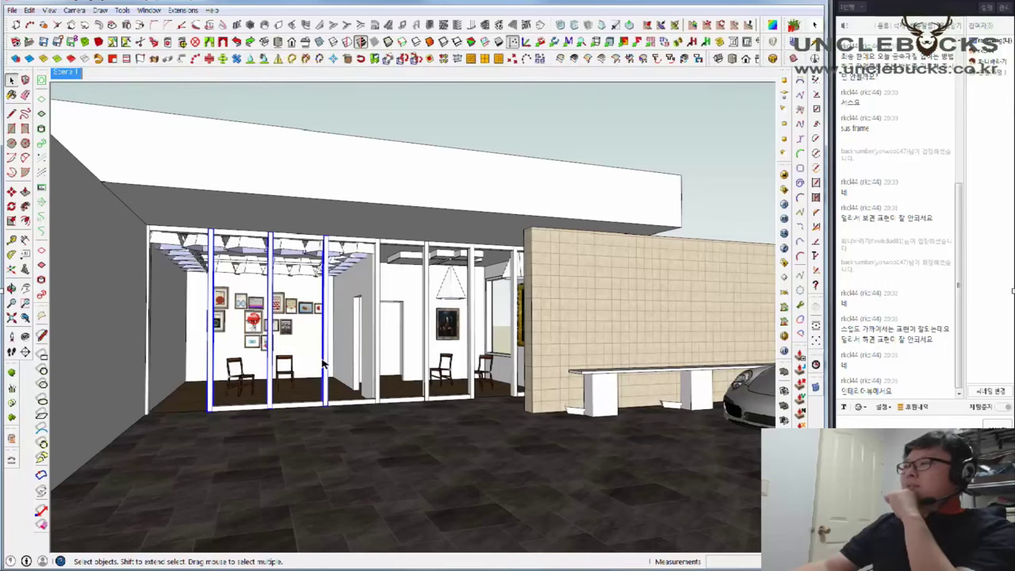
Make the narrow window frame behind the glass wall into a group
click(516, 325)
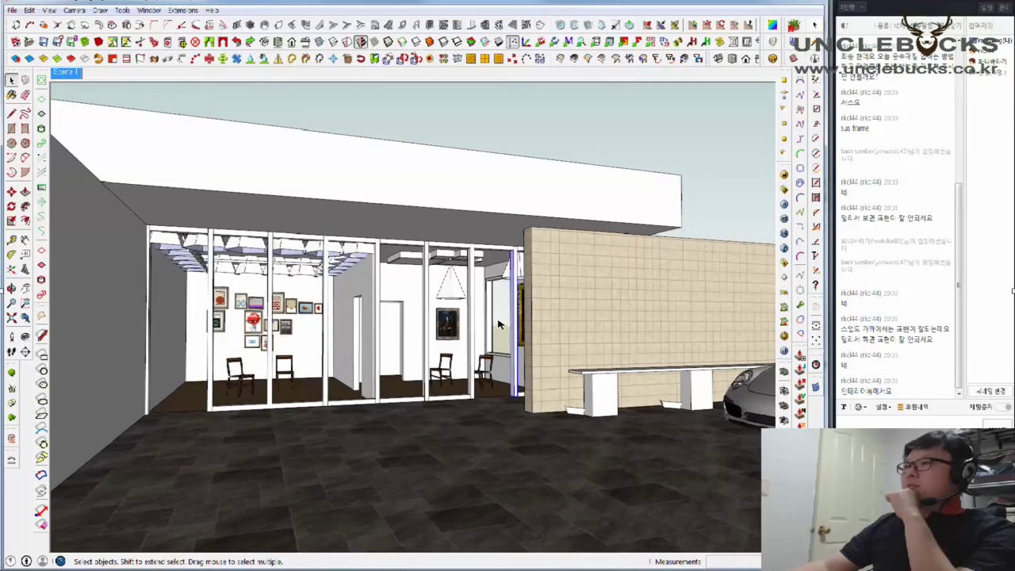
click(493, 325)
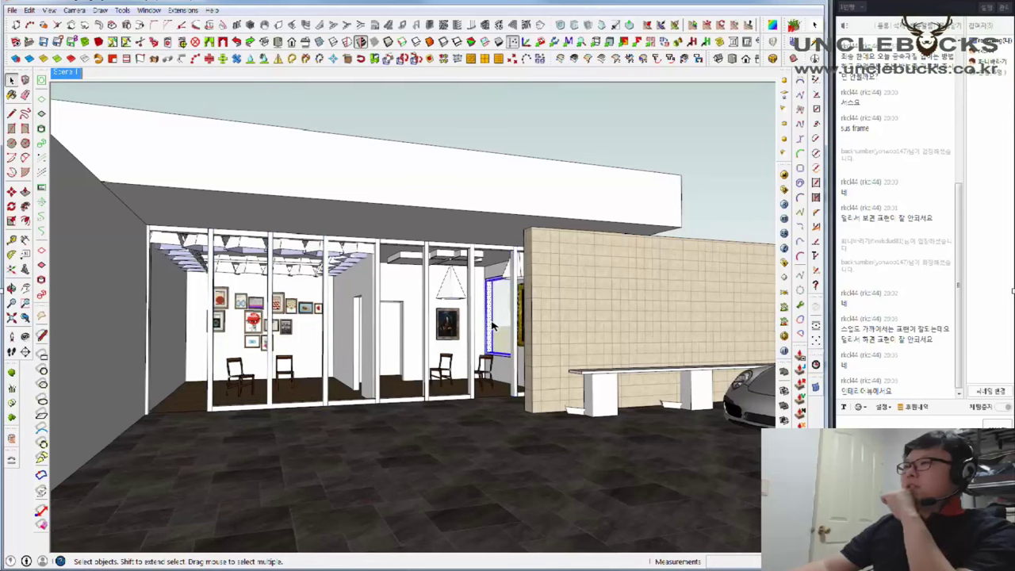
right_click(493, 325)
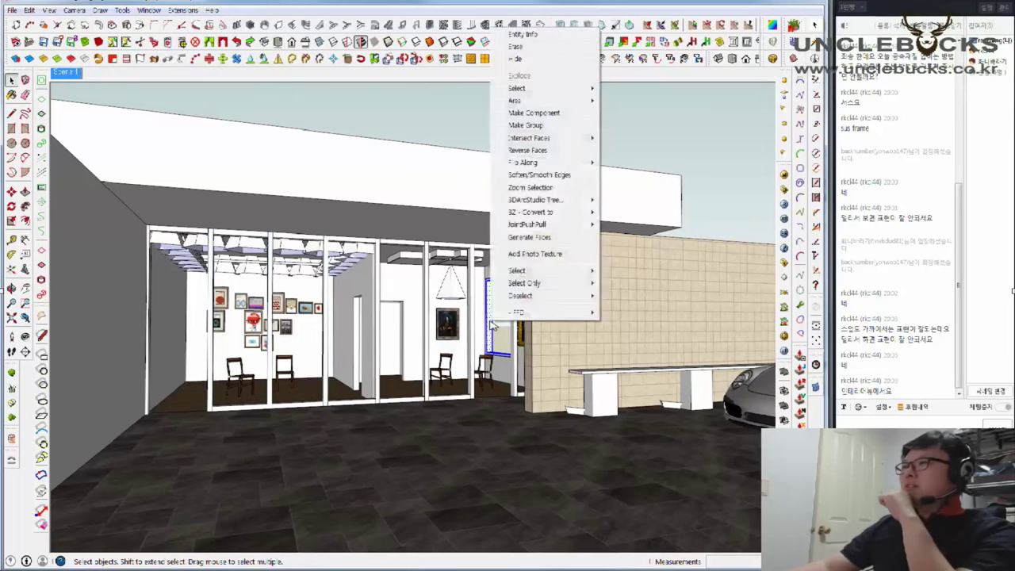
click(527, 119)
Orbit and zoom in toward the chairs inside the room
mouse_move(506, 315)
middle_down()
mouse_move(445, 331)
mouse_move(238, 317)
middle_up()
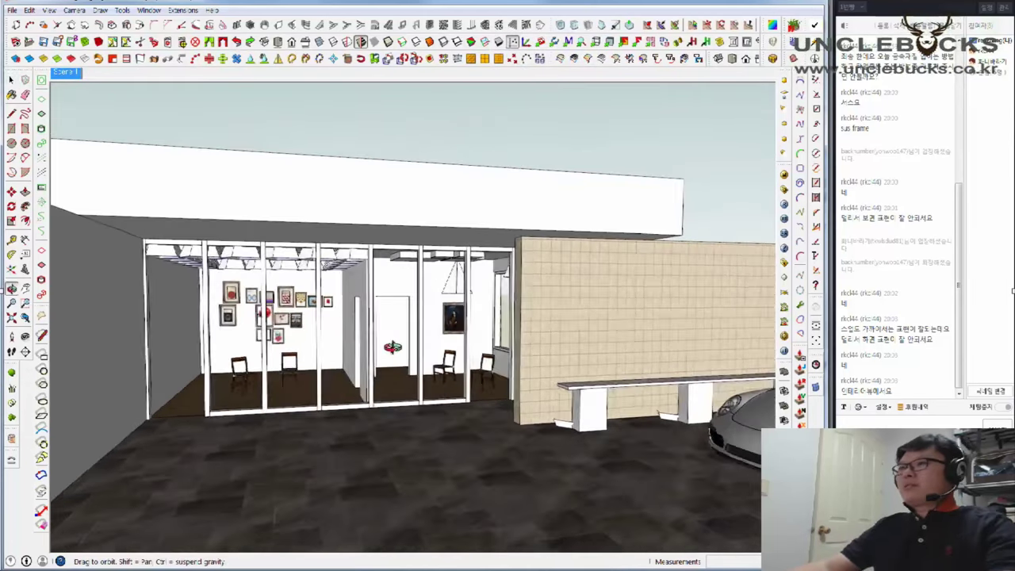
scroll(214, 311, up, 5)
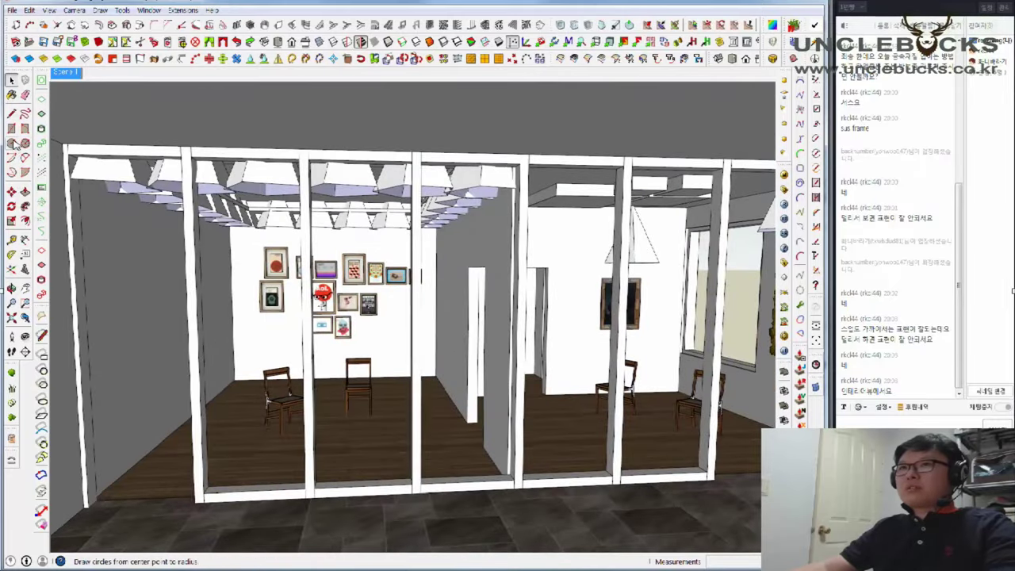
click(11, 144)
scroll(254, 370, up, 2)
scroll(253, 369, up, 2)
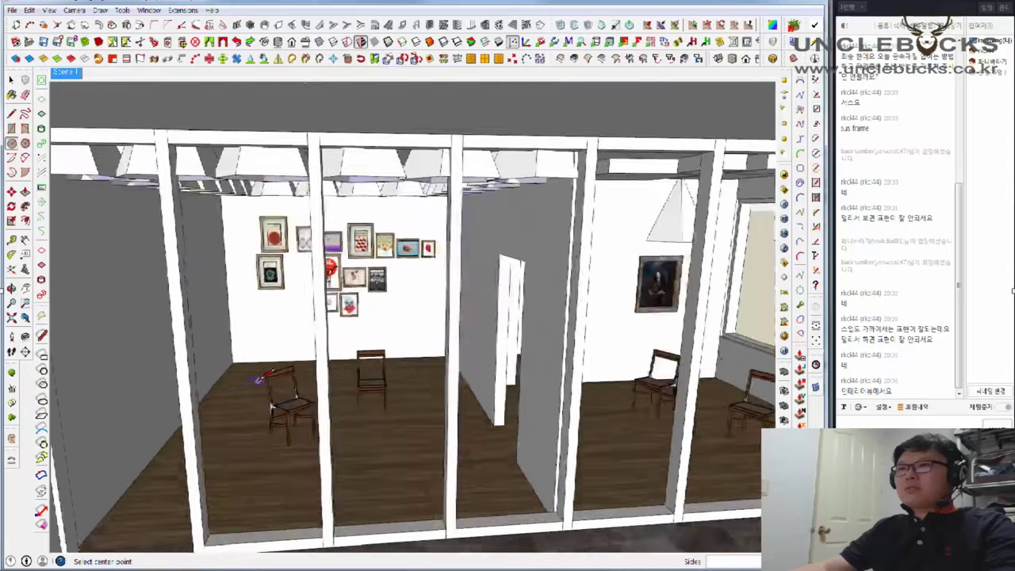
scroll(254, 369, up, 3)
scroll(254, 370, up, 2)
scroll(306, 432, up, 3)
key(space)
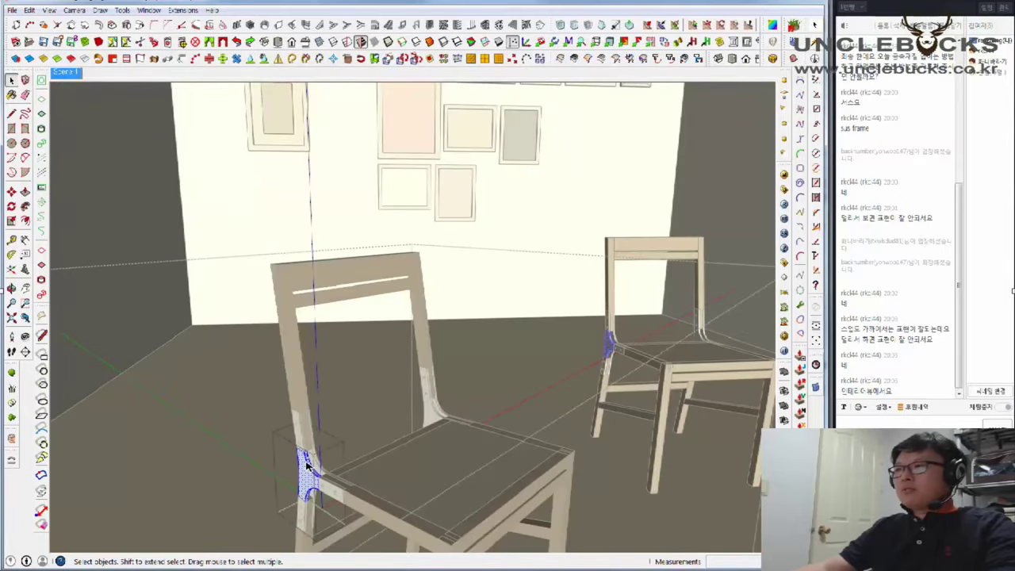
Orbit around the chairs and glass-walled room to show more of the back wall
middle_drag(306, 466, 335, 403)
scroll(336, 402, down, 5)
scroll(386, 372, down, 3)
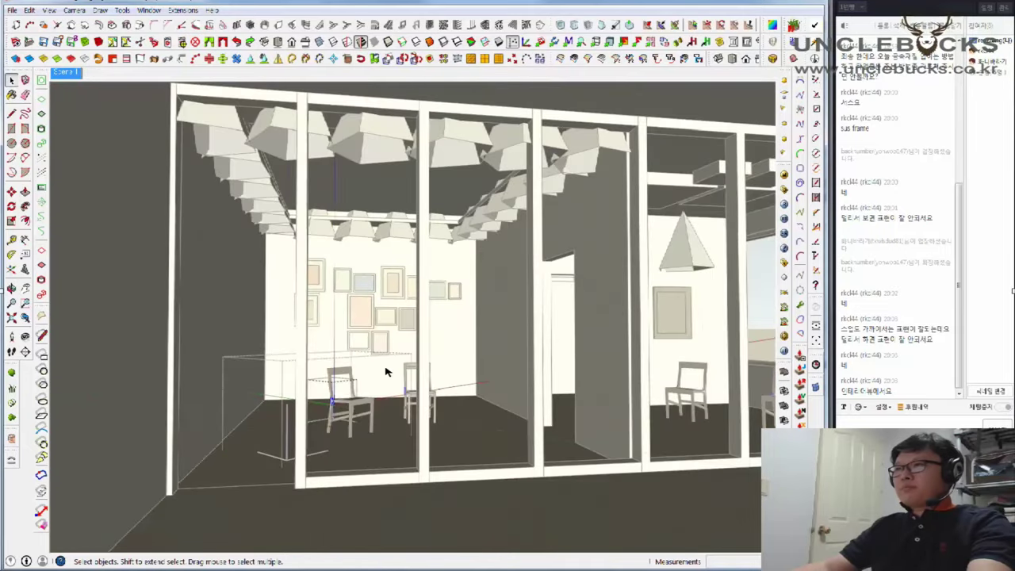
mouse_move(598, 389)
middle_down()
mouse_move(544, 375)
mouse_move(541, 385)
mouse_move(537, 376)
mouse_move(365, 396)
middle_up()
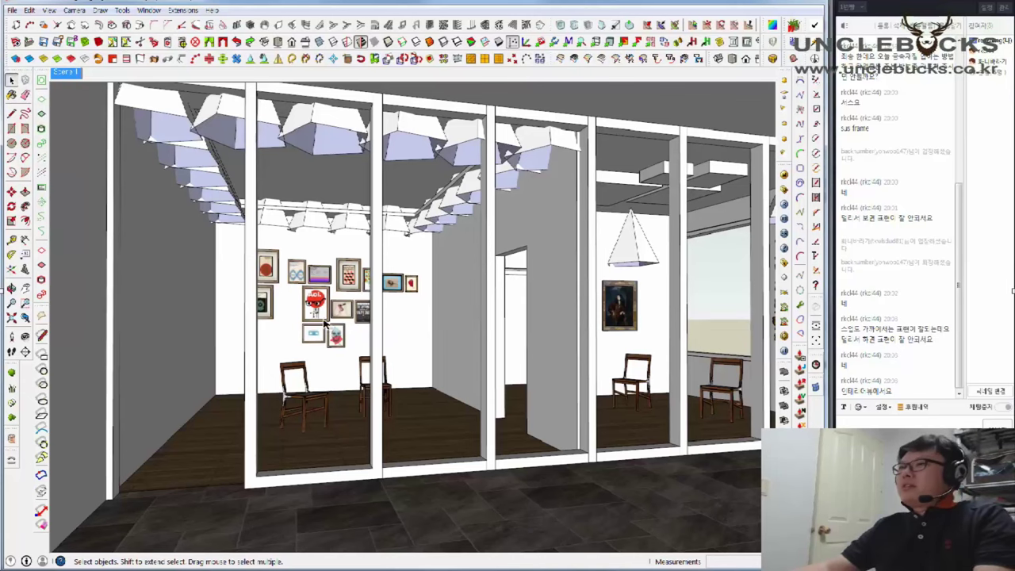
middle_drag(404, 275, 374, 272)
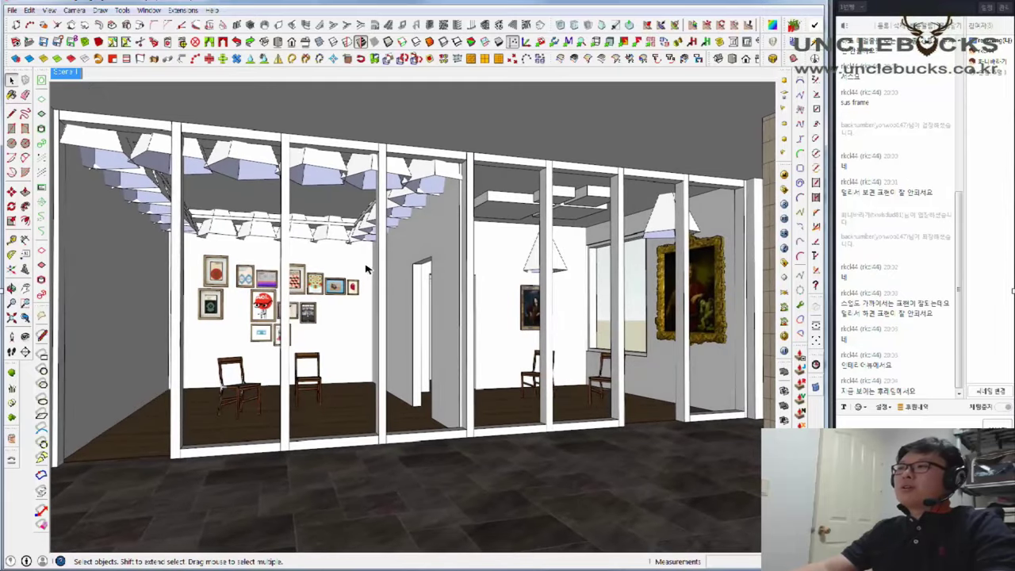
Select the left and middle mullions and top rail segments of the glass wall
shift+click(287, 278)
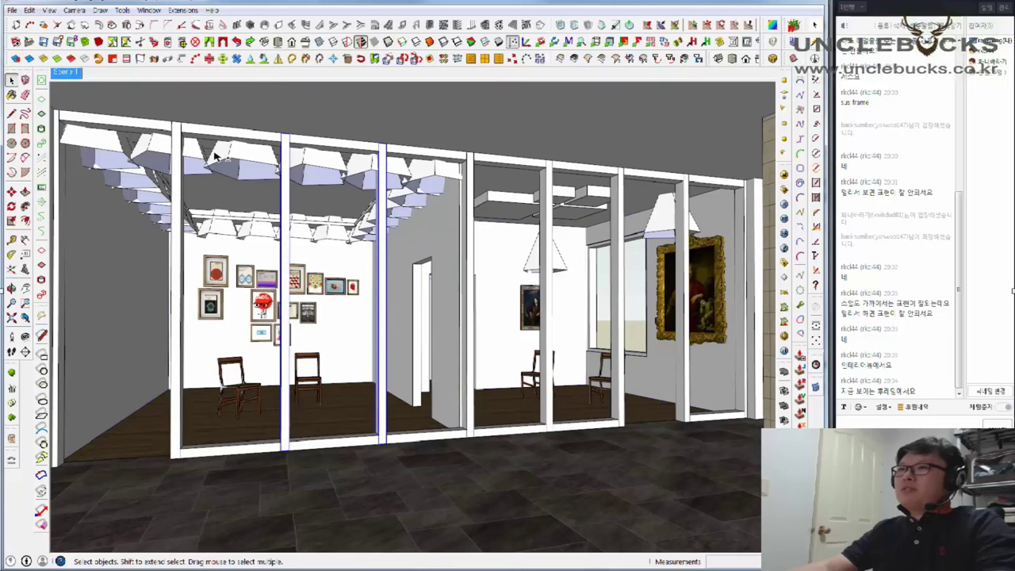
shift+click(152, 129)
shift+click(178, 145)
shift+click(60, 227)
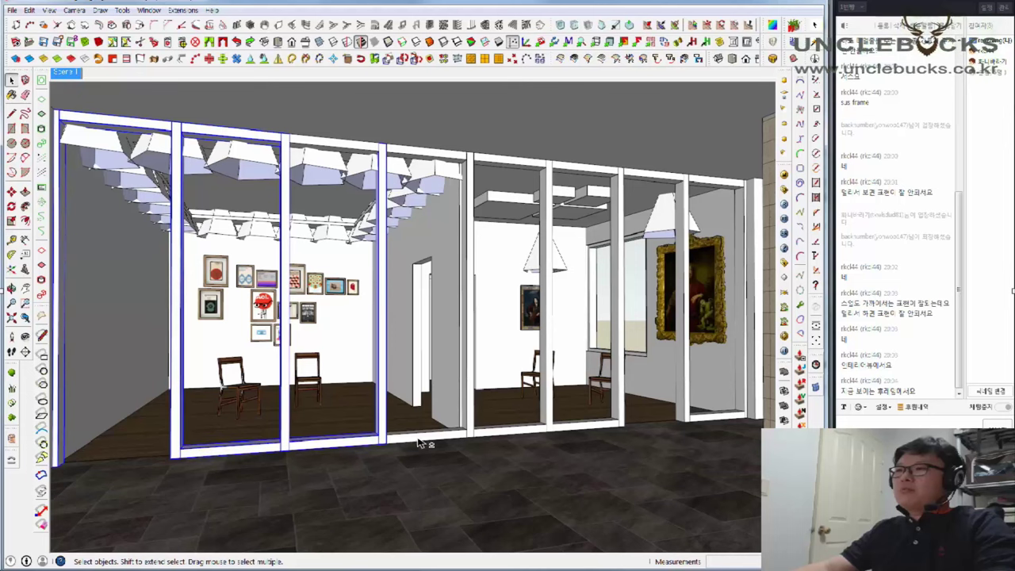
shift+click(471, 424)
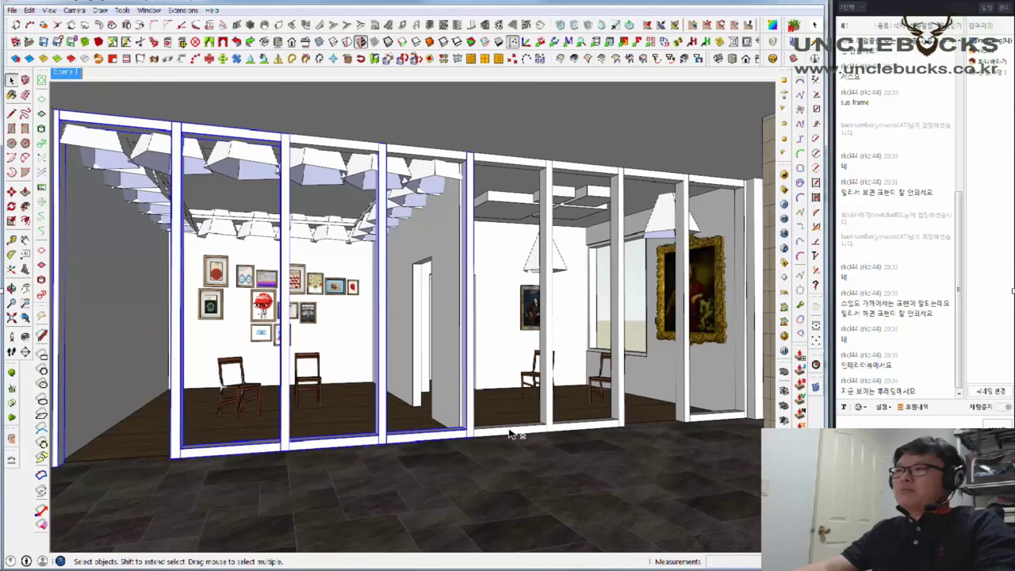
shift+click(549, 190)
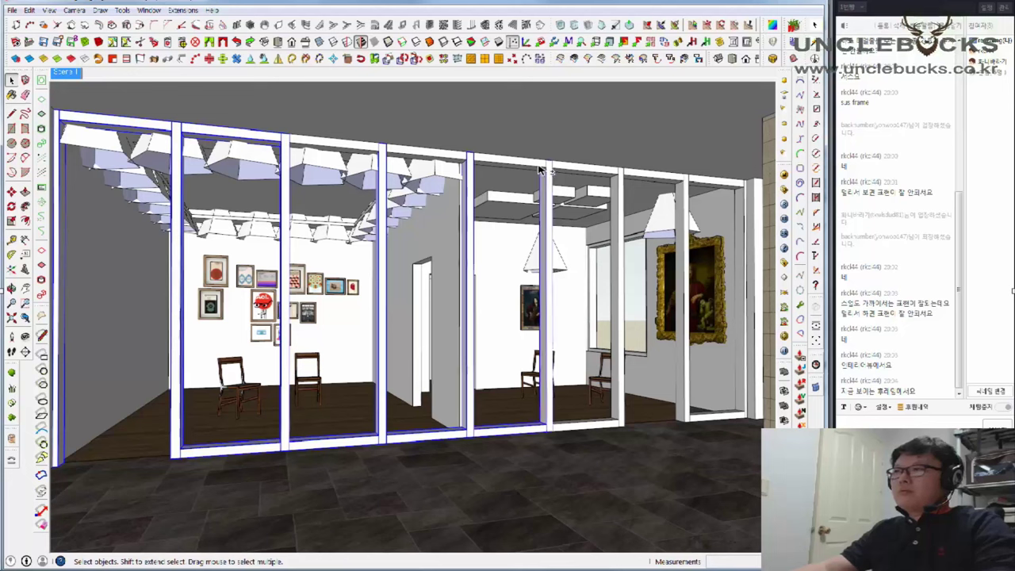
shift+click(579, 172)
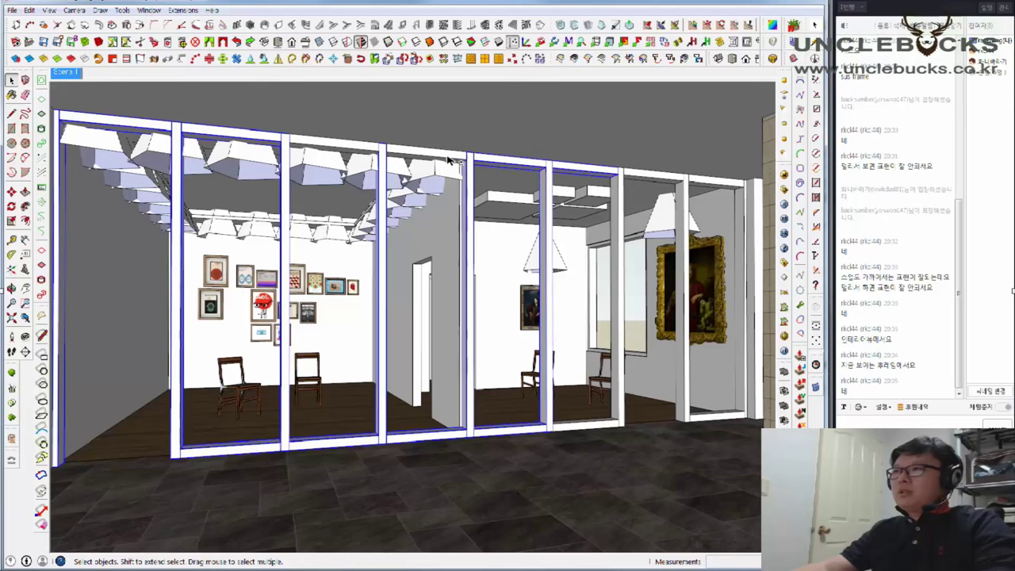
shift+click(346, 151)
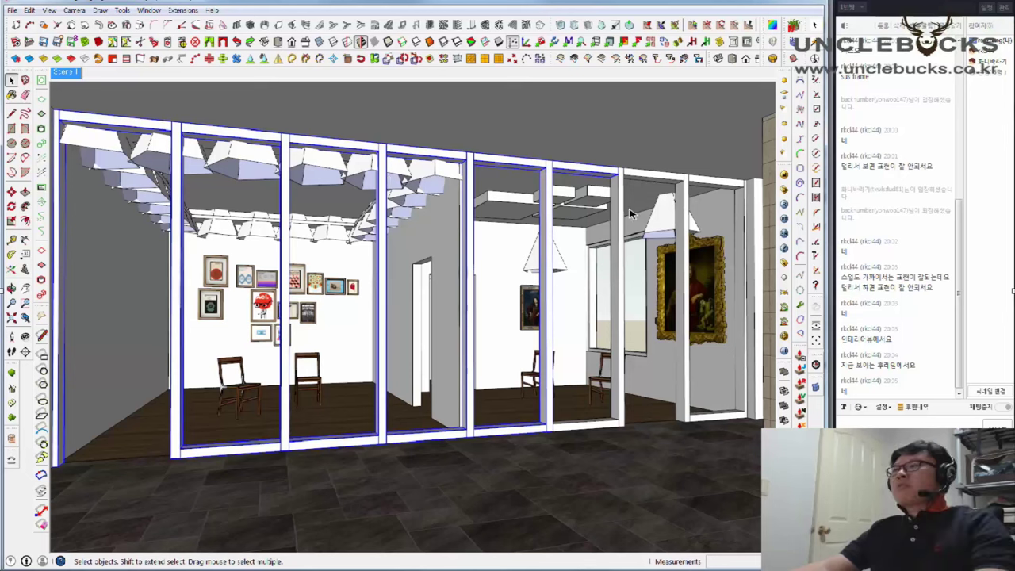
Add the right-side mullions and rails, then group all selected frame parts
shift+click(631, 184)
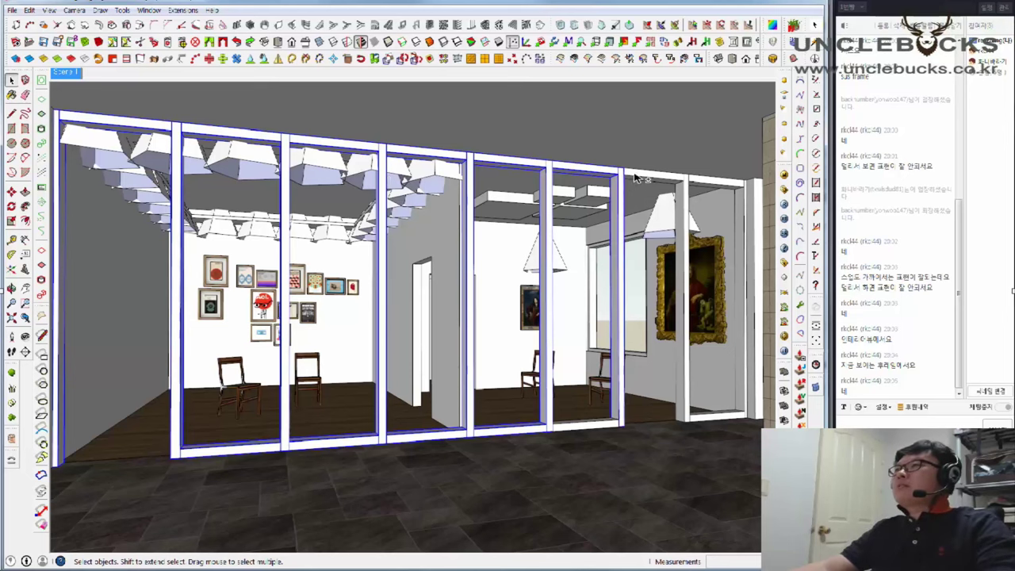
shift+click(695, 185)
shift+click(686, 195)
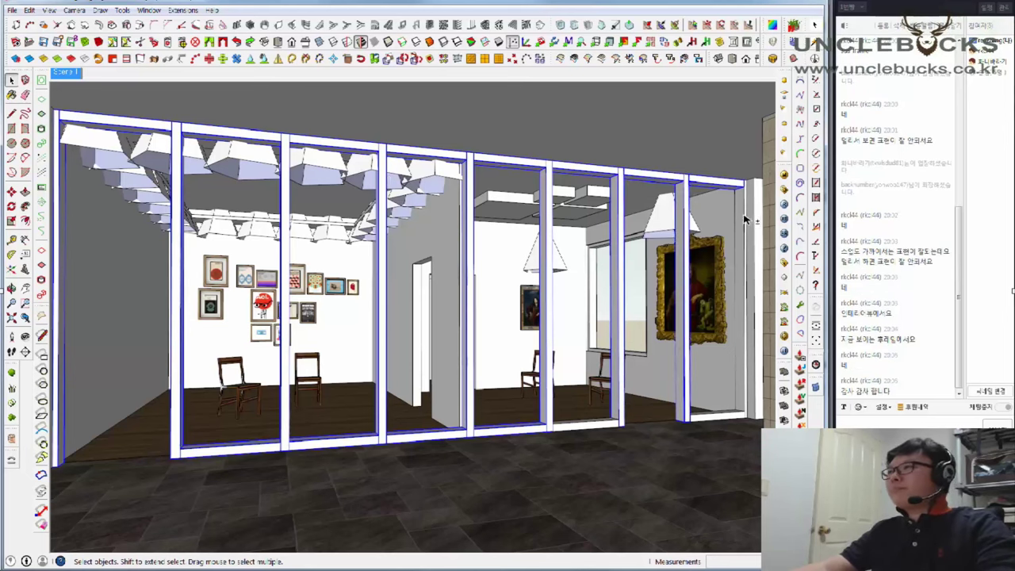
shift+click(745, 220)
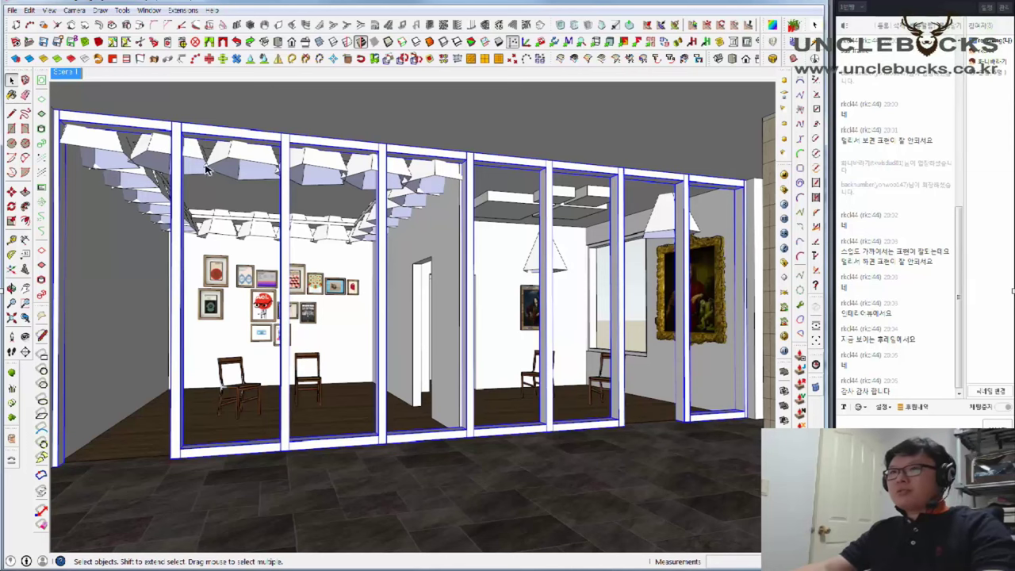
right_click(181, 131)
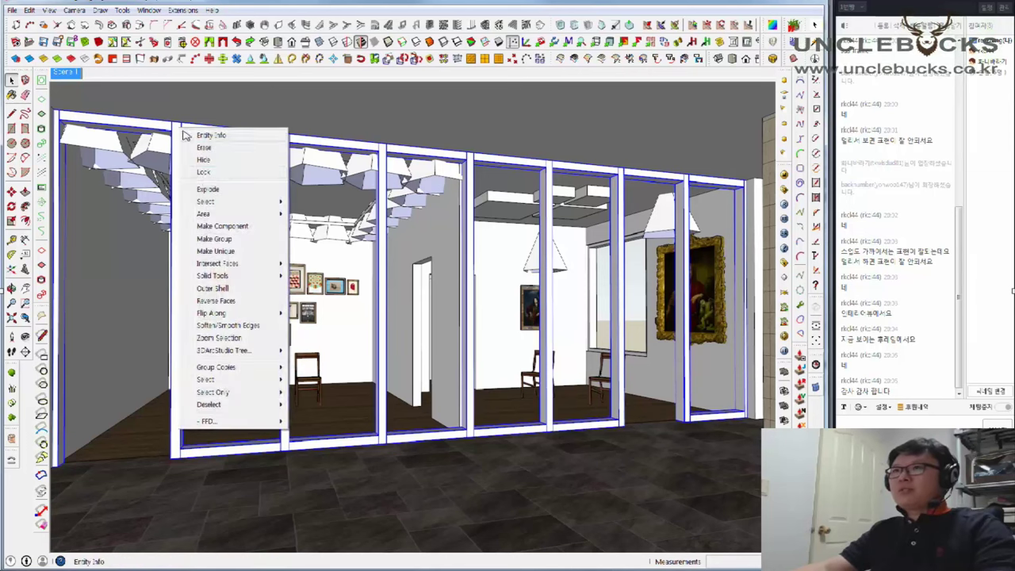
click(214, 236)
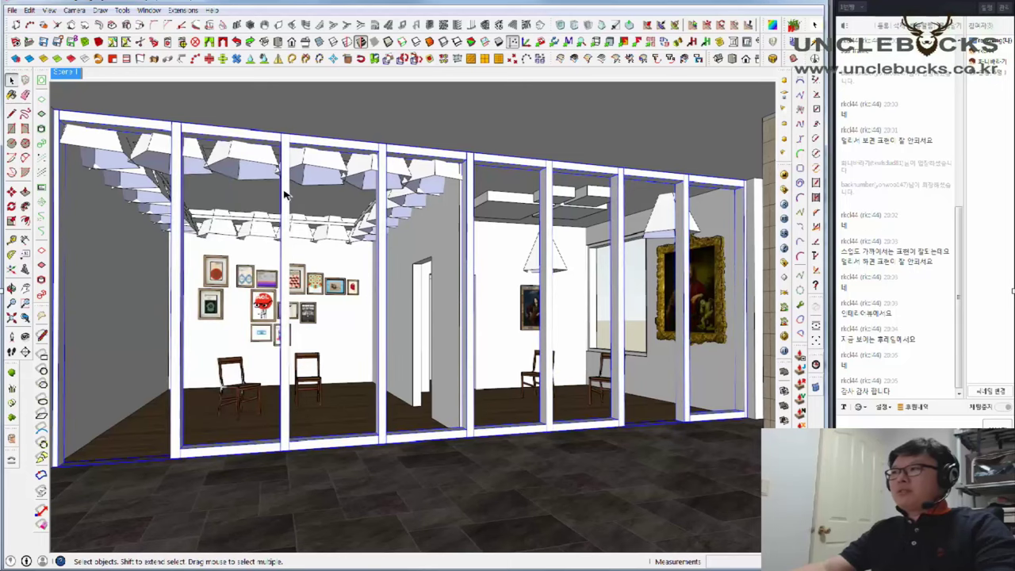
Face the glass wall head-on and float the Round Corner toolbar as one row
middle_drag(378, 205, 368, 210)
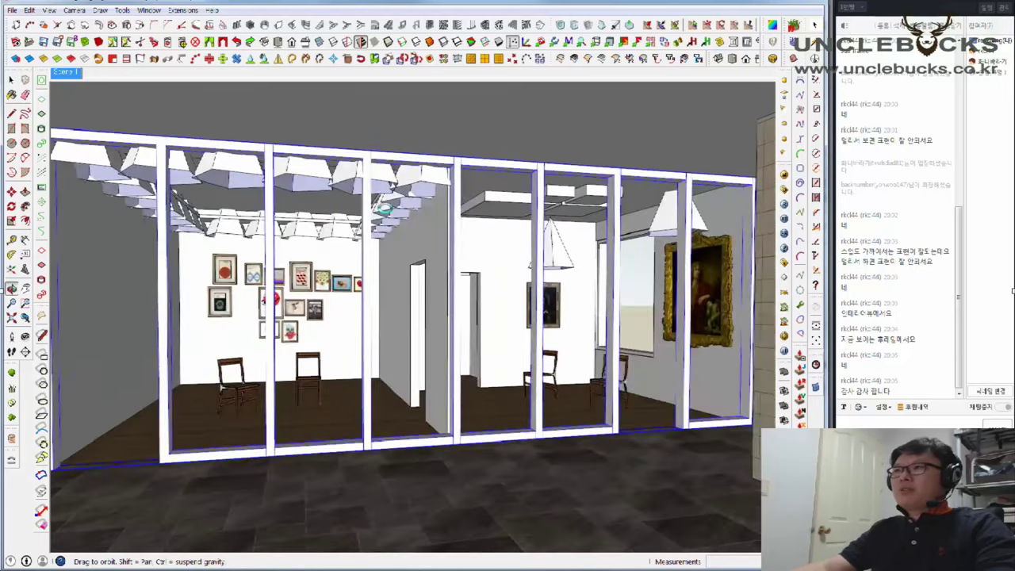
scroll(455, 201, up, 3)
scroll(483, 141, up, 3)
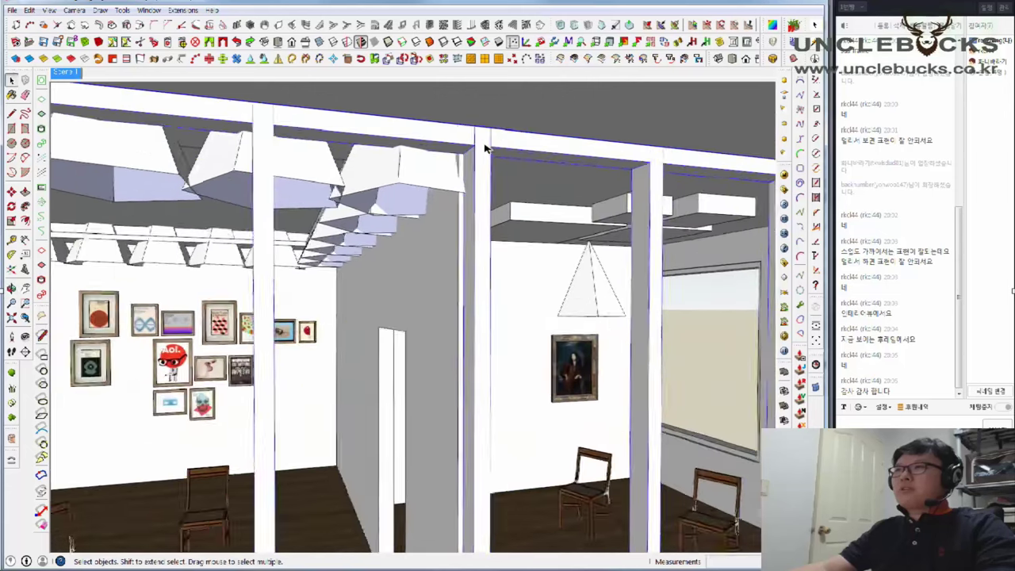
scroll(486, 142, up, 2)
mouse_move(486, 143)
middle_down()
mouse_move(547, 151)
mouse_move(503, 191)
middle_up()
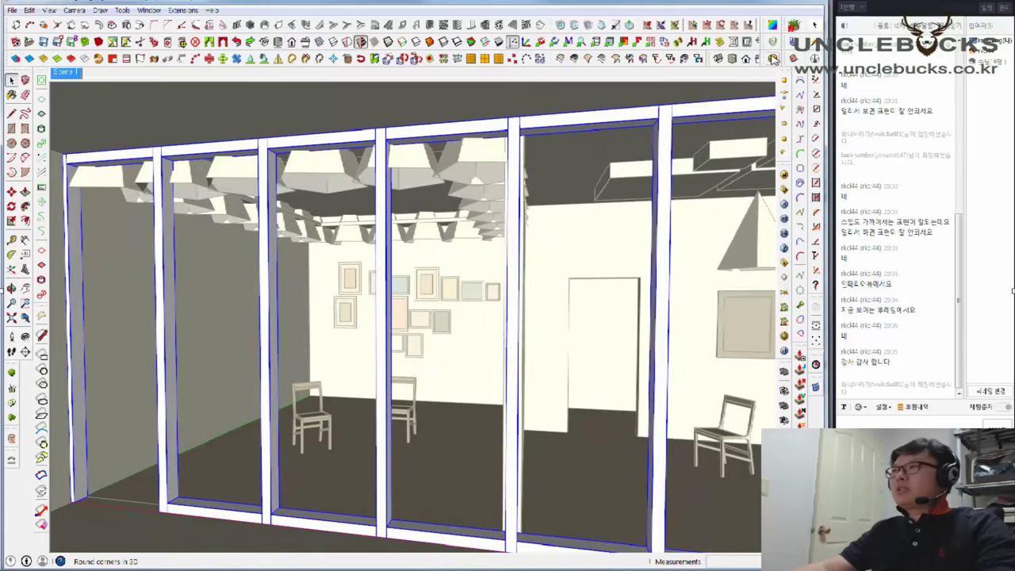
drag(773, 60, 453, 133)
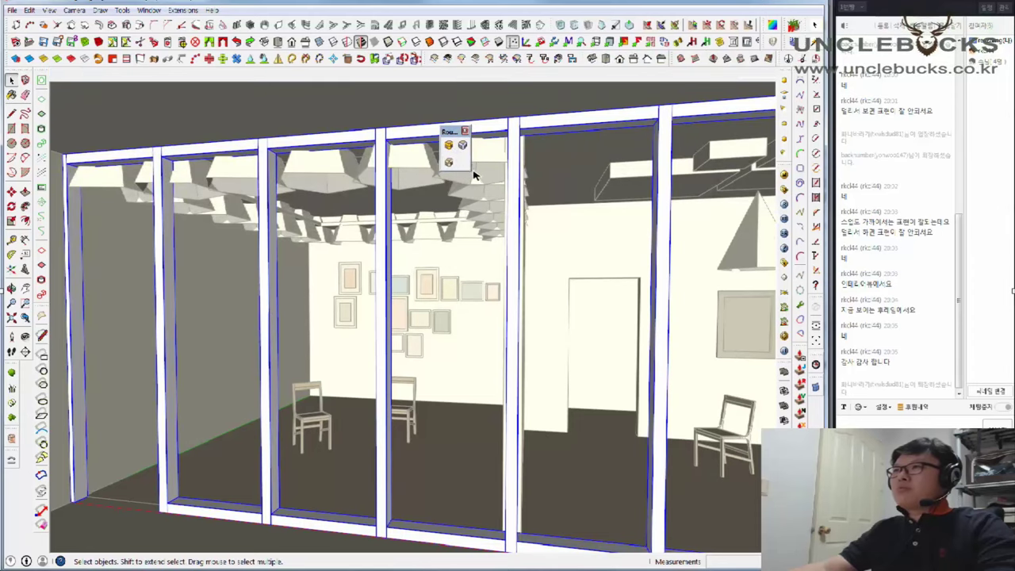
drag(476, 165, 540, 165)
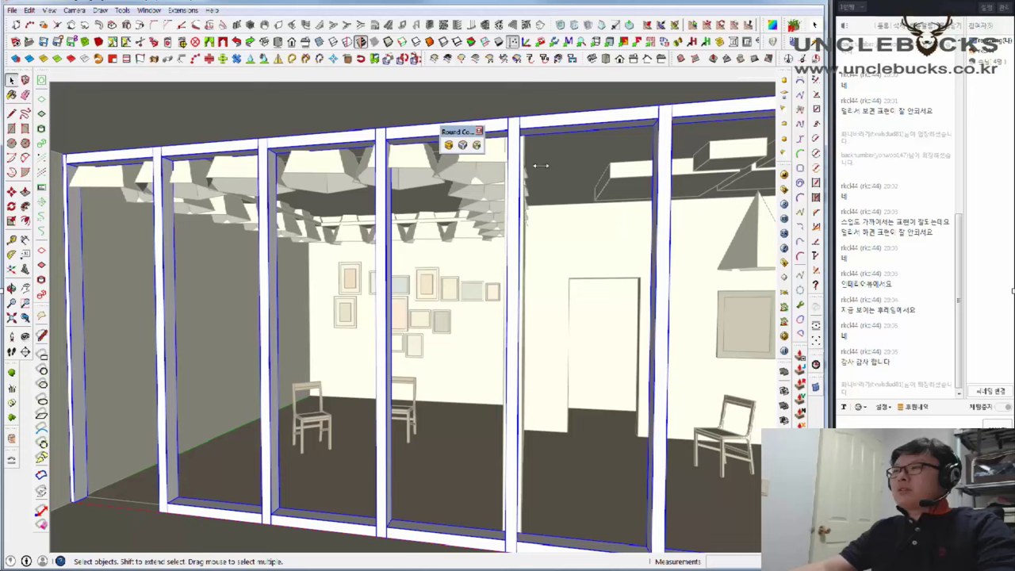
click(477, 145)
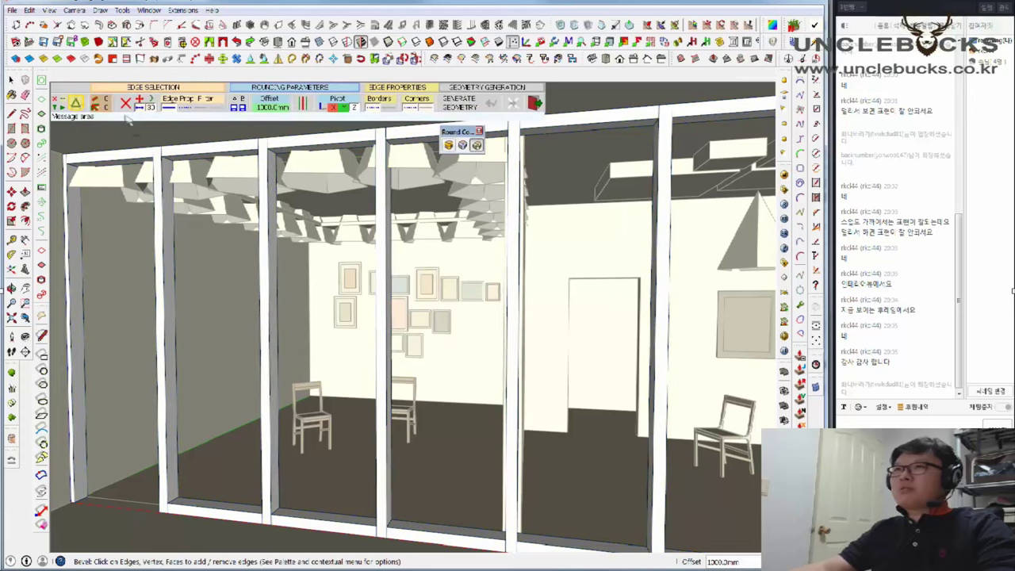
Orbit and zoom in around the left white post and ceiling
middle_drag(185, 184, 179, 164)
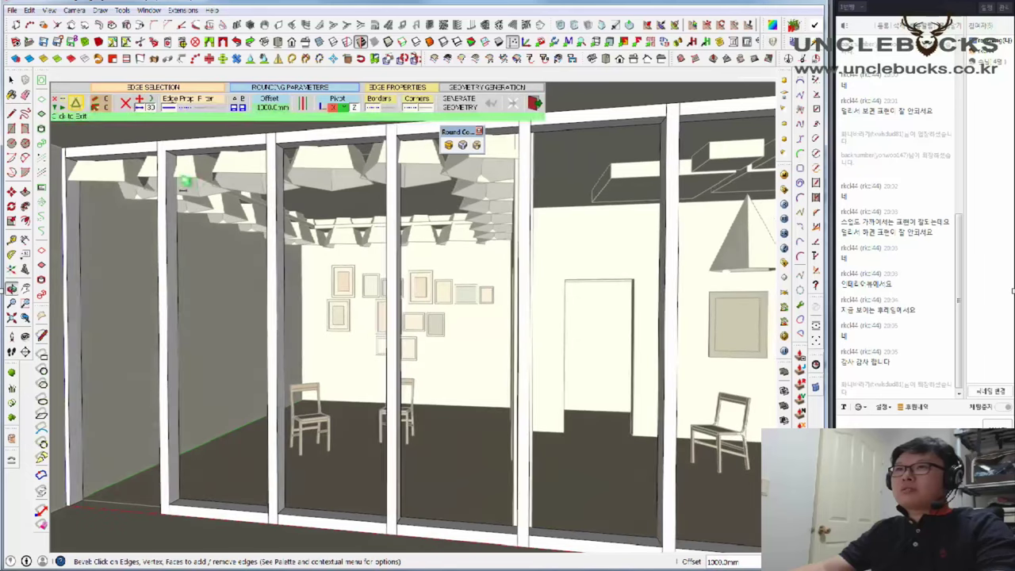
middle_drag(284, 164, 266, 184)
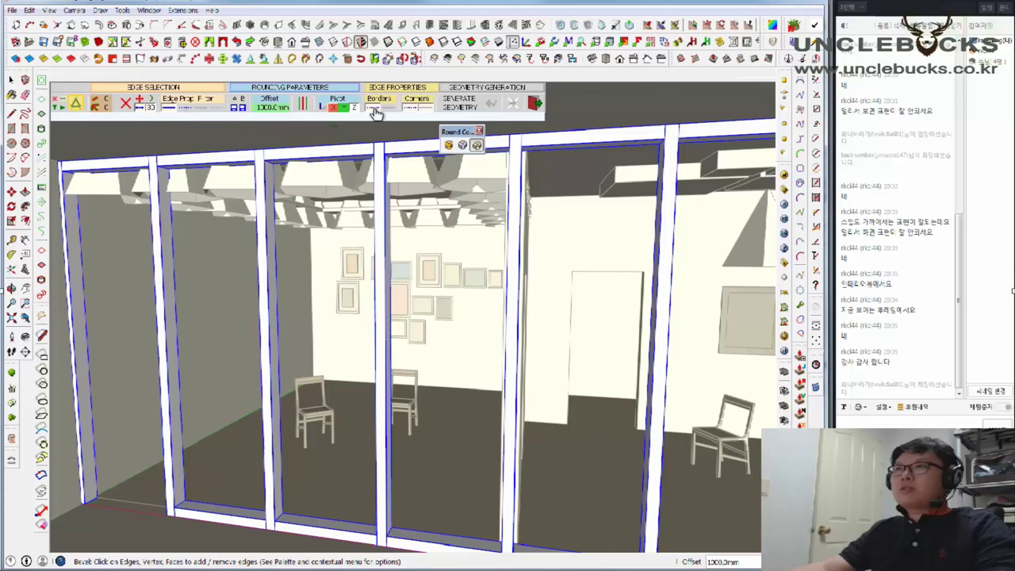
scroll(162, 199, up, 2)
scroll(161, 199, up, 2)
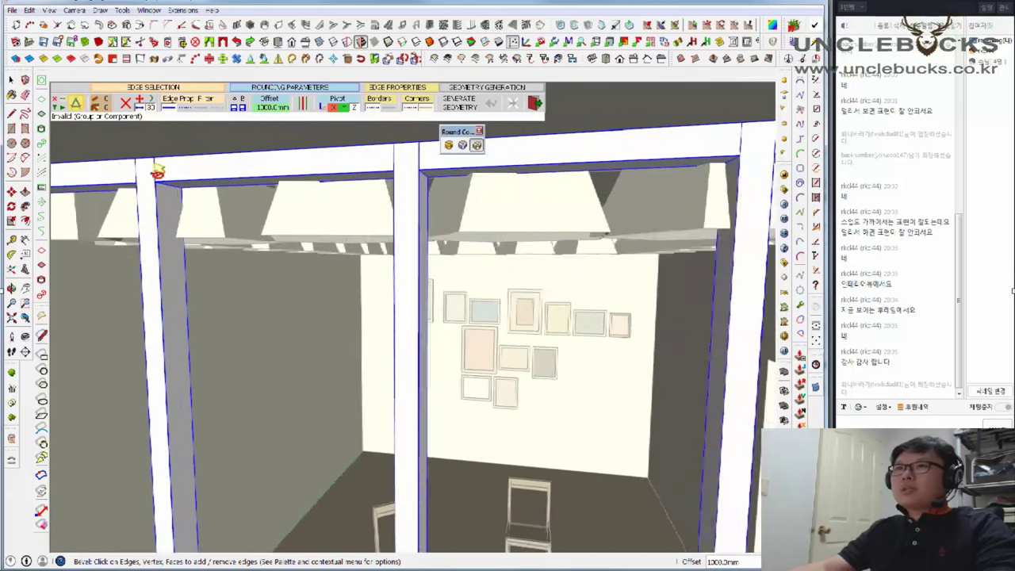
scroll(162, 199, up, 2)
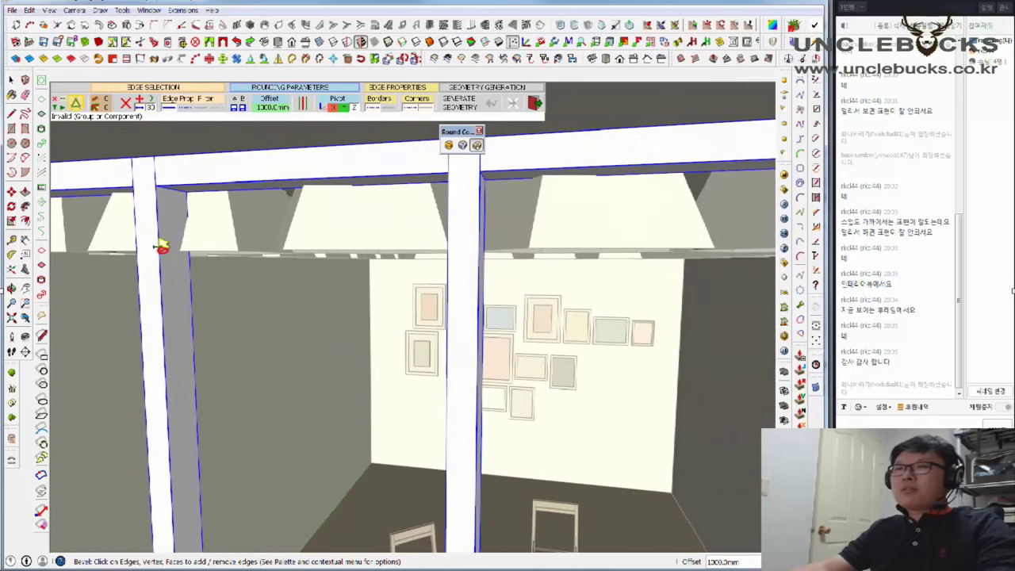
middle_drag(199, 317, 242, 317)
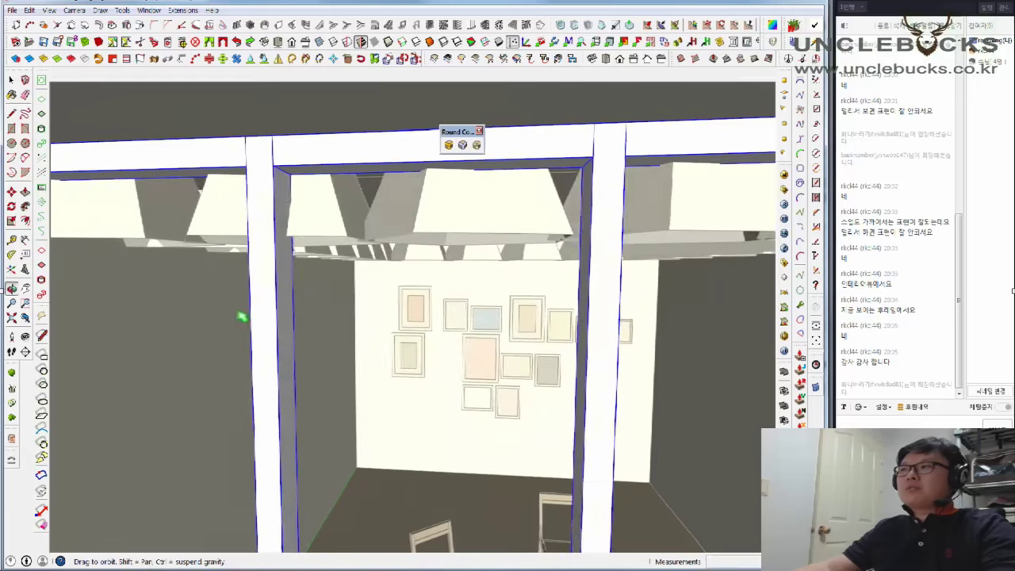
mouse_move(277, 285)
middle_down()
mouse_move(316, 273)
mouse_move(369, 286)
mouse_move(347, 288)
mouse_move(312, 199)
mouse_move(312, 216)
middle_up()
Open the Round Corner offset setting, dismiss it, and exit without beveling
click(475, 144)
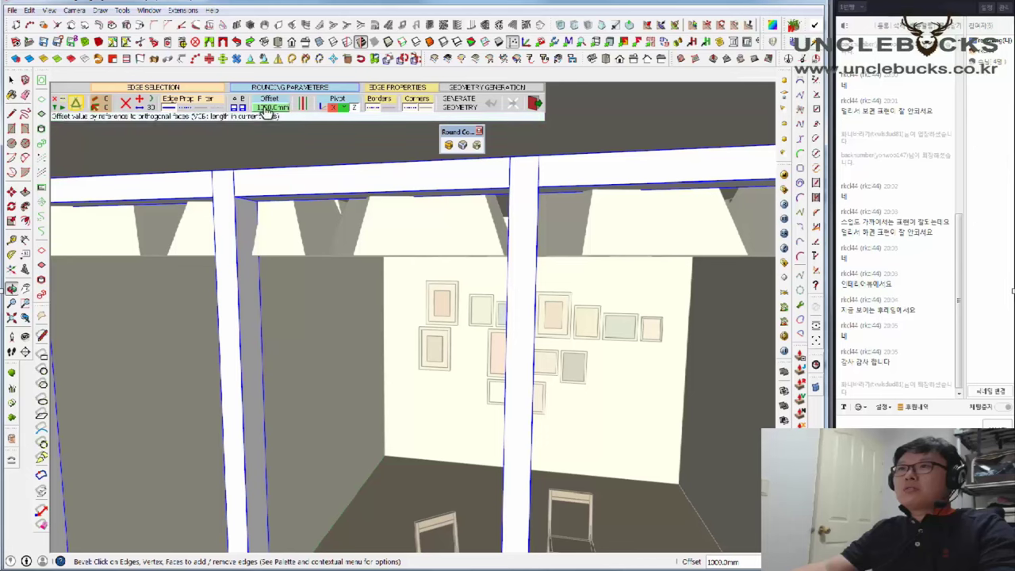
click(269, 106)
click(441, 295)
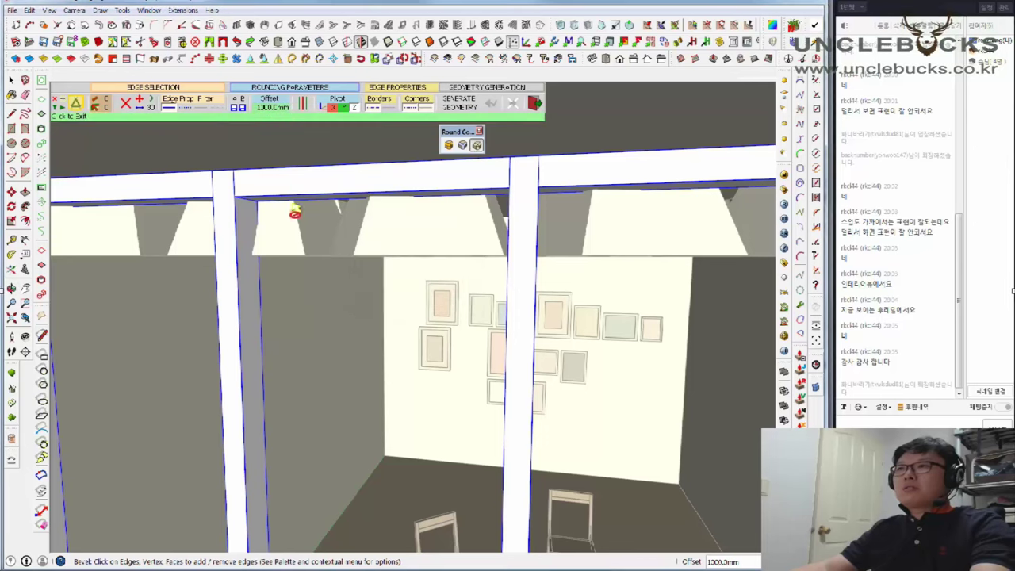
key(space)
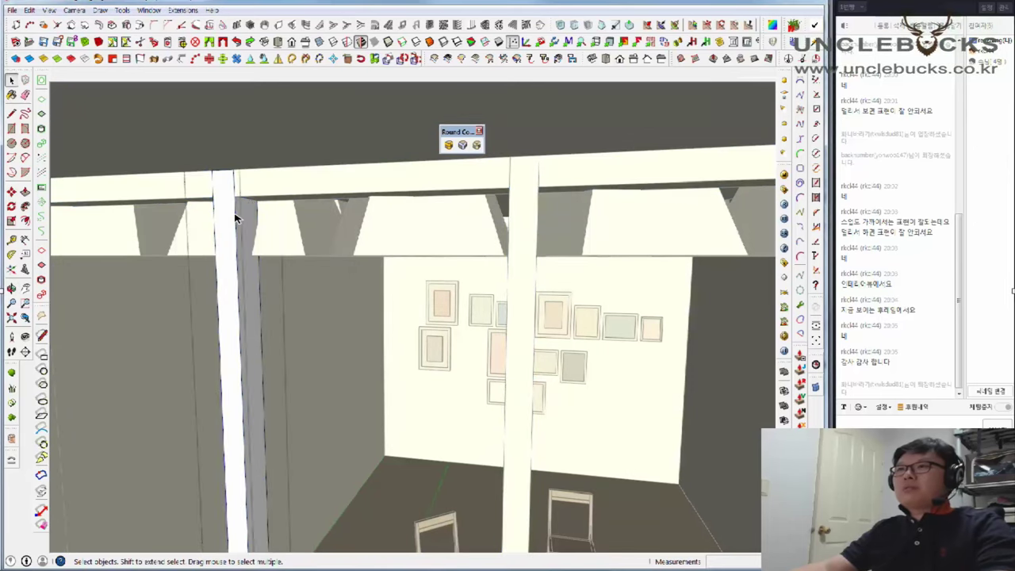
triple_click(235, 218)
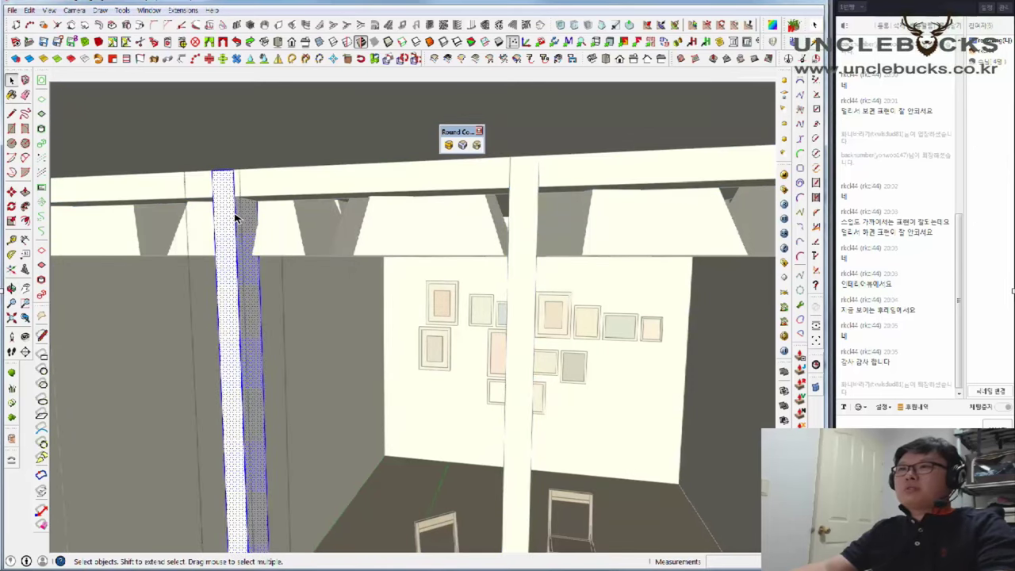
middle_drag(373, 215, 453, 176)
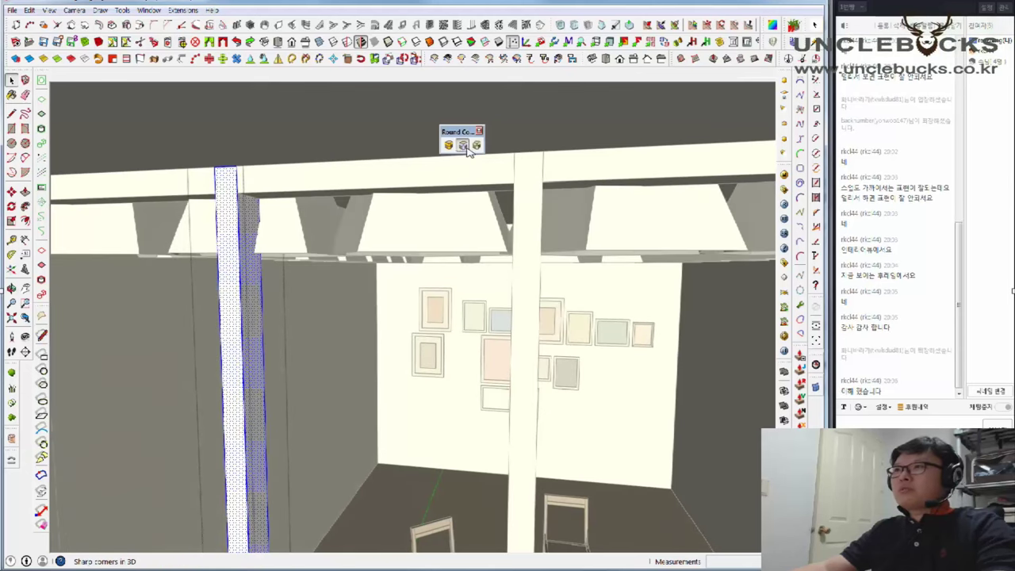
click(462, 144)
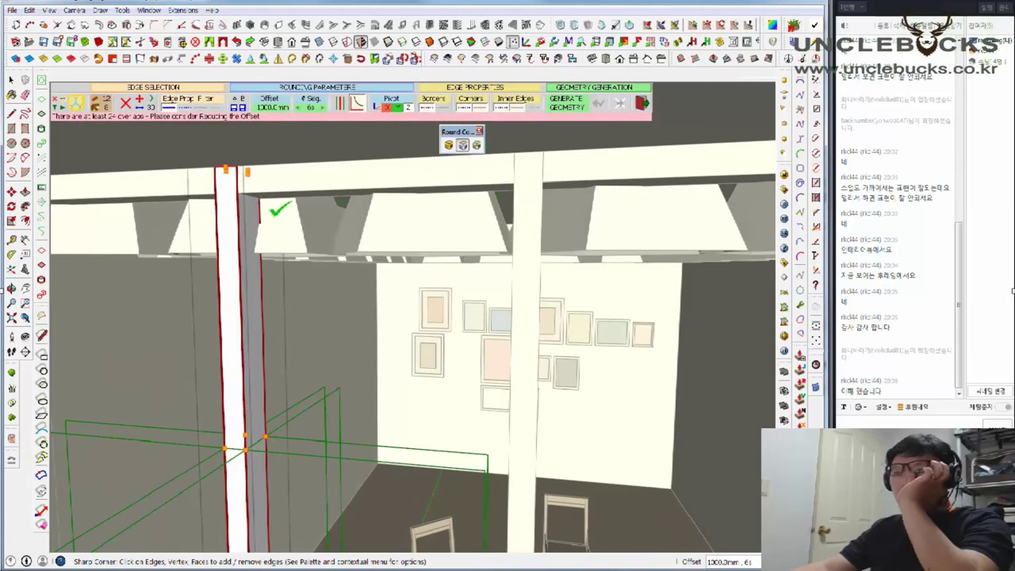
click(341, 228)
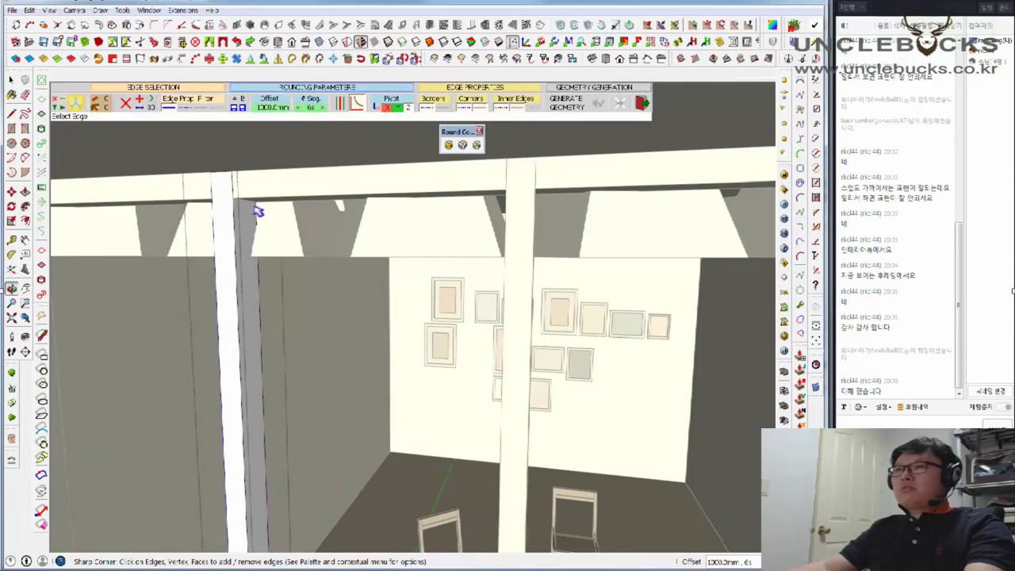
key(space)
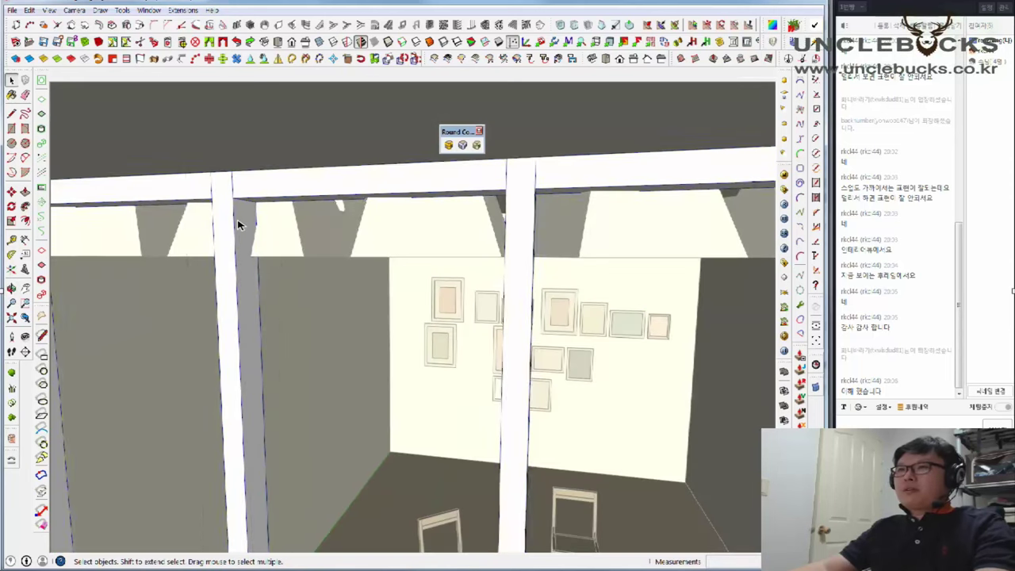
click(238, 225)
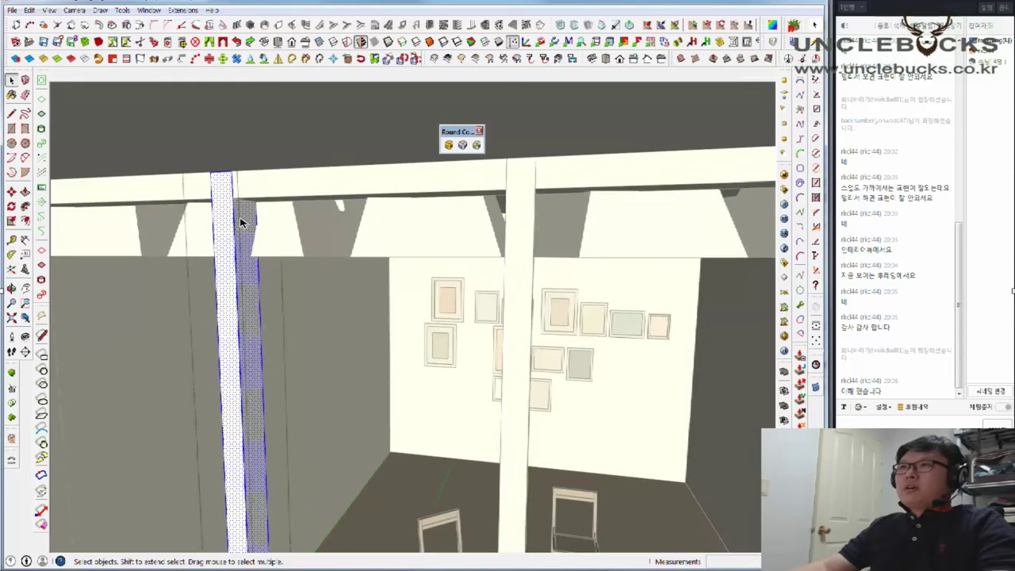
click(463, 146)
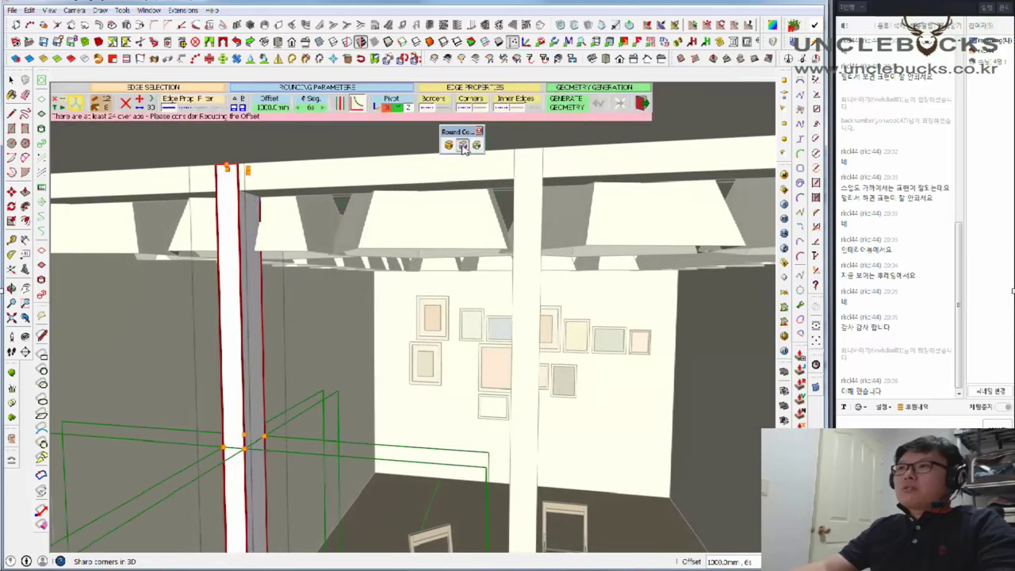
click(463, 145)
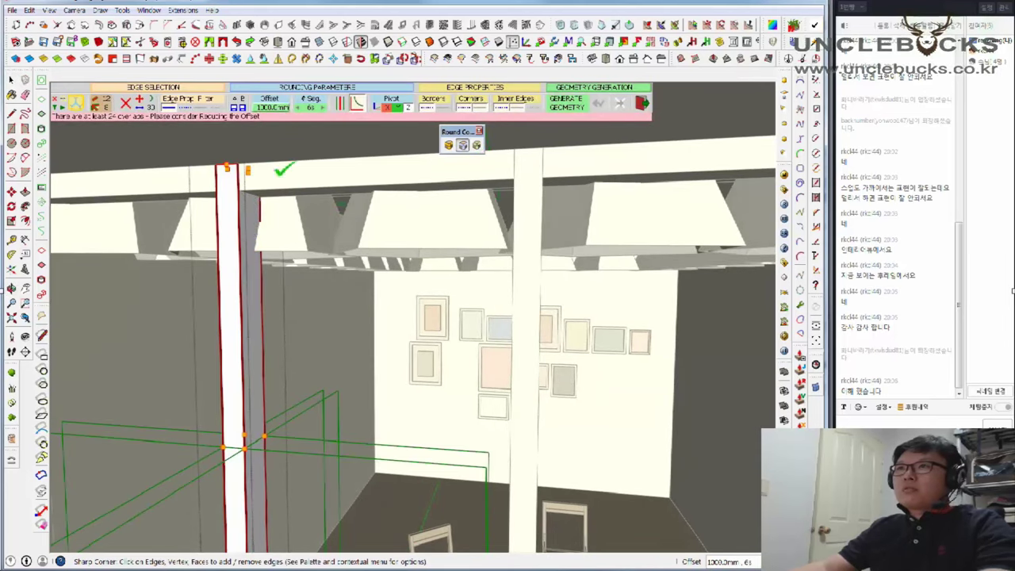
key(Escape)
key(space)
scroll(385, 226, down, 3)
scroll(419, 268, down, 3)
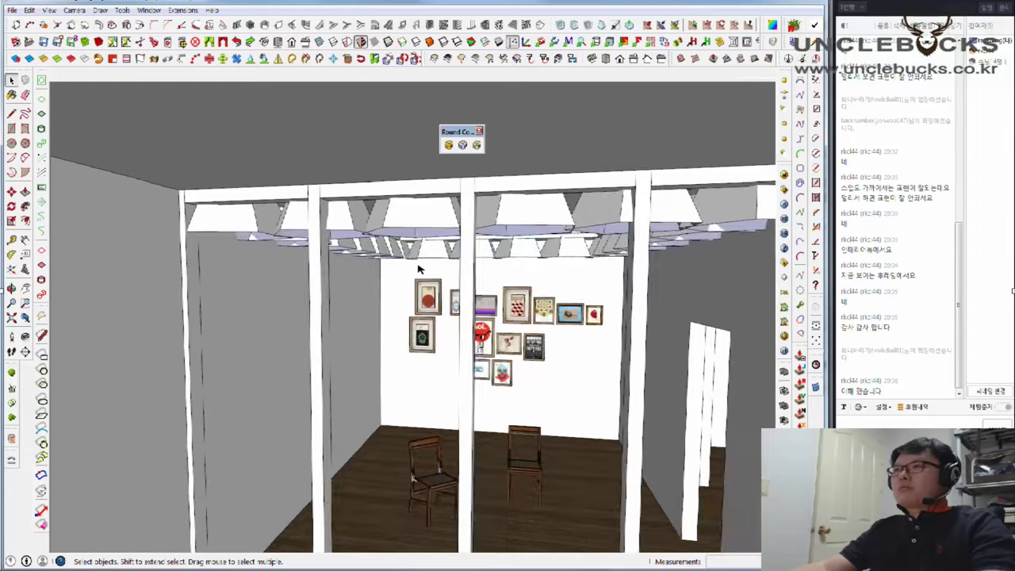
scroll(497, 254, up, 2)
Frame the whole glass partition wall and bring up the Camera menu
mouse_move(579, 297)
middle_down()
mouse_move(433, 258)
mouse_move(507, 254)
mouse_move(498, 268)
mouse_move(559, 269)
mouse_move(547, 268)
middle_up()
scroll(559, 269, up, 1)
scroll(559, 270, up, 1)
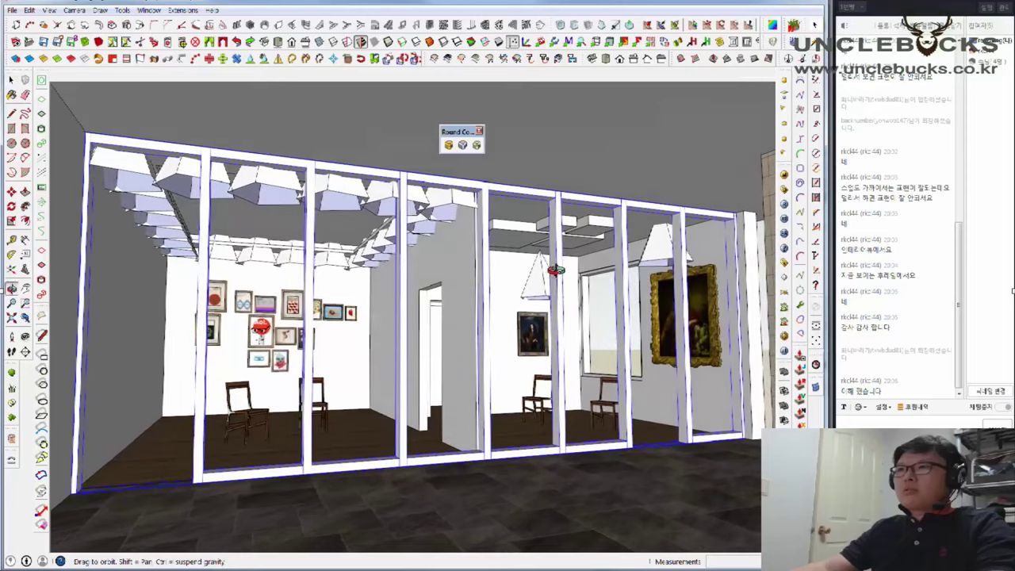
click(162, 9)
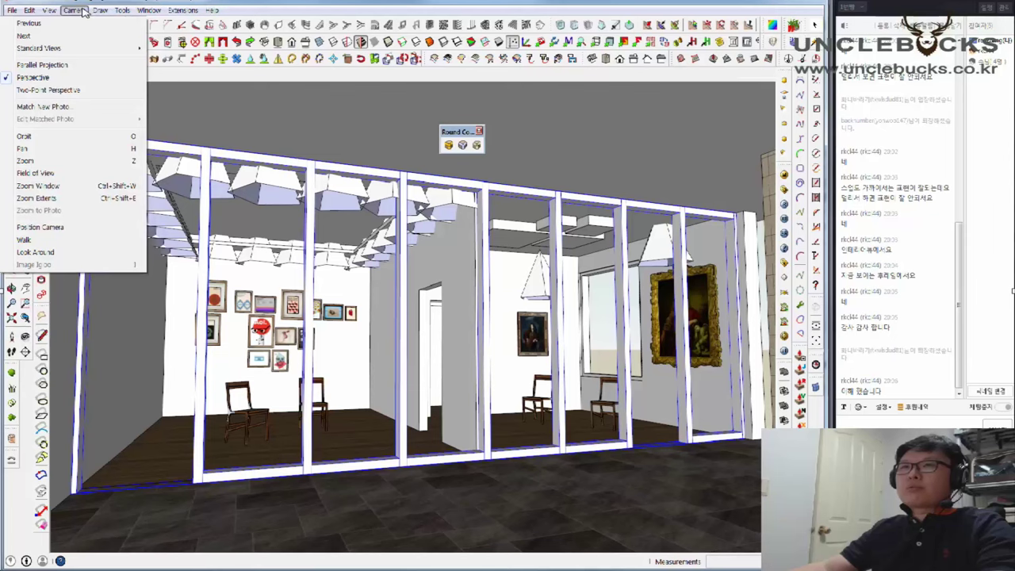
mouse_move(39, 48)
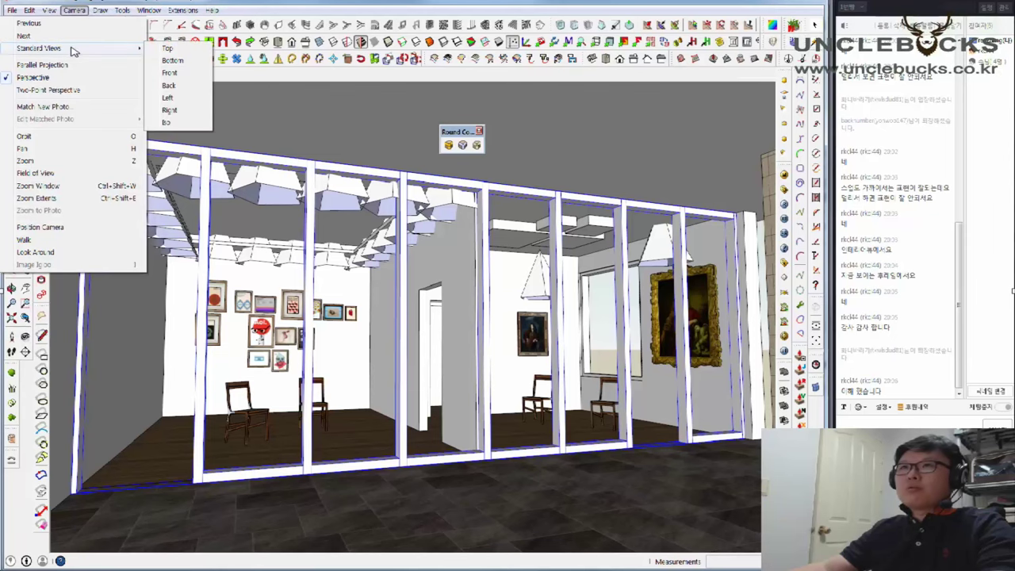
Switch to Two-Point Perspective, save the view as Scene 2, and bring up V-Ray settings
click(50, 89)
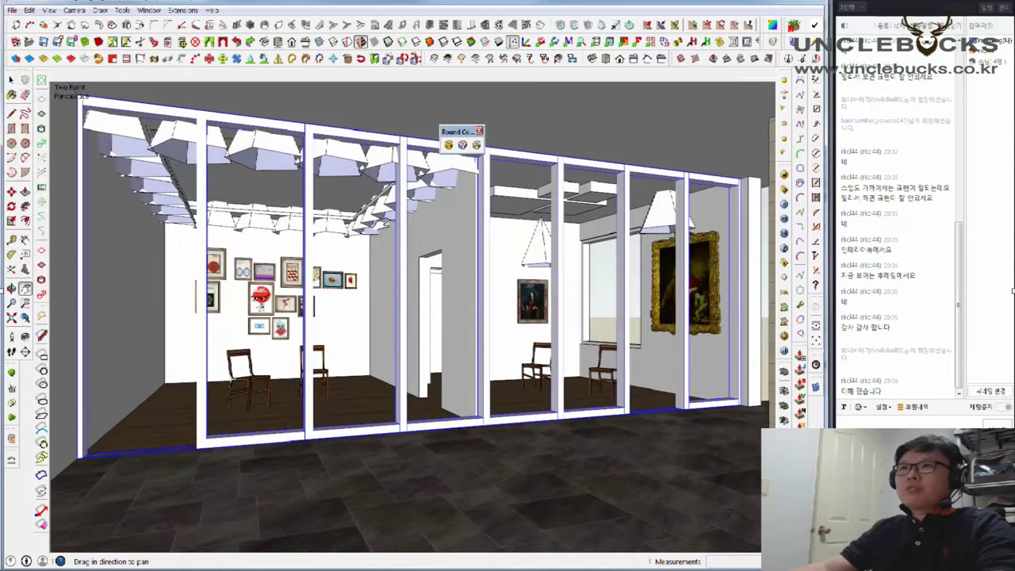
drag(406, 203, 403, 223)
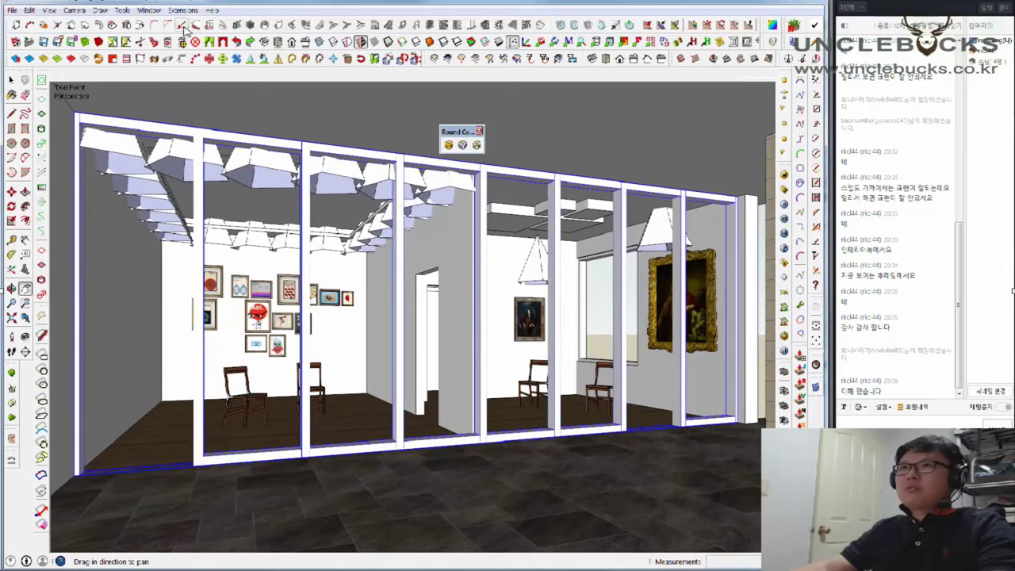
click(148, 11)
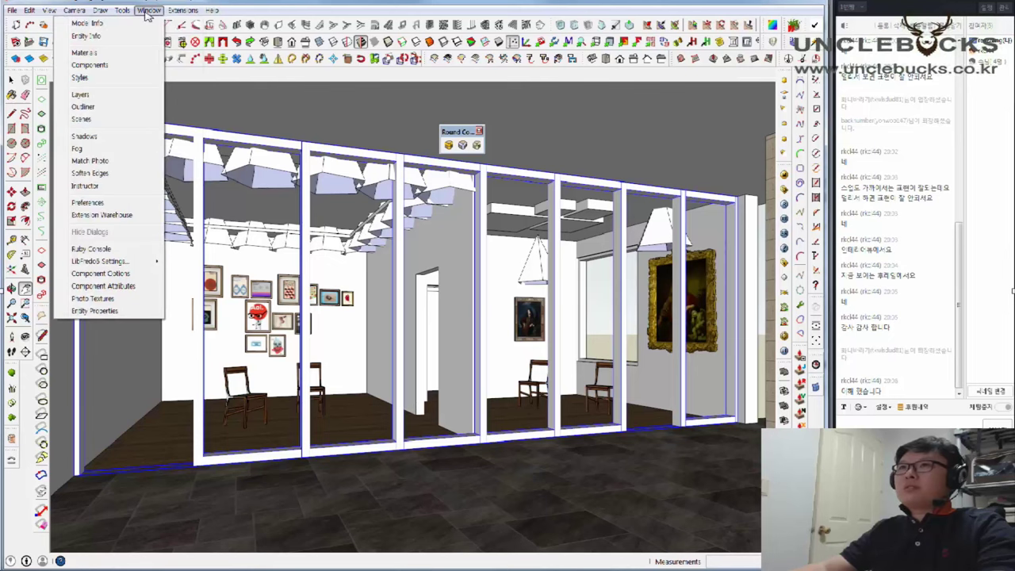
click(99, 114)
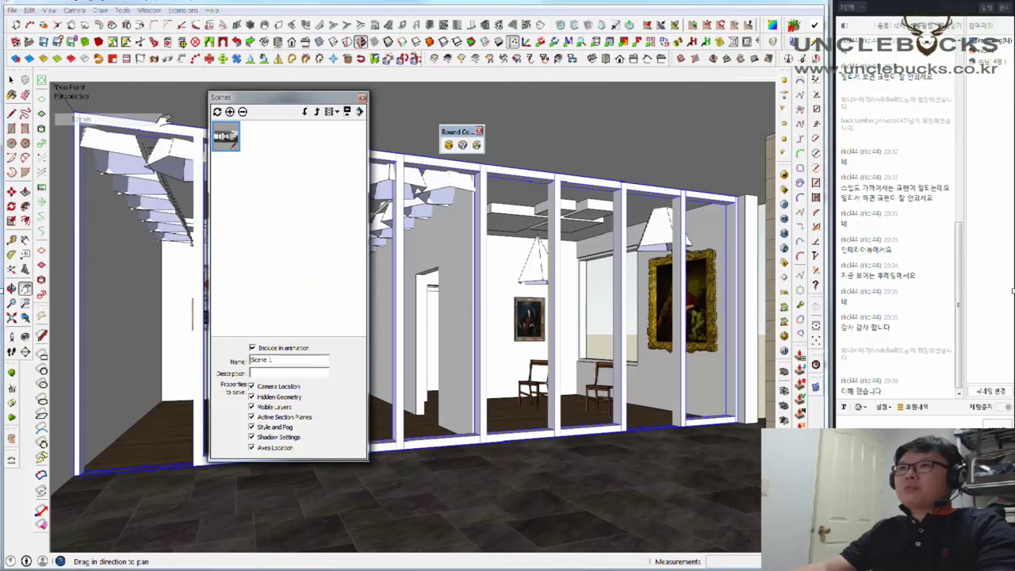
click(230, 112)
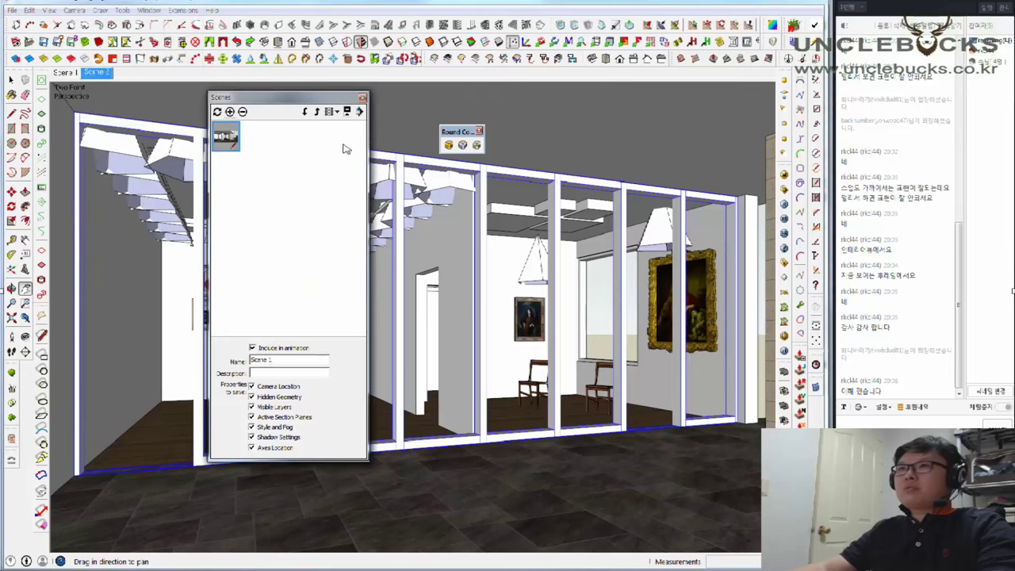
click(362, 98)
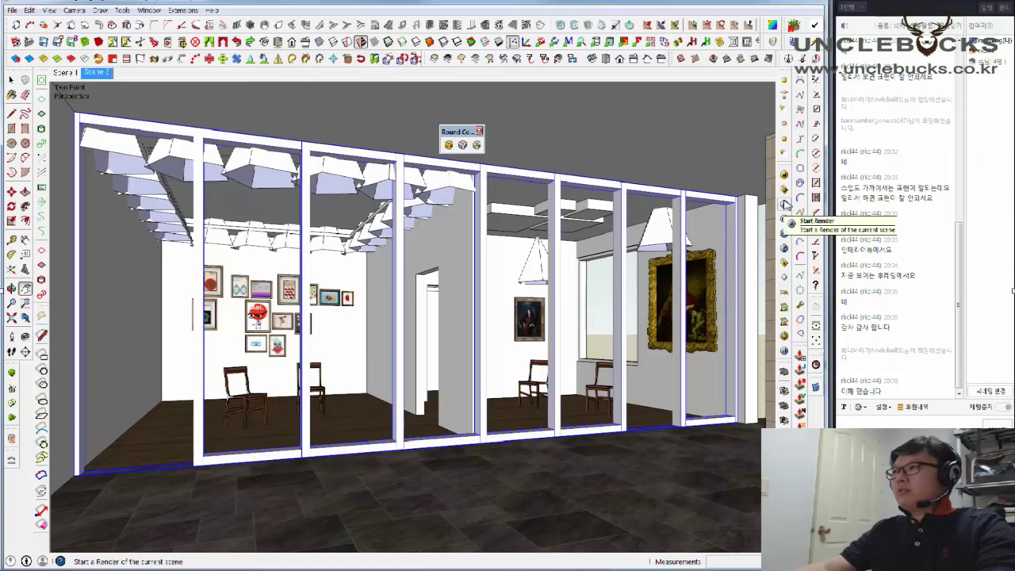
click(784, 189)
Give the V-Ray camera a pale yellow white balance colour
click(568, 184)
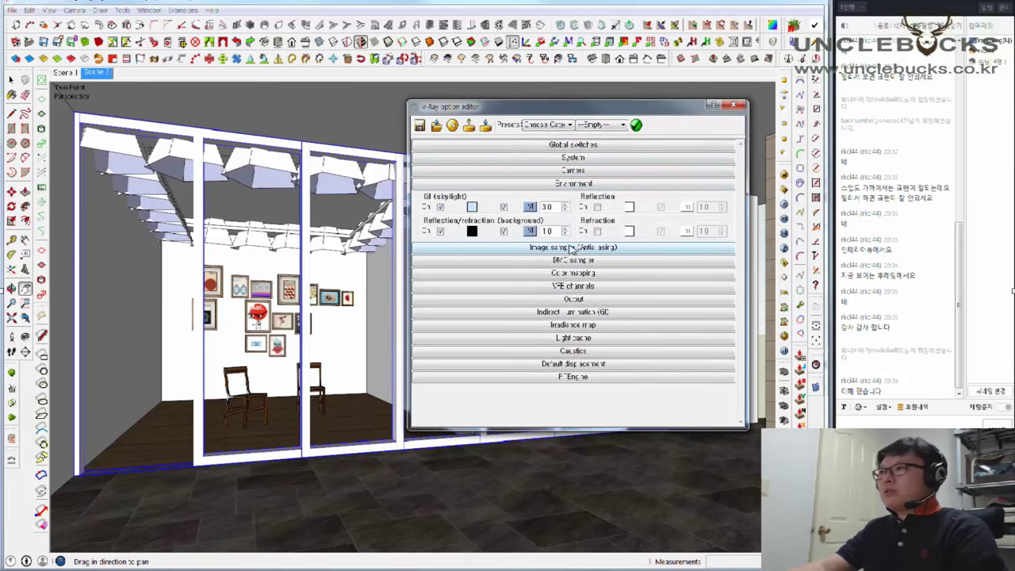
click(573, 183)
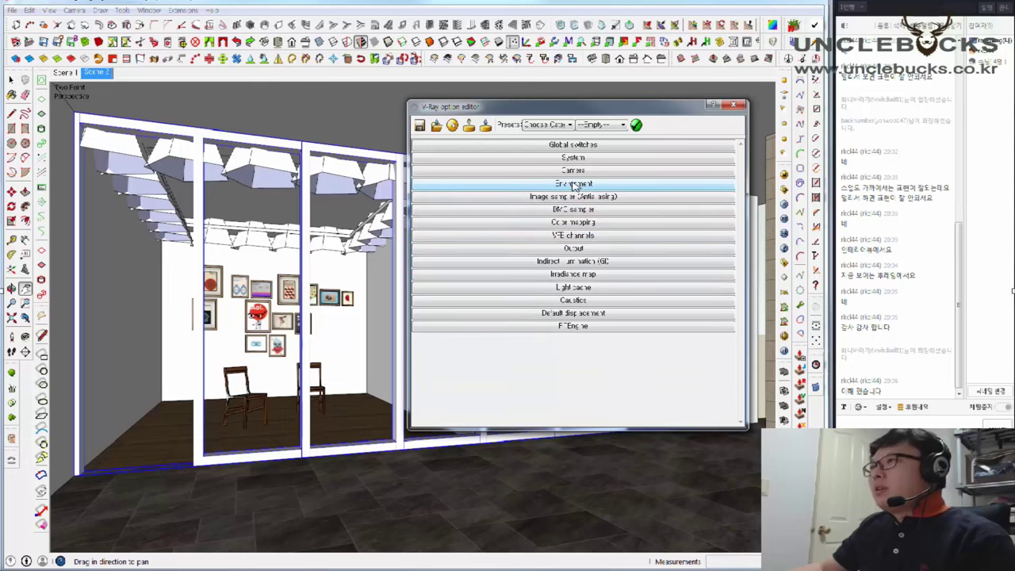
click(573, 184)
click(576, 171)
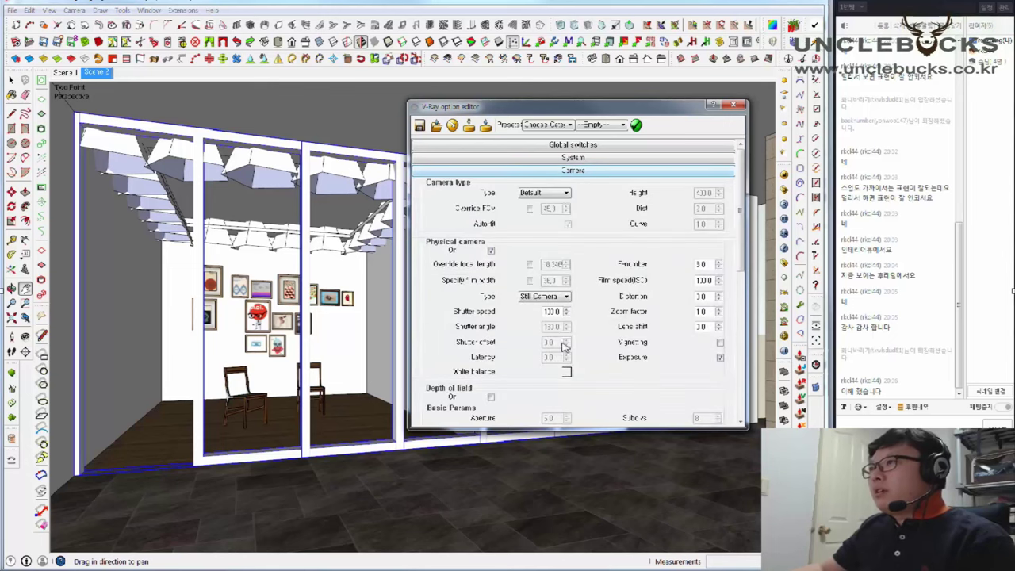
click(566, 372)
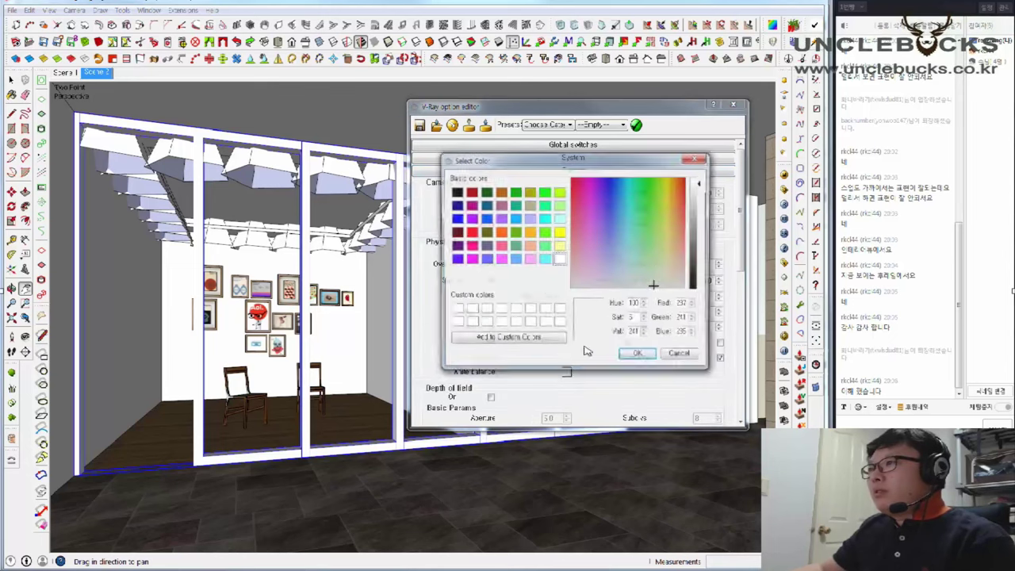
click(667, 275)
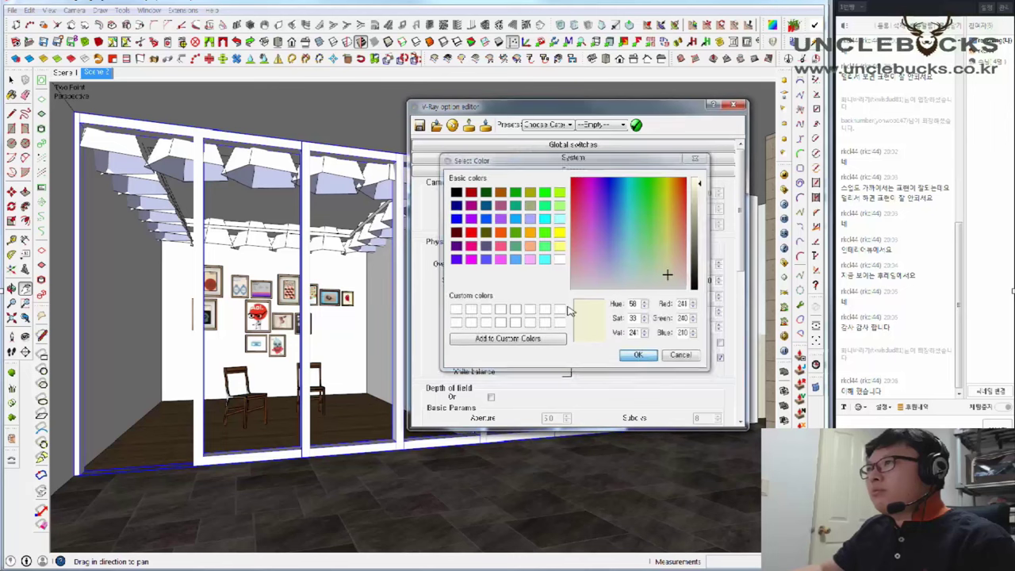
click(640, 356)
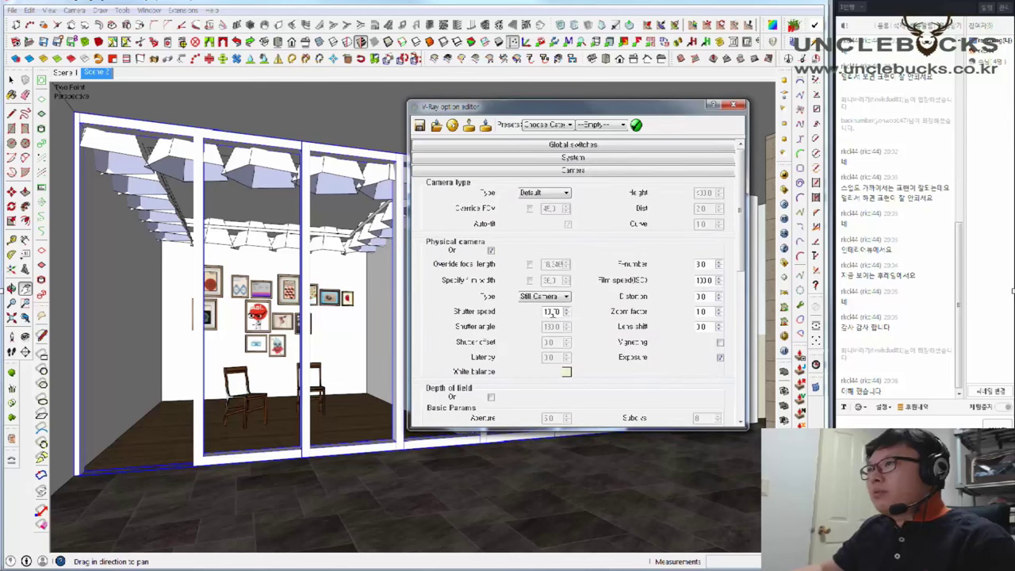
Set the camera shutter speed to 30 and F-number to 3
text(30)
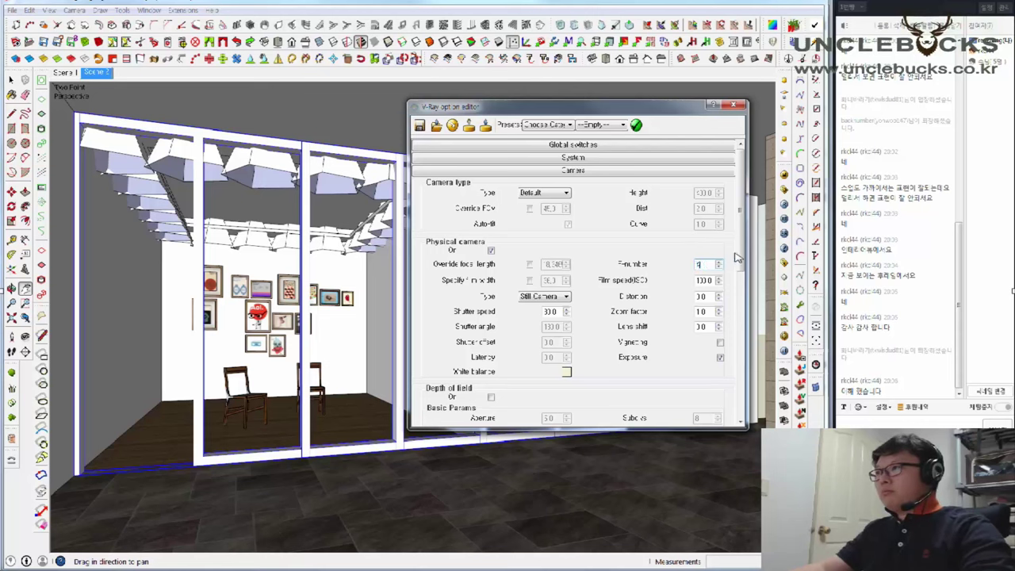
scroll(701, 265, down, 1)
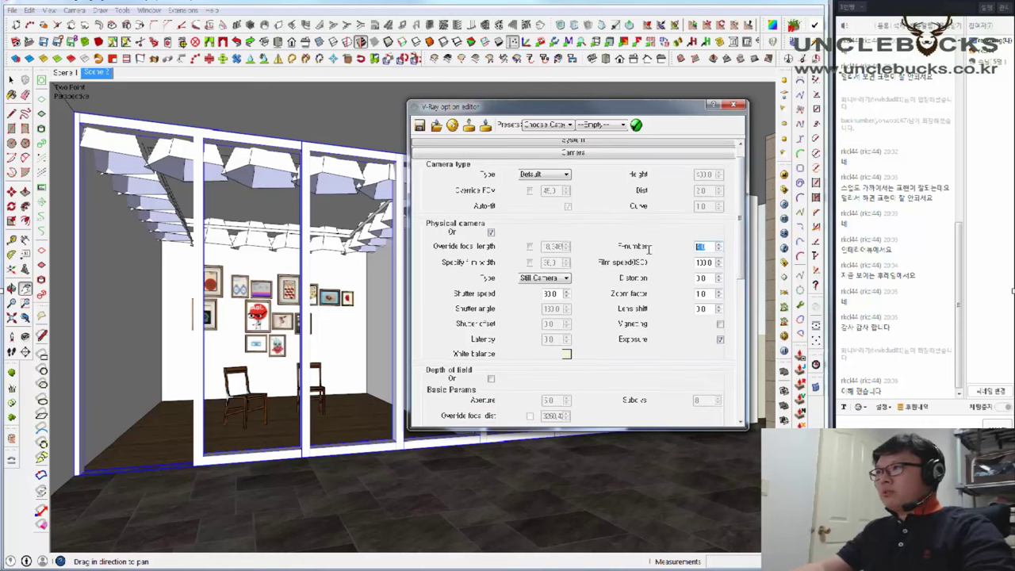
text(3)
key(Return)
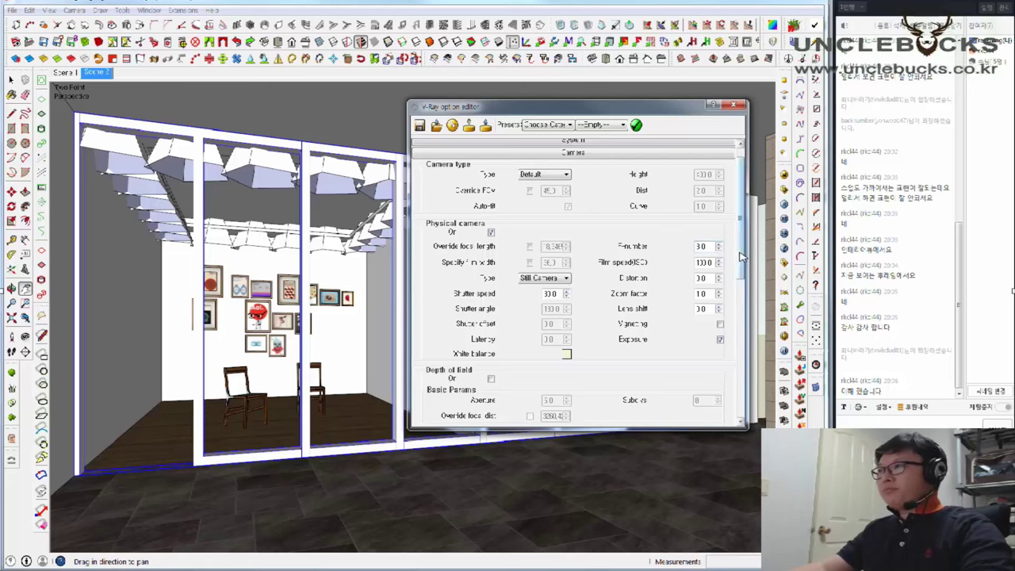
drag(740, 256, 744, 420)
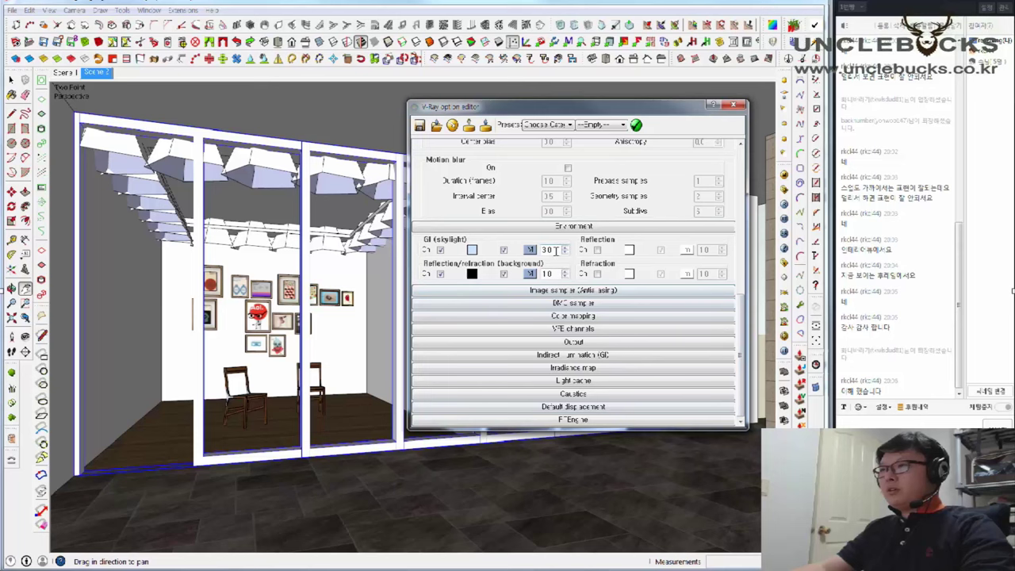
Expand the image sampler, DMC sampler, color mapping and output rollouts
click(579, 292)
scroll(627, 323, down, 3)
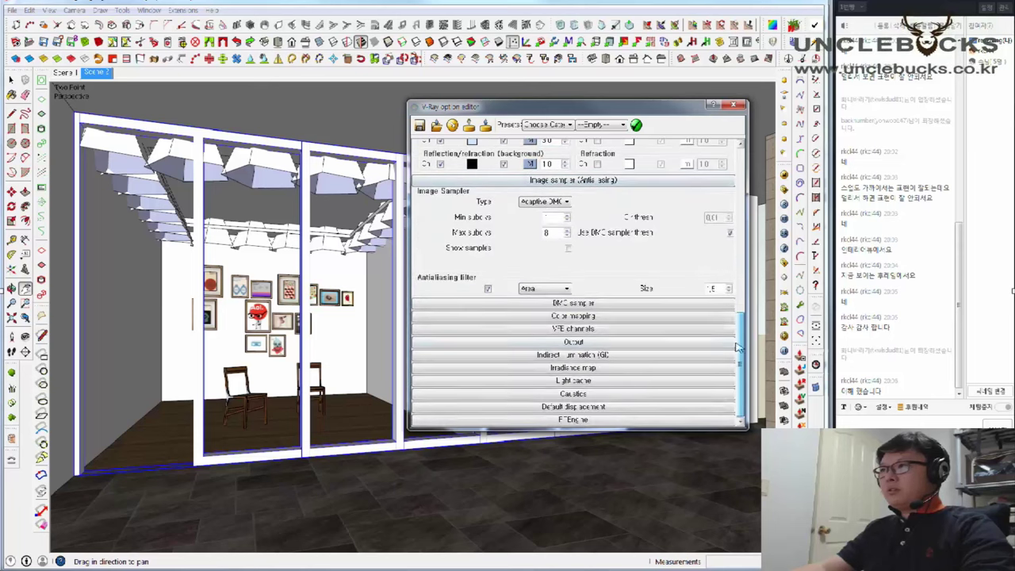
click(650, 304)
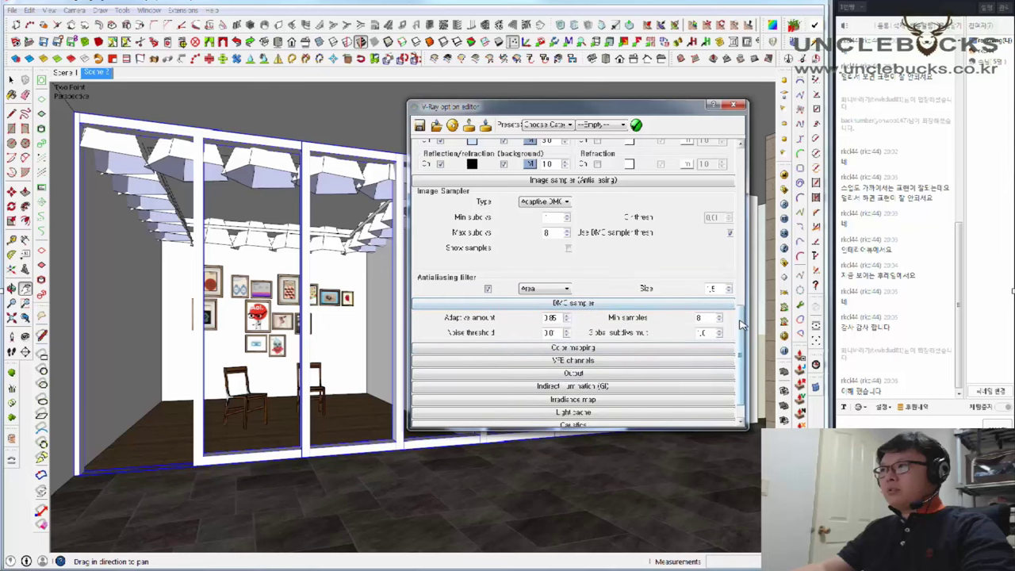
scroll(744, 330, down, 1)
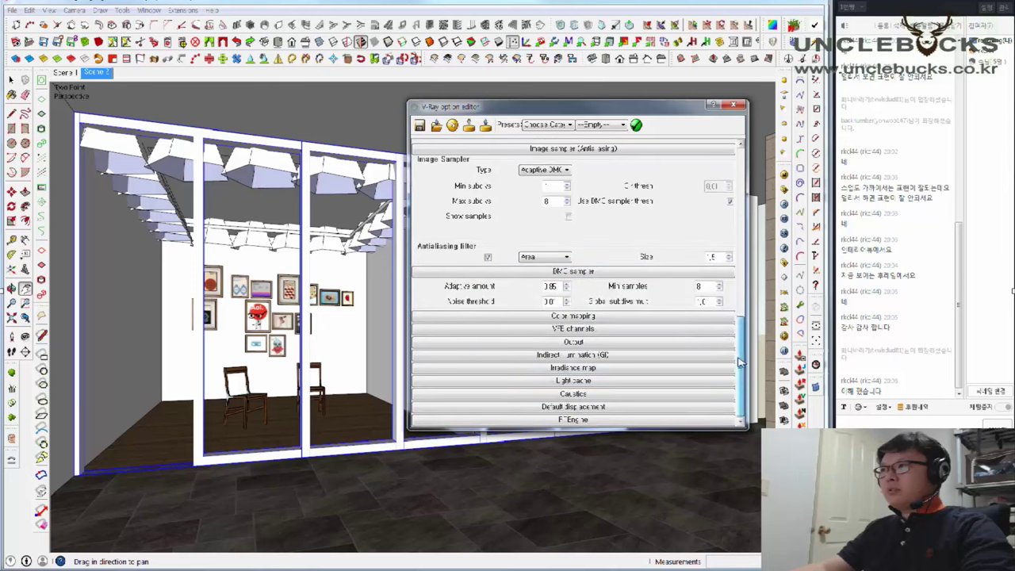
click(567, 317)
scroll(523, 310, down, 3)
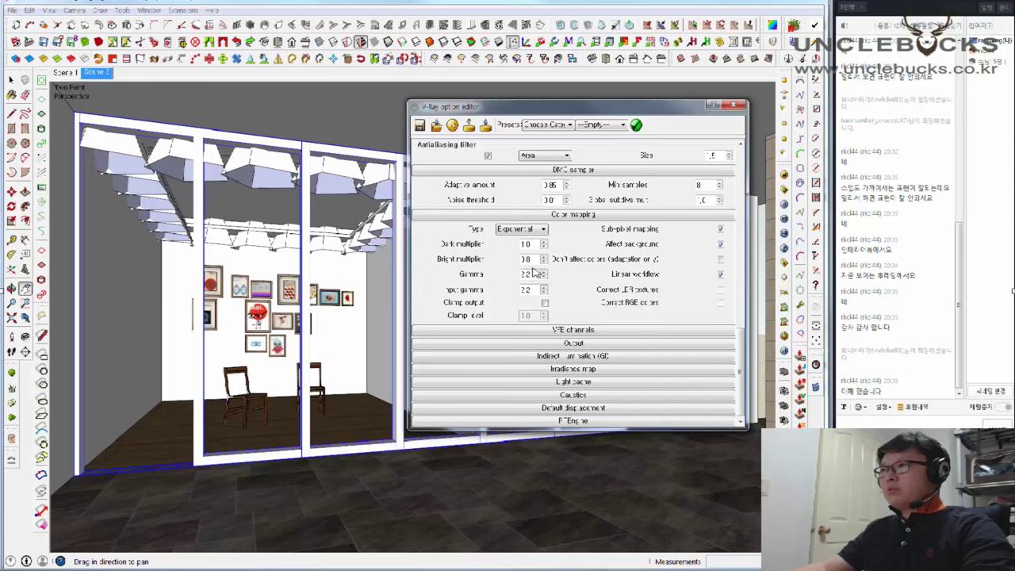
click(562, 343)
scroll(564, 334, down, 3)
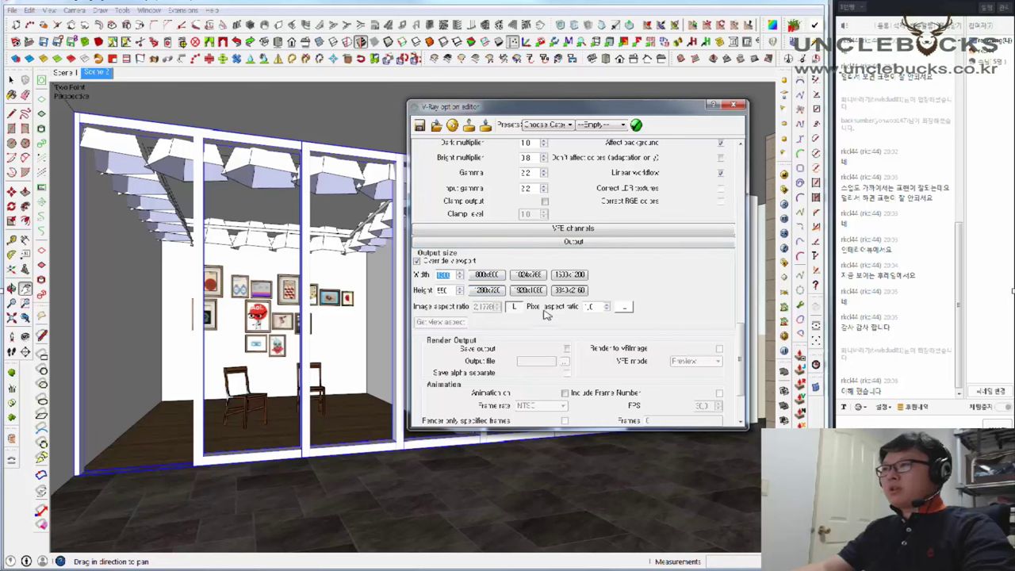
Set output width to 1000 and lock the aspect ratio to the current view
text(1)
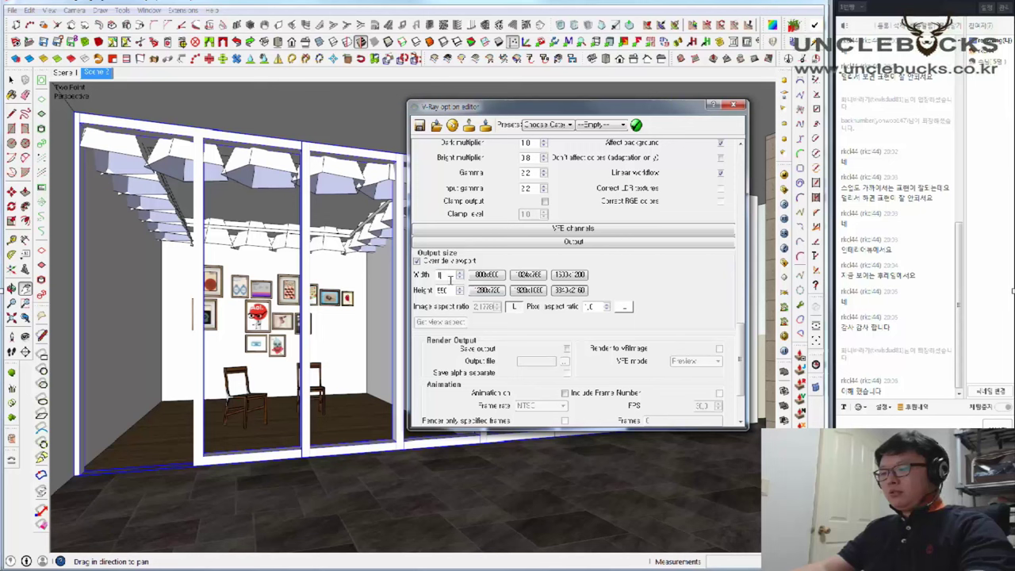
text(00)
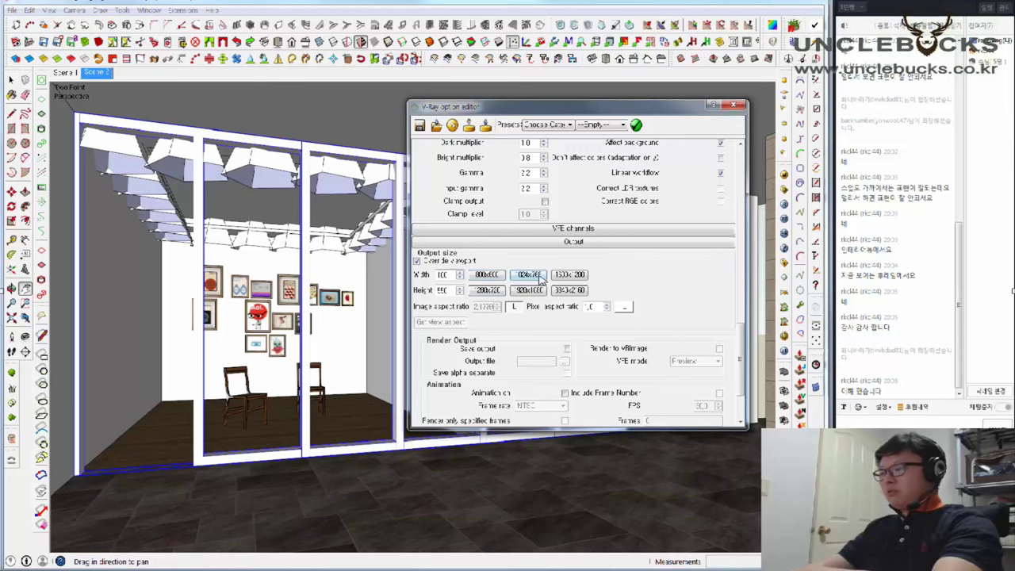
text(0)
key(Return)
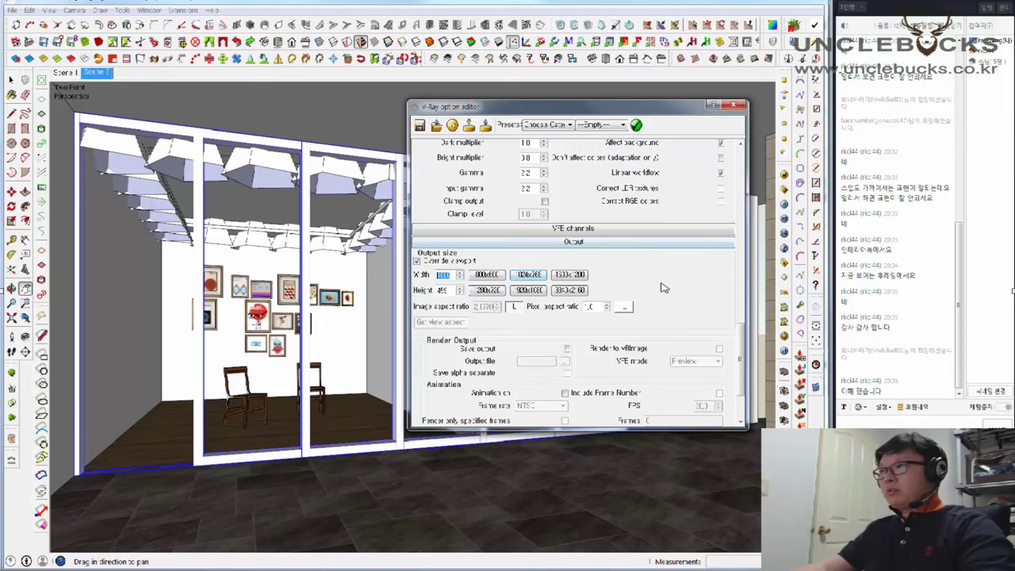
drag(738, 331, 741, 362)
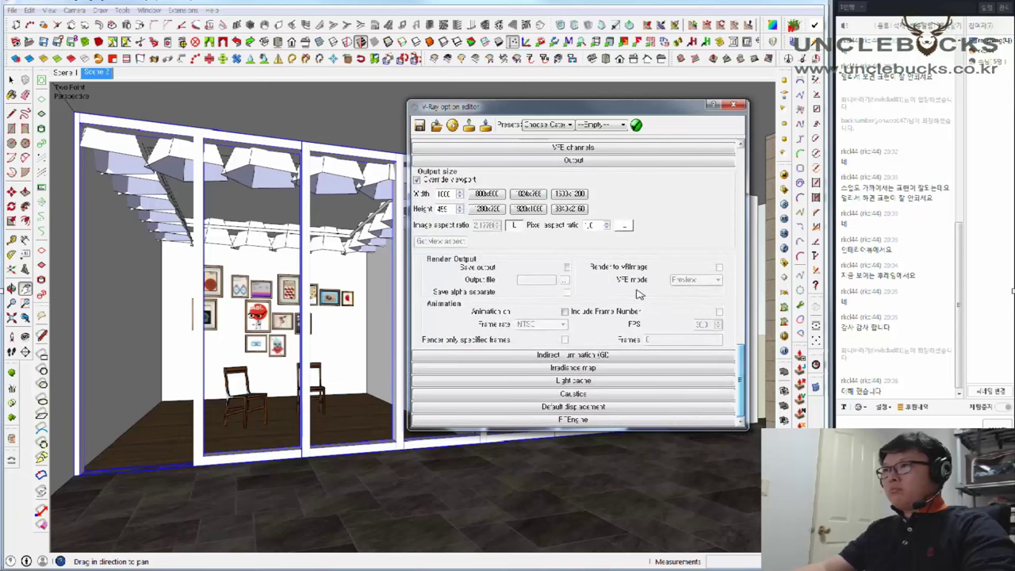
click(486, 225)
click(454, 242)
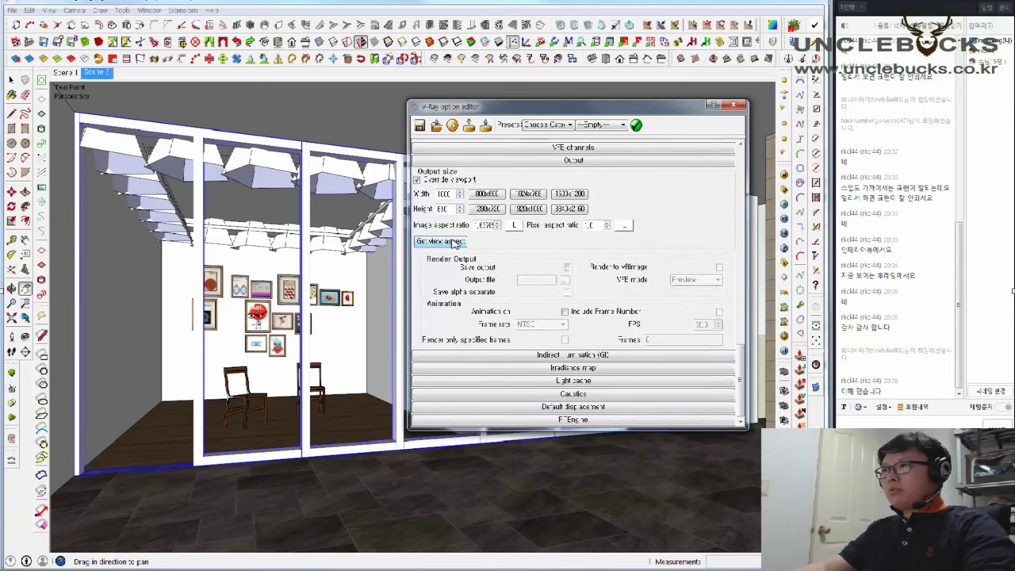
click(514, 226)
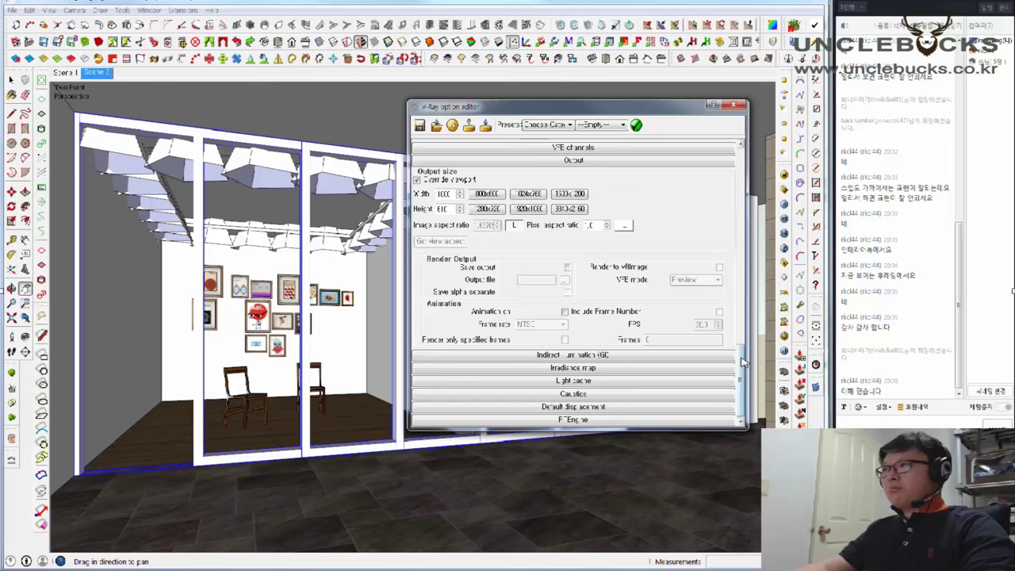
Turn on ambient occlusion with 24 subdivs
click(587, 356)
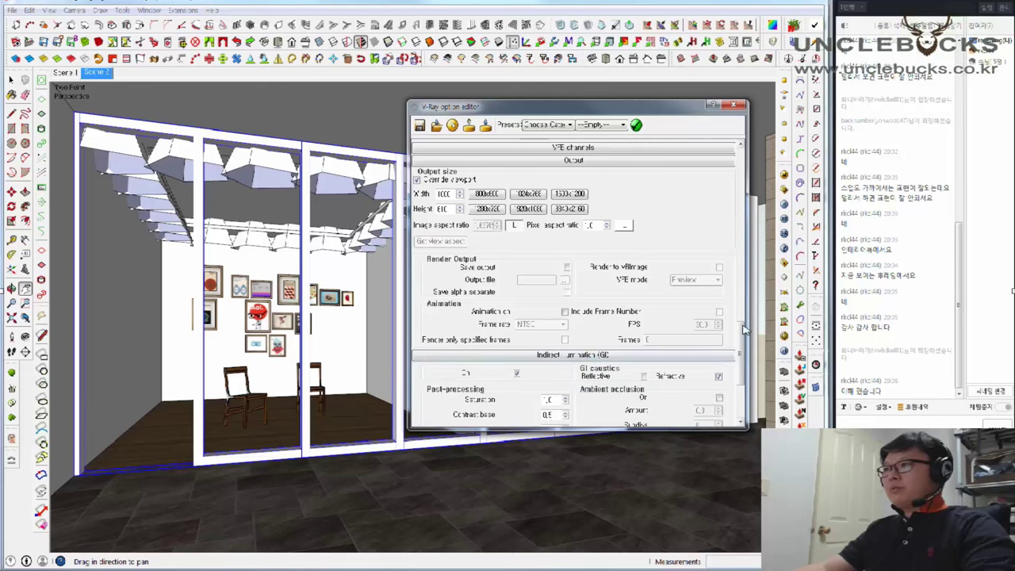
scroll(746, 332, down, 3)
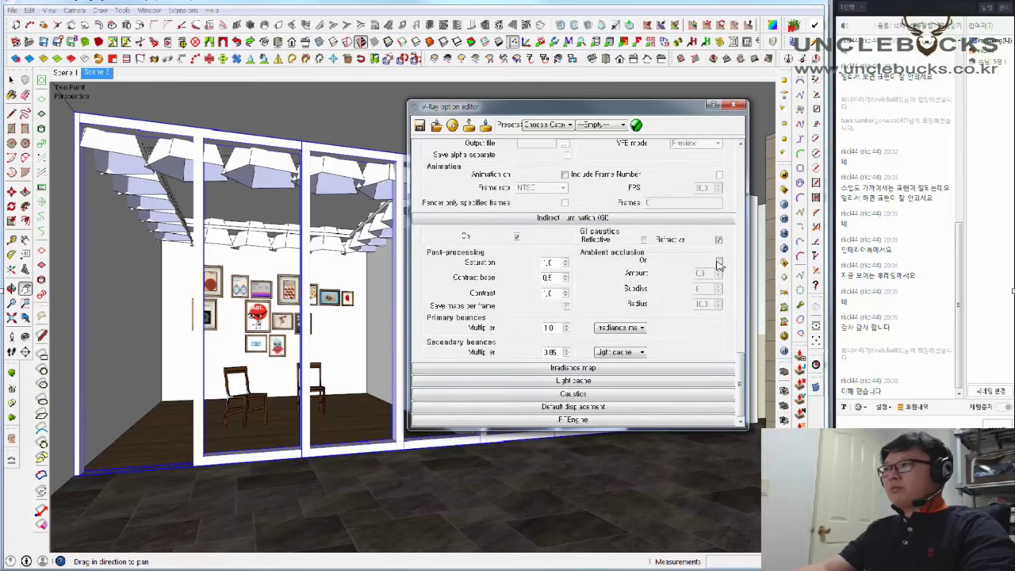
click(718, 261)
double_click(703, 289)
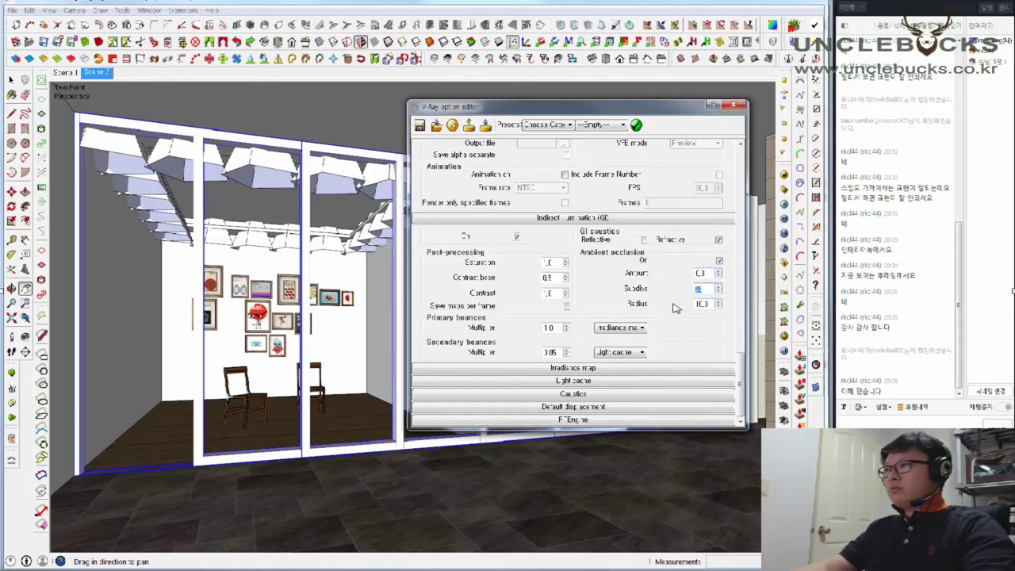
text(24)
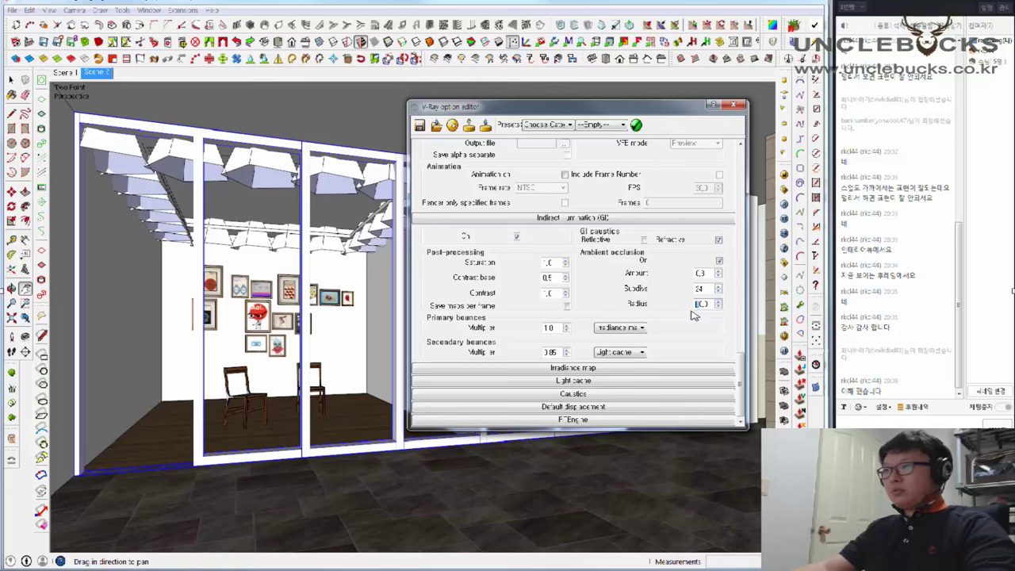
key(Tab)
text(20)
double_click(702, 291)
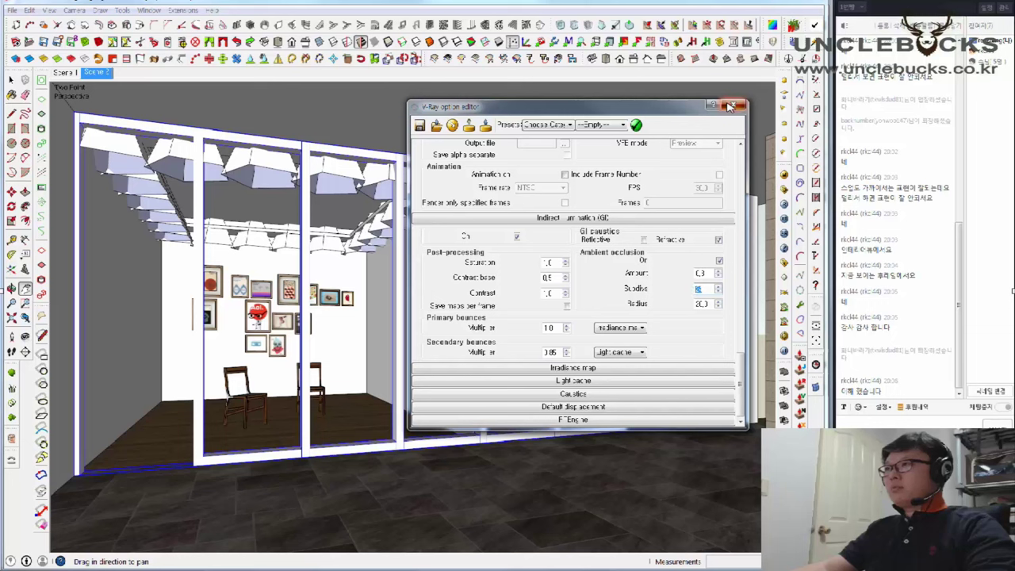
Review the irradiance map settings and close the V-Ray option editor
click(600, 368)
scroll(735, 311, down, 2)
scroll(735, 269, down, 3)
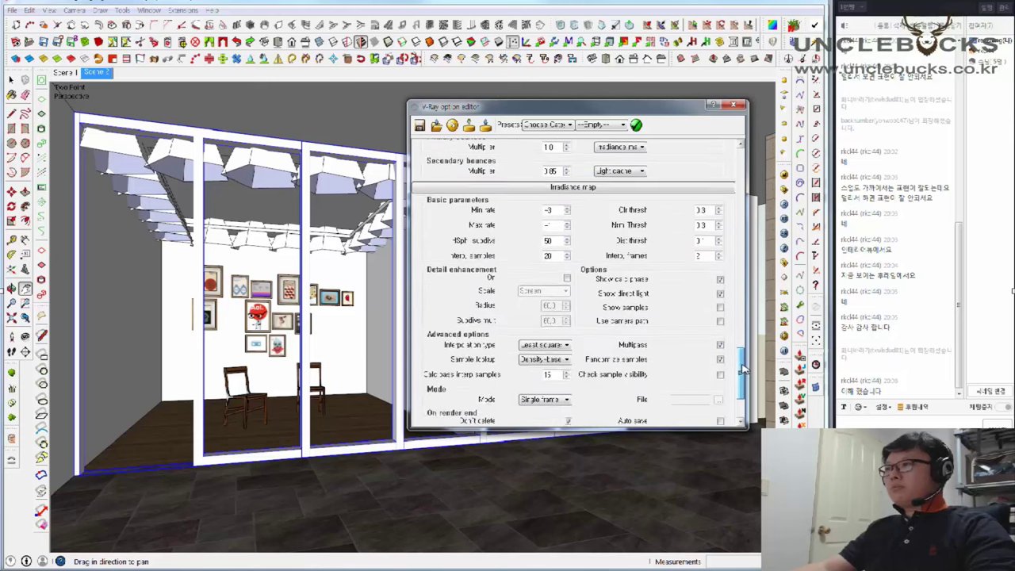
scroll(735, 230, down, 3)
scroll(736, 190, down, 2)
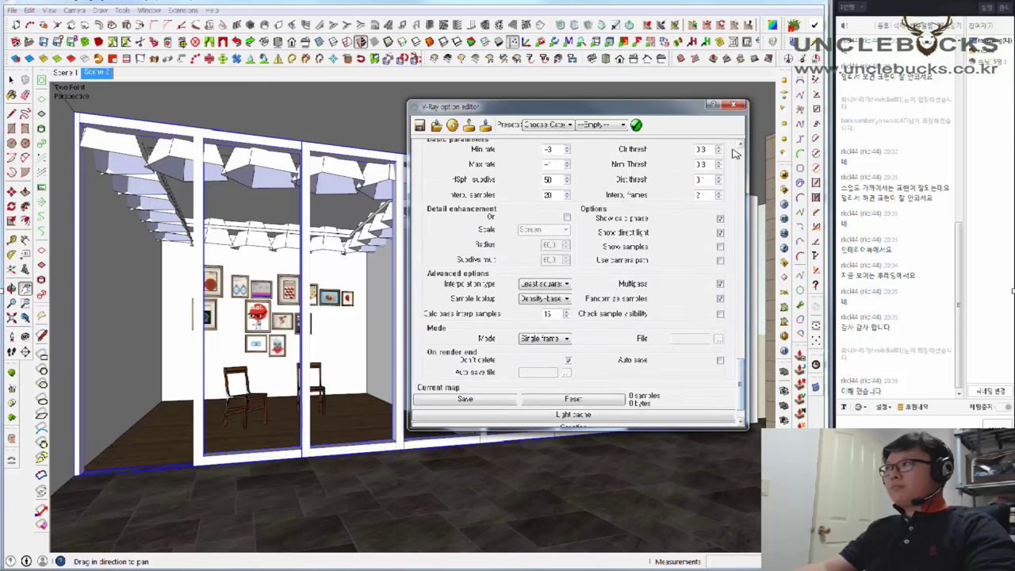
click(740, 107)
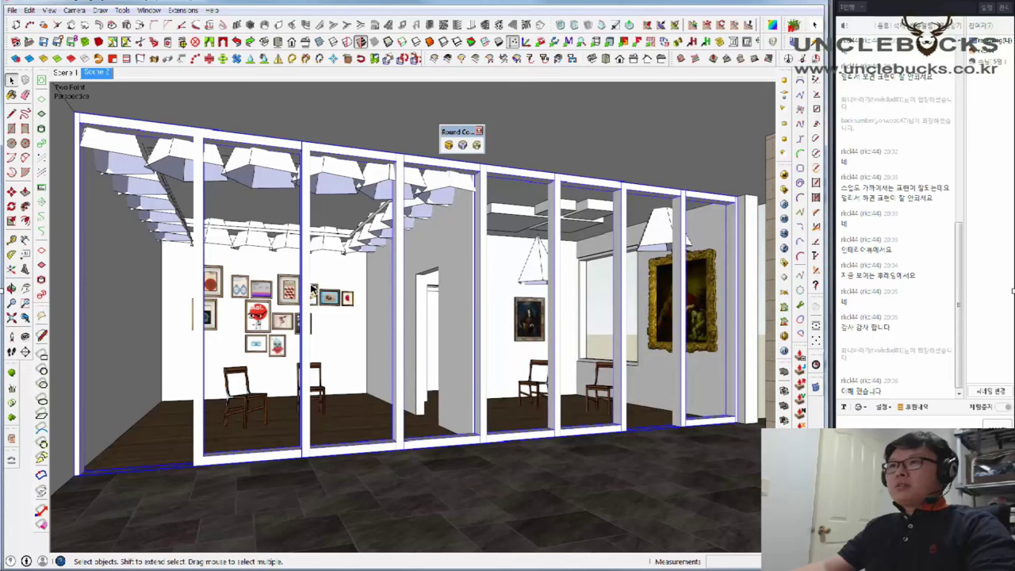
Paint the selected glass-wall frames with the grey swatch from the Materials panel
click(149, 10)
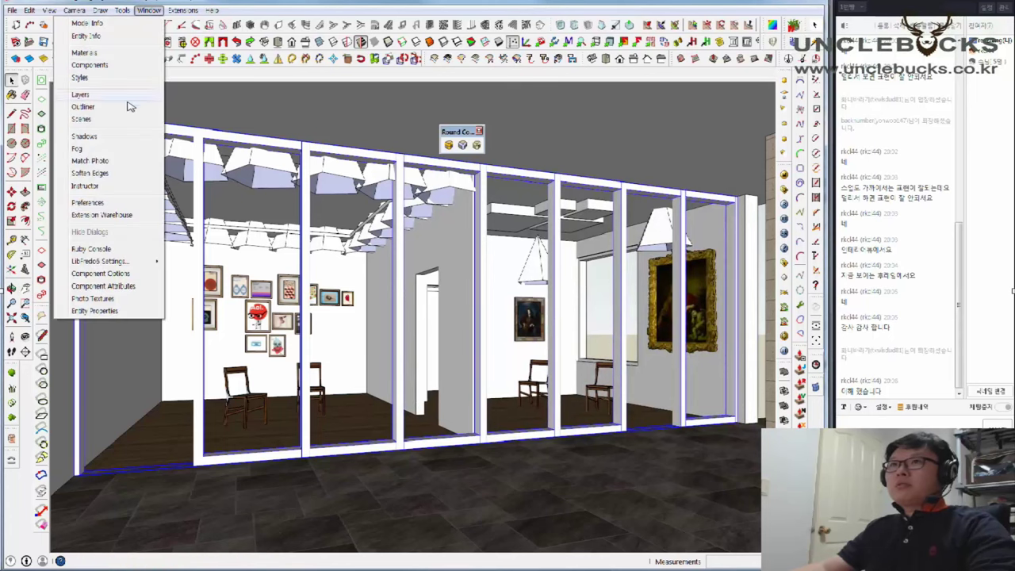
click(84, 53)
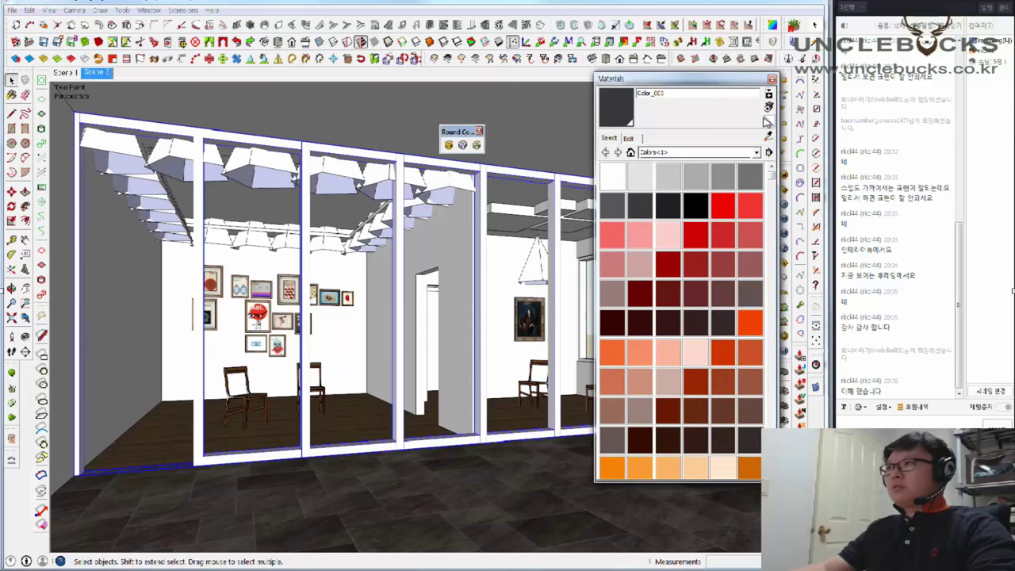
click(721, 178)
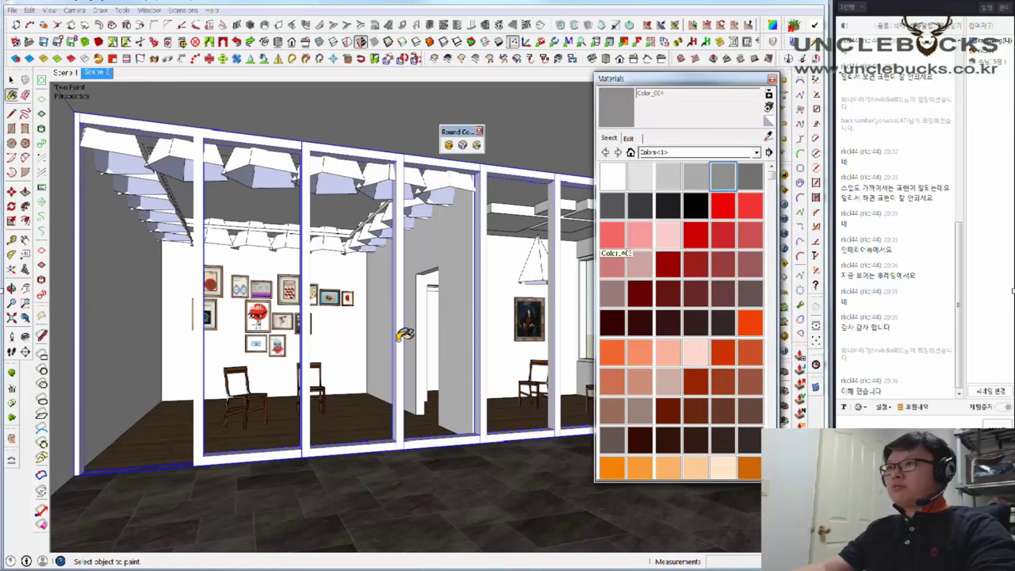
click(404, 333)
key(space)
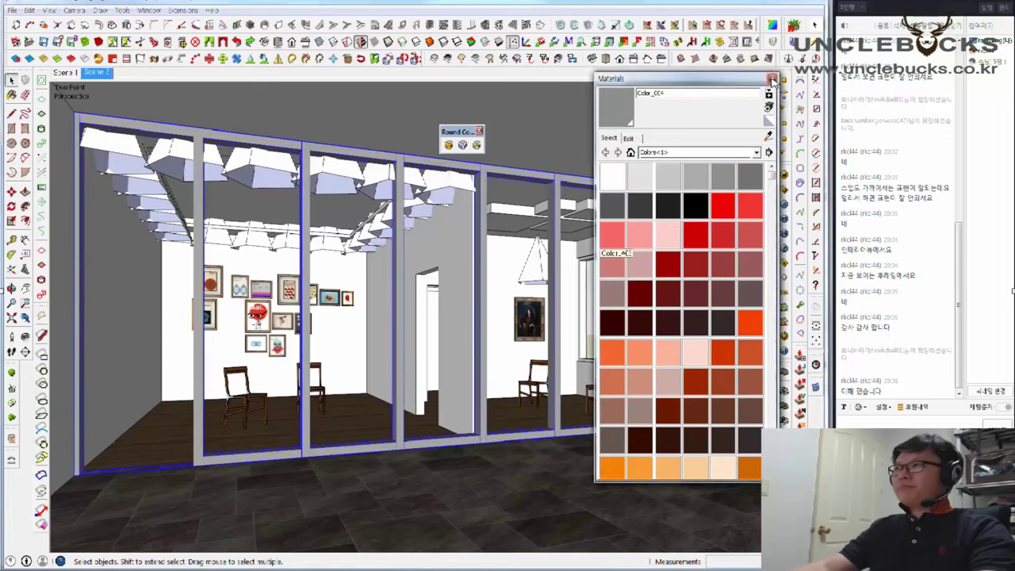
click(773, 82)
Draw a floor circle at the wall's left end and push/pull it up to the ceiling
click(11, 143)
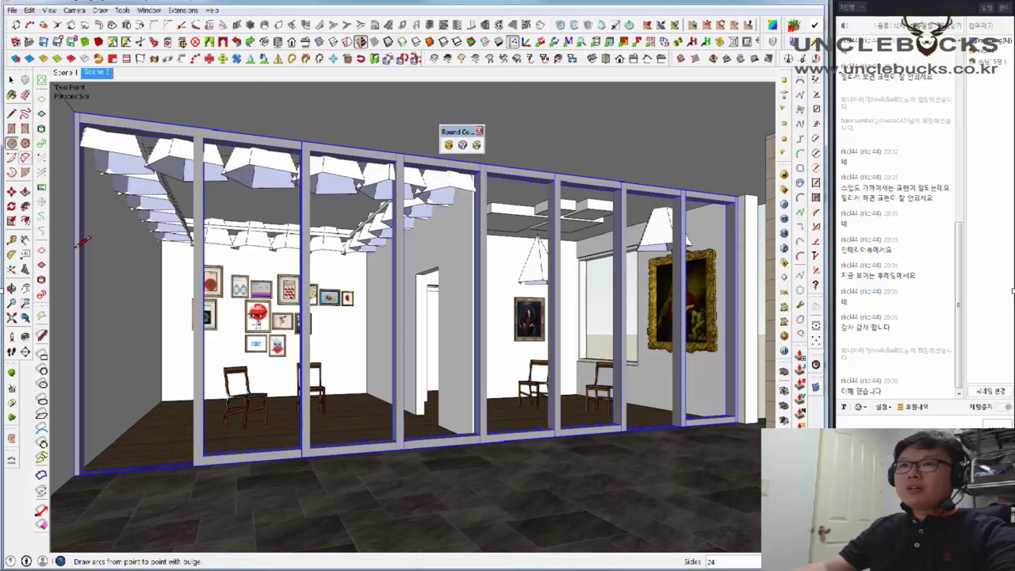
click(132, 467)
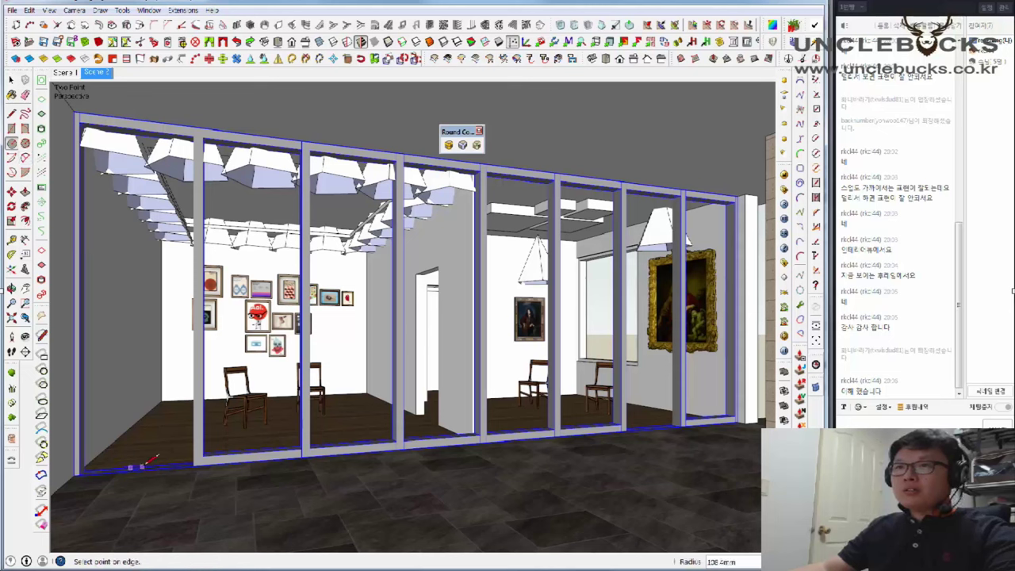
click(148, 459)
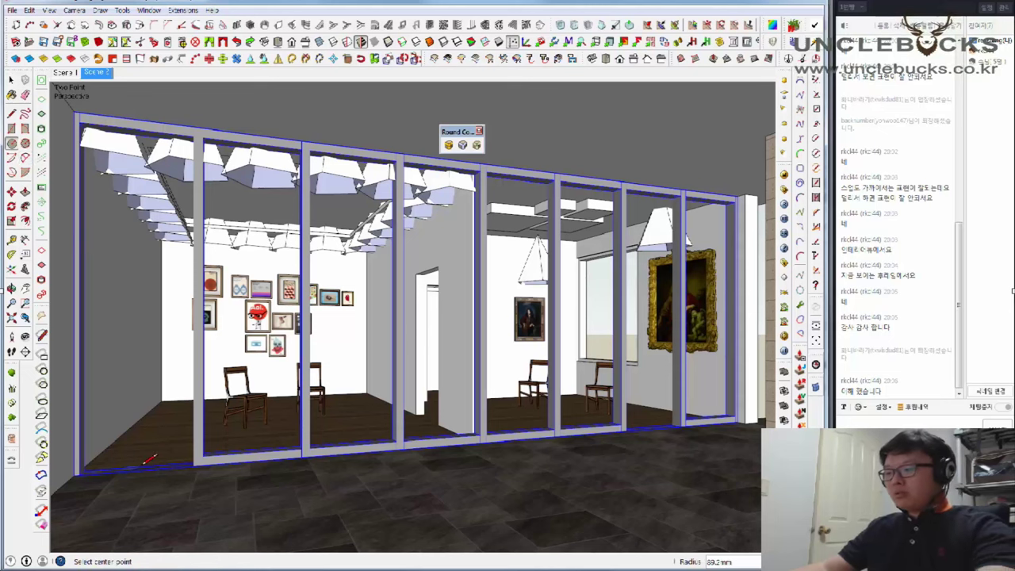
key(p)
click(132, 472)
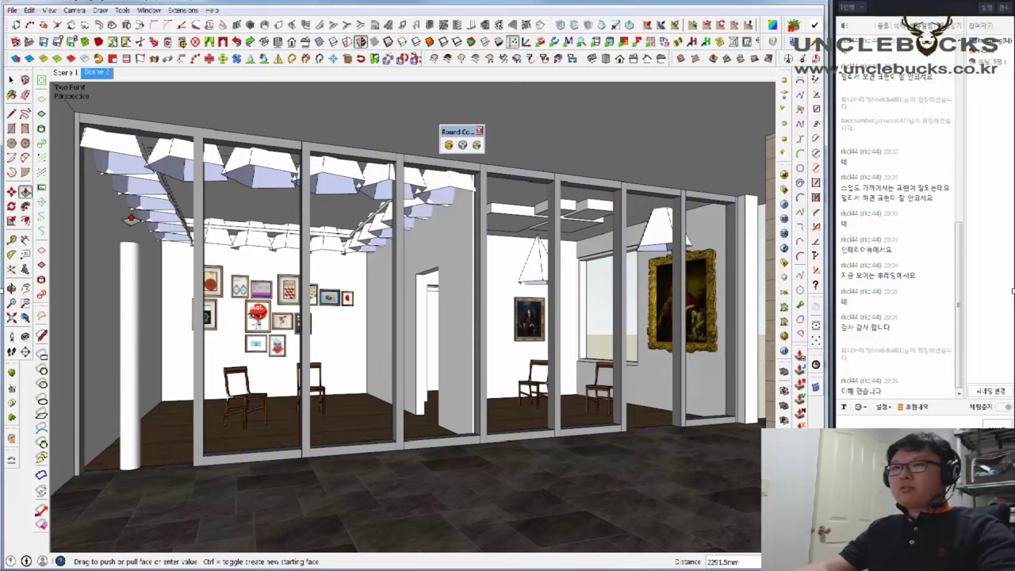
click(147, 136)
key(space)
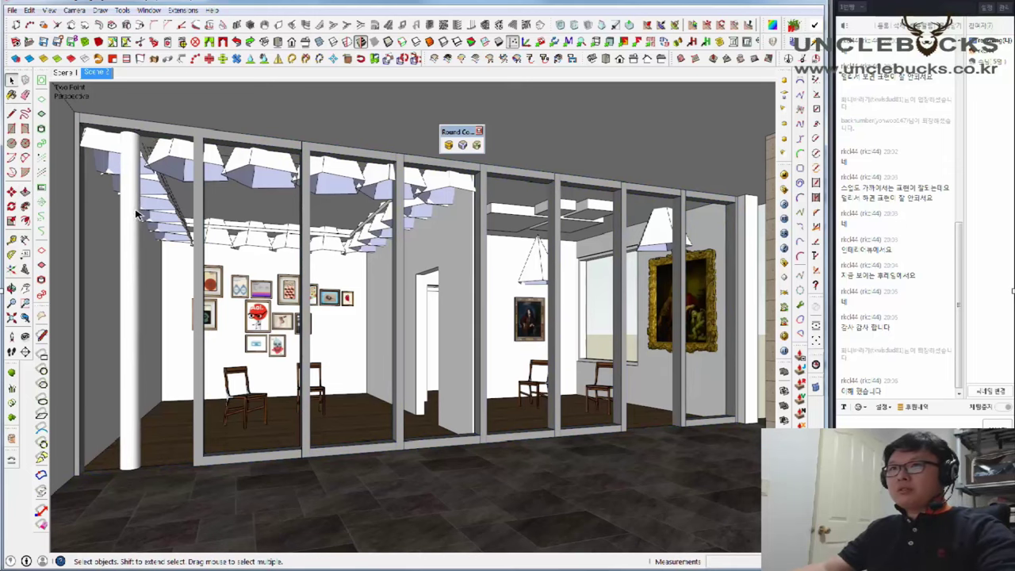
Make the new round column a group
click(137, 214)
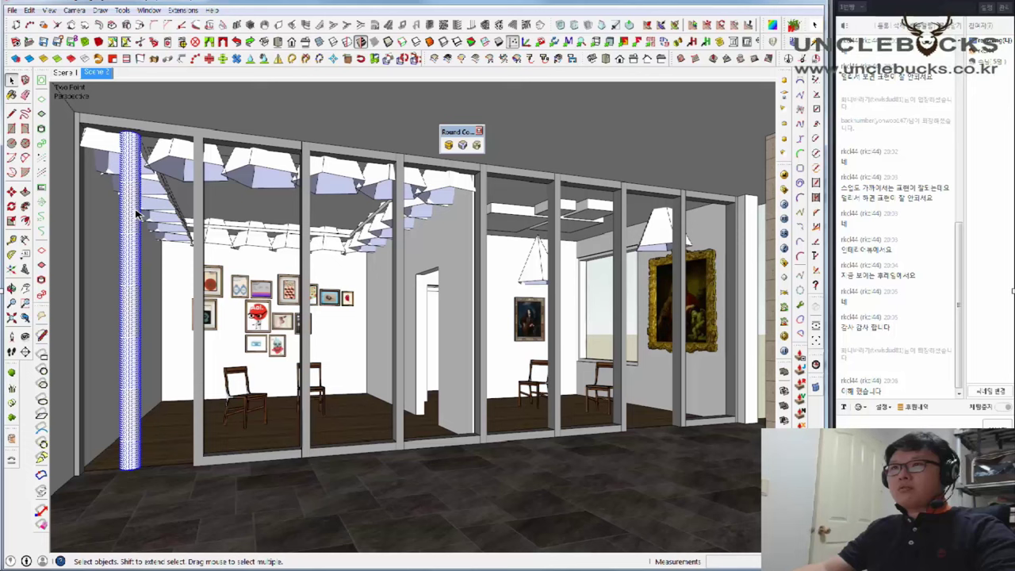
right_click(136, 212)
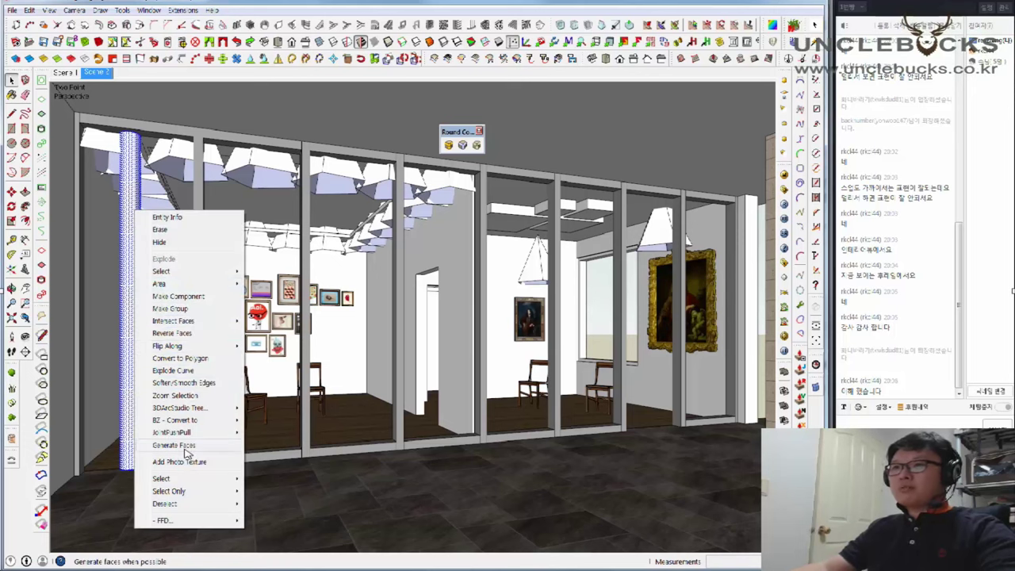
click(170, 308)
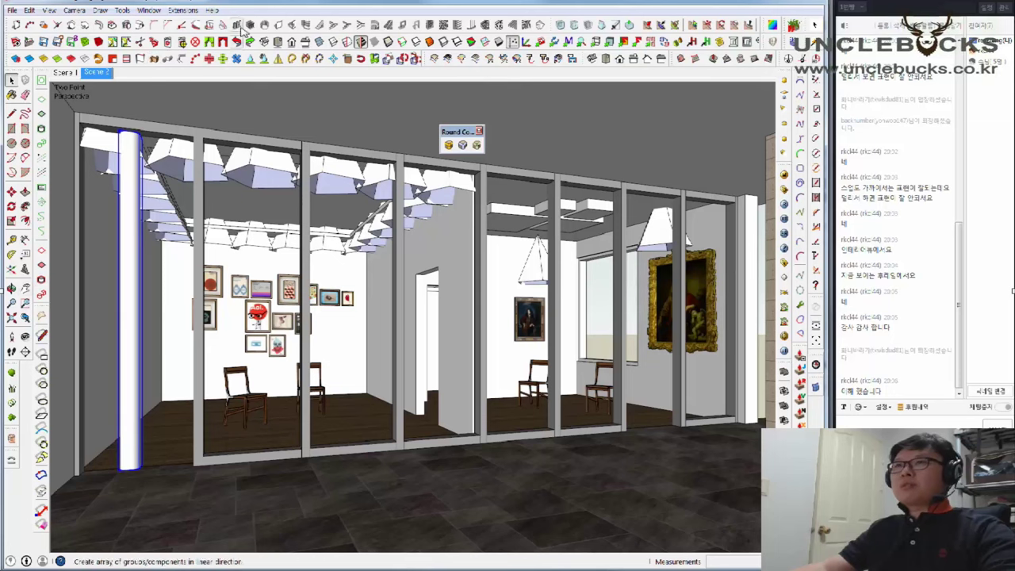
Paint the round column grey with the in-model Color_004 material and open the V-Ray material editor
click(155, 11)
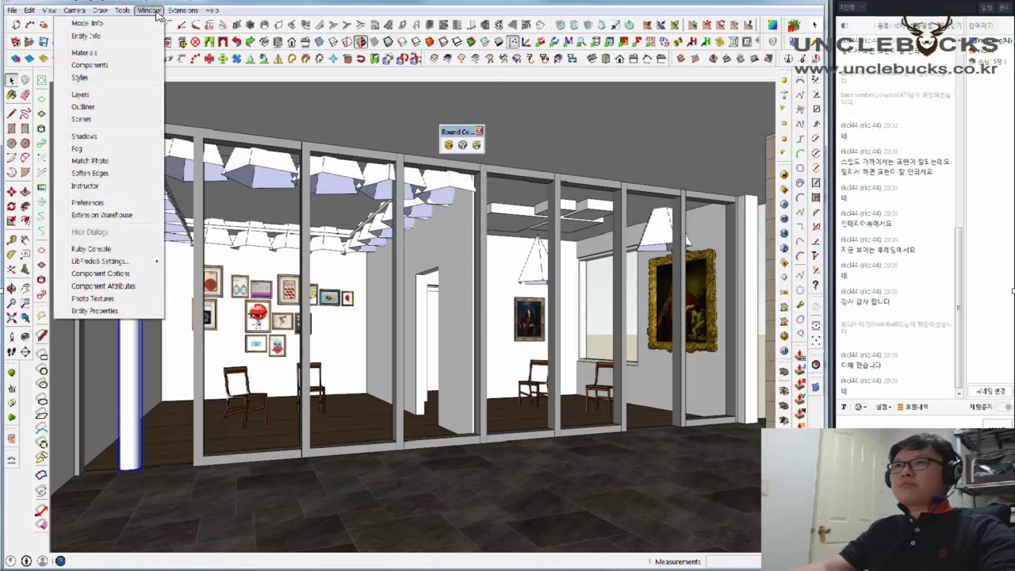
click(84, 53)
click(692, 153)
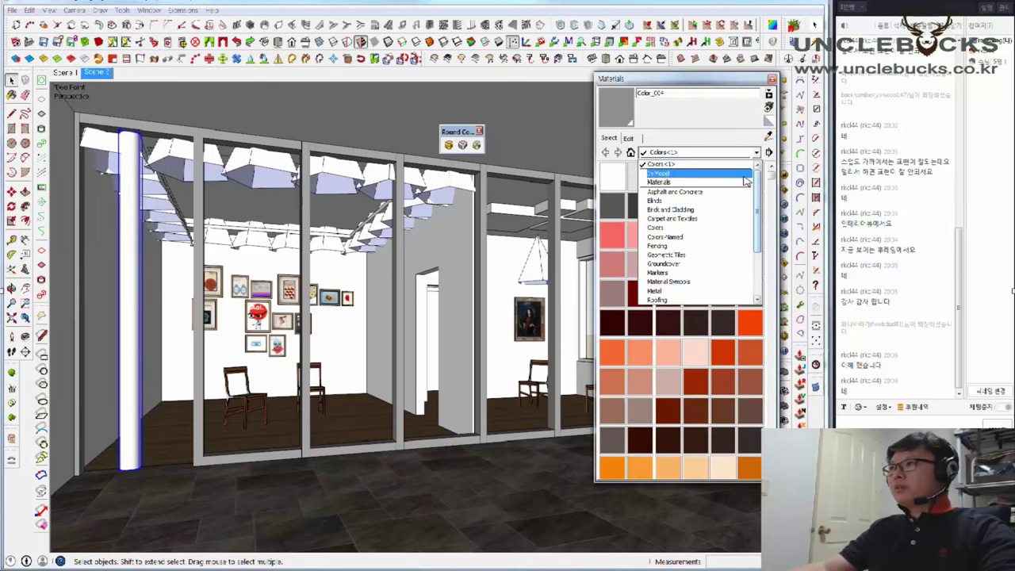
click(749, 172)
click(769, 136)
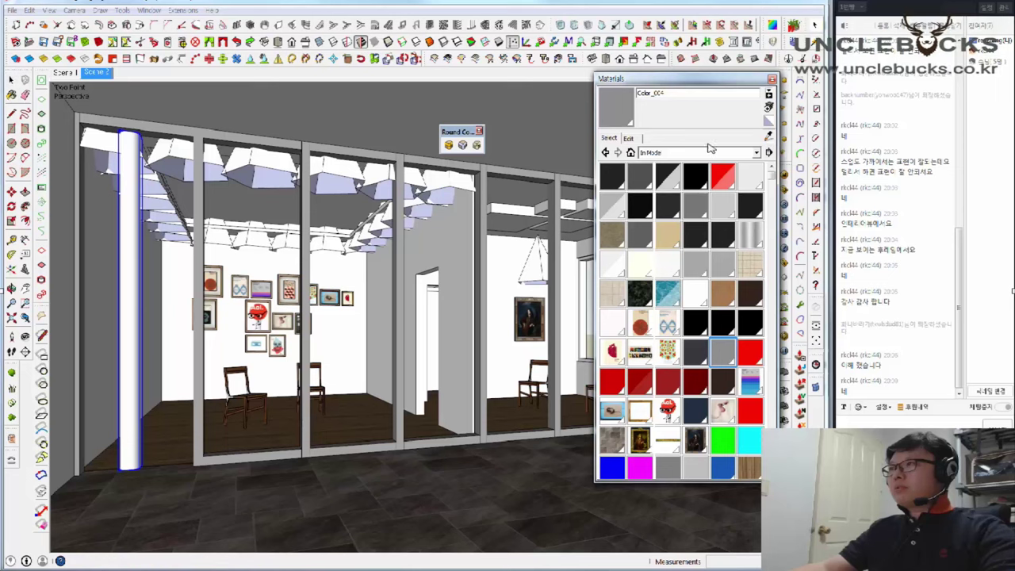
click(349, 148)
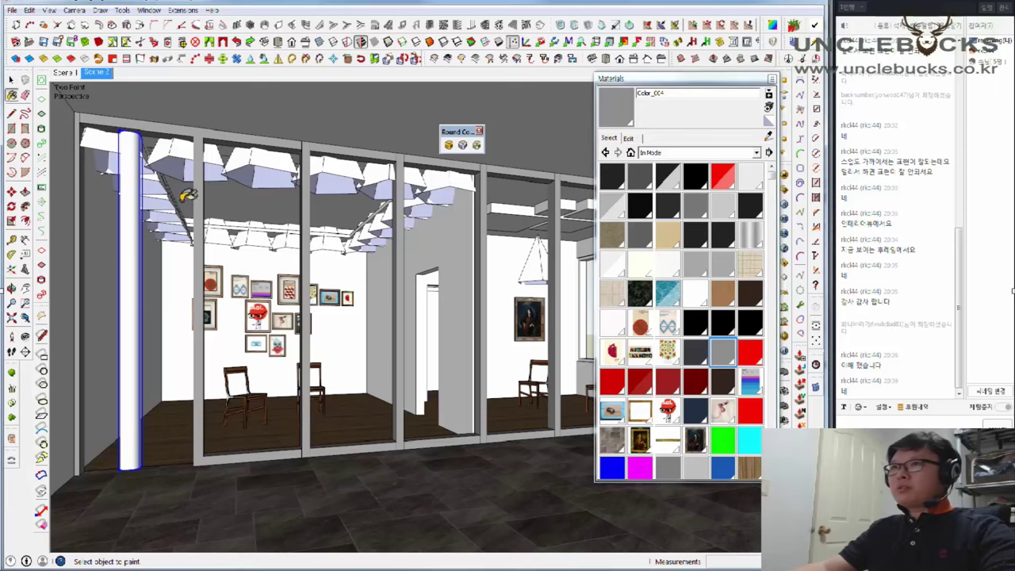
click(135, 226)
click(773, 80)
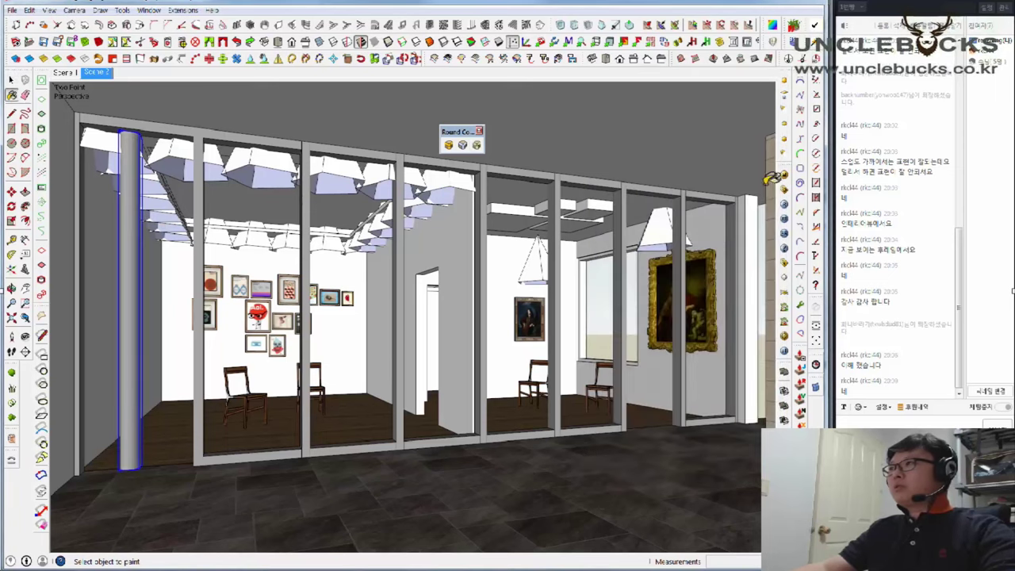
click(784, 183)
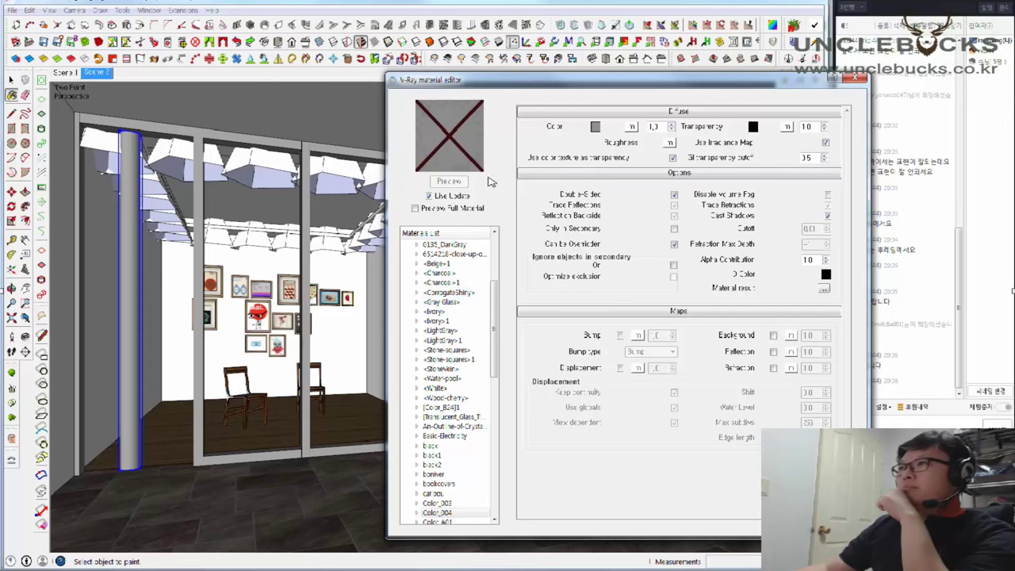
Create a Reflection layer on the Color_004 material in the V-Ray Materials List
scroll(468, 333, down, 5)
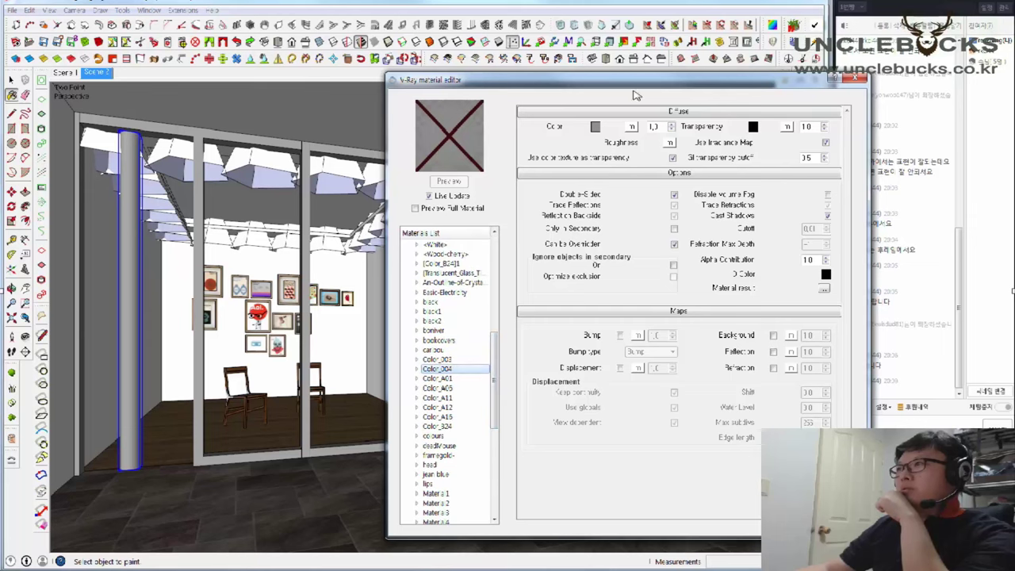
drag(634, 80, 529, 71)
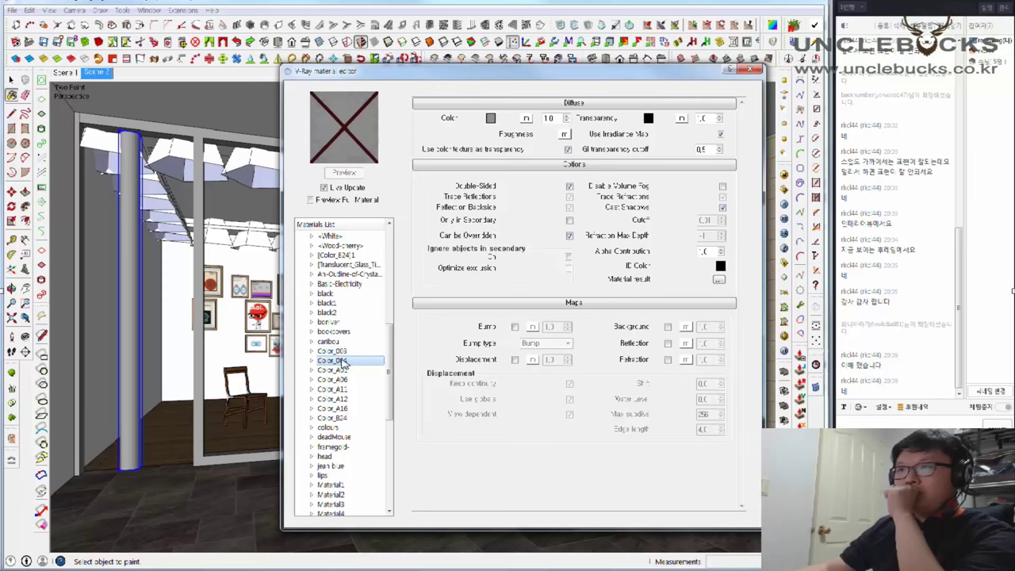
right_click(343, 362)
mouse_move(389, 367)
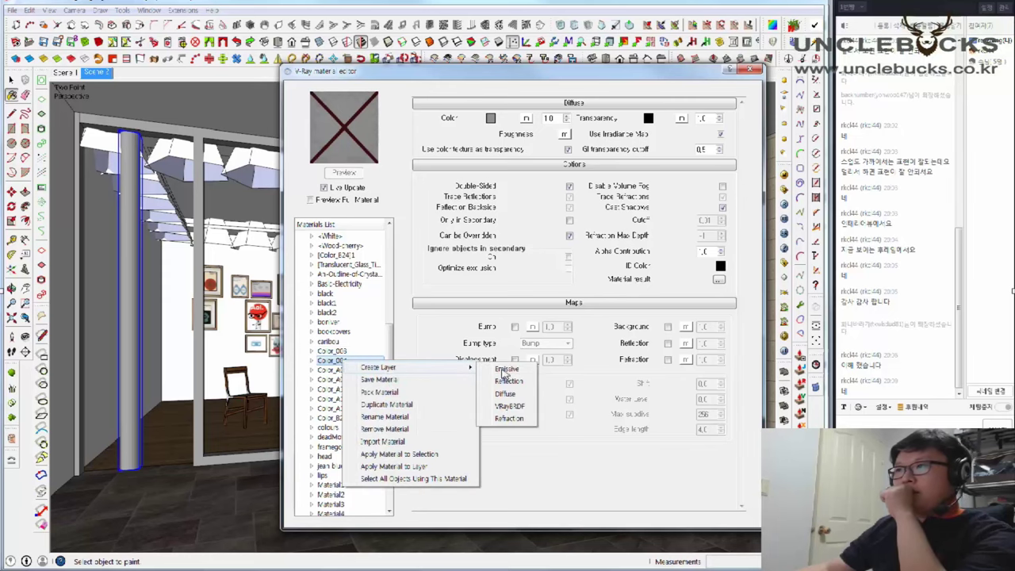
click(508, 381)
drag(536, 73, 425, 29)
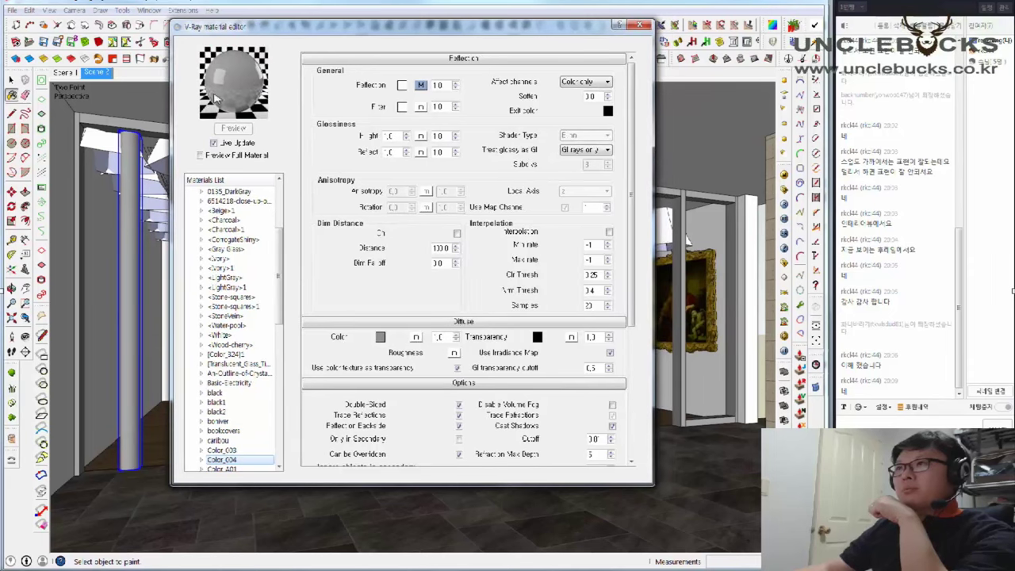
right_click(236, 460)
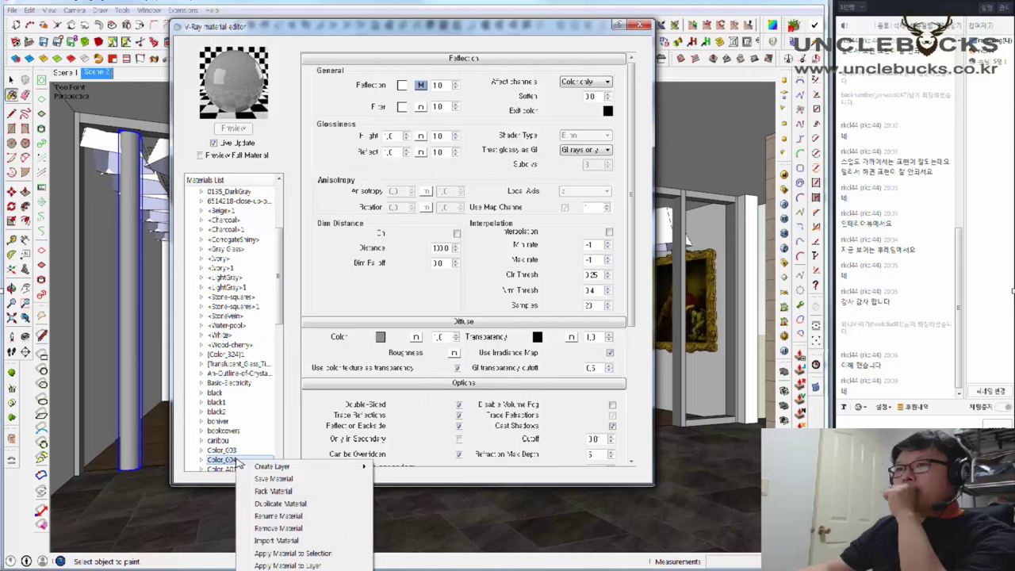
click(325, 108)
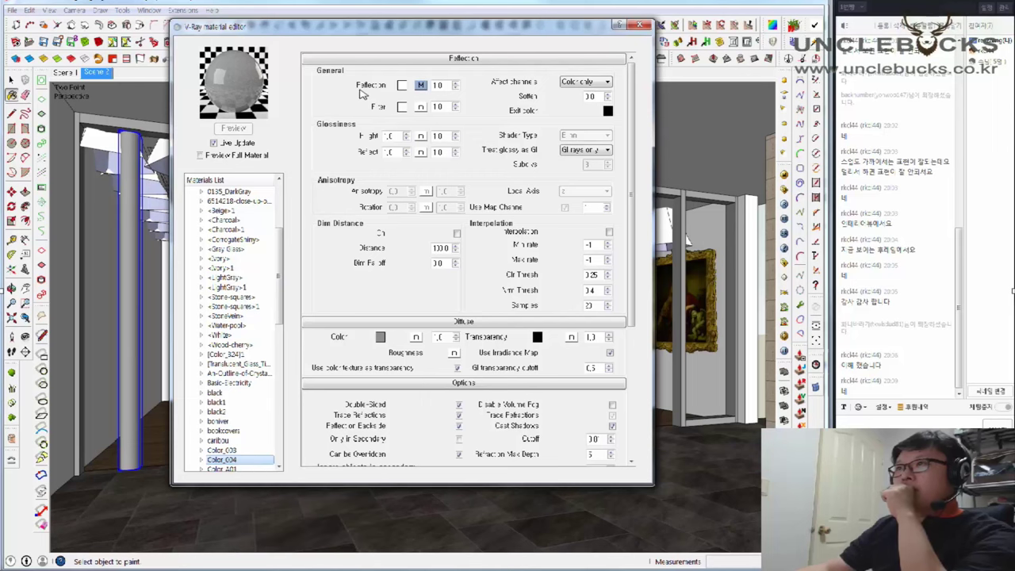
drag(417, 34, 366, 32)
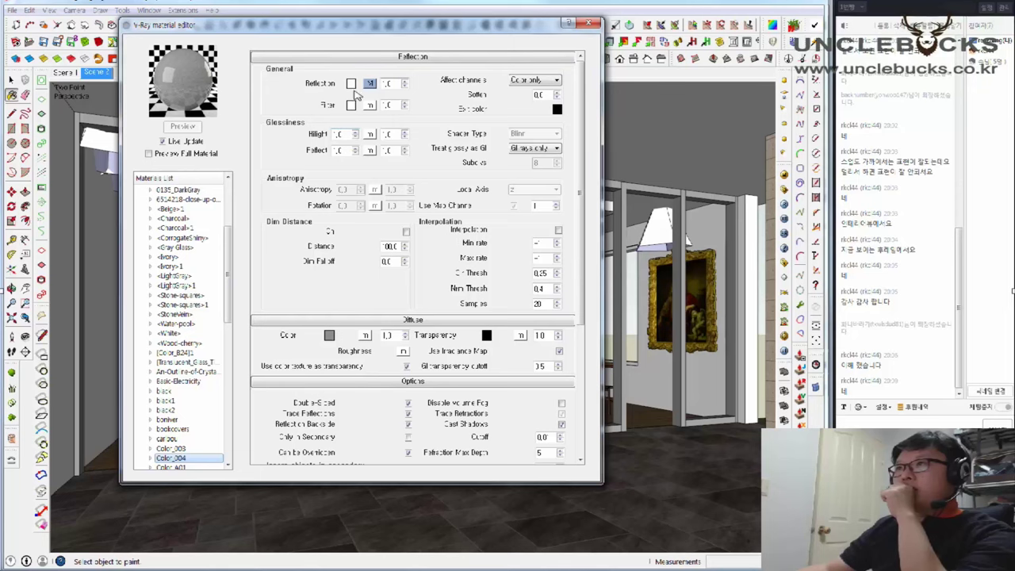
Set the reflection map texture type to None, removing the Fresnel texture
click(369, 85)
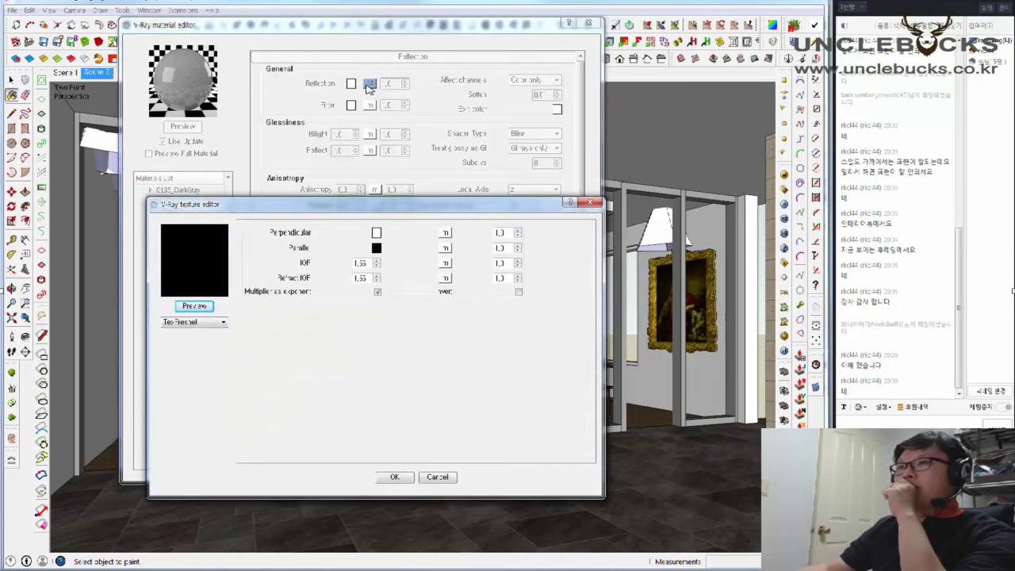
click(190, 323)
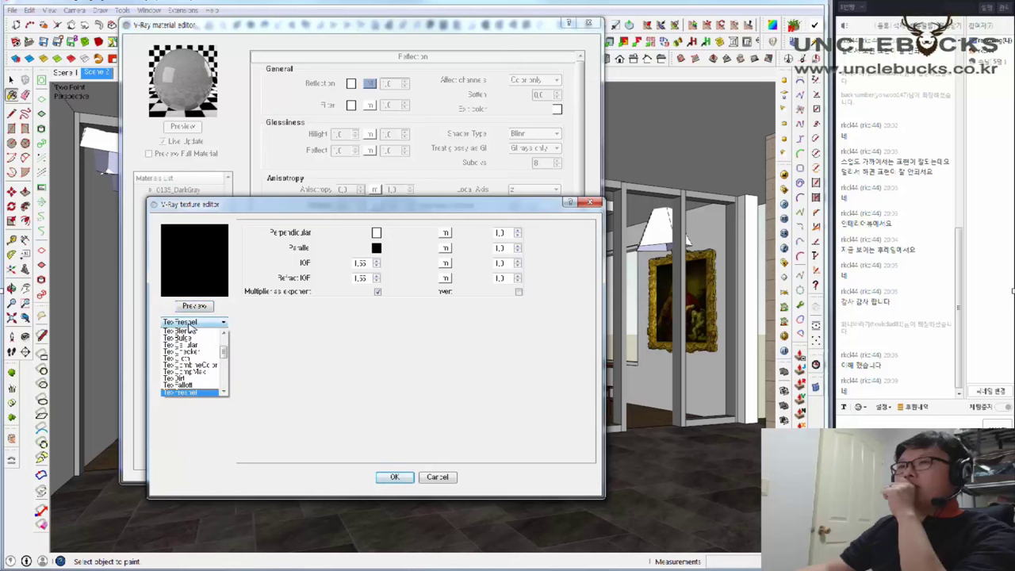
click(187, 371)
click(192, 323)
scroll(192, 348, up, 3)
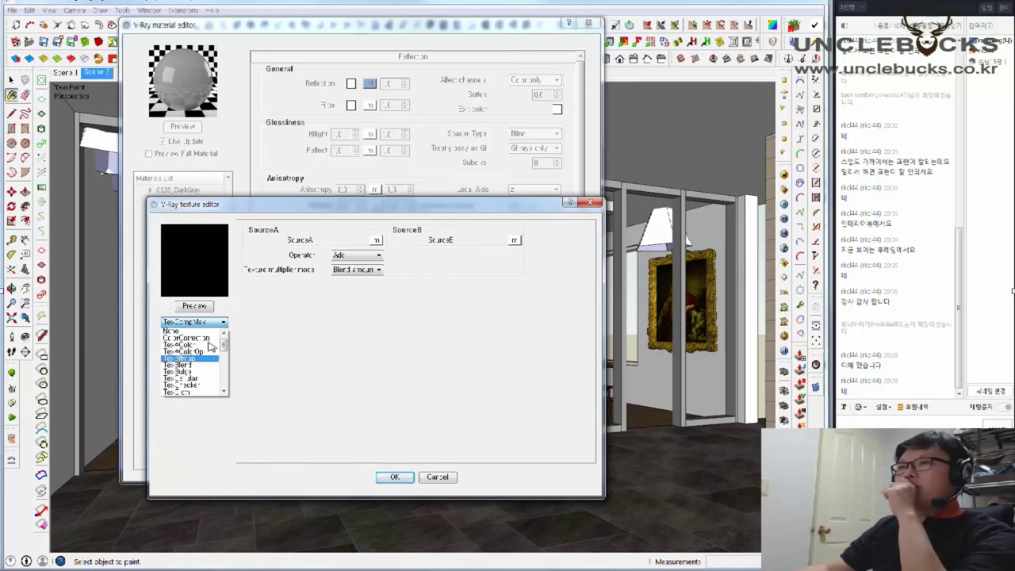
click(193, 331)
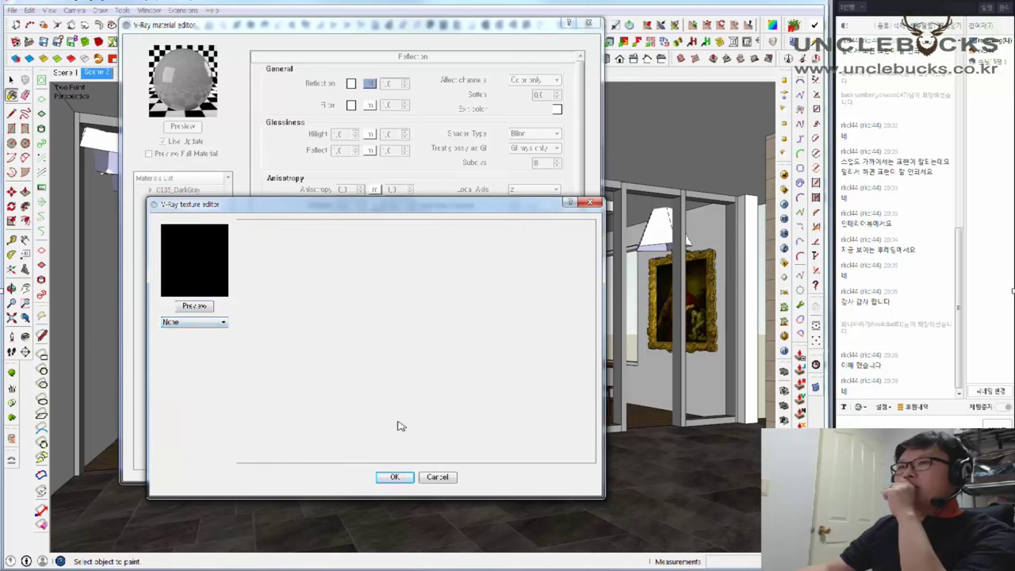
click(395, 476)
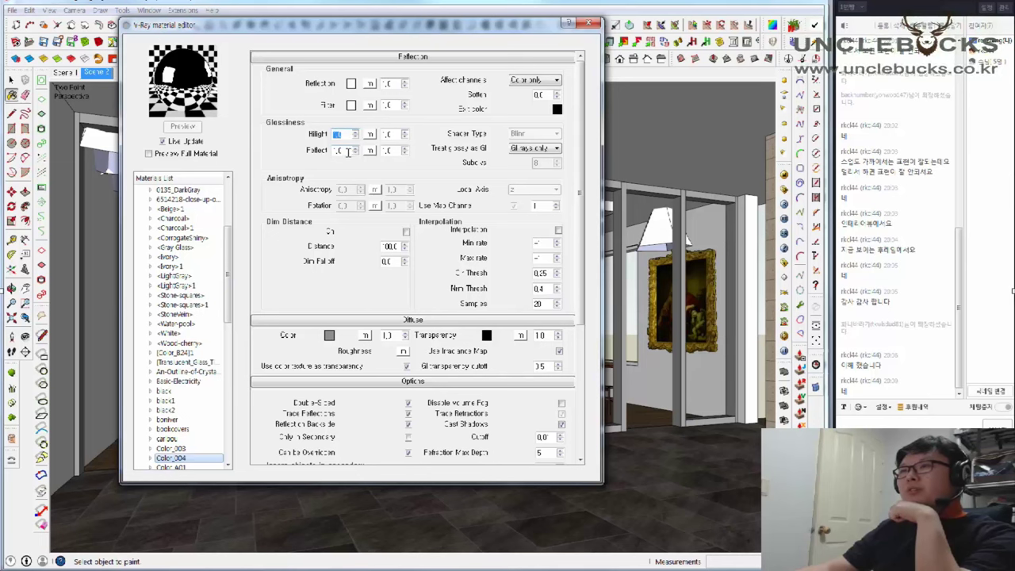
Lower Color_004's reflect glossiness to 0.8
key(Tab)
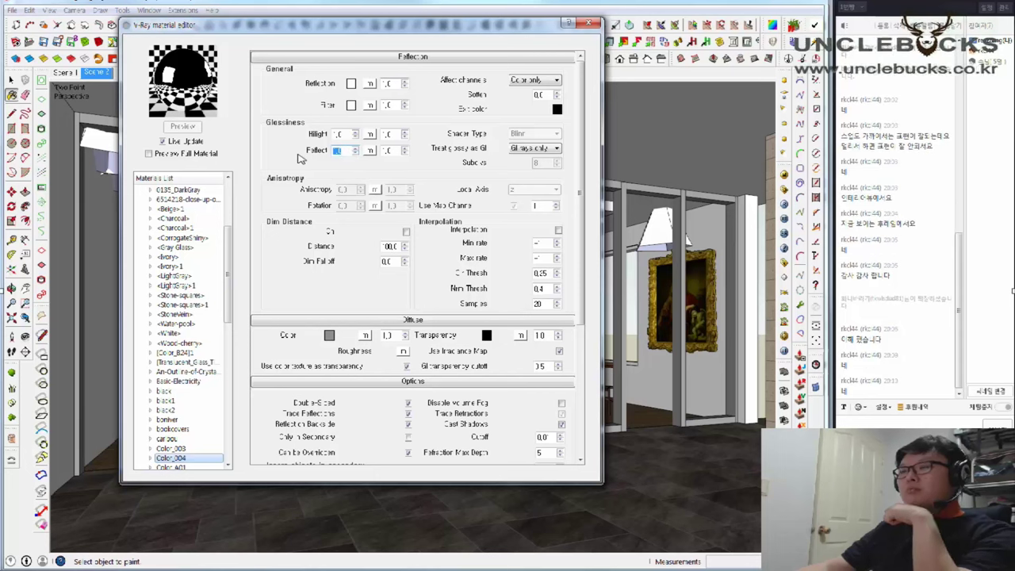
text(0.)
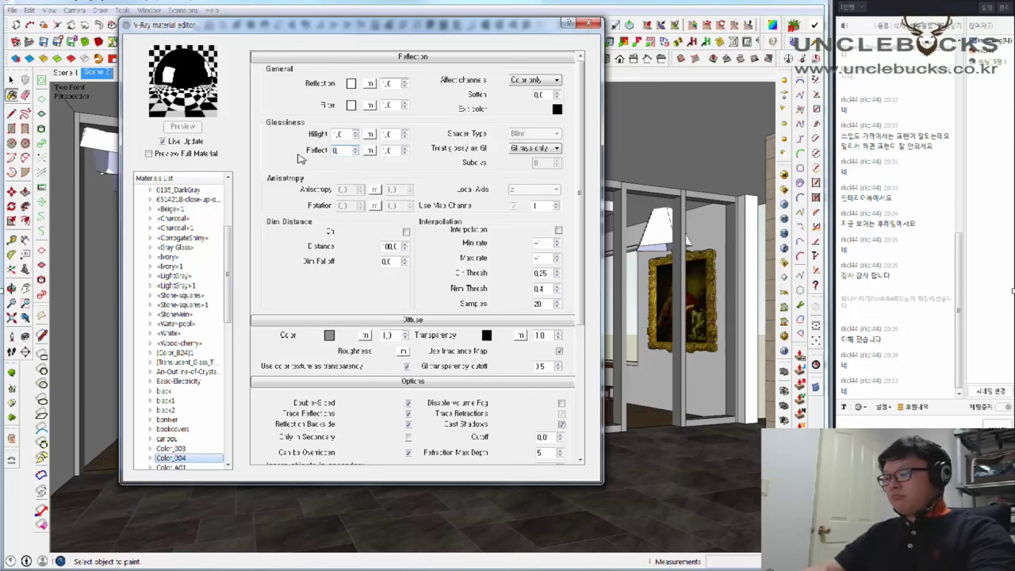
text(88)
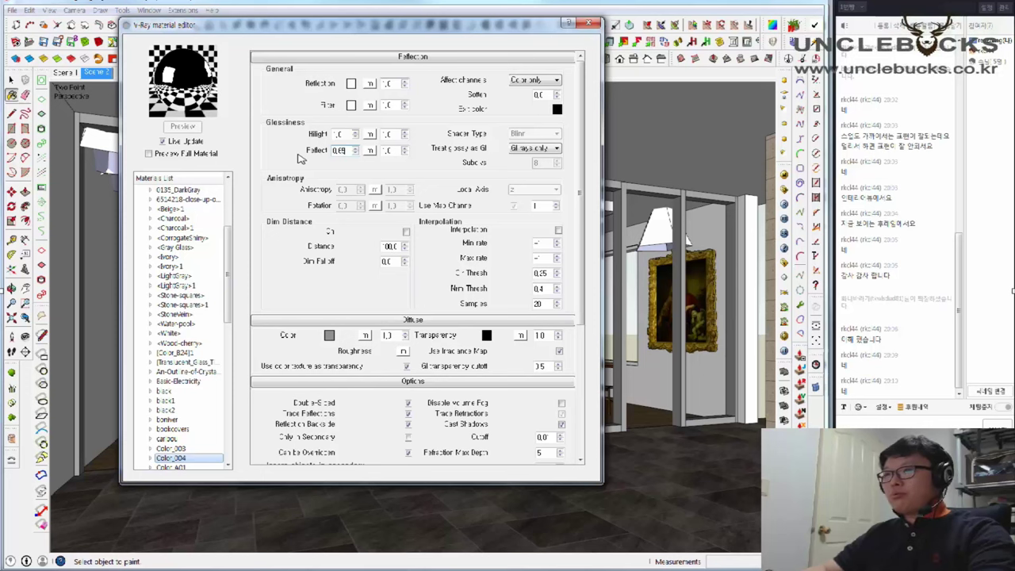
click(301, 153)
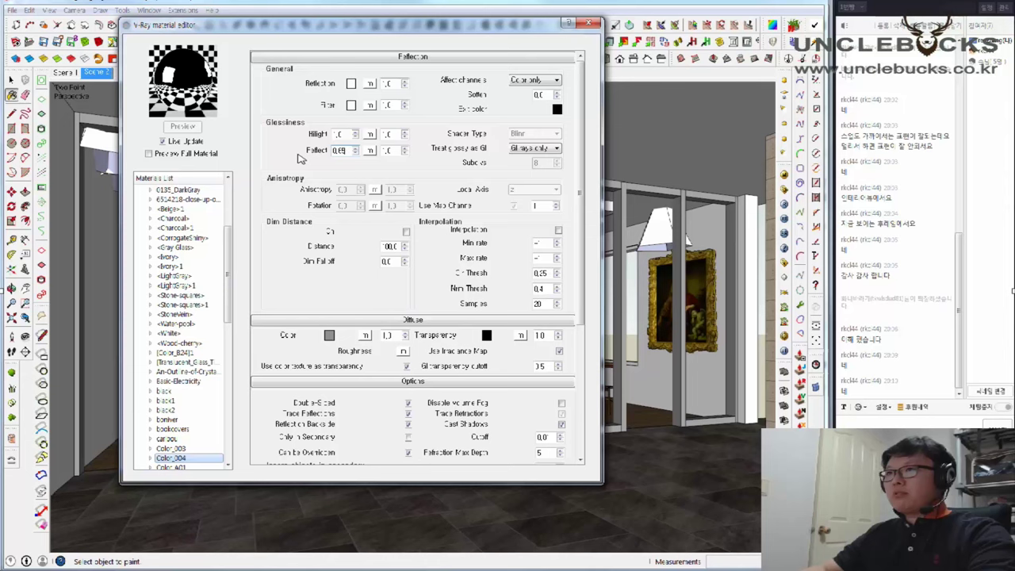
key(Return)
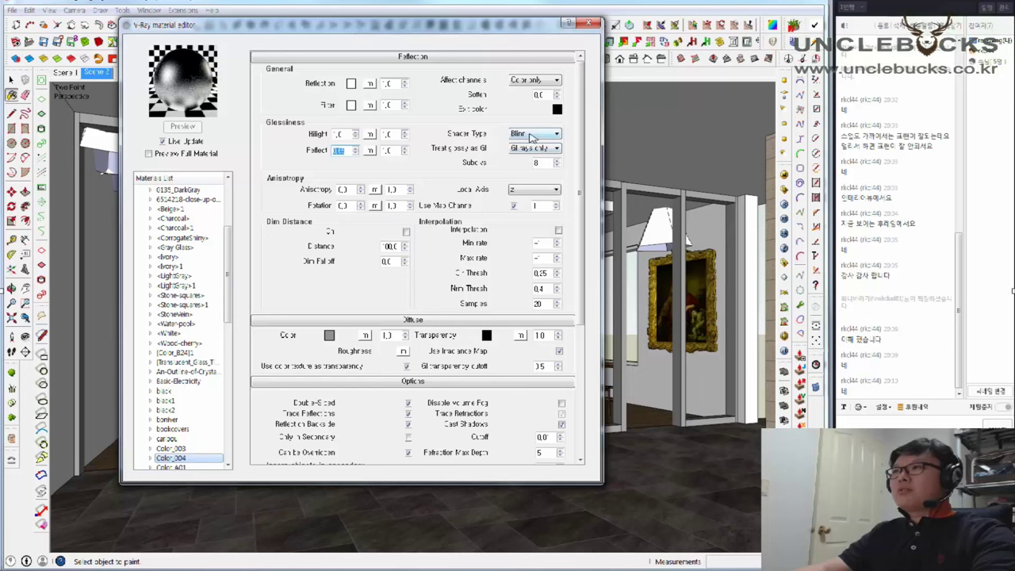
Switch the reflection shader type to Ward
click(533, 134)
click(524, 149)
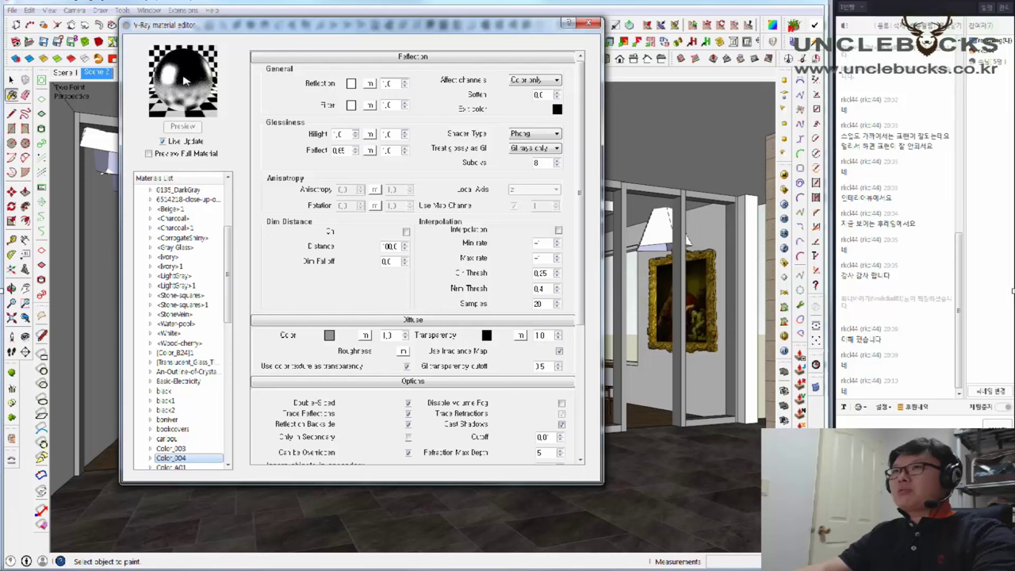
click(523, 135)
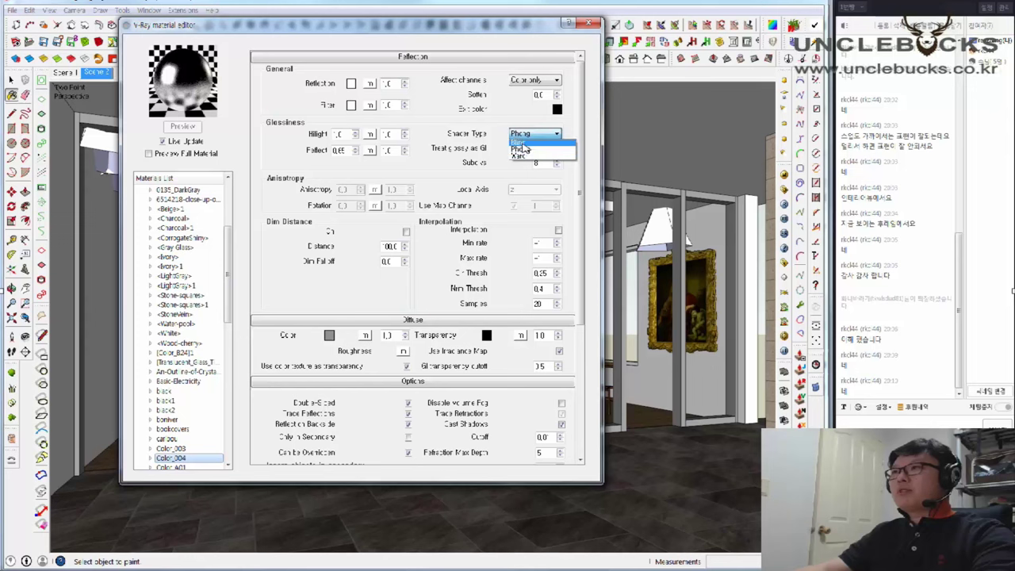
click(520, 155)
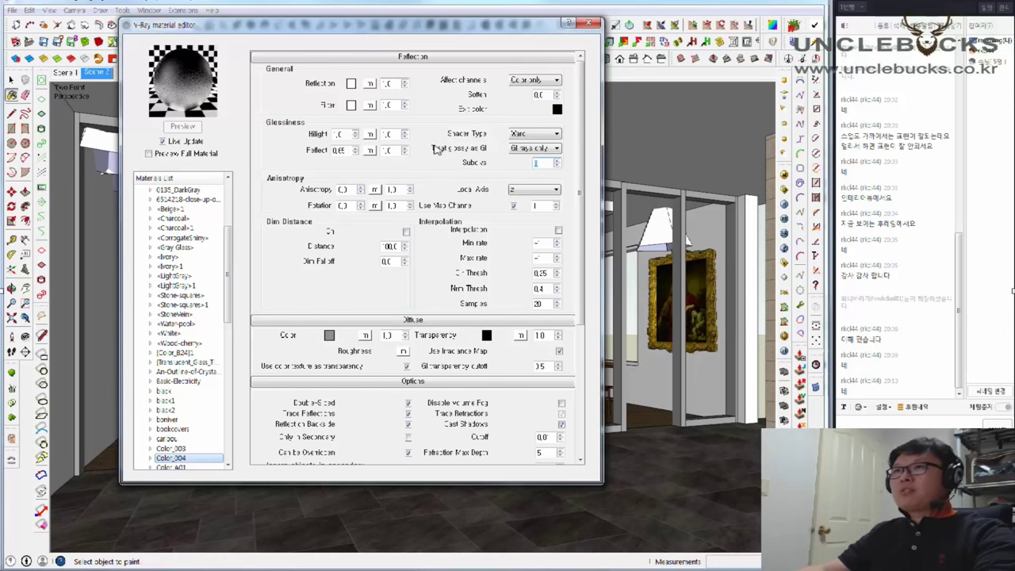
Raise the reflection's glossy subdivisions to 64
text(36)
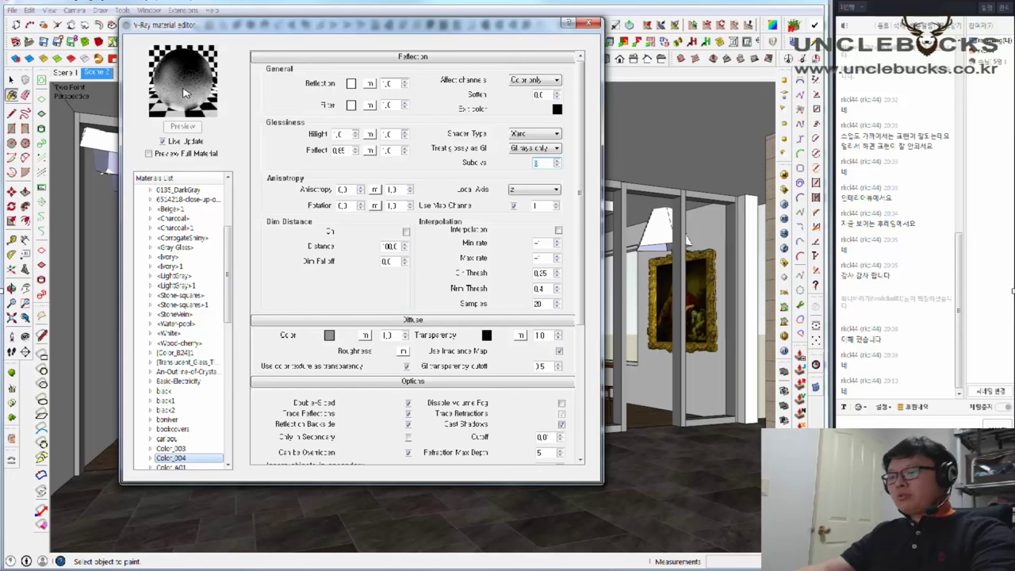
key(Return)
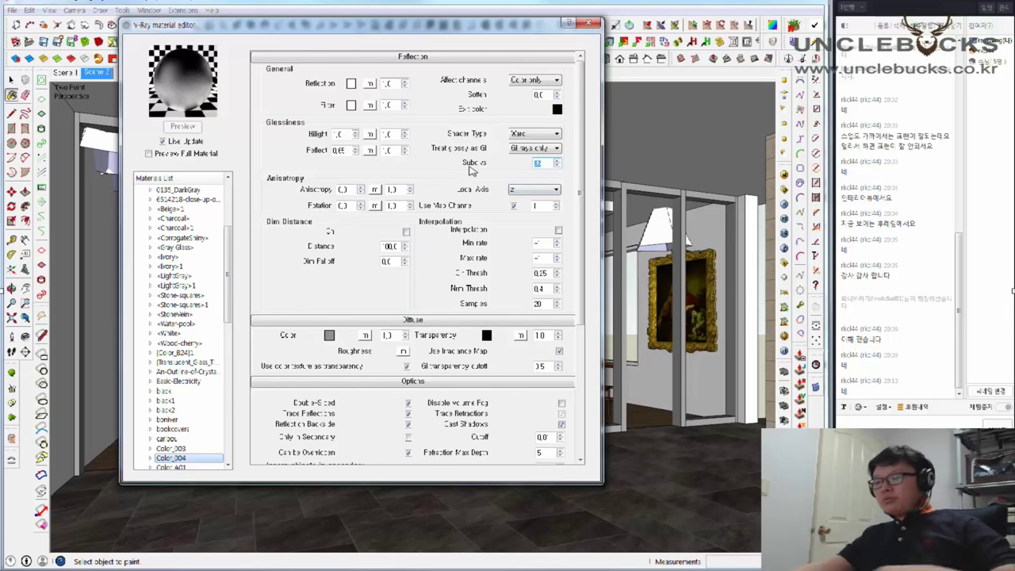
text(64)
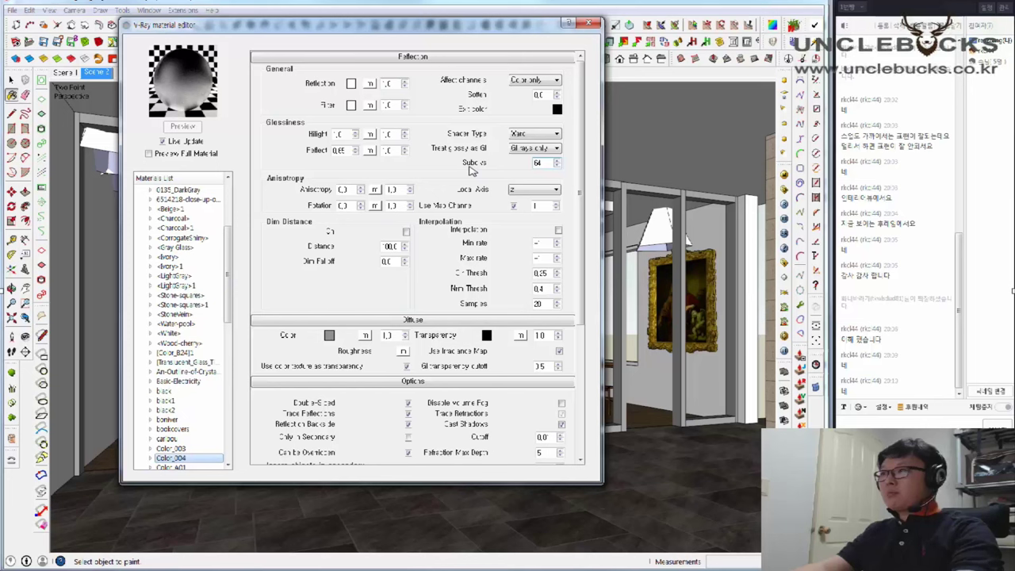
text(32)
key(Return)
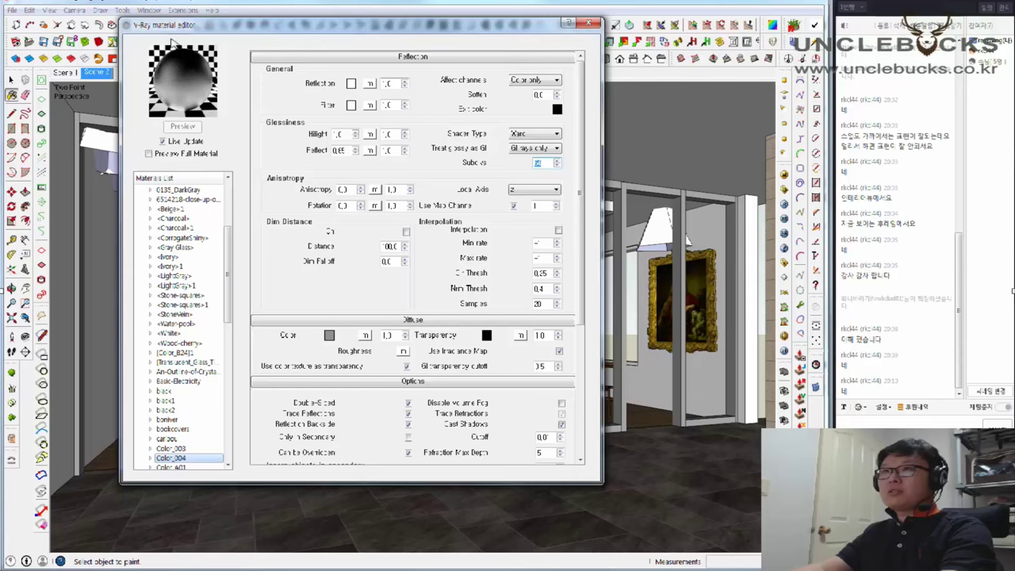
Set reflection subdivs to 16 and change the shader type back to Blinn
drag(194, 28, 510, 85)
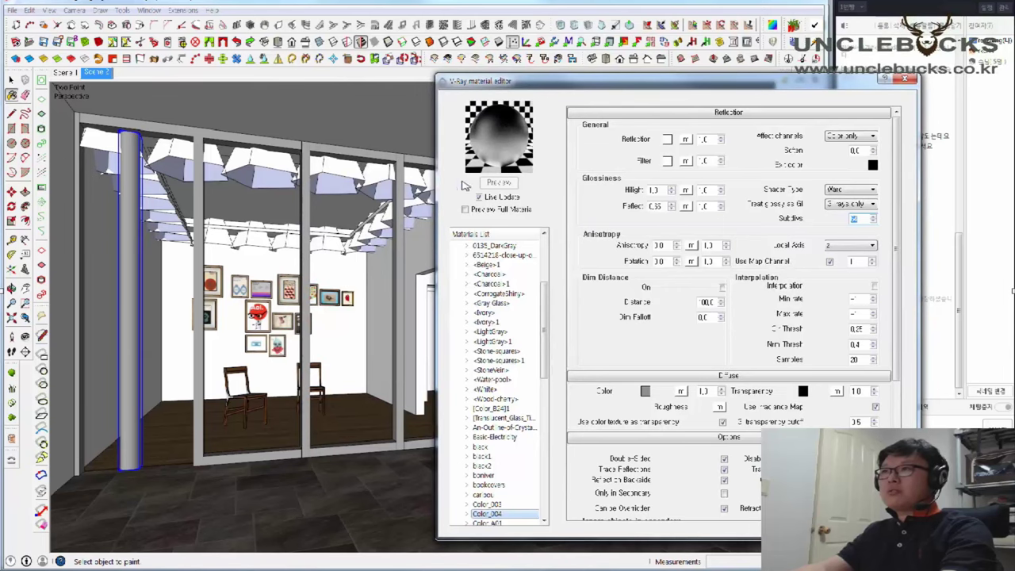
drag(533, 92, 791, 269)
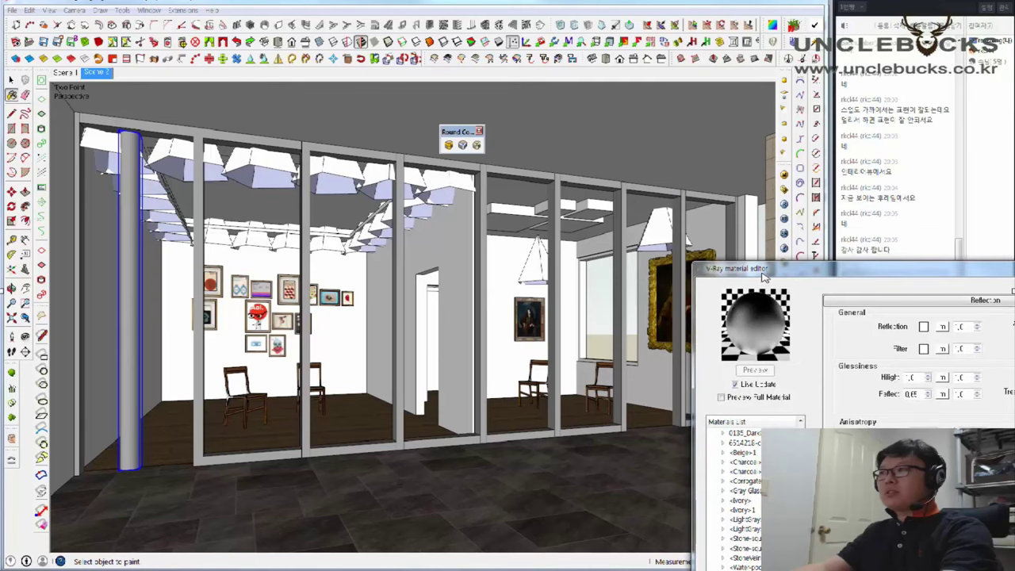
drag(765, 271, 265, 49)
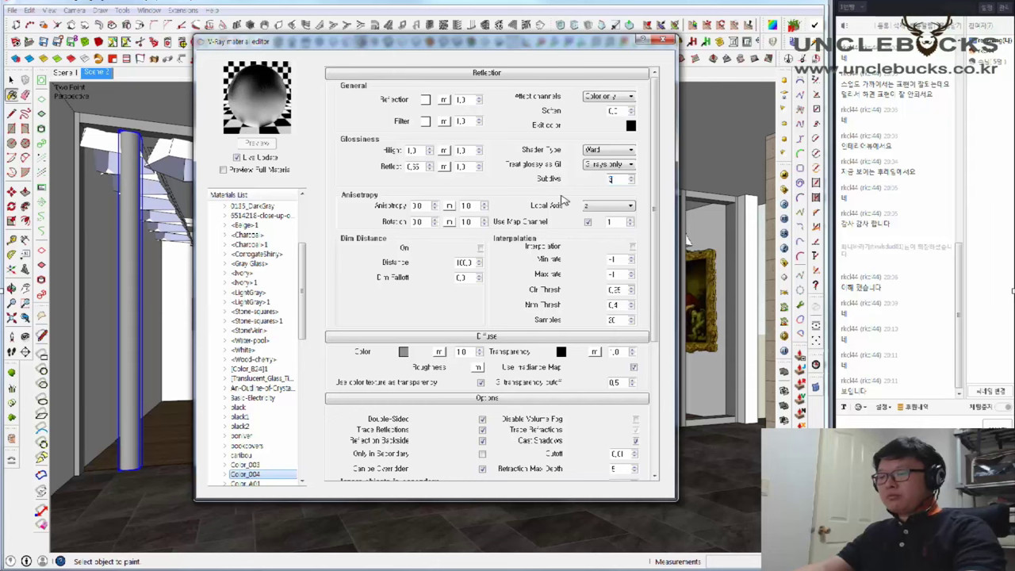
text(16)
key(Return)
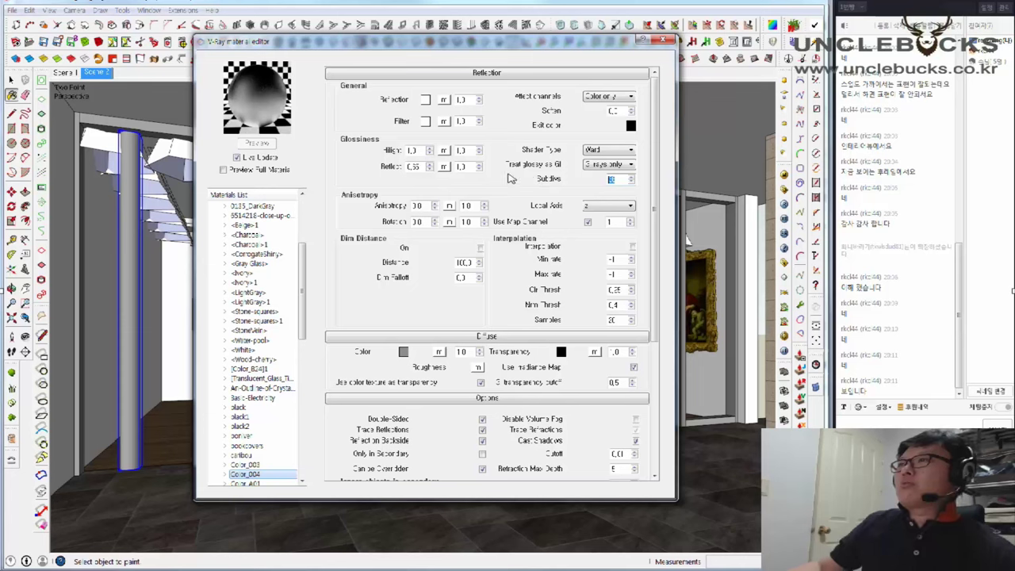
click(606, 149)
click(606, 158)
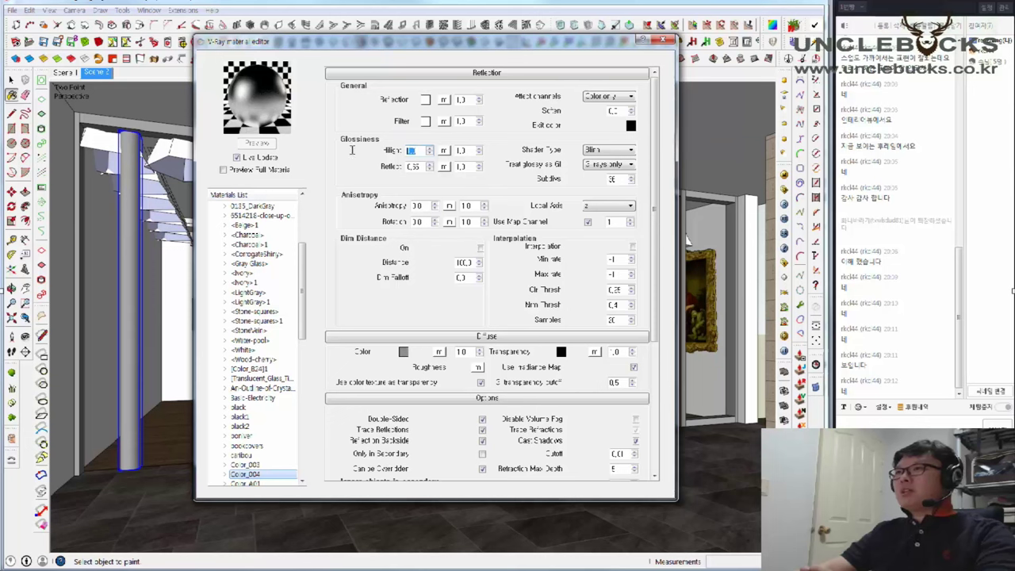
text(0.)
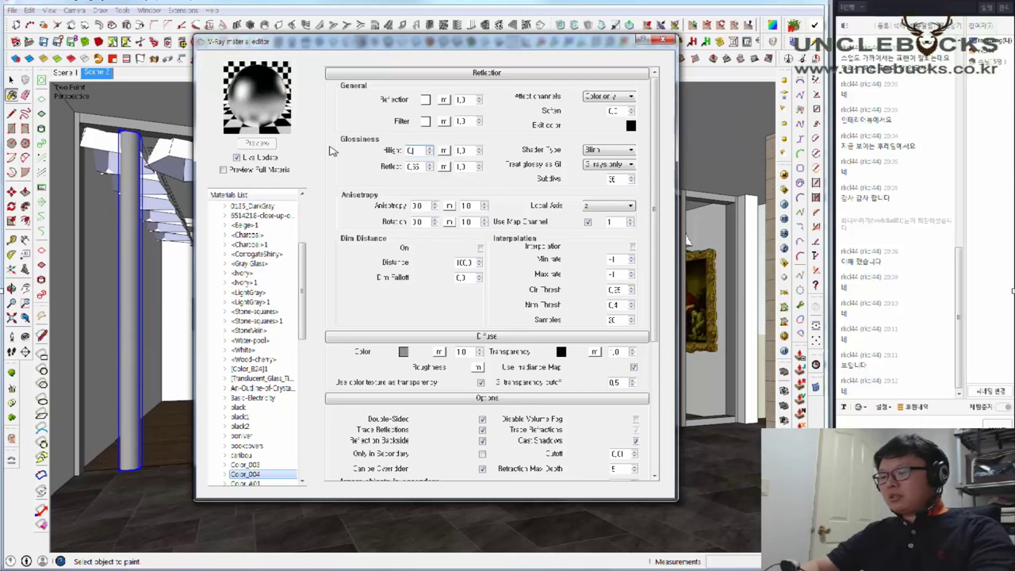
text(8)
key(Return)
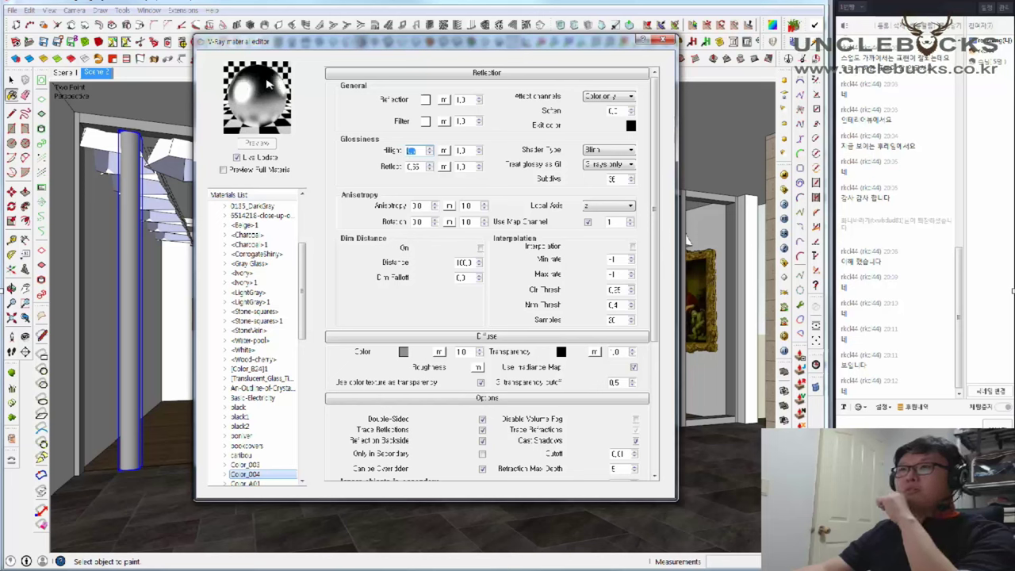
click(414, 152)
text(0.8)
key(Return)
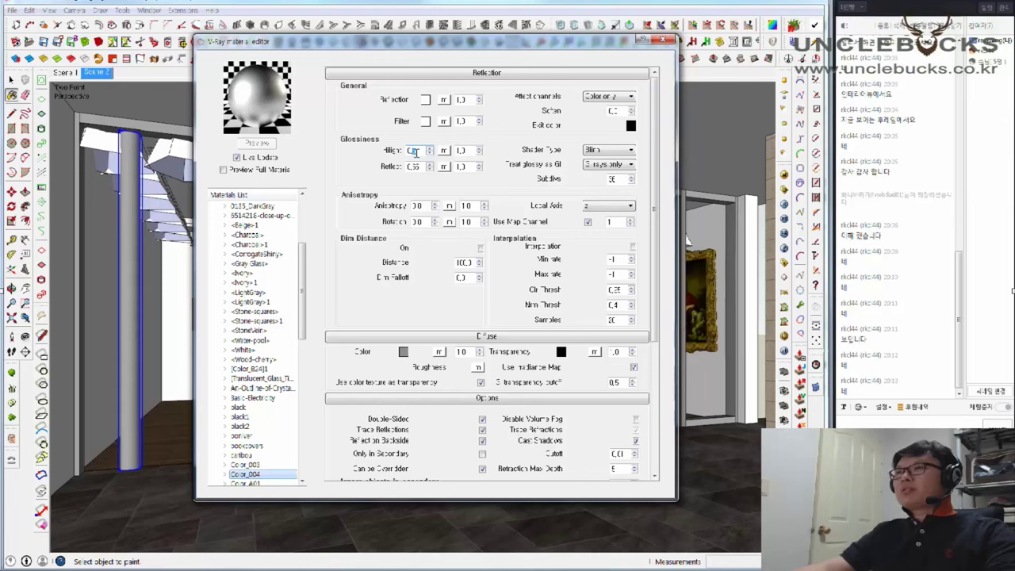
double_click(414, 151)
text(1)
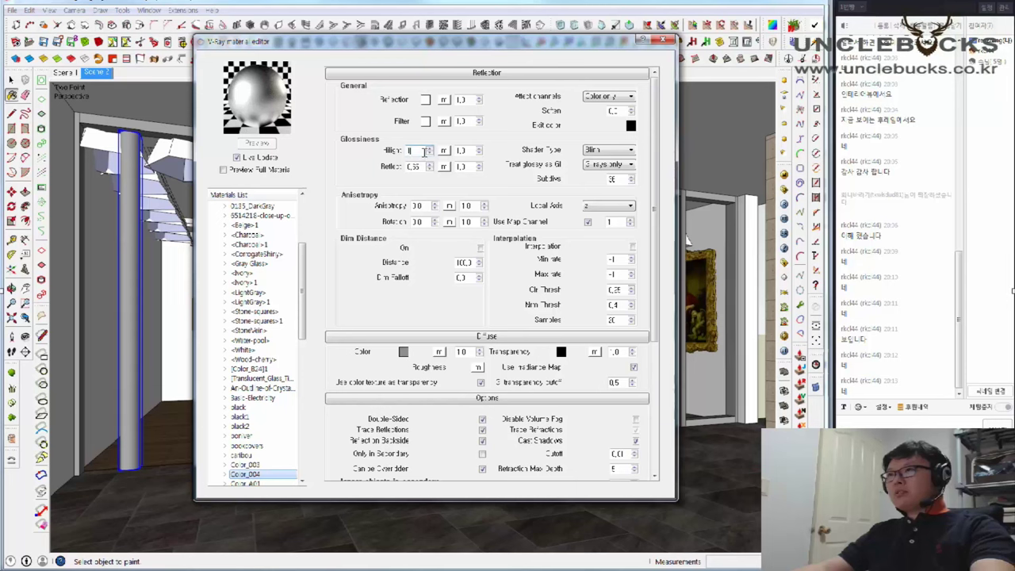
click(294, 140)
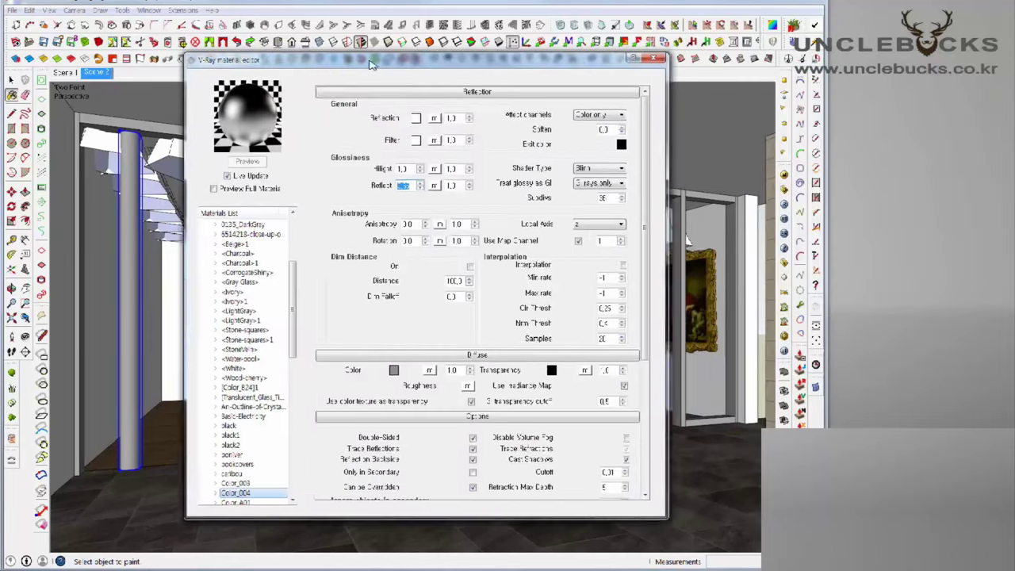
Close the V-Ray material editor and launch a V-Ray render of the gallery view
drag(371, 65, 343, 65)
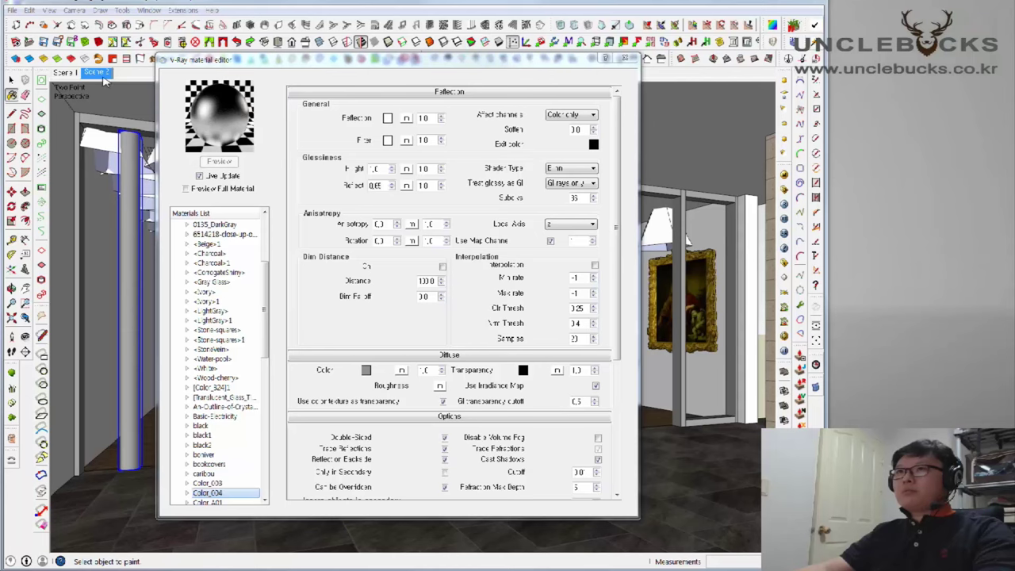
drag(227, 65, 590, 77)
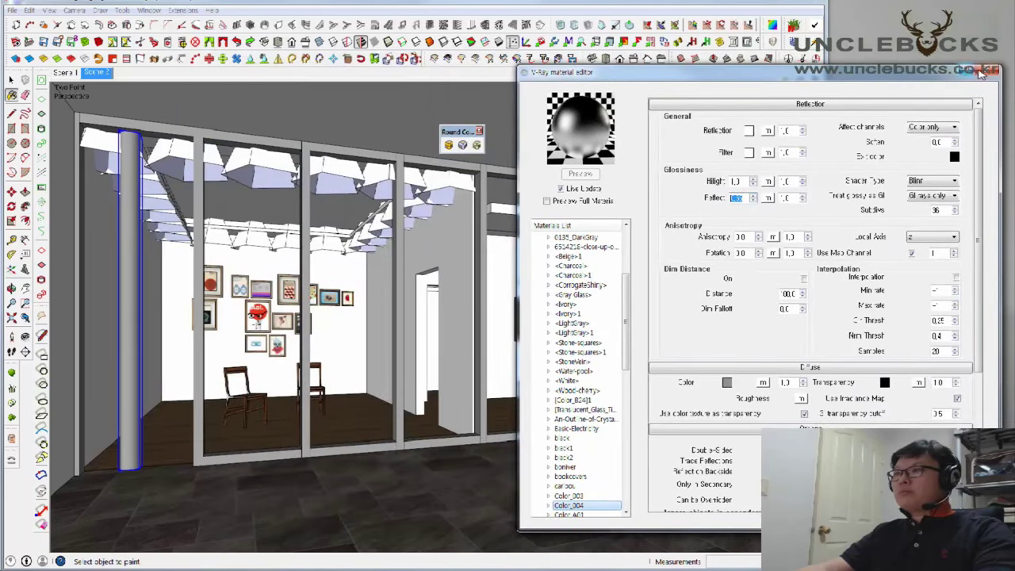
click(981, 73)
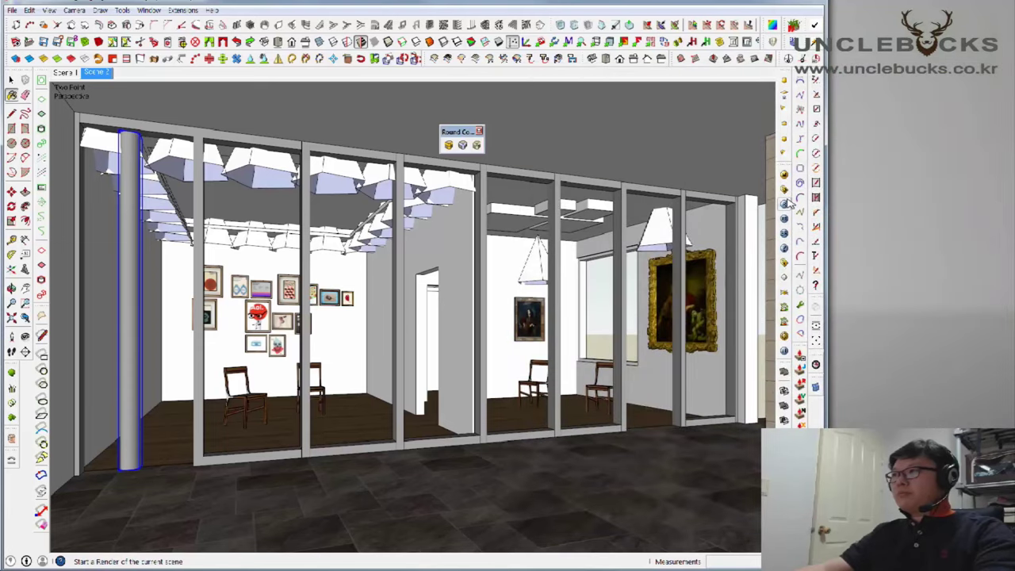
click(785, 203)
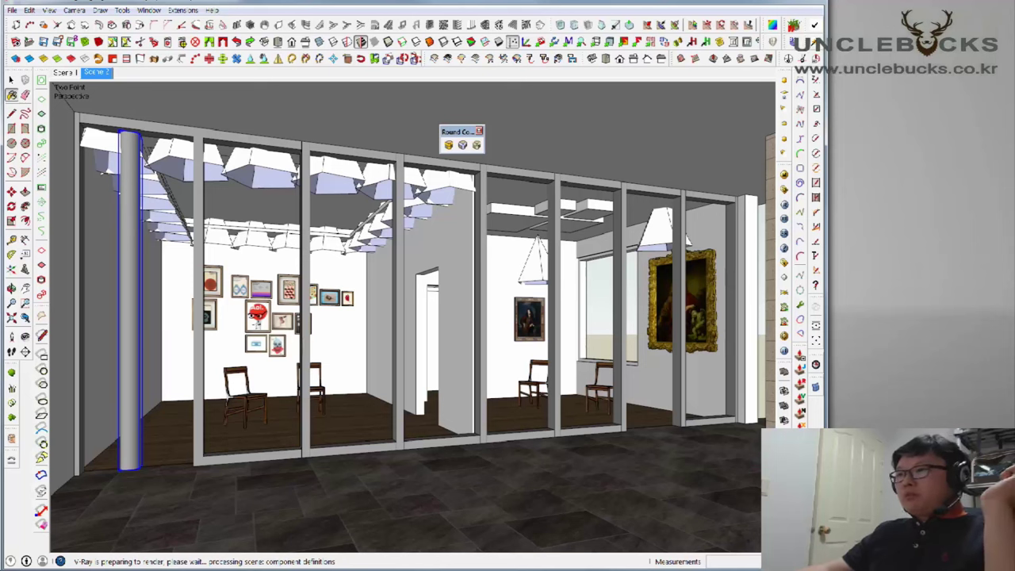
key(alt+Tab)
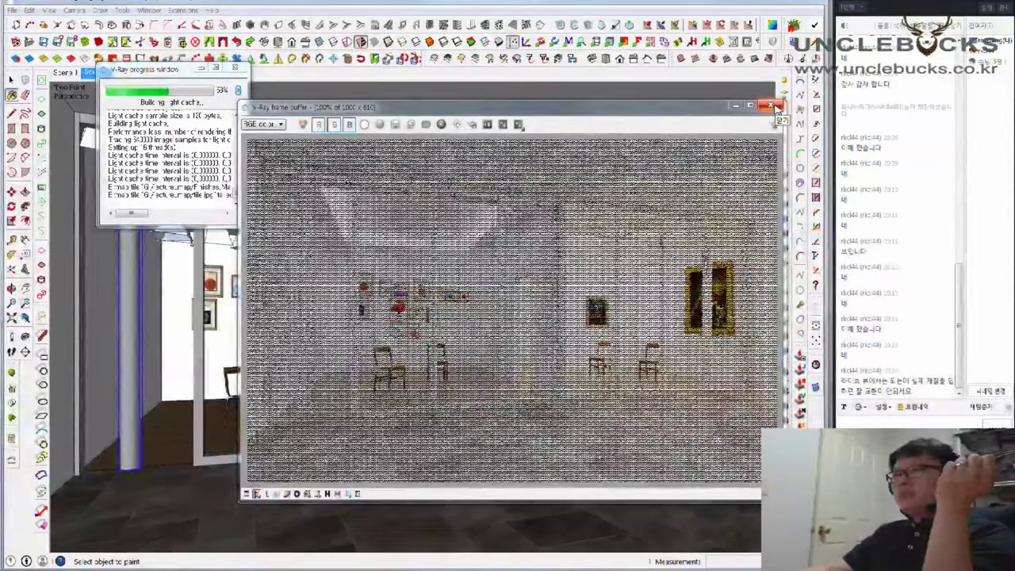
Stop the render, open the V-Ray options and set the GI skylight multiplier to 15
click(775, 108)
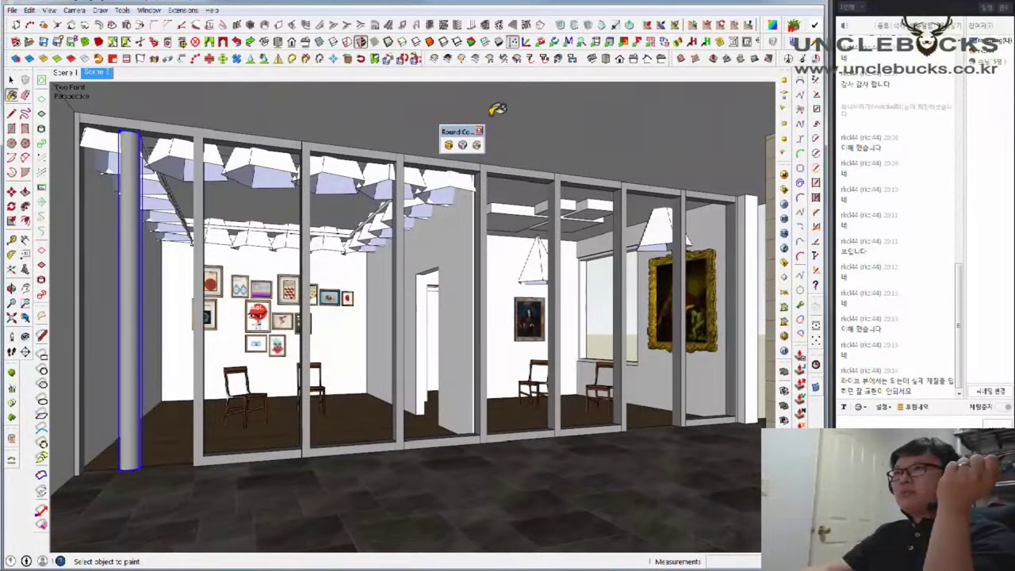
click(784, 189)
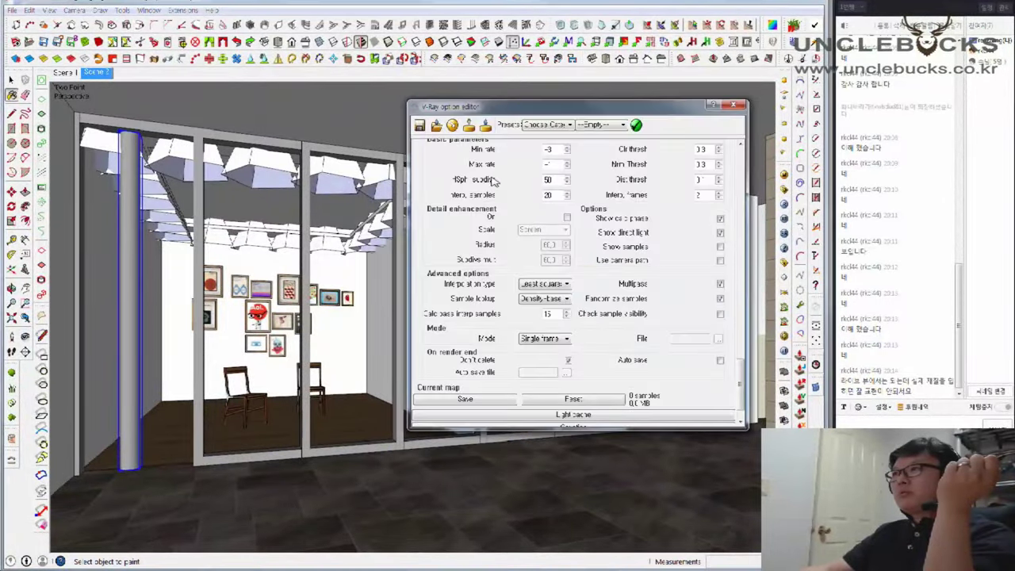
scroll(684, 290, up, 3)
scroll(684, 290, up, 3)
scroll(684, 290, up, 3)
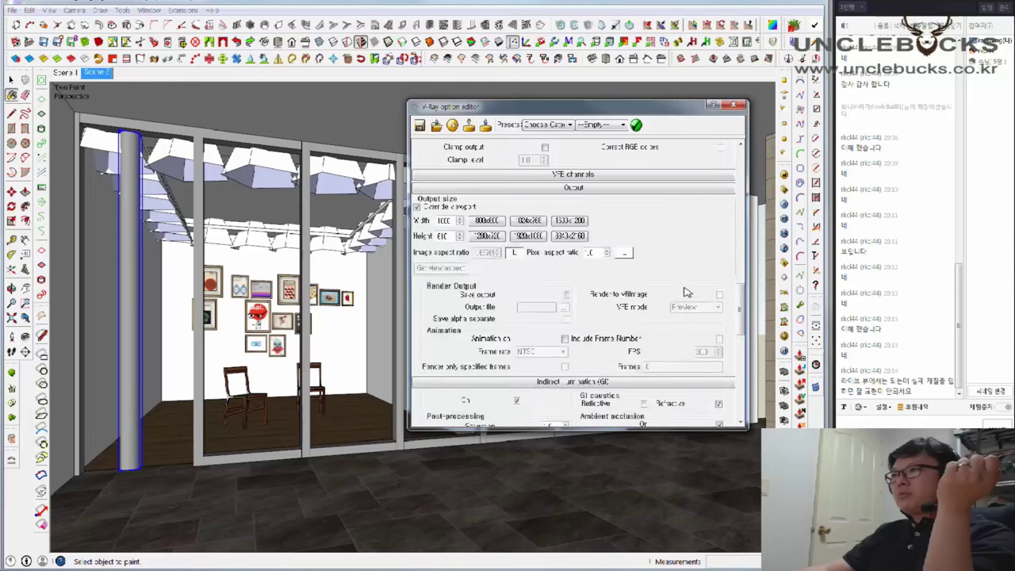
scroll(684, 290, up, 3)
scroll(542, 295, up, 1)
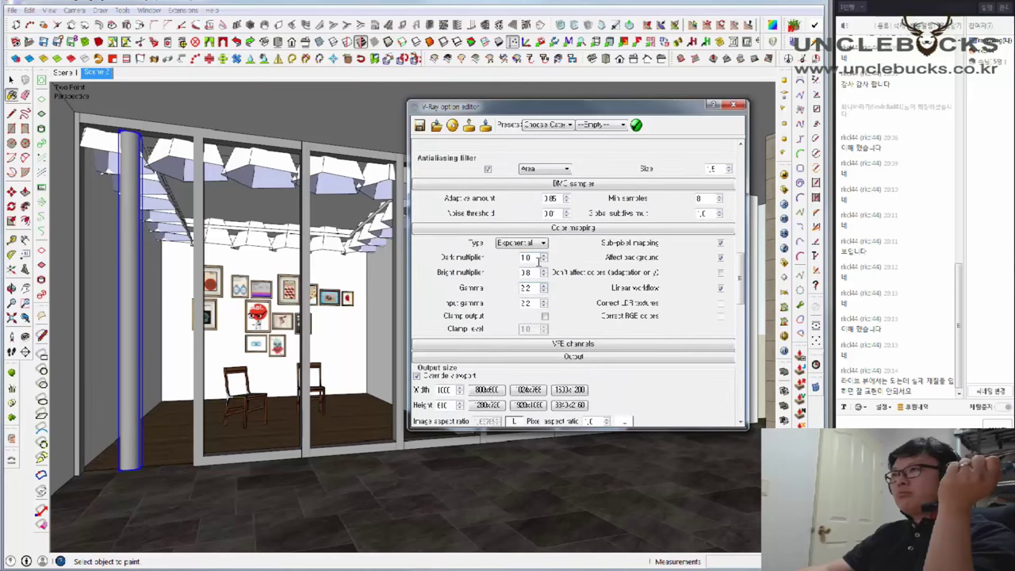
drag(744, 268, 755, 207)
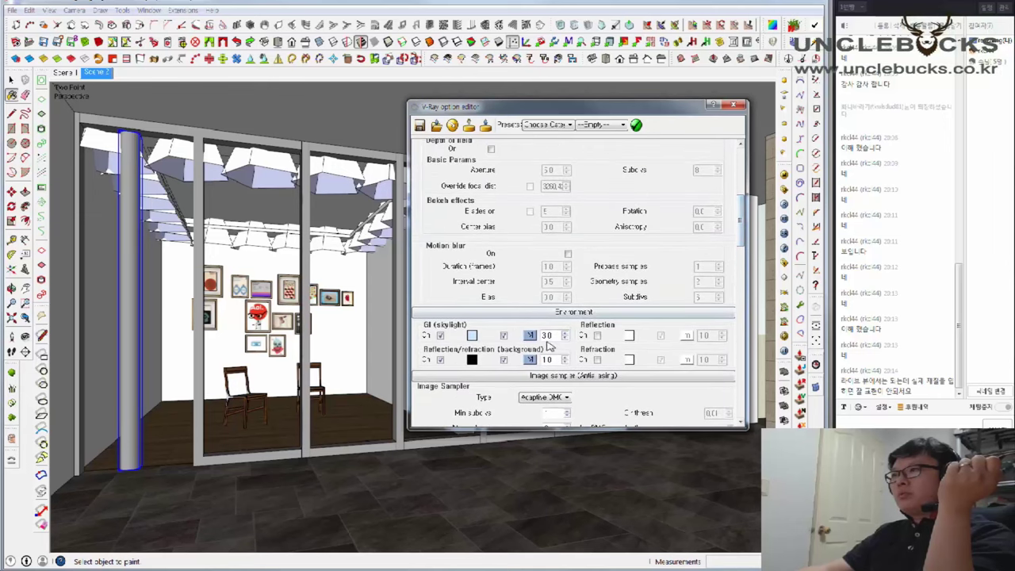
text(1)
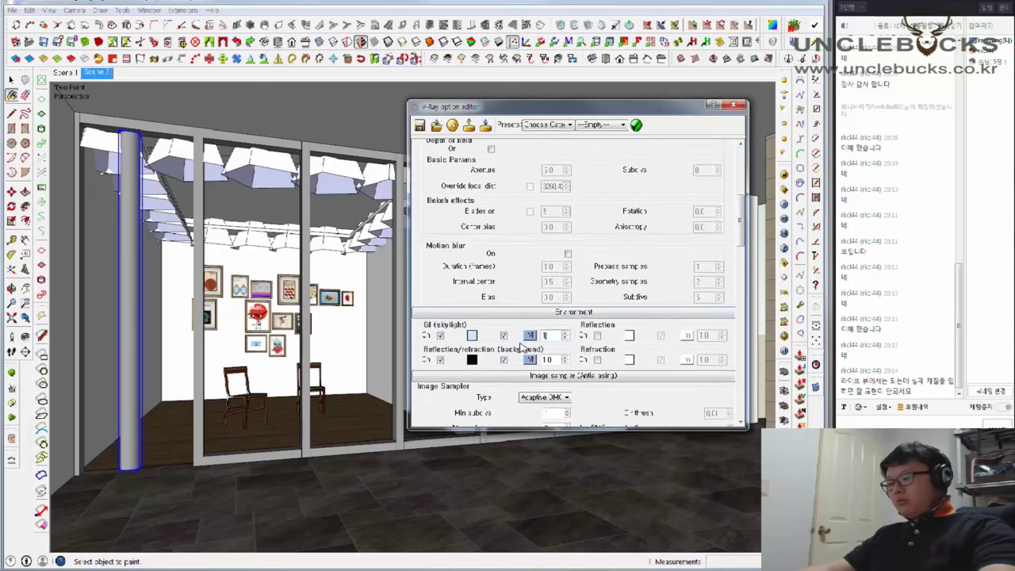
text(5)
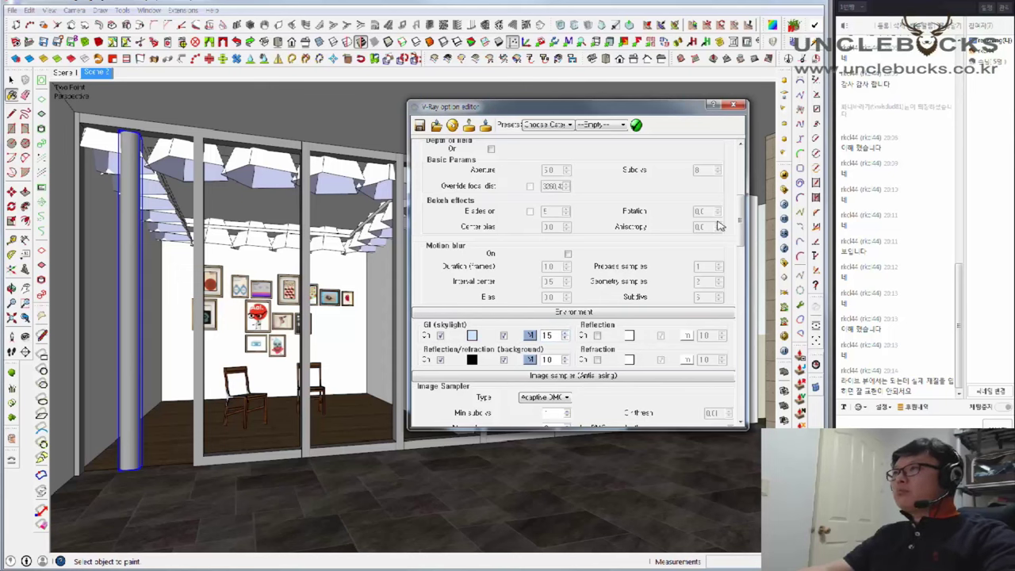
Set the physical camera shutter speed to 130
drag(739, 228, 755, 195)
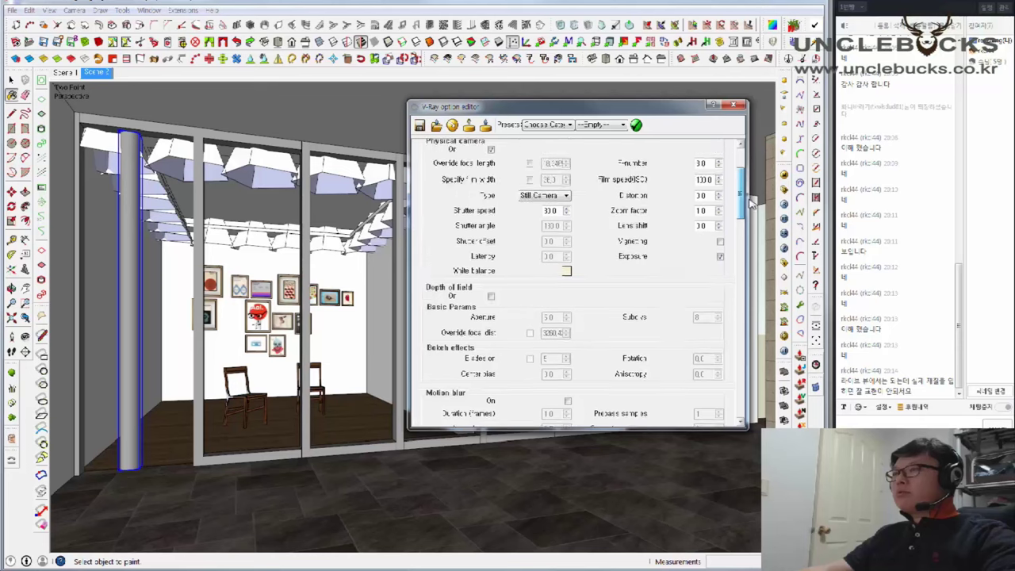
scroll(553, 302, up, 2)
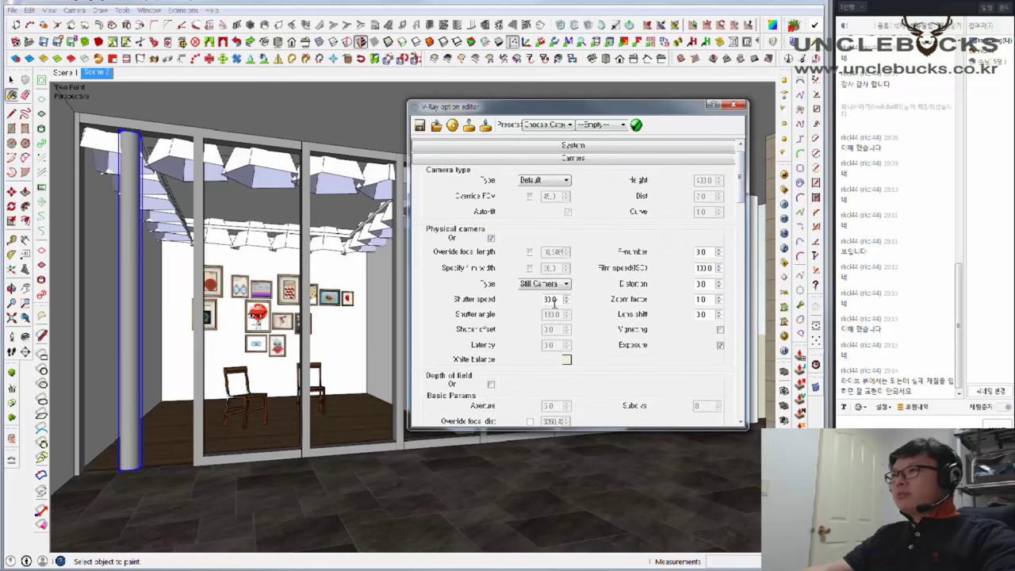
text(1)
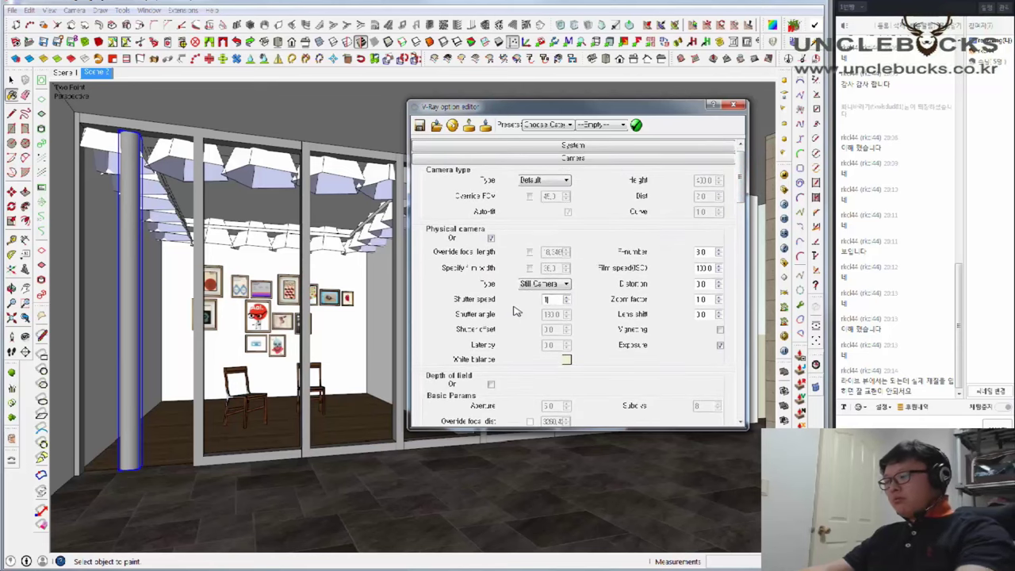
text(30)
key(Return)
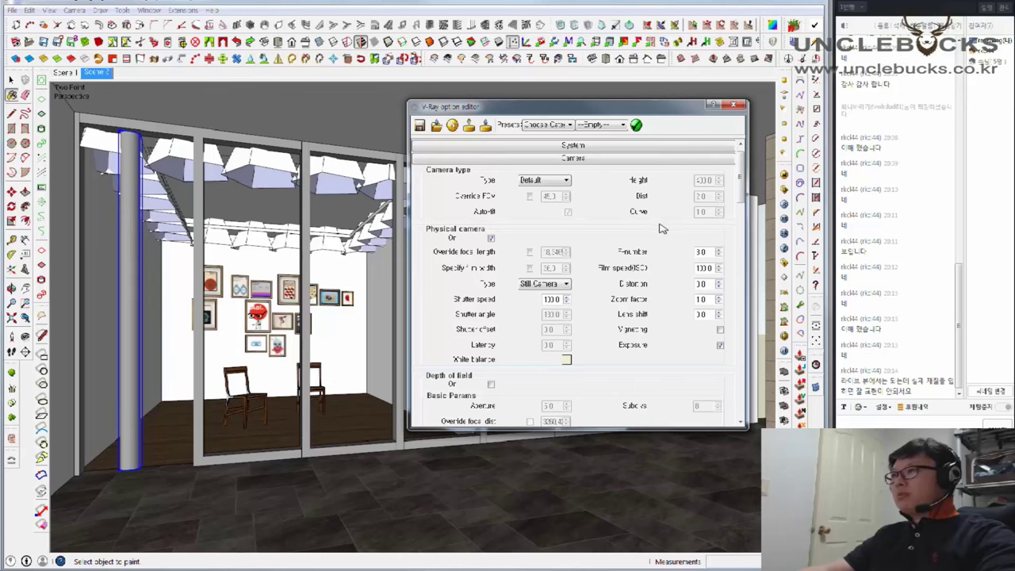
Render the gallery scene in V-Ray, then bring the Untitled scale-figure model window forward
drag(619, 106, 370, 109)
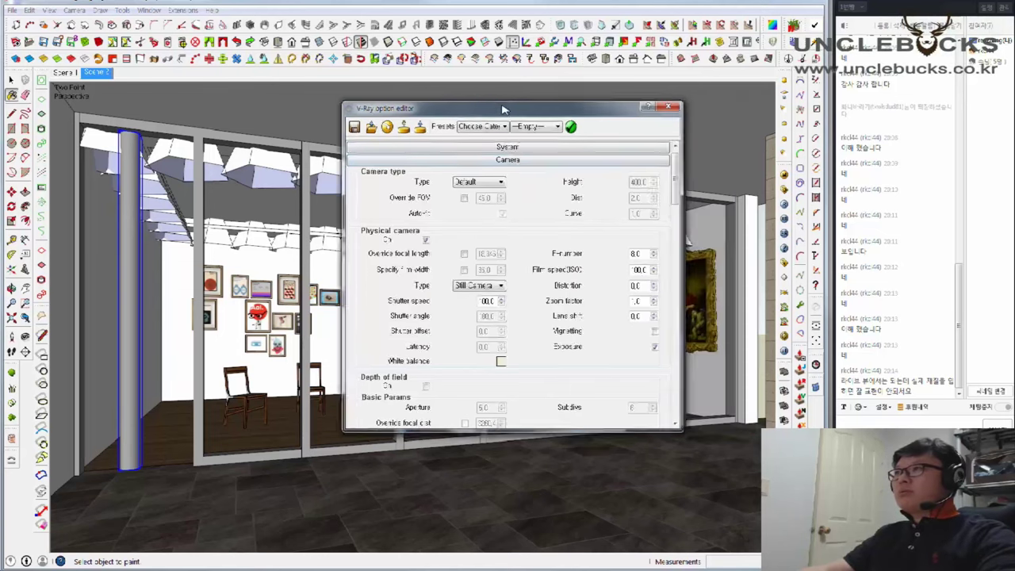
click(783, 204)
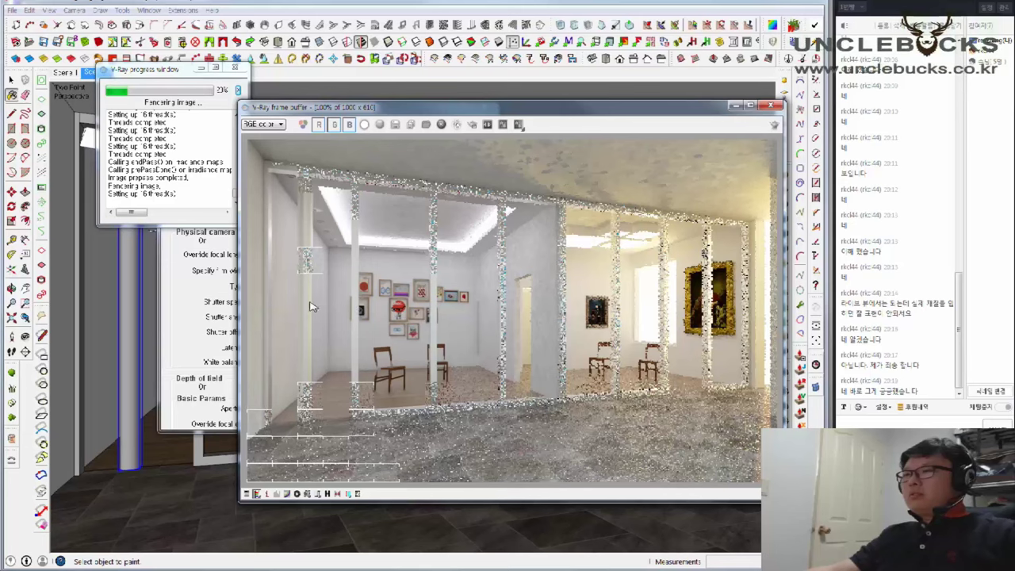
click(357, 564)
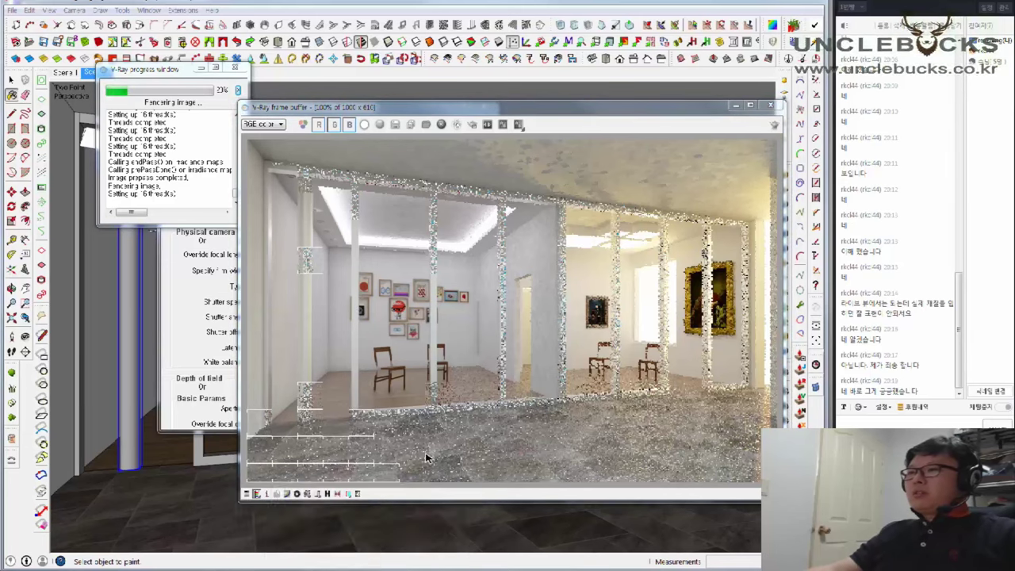
click(404, 520)
Draw a ground circle beside the figure plus a smaller circle sharing its centre
click(12, 142)
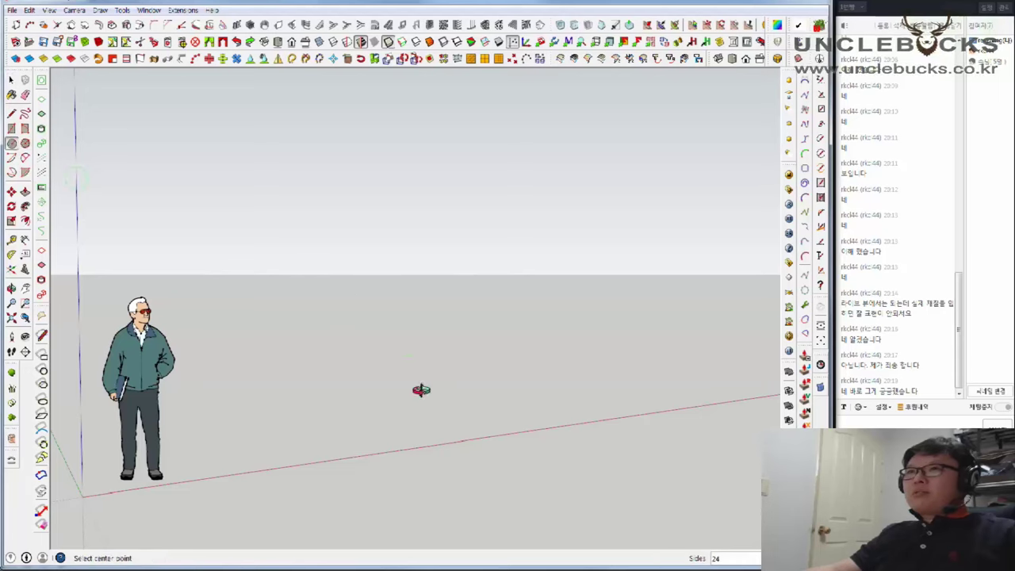
middle_drag(419, 390, 378, 532)
click(377, 442)
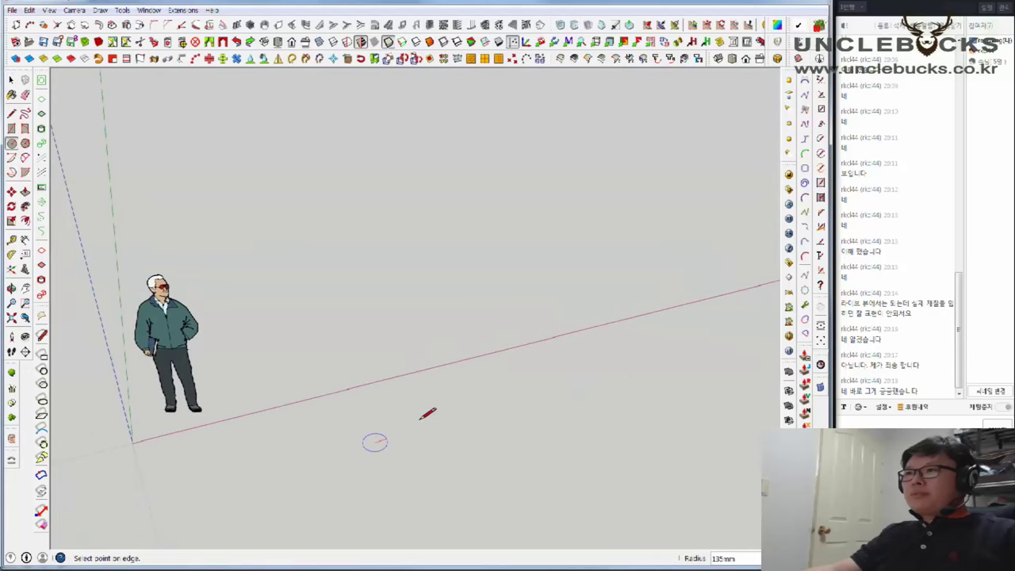
click(466, 413)
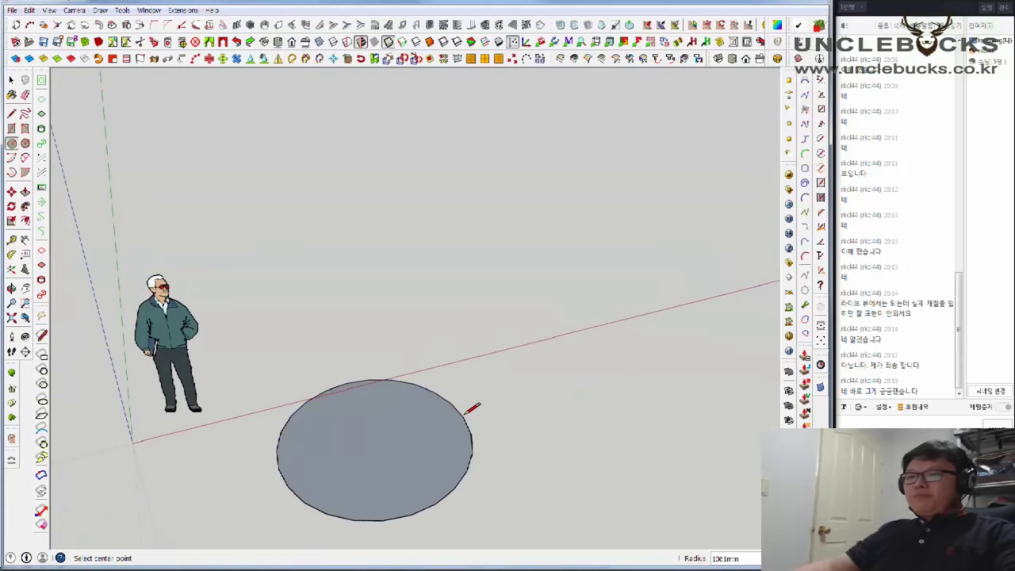
click(391, 433)
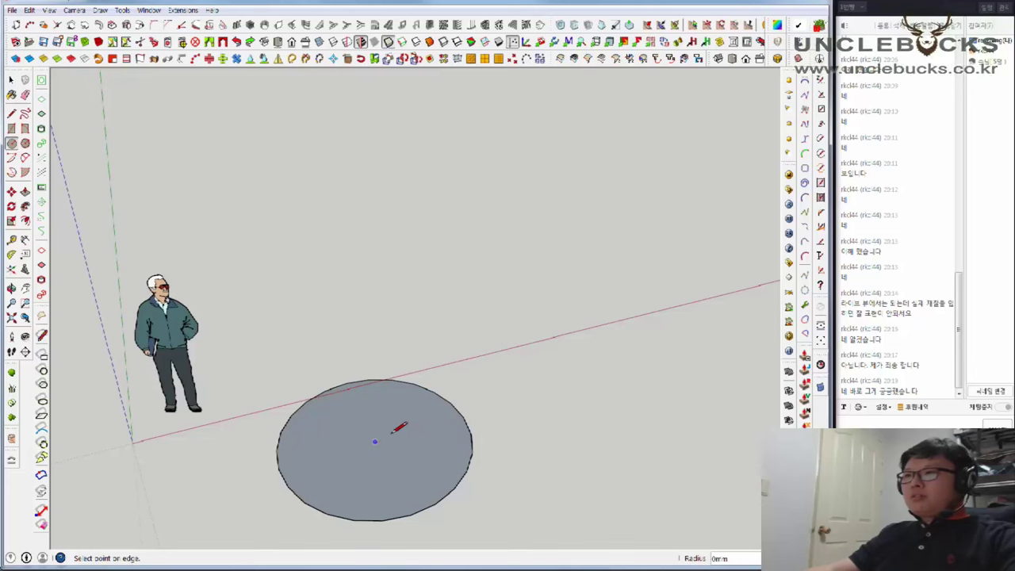
click(452, 405)
key(space)
Delete the outer ring face and try rotating the inner circle face upright
click(409, 440)
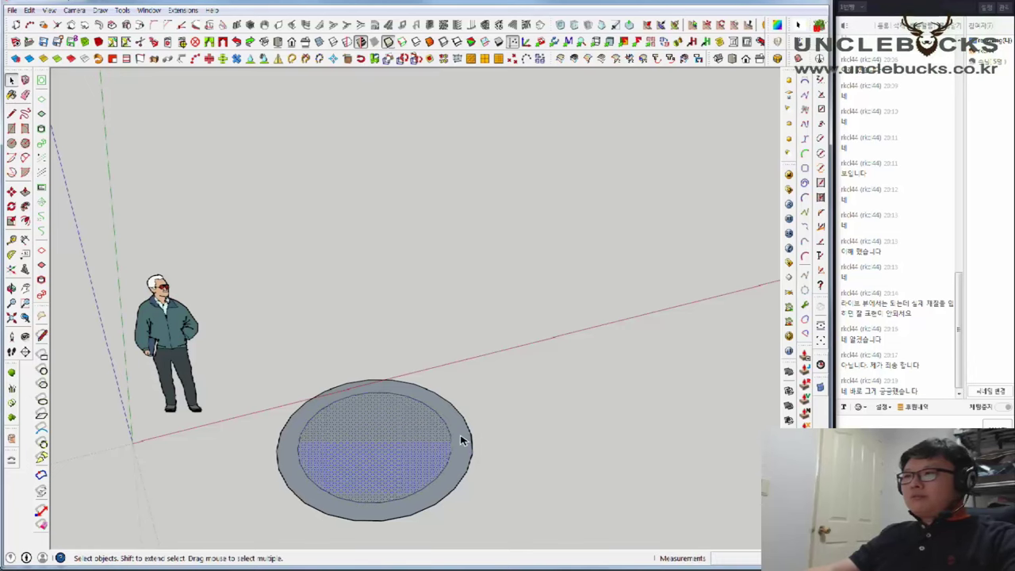
click(465, 442)
key(Delete)
mouse_move(465, 442)
middle_down()
mouse_move(408, 456)
mouse_move(358, 424)
mouse_move(381, 343)
middle_up()
click(398, 437)
key(q)
click(375, 430)
click(381, 355)
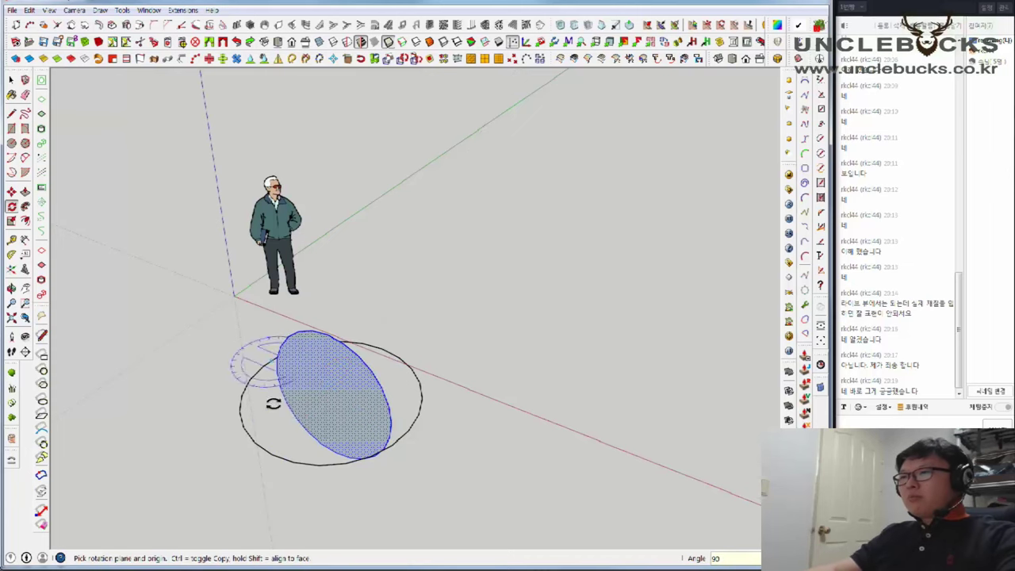
key(Escape)
middle_drag(272, 402, 486, 496)
key(space)
Sweep the circle face along the outer circle edge with Follow Me to form a sphere
drag(456, 456, 454, 452)
scroll(451, 448, up, 2)
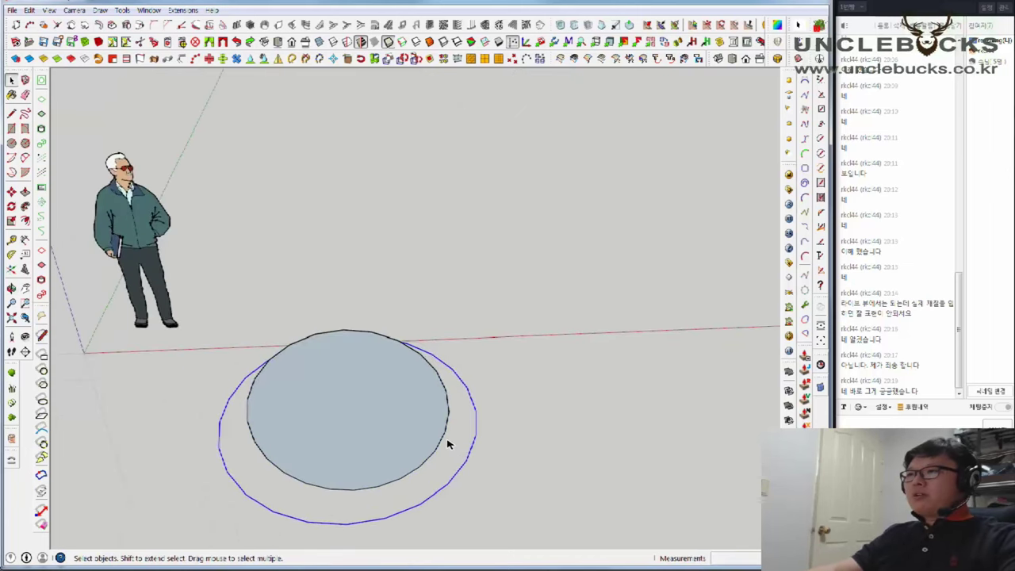
shift+middle_drag(419, 444, 431, 369)
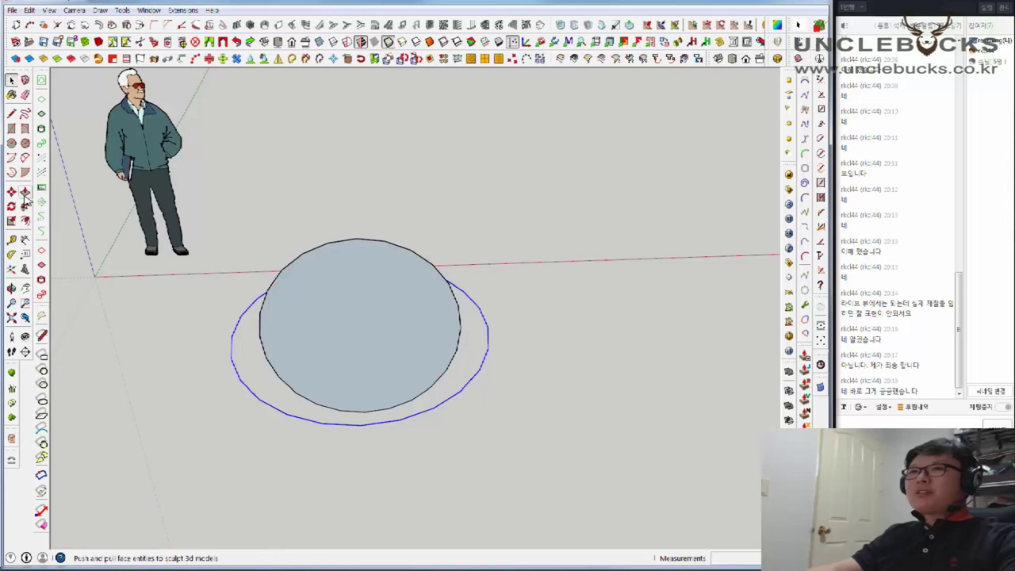
click(25, 206)
drag(373, 322, 376, 322)
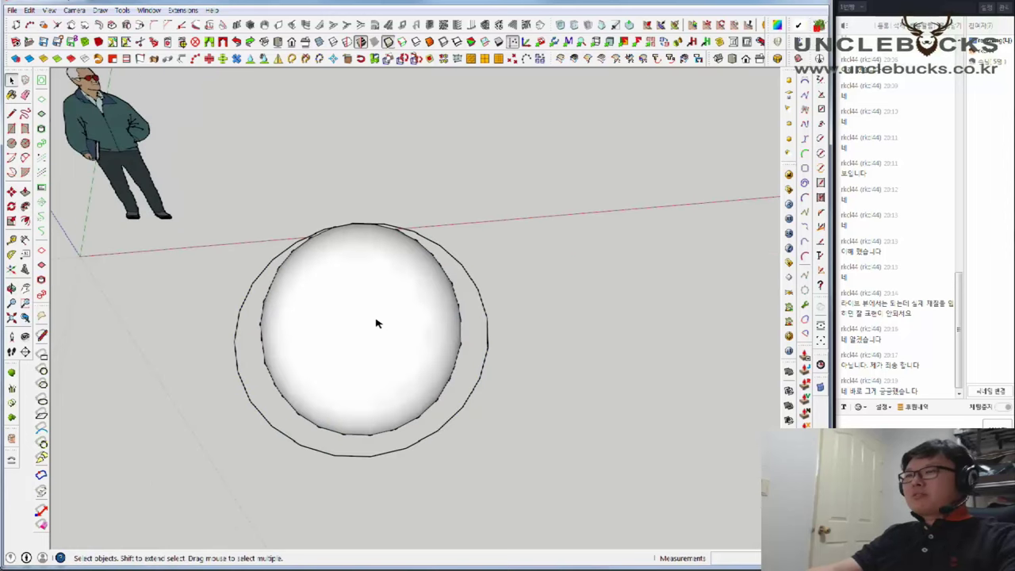
key(space)
Delete the leftover path ring and select the finished sphere
click(375, 322)
click(480, 363)
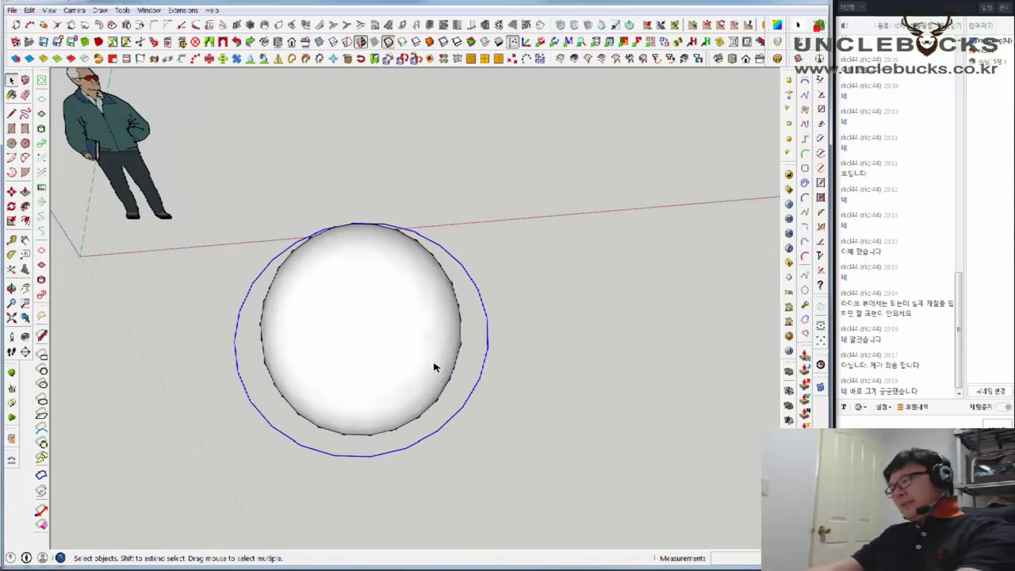
key(Delete)
click(356, 328)
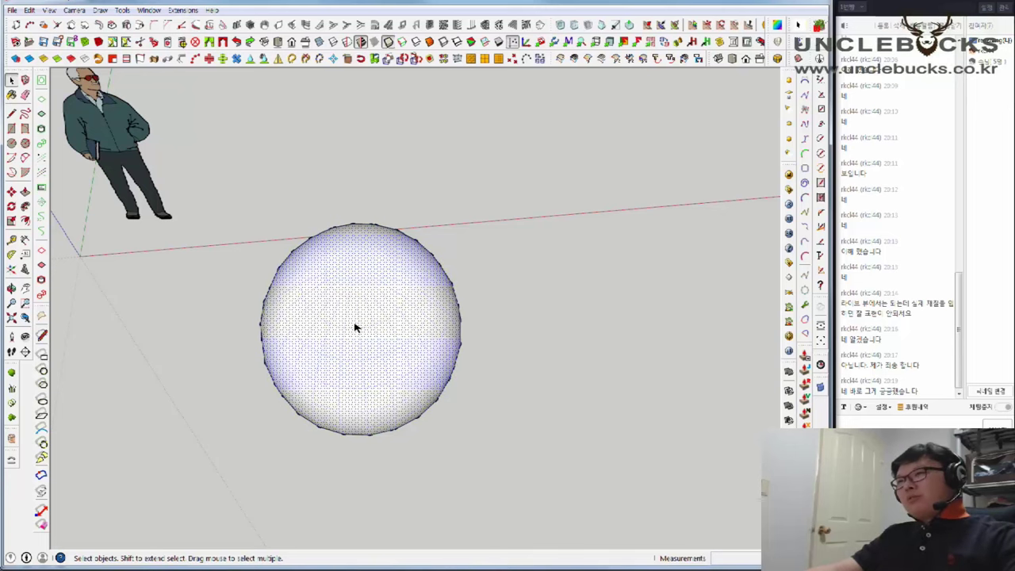
Turn the sphere into a group using Make Group from its context menu
right_click(354, 328)
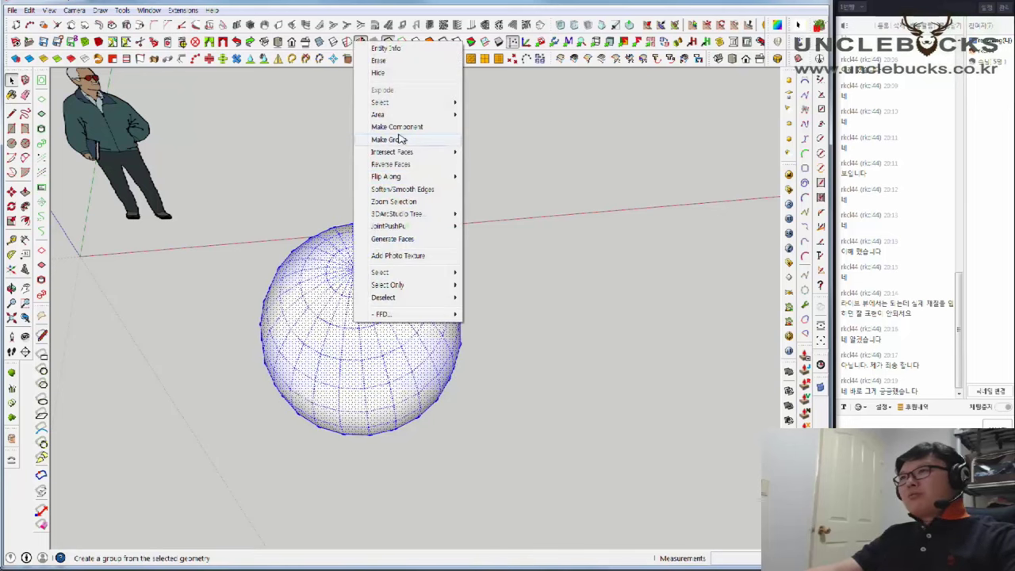
click(400, 139)
mouse_move(394, 323)
middle_down()
mouse_move(410, 410)
mouse_move(381, 460)
mouse_move(376, 417)
mouse_move(426, 454)
mouse_move(431, 442)
middle_up()
Move the sphere group upward so it floats above the ground beside the figure
key(m)
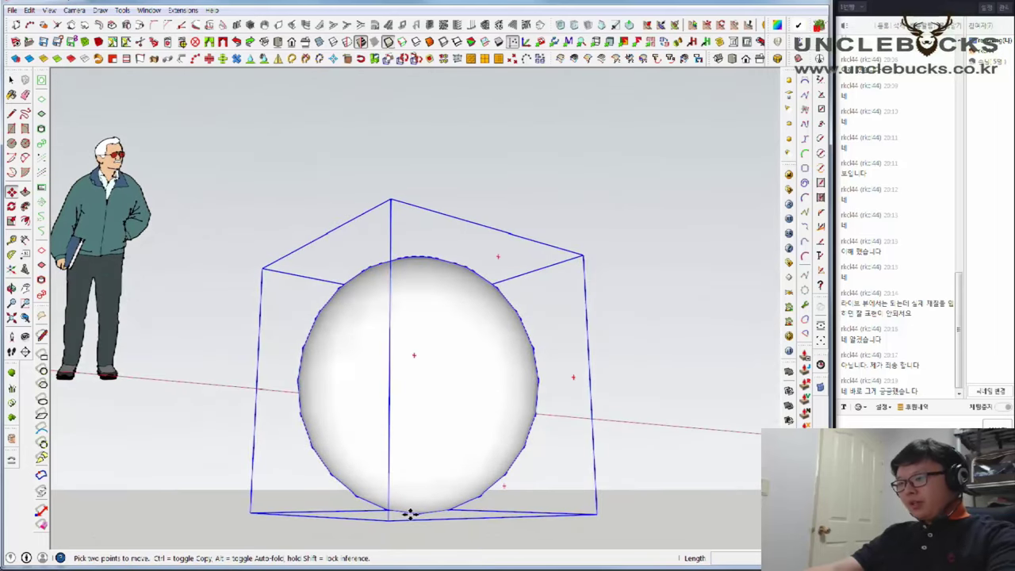
click(420, 514)
mouse_move(376, 374)
middle_down()
mouse_move(381, 426)
mouse_move(481, 295)
mouse_move(412, 399)
mouse_move(431, 335)
middle_up()
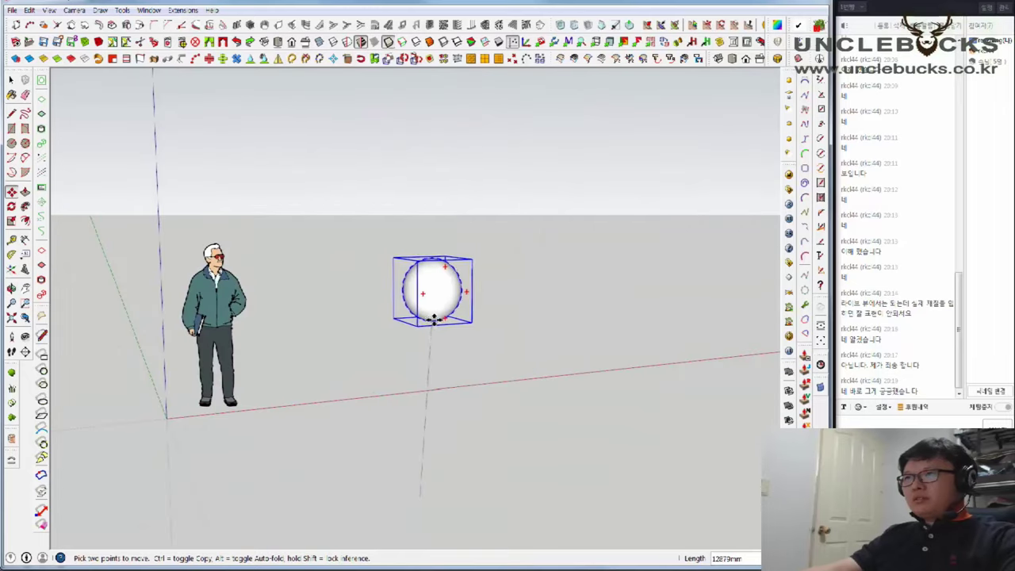
click(170, 415)
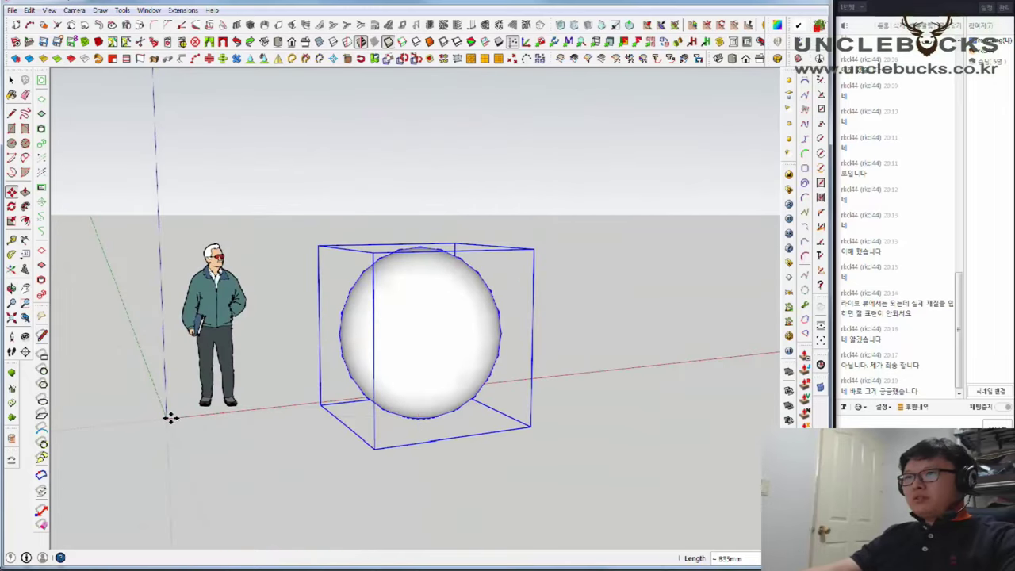
middle_drag(170, 415, 421, 418)
key(space)
click(566, 407)
scroll(358, 199, up, 1)
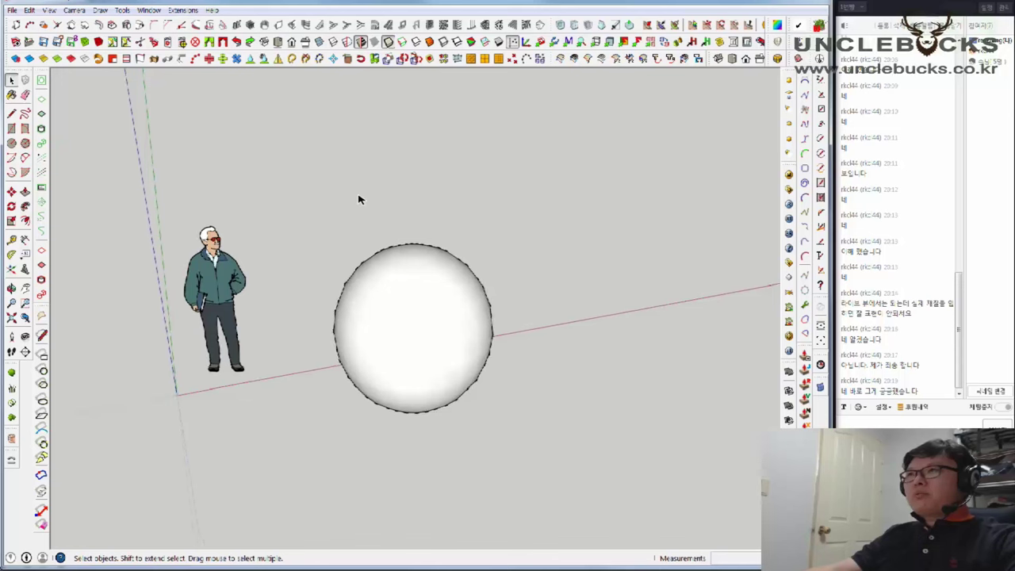
scroll(390, 199, up, 2)
Open and close the V-Ray material editor, then dismiss a menu list without choosing
scroll(390, 199, down, 1)
click(788, 174)
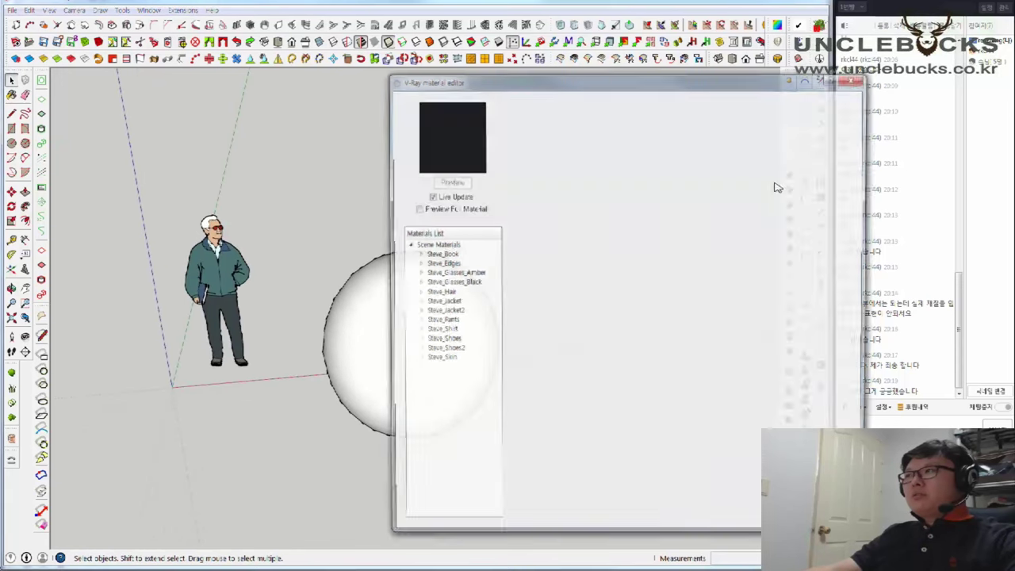
click(859, 79)
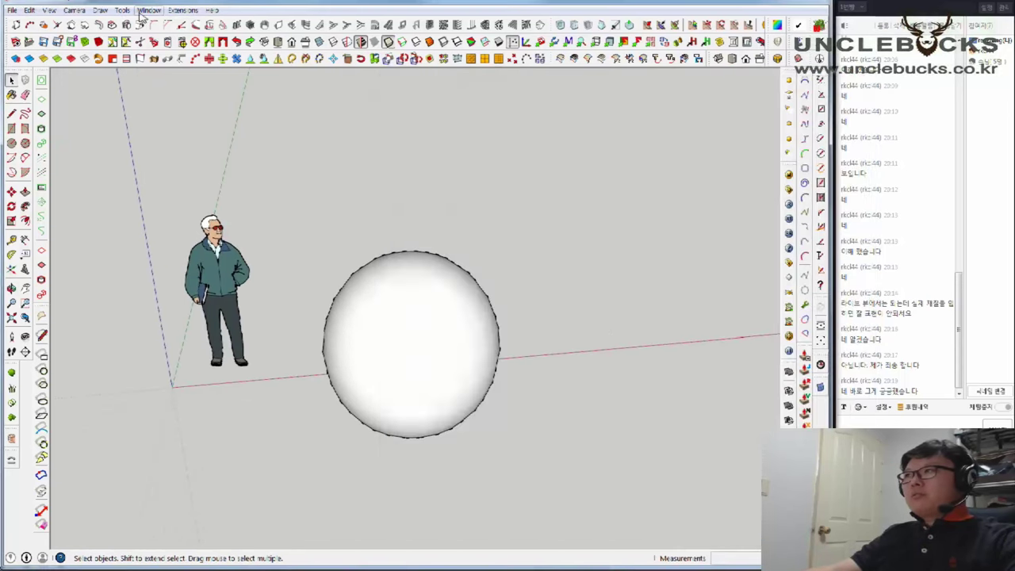
click(122, 9)
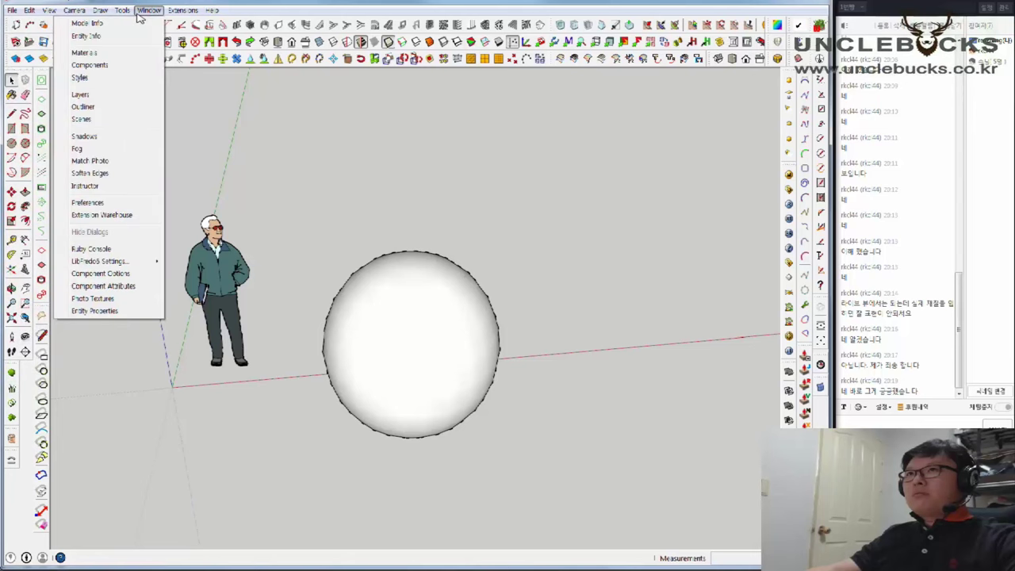
click(476, 190)
Paint the sphere with the grey Color_002 material and bring up its options in the V-Ray editor
key(b)
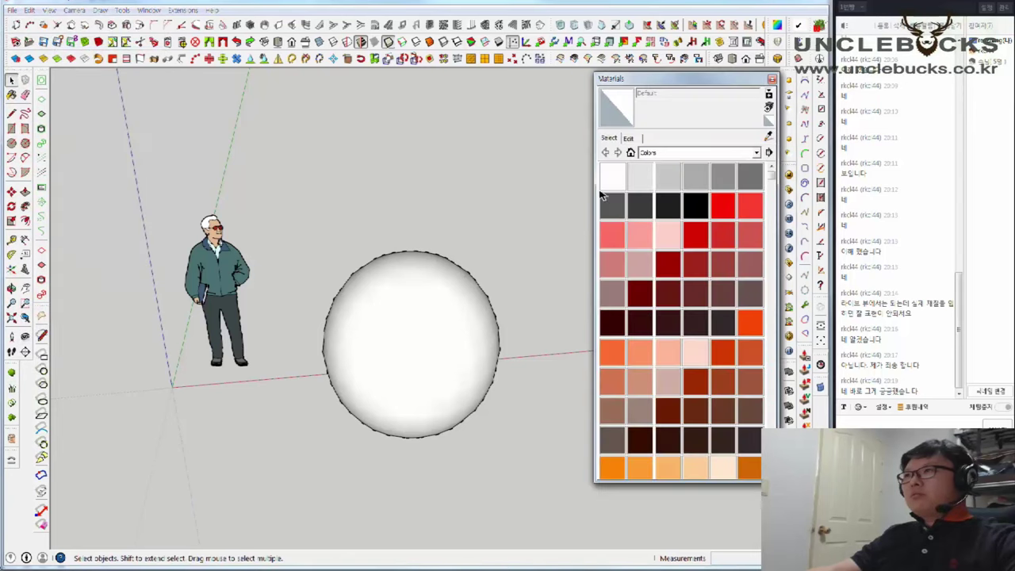
click(667, 176)
middle_drag(457, 301, 383, 93)
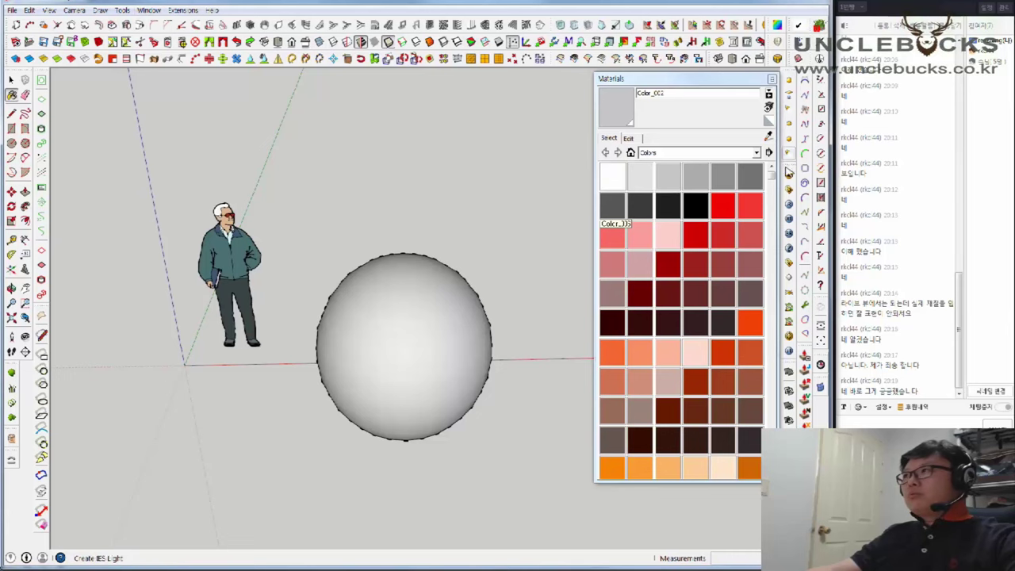
click(789, 174)
right_click(456, 255)
mouse_move(478, 262)
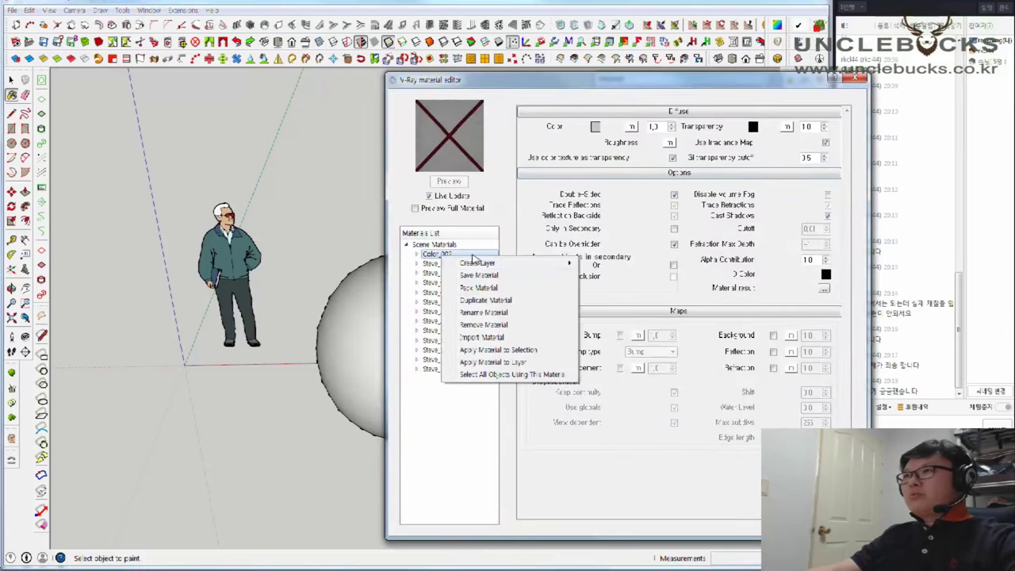
Add a reflection layer to Color_002 and set its reflection map to None, removing Fresnel
click(619, 280)
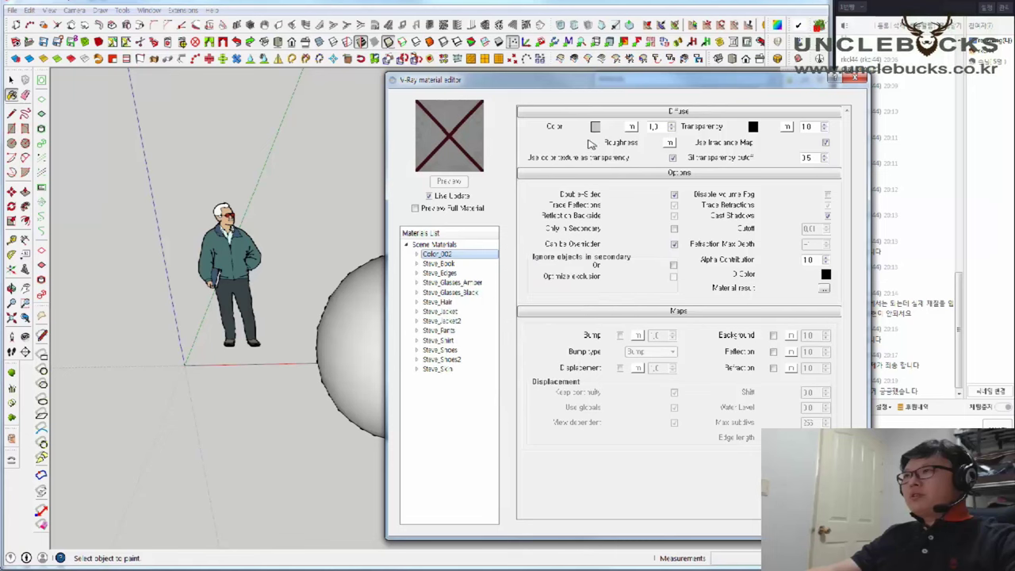
click(618, 139)
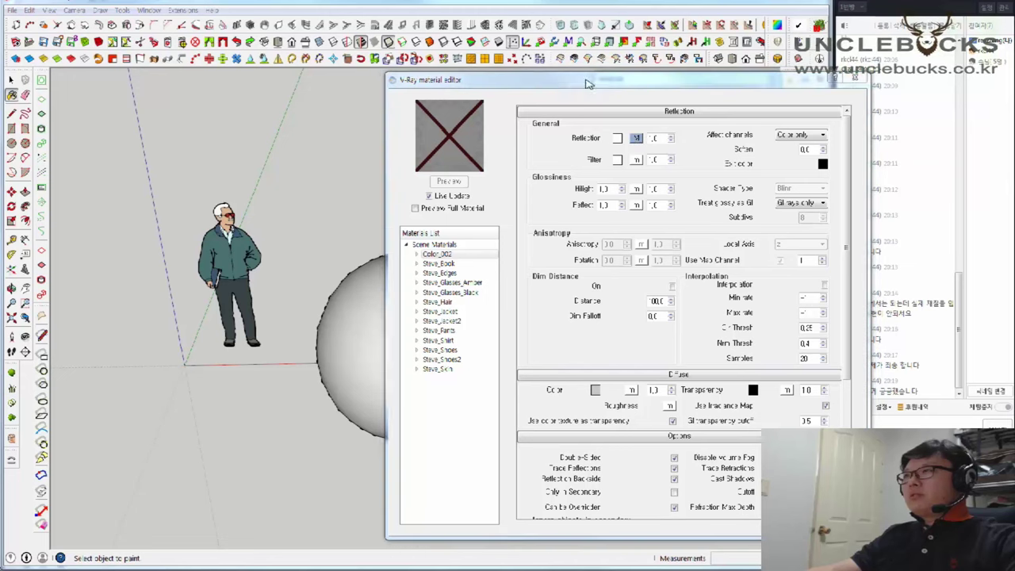
click(594, 194)
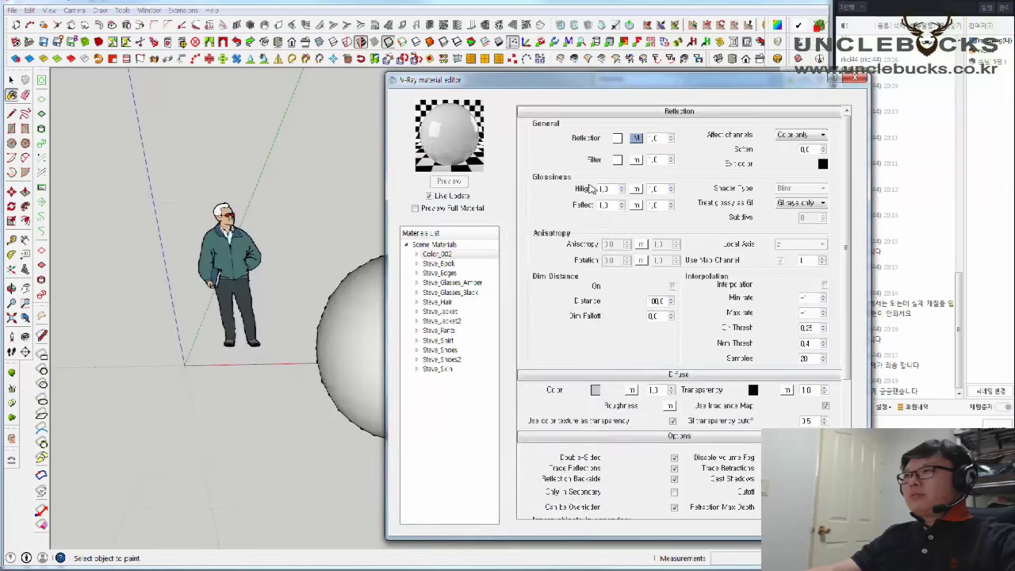
click(636, 139)
click(222, 321)
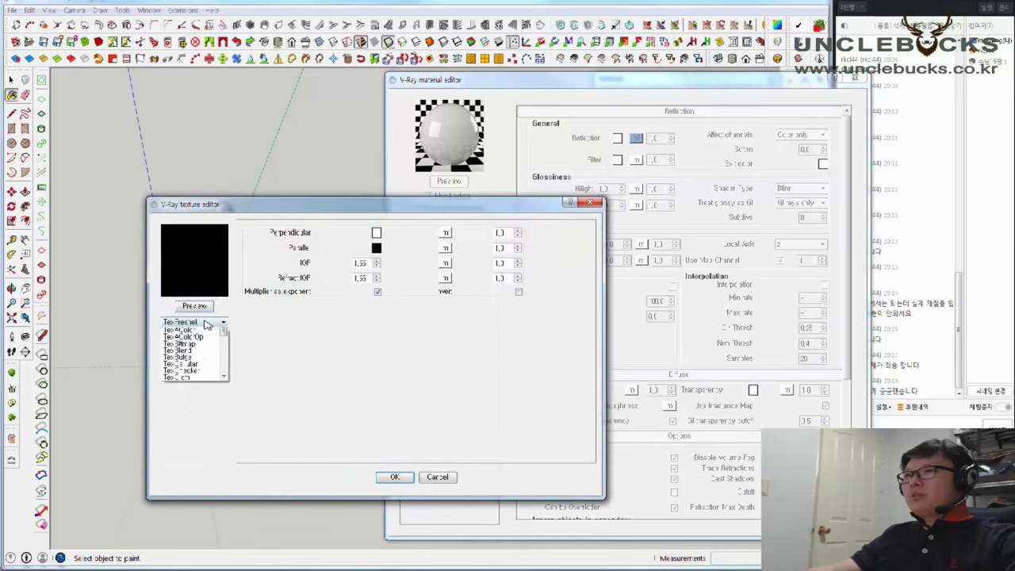
click(171, 331)
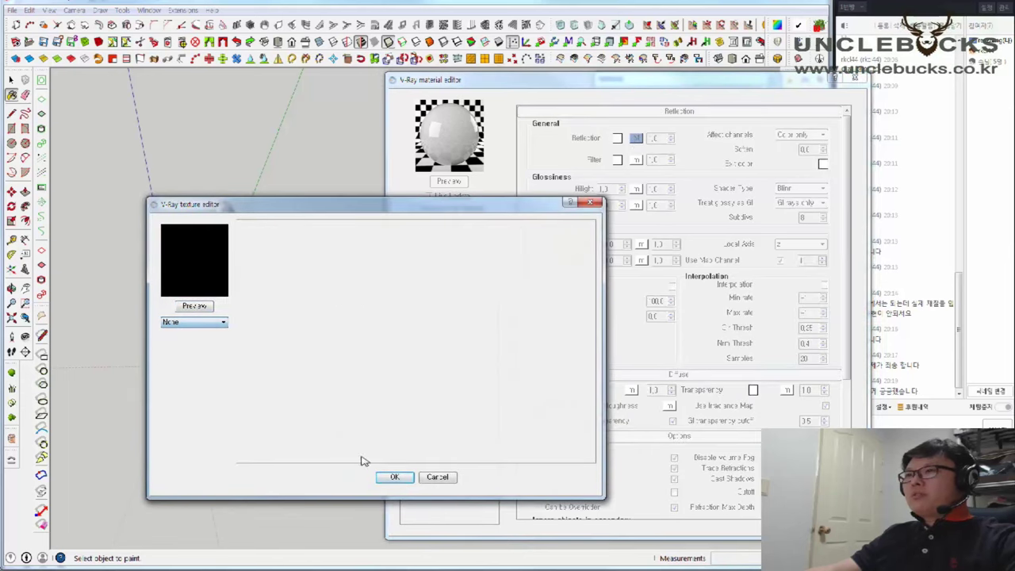
click(394, 477)
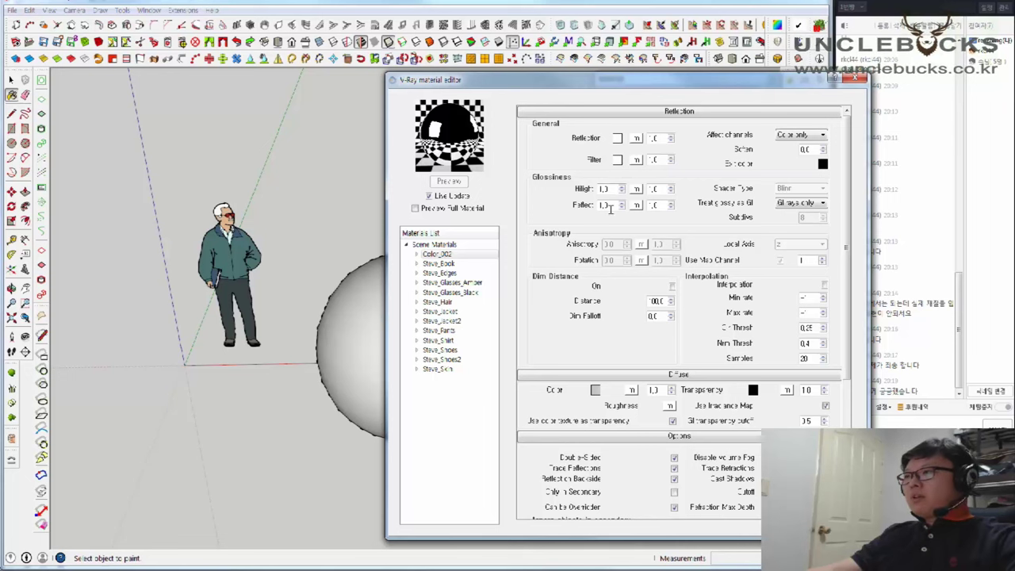
Set reflect glossiness to 0.55 and subdivs to 36, then close the material editor
text(0.55)
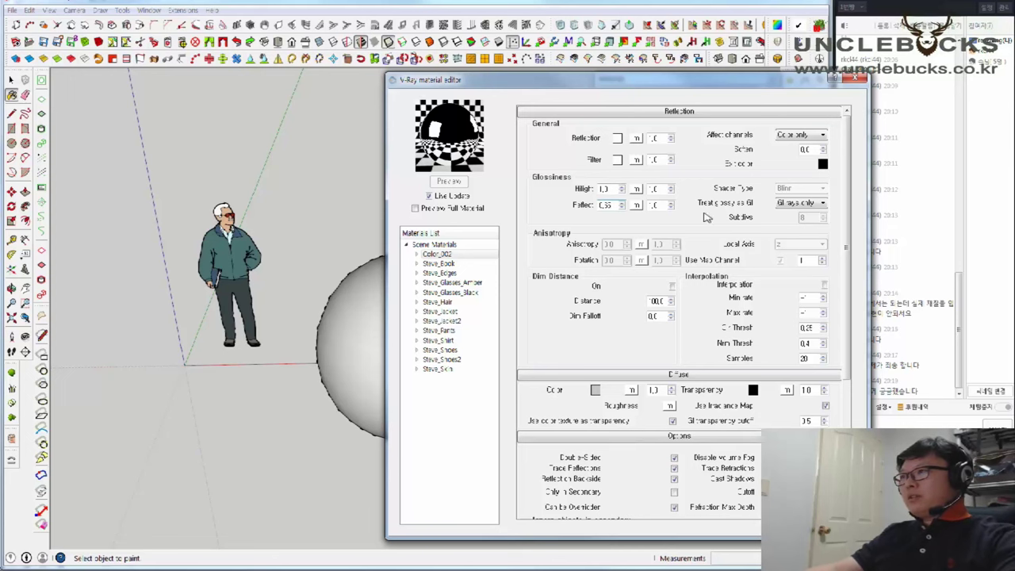
click(669, 198)
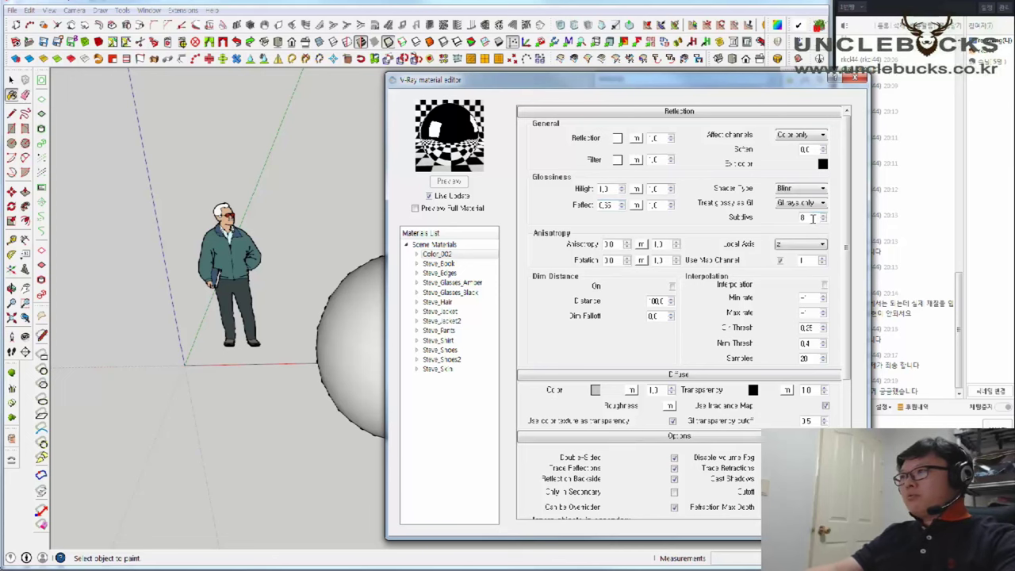
text(36)
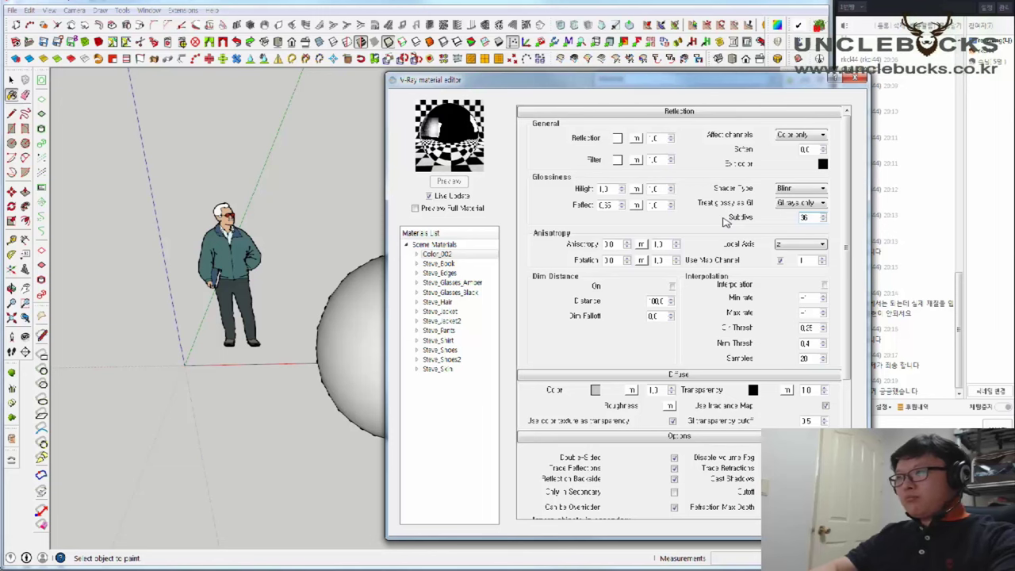
key(Return)
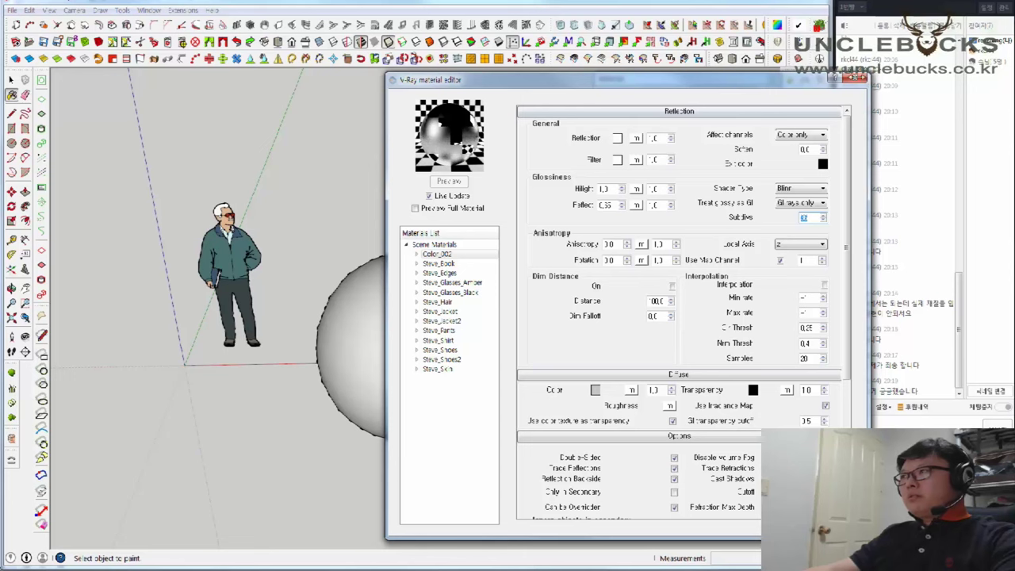
click(860, 81)
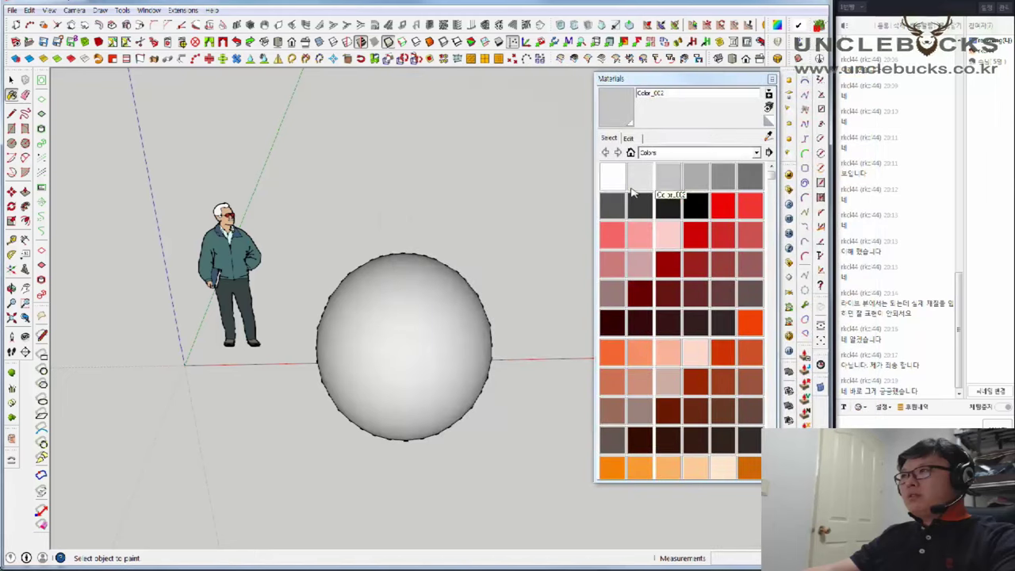
Set the V-Ray colour mapping type to Exponential in the render options
click(789, 188)
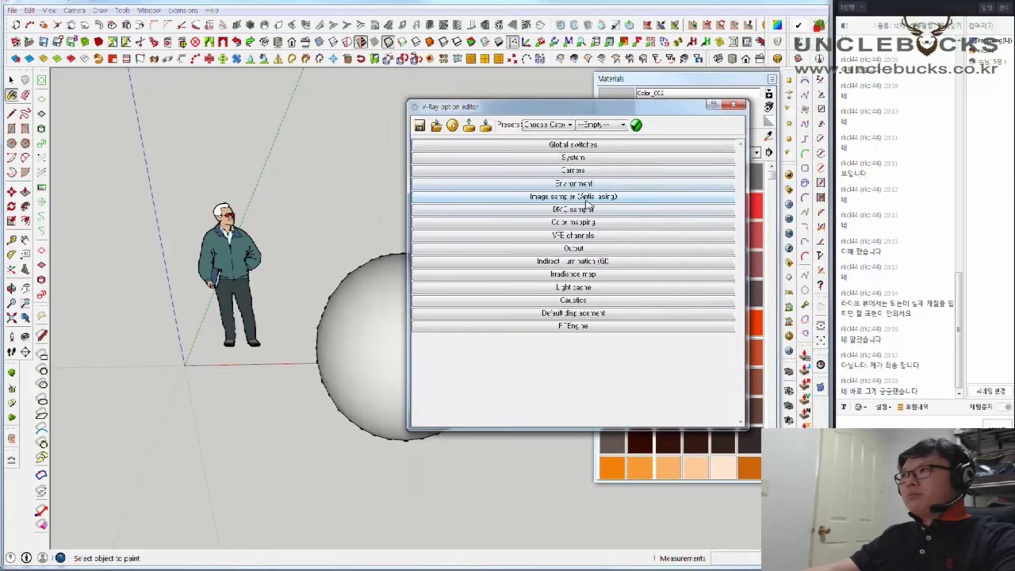
click(581, 186)
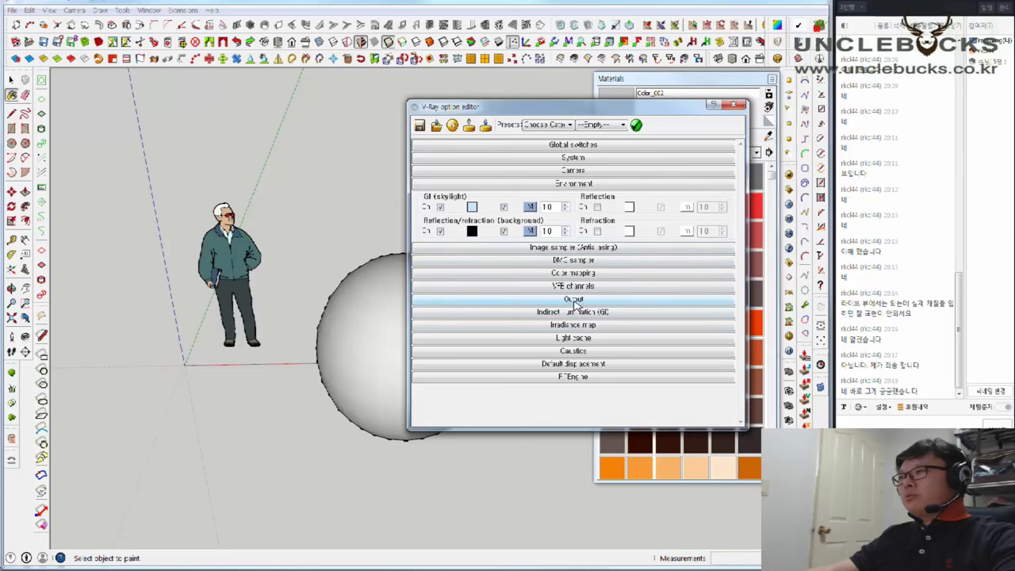
click(574, 301)
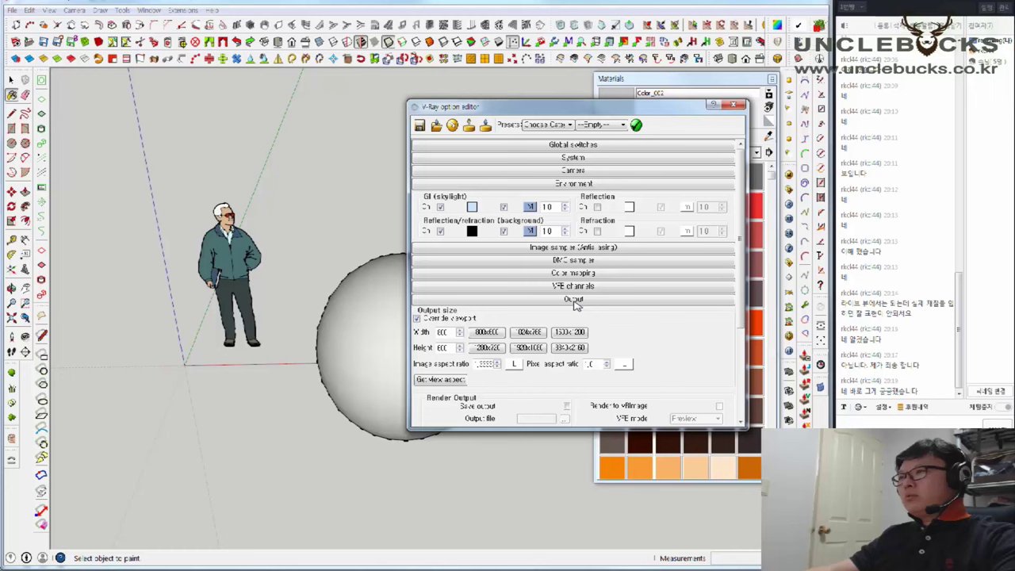
click(574, 302)
click(577, 274)
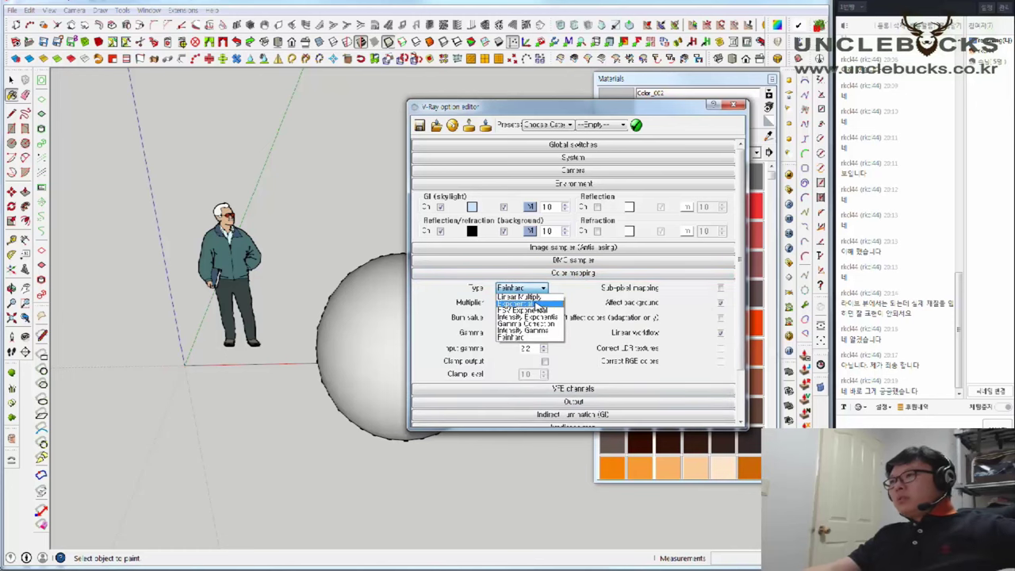
click(551, 303)
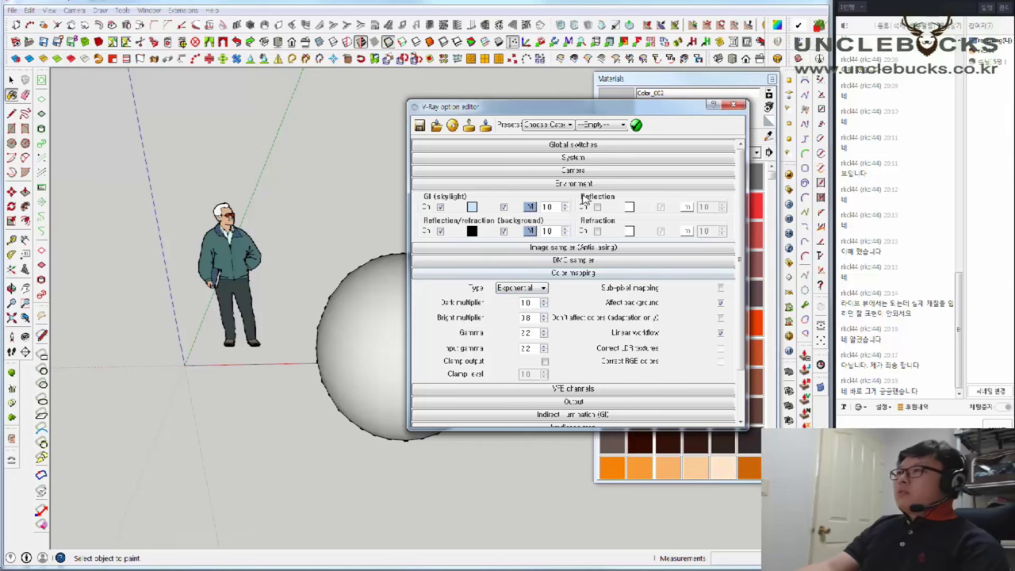
click(578, 171)
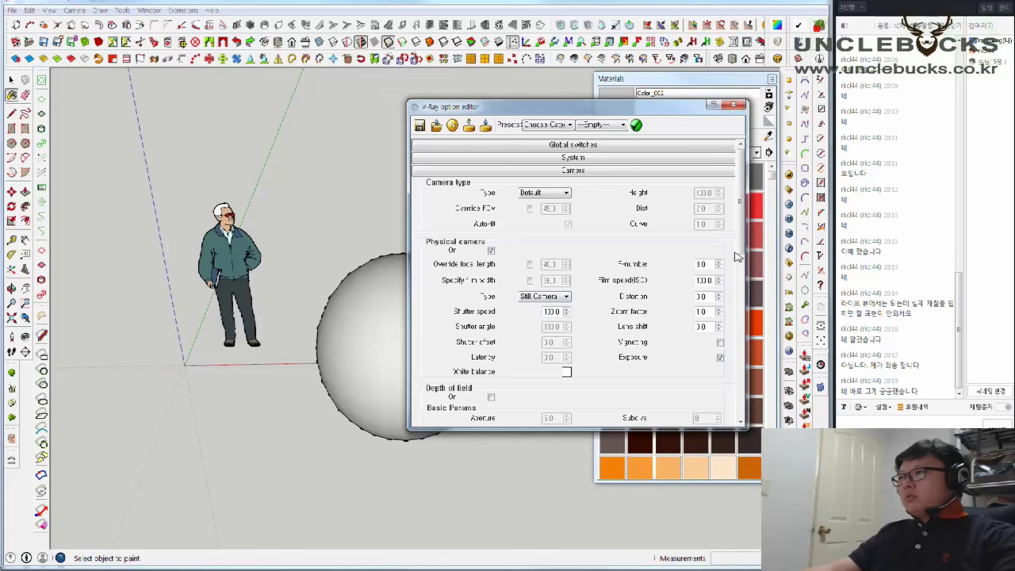
mouse_move(744, 245)
mouse_down()
mouse_move(740, 390)
mouse_move(741, 333)
mouse_up()
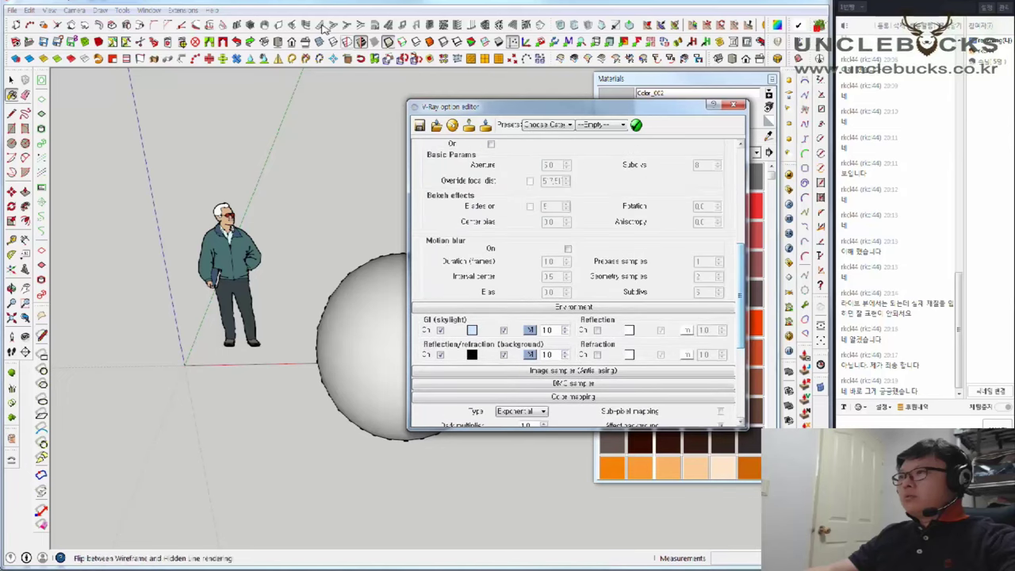
Review the Shadow Settings, then start the V-Ray render of the sphere and figure
click(149, 10)
click(94, 136)
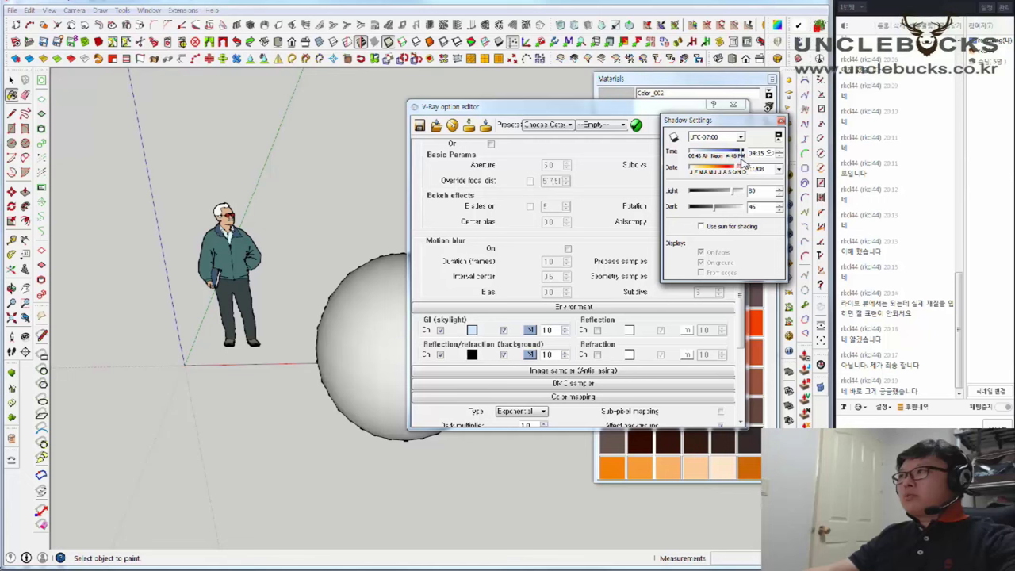
click(780, 121)
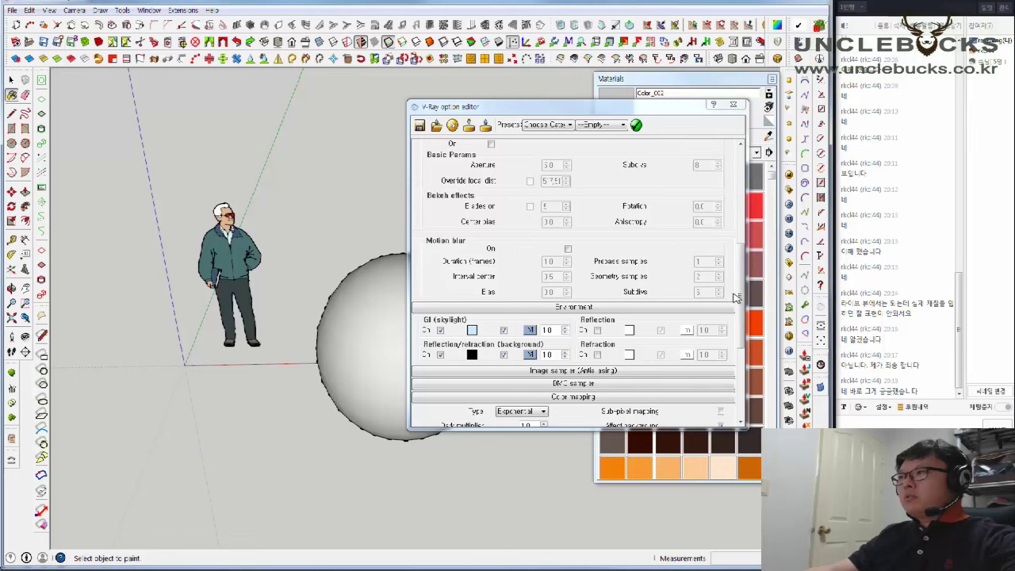
scroll(736, 295, down, 5)
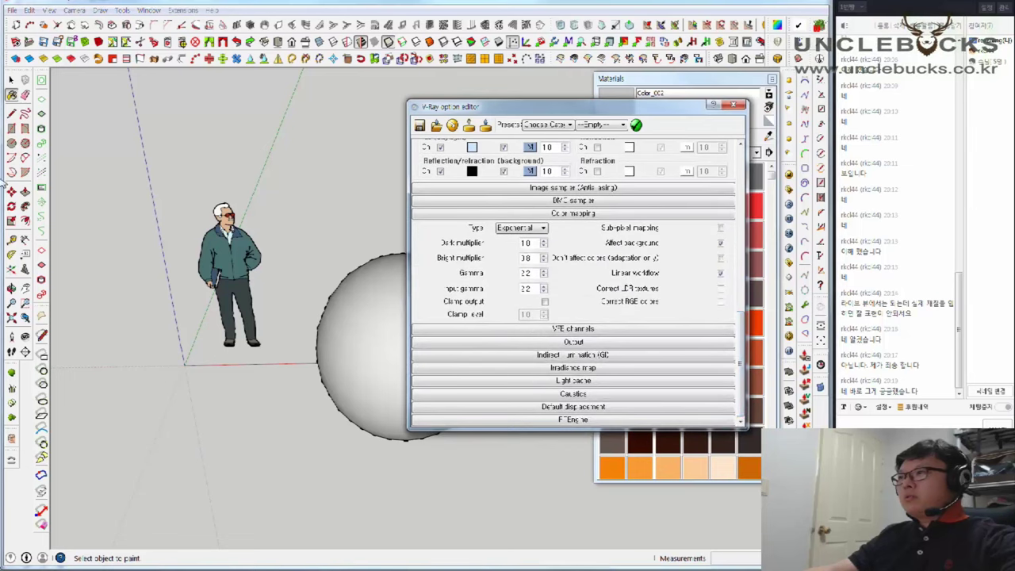
click(12, 80)
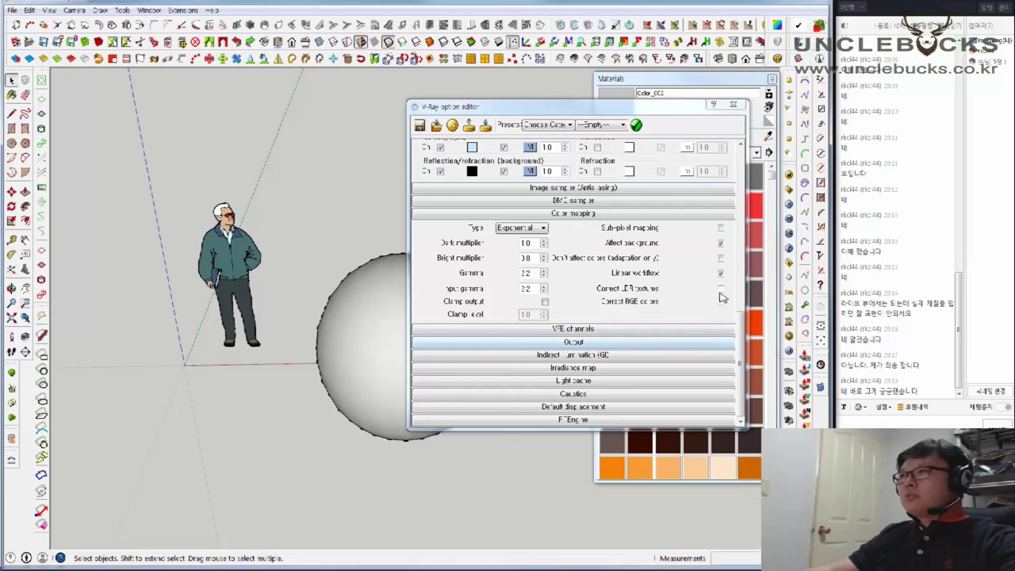
click(789, 204)
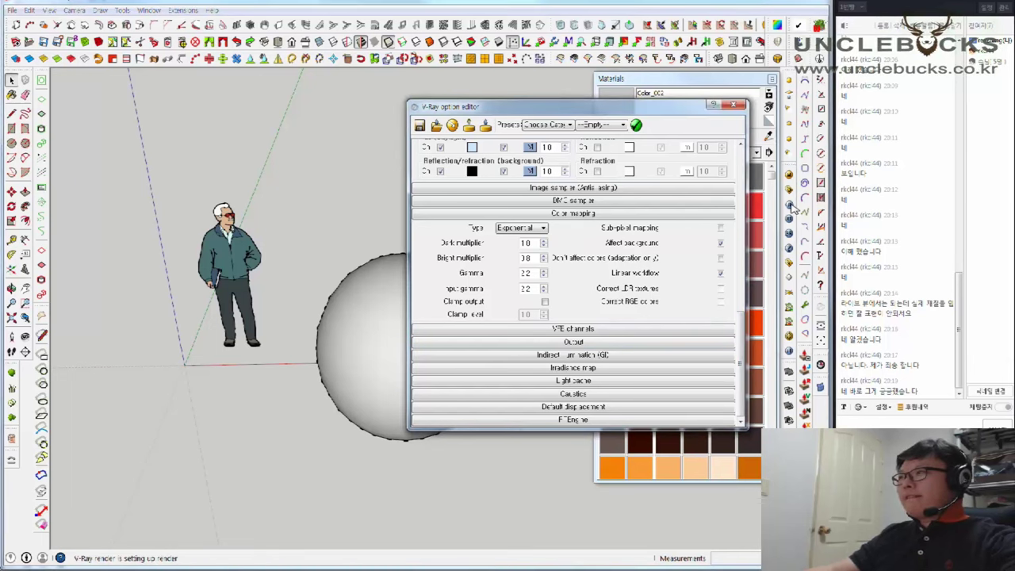
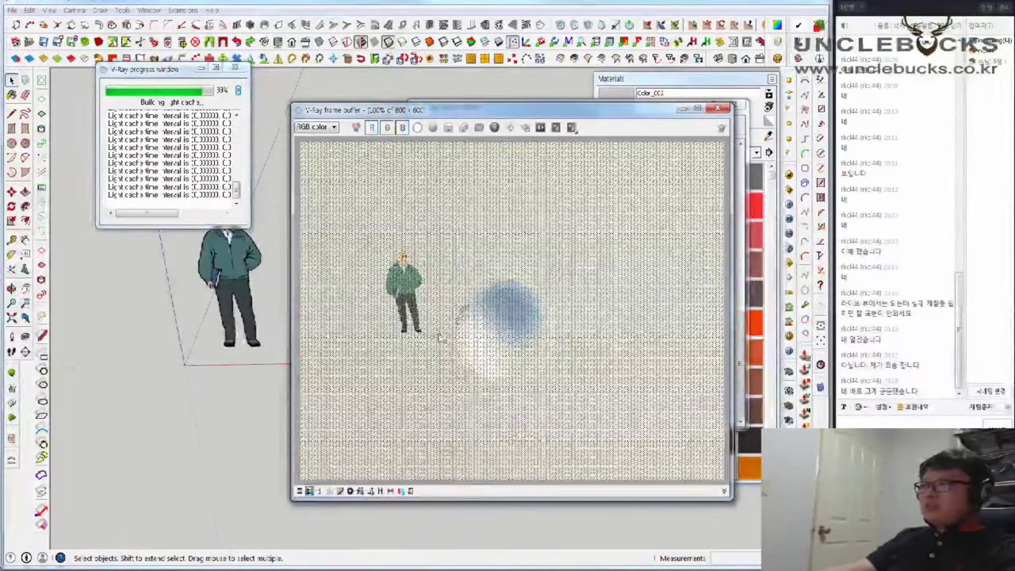
Abort the noisy sphere and figure test render and close the V-Ray frame buffer
scroll(493, 350, up, 1)
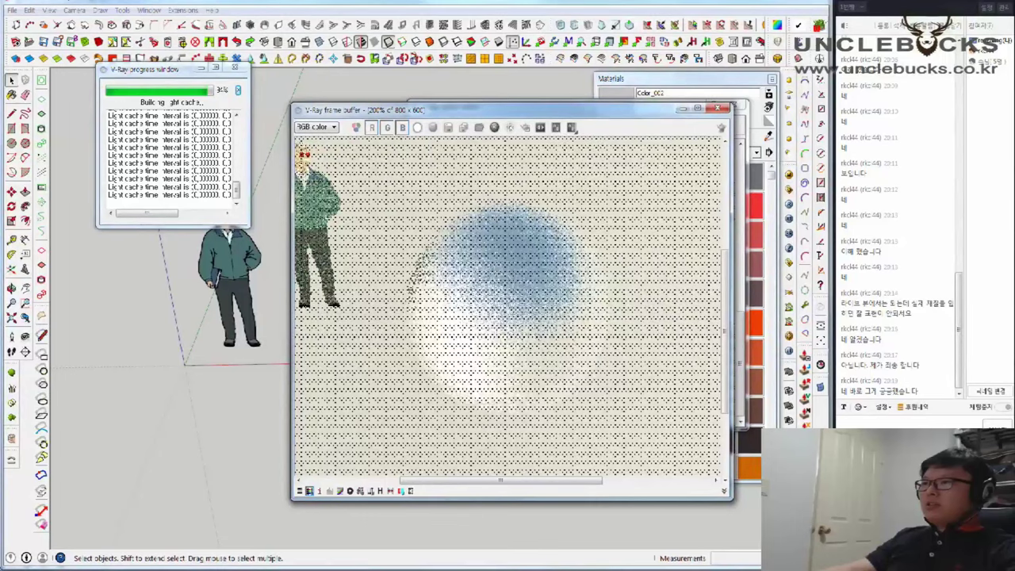
click(290, 527)
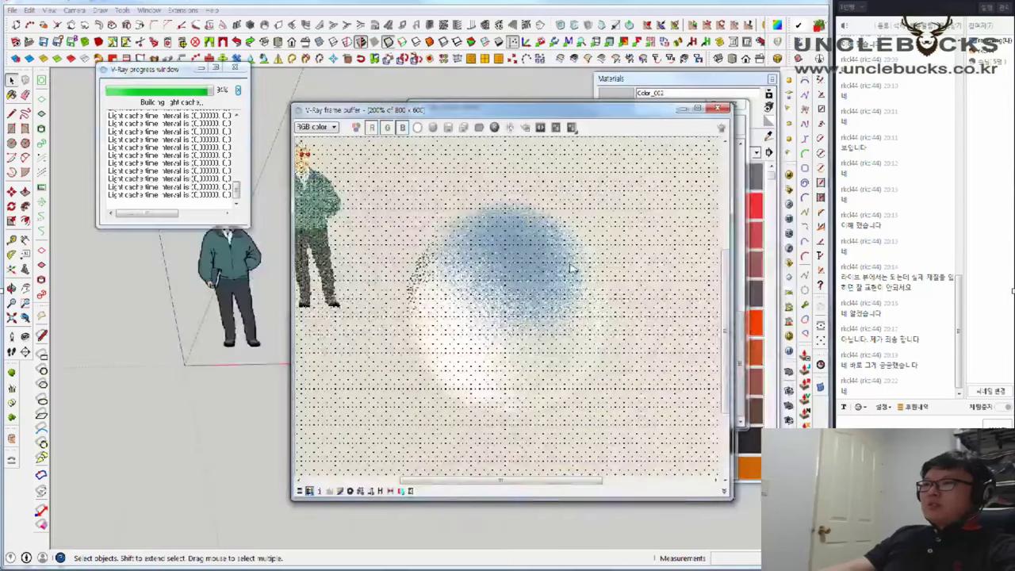
click(715, 110)
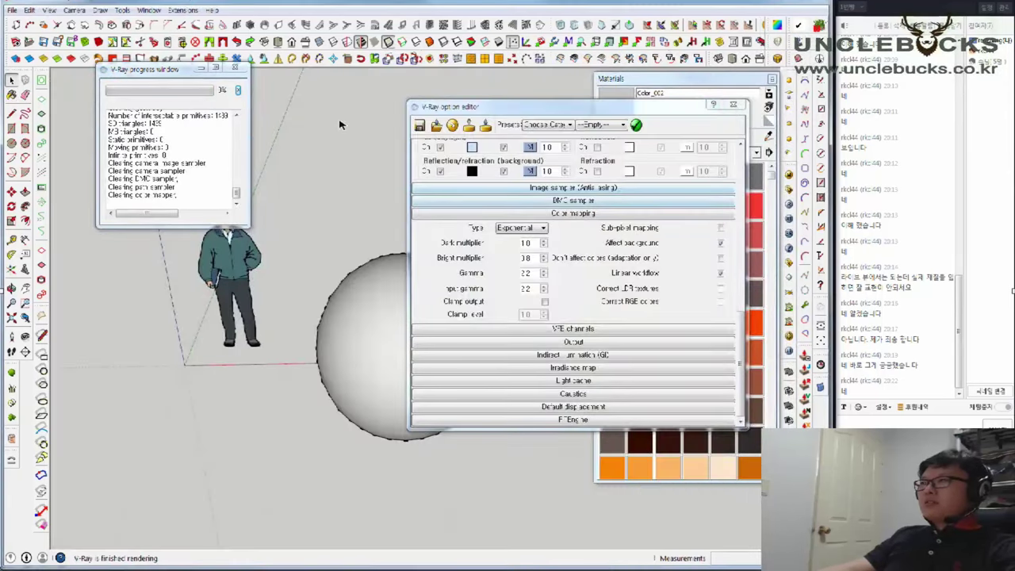
Clear the progress log and panels aside, then open the TexSky background environment's texture editor
click(235, 68)
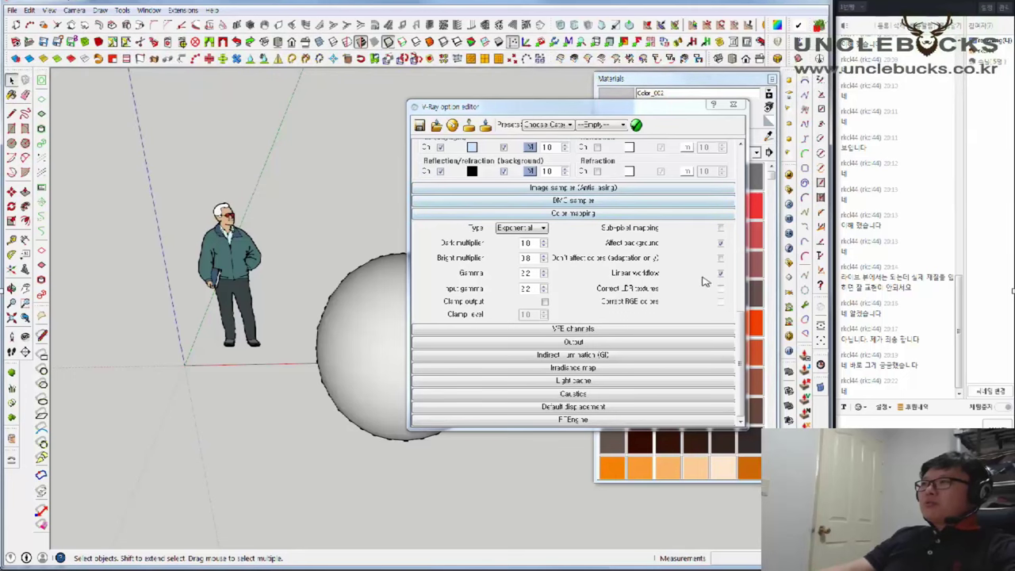
scroll(743, 352, up, 5)
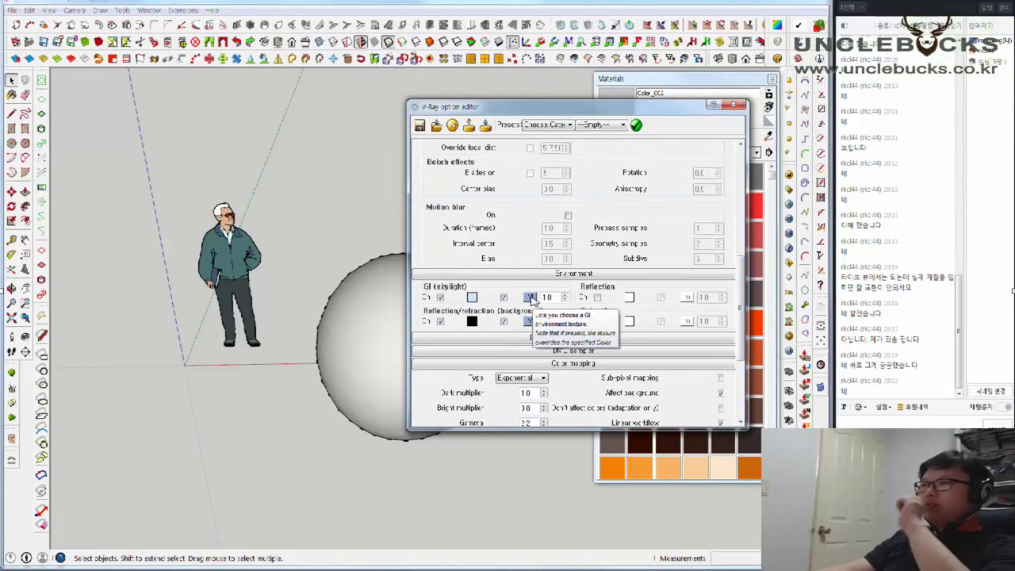
mouse_move(788, 238)
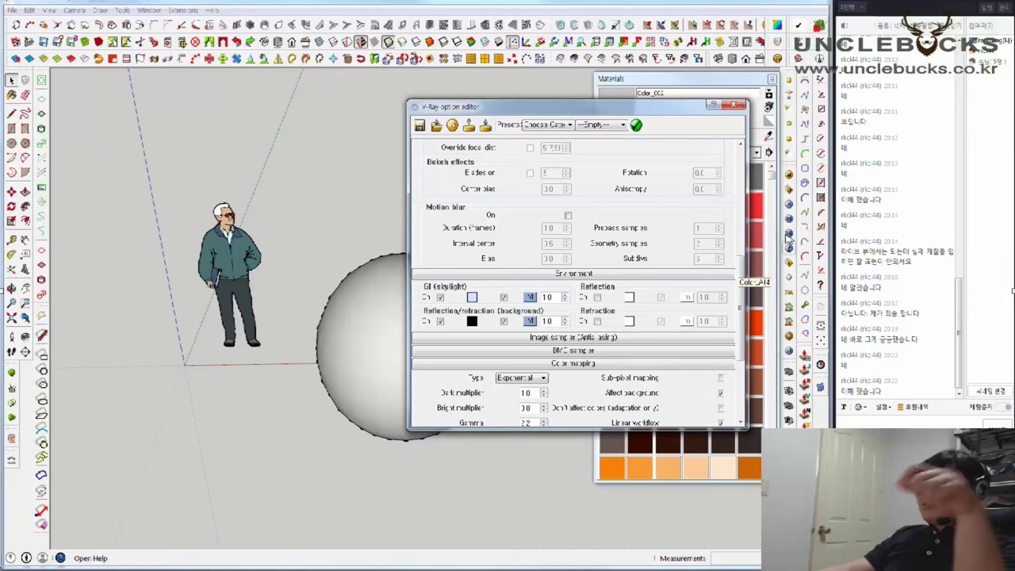
drag(680, 115, 382, 92)
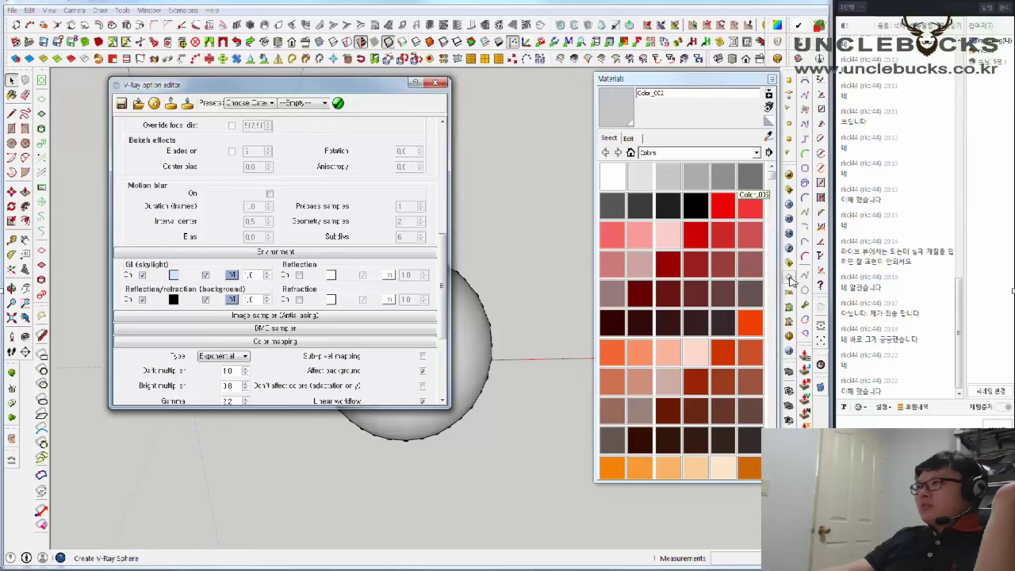
drag(711, 85, 651, 84)
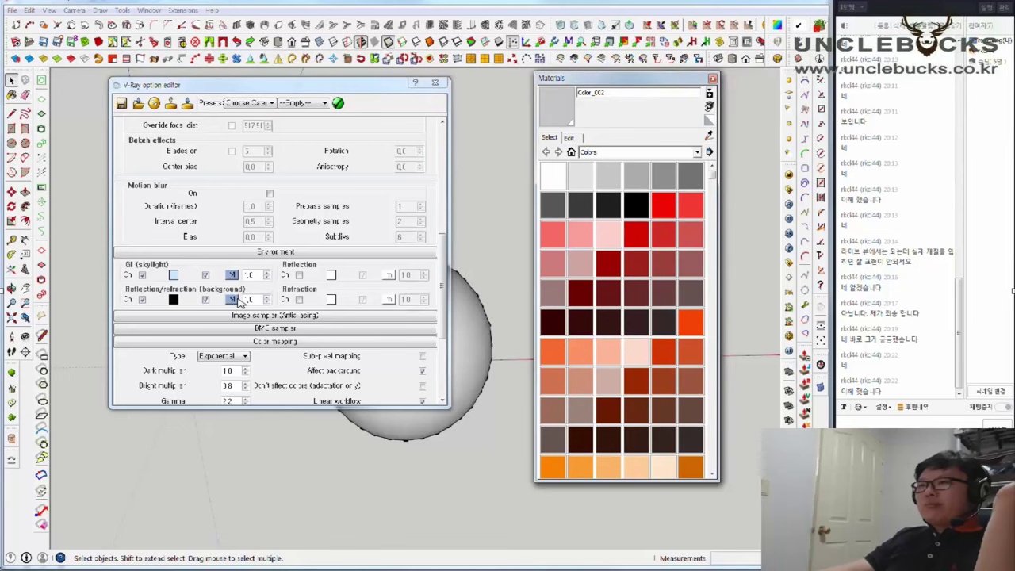
click(237, 301)
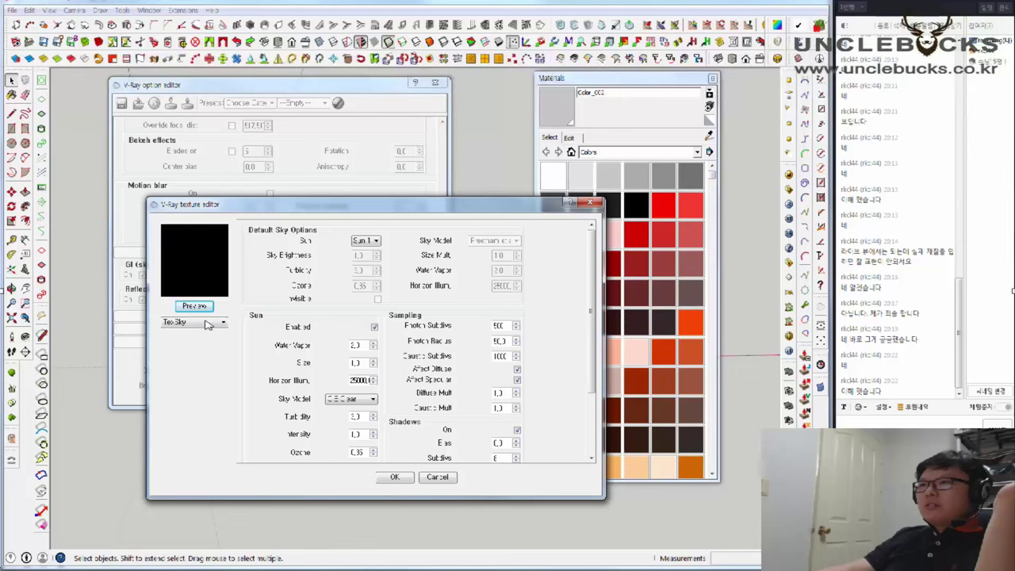
Switch the background texture to TexBitmap with vizPeople_non_commercial_hdr_v1_09.hdr and preview it
click(207, 324)
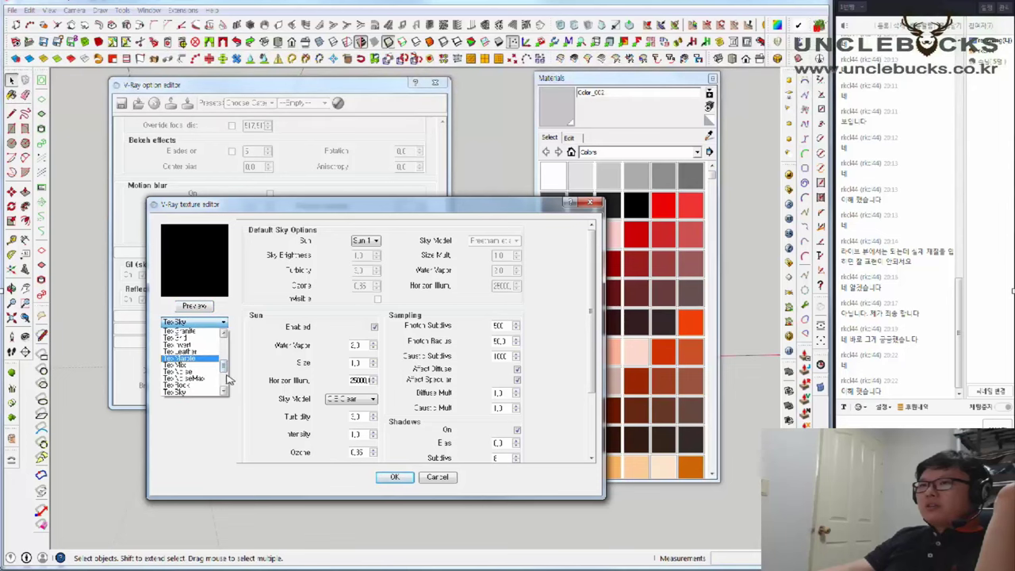
click(198, 365)
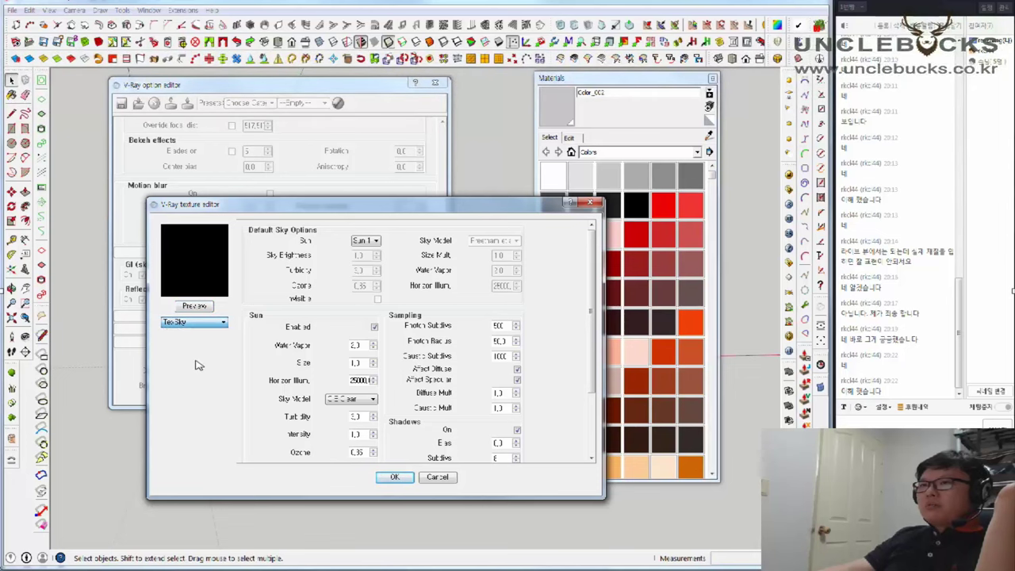
scroll(208, 315, down, 1)
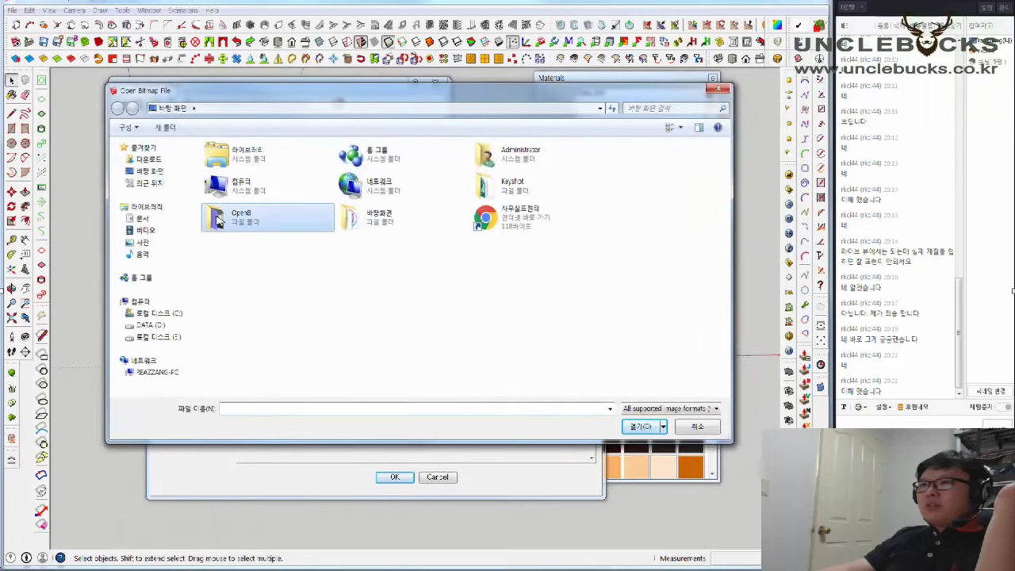
double_click(226, 219)
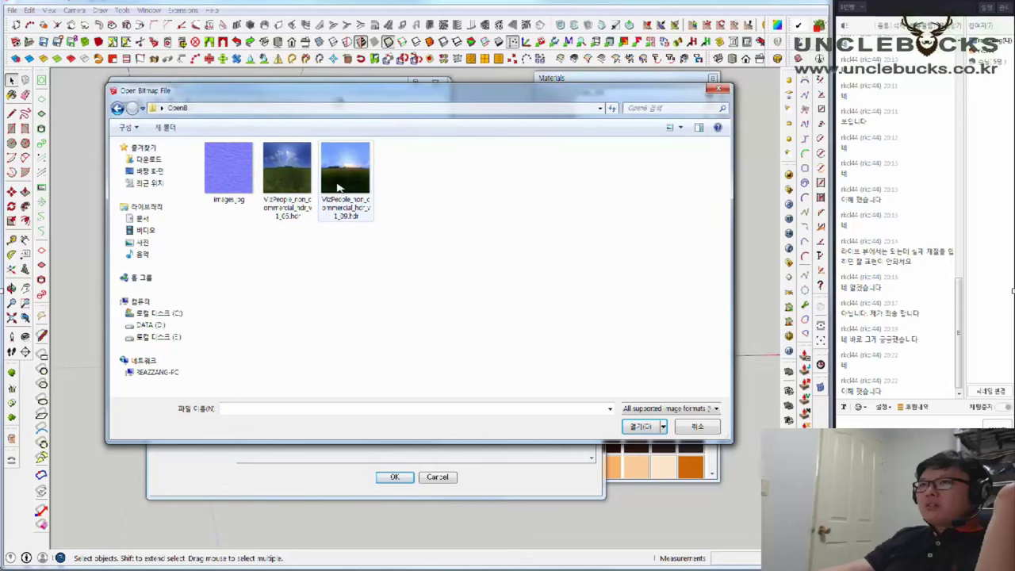
click(300, 197)
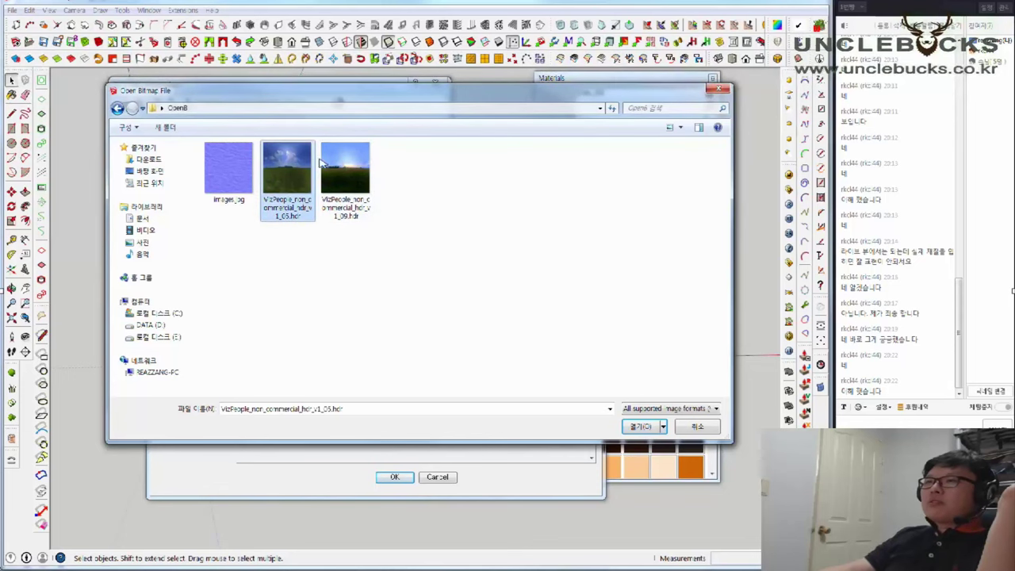
click(349, 171)
click(394, 479)
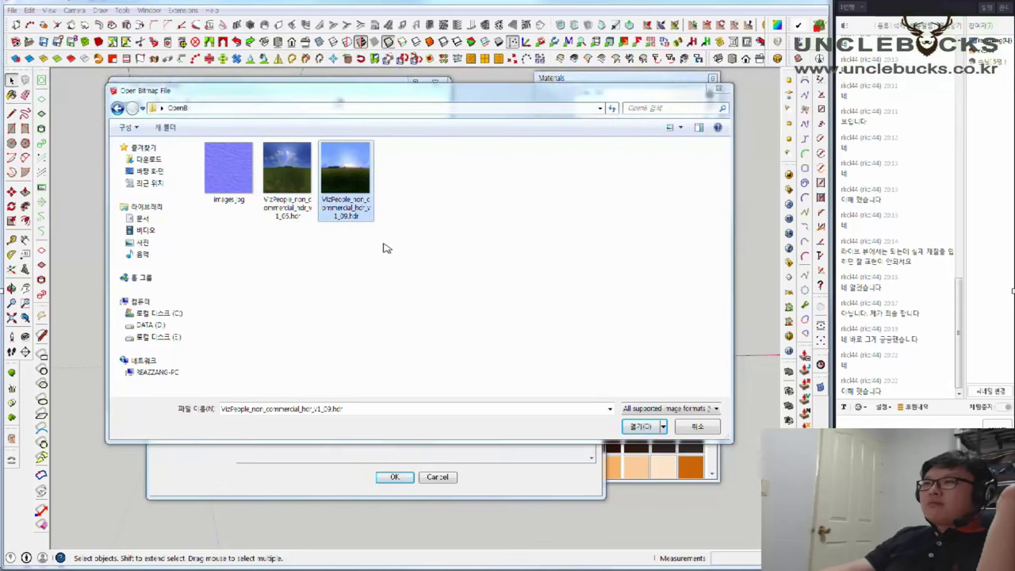
click(642, 427)
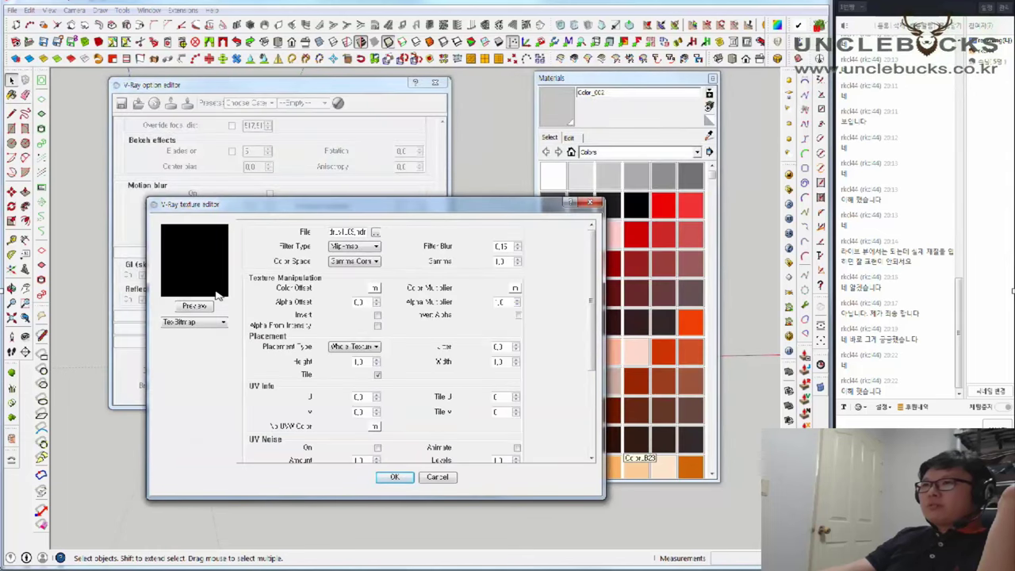
click(189, 309)
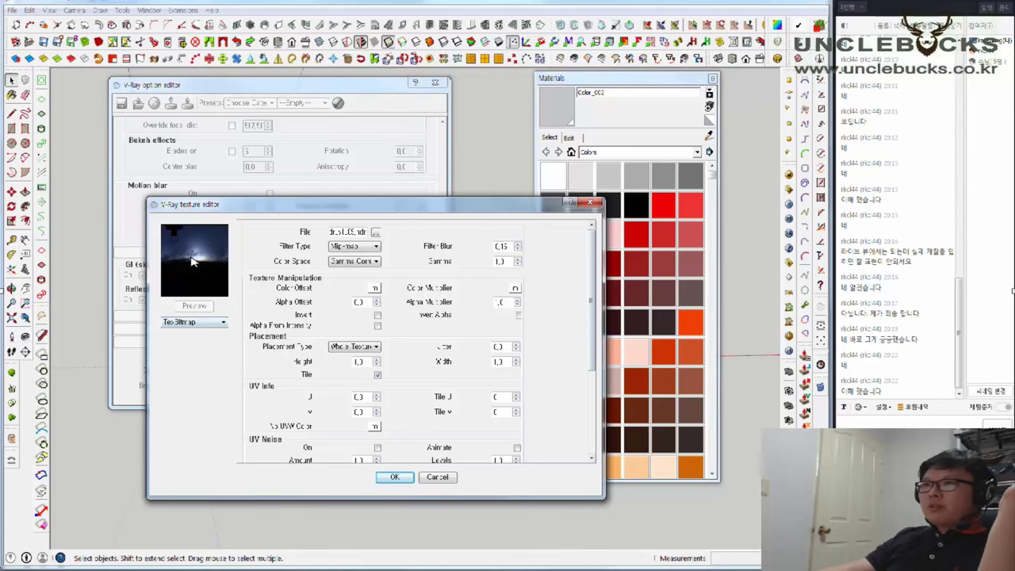
Map the HDR with UVWGenEnvironment at Gamma 3.0, refresh the preview, and view the gallery render
scroll(198, 266, down, 5)
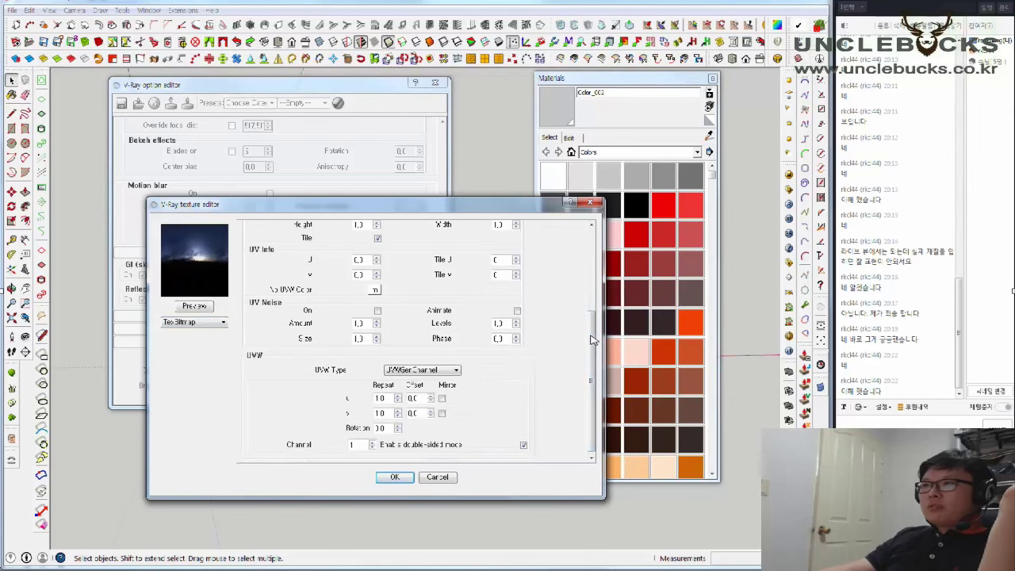
click(411, 369)
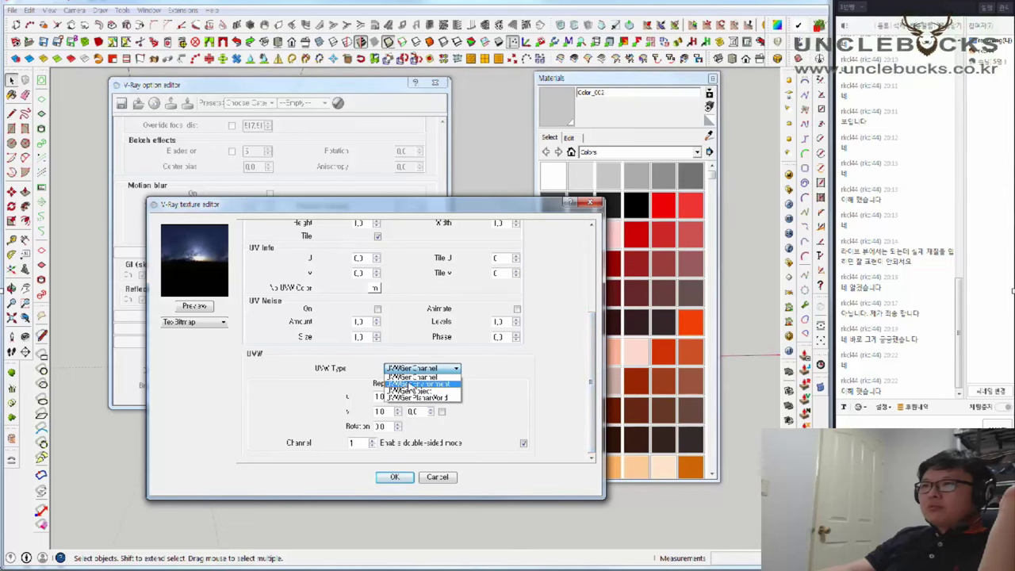
click(416, 385)
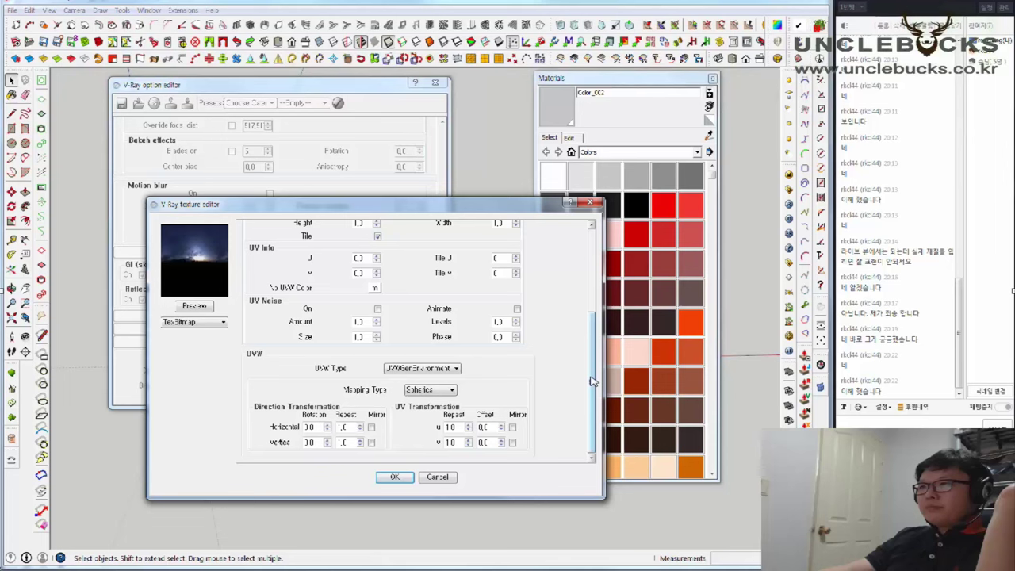
drag(590, 381, 600, 297)
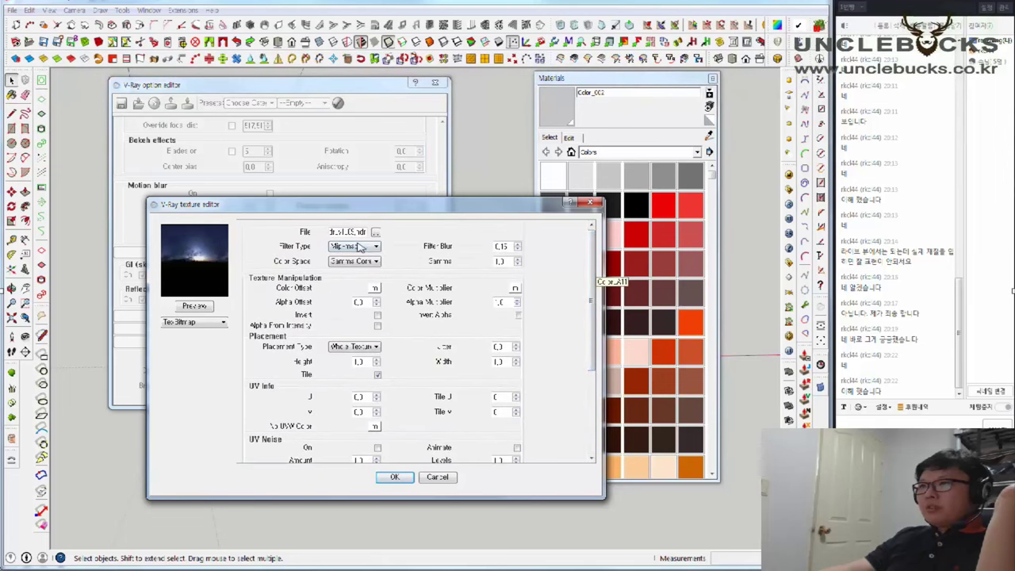
double_click(503, 262)
text(3)
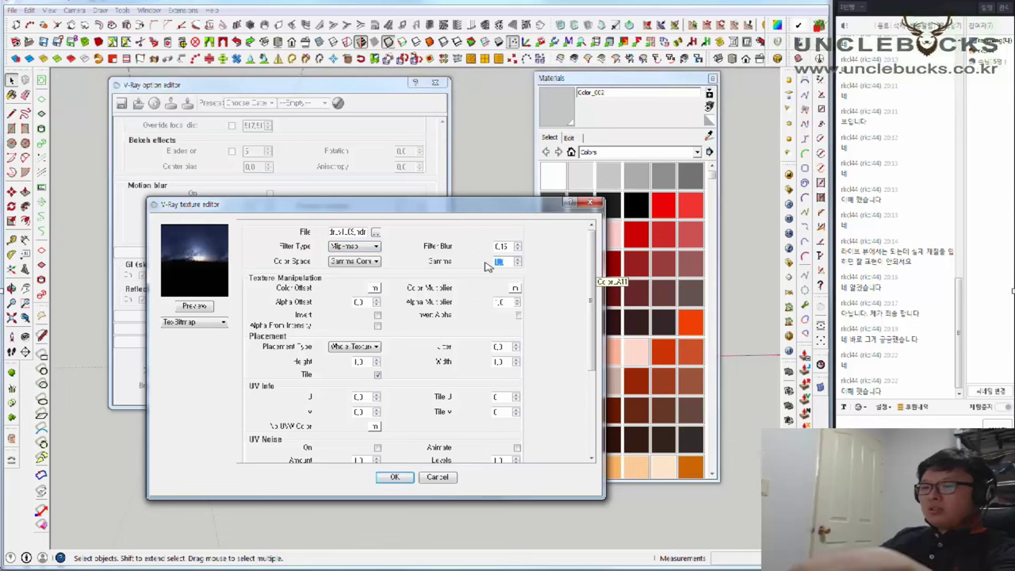
click(513, 248)
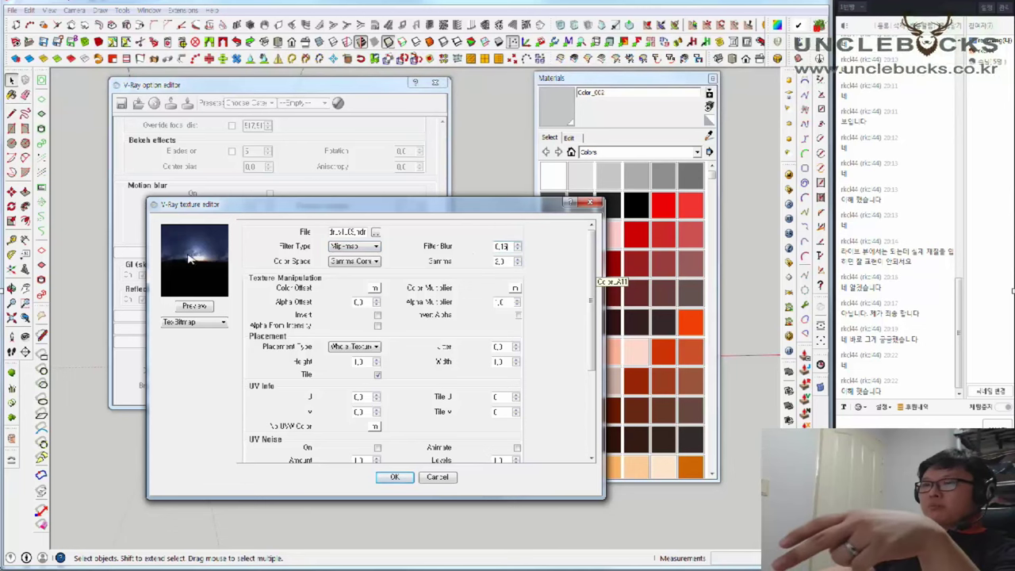
click(198, 306)
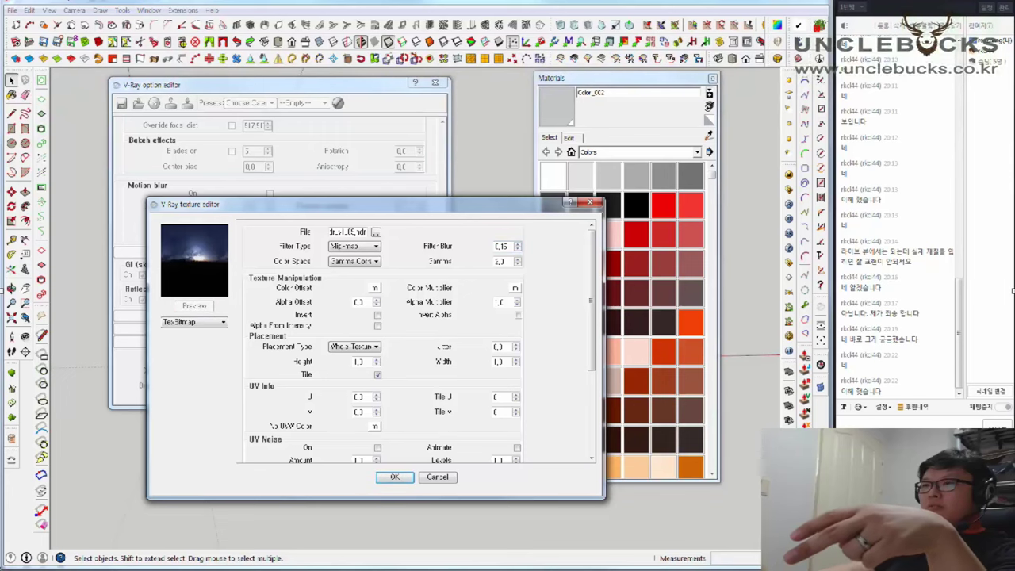
click(283, 530)
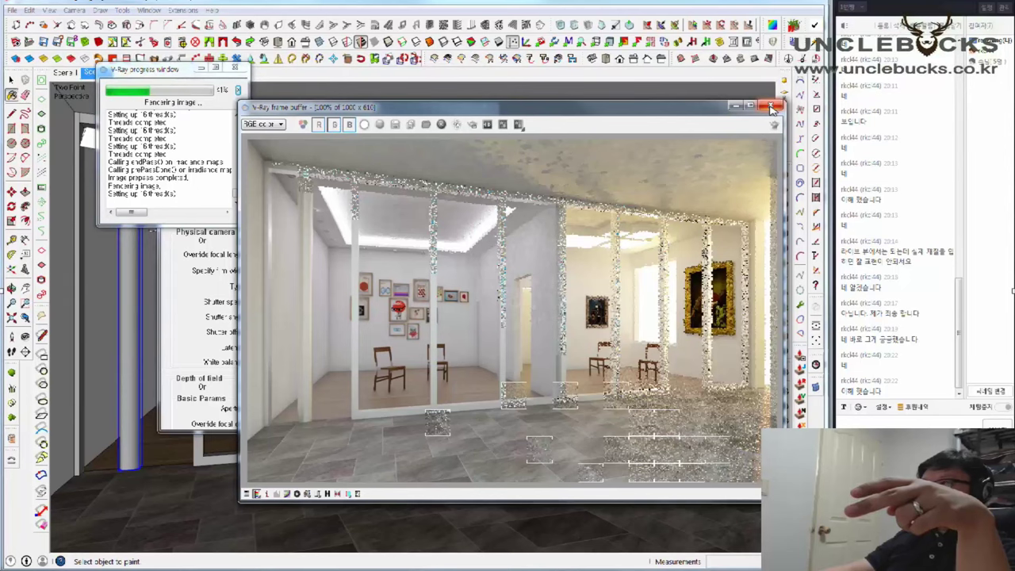
Close the gallery's finished render and progress log, then return to the untitled sphere file
click(772, 107)
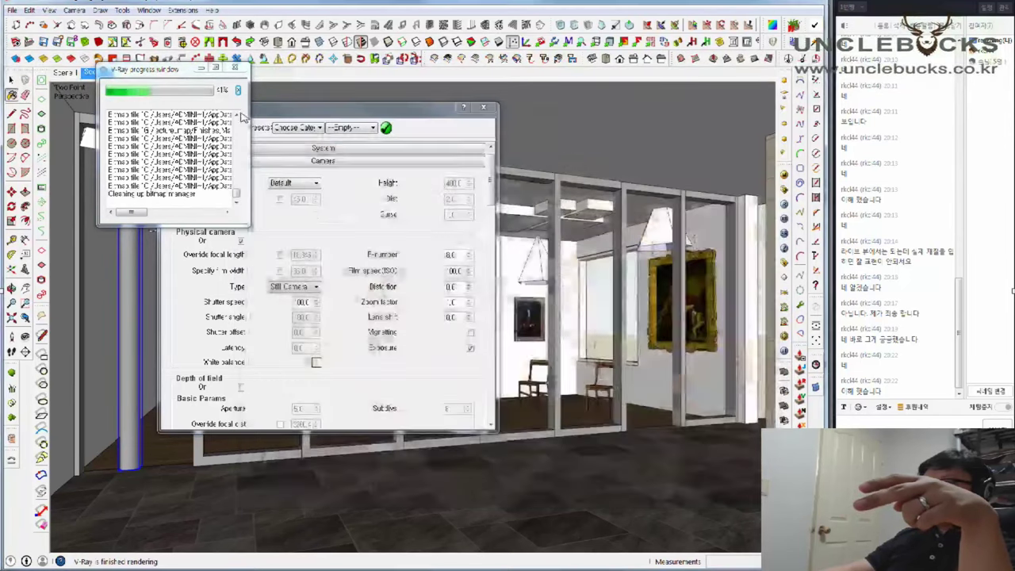
click(230, 71)
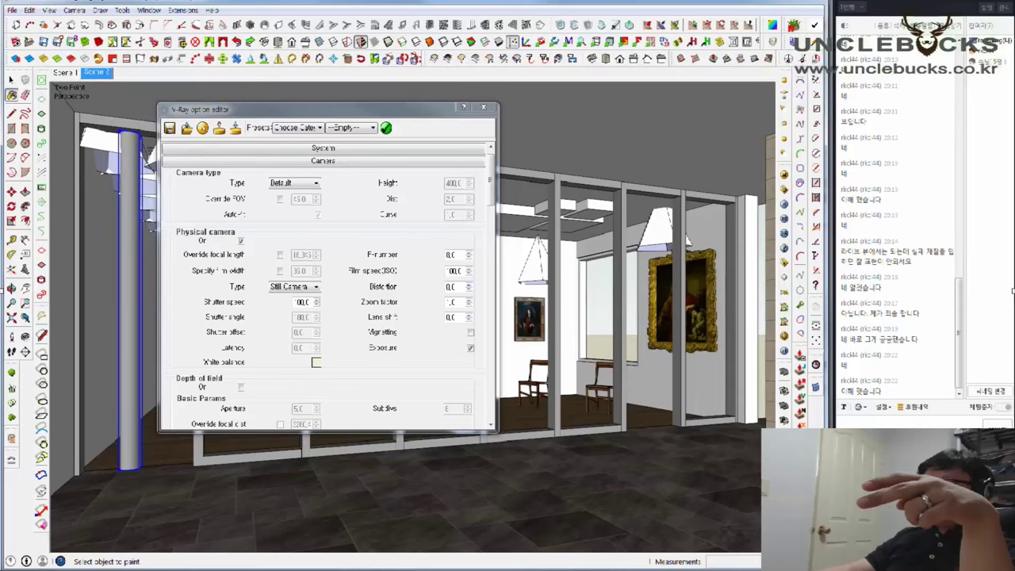
click(398, 519)
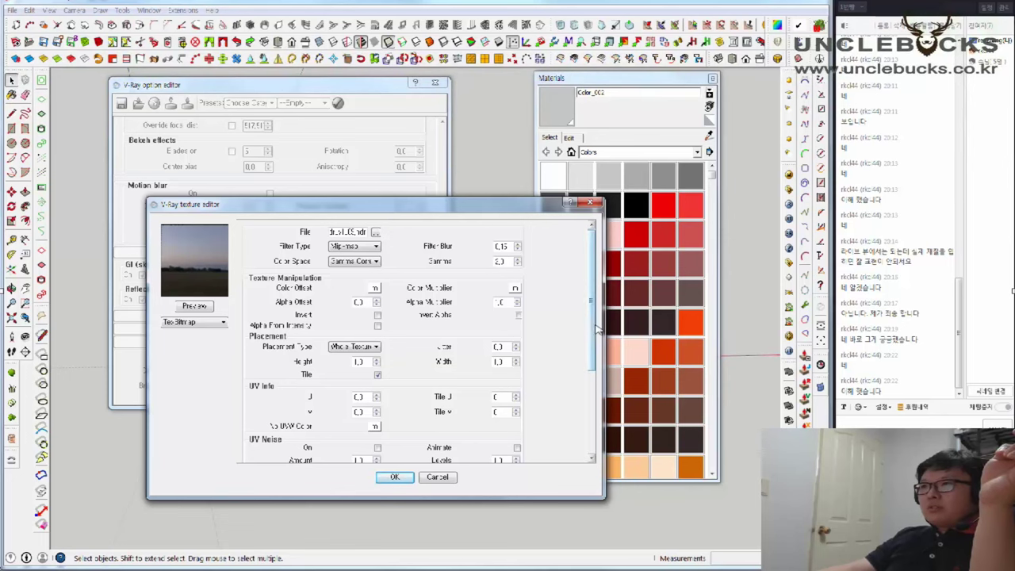
Accept the spherical-mapped HDR background and start a new test render of the sphere
drag(592, 325, 596, 417)
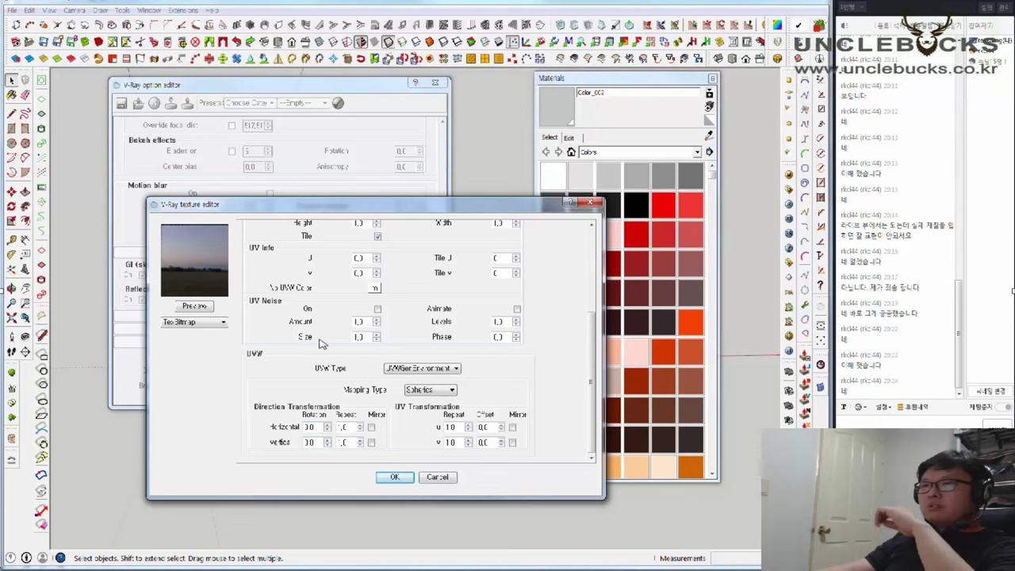
click(403, 391)
click(394, 477)
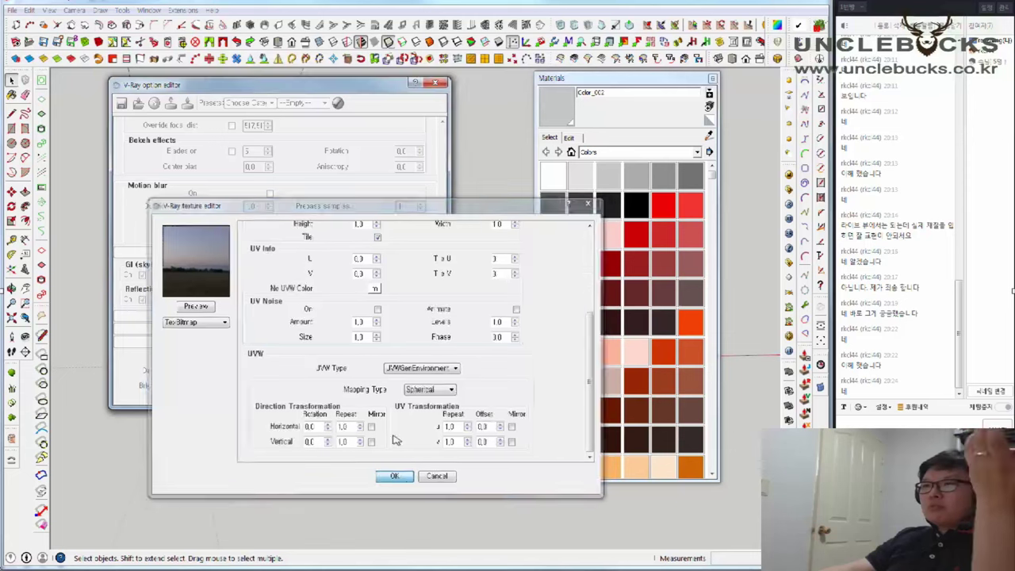
click(435, 84)
scroll(388, 300, up, 2)
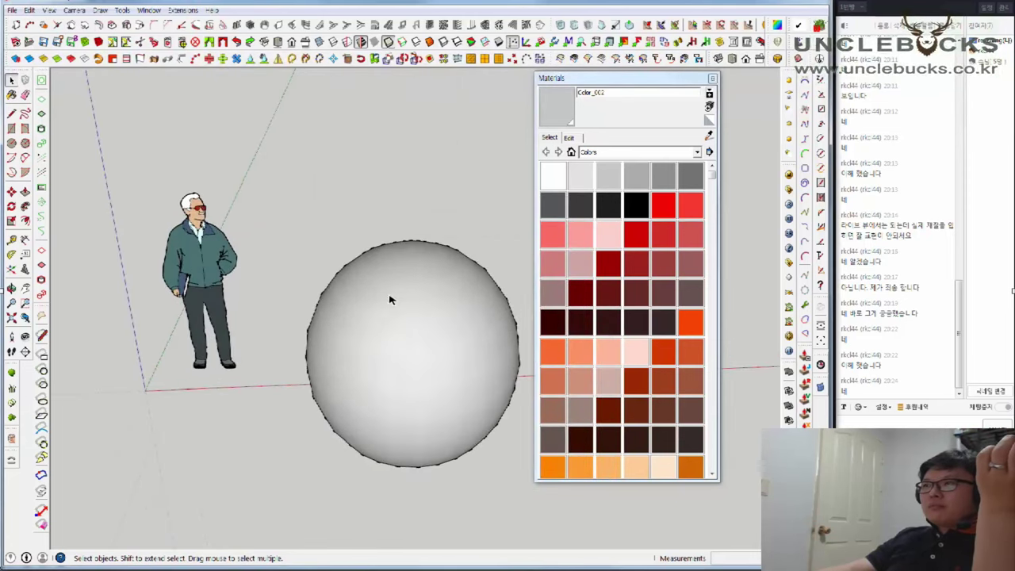
click(791, 206)
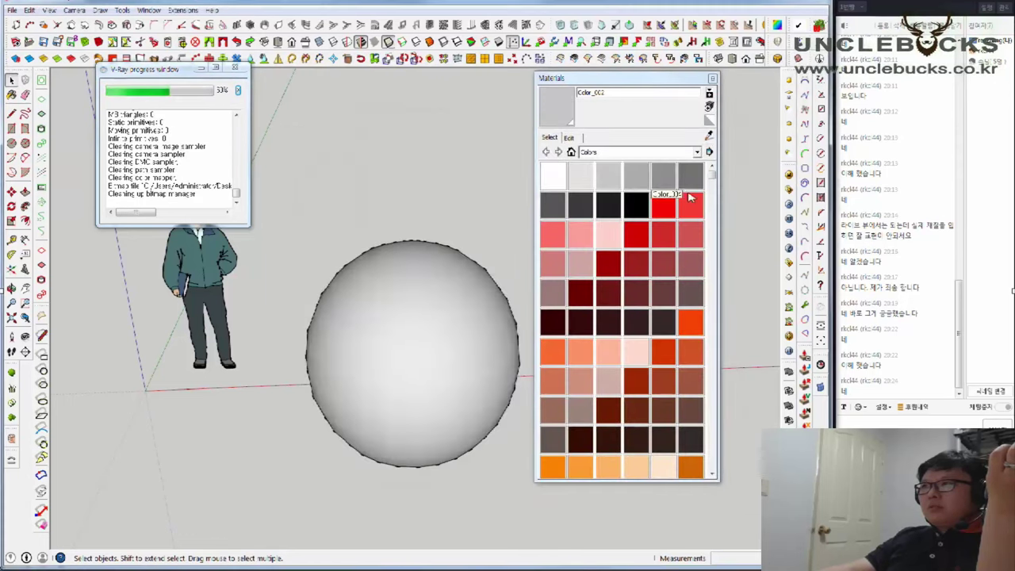
Stop the test render and set the sphere material's reflection glossiness to 0,3
click(717, 109)
click(790, 175)
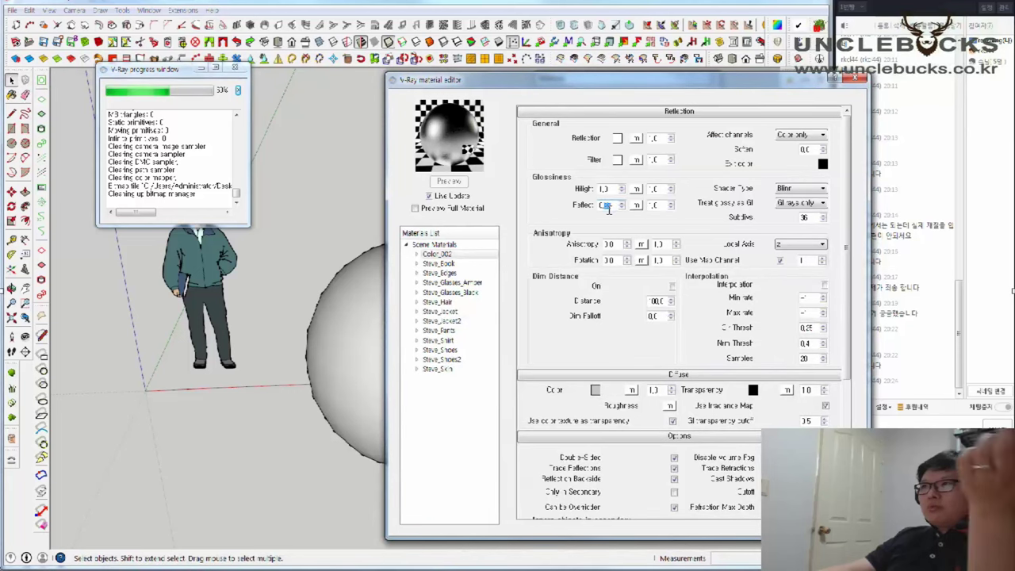
double_click(608, 205)
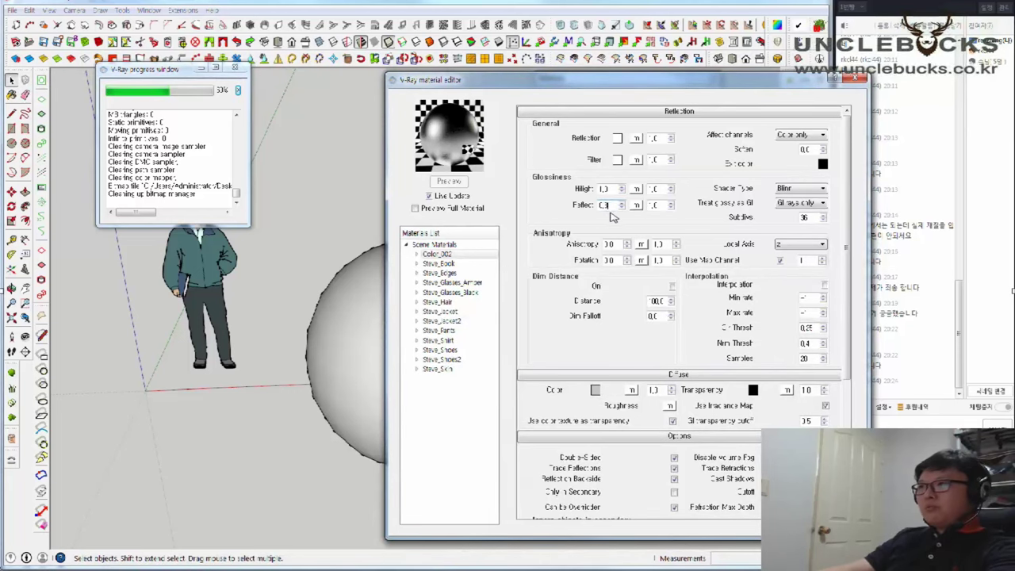
text(0,3)
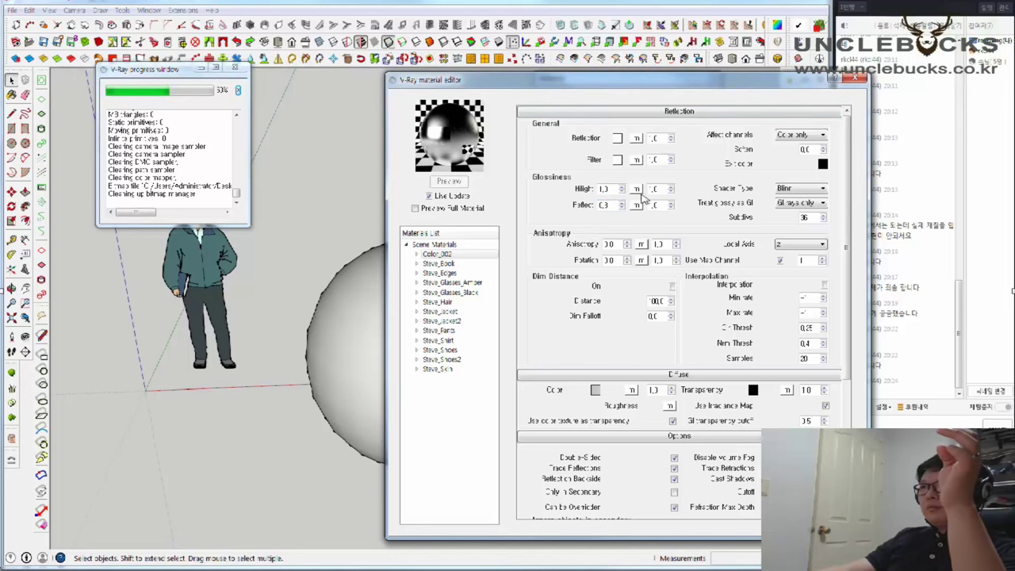
click(856, 78)
Set the physical camera's shutter speed to 50 in the V-Ray render settings
click(236, 71)
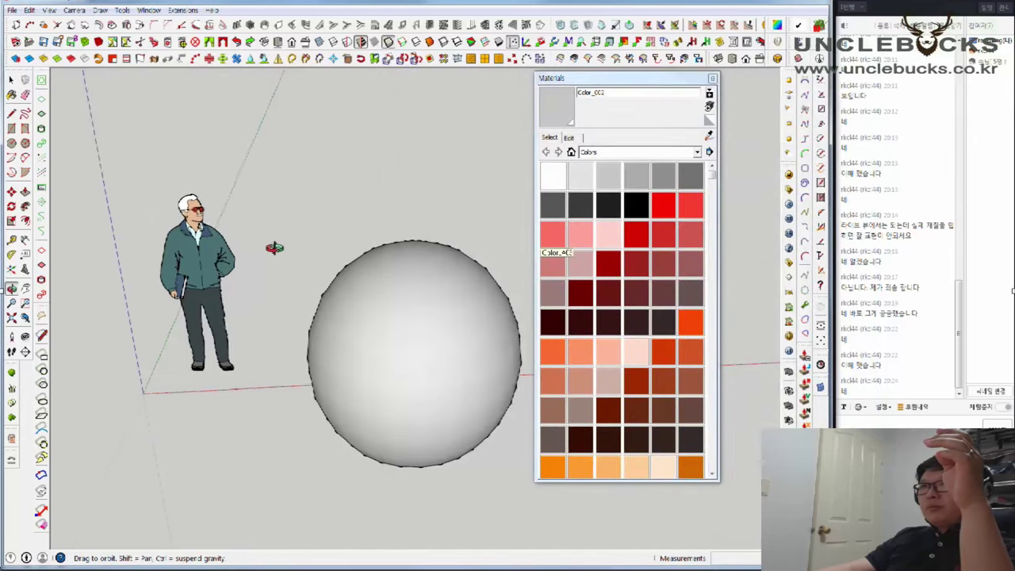
middle_drag(272, 245, 528, 222)
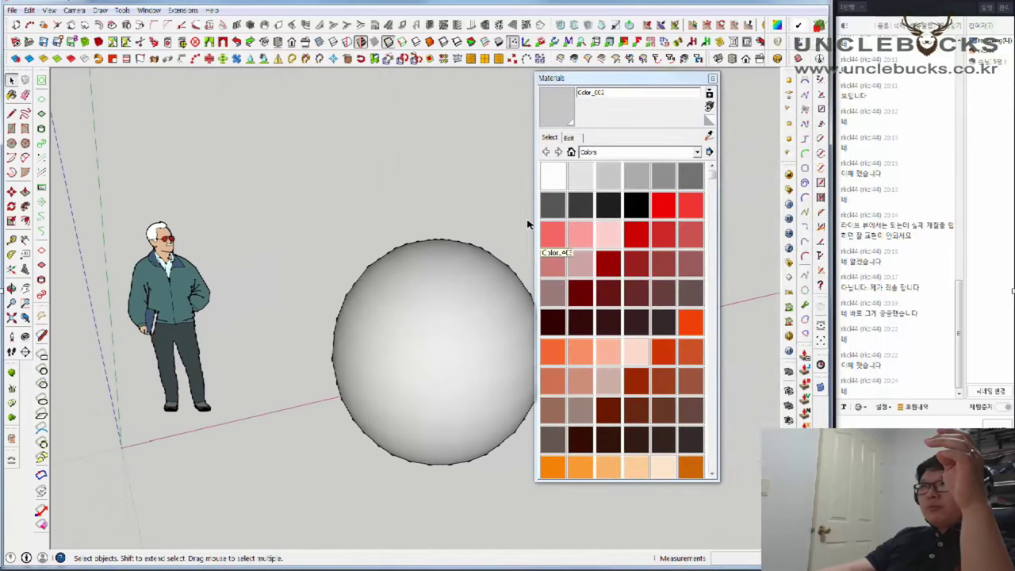
click(791, 188)
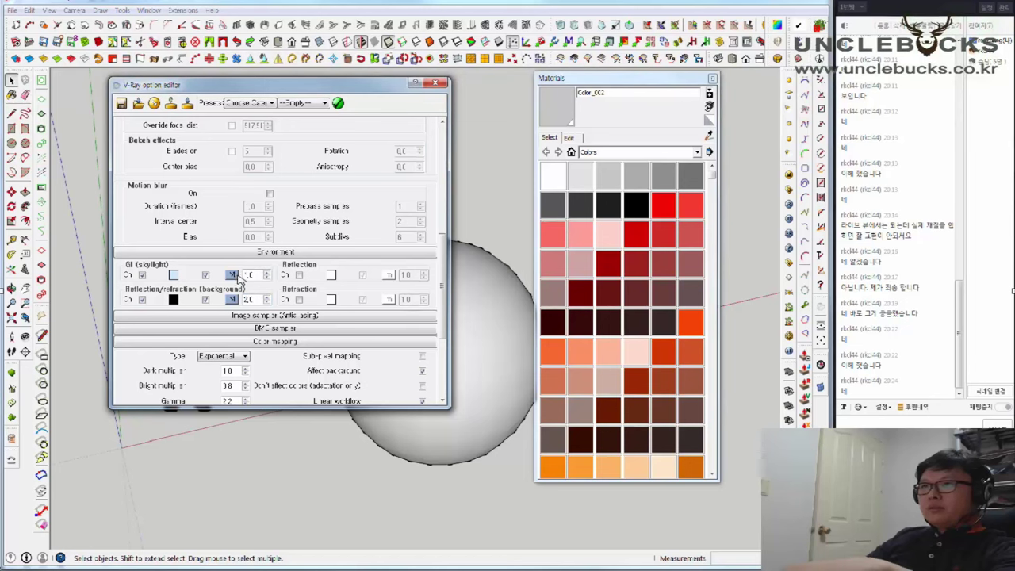
drag(442, 255, 448, 156)
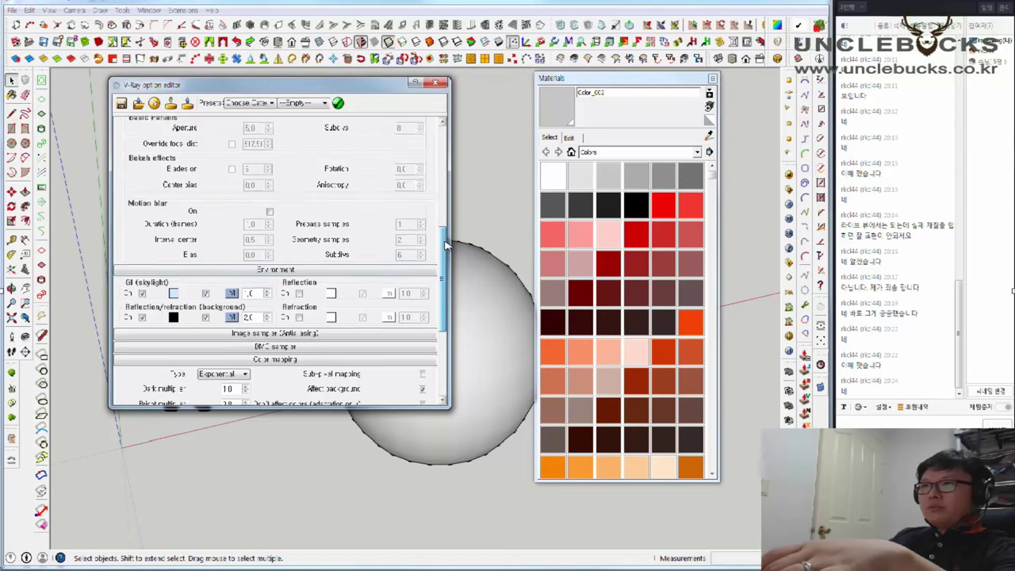
scroll(246, 238, up, 2)
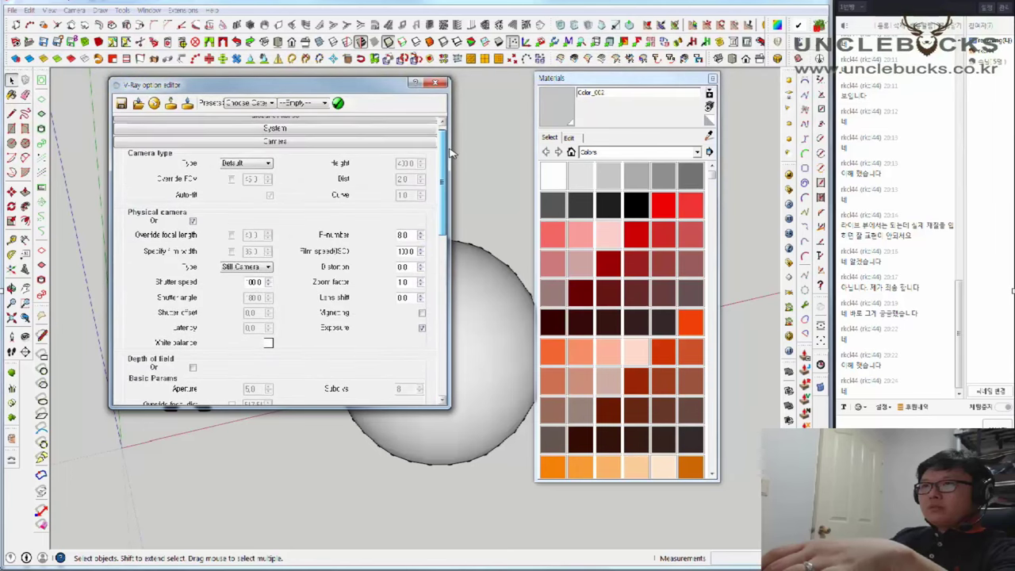
double_click(251, 276)
text(50)
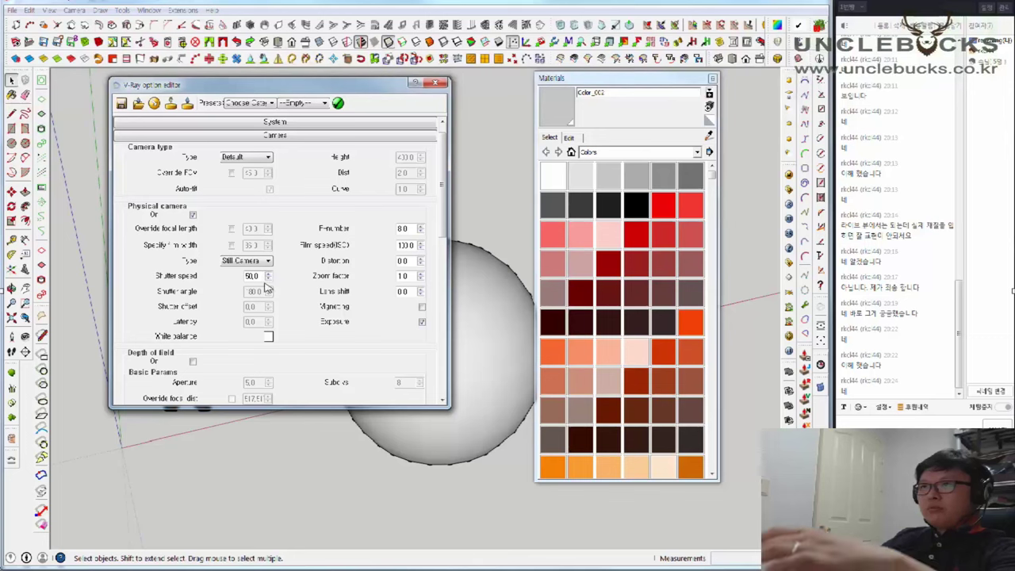
click(435, 82)
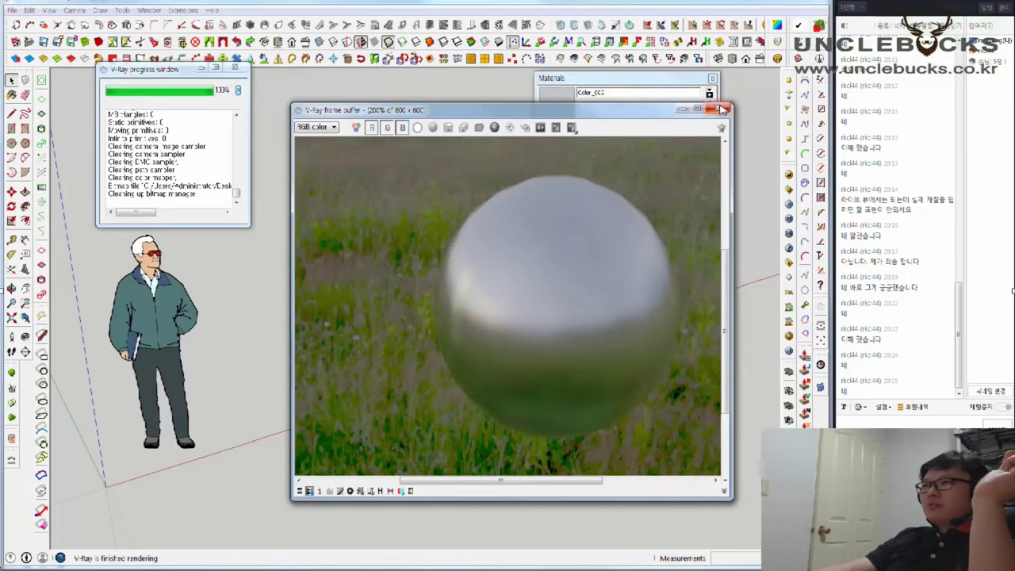
Inspect the finished chrome-sphere render against the grassy HDR, close it, and orbit the sphere
scroll(567, 267, down, 1)
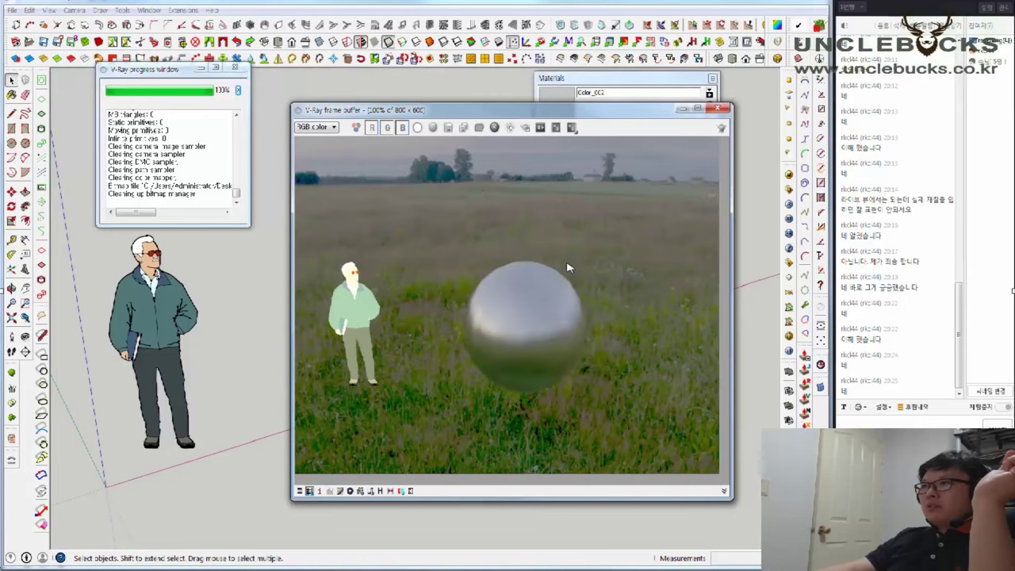
click(718, 108)
mouse_move(358, 401)
middle_down()
mouse_move(446, 424)
mouse_move(737, 408)
mouse_move(902, 371)
middle_up()
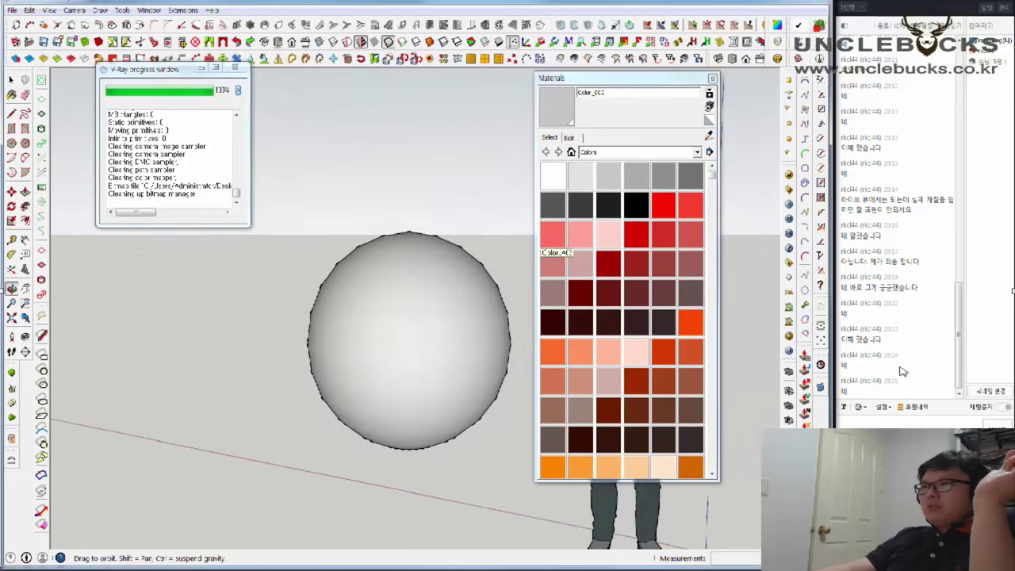
Close the render window and change the physical camera's shutter speed to 30
mouse_move(410, 342)
middle_down()
mouse_move(403, 317)
mouse_move(362, 355)
mouse_move(342, 340)
mouse_move(339, 362)
middle_up()
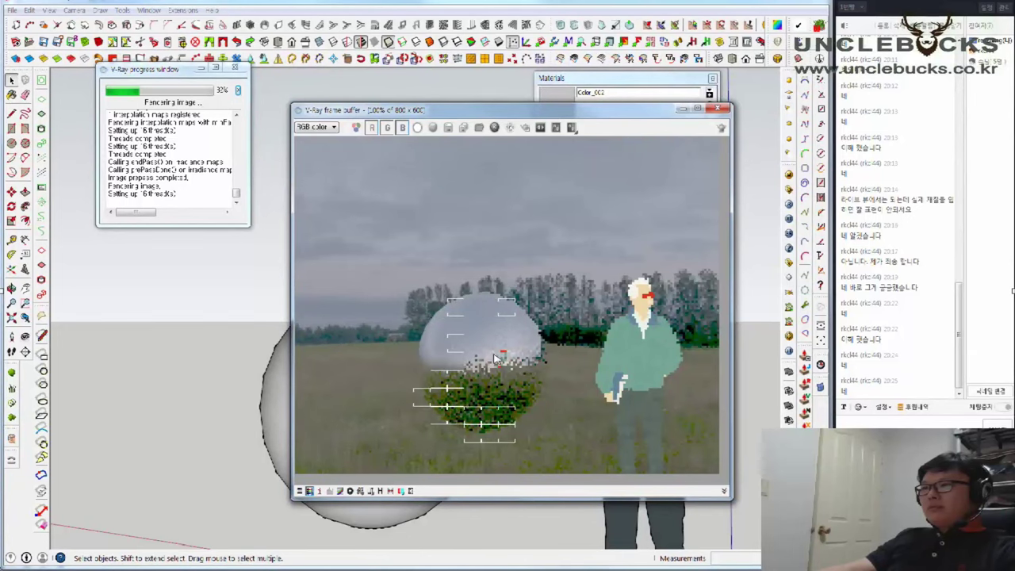
click(719, 109)
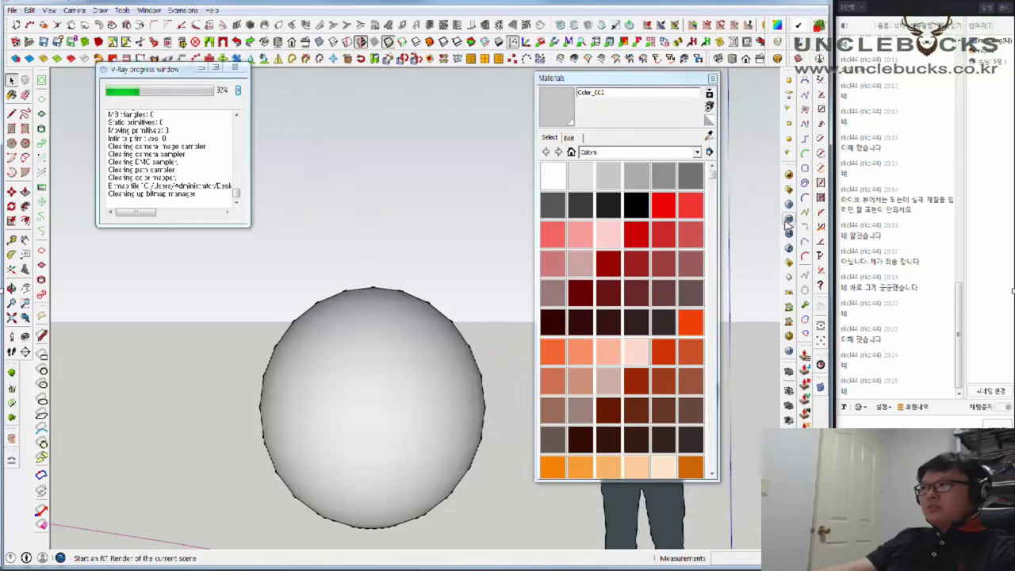
click(789, 189)
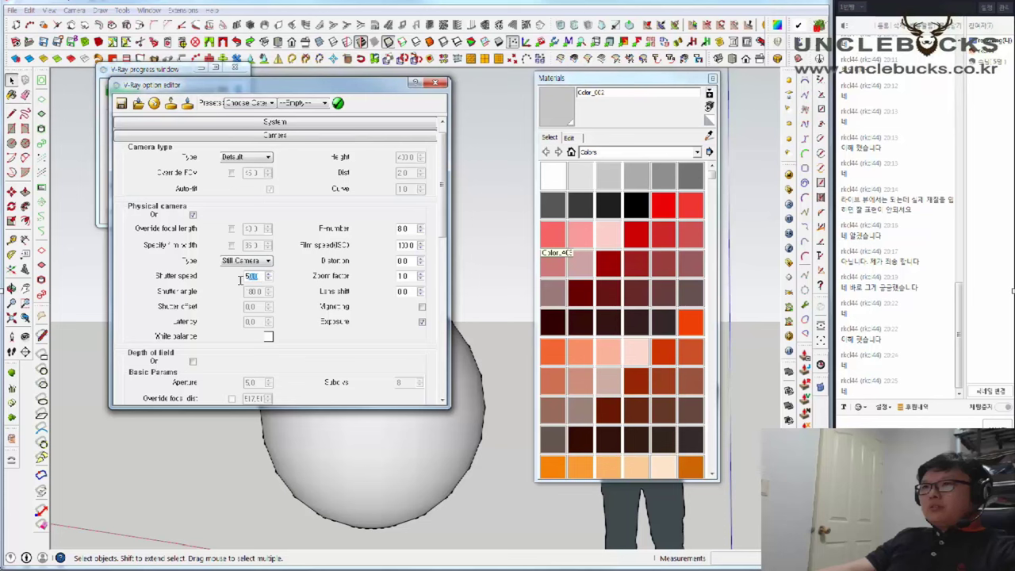
text(20)
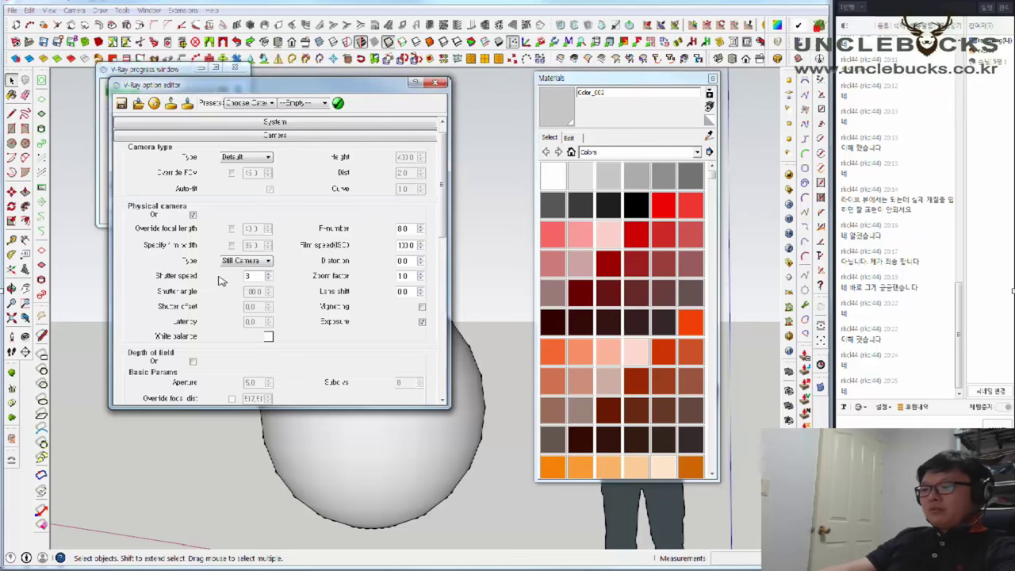
text(0)
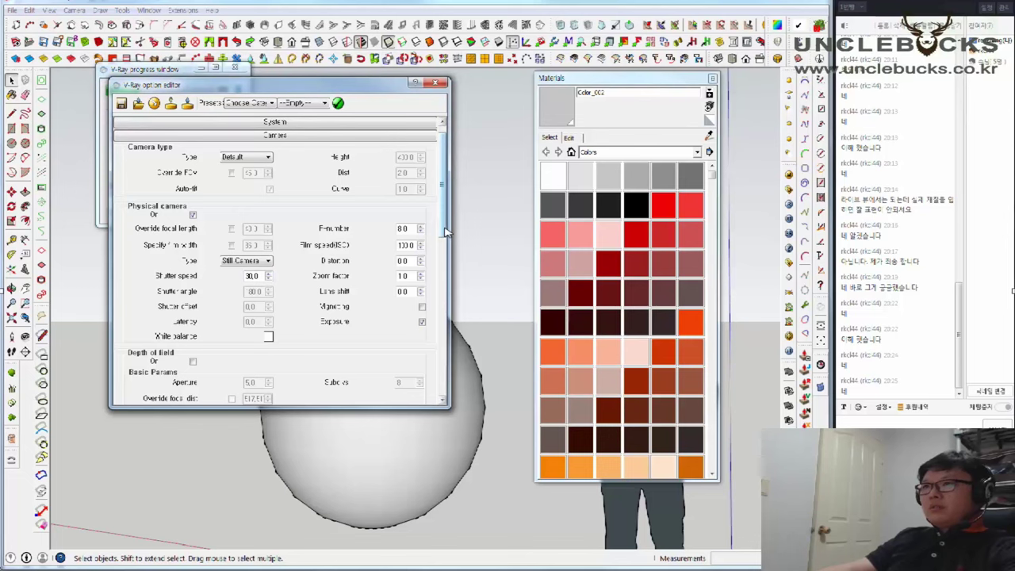
drag(446, 231, 446, 237)
Confirm the sphere material's reflection glossiness remains 0,3
click(789, 175)
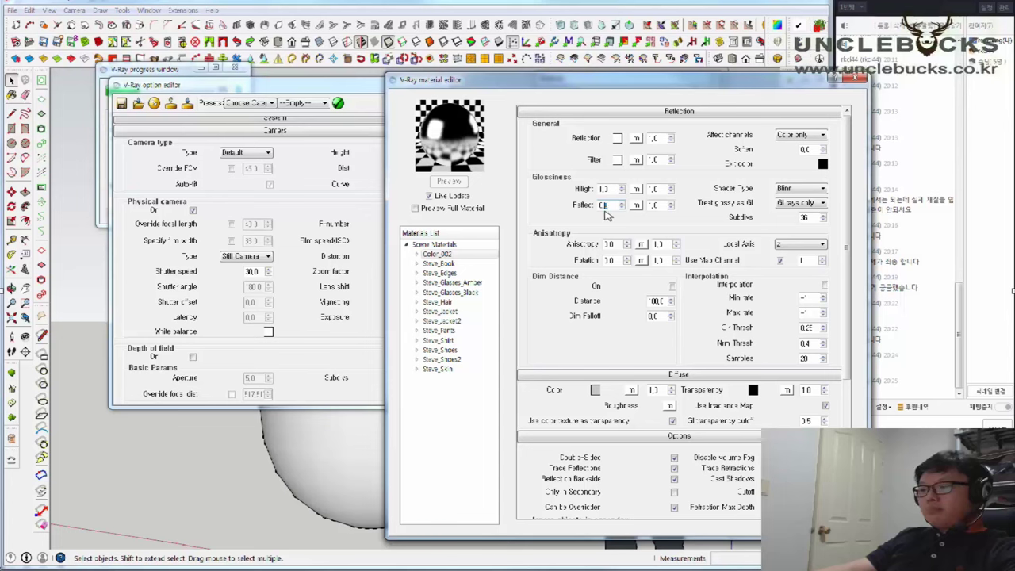
double_click(604, 204)
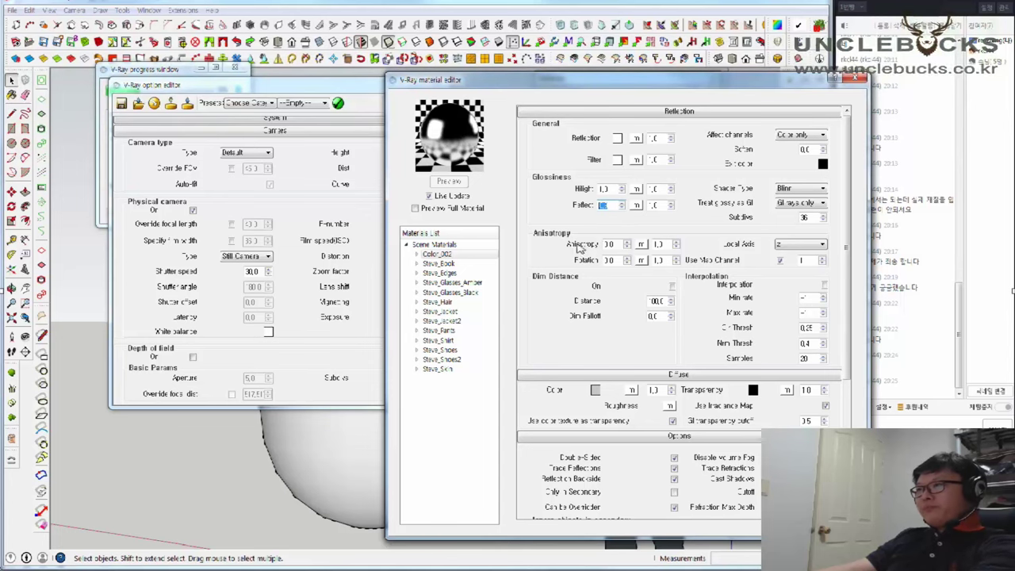
click(842, 78)
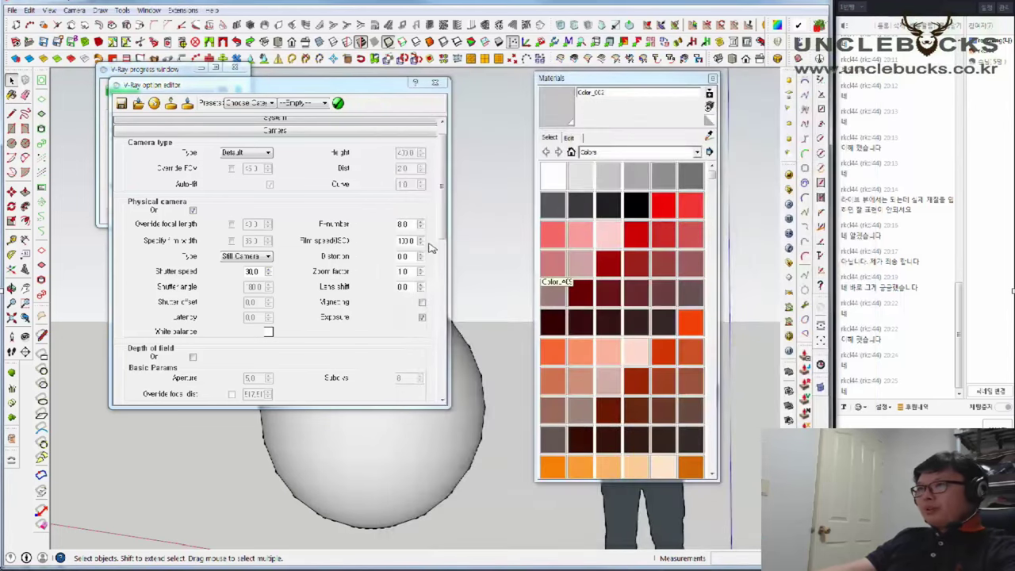
Brighten the new sphere render by reshaping the colour-correction tone curve, then close it
click(439, 83)
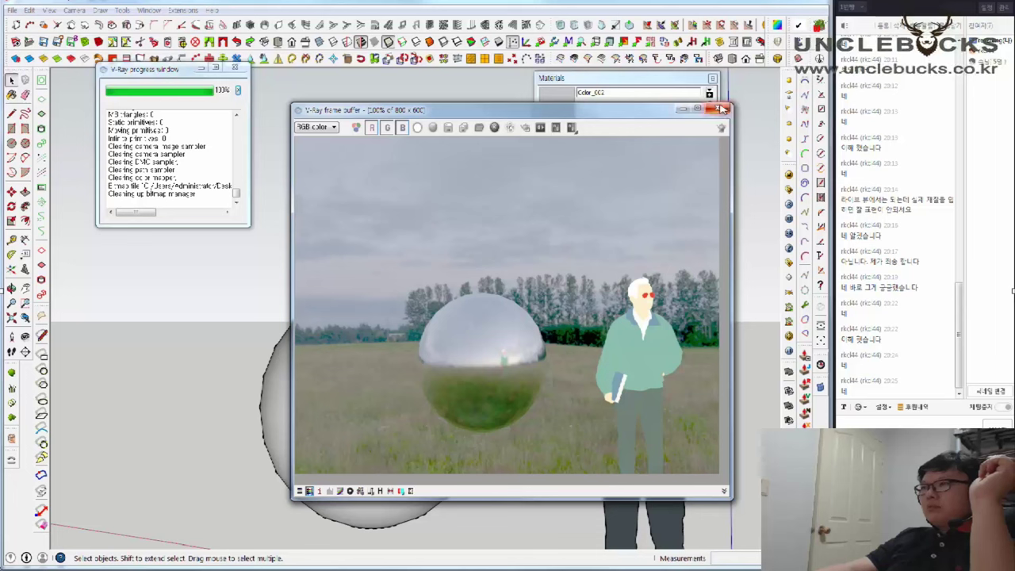
click(340, 491)
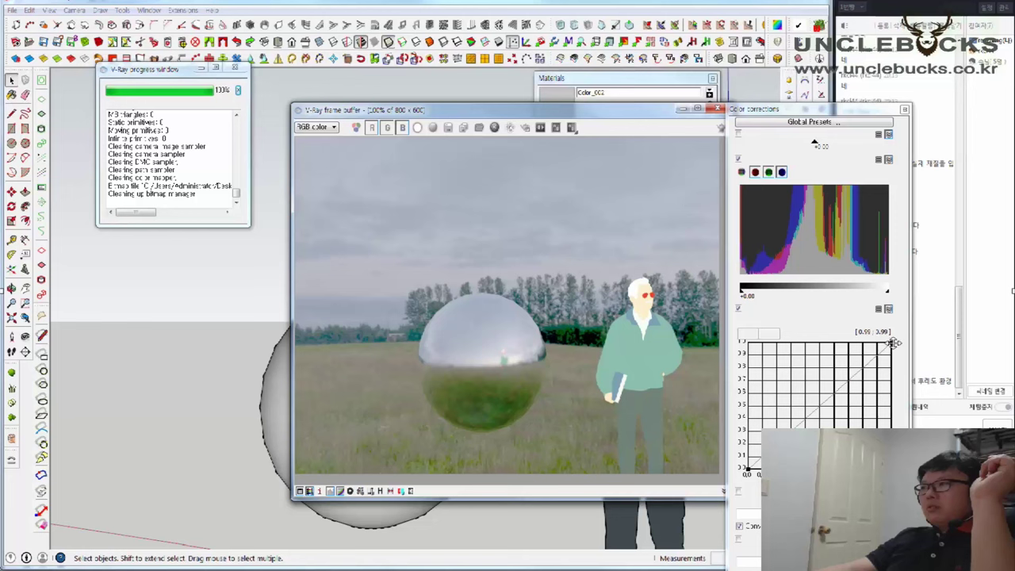
mouse_move(893, 343)
mouse_down()
mouse_move(822, 354)
mouse_move(835, 345)
mouse_up()
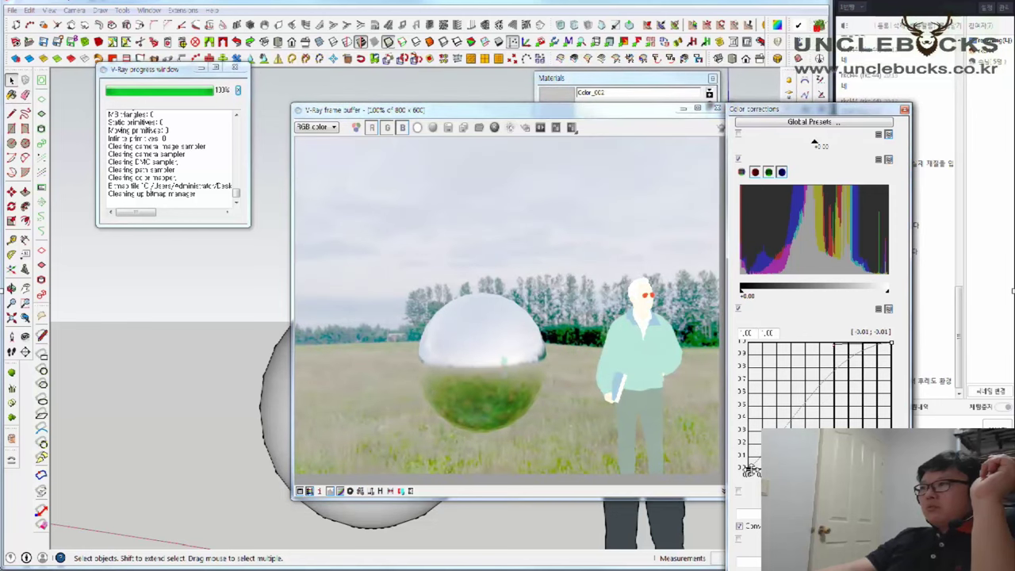
drag(752, 470, 747, 474)
drag(841, 389, 832, 397)
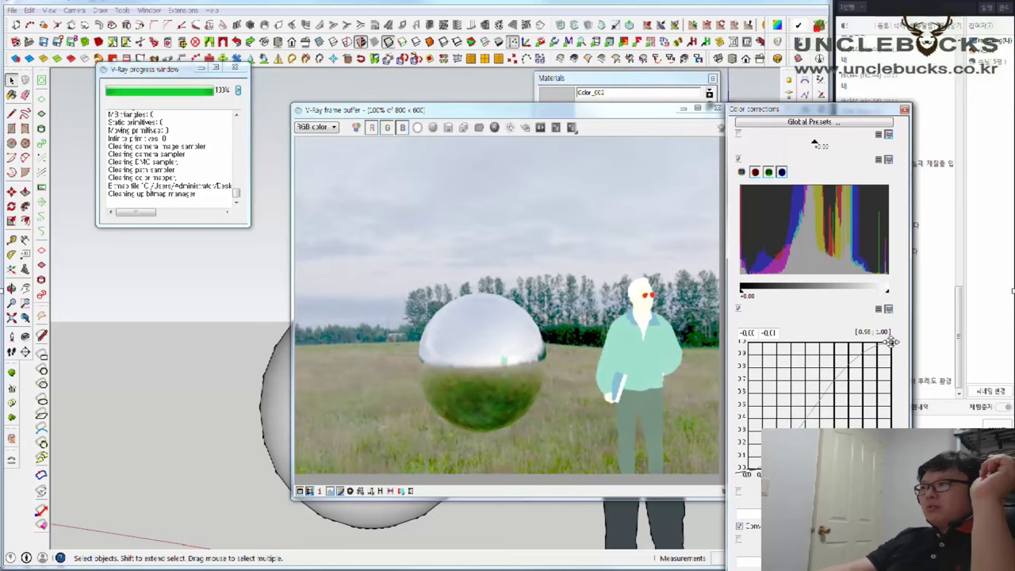
drag(891, 342, 824, 343)
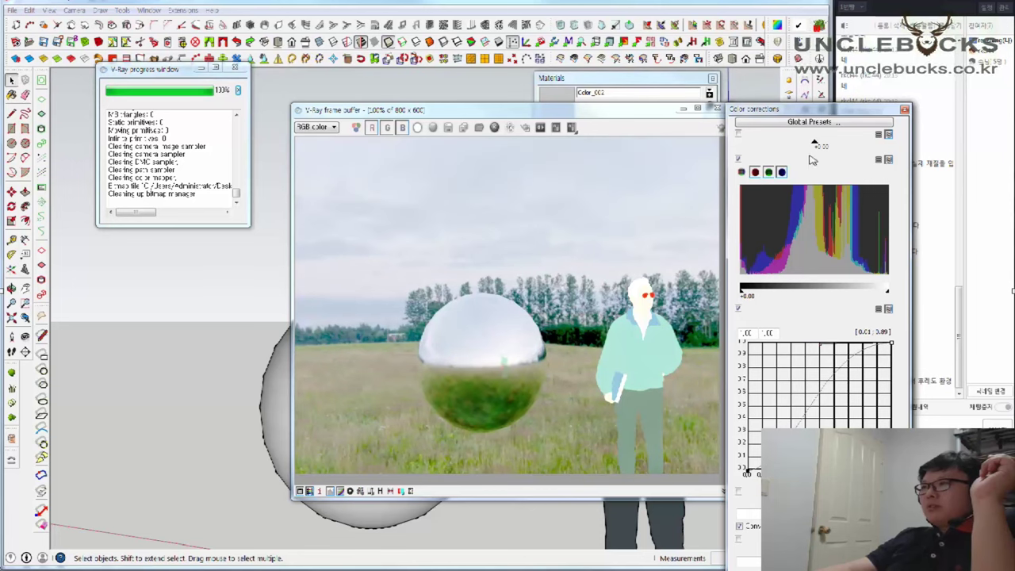
click(717, 108)
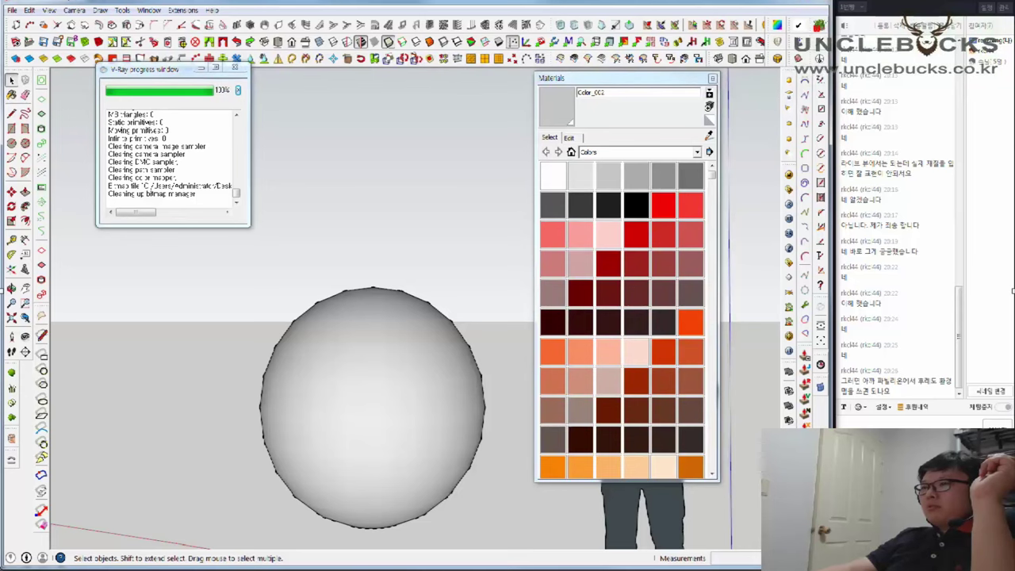
Switch to the gallery interior model and open its TexSky background environment texture editor
click(286, 515)
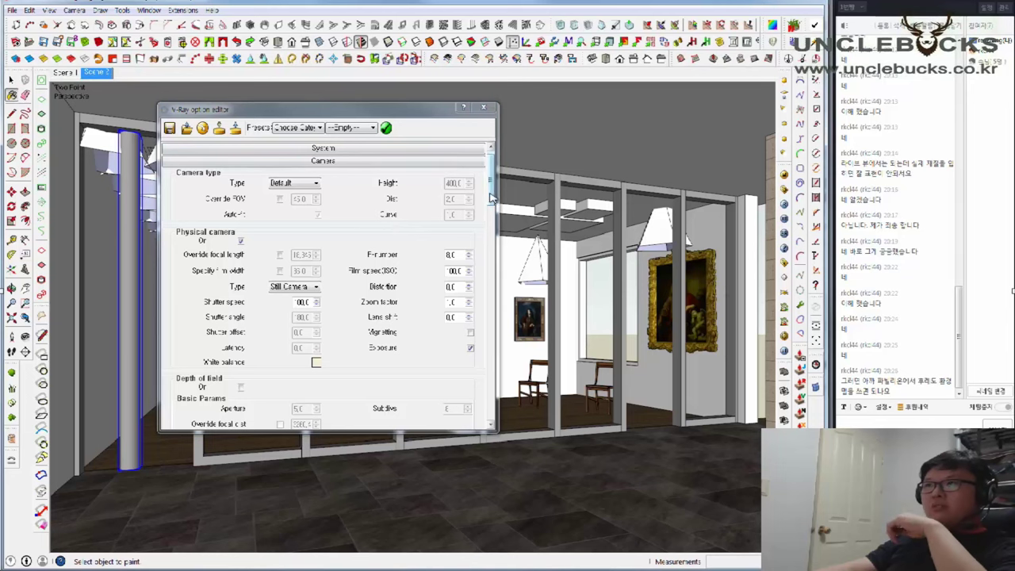
drag(491, 190, 491, 178)
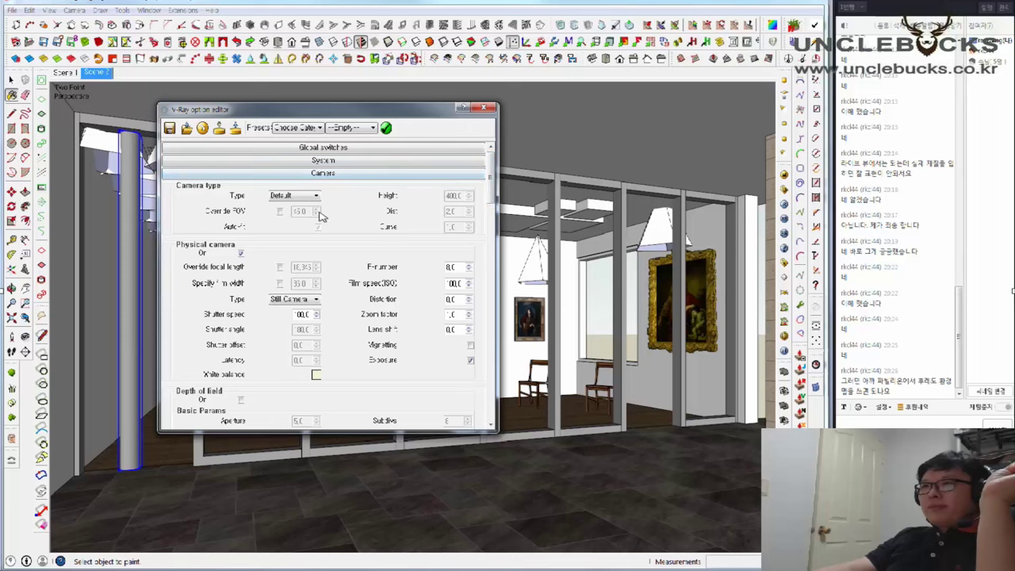
click(324, 174)
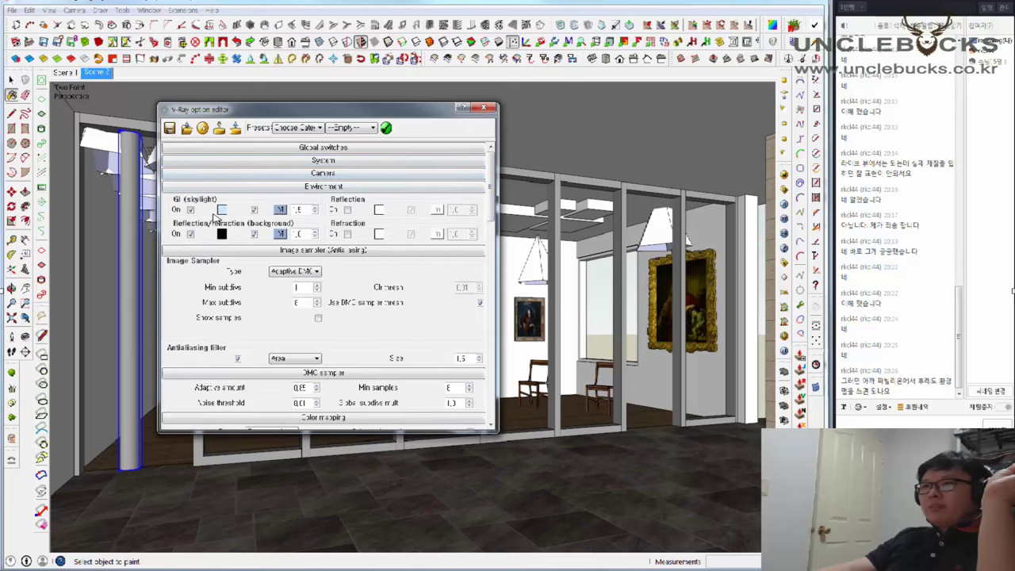
click(485, 107)
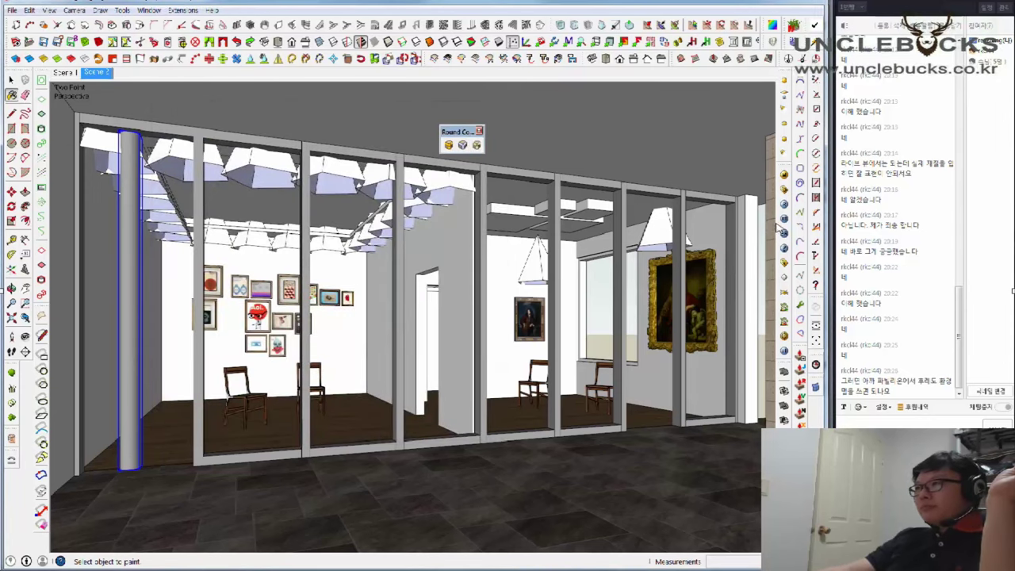
click(784, 189)
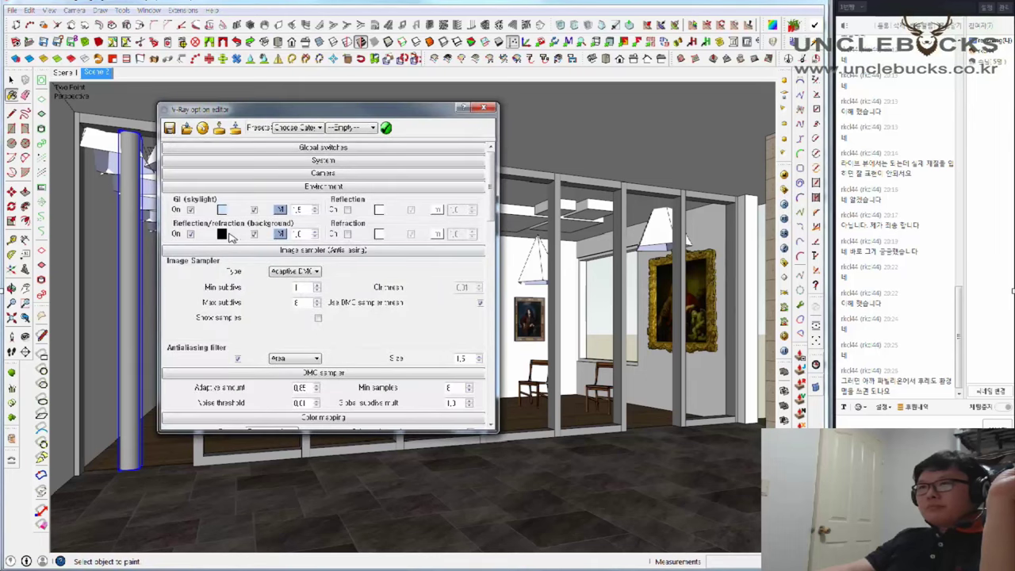
click(279, 235)
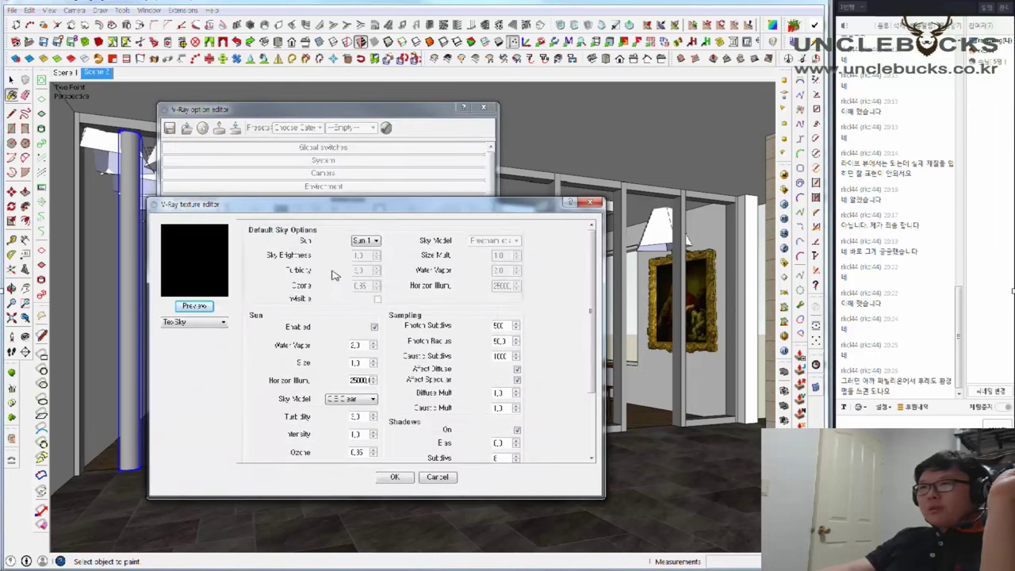
Load VizPeople_non_commercial_hdr_v1_09.hdr as a TexBitmap background with UVWGenEnvironment spherical mapping
click(199, 326)
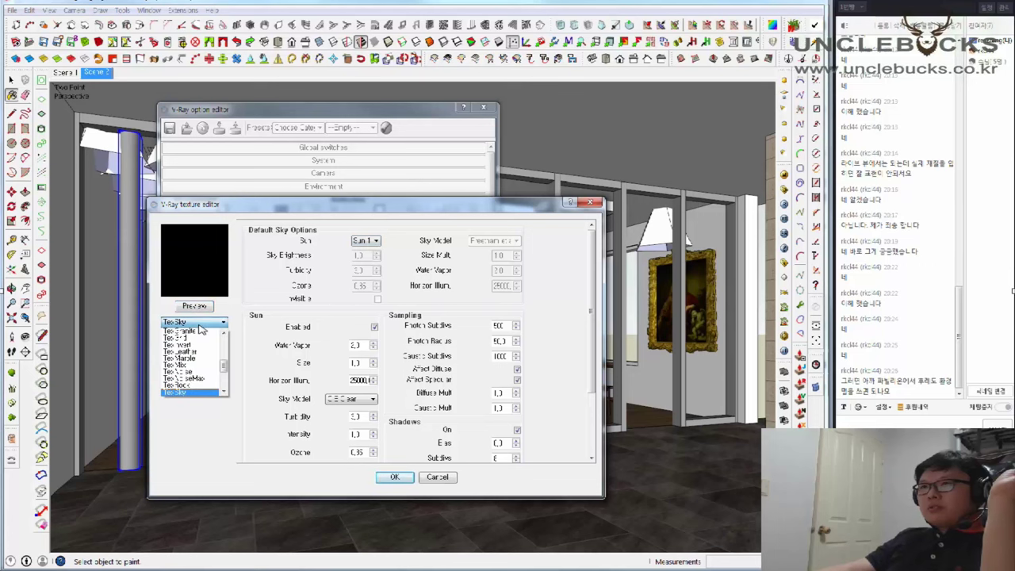
scroll(192, 346, up, 1)
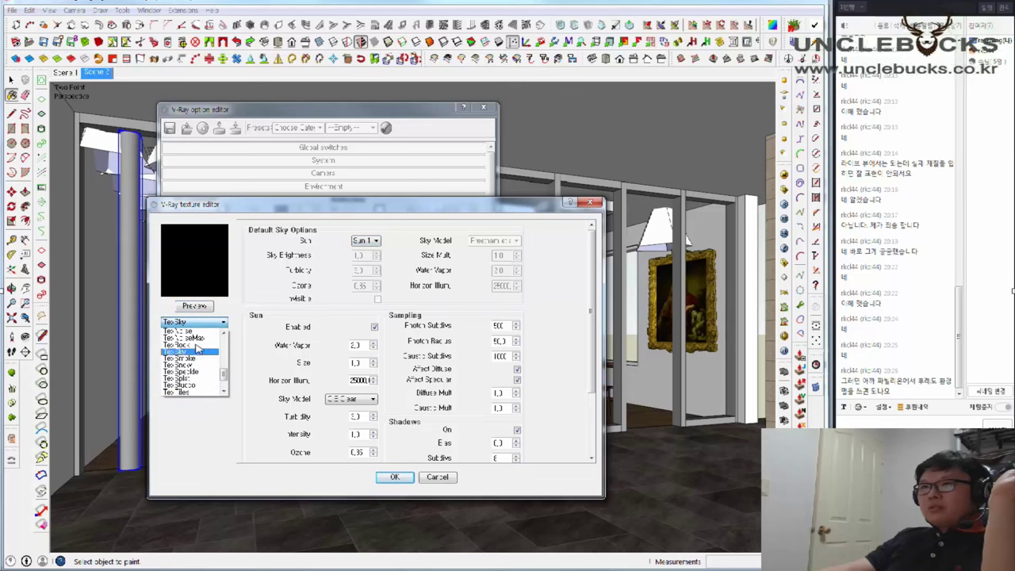
scroll(192, 346, up, 1)
click(194, 349)
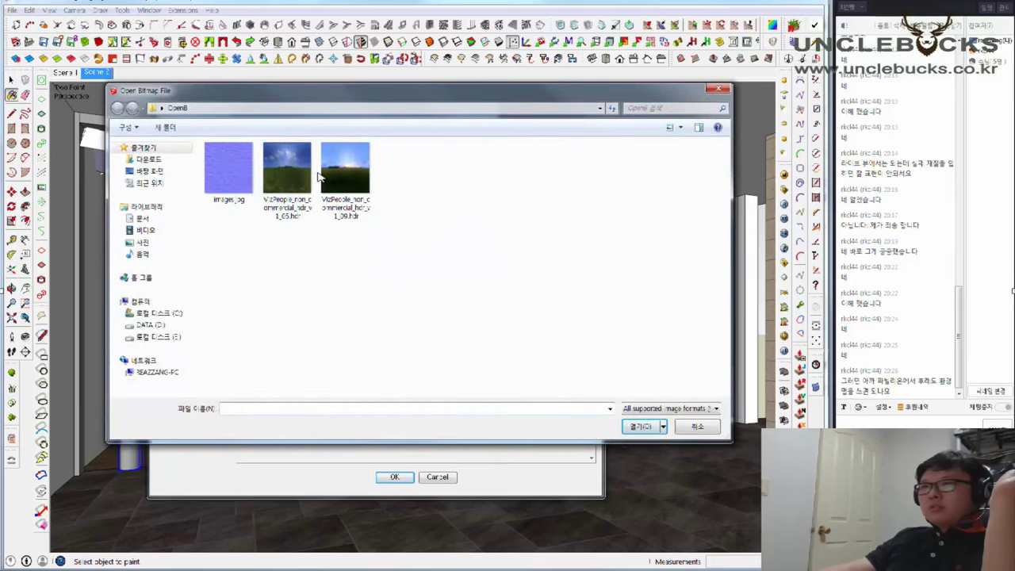
click(348, 178)
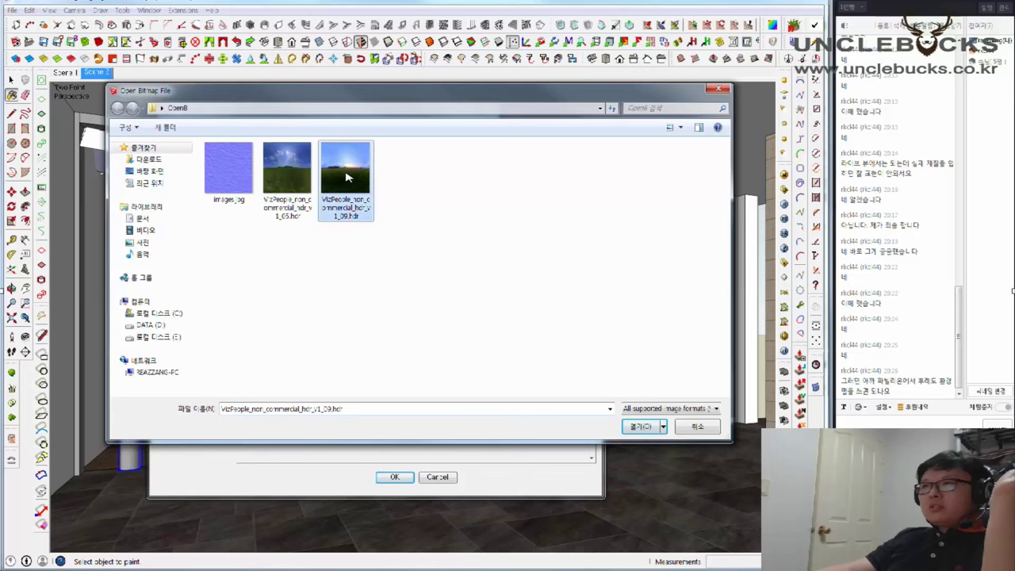
click(641, 428)
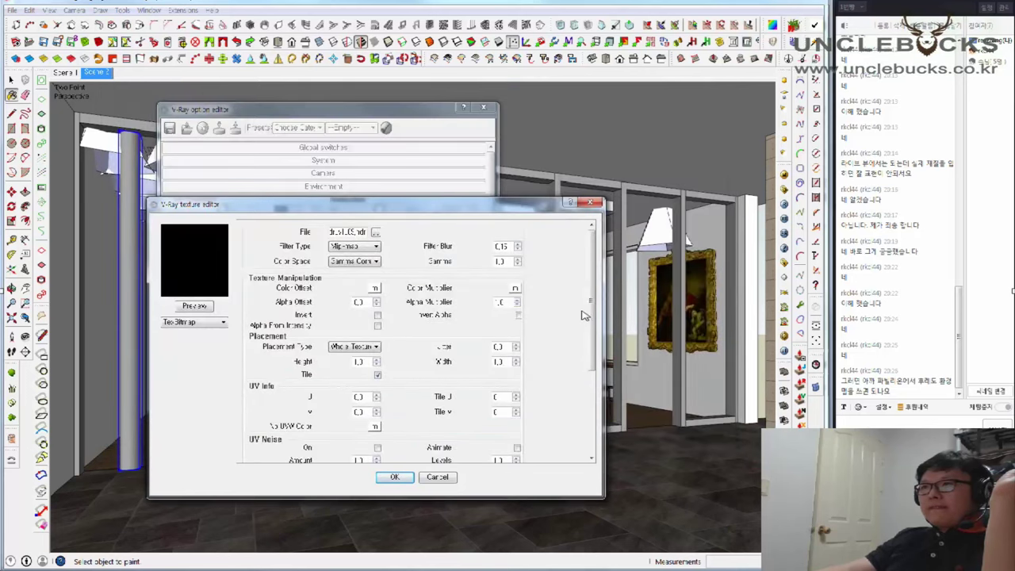
double_click(502, 261)
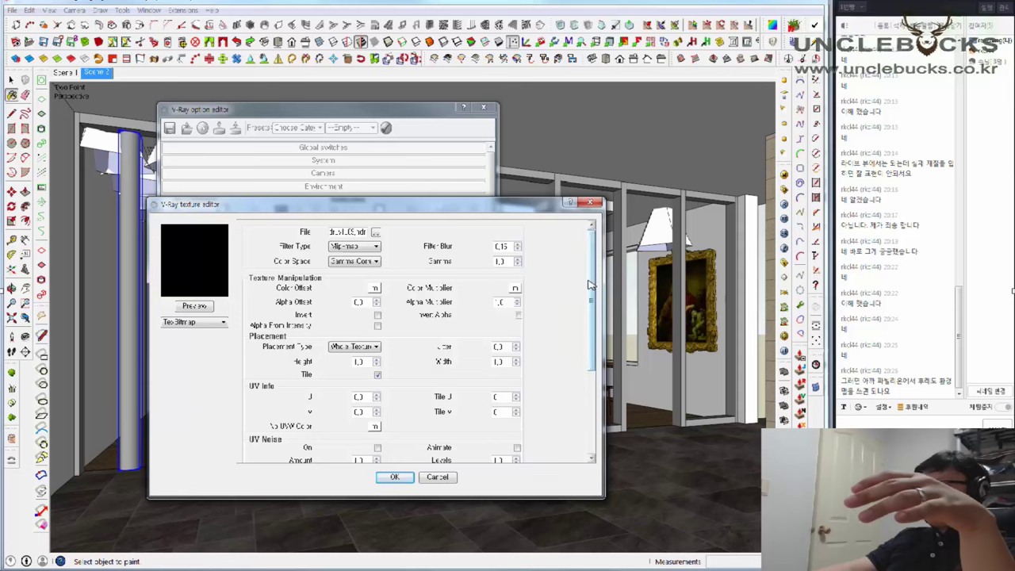
scroll(586, 283, down, 3)
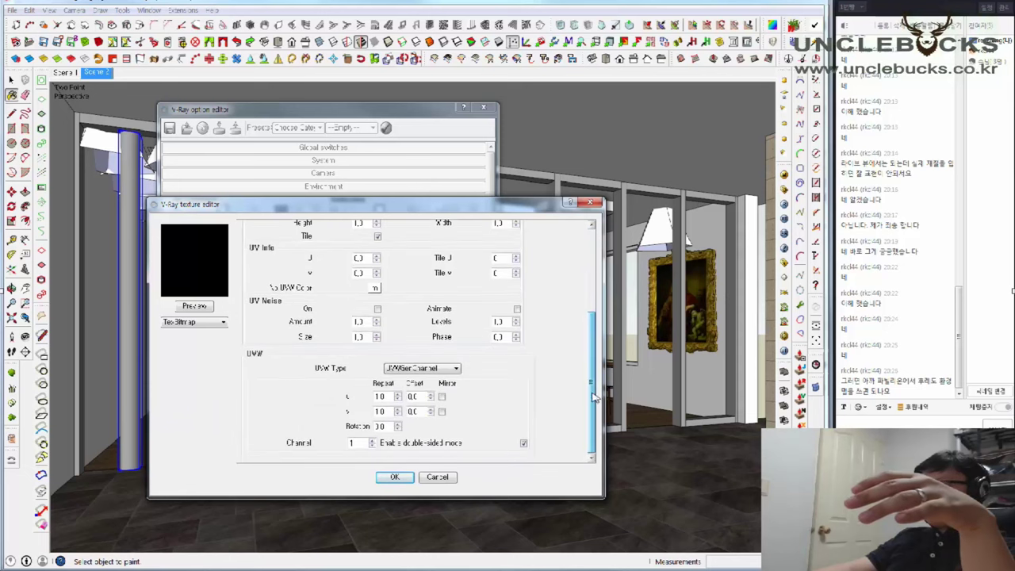
click(403, 368)
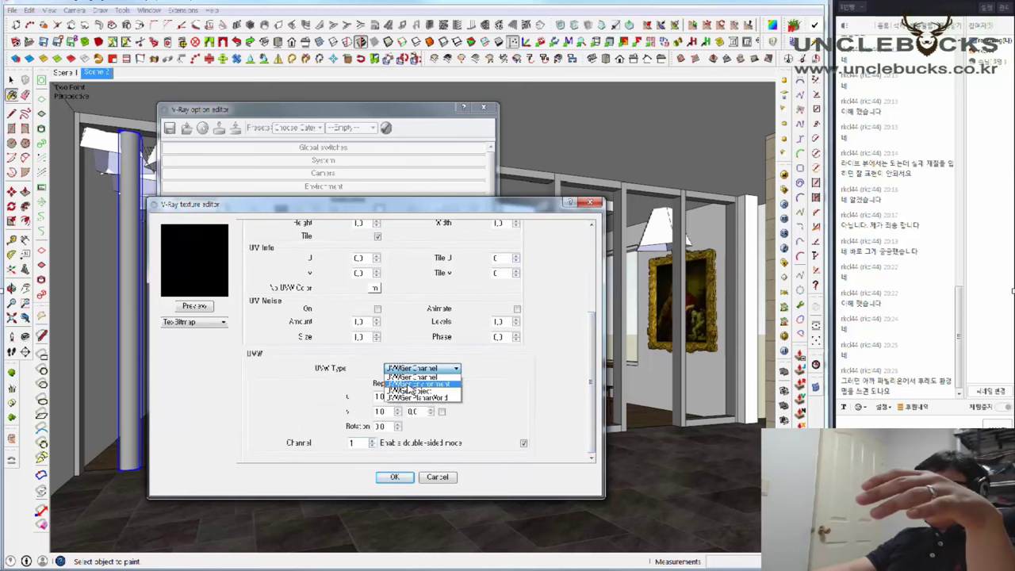
click(408, 385)
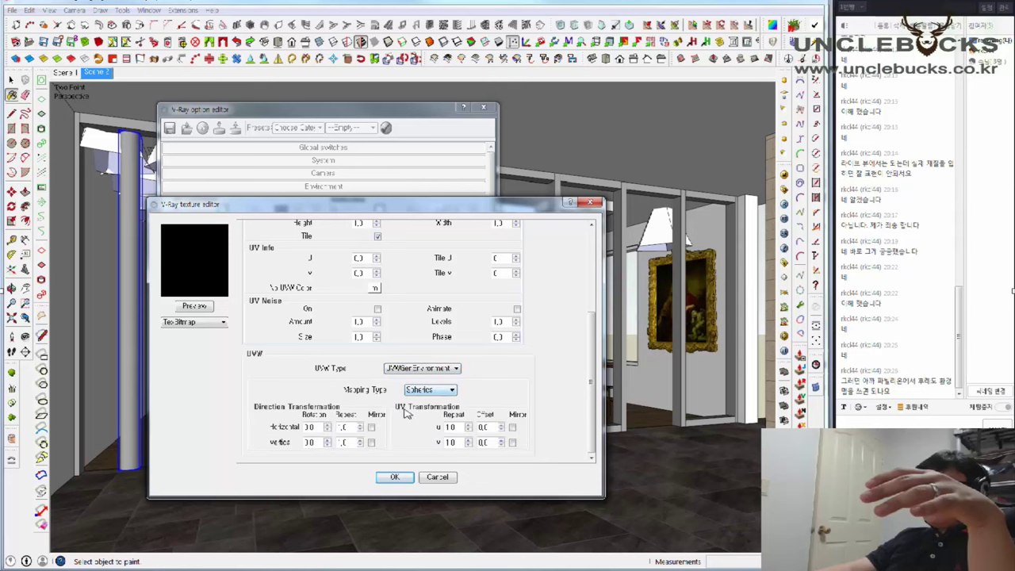
click(208, 308)
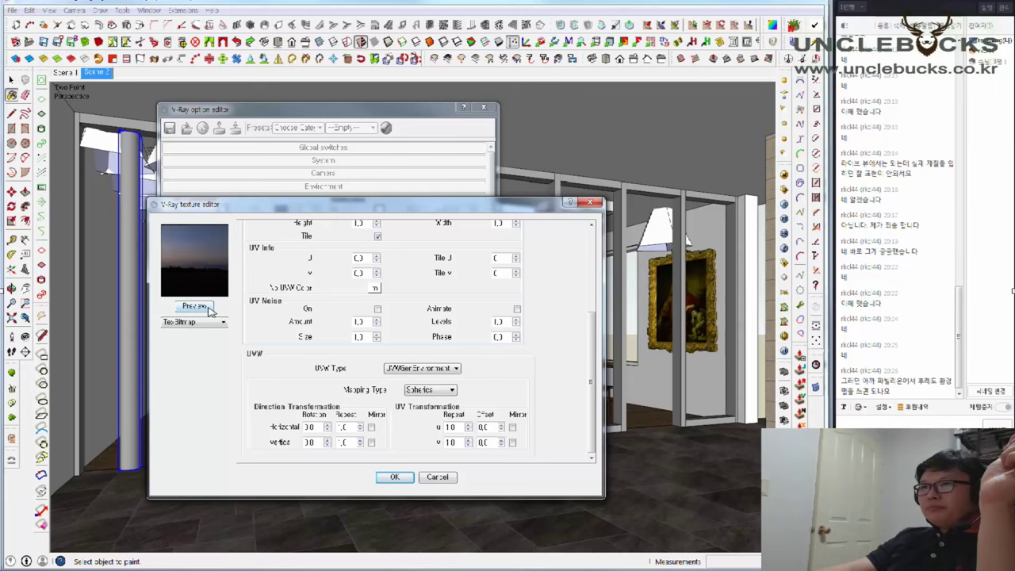
click(396, 476)
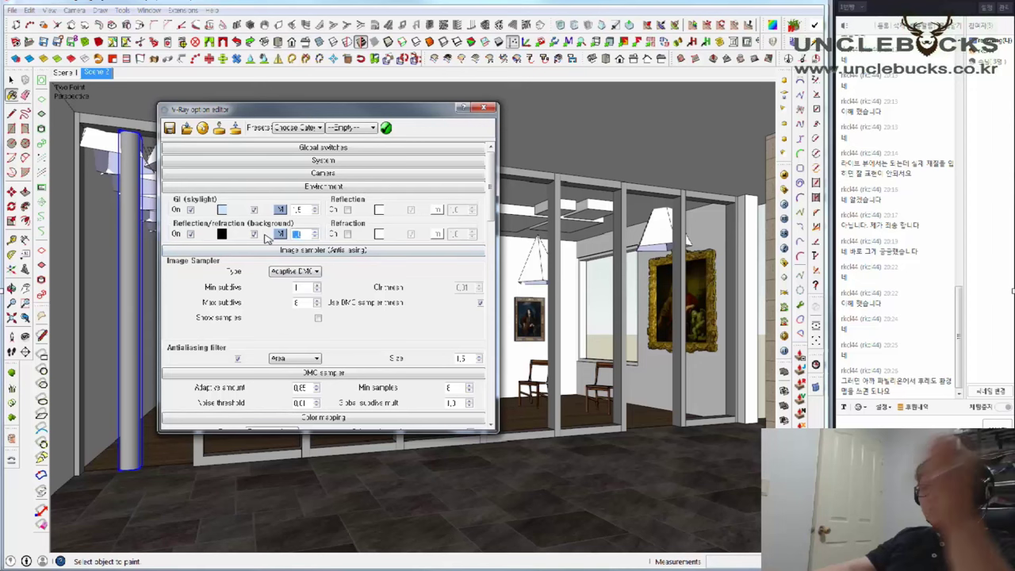
Adjust the Environment background multiplier and start a V-Ray render of the gallery interior
double_click(300, 233)
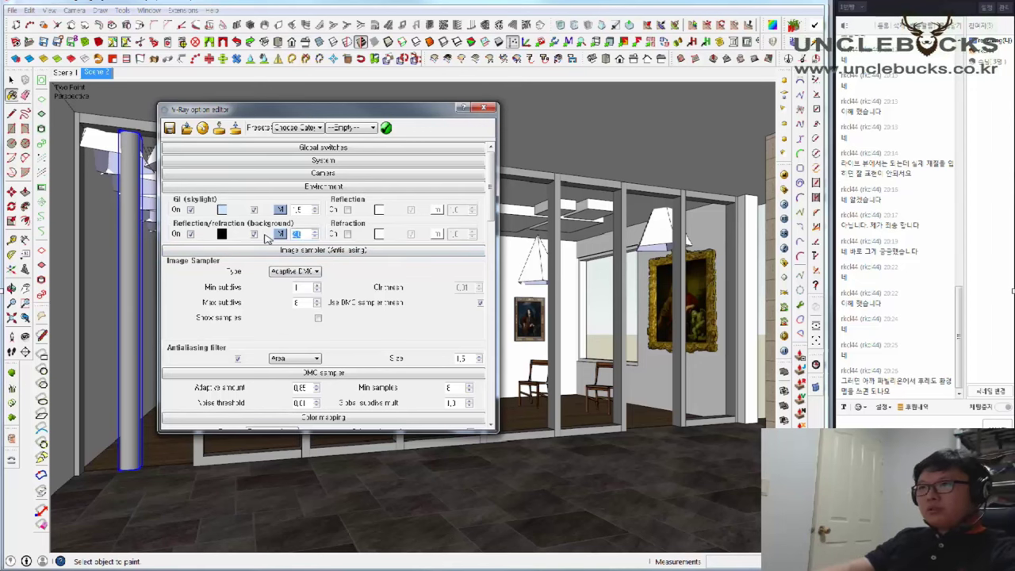
click(784, 211)
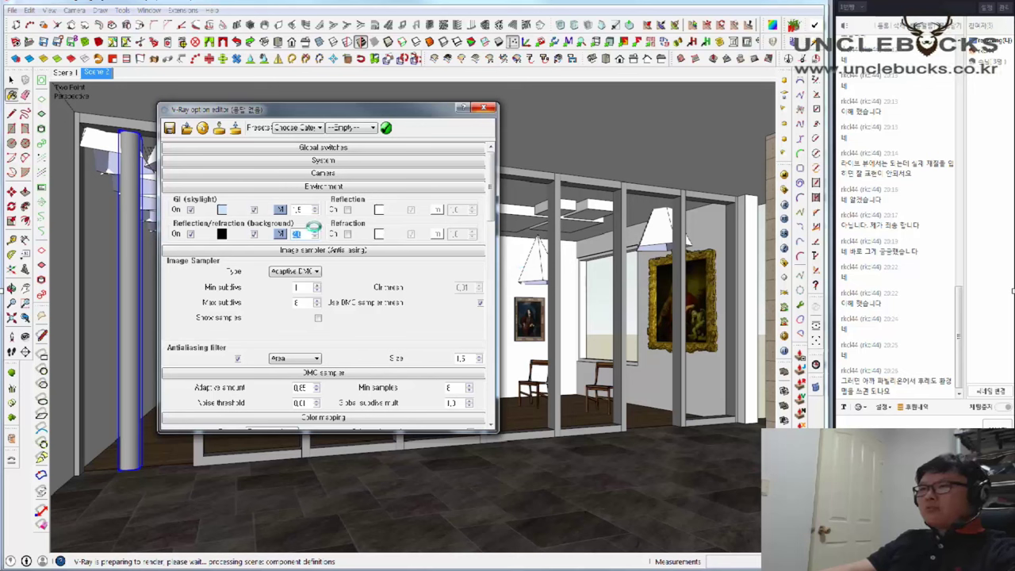
click(479, 113)
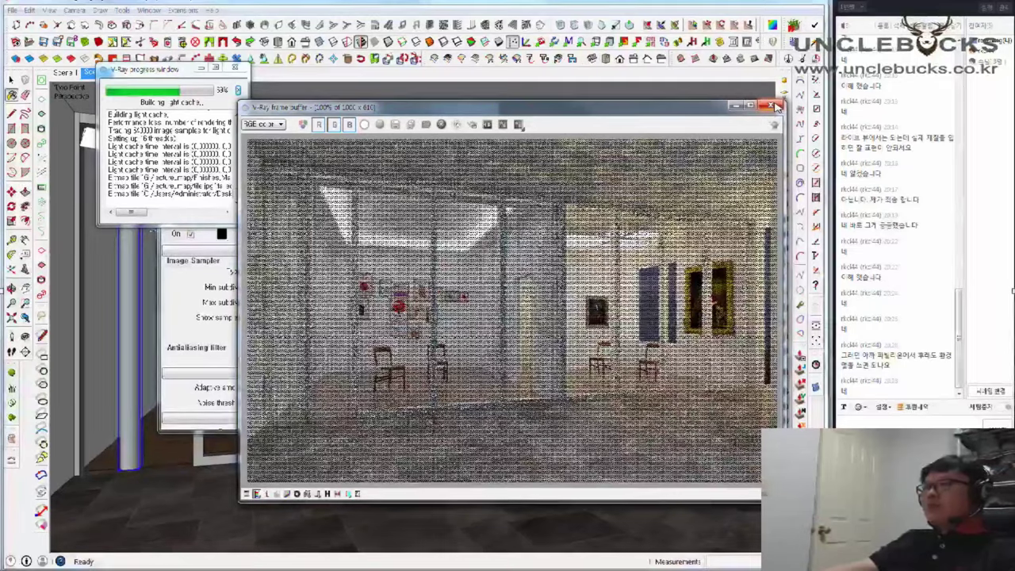
Close the frame buffer and material editor, re-render the gallery, then switch to the sphere-and-figure model
click(775, 106)
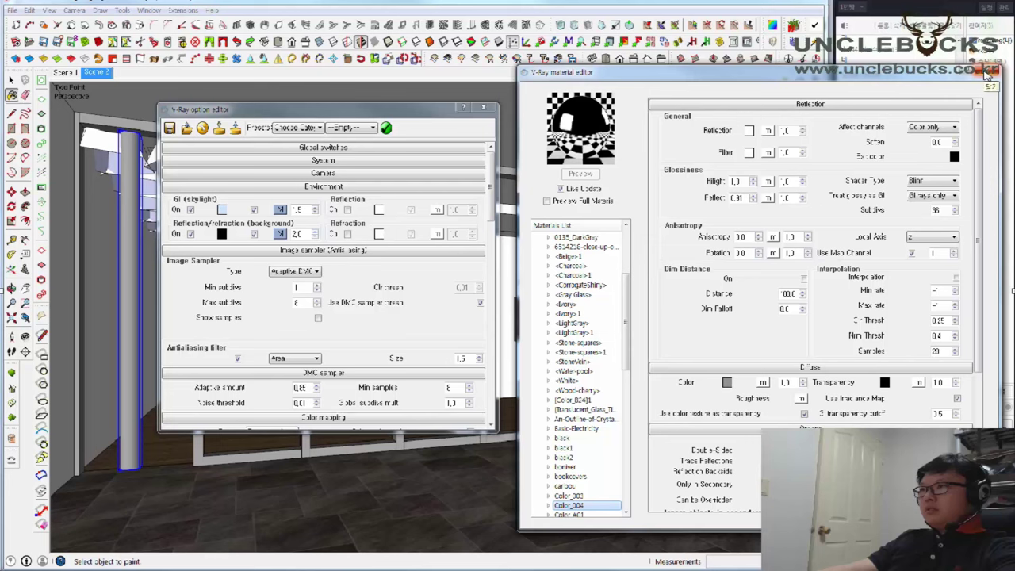
click(991, 71)
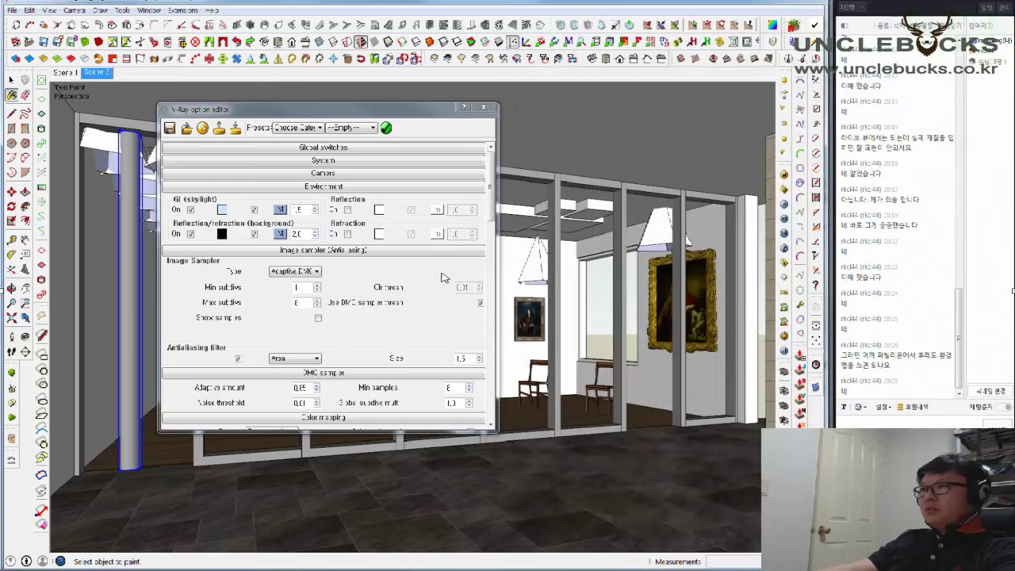
click(785, 204)
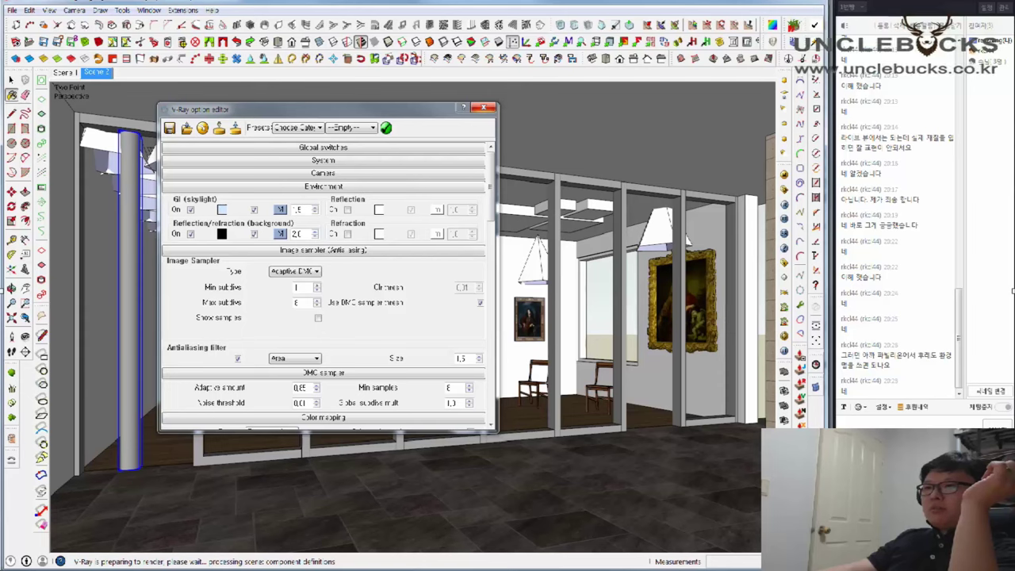
click(278, 519)
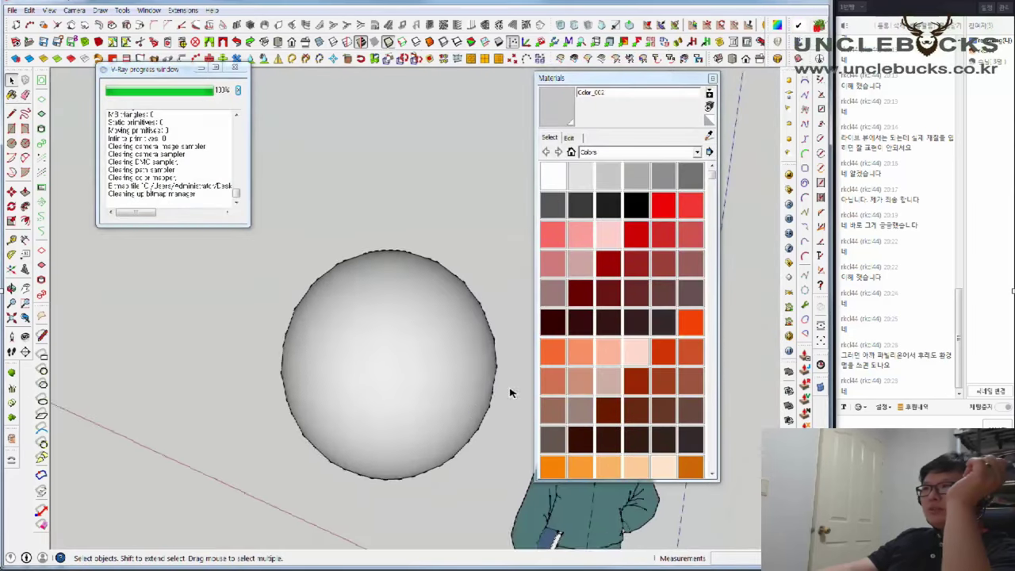
Draw a V-Ray dome light around the sphere and figure and open its Edit Light settings
scroll(510, 392, down, 1)
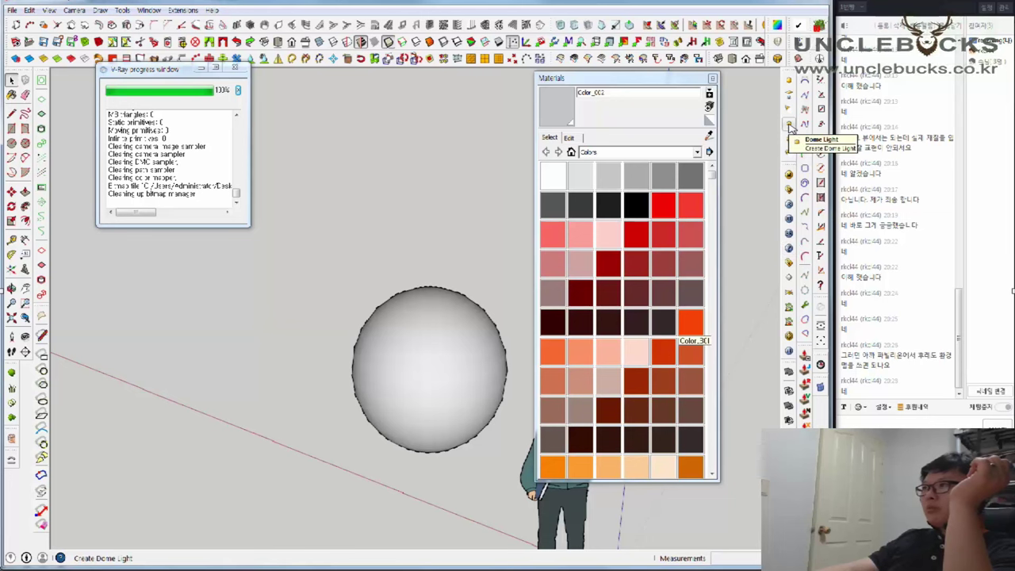
click(790, 126)
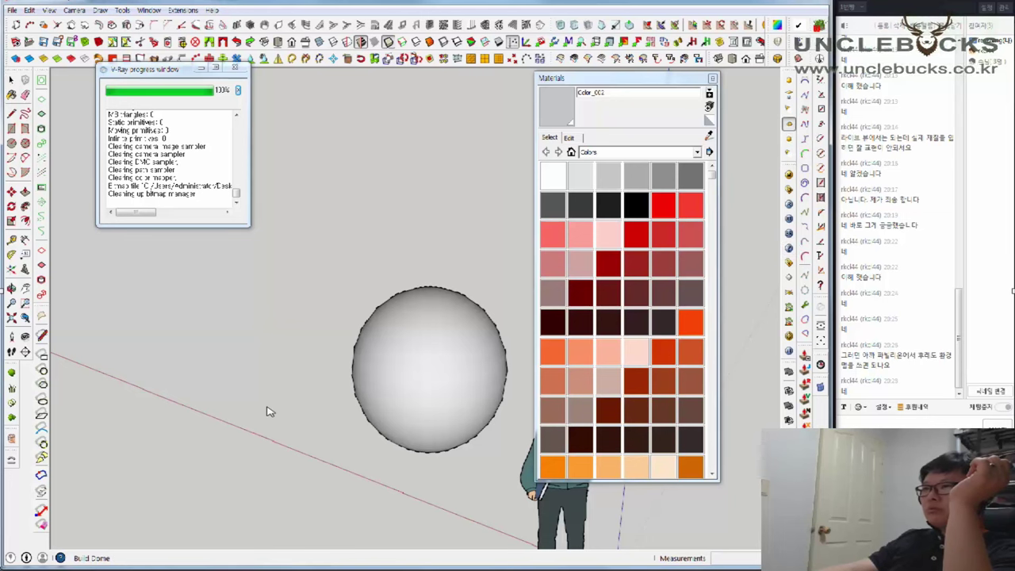
scroll(301, 396, down, 1)
scroll(304, 396, down, 2)
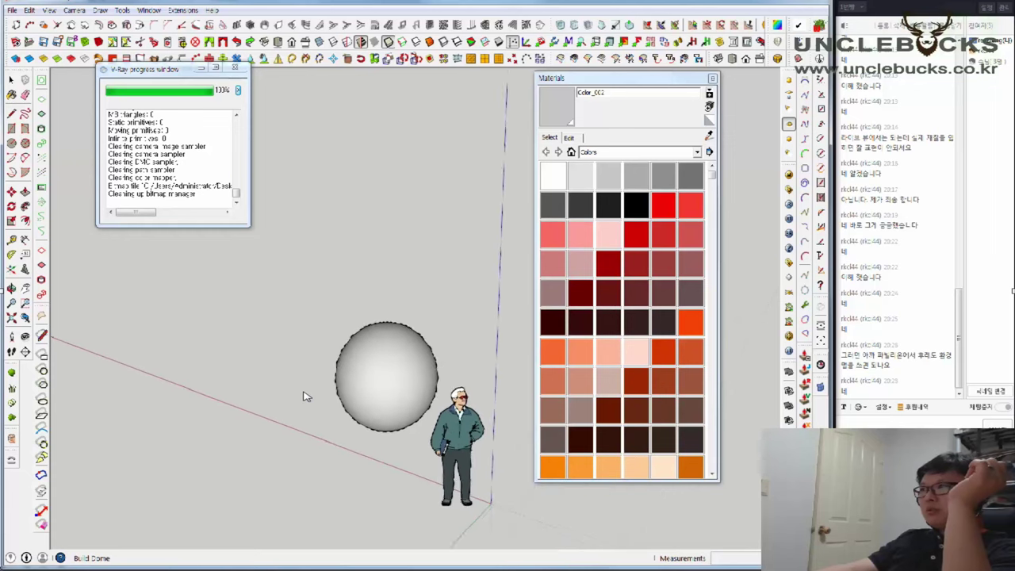
scroll(304, 397, down, 1)
click(318, 454)
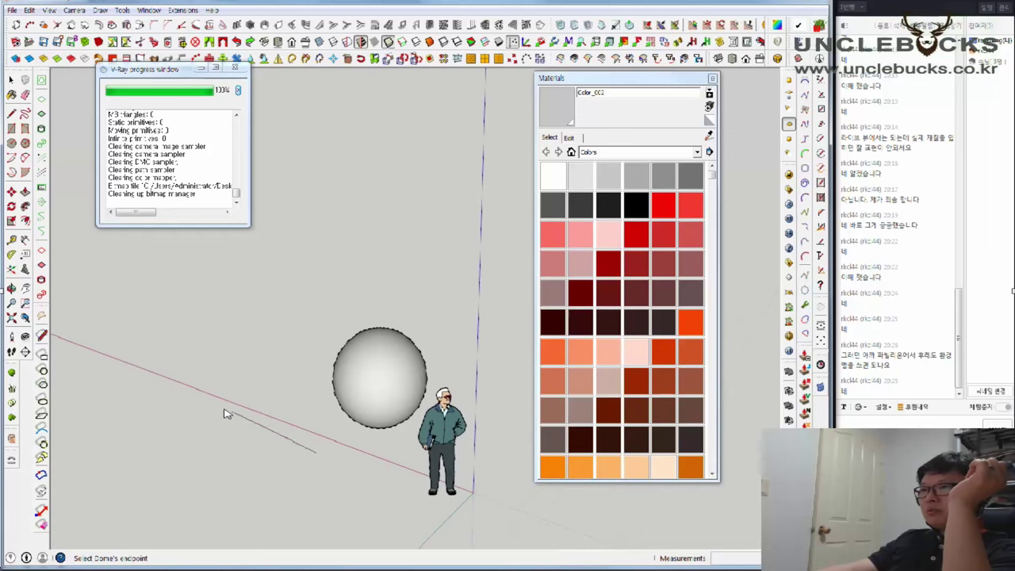
click(199, 408)
middle_drag(323, 421, 320, 288)
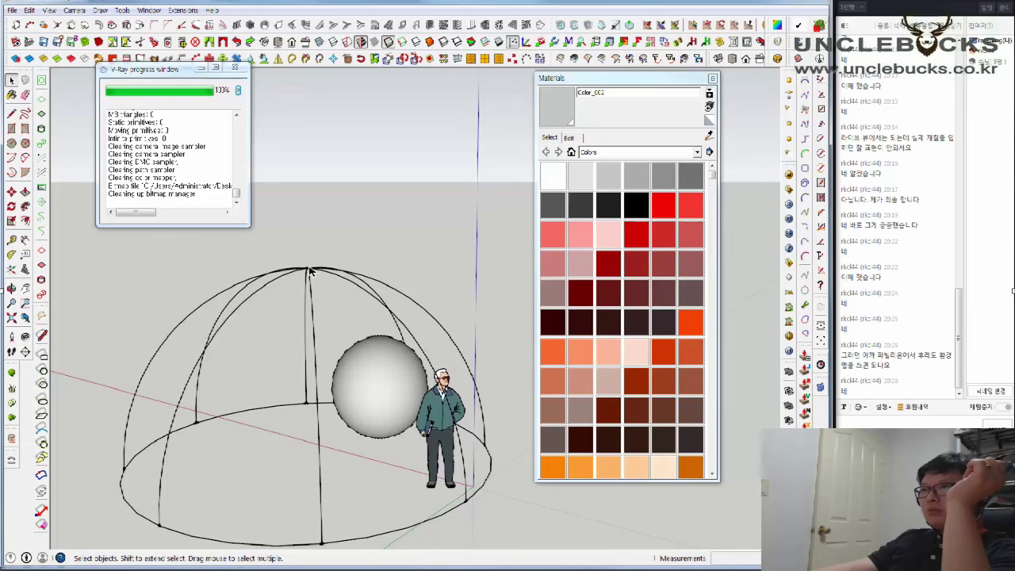
right_click(311, 272)
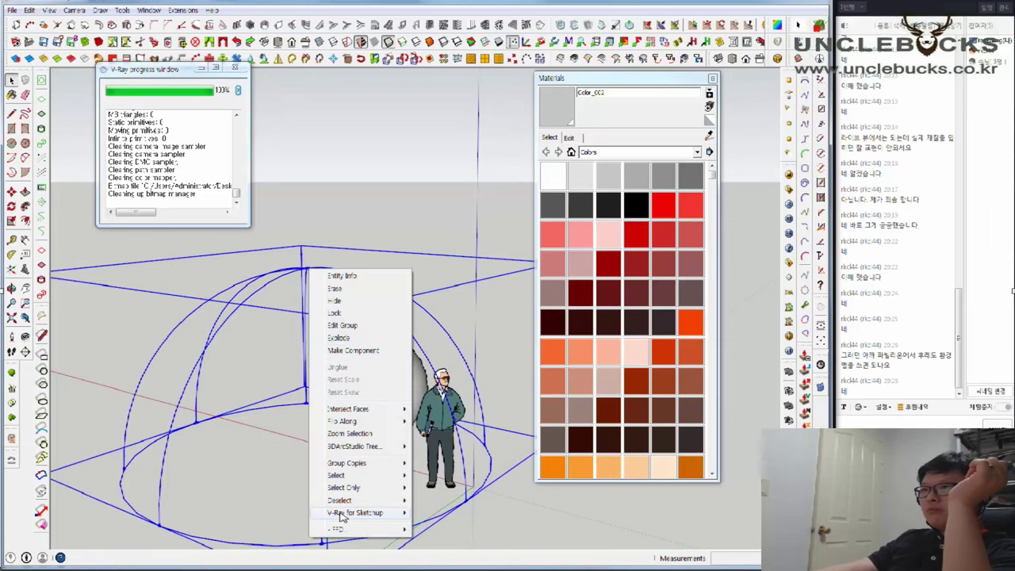
click(298, 515)
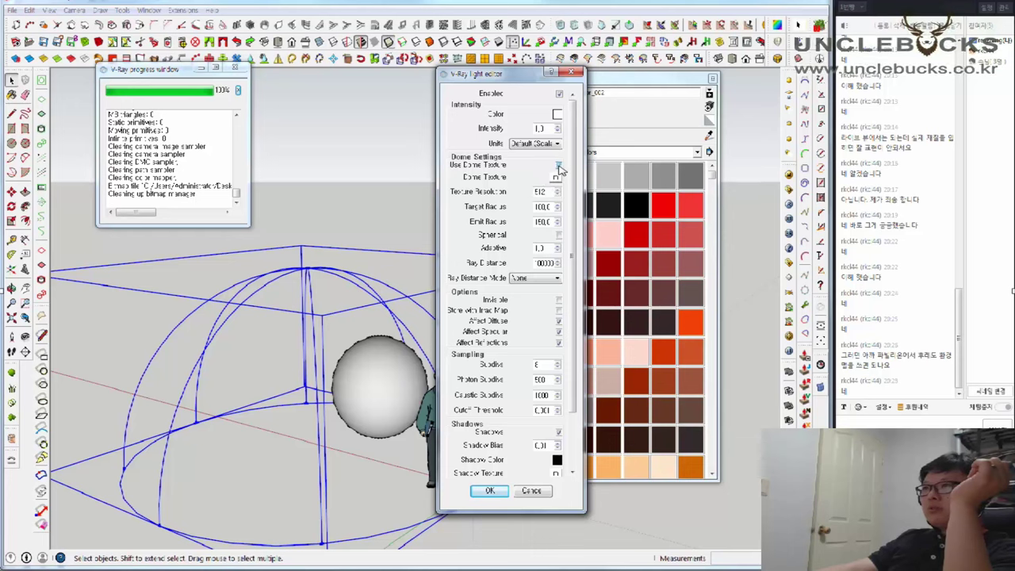
Give the dome light a TexBitmap texture using the v1_05 HDR with environment UVW mapping
click(559, 165)
click(555, 177)
click(186, 322)
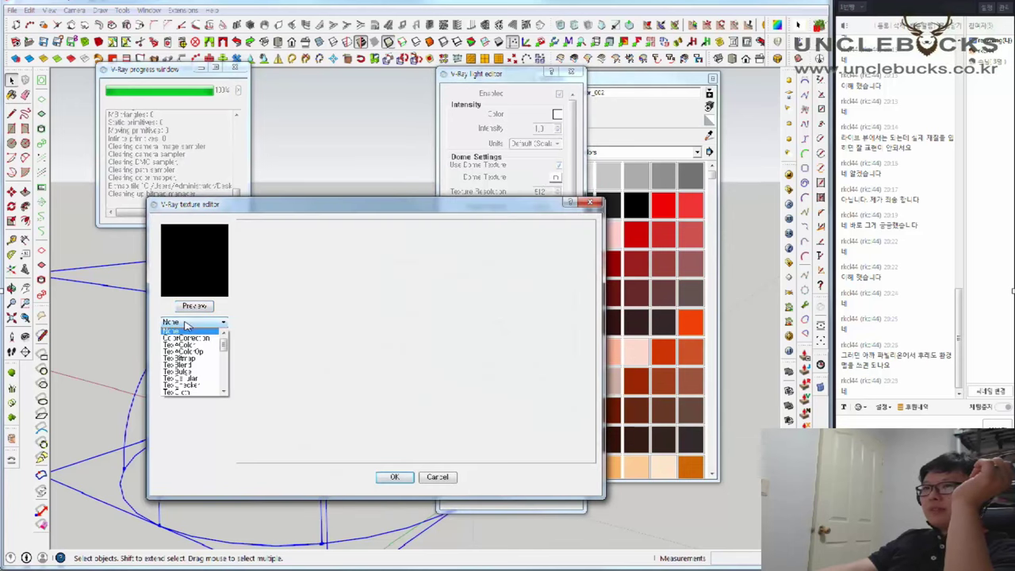
click(189, 358)
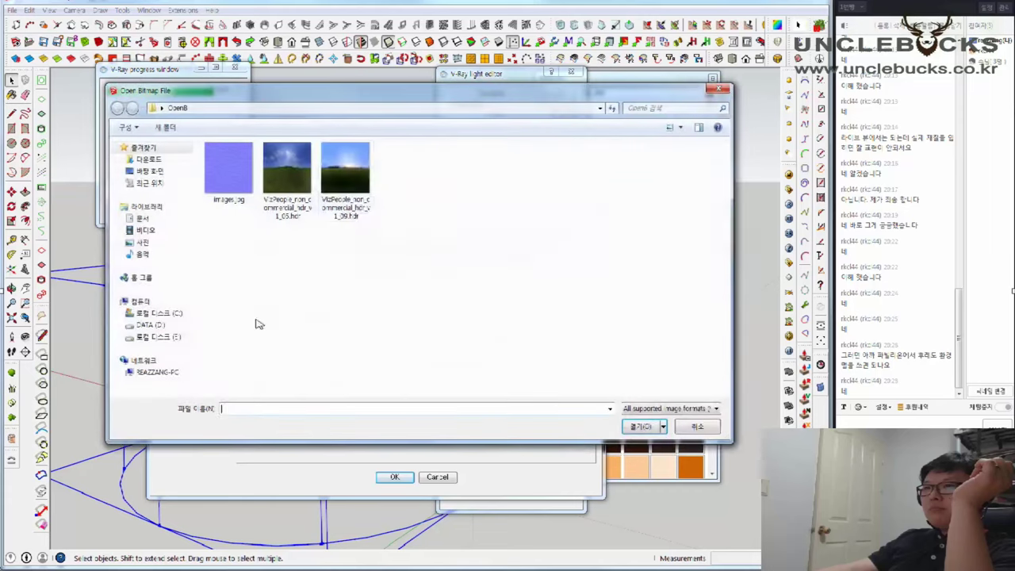
click(301, 179)
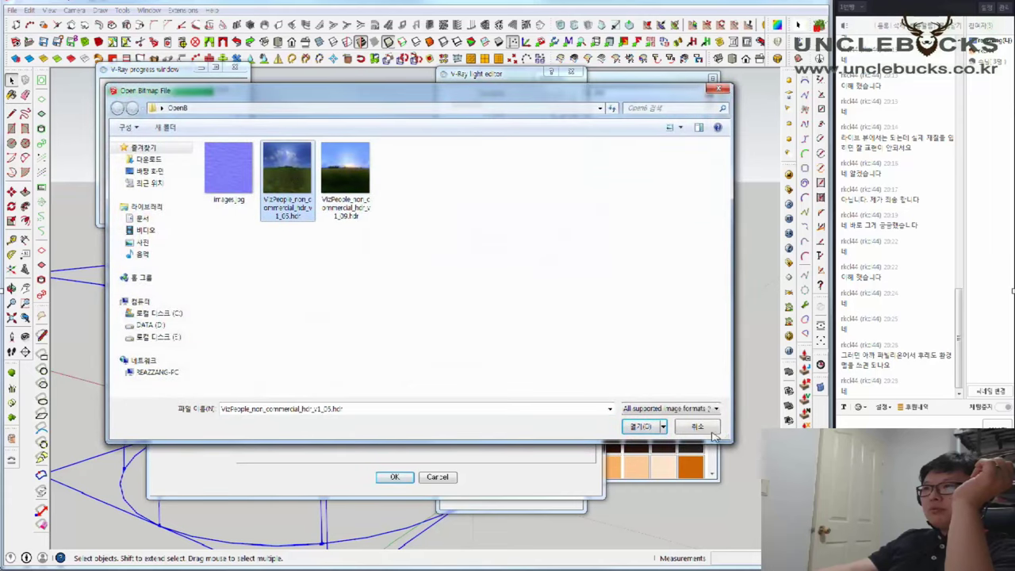
click(641, 425)
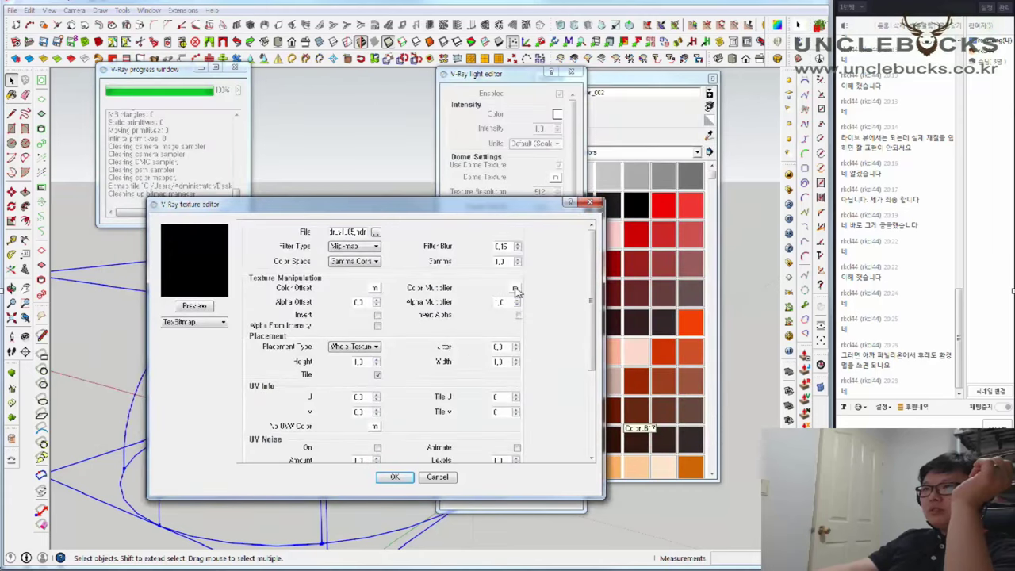
drag(590, 263, 591, 353)
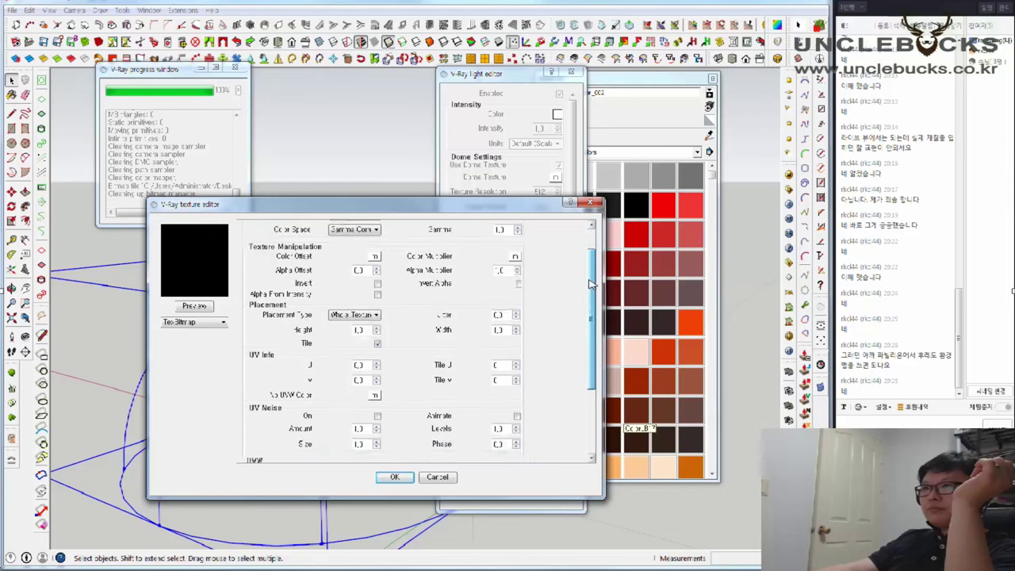
click(420, 368)
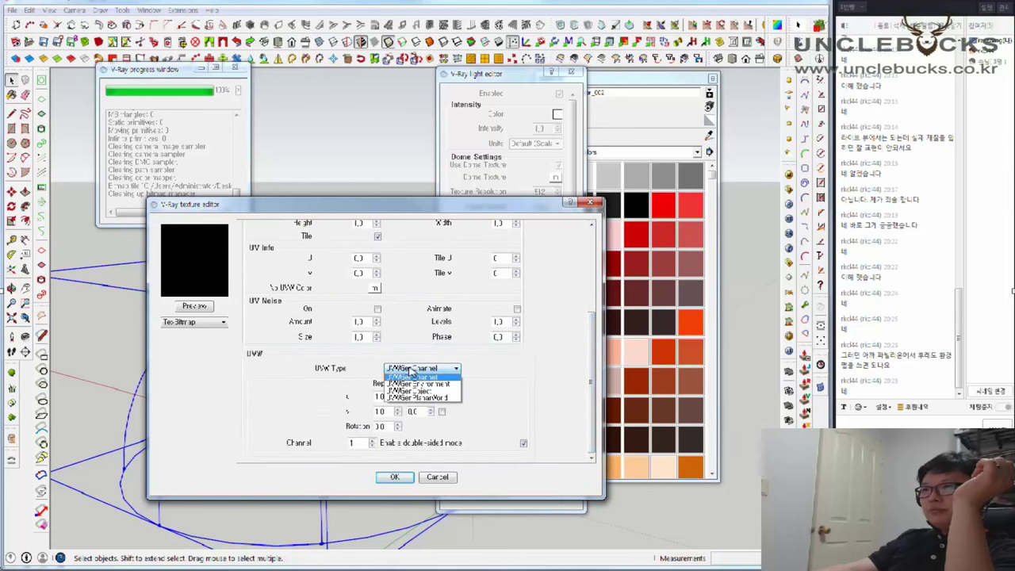
click(417, 385)
click(420, 389)
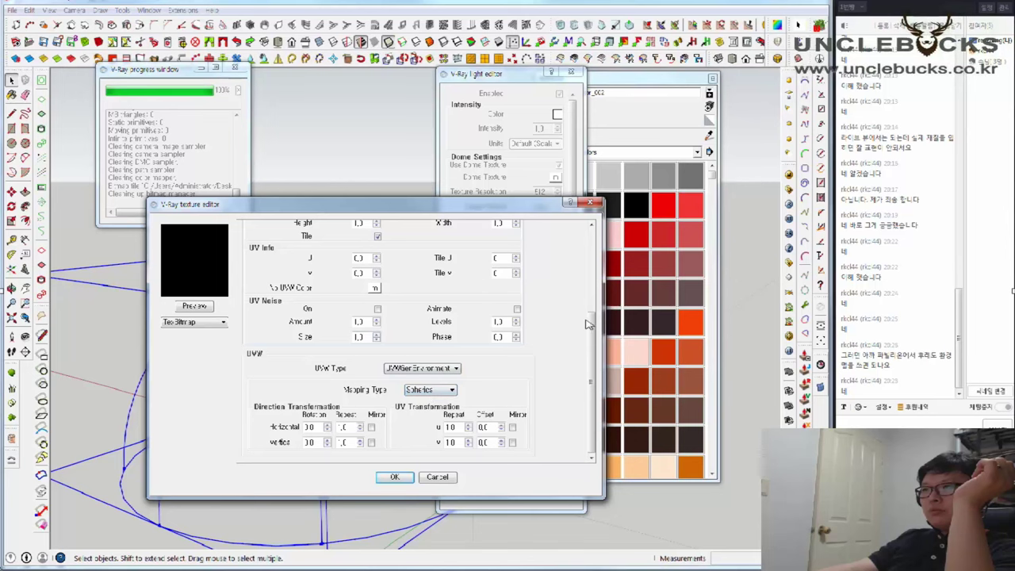
drag(591, 324, 623, 240)
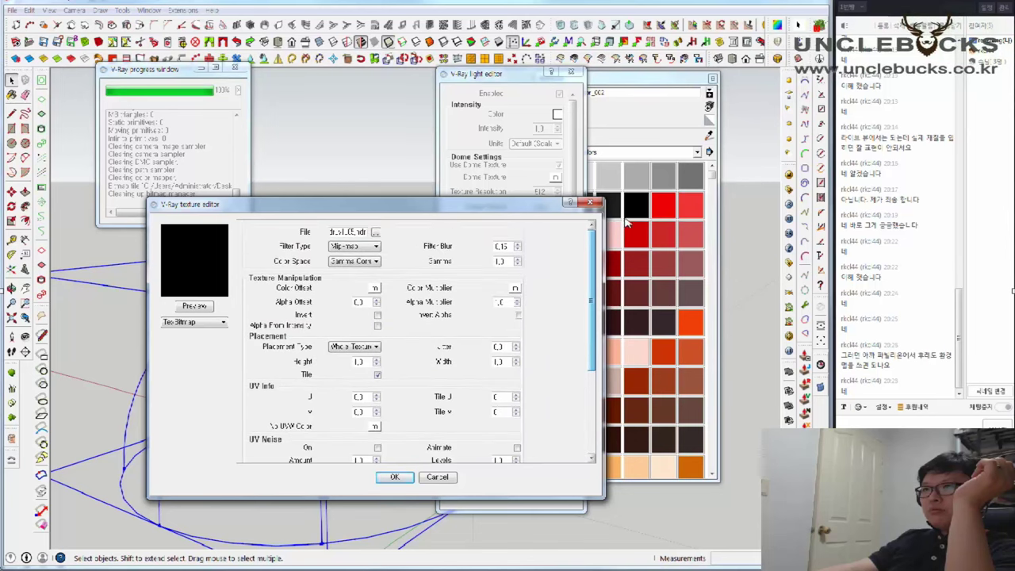
click(397, 479)
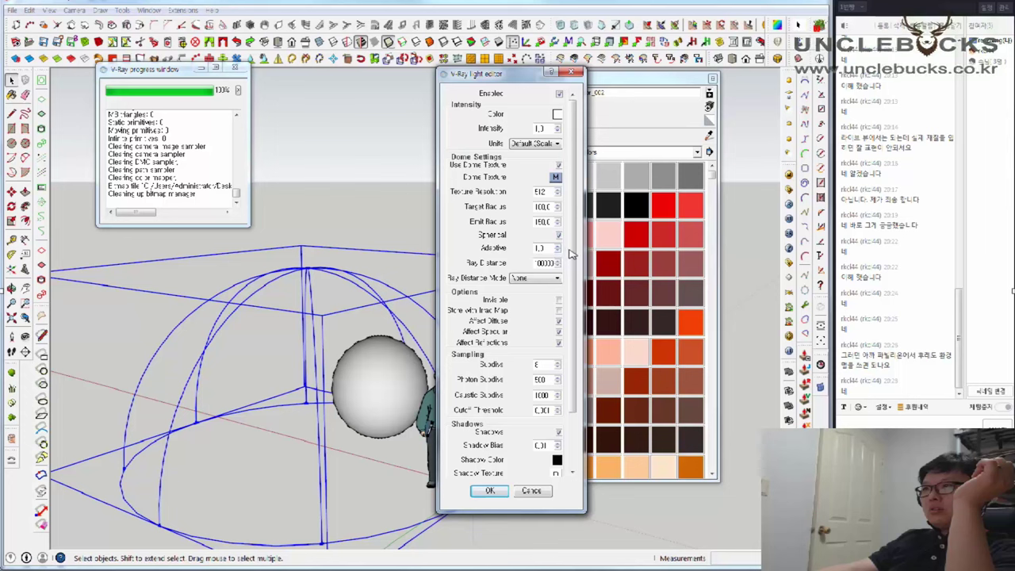
Set the dome light's Sampling Subdivs to 30 and apply the light settings
scroll(569, 253, down, 3)
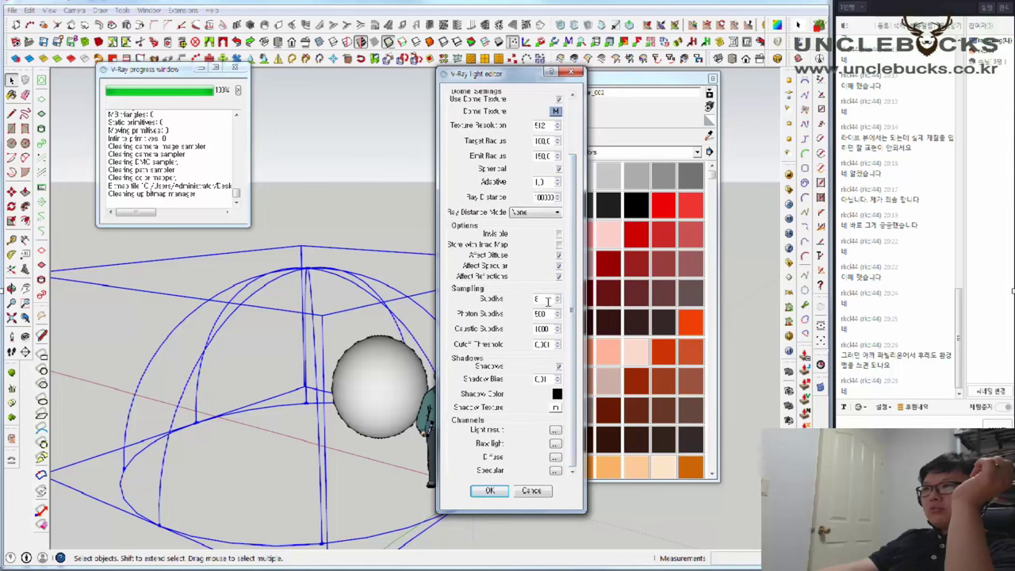
double_click(547, 301)
text(30)
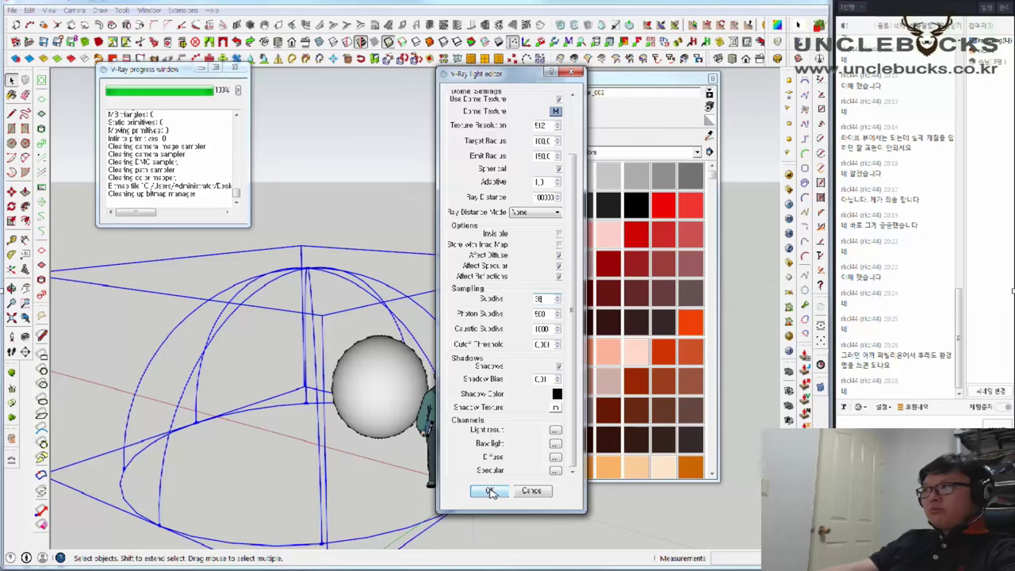
click(490, 493)
middle_drag(400, 415, 381, 369)
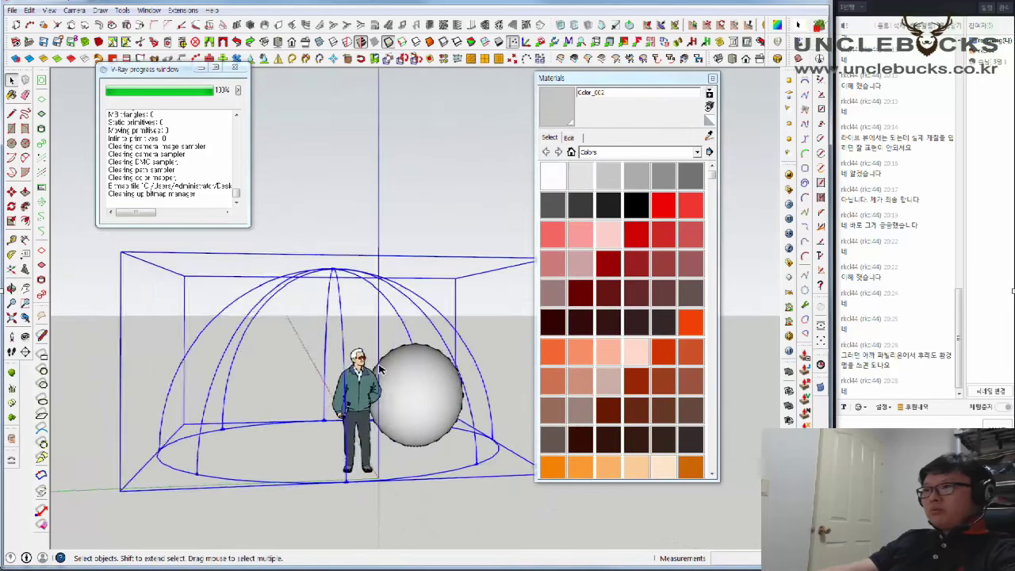
In the Option Editor, switch the Environment GI skylight texture type to TexBitmap
click(788, 190)
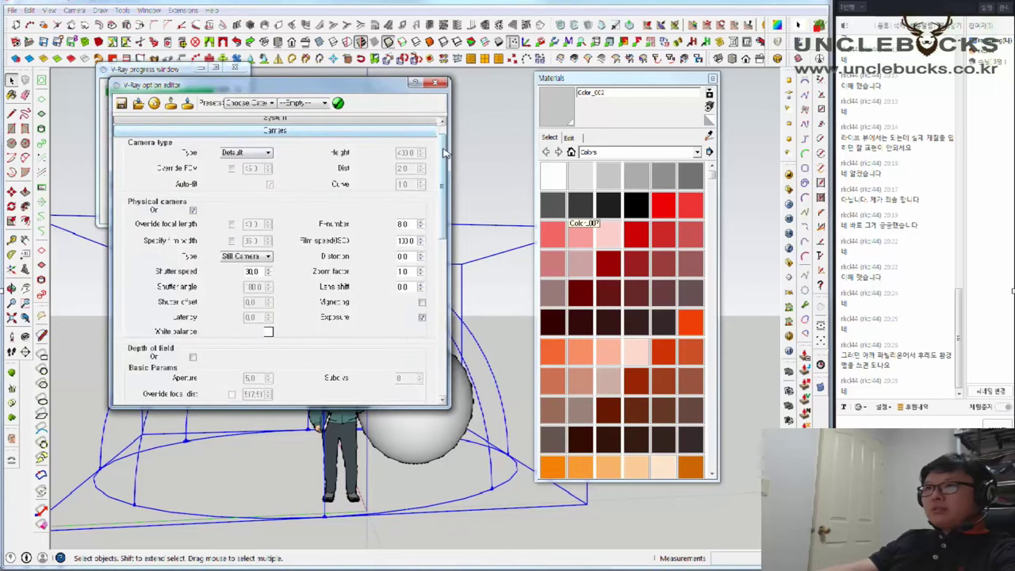
drag(446, 158, 446, 270)
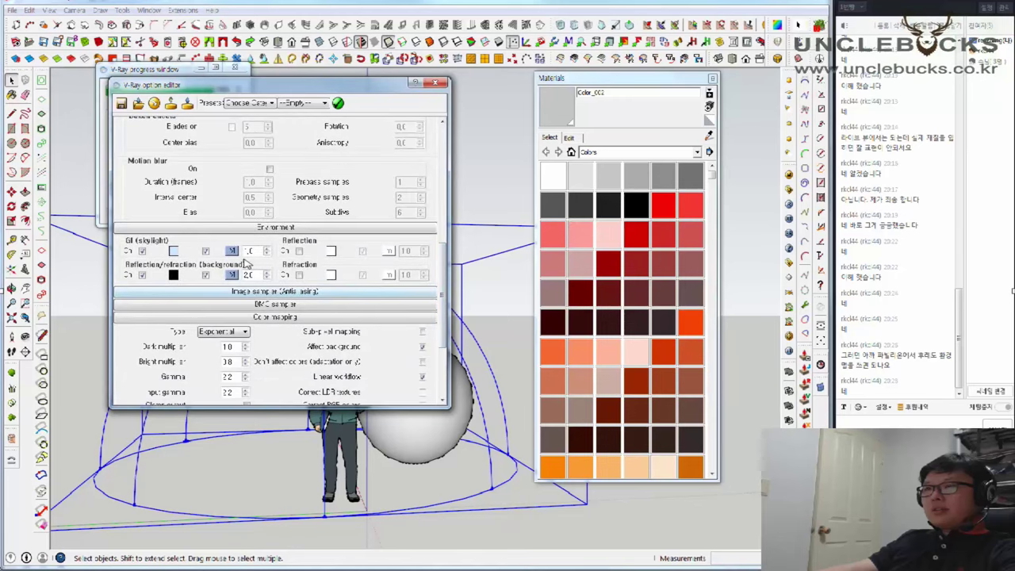
click(232, 251)
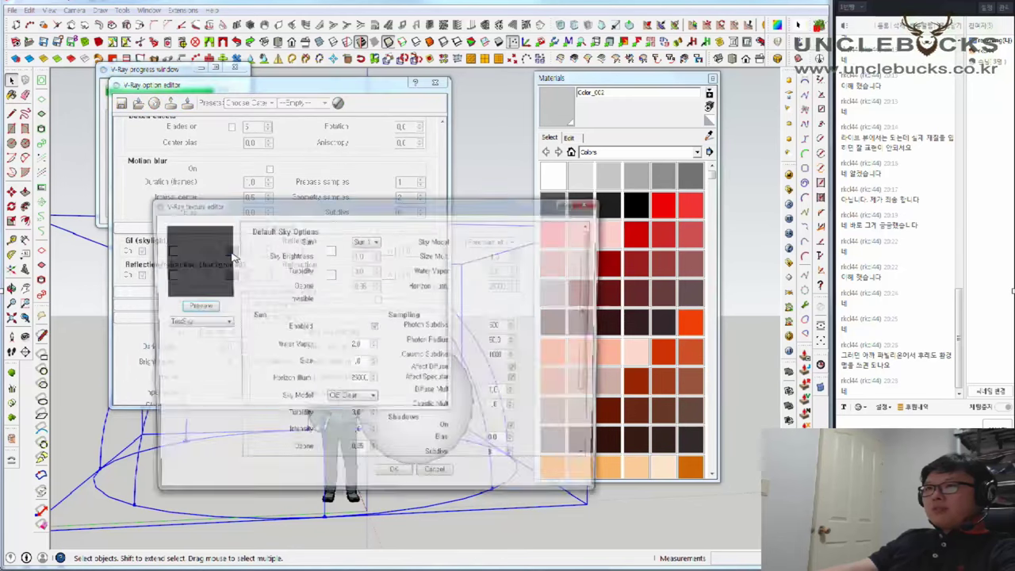
click(198, 325)
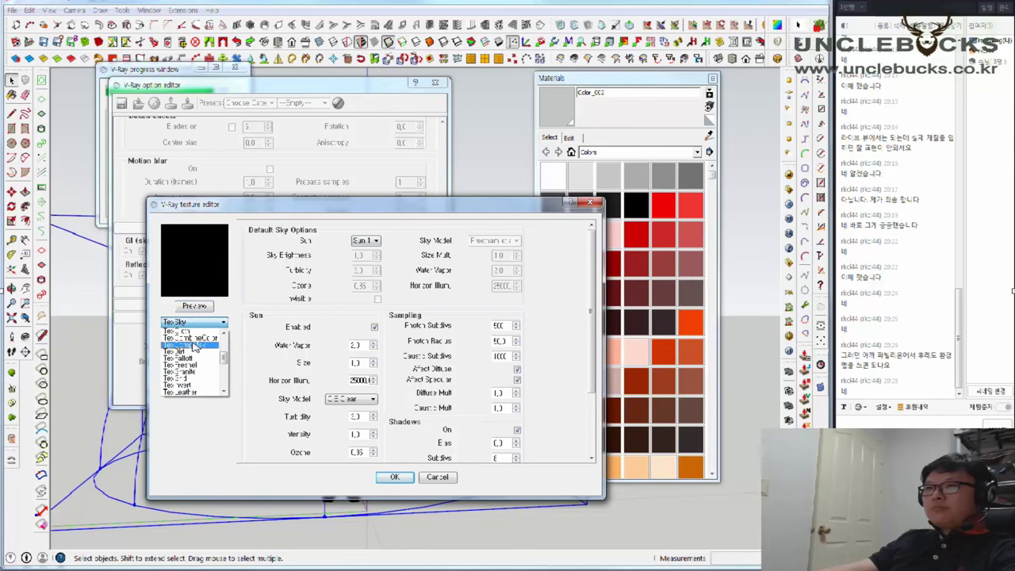
scroll(194, 358, up, 3)
click(191, 360)
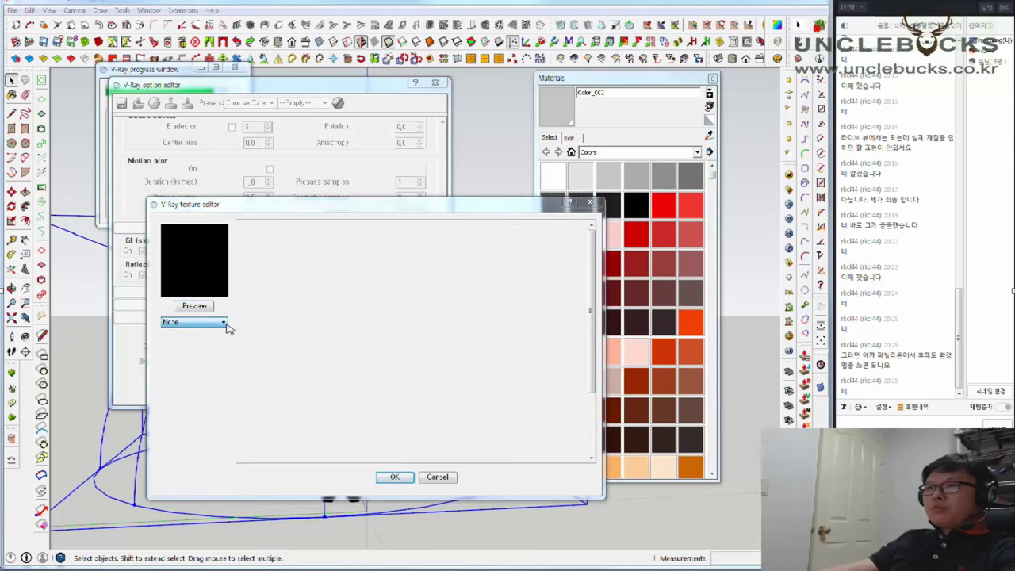
Cancel the image browse, discard the skylight texture change, and close Materials and the Option Editor
click(292, 255)
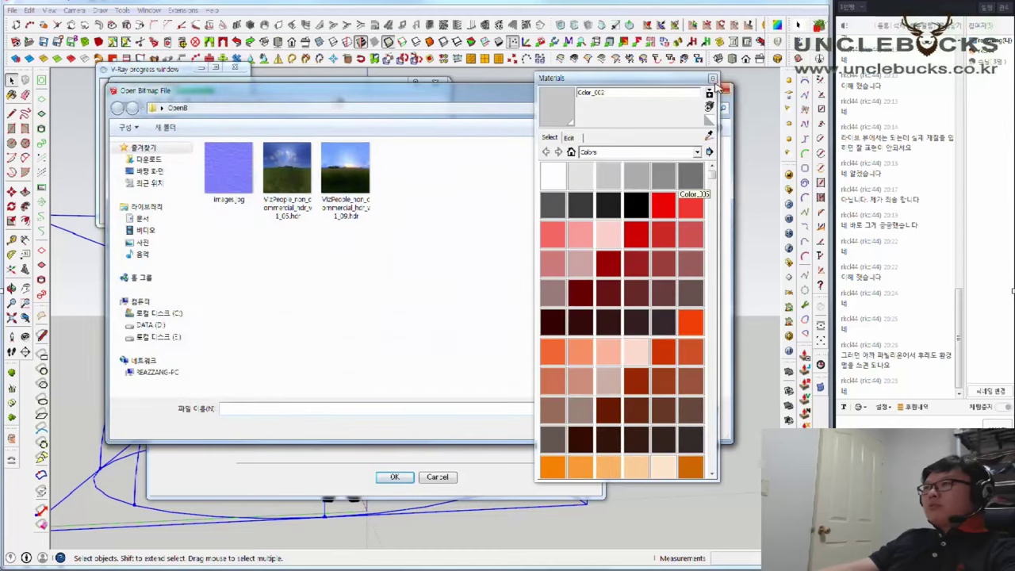
click(716, 87)
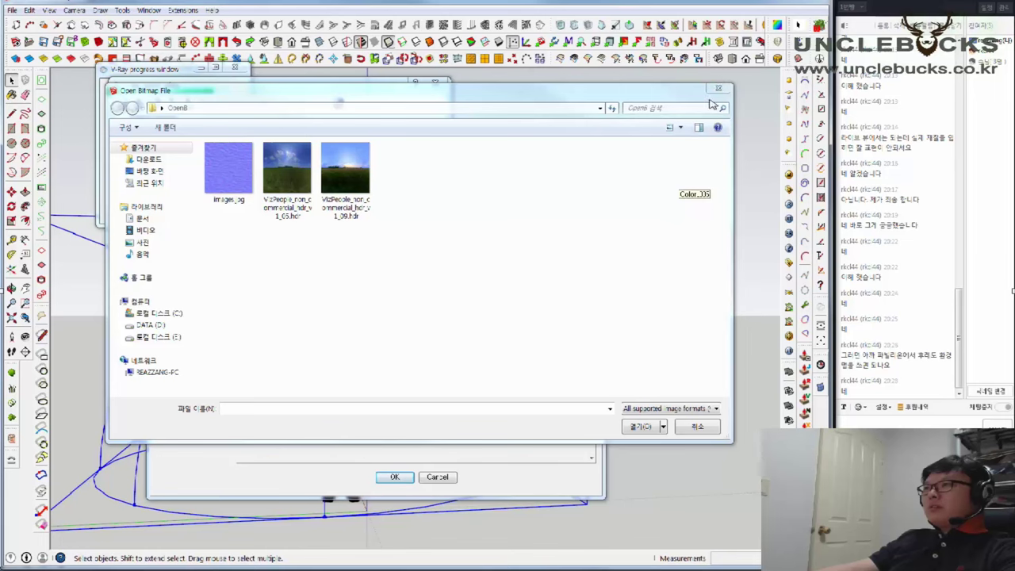
click(718, 88)
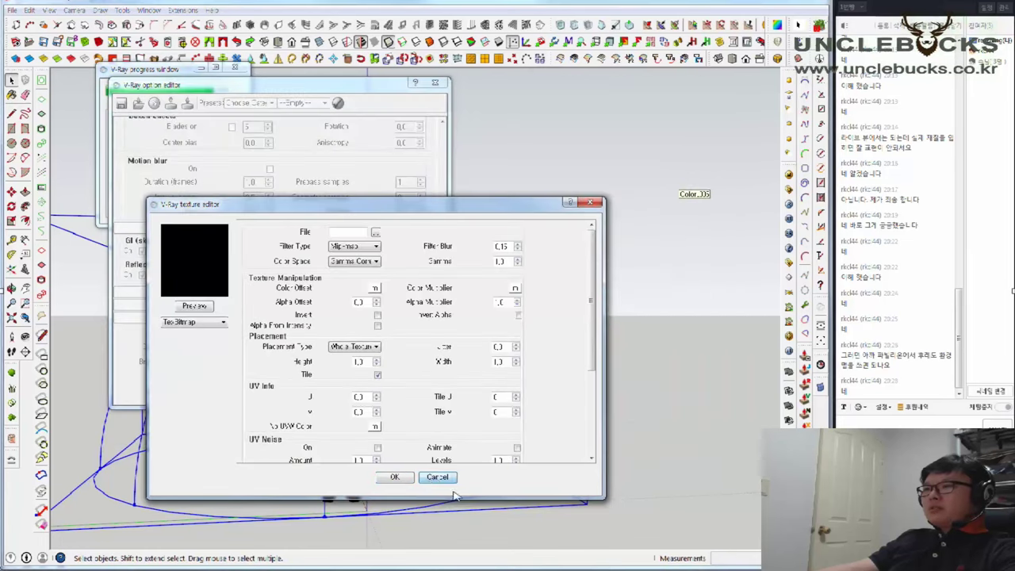
click(437, 478)
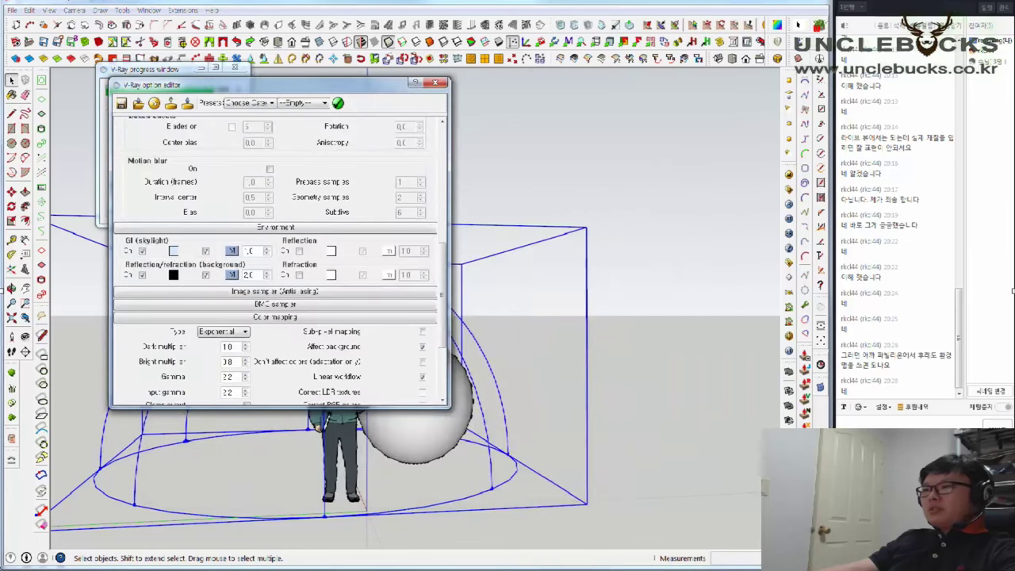
click(434, 82)
mouse_move(341, 559)
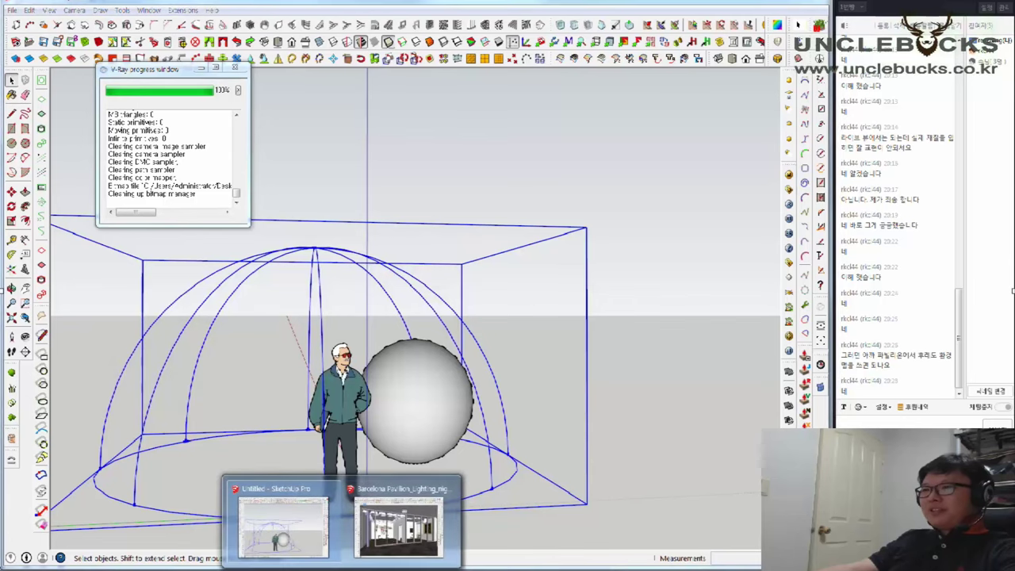
click(399, 519)
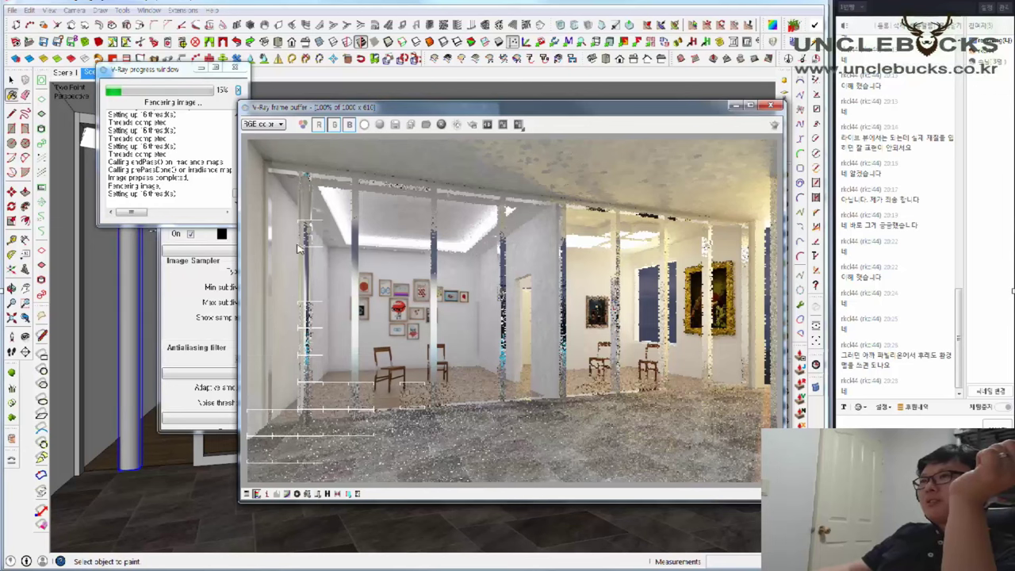
scroll(302, 266, up, 2)
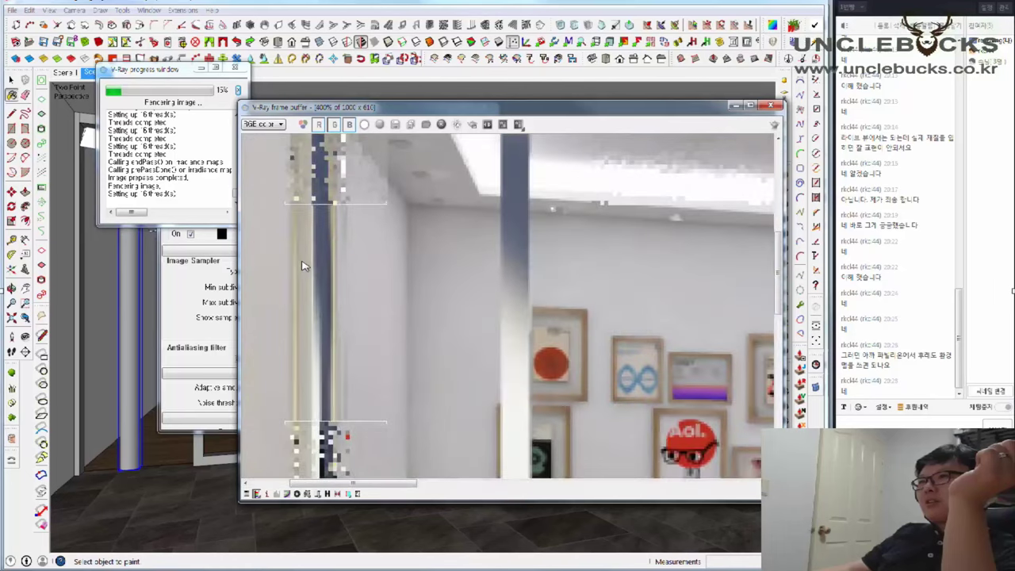
scroll(339, 263, down, 1)
scroll(346, 270, down, 1)
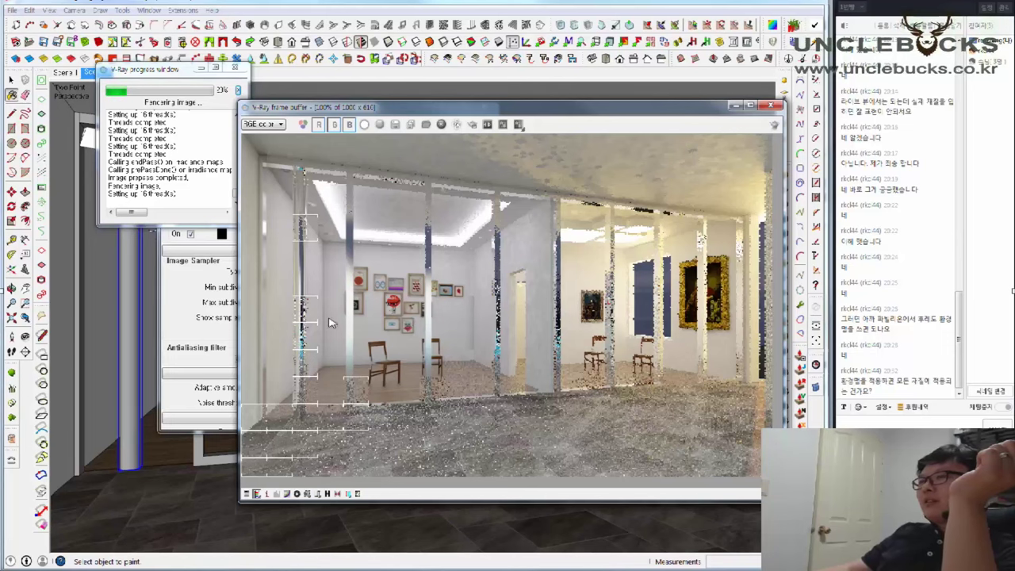
scroll(304, 234, up, 1)
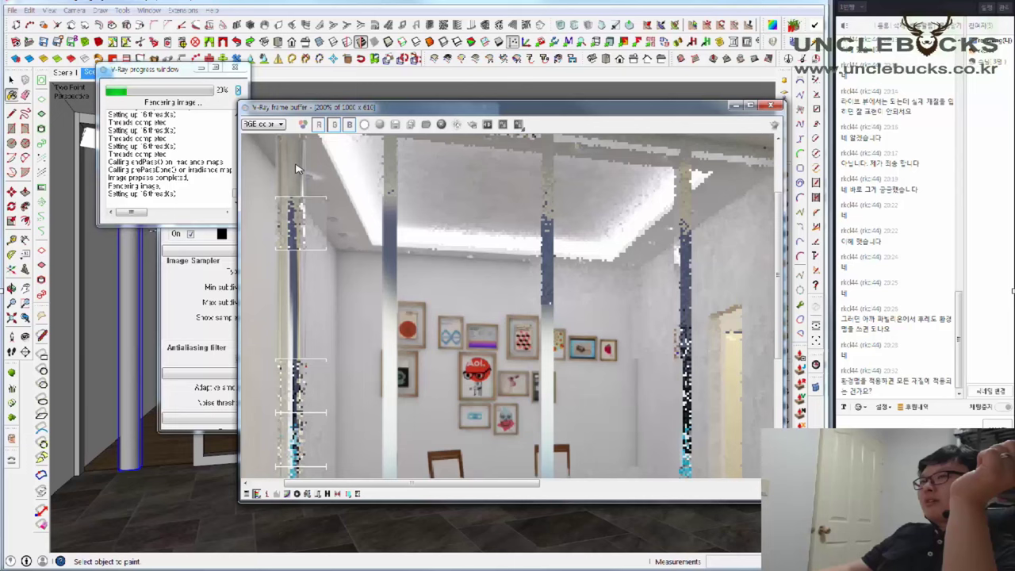
scroll(295, 169, down, 2)
scroll(295, 191, up, 1)
scroll(299, 249, up, 1)
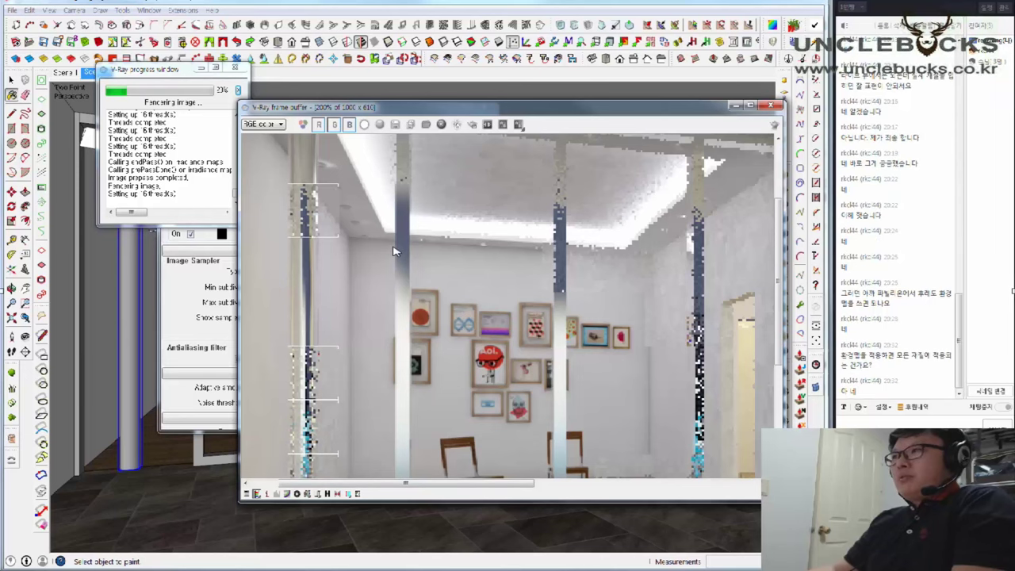
drag(458, 111, 352, 89)
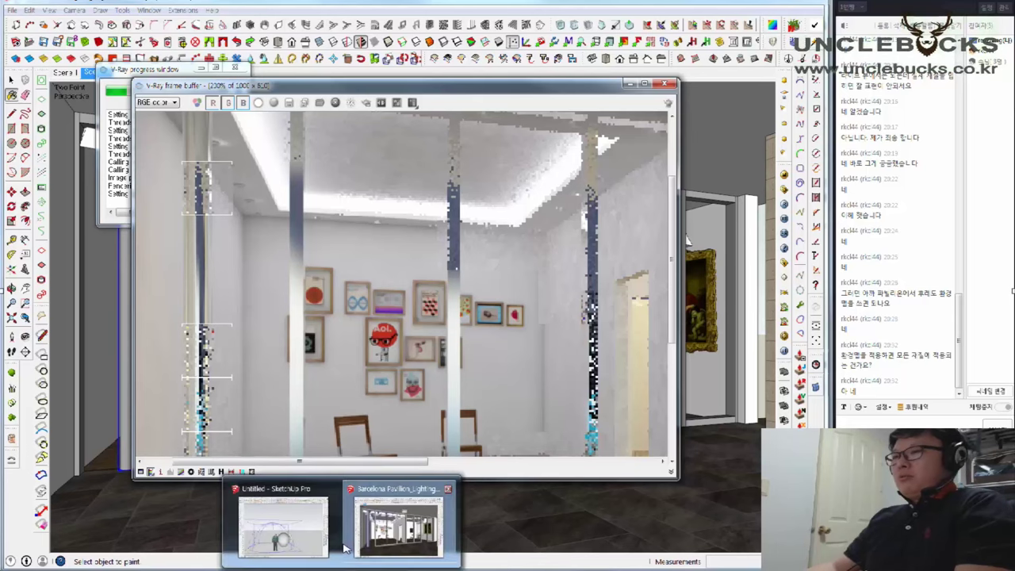
click(394, 521)
middle_drag(437, 291, 331, 264)
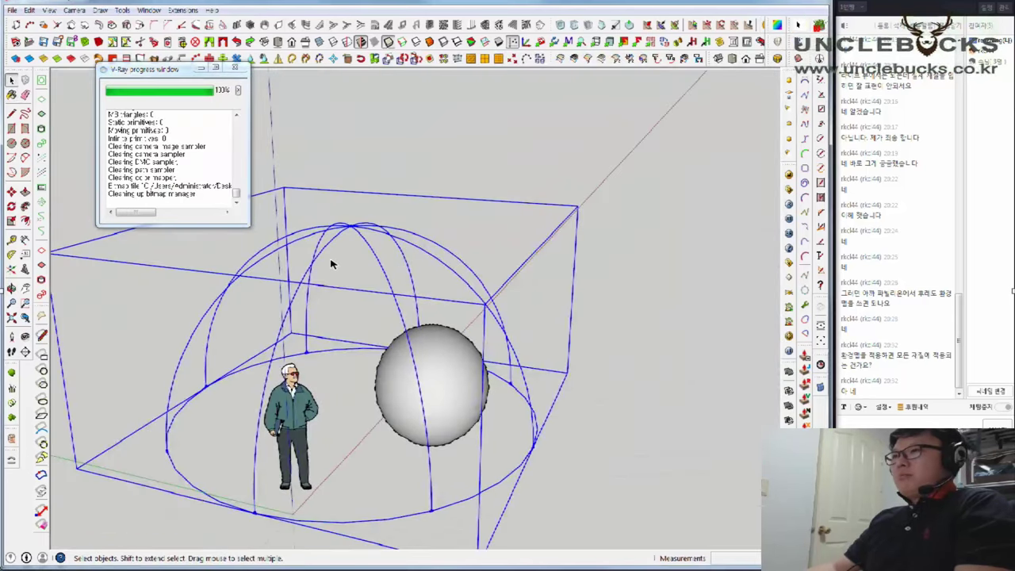
Deselect the dome light and start a V-Ray test render of the sphere-and-figure scene
right_click(350, 229)
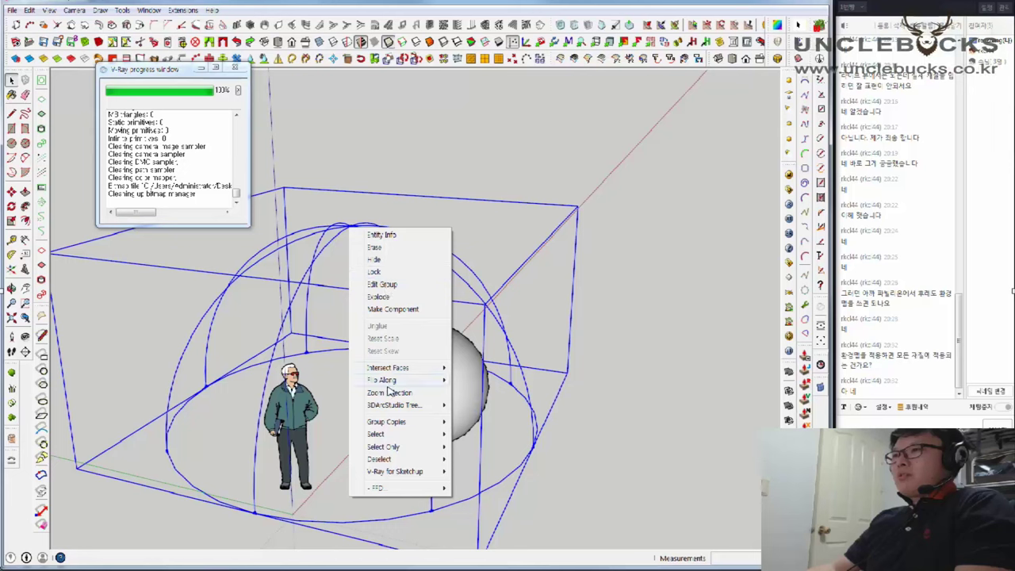
click(665, 302)
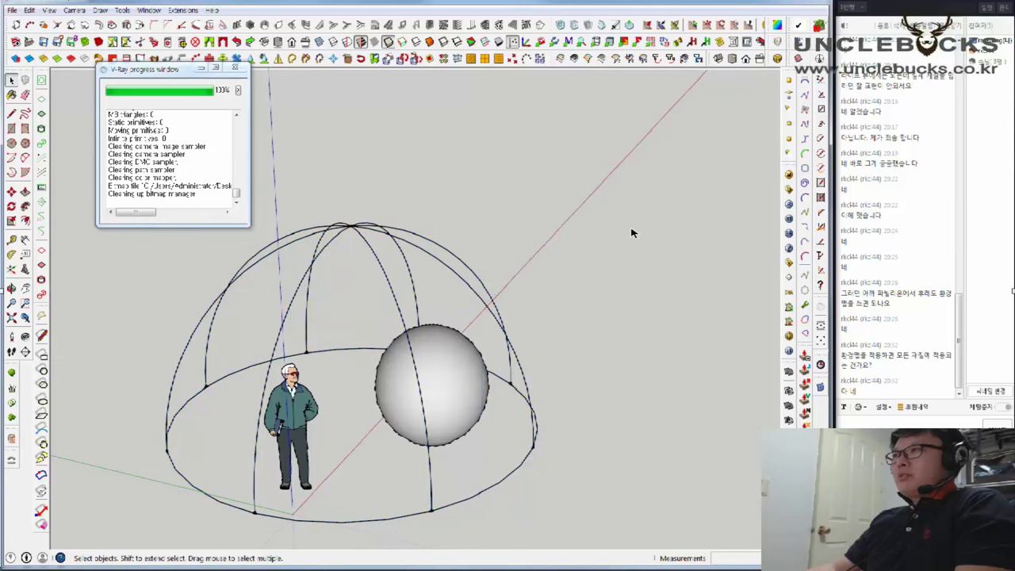
click(788, 204)
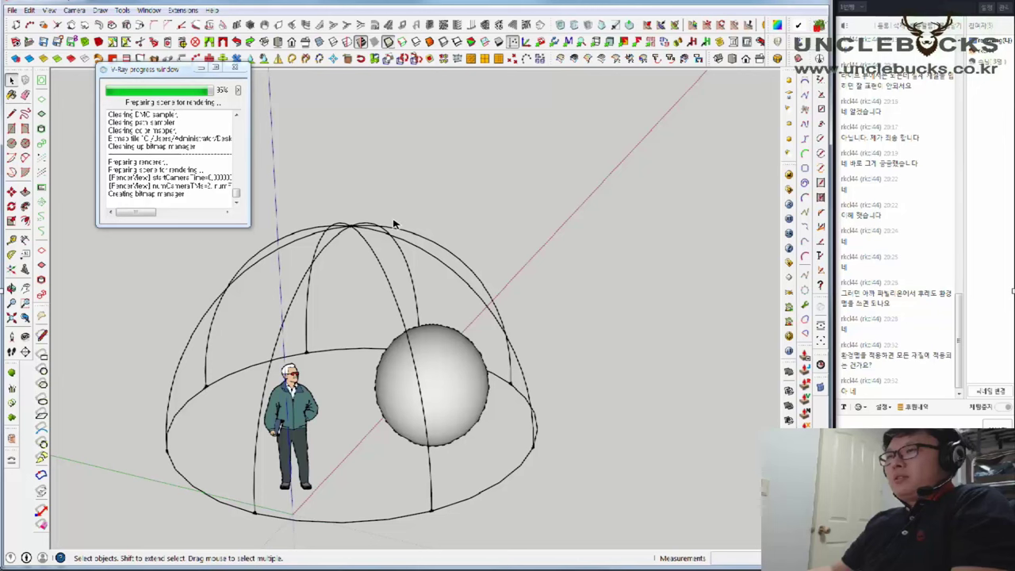
mouse_move(347, 565)
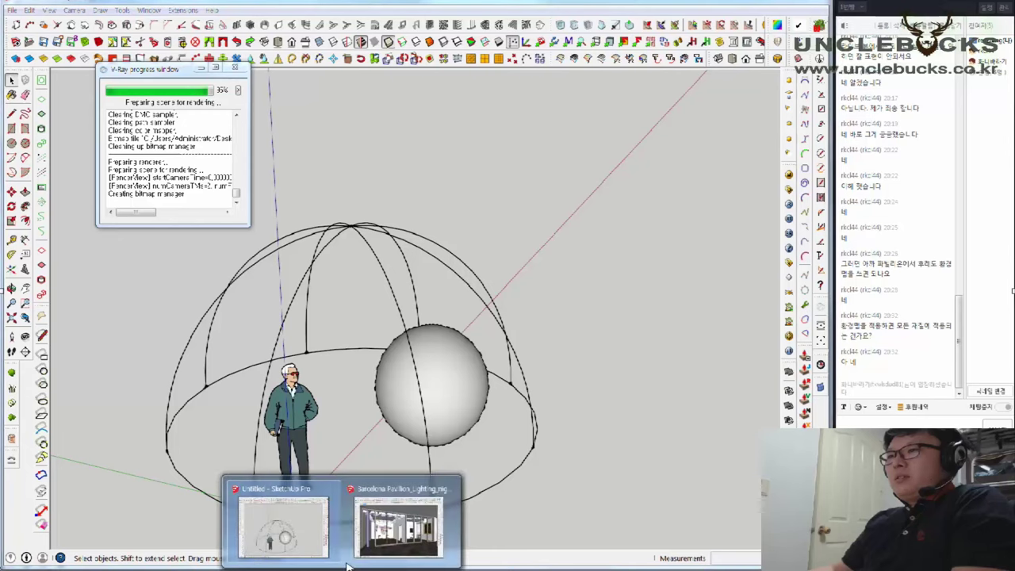
Switch to the Barcelona Pavilion gallery window and zoom the frame buffer out to 100%
click(396, 528)
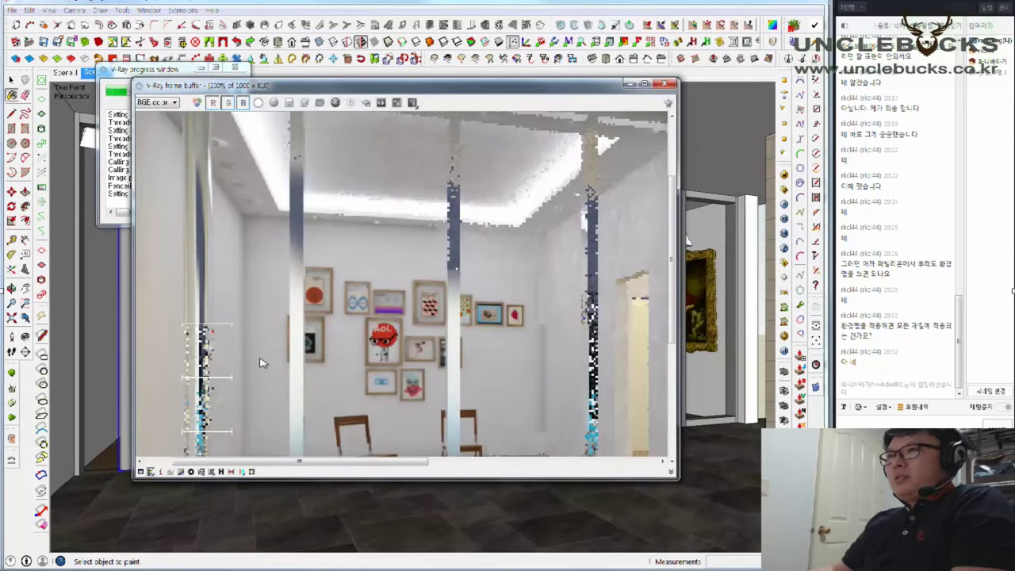
scroll(261, 363, down, 1)
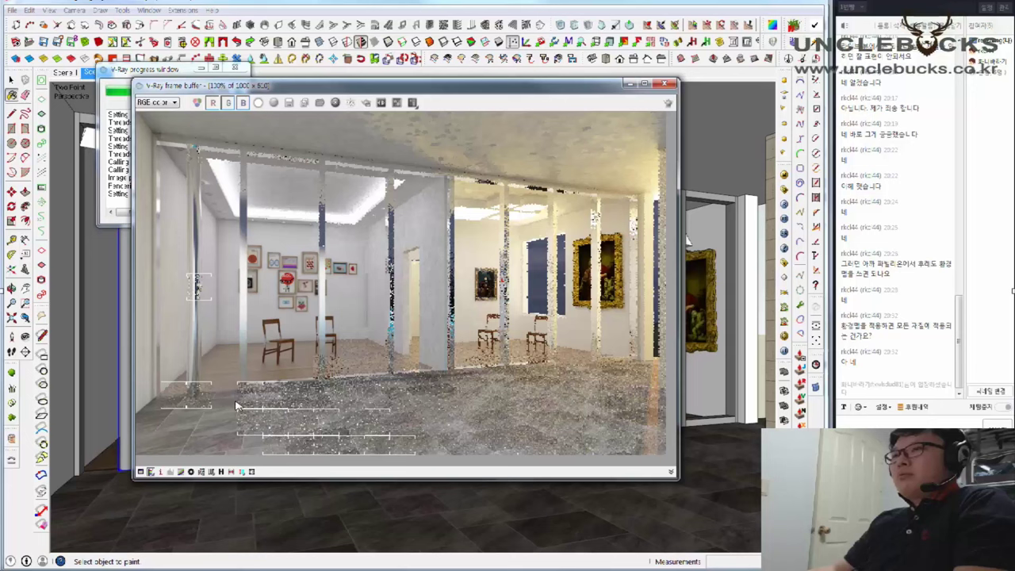
Apply a curve colour correction to the gallery render in the V-Ray frame buffer
click(141, 471)
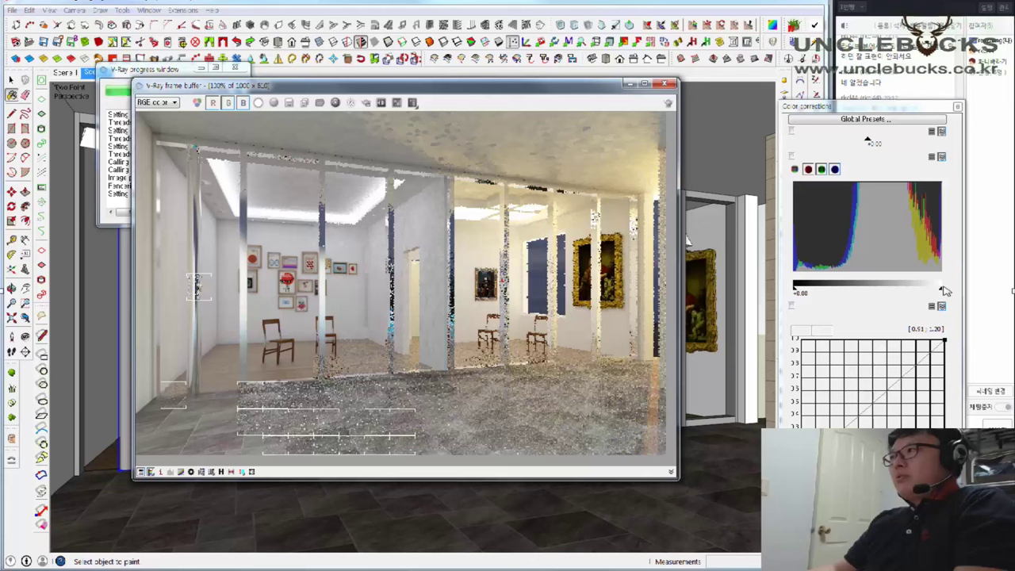
click(943, 339)
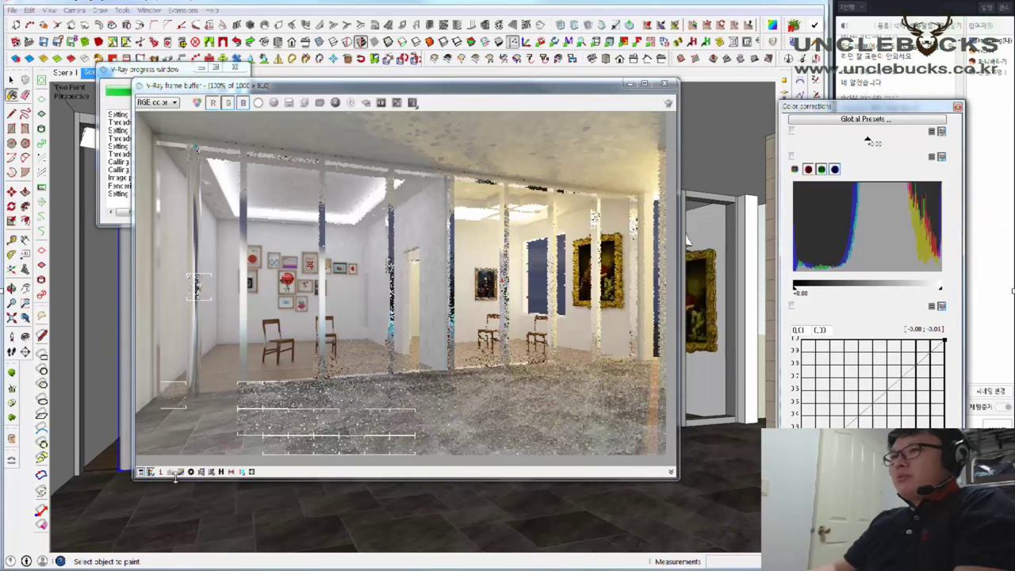
click(181, 474)
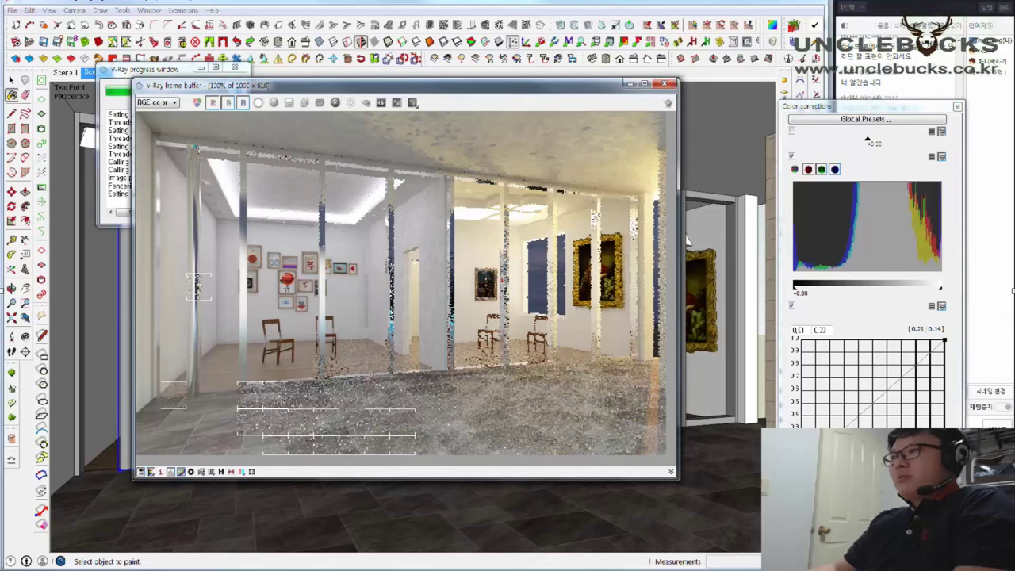
drag(841, 404, 840, 420)
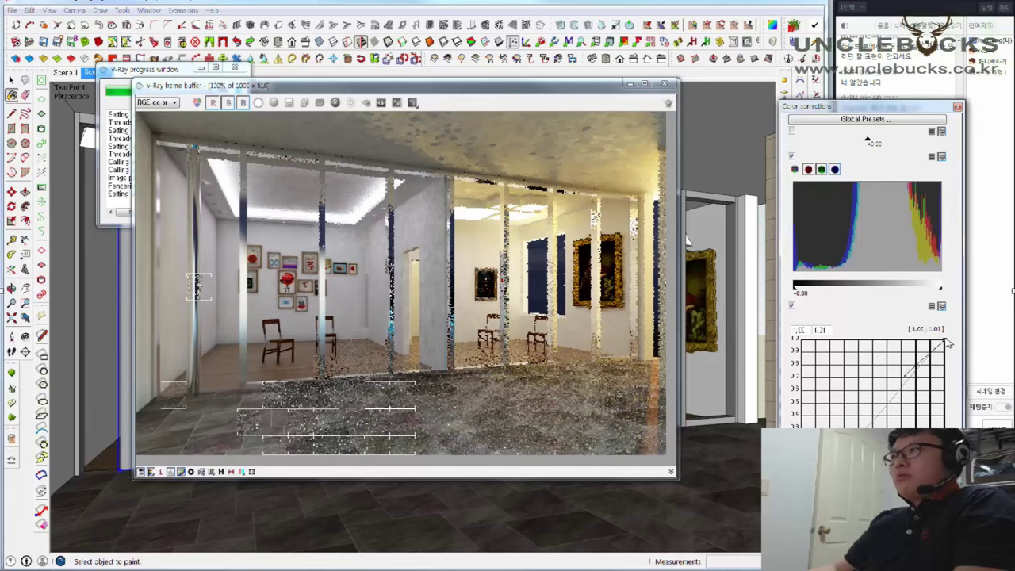
drag(899, 363, 898, 359)
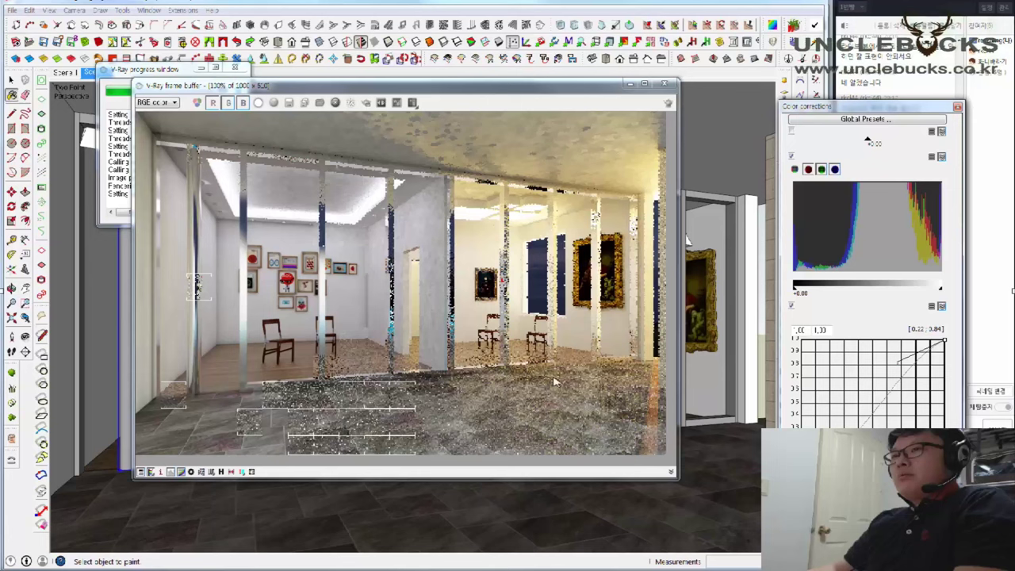
drag(860, 107, 690, 22)
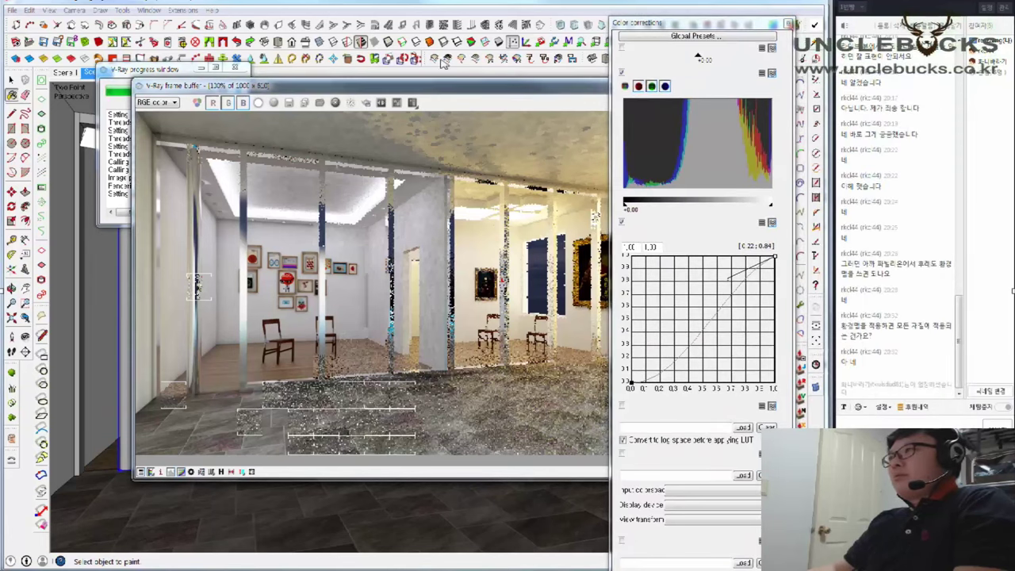
drag(544, 93, 482, 47)
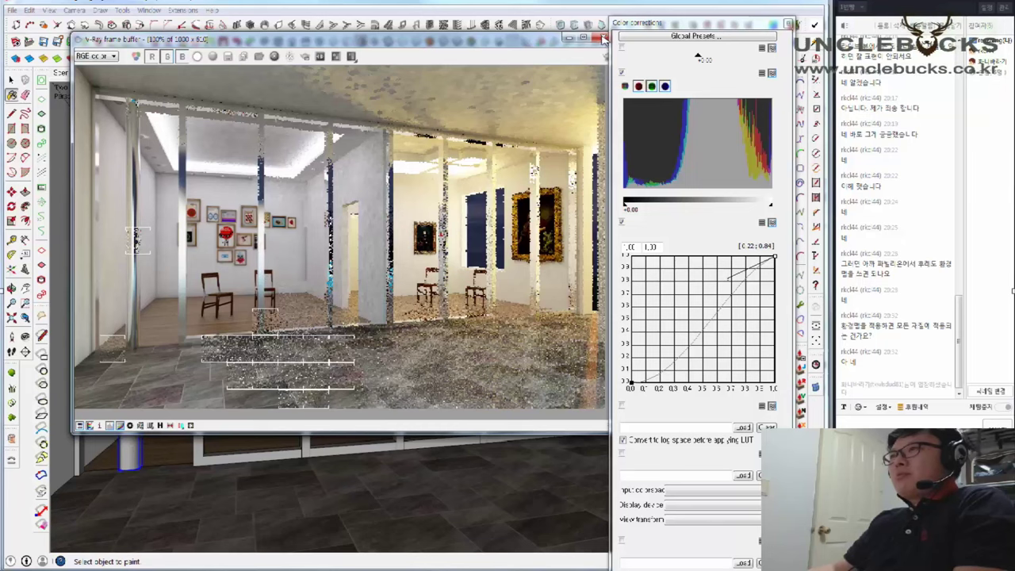
Close the render result and settings, then orbit to the pool beside the car and select it
click(602, 38)
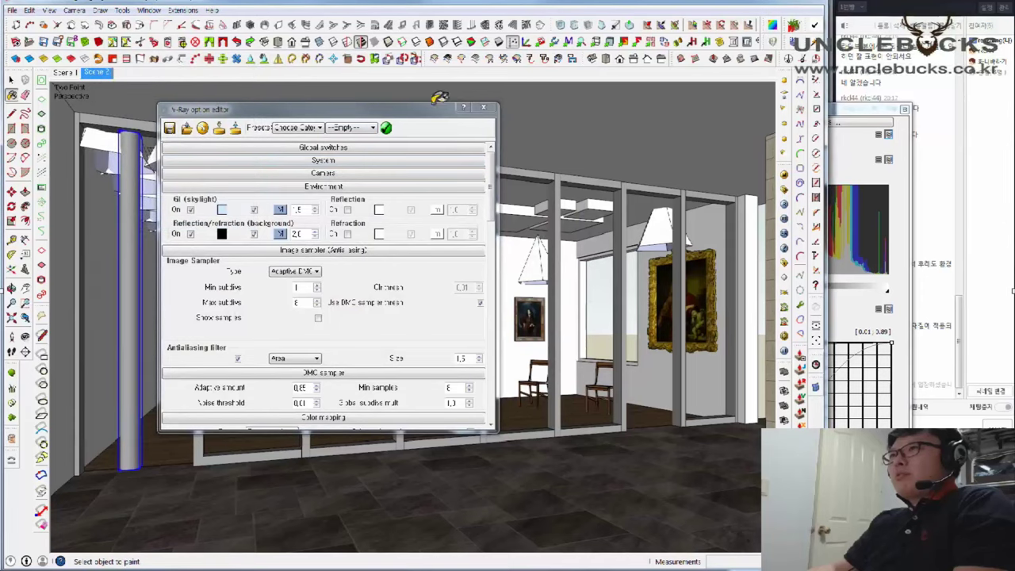
click(483, 107)
mouse_move(444, 238)
middle_down()
mouse_move(367, 327)
mouse_move(209, 390)
mouse_move(400, 290)
mouse_move(487, 349)
mouse_move(453, 324)
mouse_move(623, 333)
mouse_move(446, 310)
mouse_move(466, 294)
middle_up()
click(486, 349)
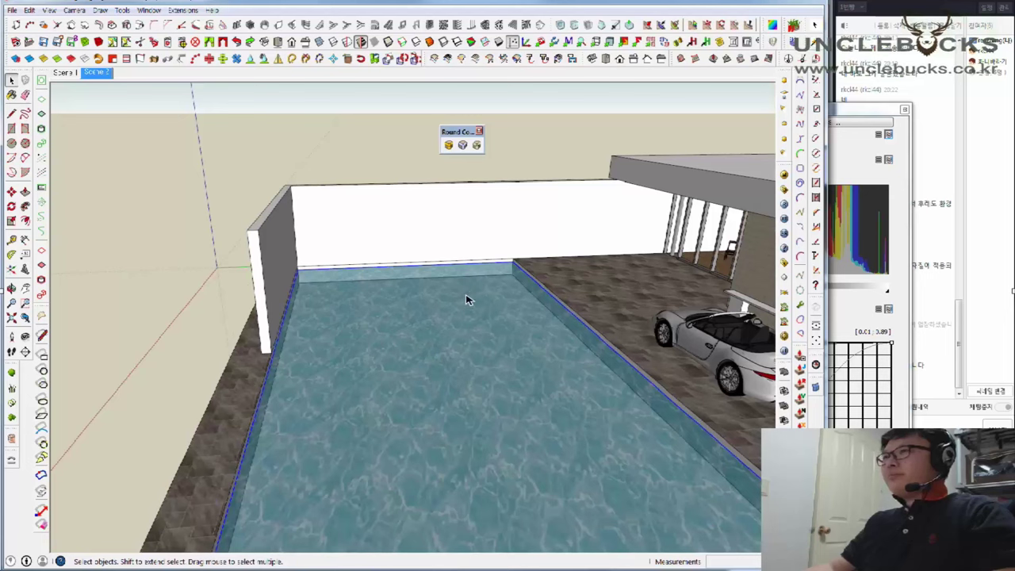
Open the wall group and paint it with the Stone-squares material sampled from the model
double_click(325, 215)
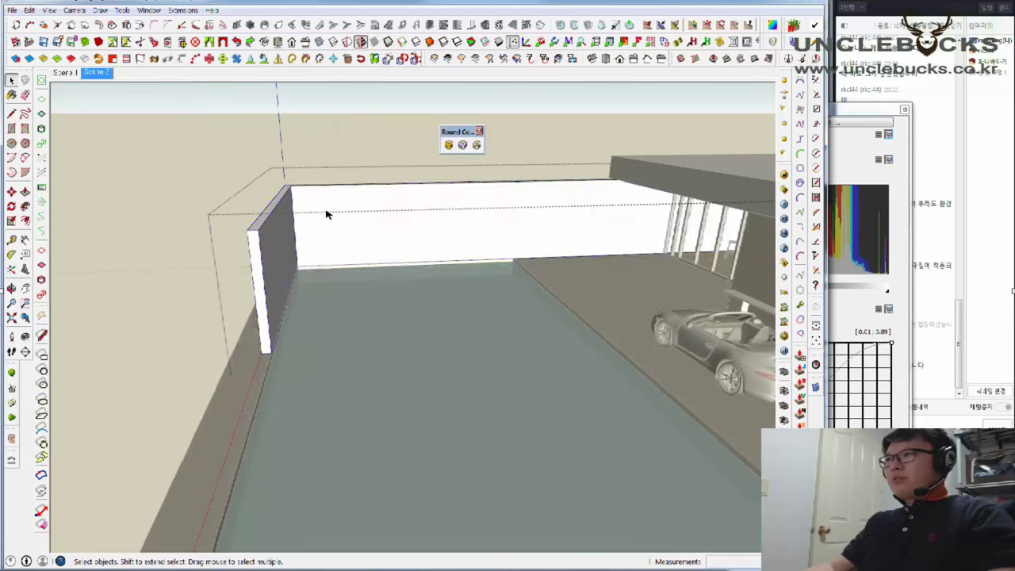
triple_click(326, 214)
shift+middle_drag(589, 219, 428, 226)
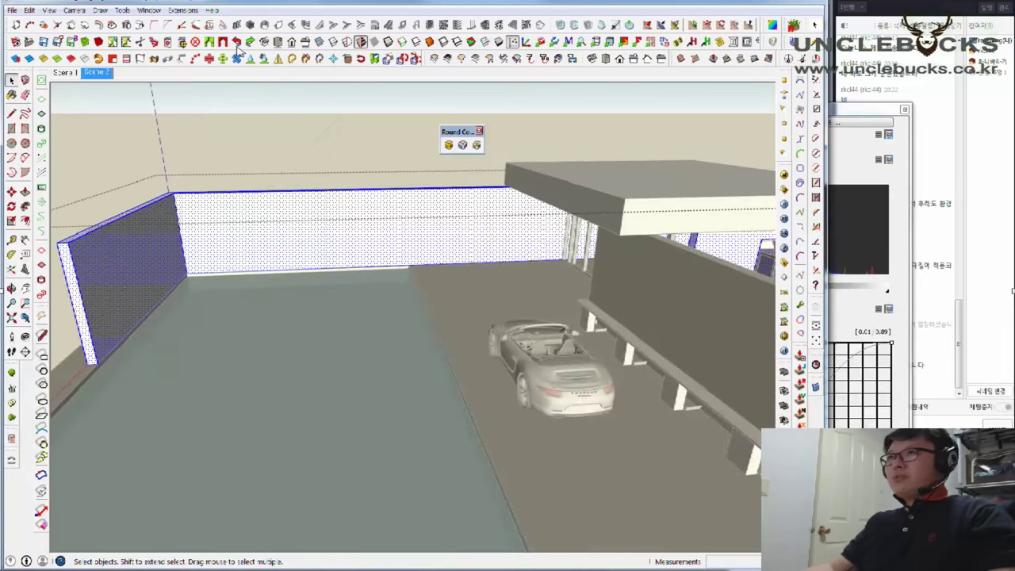
click(149, 10)
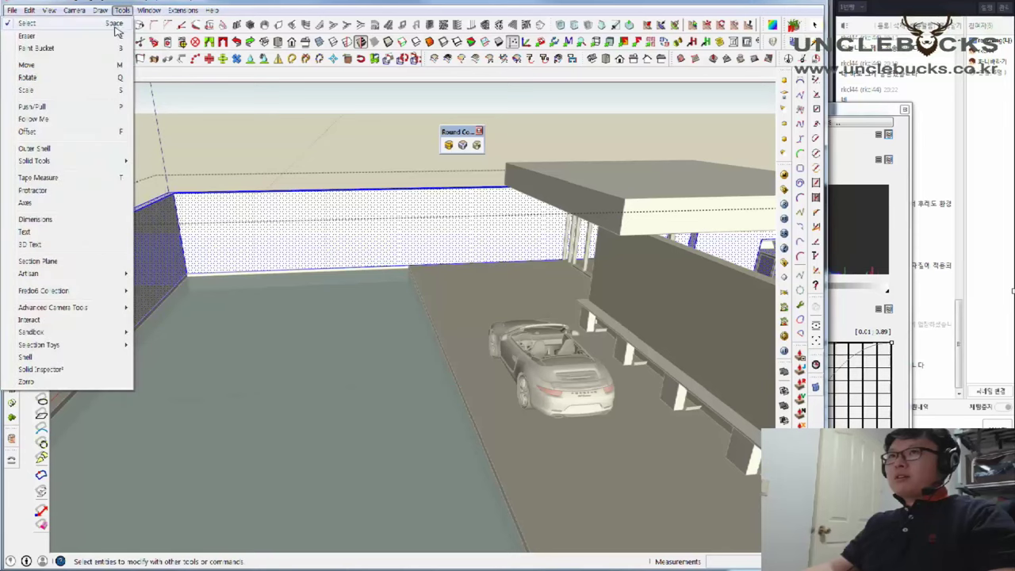
click(125, 51)
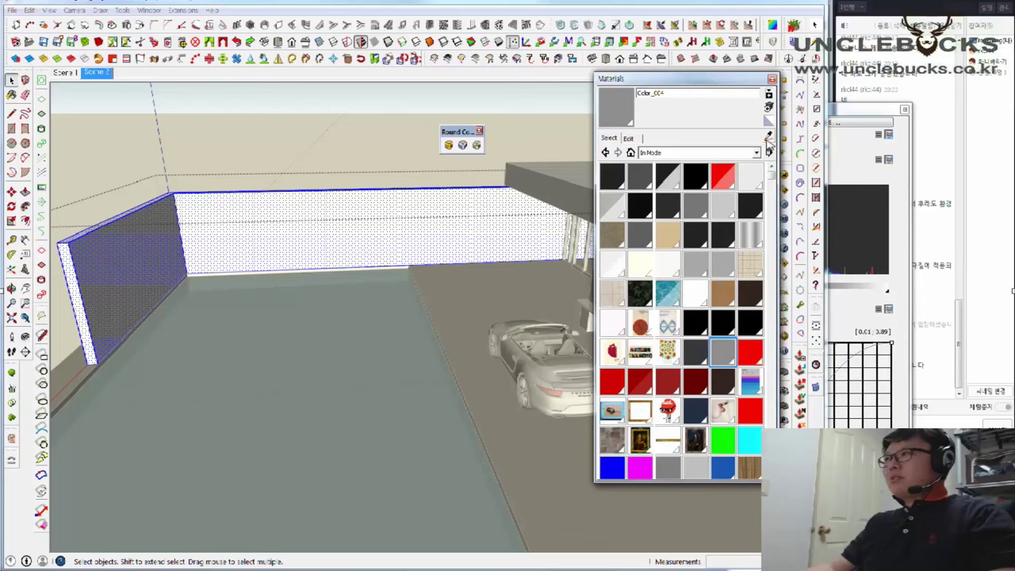
key(b)
middle_drag(579, 255, 429, 245)
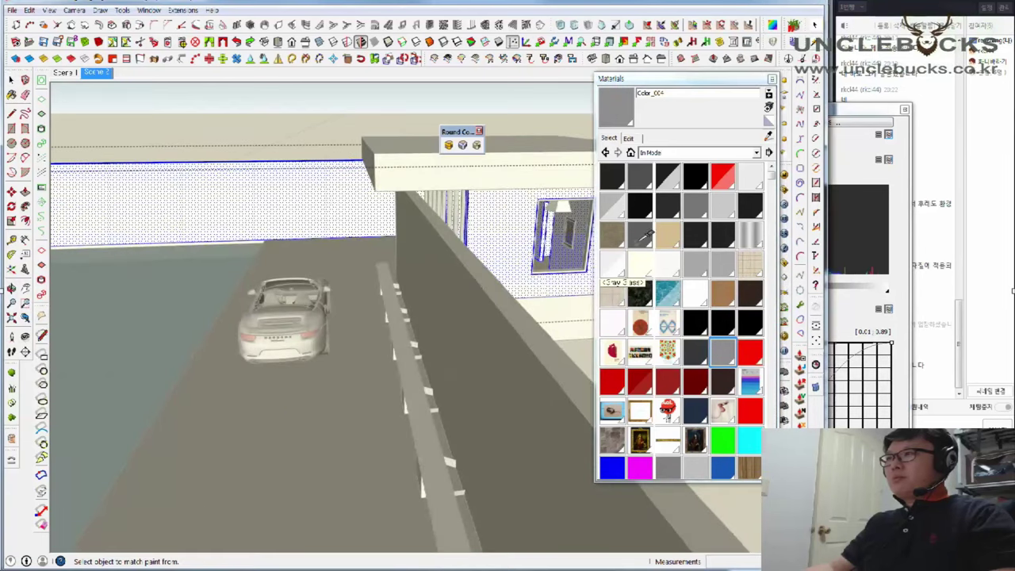
click(749, 264)
click(170, 207)
mouse_move(170, 206)
middle_down()
mouse_move(385, 233)
mouse_move(473, 227)
mouse_move(157, 272)
mouse_move(375, 278)
mouse_move(431, 261)
mouse_move(341, 261)
mouse_move(407, 257)
mouse_move(362, 274)
mouse_move(532, 290)
middle_up()
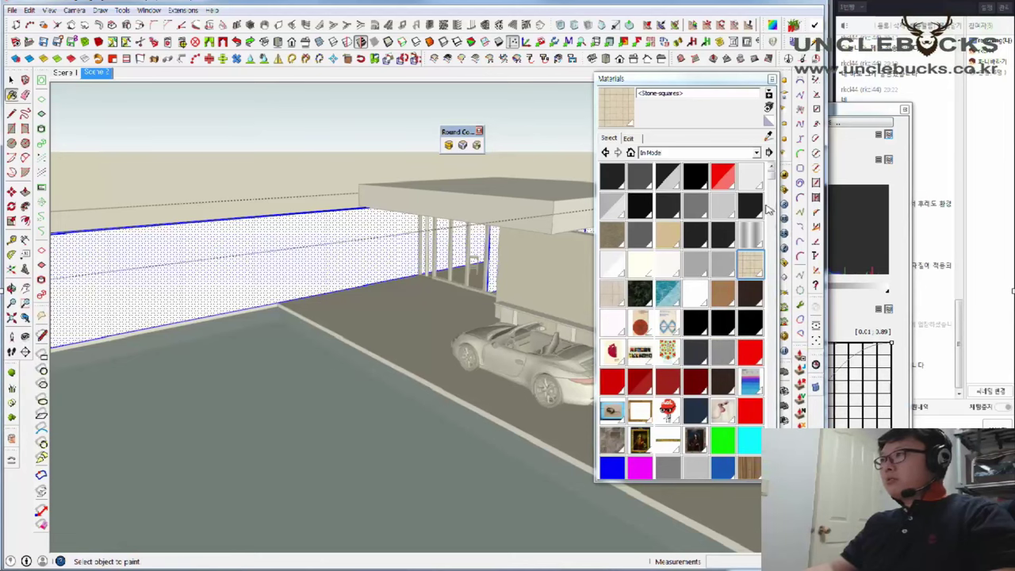
Repaint the wall with Asphalt and Concrete > Concrete_Form_4x3
click(628, 138)
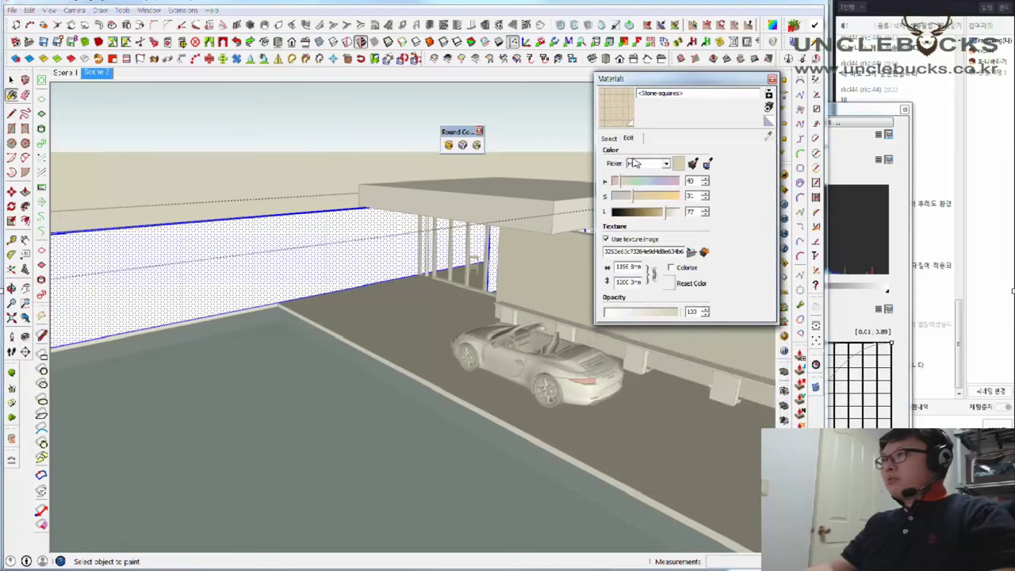
click(610, 138)
click(673, 155)
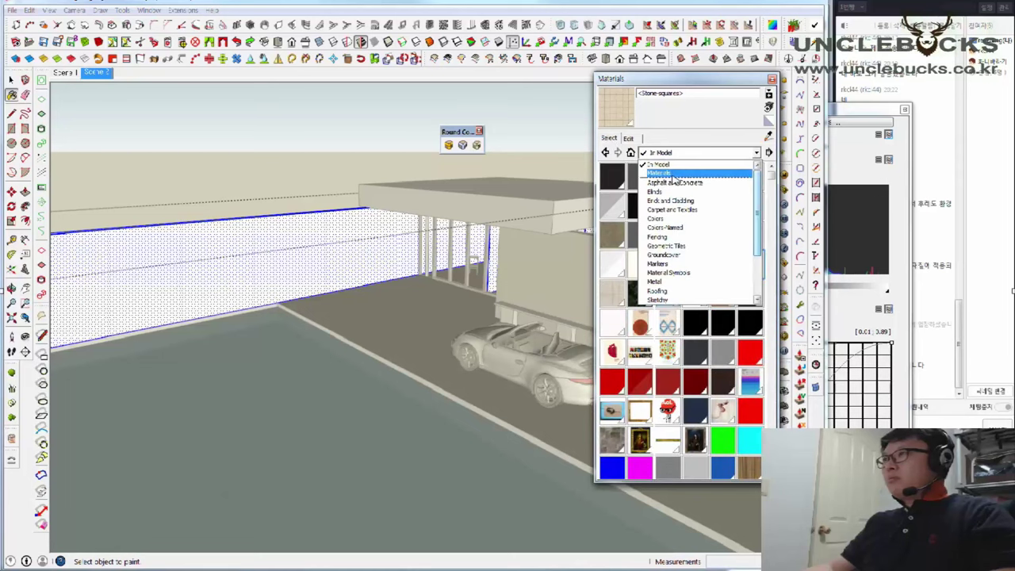
click(673, 174)
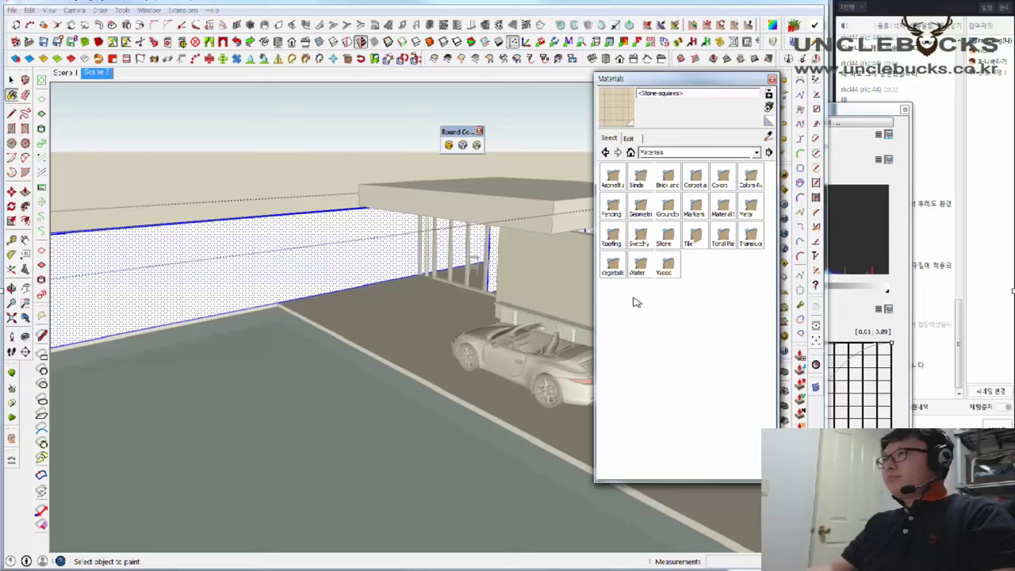
double_click(617, 183)
click(613, 206)
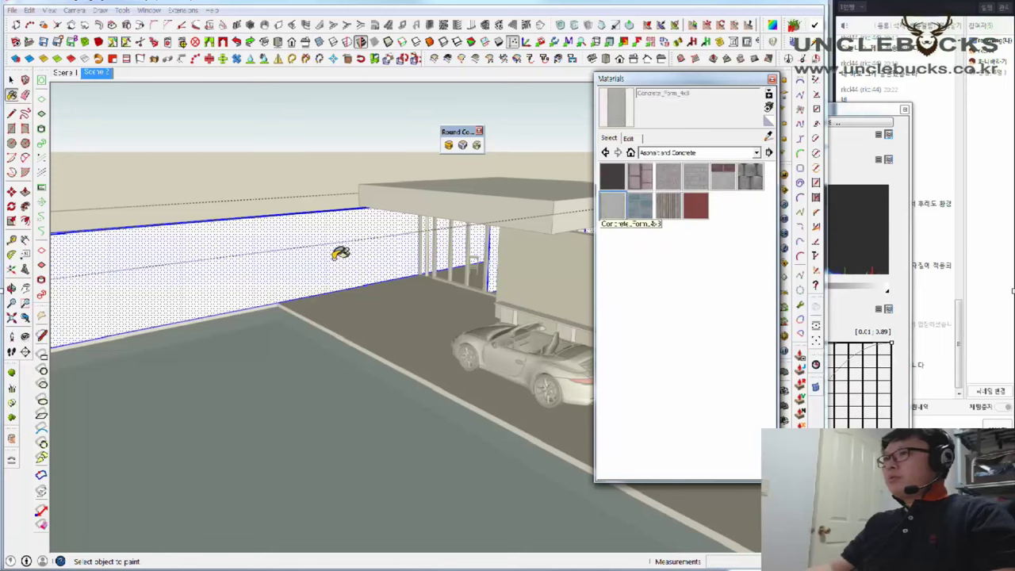
click(339, 239)
middle_drag(341, 236, 356, 270)
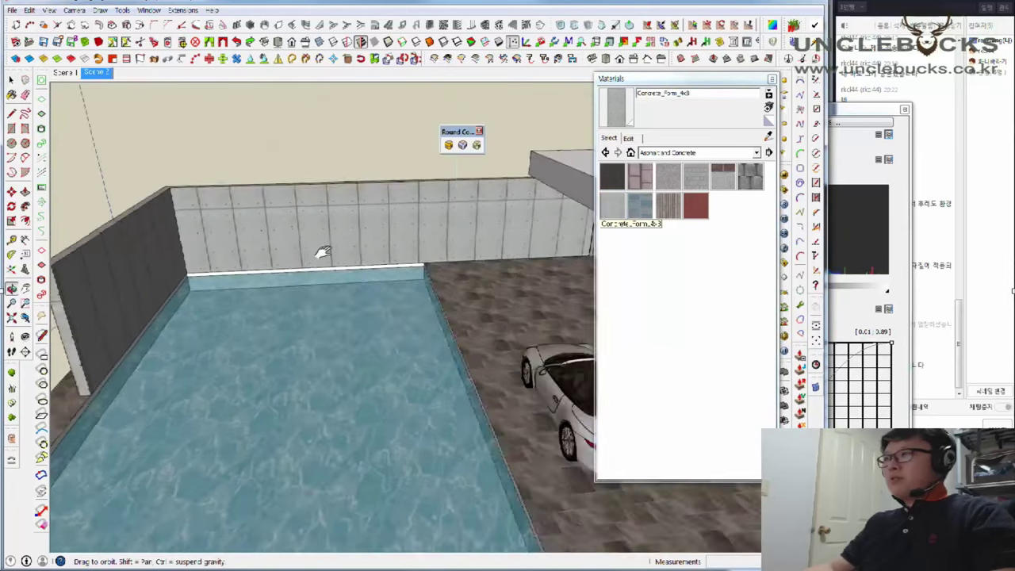
middle_drag(356, 270, 329, 333)
Paint the pool's water surface with Translucent > Translucent_Glass_Gray
click(290, 293)
click(290, 291)
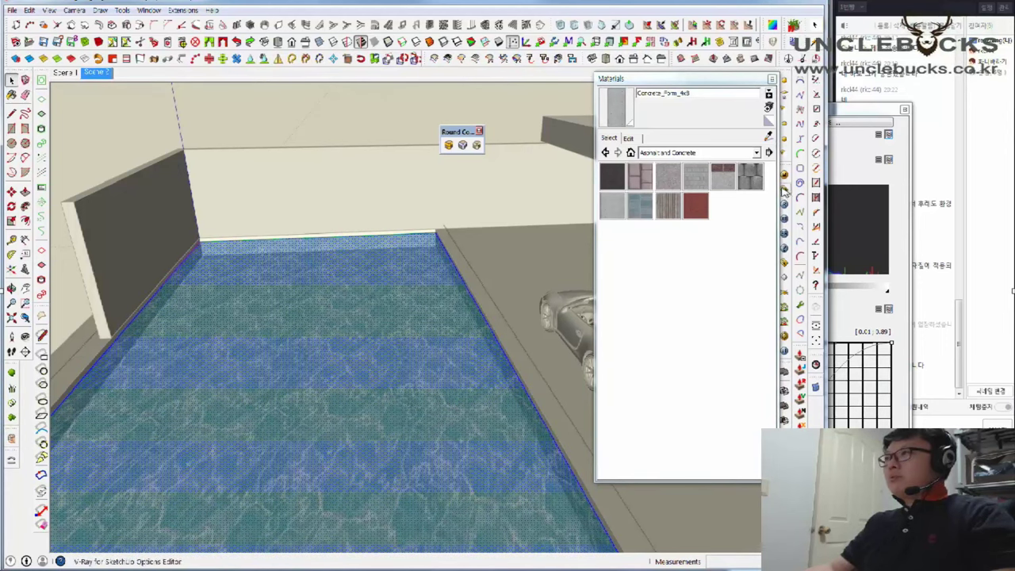
click(686, 153)
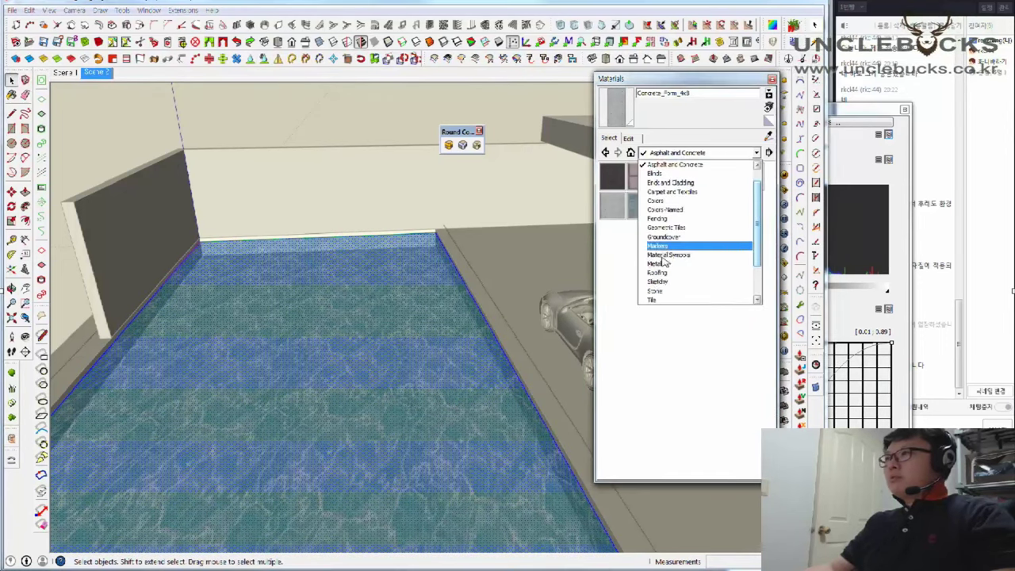
scroll(657, 290, down, 2)
scroll(656, 290, down, 2)
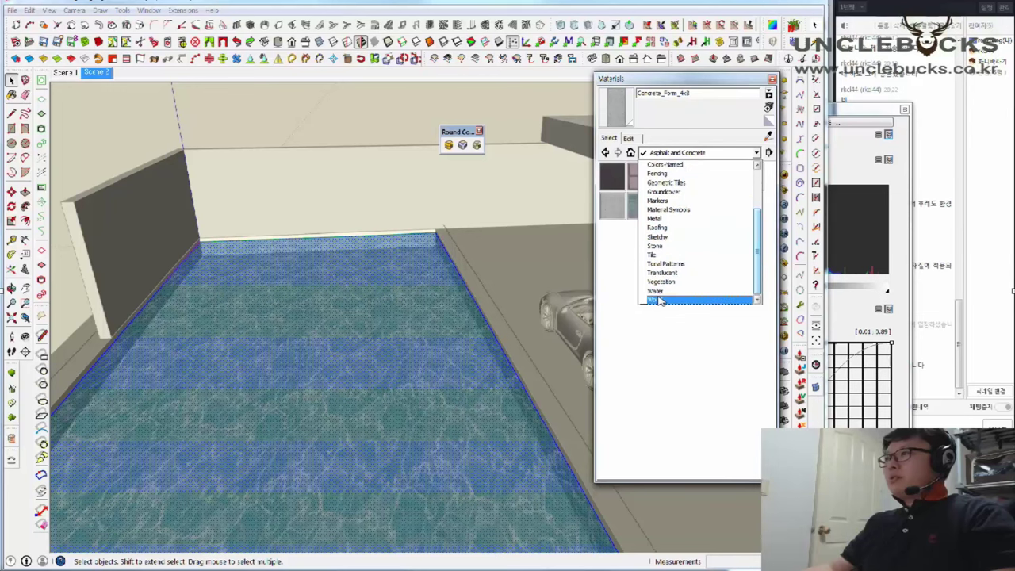
click(662, 293)
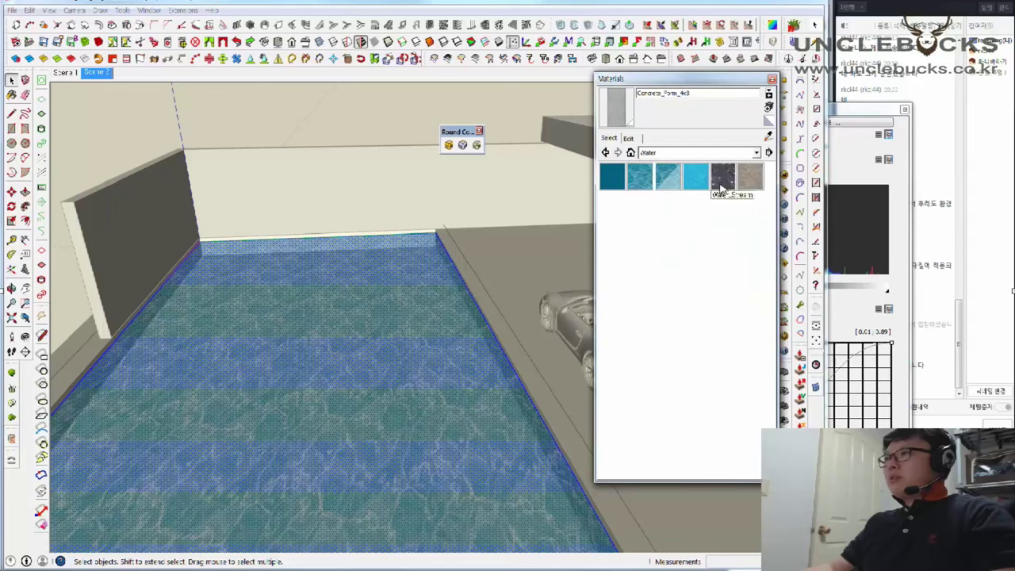
click(682, 153)
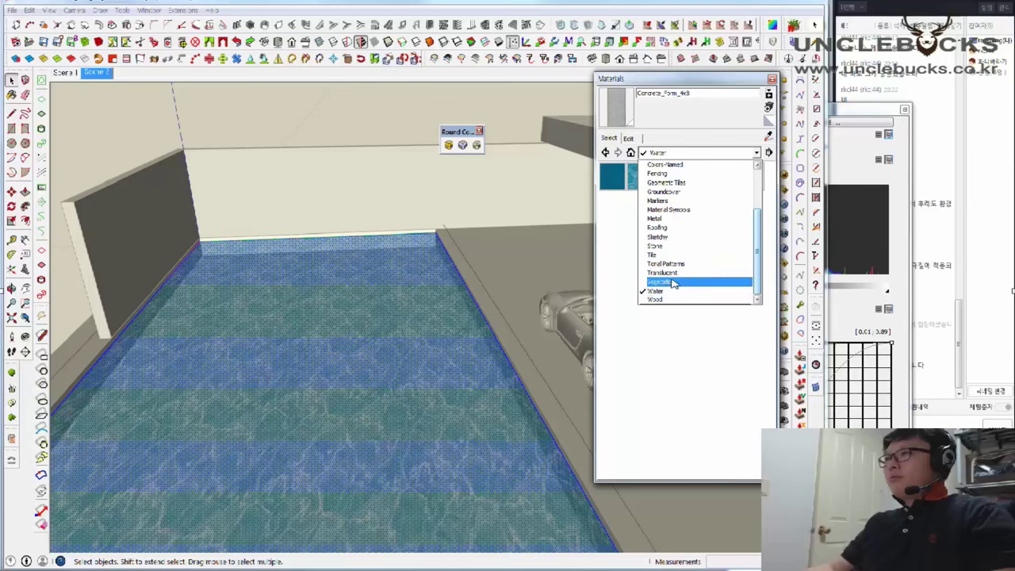
click(670, 273)
click(717, 181)
click(380, 336)
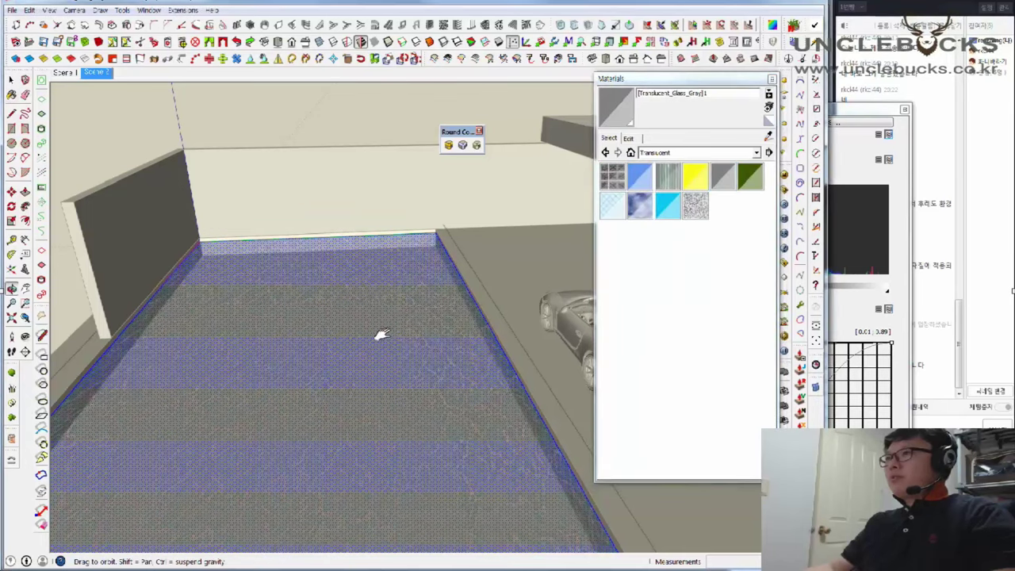
mouse_move(380, 335)
middle_down()
mouse_move(328, 385)
mouse_move(367, 207)
middle_up()
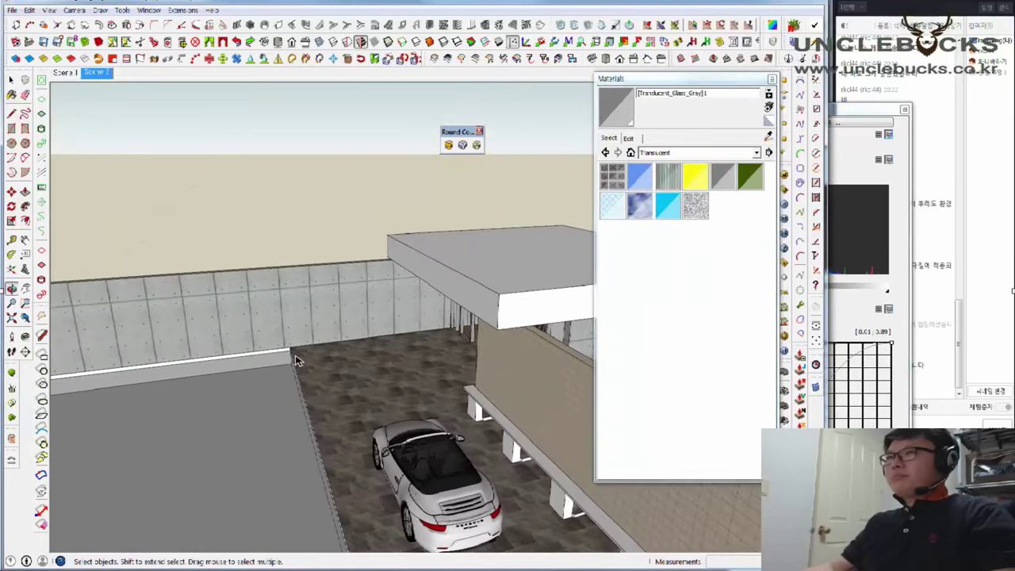
mouse_move(276, 290)
middle_down()
mouse_move(381, 395)
mouse_move(367, 410)
mouse_move(562, 290)
mouse_move(590, 435)
mouse_move(421, 419)
mouse_move(420, 395)
middle_up()
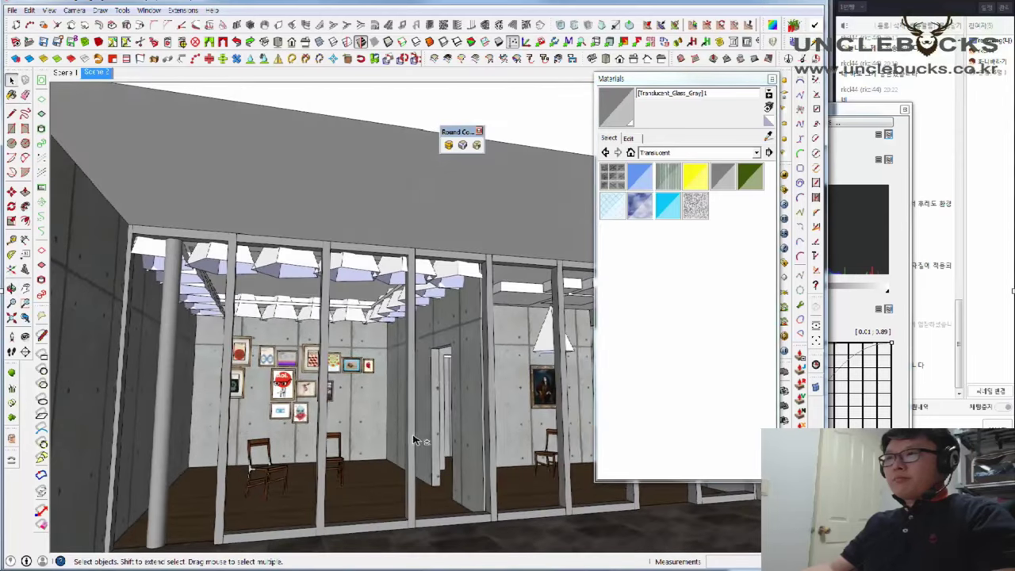
Paint the gallery ceiling with Stone_Pavers_Flagstone_Gray from the Stone collection
key(space)
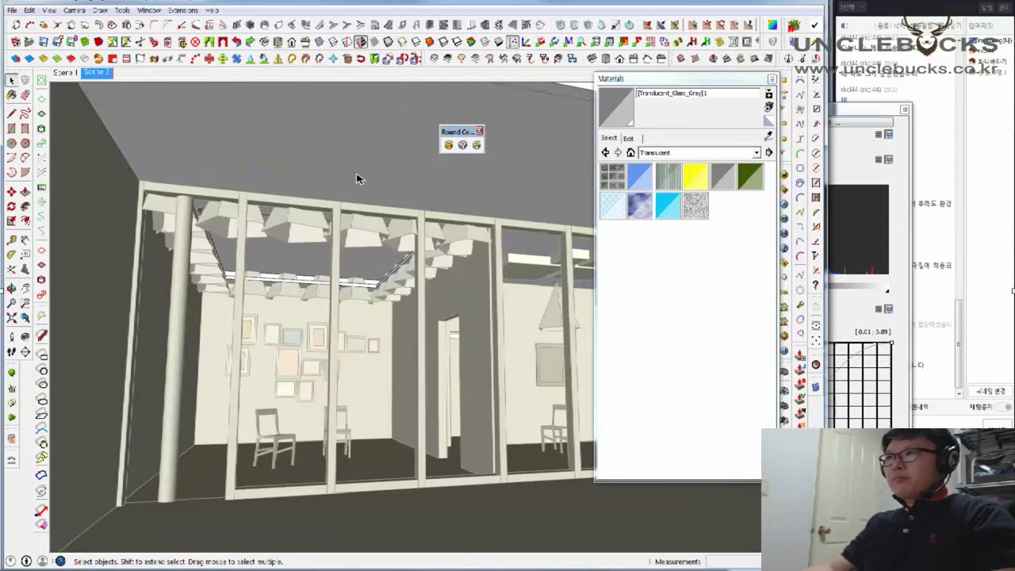
click(683, 153)
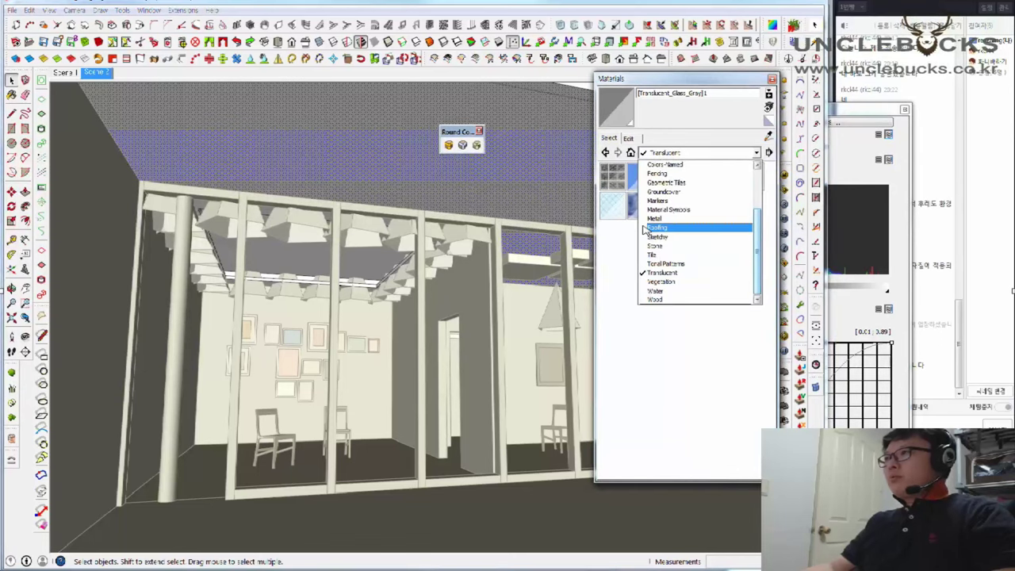
click(670, 247)
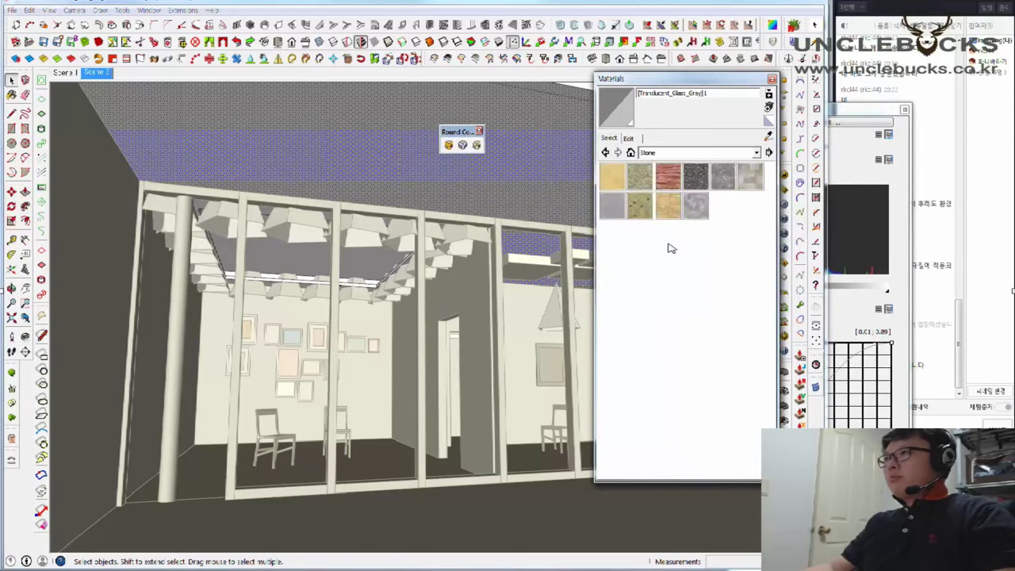
click(381, 158)
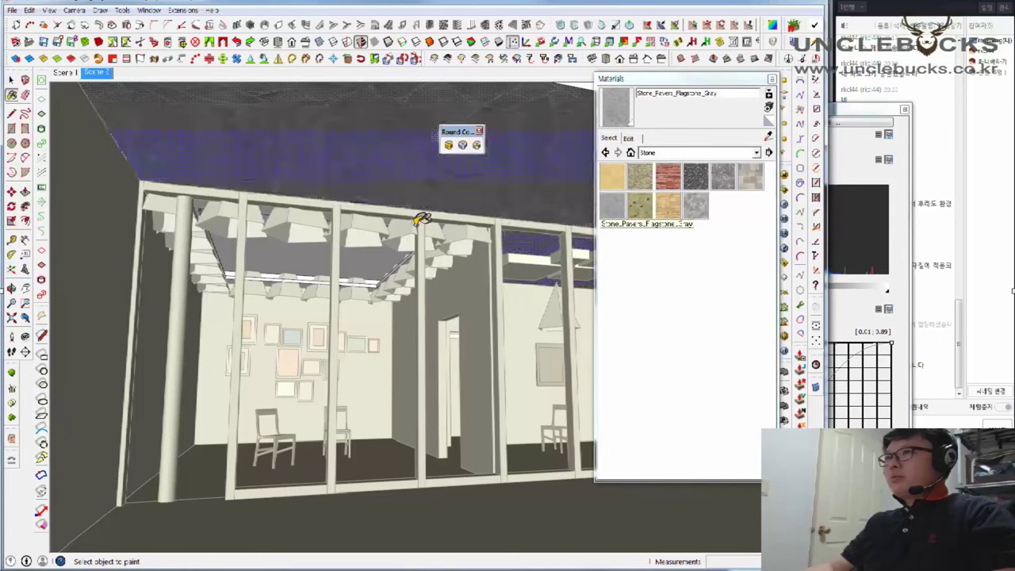
key(space)
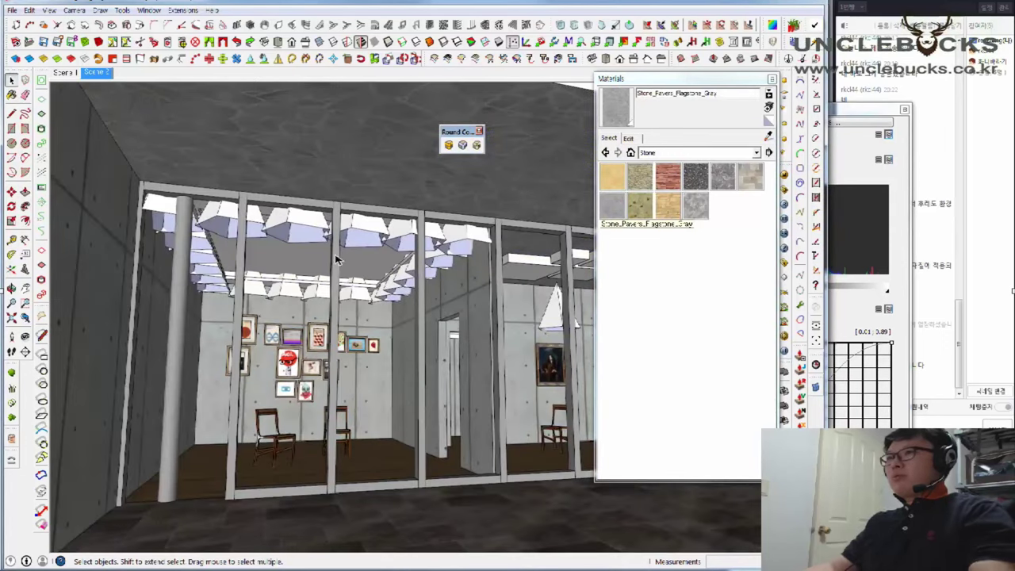
double_click(311, 263)
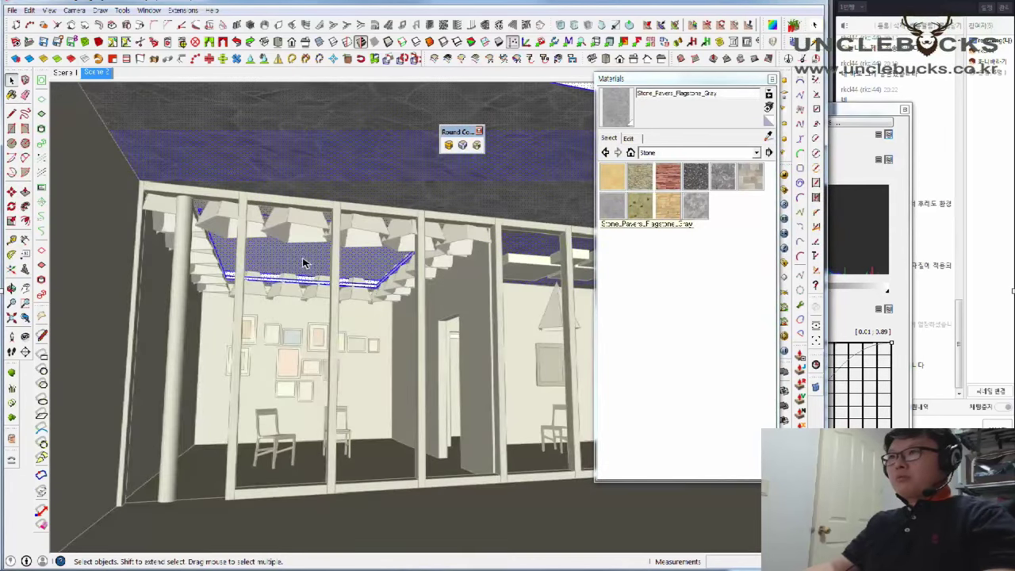
click(502, 303)
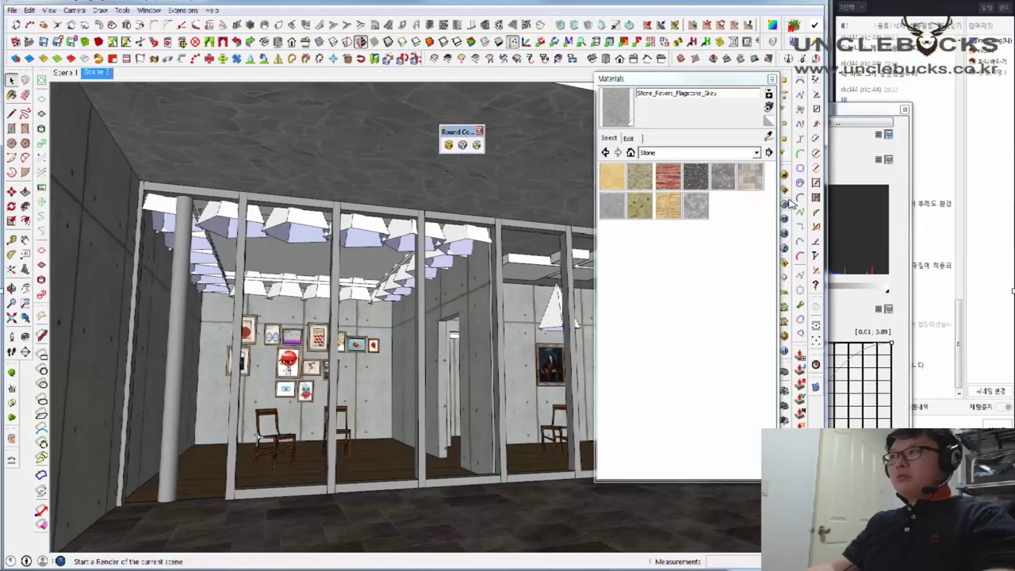
drag(711, 86, 582, 84)
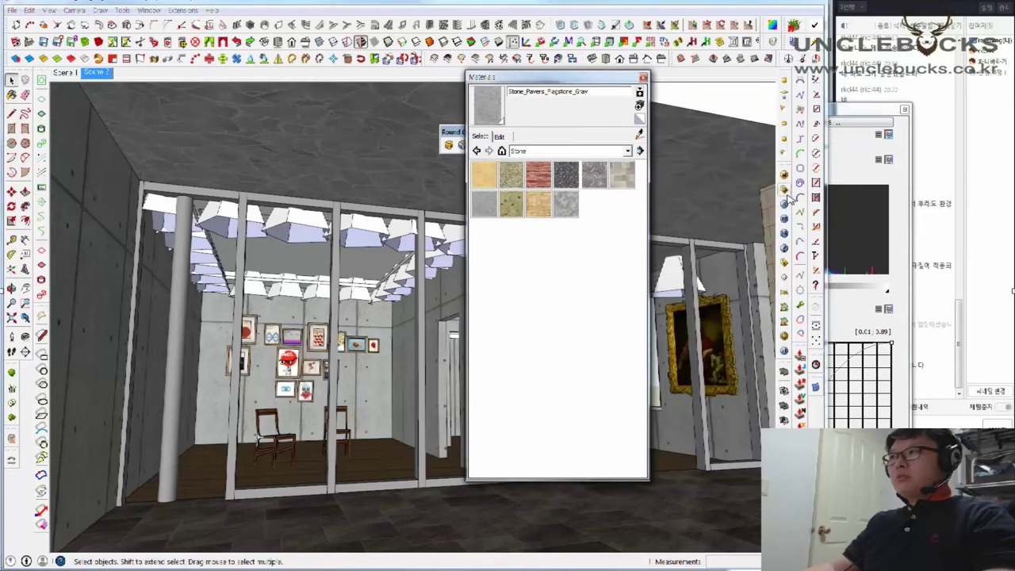
Give the background HDR texture a horizontal rotation of 180, preview it and confirm
click(785, 198)
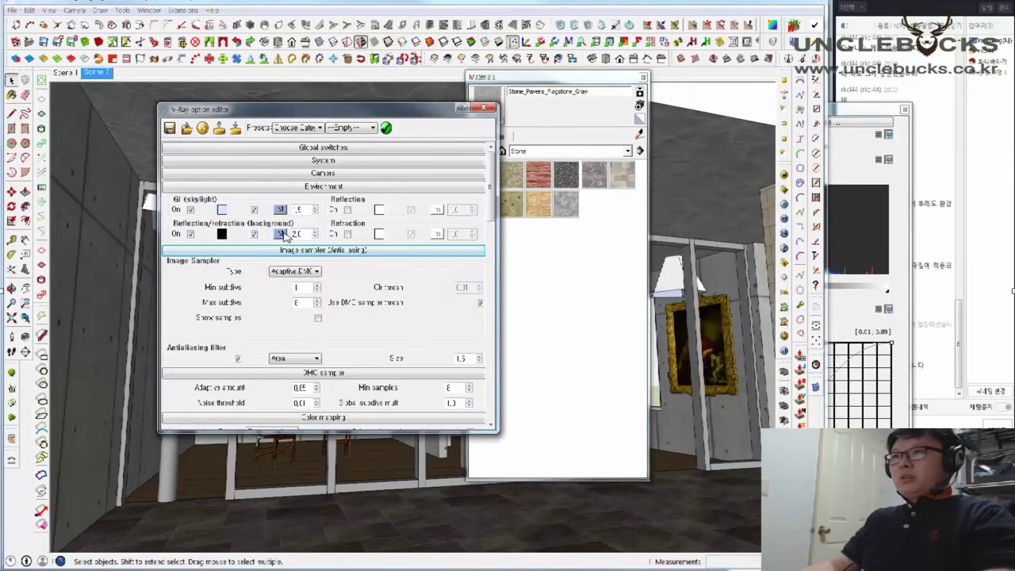
click(280, 234)
drag(592, 300, 596, 427)
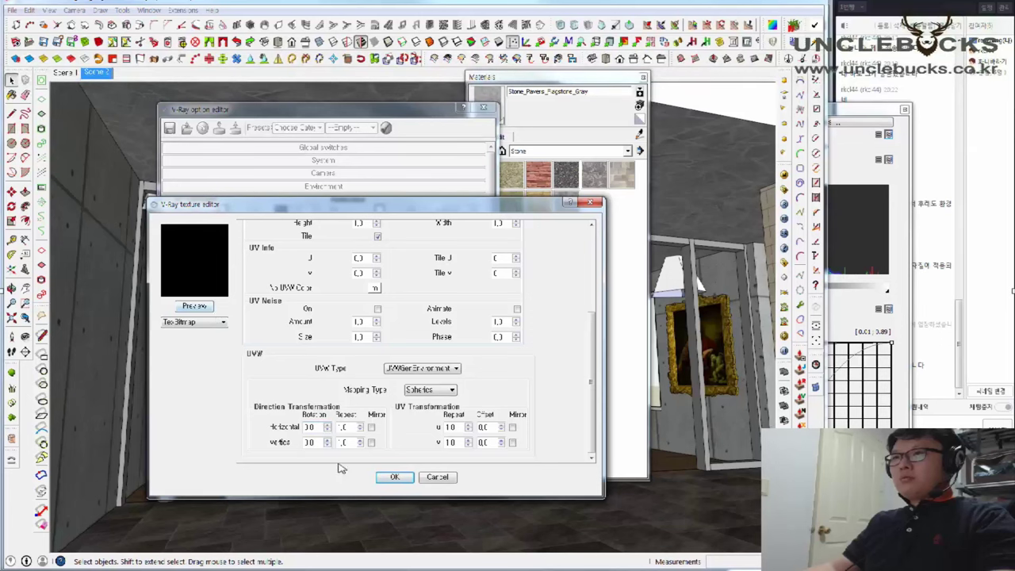
double_click(319, 427)
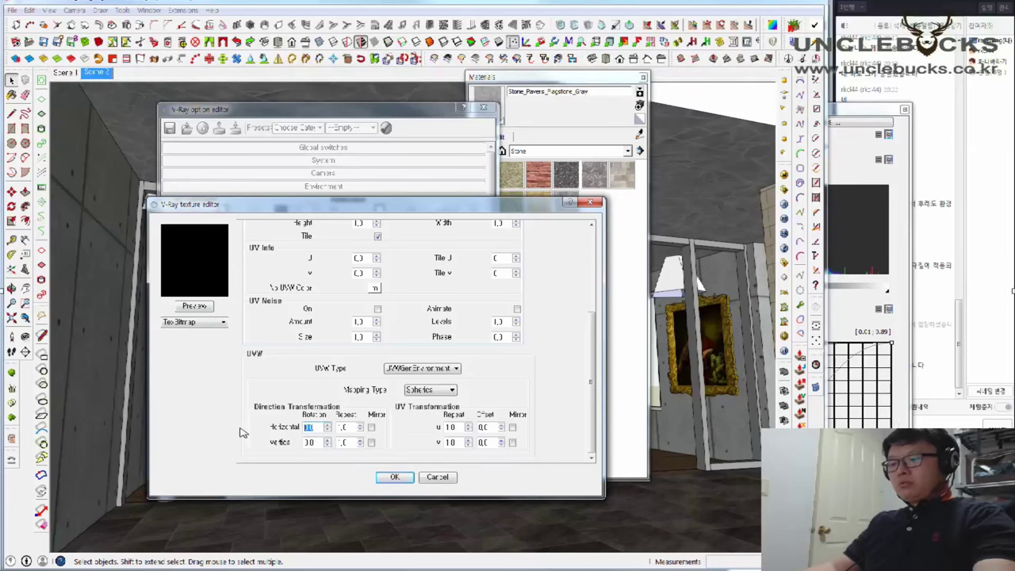
text(180)
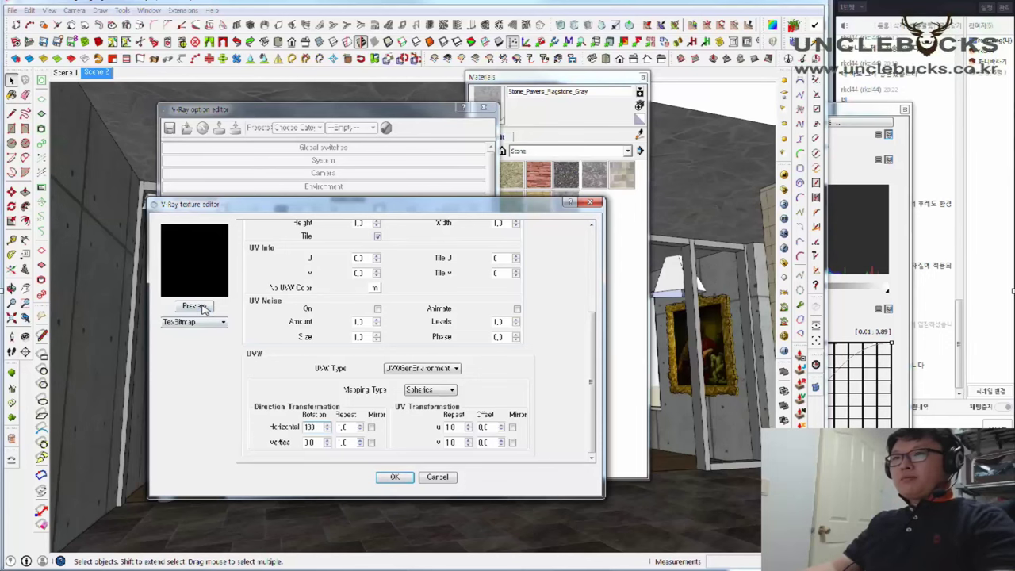
click(195, 306)
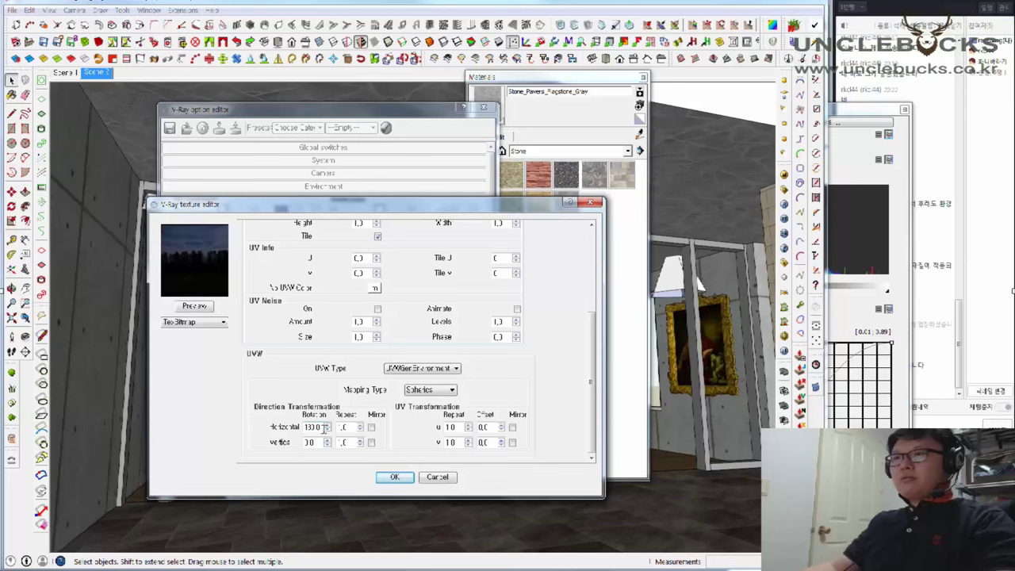
text(2)
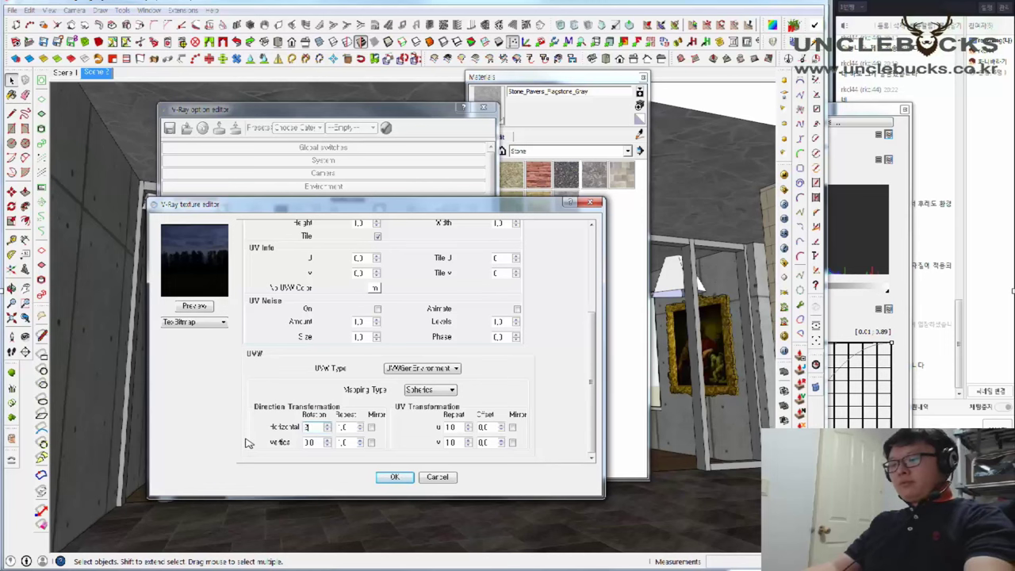
text(701)
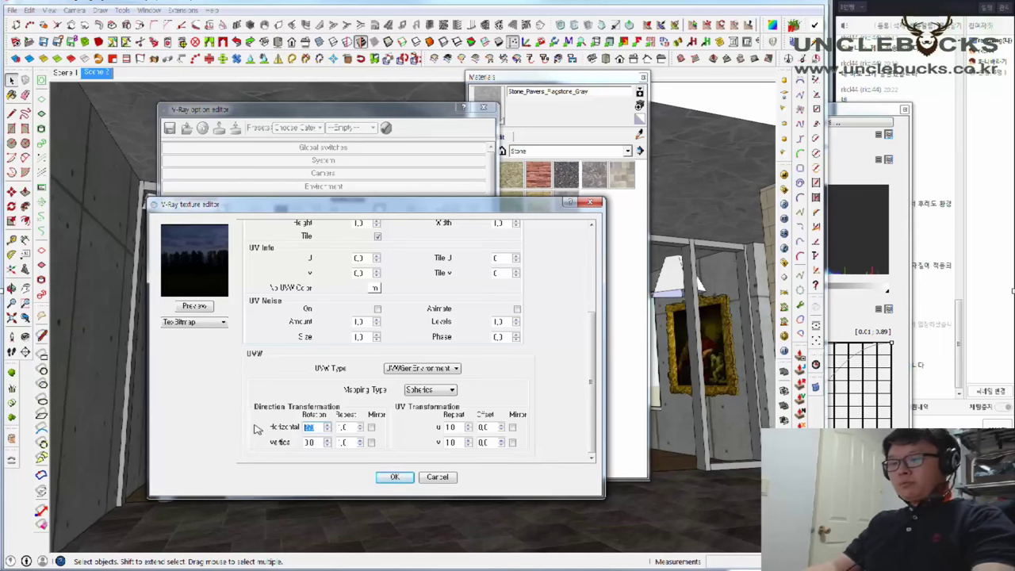
text(80)
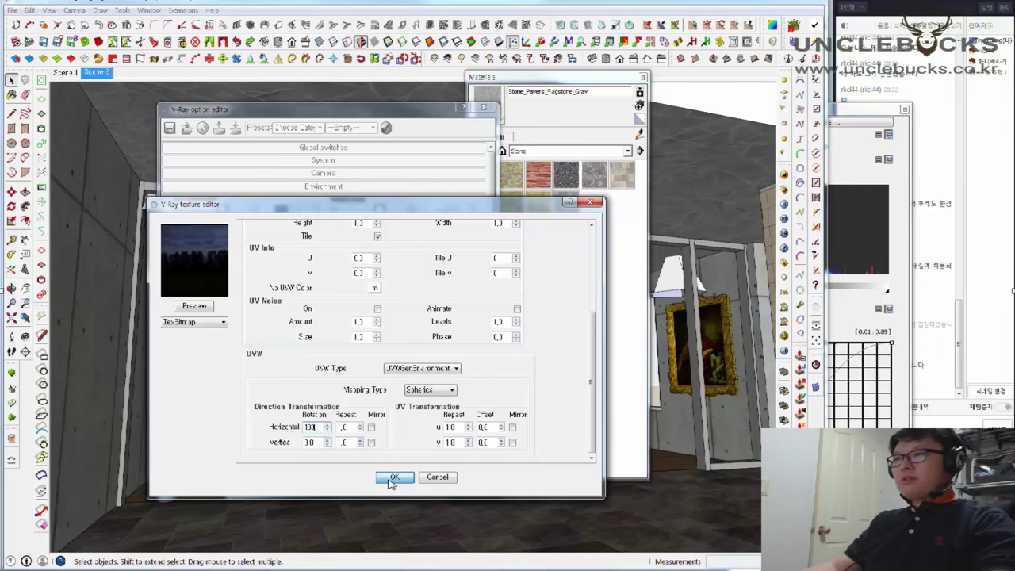
click(394, 478)
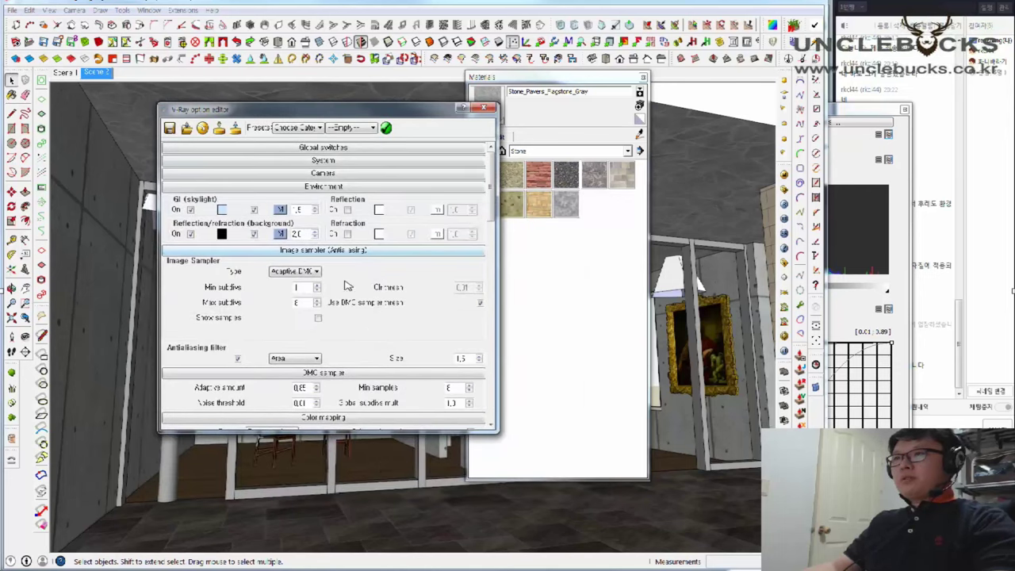
Start the V-Ray render of the current gallery view in the frame buffer
click(762, 208)
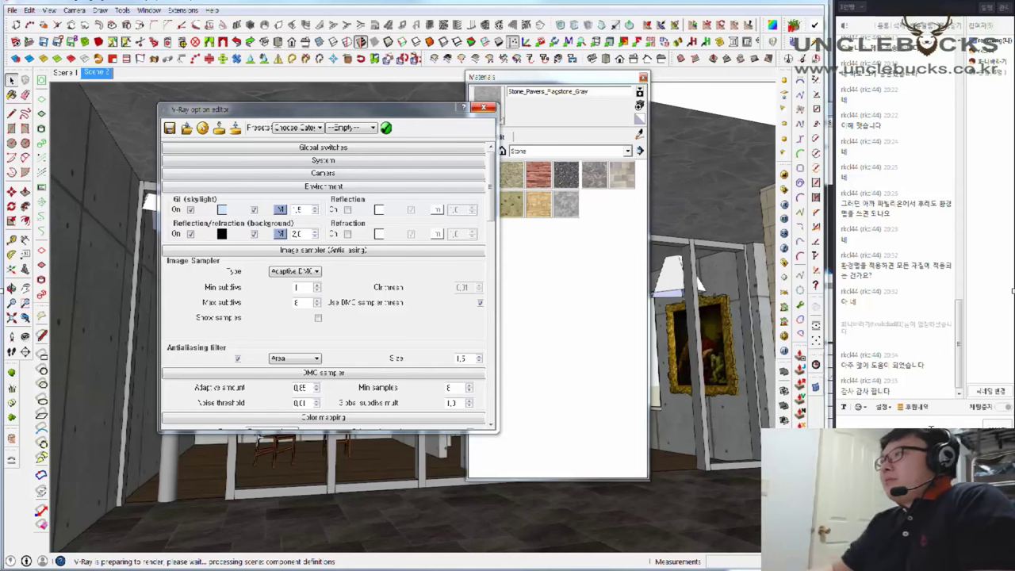
drag(962, 351, 981, 260)
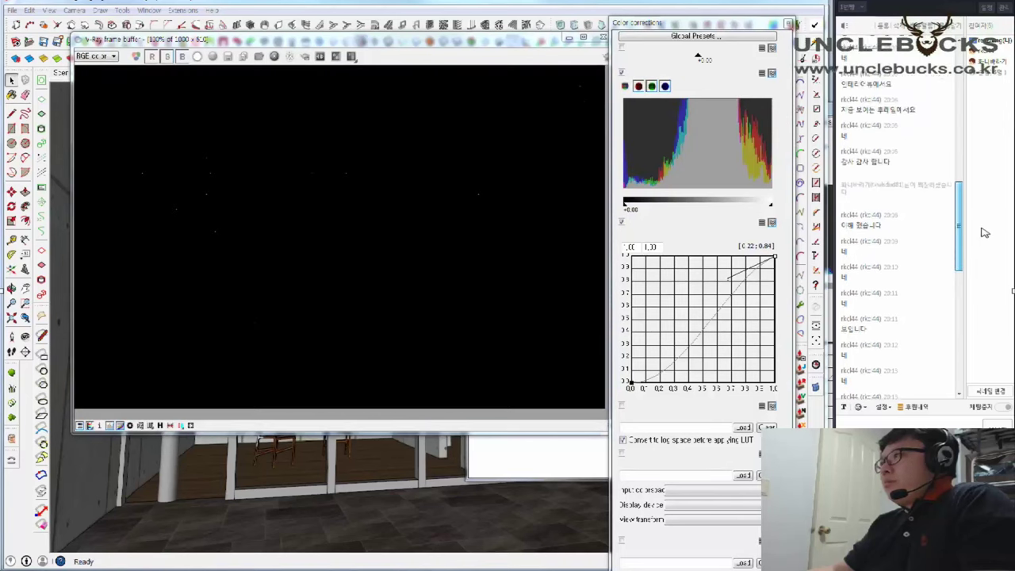
mouse_move(981, 260)
mouse_down()
mouse_move(986, 193)
mouse_move(971, 94)
mouse_up()
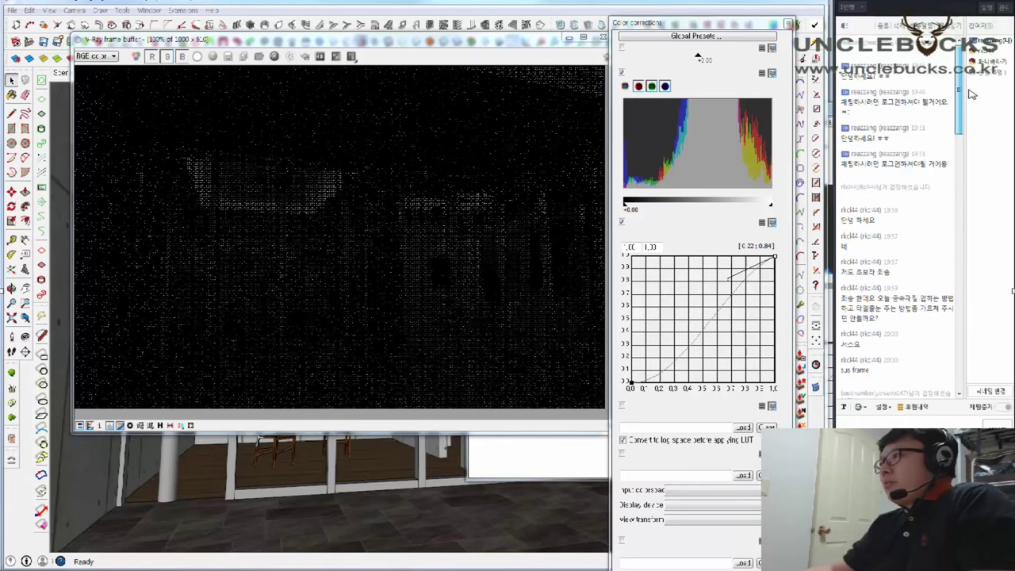
Wait for the gallery interior render to fill the frame buffer
drag(971, 94, 958, 382)
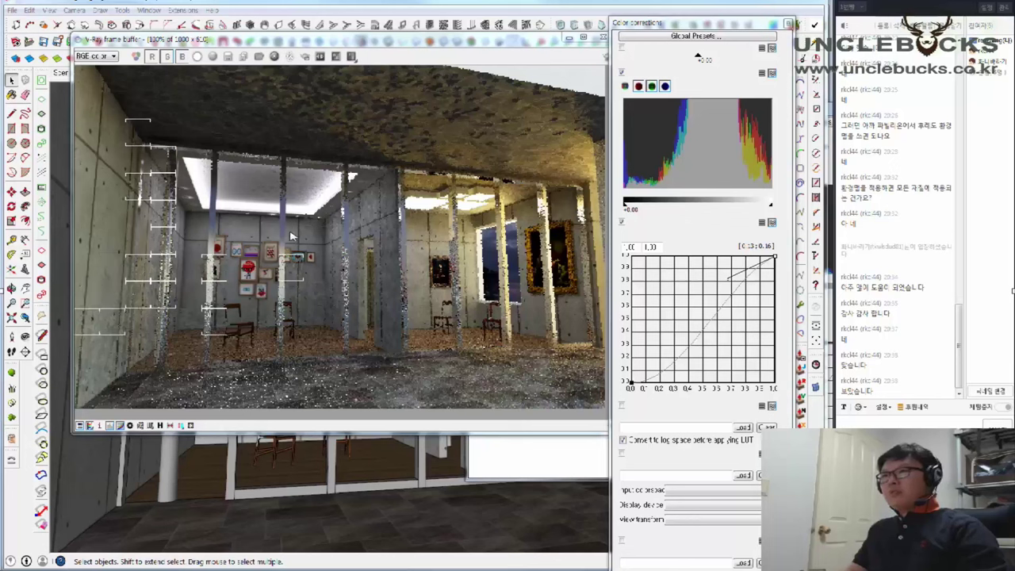
Close the frame buffer, render progress, render settings and materials windows
click(568, 39)
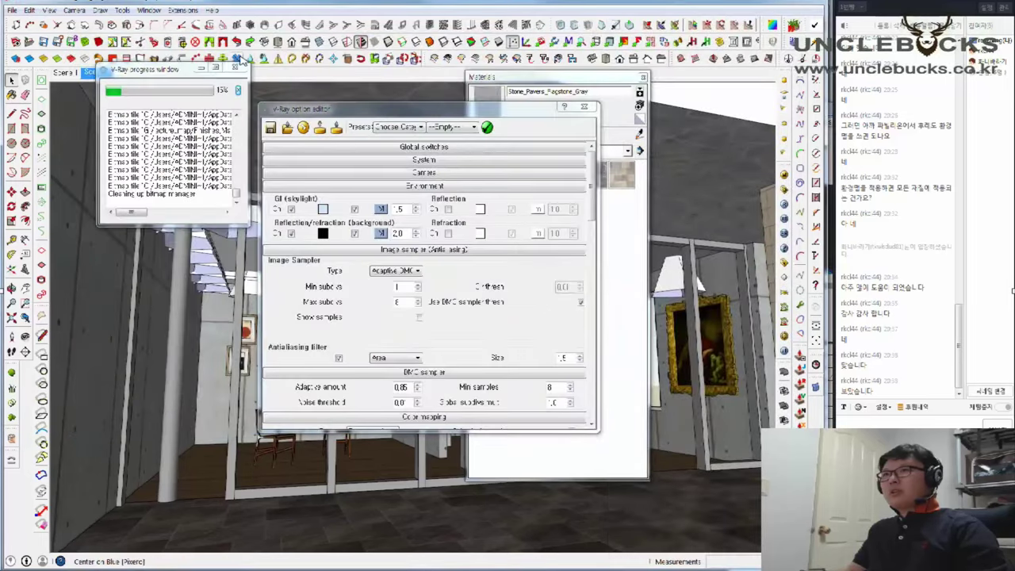
click(234, 67)
click(584, 106)
click(642, 77)
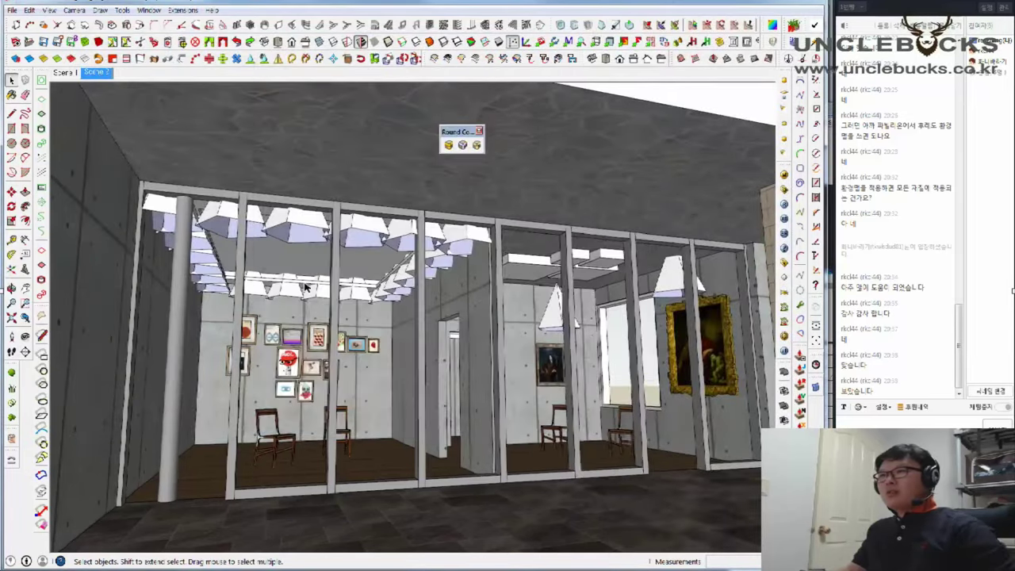
scroll(304, 287, down, 3)
scroll(293, 305, up, 3)
scroll(286, 317, up, 3)
scroll(279, 328, up, 3)
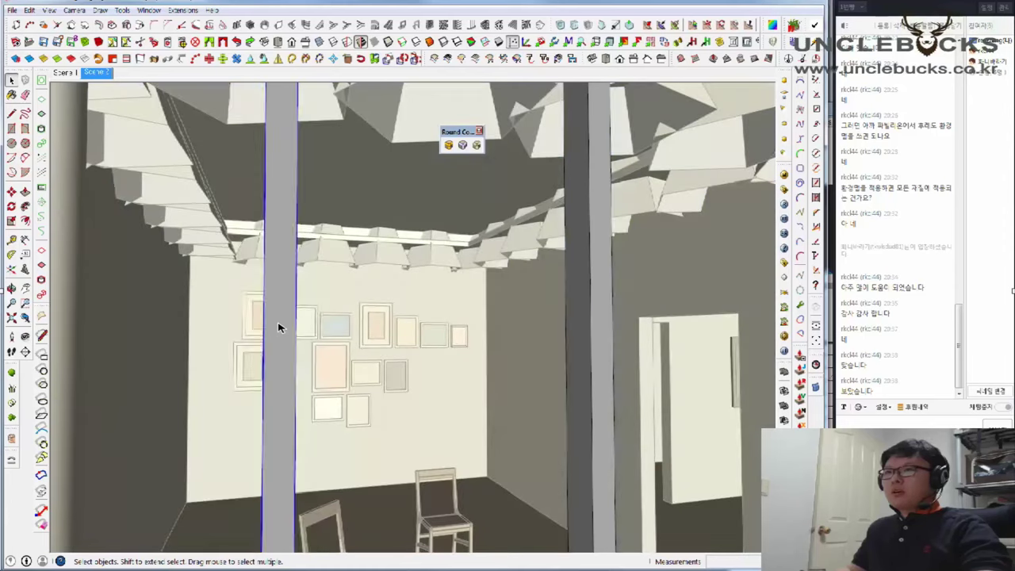
Apply Sharp Corner to the column in front of the picture wall, entering 2 as offset
click(280, 327)
scroll(301, 341, down, 2)
scroll(270, 317, down, 3)
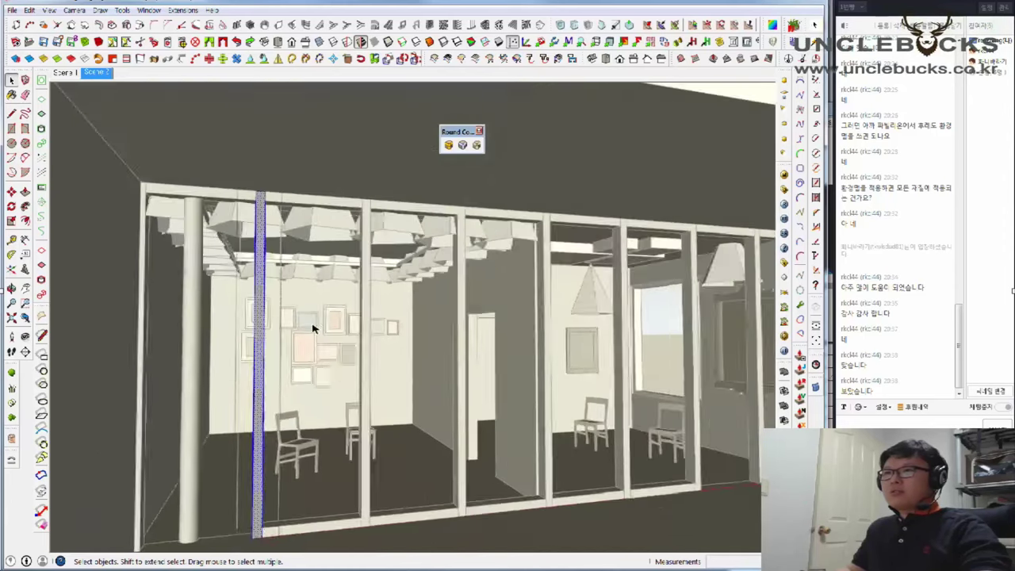
scroll(365, 198, up, 1)
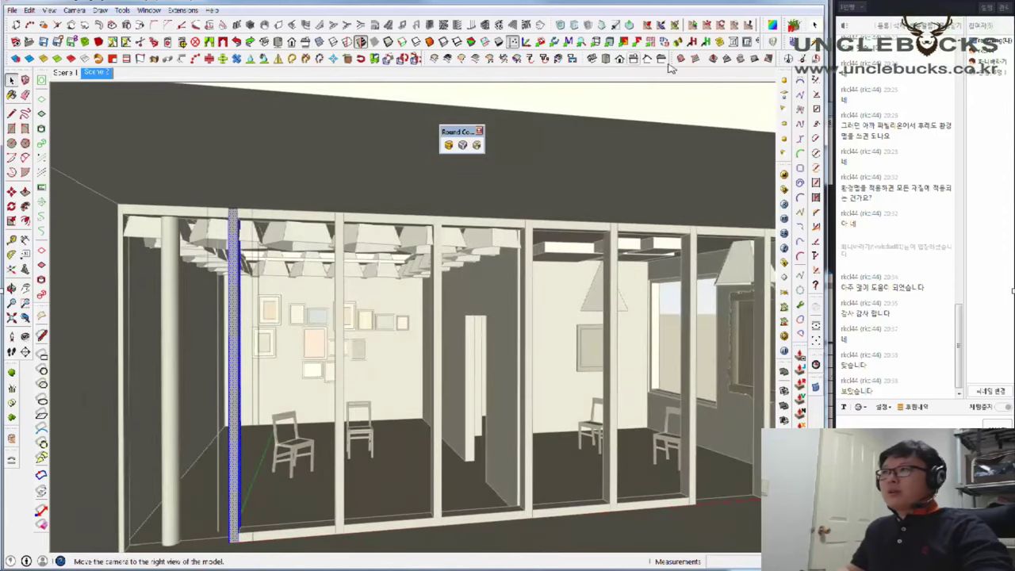
click(462, 145)
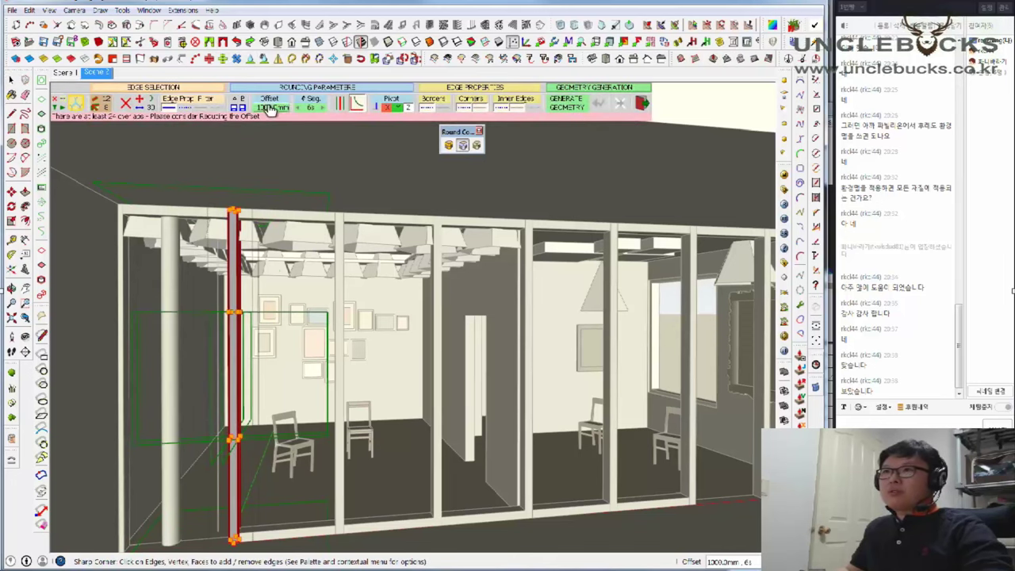
click(270, 107)
text(2)
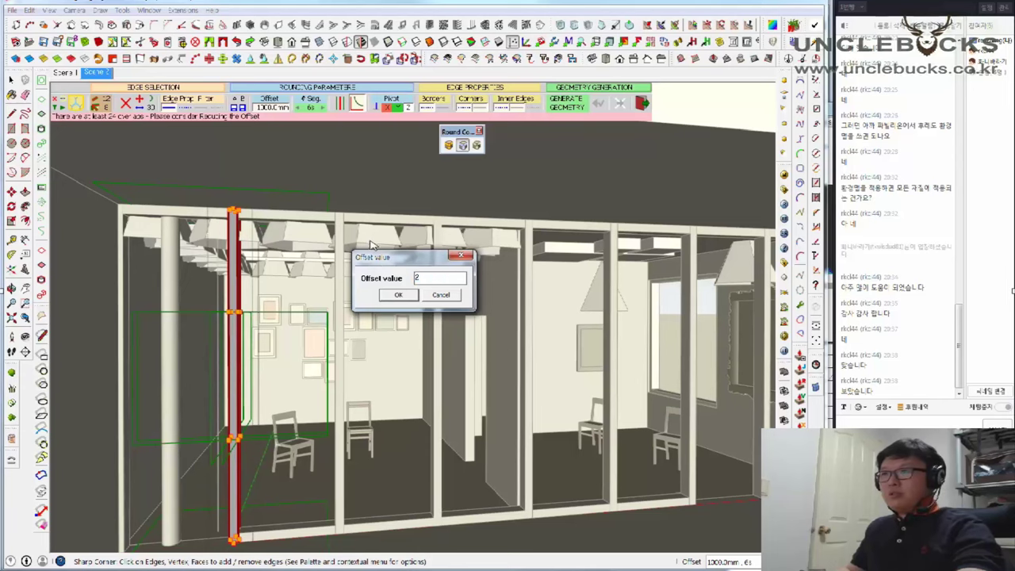
click(398, 295)
Generate sharp corners on the next column beside the picture wall
scroll(283, 290, up, 3)
scroll(262, 270, up, 3)
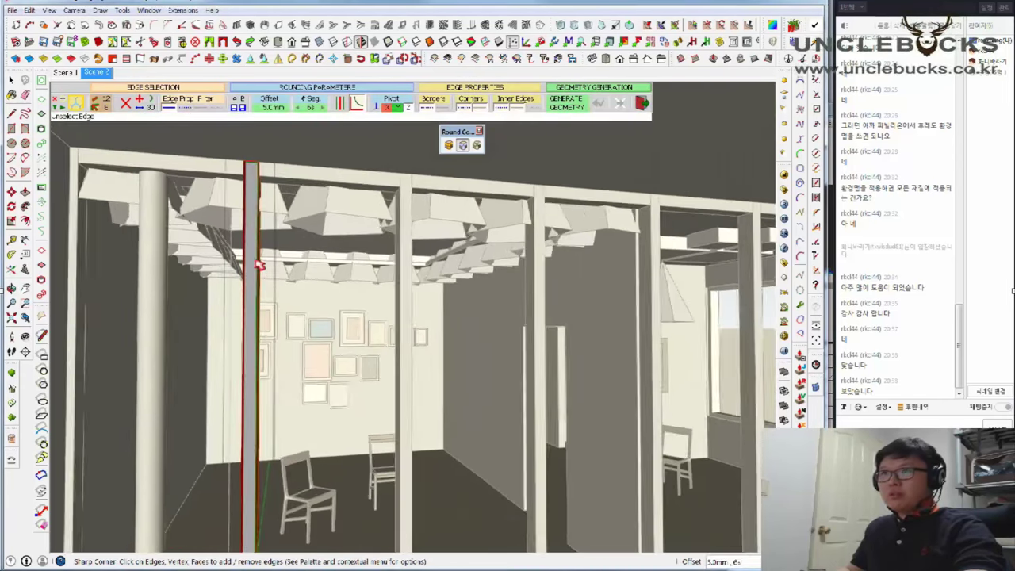
scroll(258, 266, up, 2)
scroll(254, 270, up, 2)
scroll(245, 281, up, 2)
scroll(238, 295, up, 2)
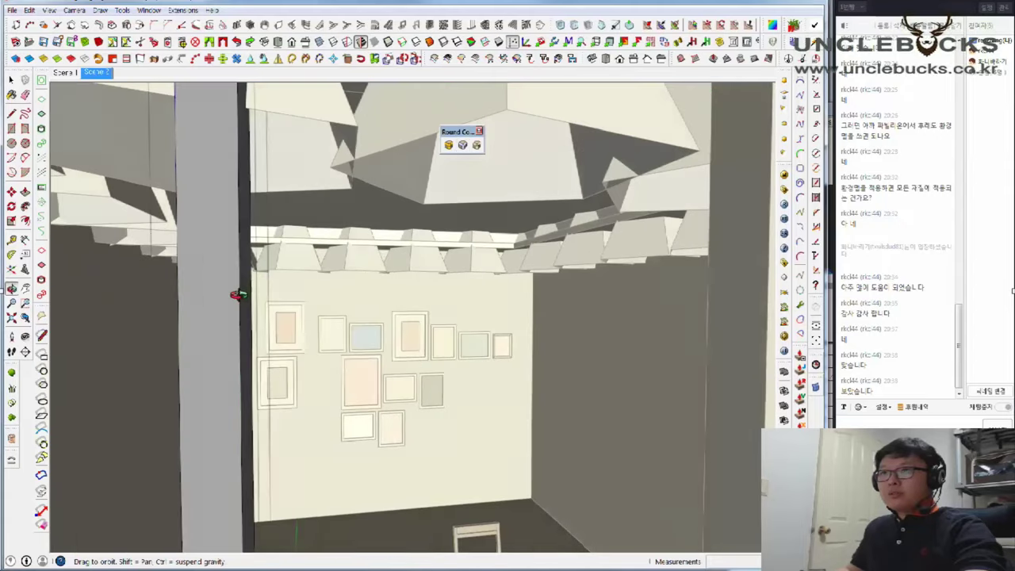
middle_drag(238, 295, 170, 368)
scroll(170, 368, down, 3)
scroll(181, 360, up, 2)
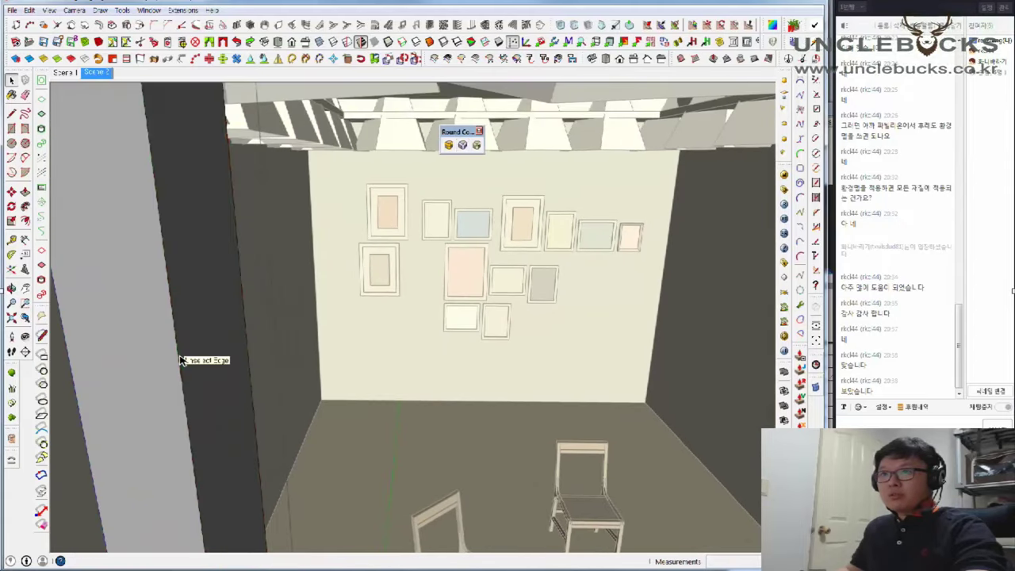
middle_drag(181, 360, 259, 258)
click(160, 338)
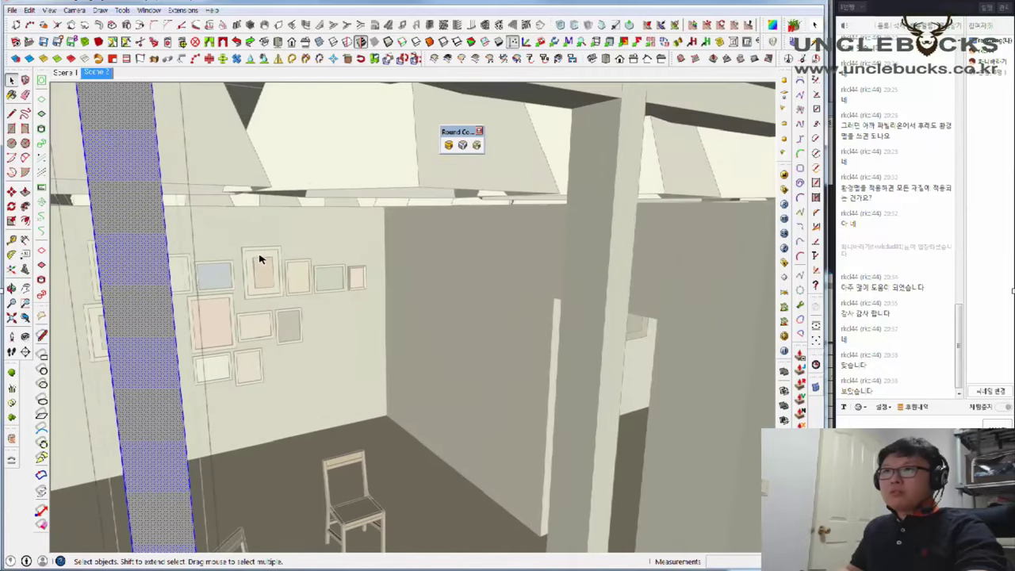
middle_drag(220, 319, 240, 319)
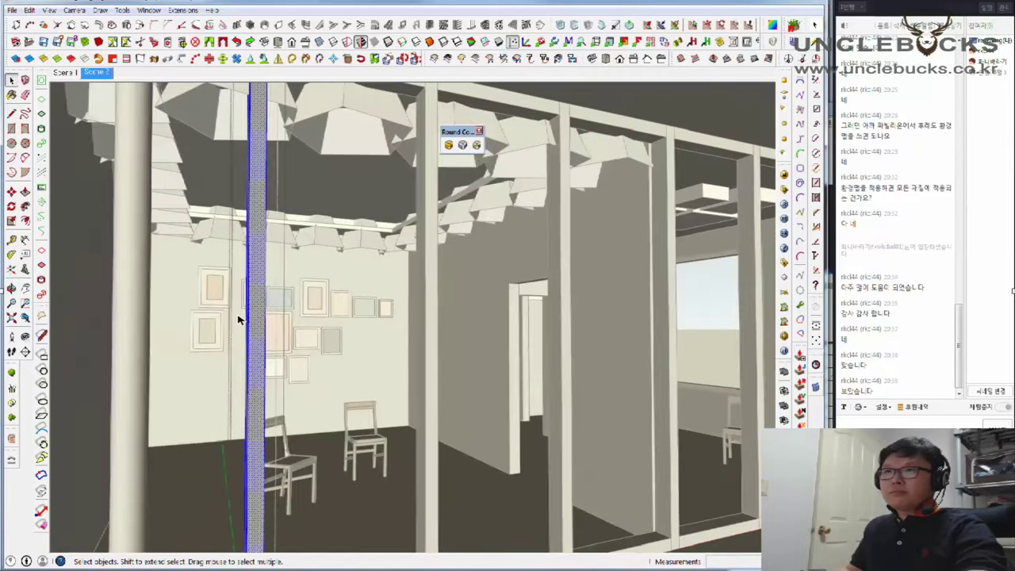
click(464, 146)
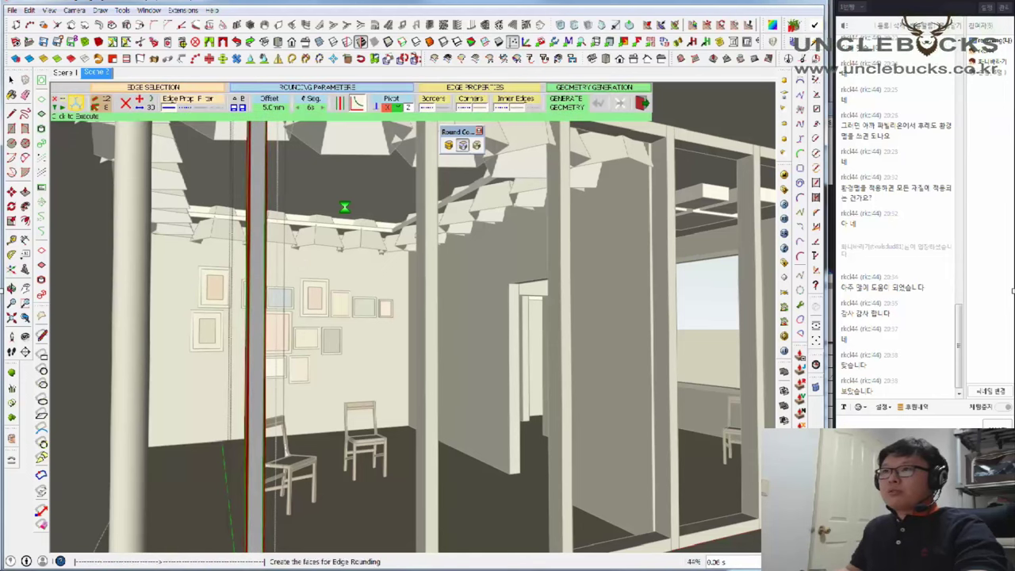
click(265, 226)
Sharpen the grey column's edge using Sharp Corner with a single segment
mouse_move(250, 266)
middle_down()
mouse_move(318, 316)
mouse_move(249, 335)
middle_up()
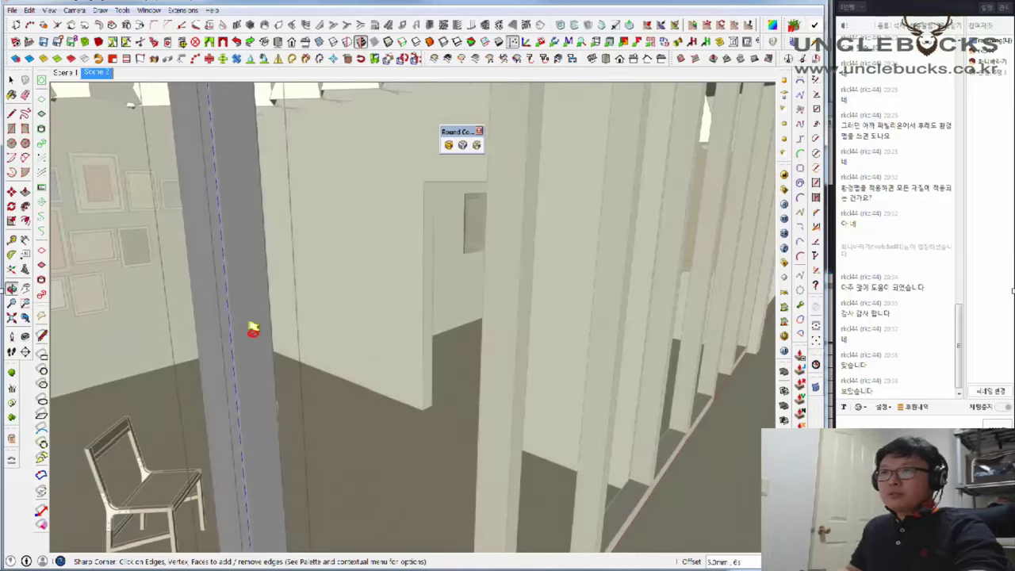
scroll(230, 298, up, 3)
key(space)
click(229, 297)
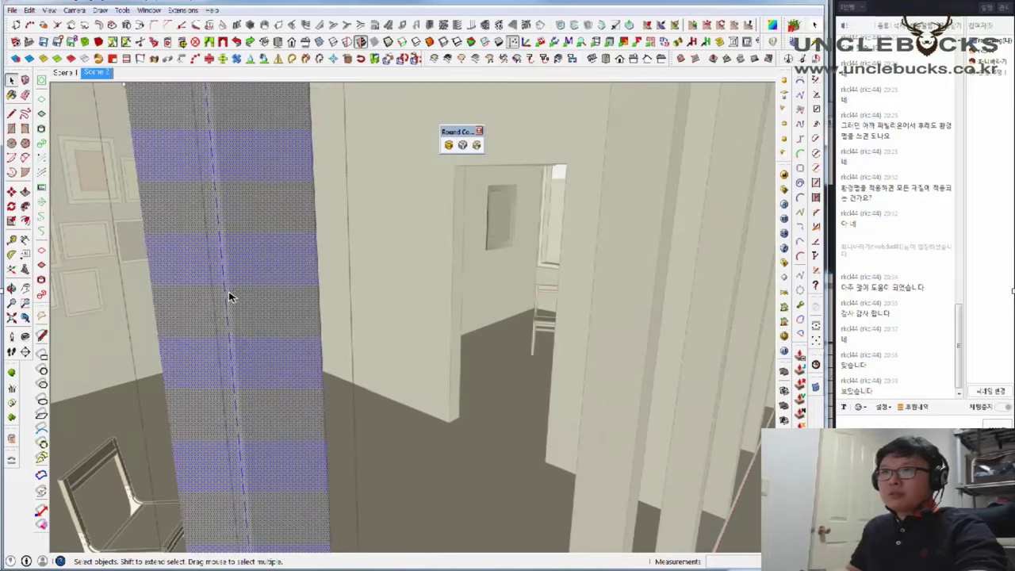
shift+click(233, 295)
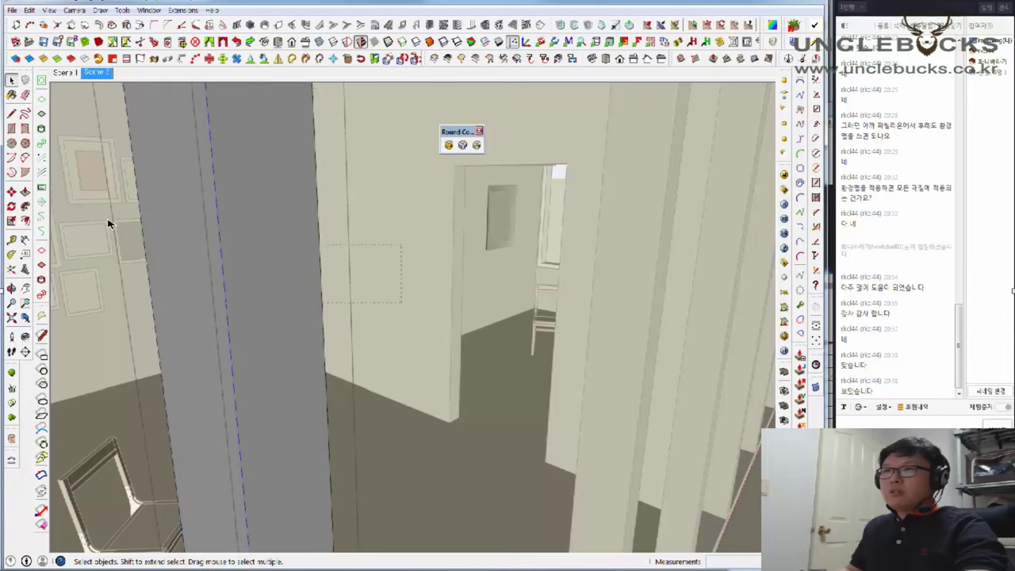
click(265, 192)
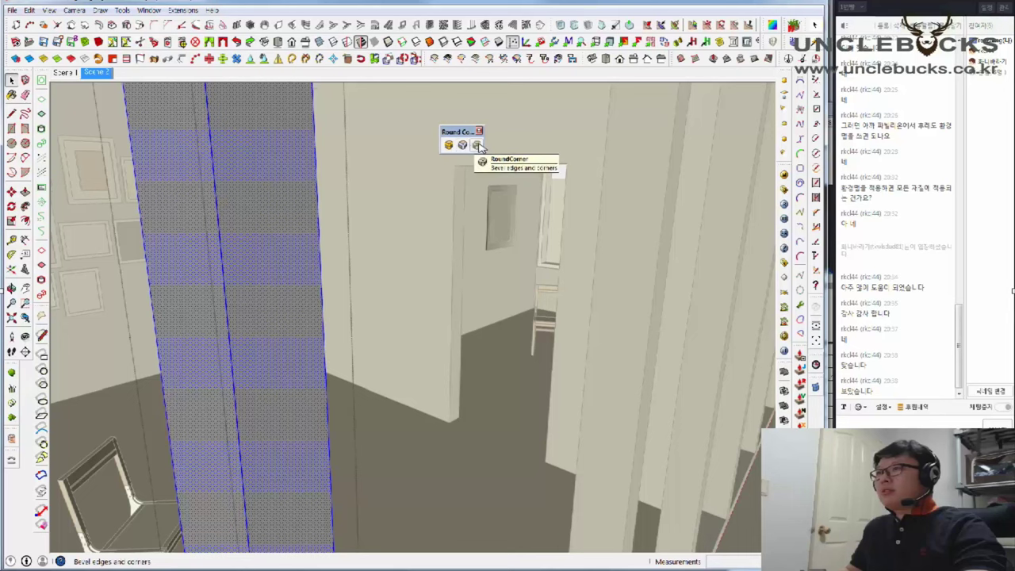
click(476, 145)
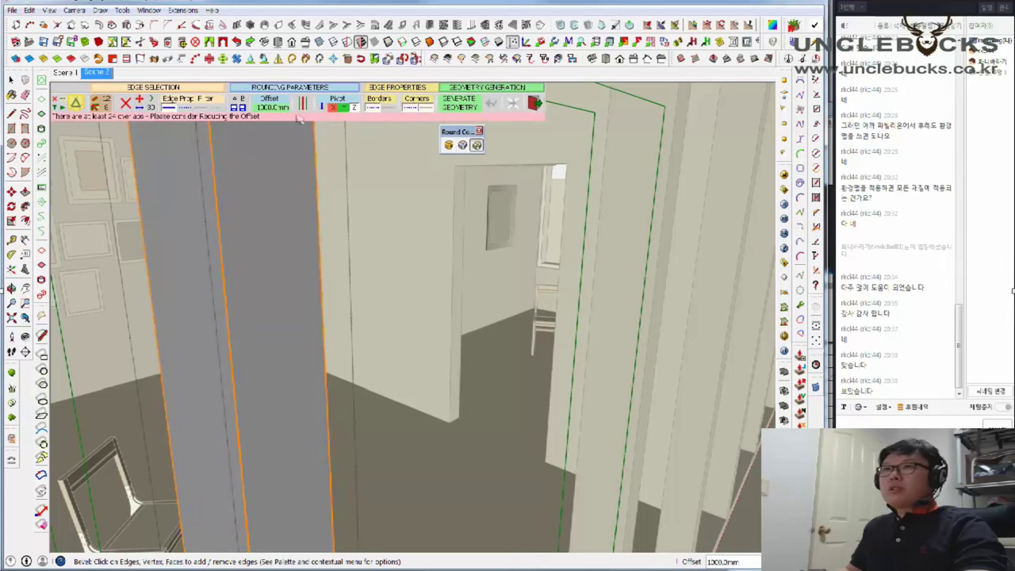
click(270, 108)
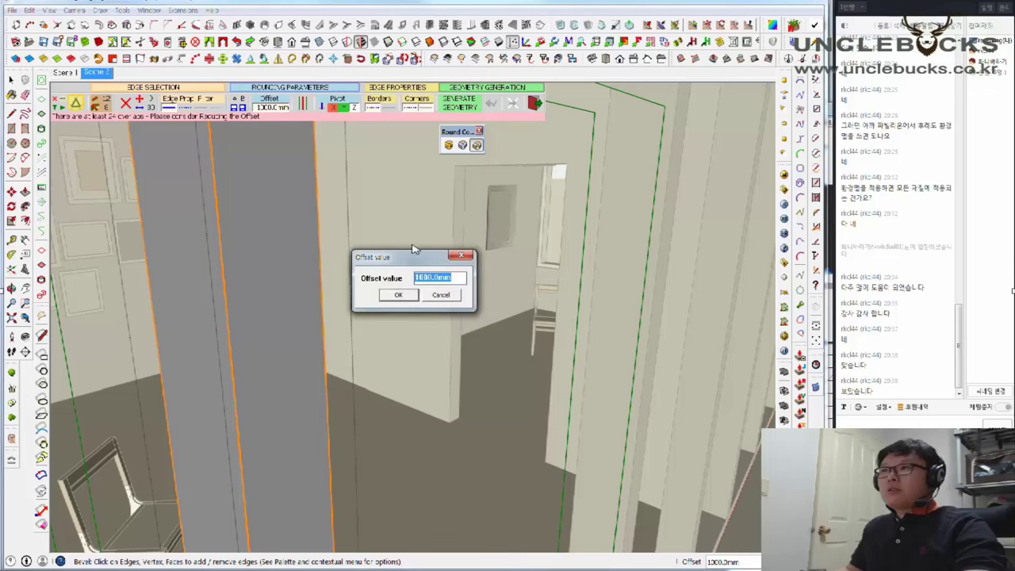
click(433, 297)
click(463, 145)
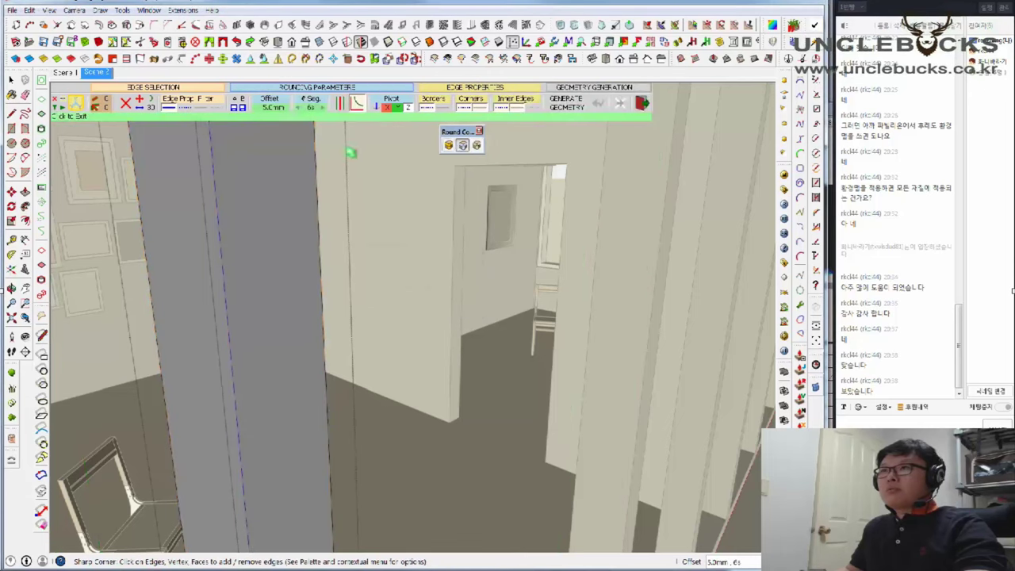
click(310, 107)
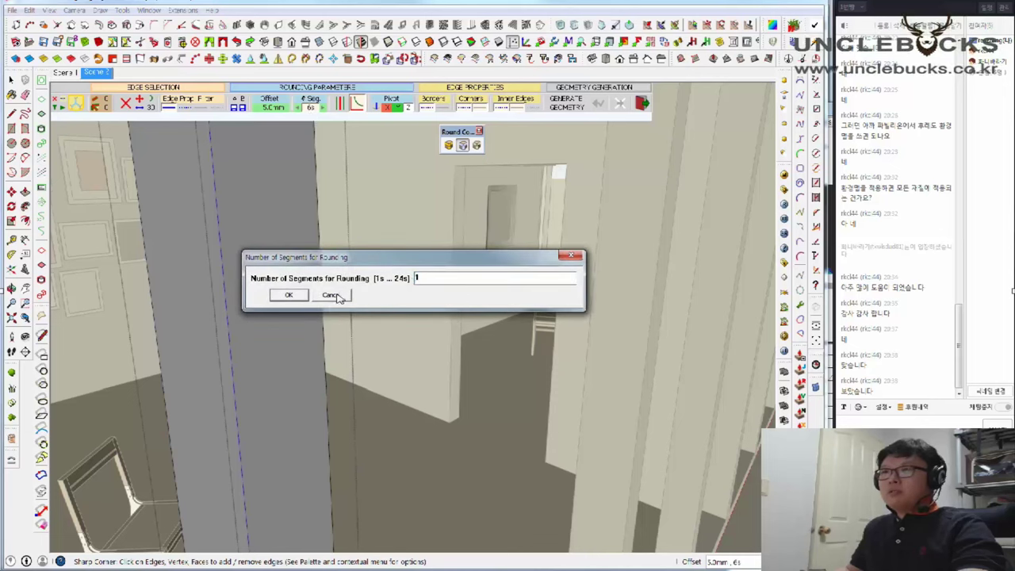
click(290, 297)
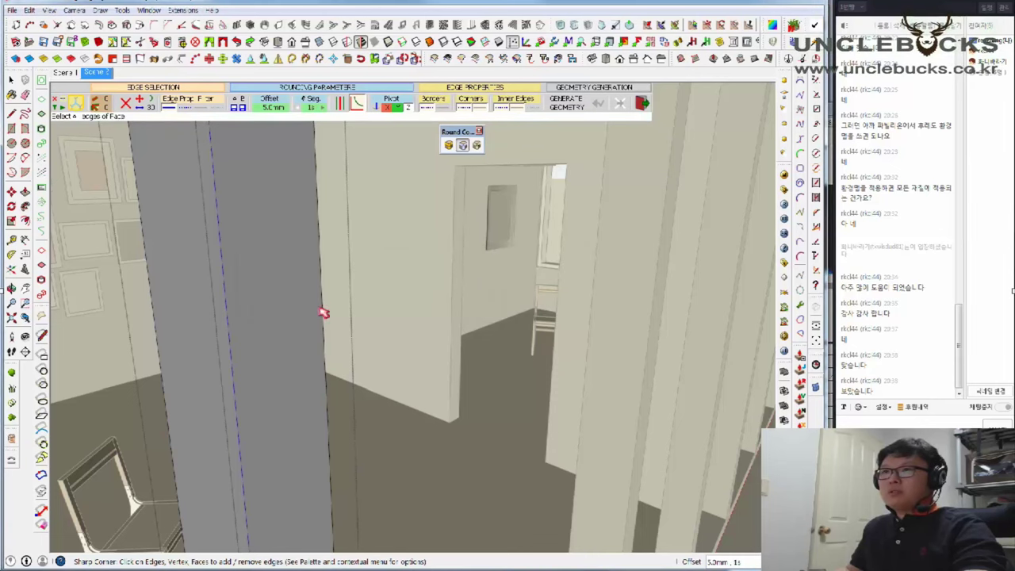
double_click(317, 322)
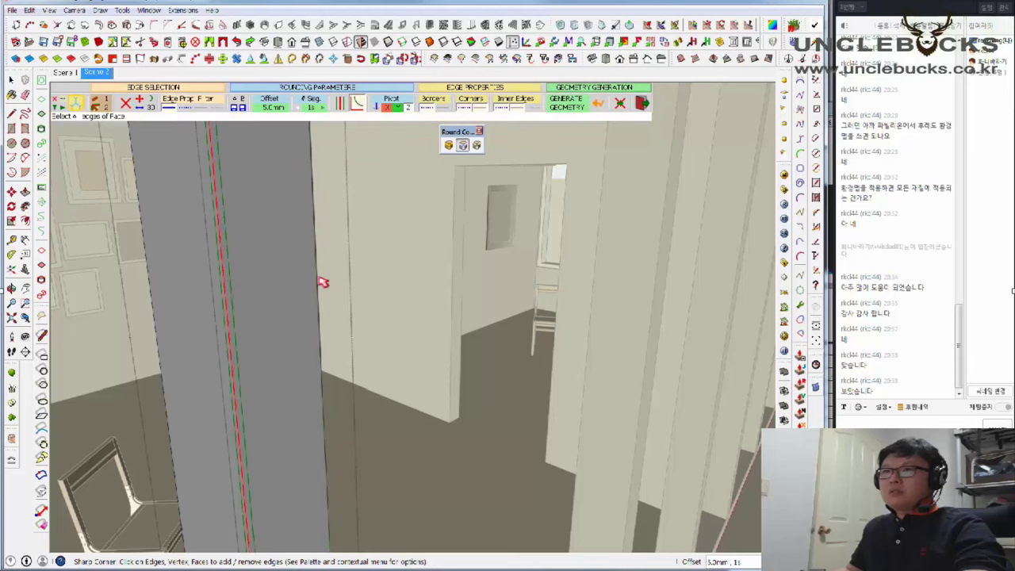
Sharpen the left pillar's corners, excluding its inner edges
middle_drag(322, 287, 331, 288)
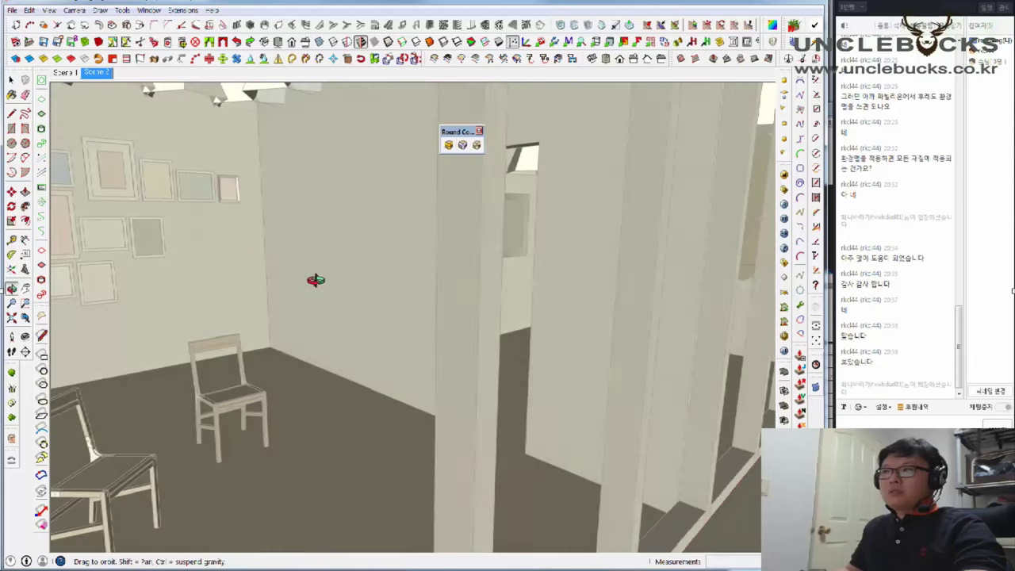
key(space)
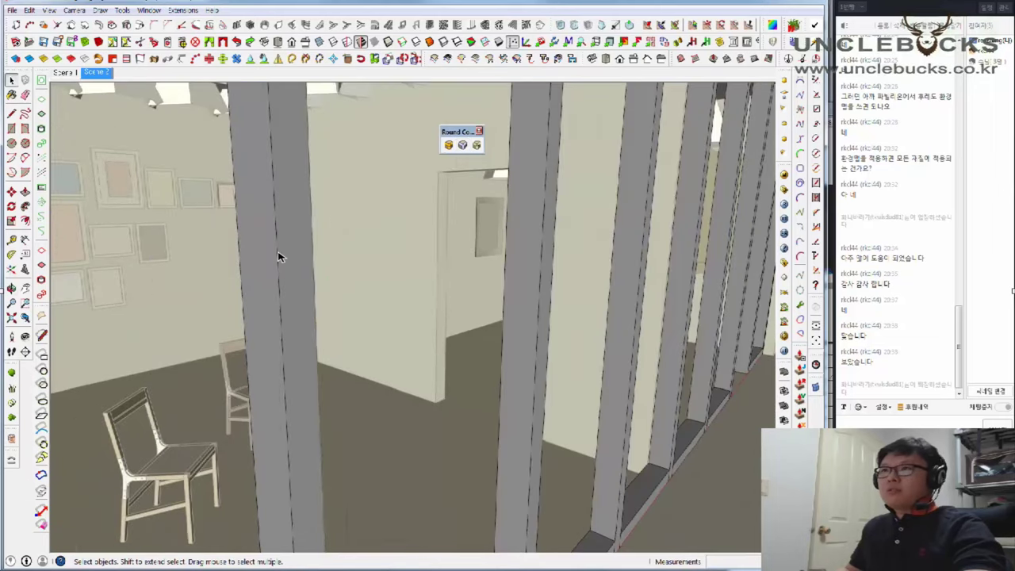
click(277, 256)
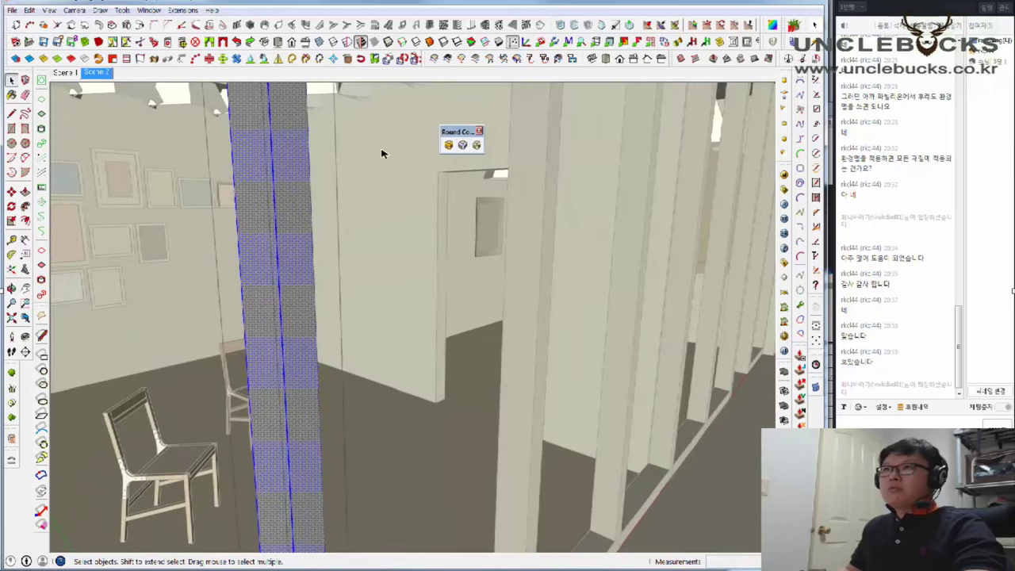
click(461, 146)
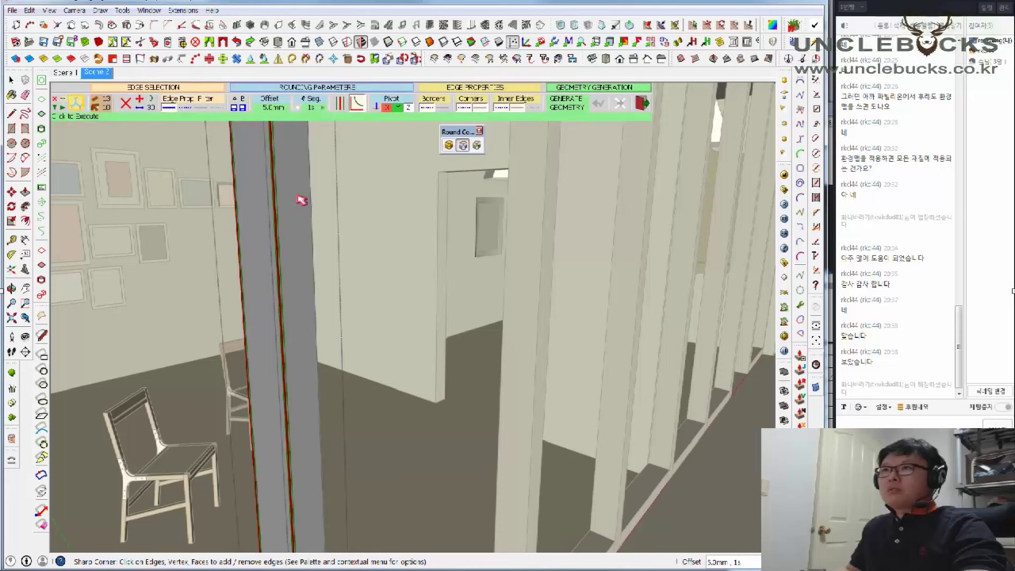
click(296, 225)
click(370, 249)
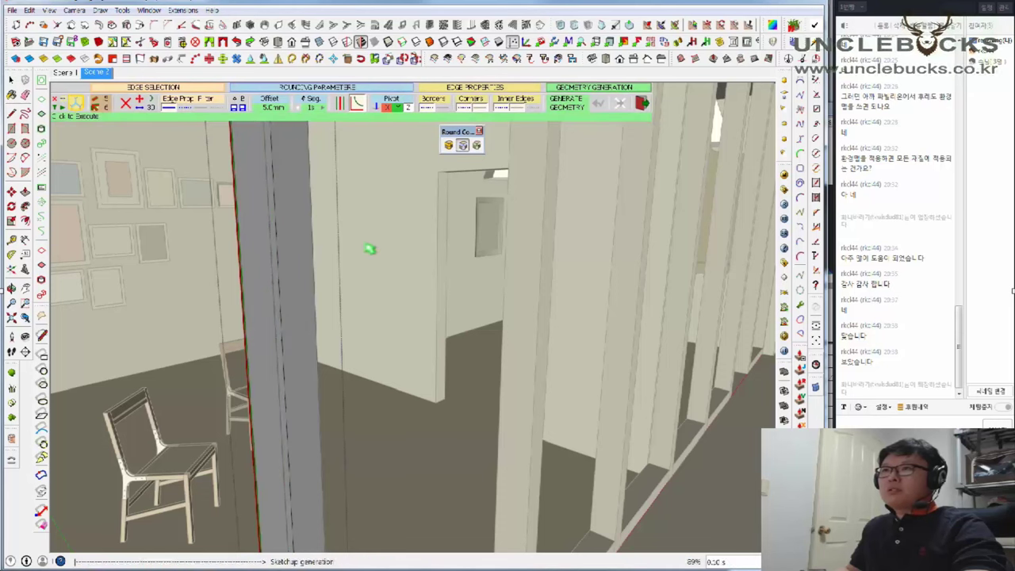
key(space)
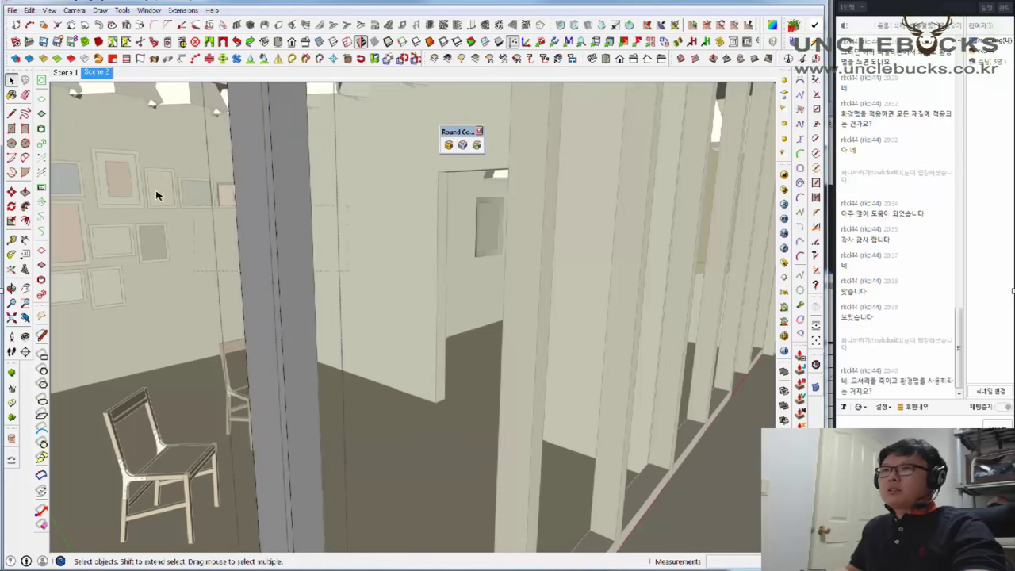
Start Sharp Corner on the tall pillar, then reframe the view on the glass wall and chairs
click(297, 191)
click(463, 146)
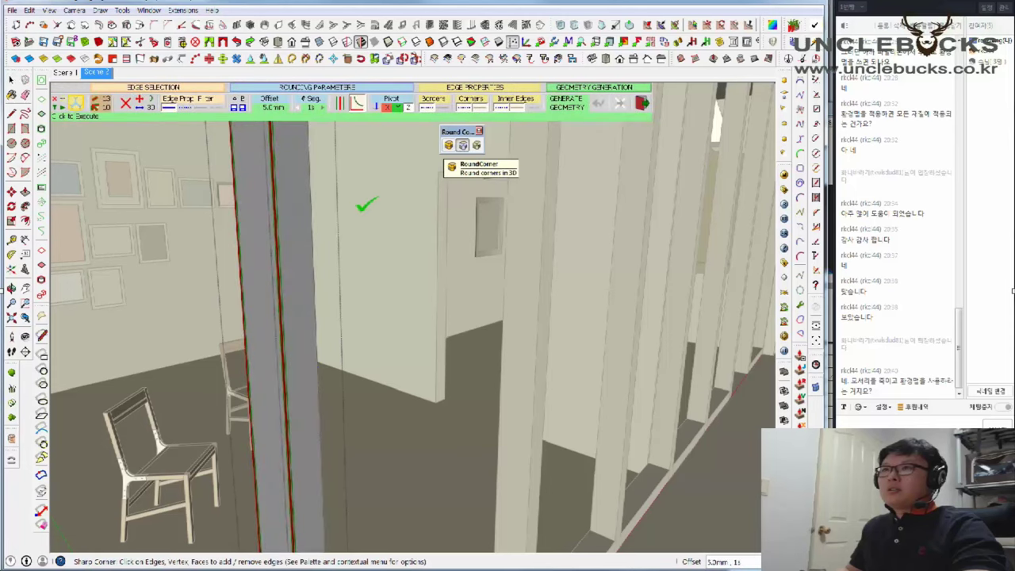
key(o)
mouse_move(356, 231)
mouse_down()
mouse_move(256, 227)
mouse_move(293, 252)
mouse_move(389, 254)
mouse_move(464, 277)
mouse_move(217, 249)
mouse_up()
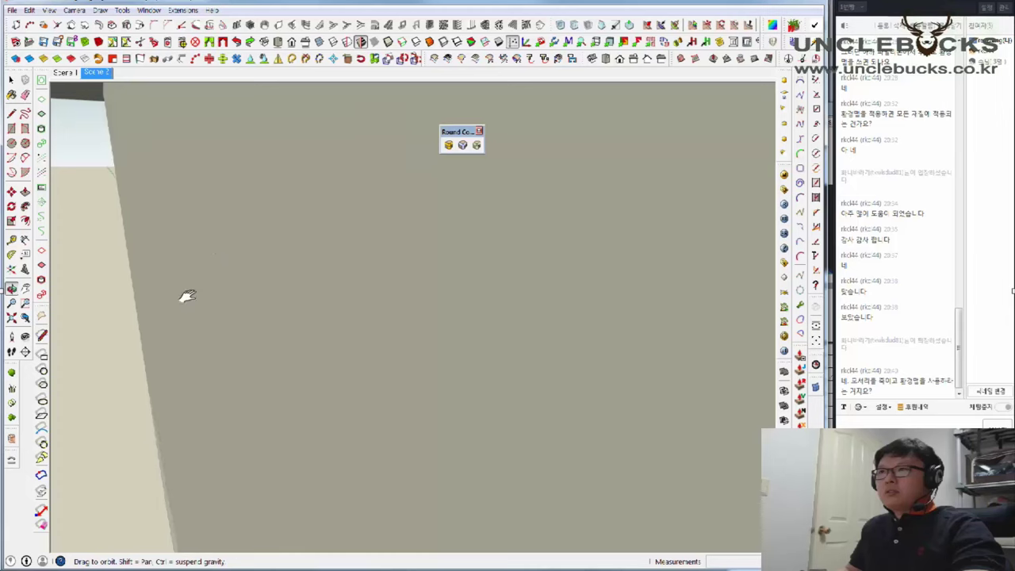
shift+middle_drag(186, 296, 190, 298)
key(shift+z)
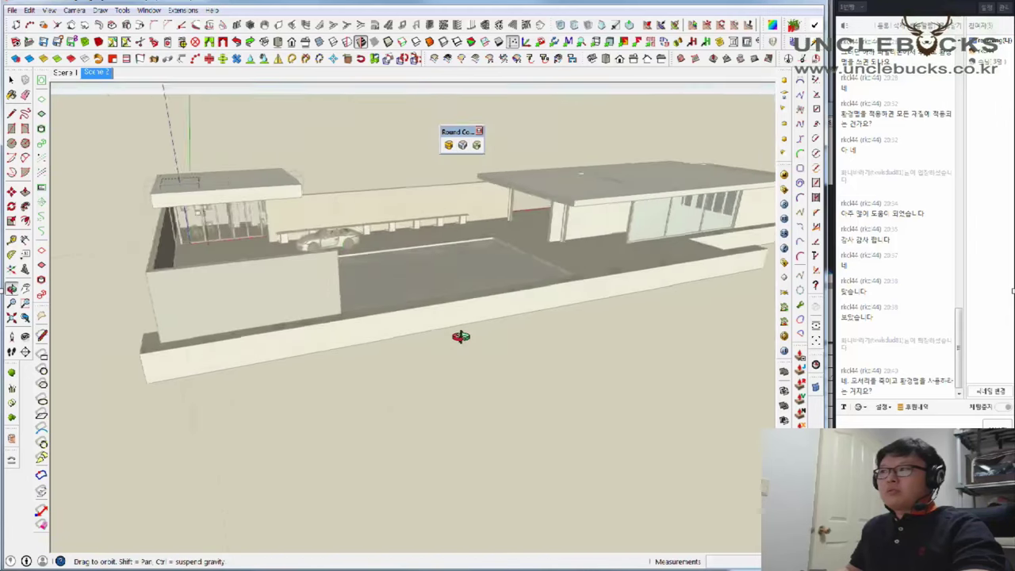
scroll(154, 188, up, 4)
scroll(170, 228, up, 3)
scroll(168, 230, up, 3)
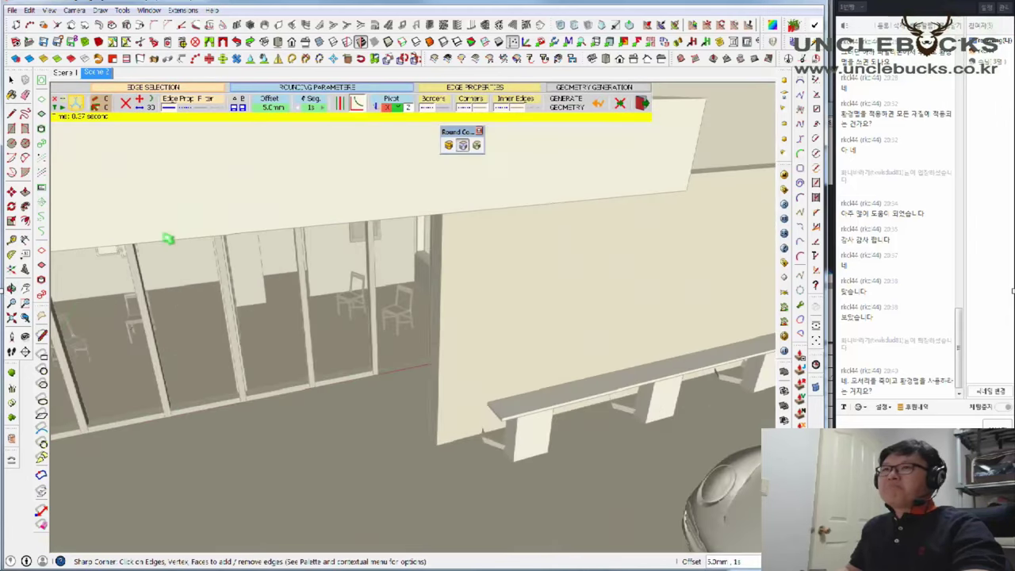
mouse_move(165, 235)
middle_down()
mouse_move(290, 188)
mouse_move(353, 236)
middle_up()
scroll(341, 238, up, 2)
scroll(338, 240, up, 3)
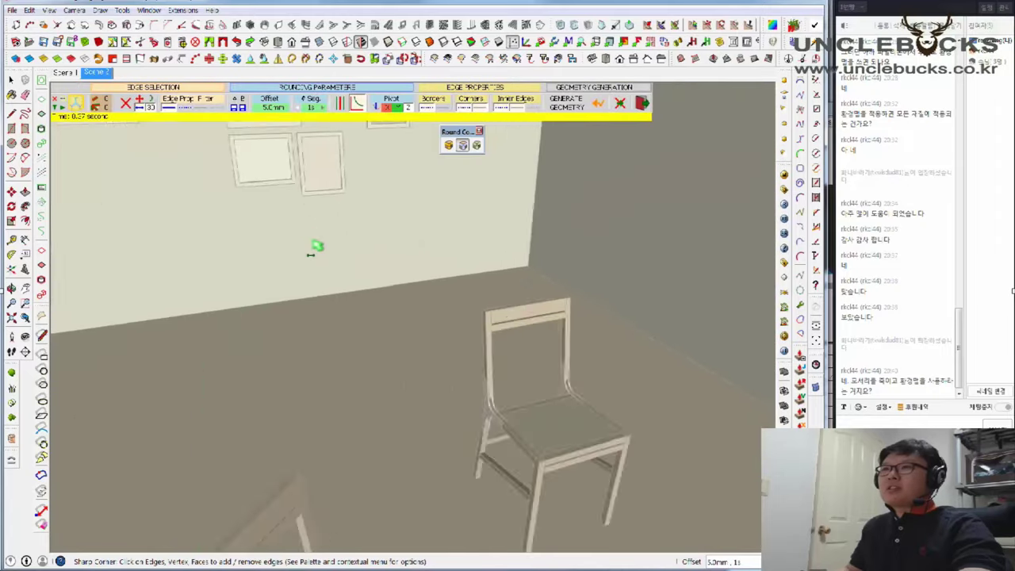
scroll(318, 245, down, 3)
key(space)
mouse_move(249, 267)
middle_down()
mouse_move(464, 278)
mouse_move(437, 250)
middle_up()
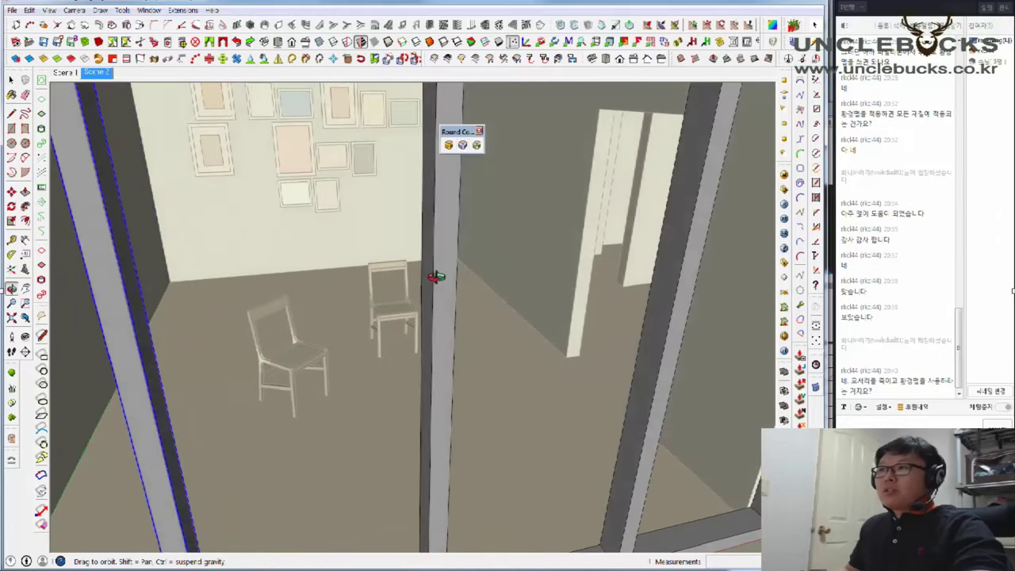
Sharpen the corners of the column between the glass rooms
click(463, 145)
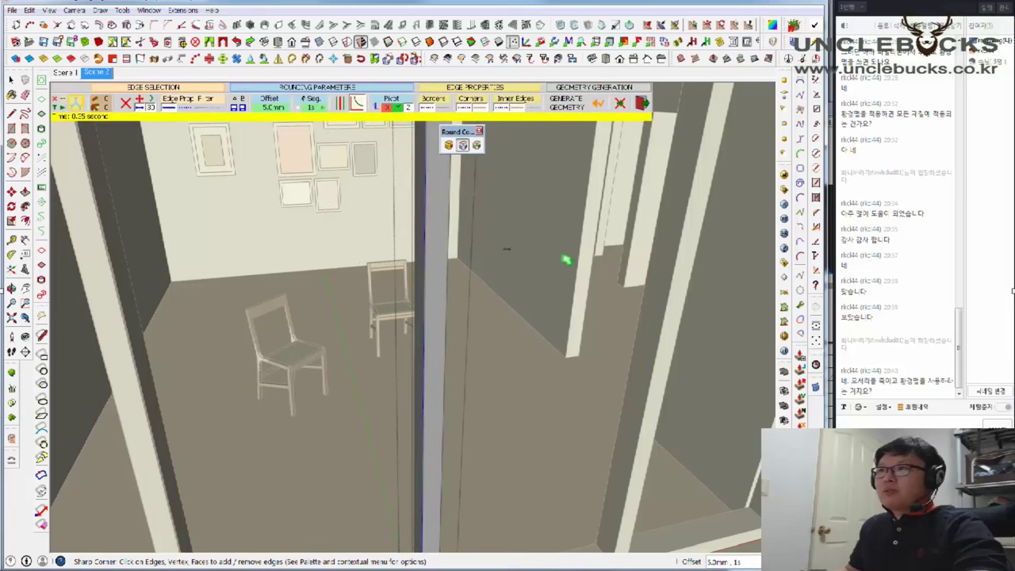
middle_drag(566, 261, 379, 256)
click(377, 255)
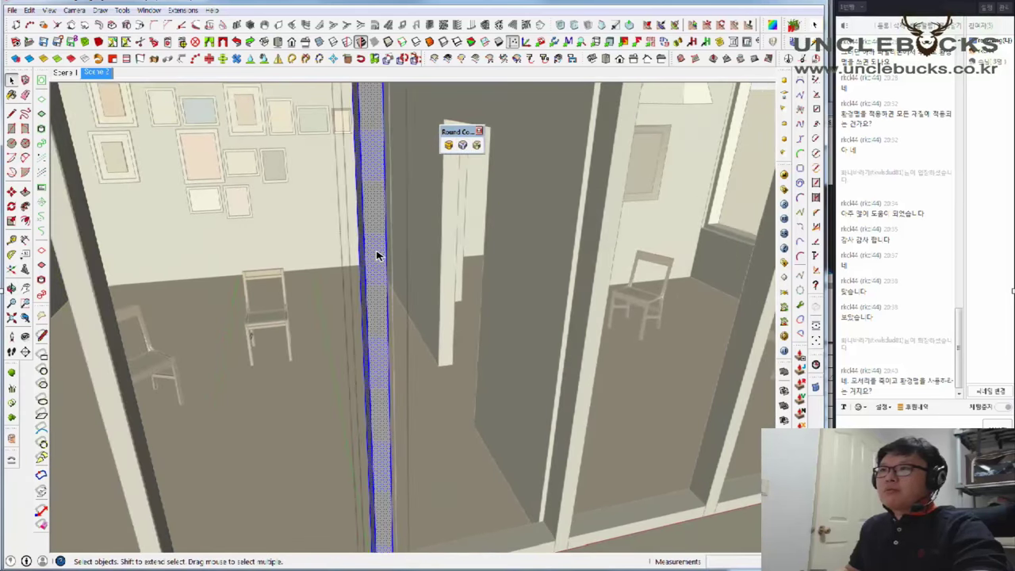
click(463, 146)
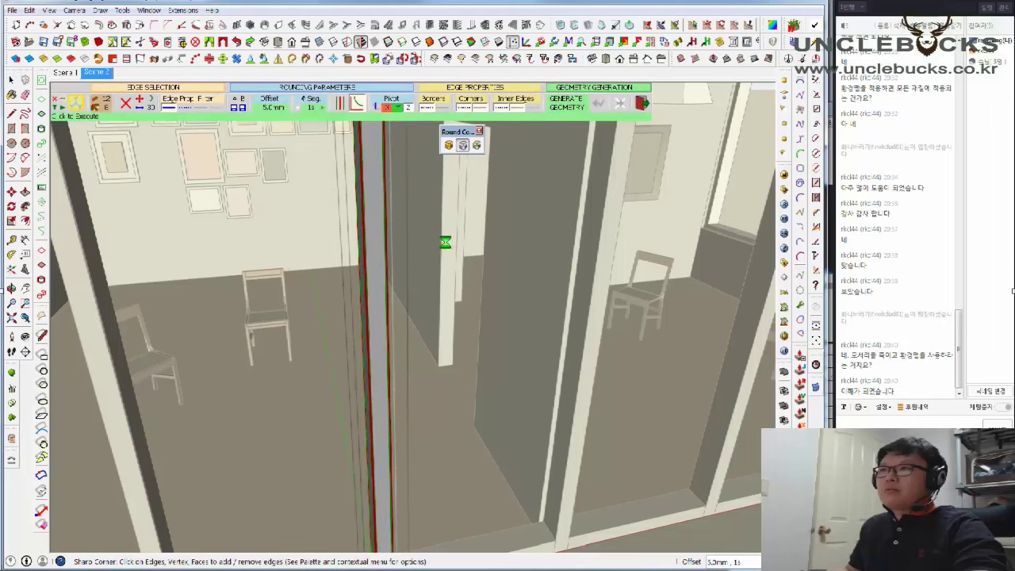
middle_drag(436, 272, 414, 238)
scroll(444, 238, down, 3)
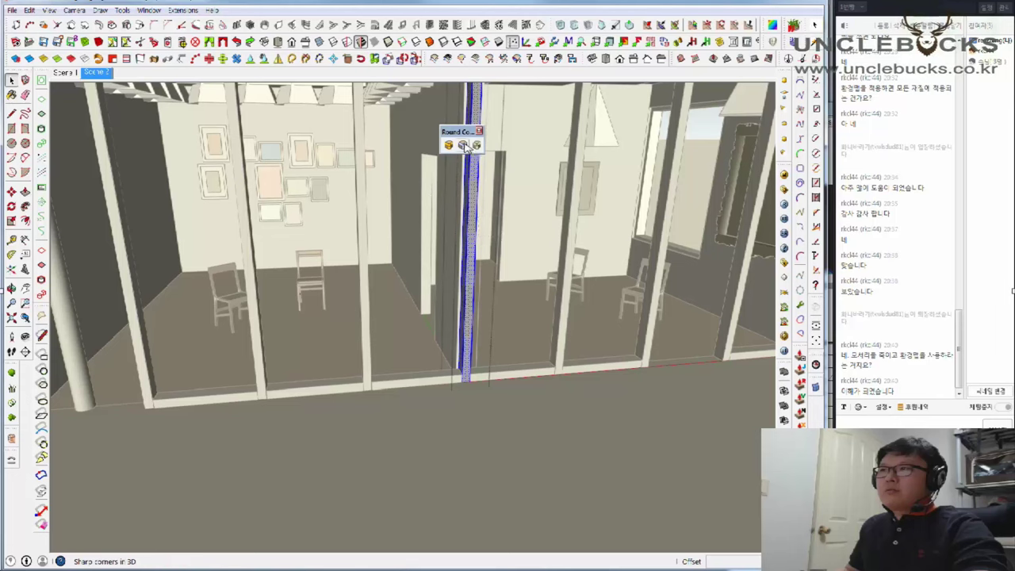
click(462, 144)
key(space)
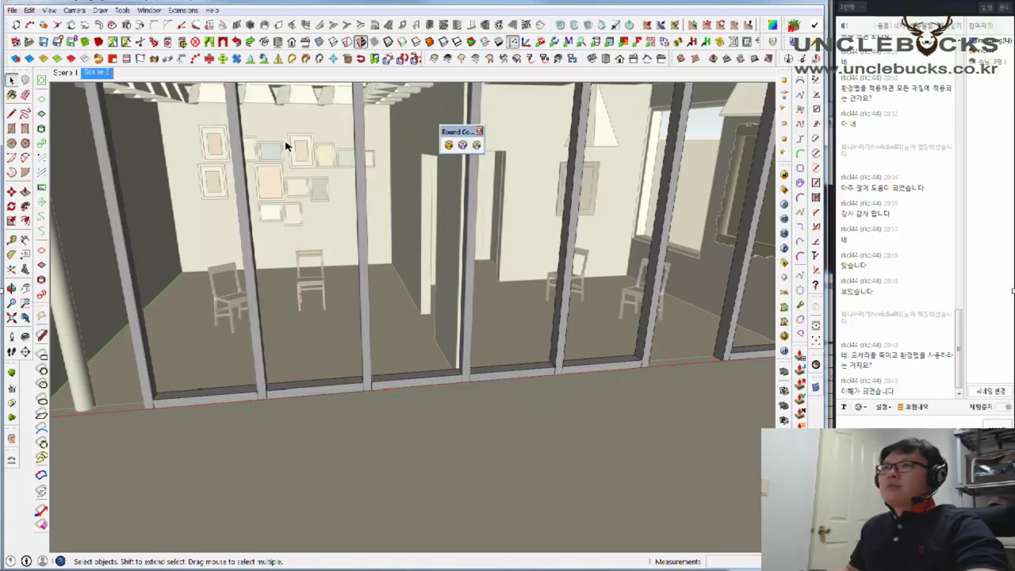
middle_drag(287, 140, 348, 229)
scroll(357, 278, down, 2)
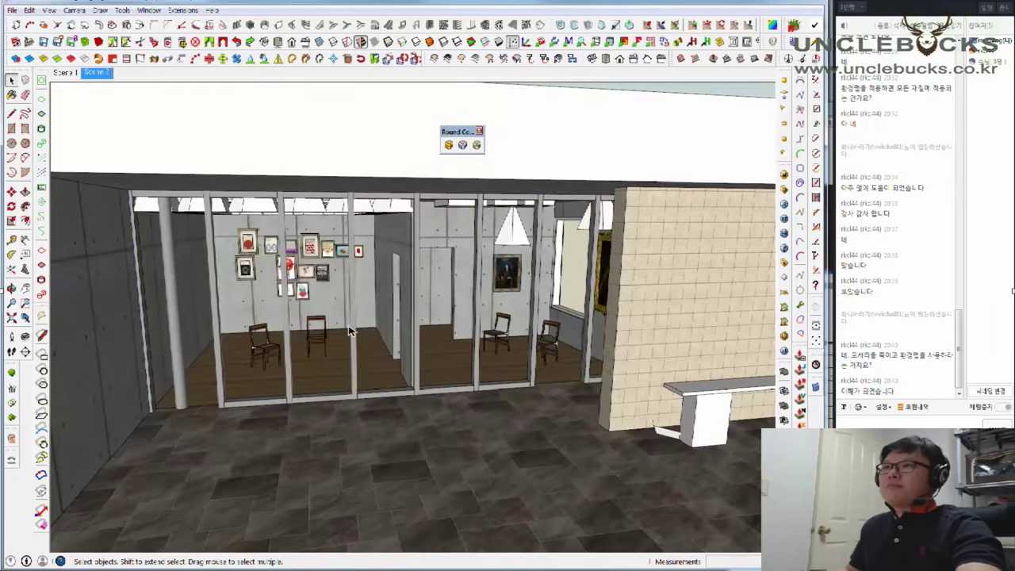
Frame the textured gallery, then open and close the V-Ray material editor
mouse_move(367, 328)
middle_down()
mouse_move(381, 283)
mouse_move(377, 333)
middle_up()
scroll(379, 321, up, 2)
scroll(378, 337, up, 2)
scroll(377, 337, down, 3)
scroll(391, 339, up, 4)
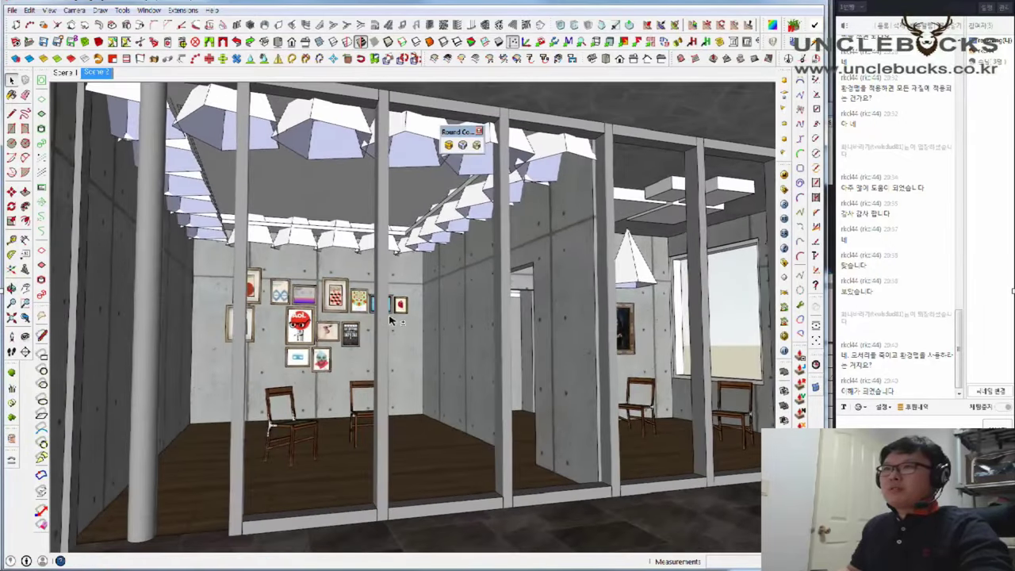
click(784, 176)
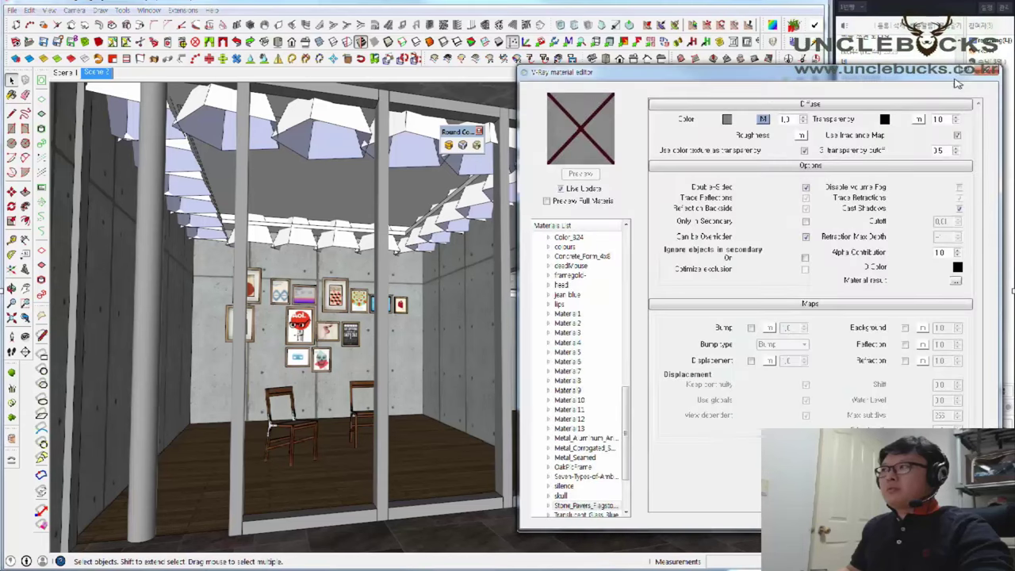
click(989, 73)
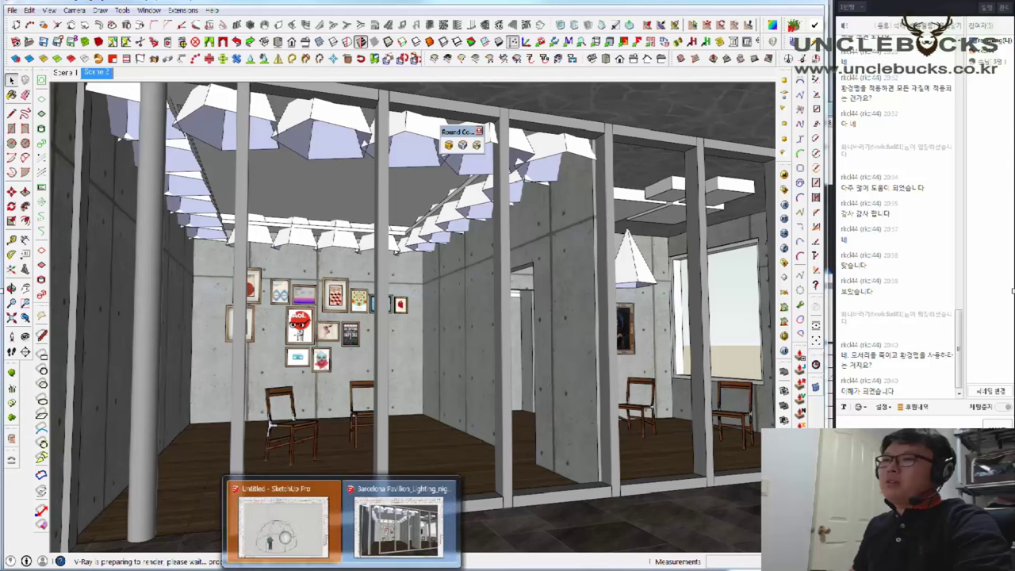
Close the untitled HDR test scene and its render window without saving changes
click(300, 545)
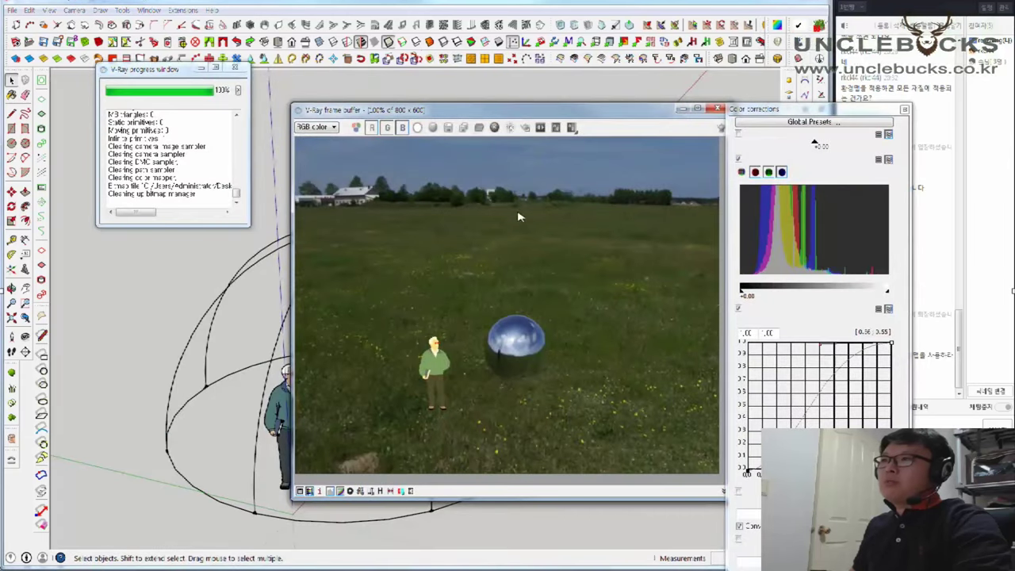
scroll(519, 353, up, 1)
scroll(514, 371, up, 1)
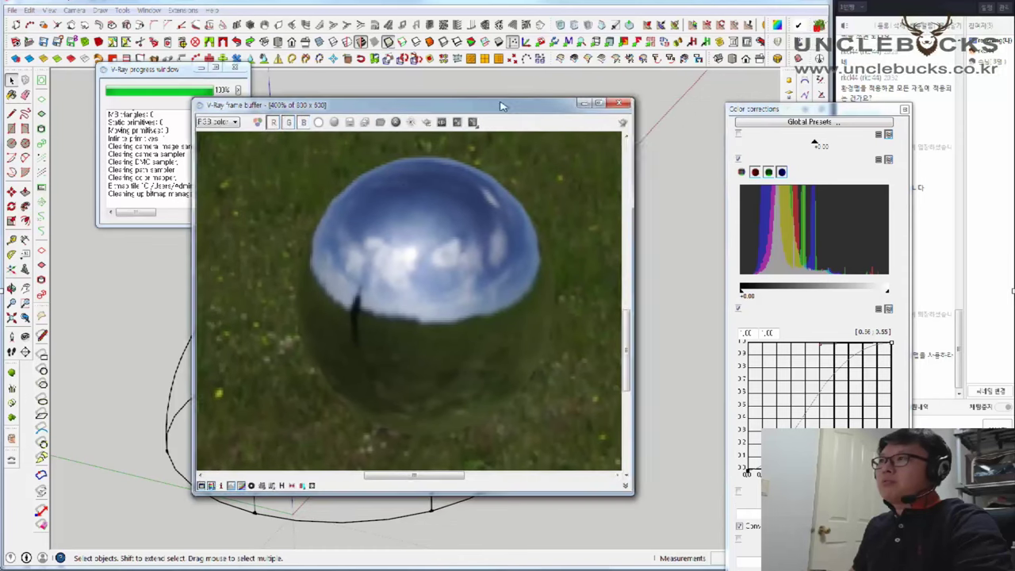
drag(635, 106, 504, 106)
click(587, 106)
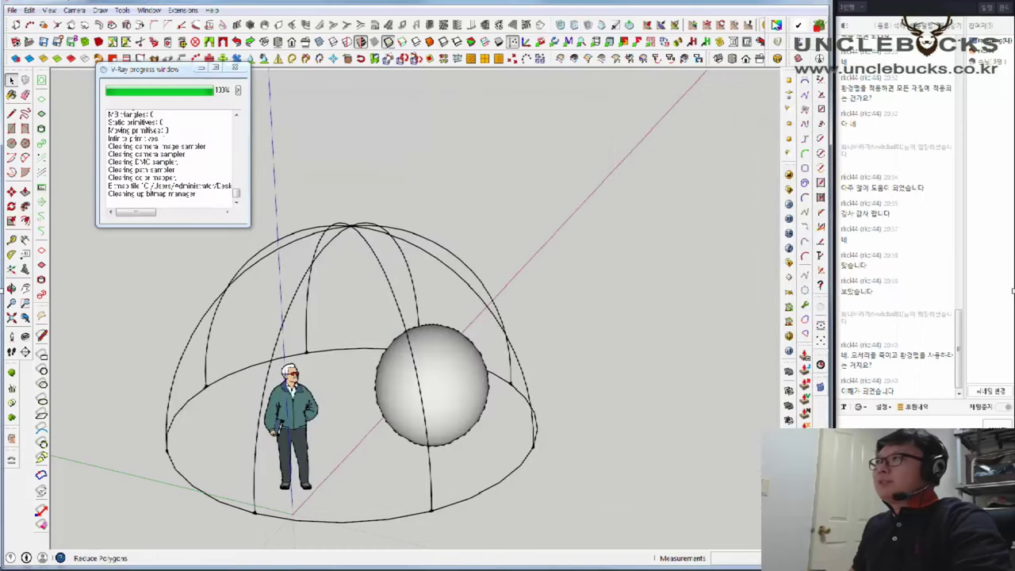
click(817, 4)
click(425, 310)
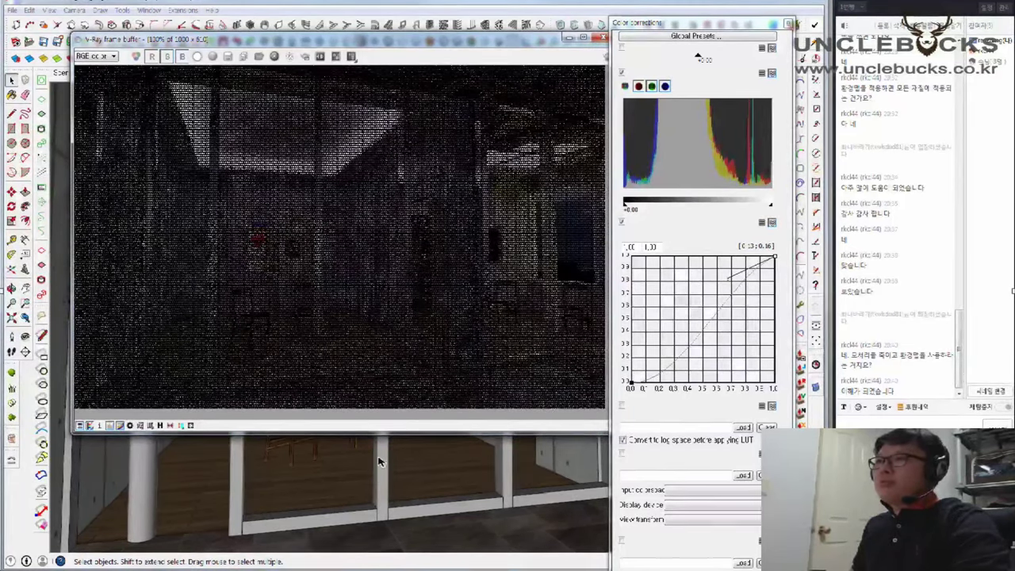
Move the frame buffer up while the gallery render refines, then bring up the empty SketchUp window
drag(397, 45, 396, 0)
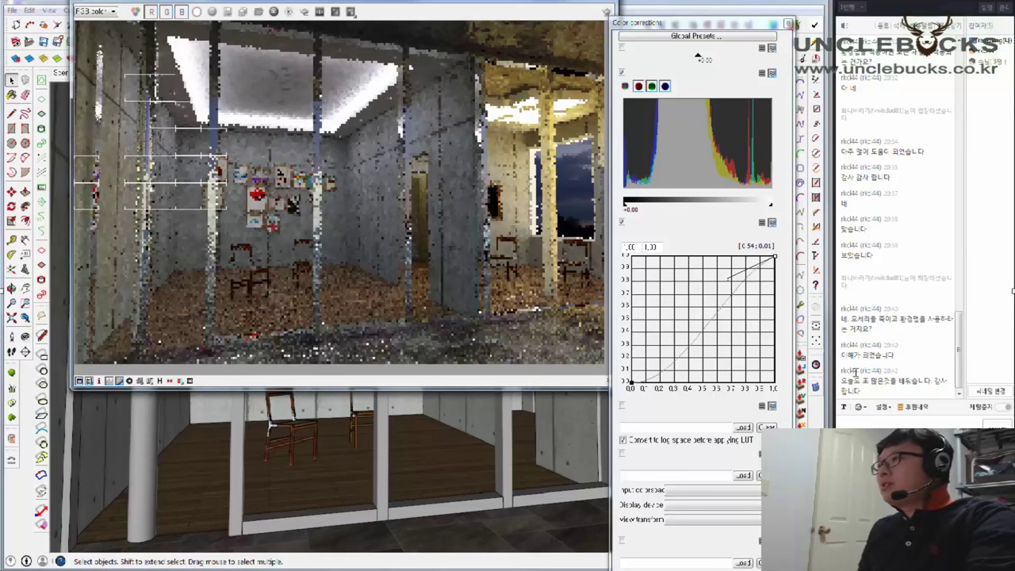
drag(852, 371, 859, 371)
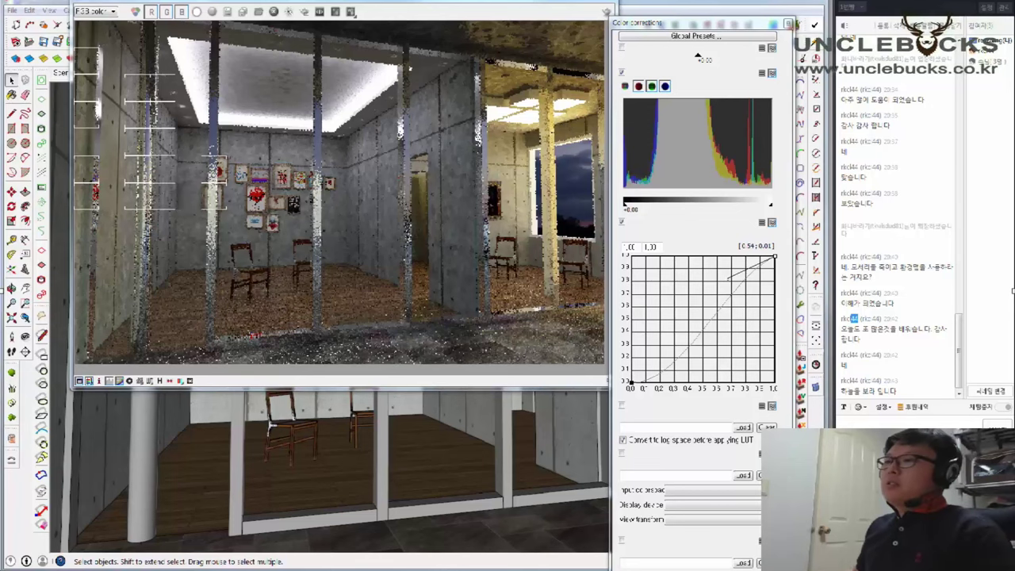
right_click(274, 554)
click(310, 527)
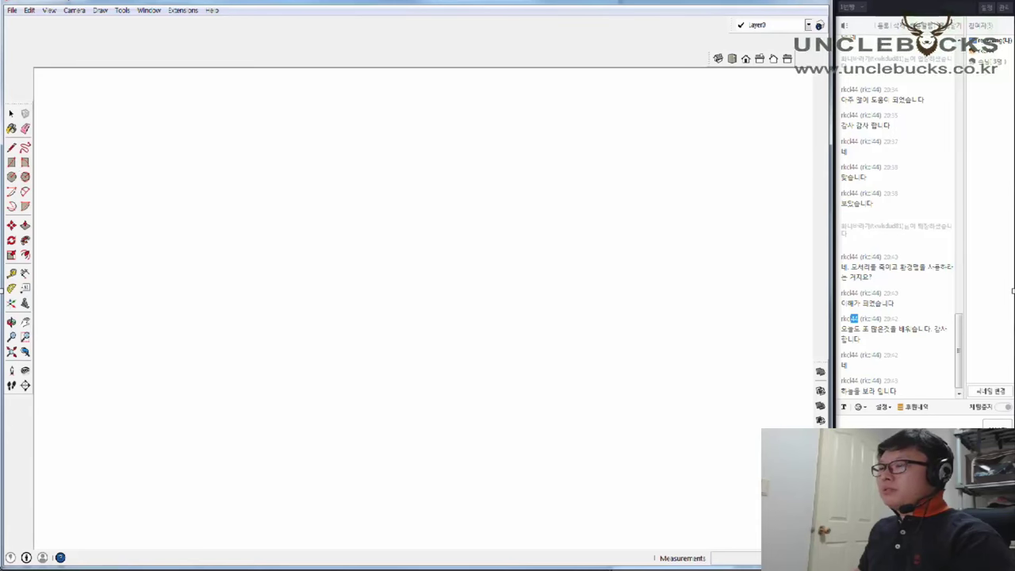
Return to the SketchUp window holding the gallery render and colour corrections
click(288, 533)
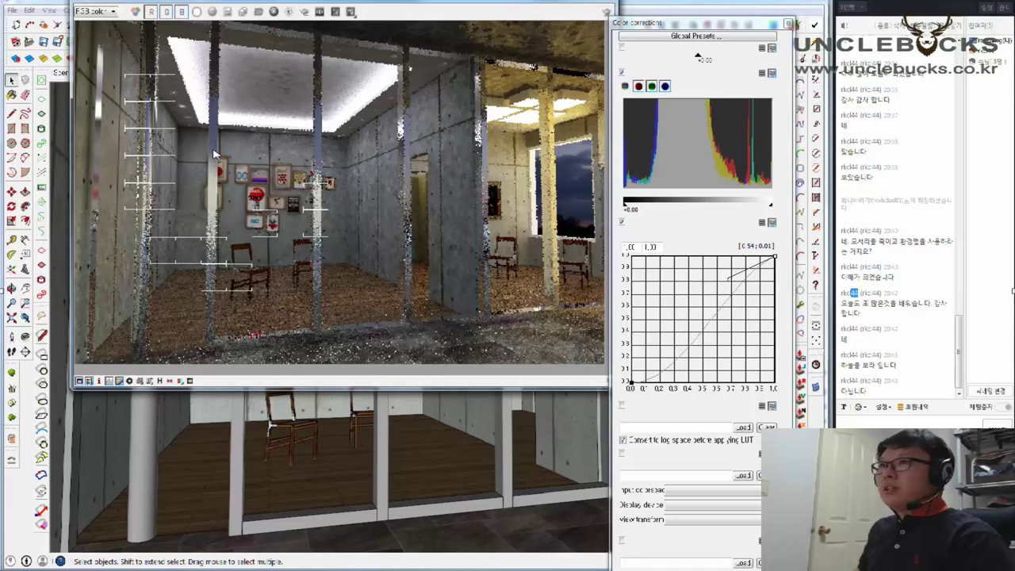
Zoom in and out on the gallery render to inspect its detail
scroll(214, 159, up, 2)
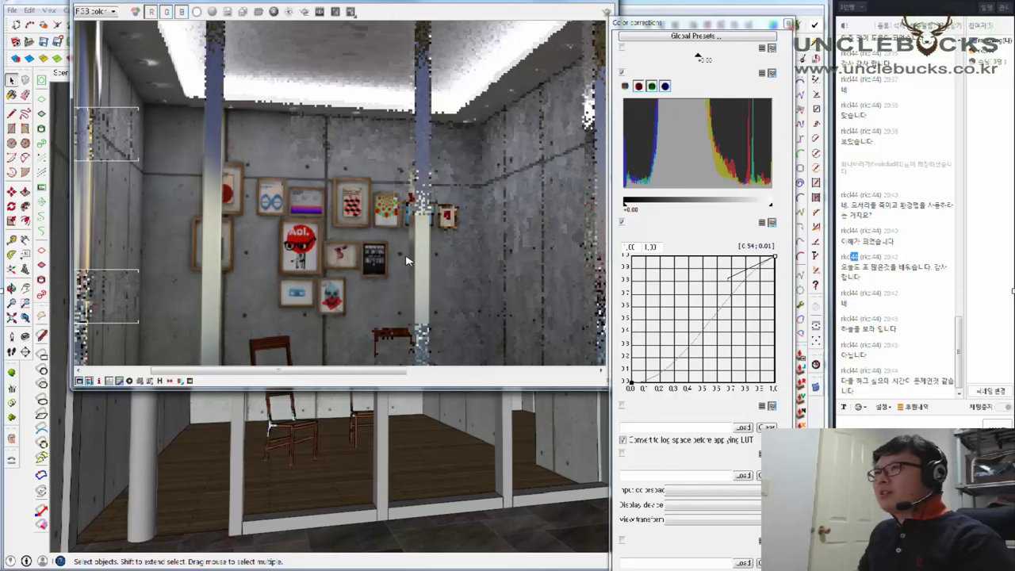
scroll(214, 146, down, 2)
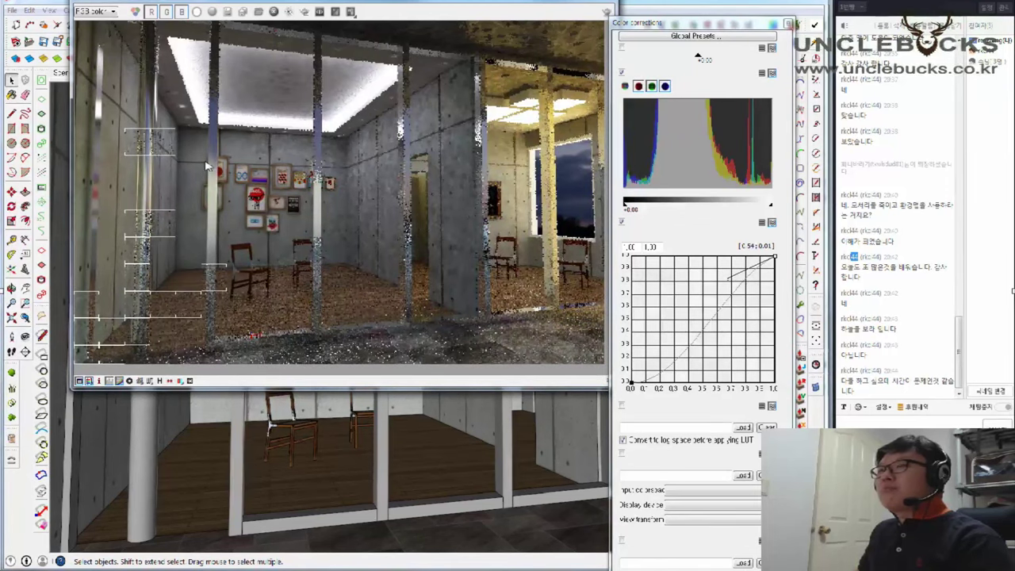
scroll(234, 189, up, 2)
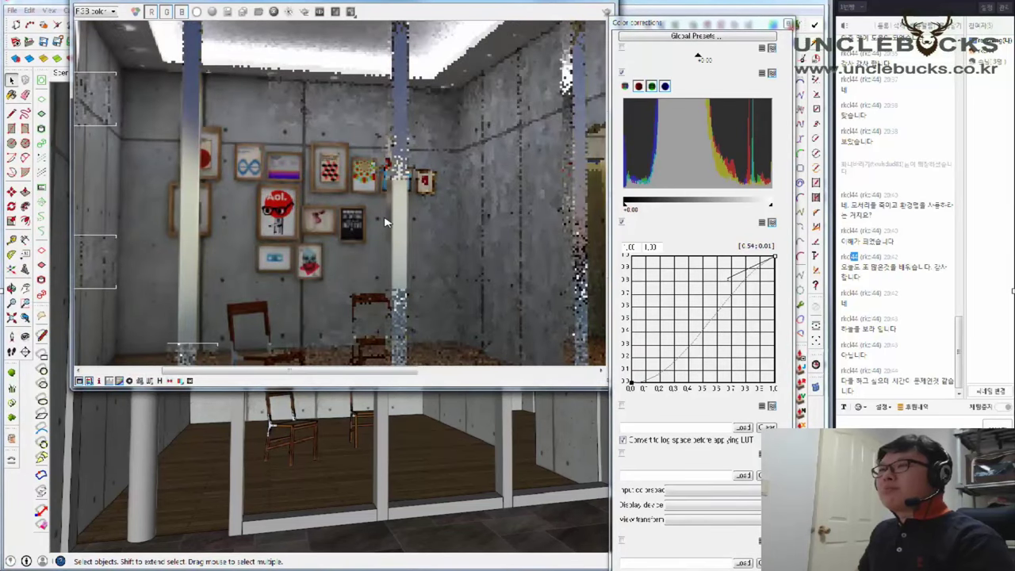
scroll(392, 208, up, 2)
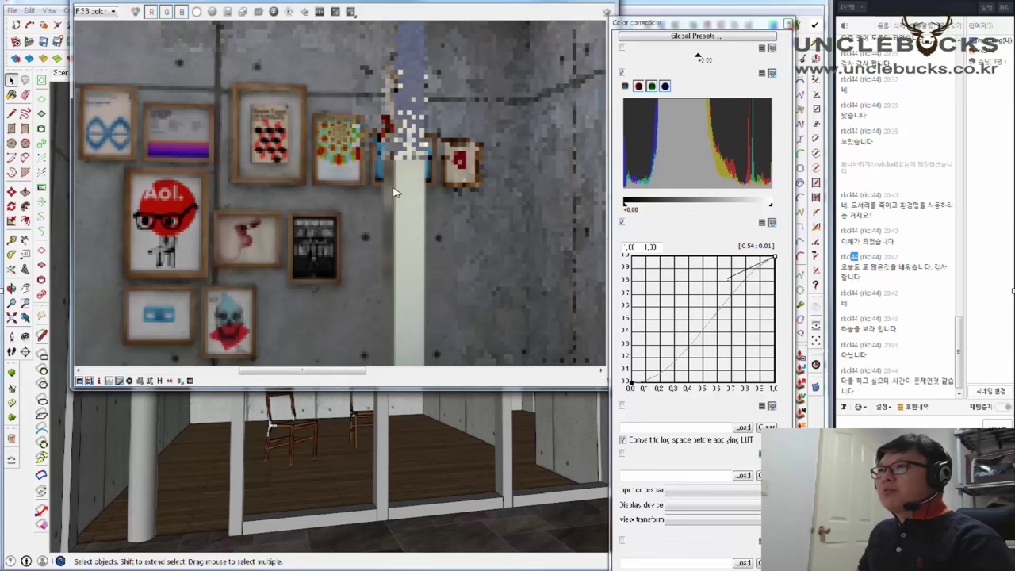
scroll(396, 190, down, 2)
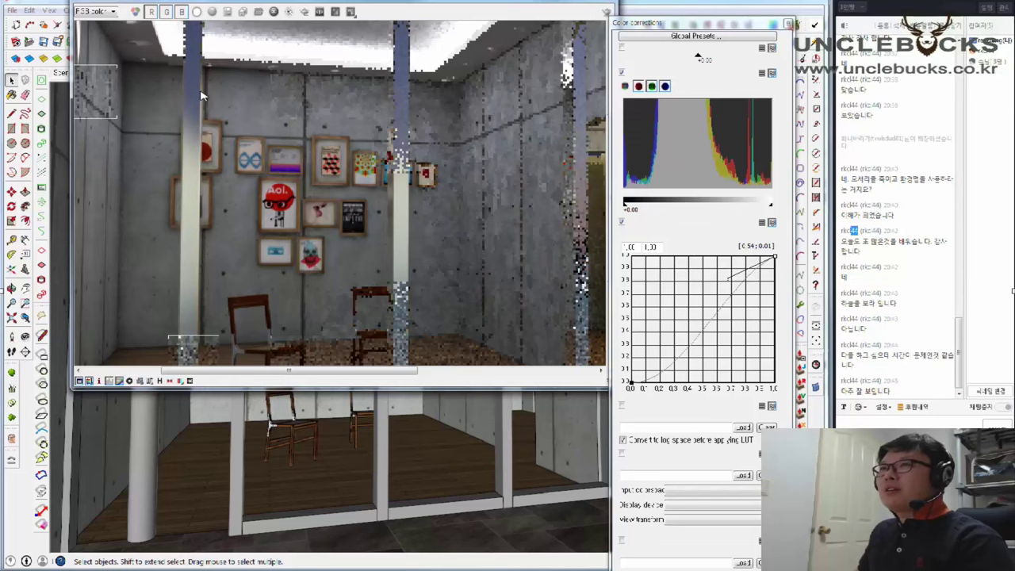
scroll(202, 96, up, 2)
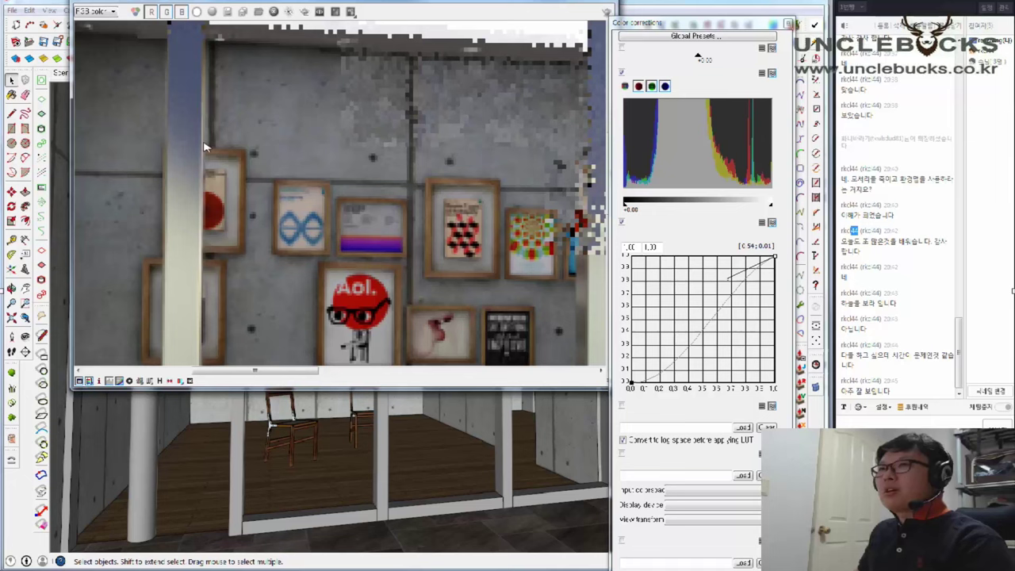
scroll(202, 127, down, 3)
scroll(202, 156, down, 2)
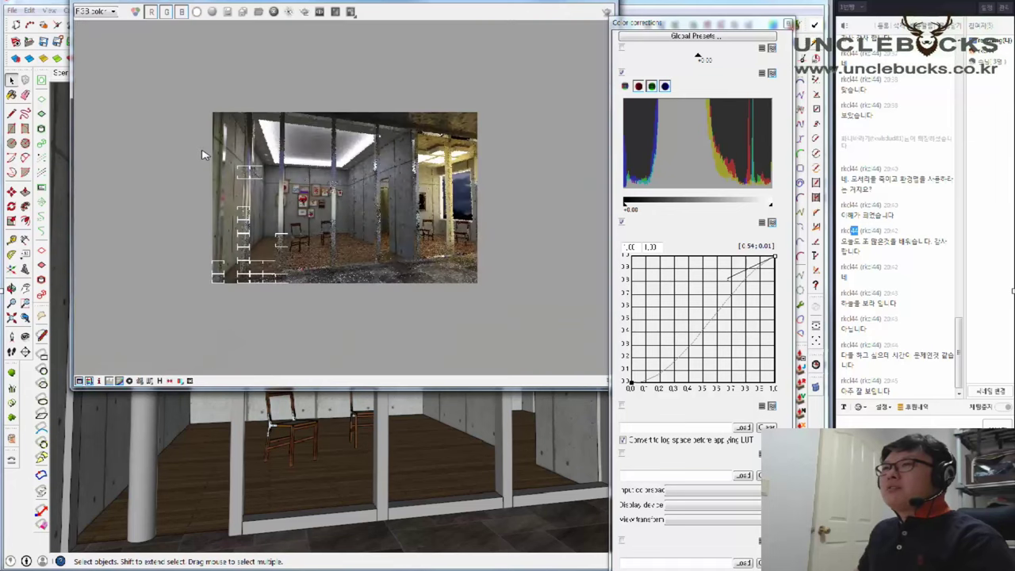
scroll(203, 156, up, 3)
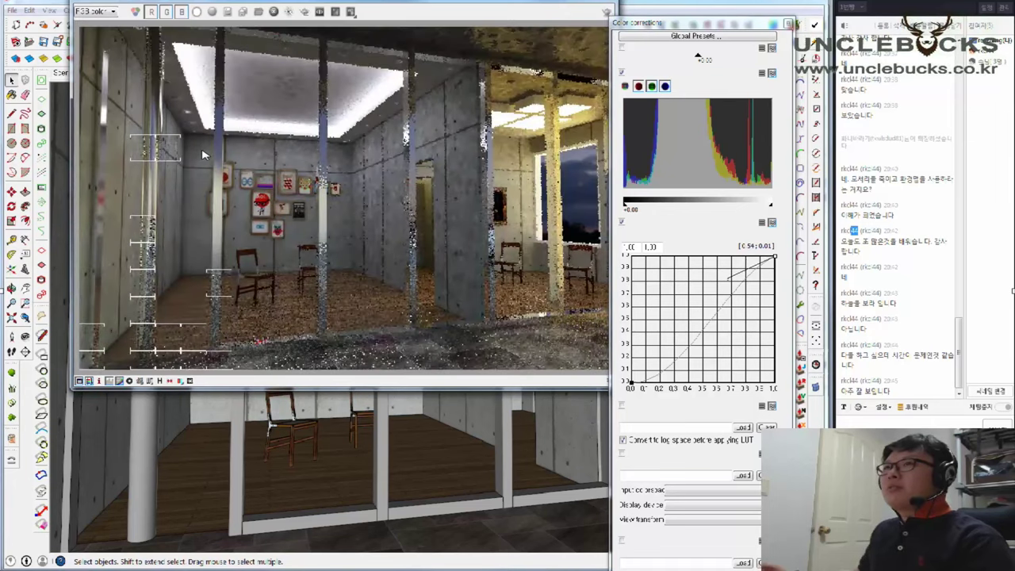
scroll(101, 126, up, 2)
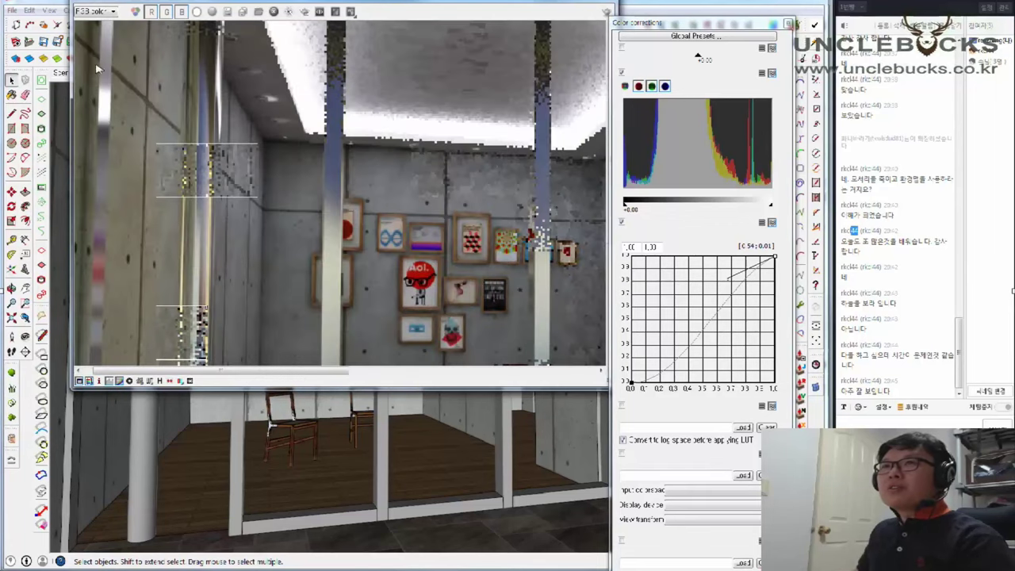
scroll(102, 56, up, 2)
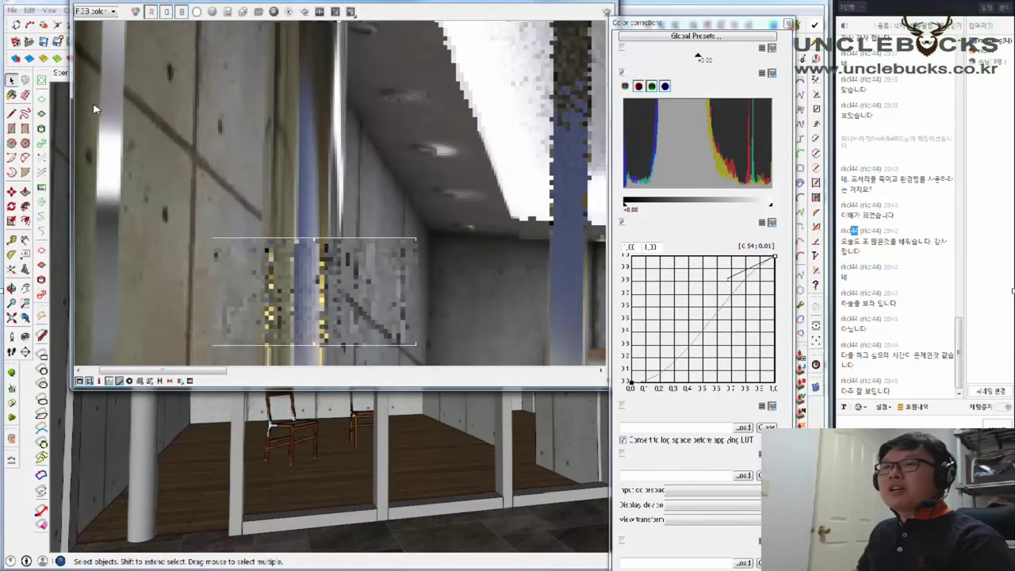
Shift the render close-up to the left wall and keep zooming to inspect it
middle_drag(119, 114, 159, 119)
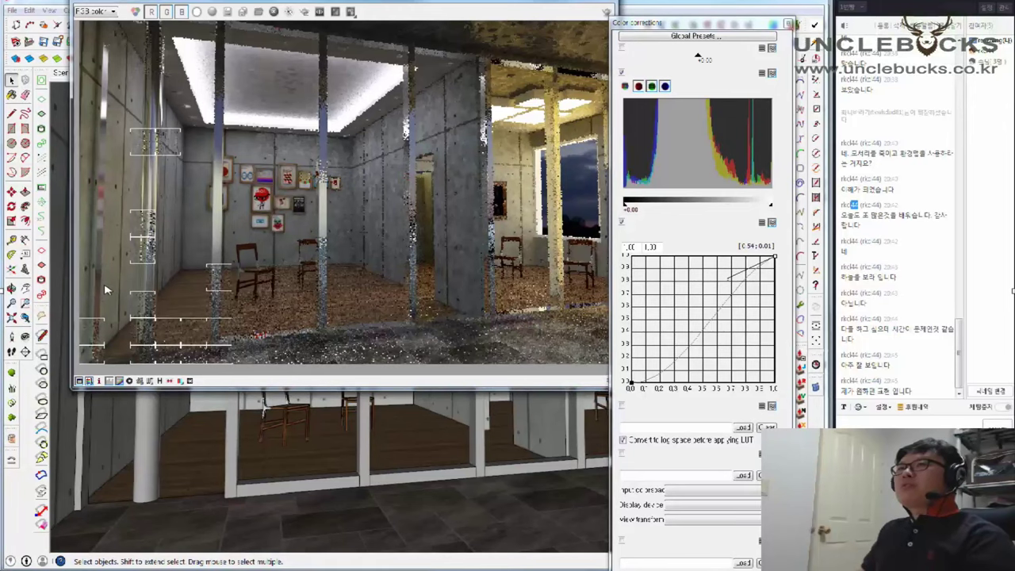
scroll(94, 304, up, 1)
scroll(107, 226, up, 1)
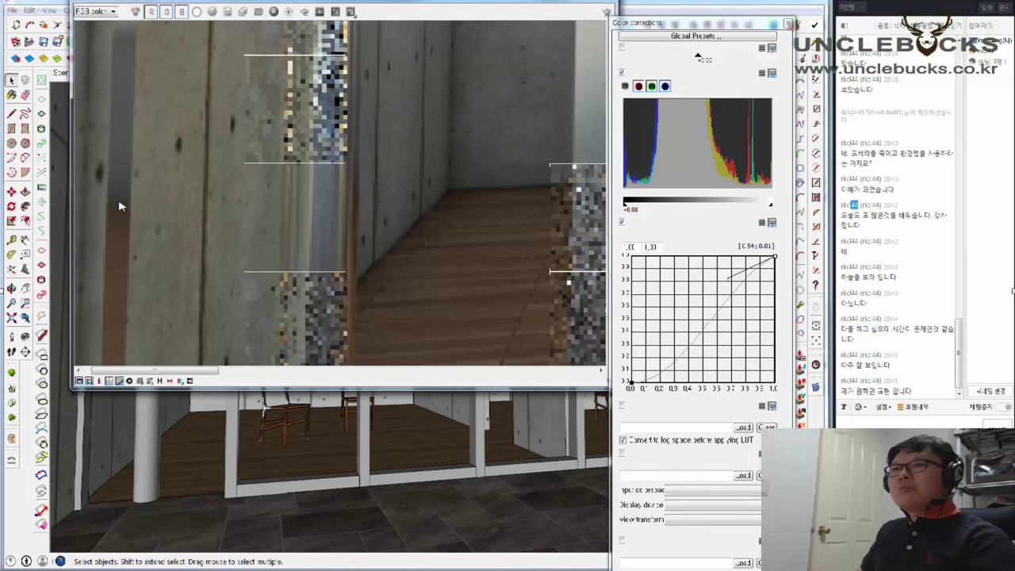
scroll(111, 212, down, 1)
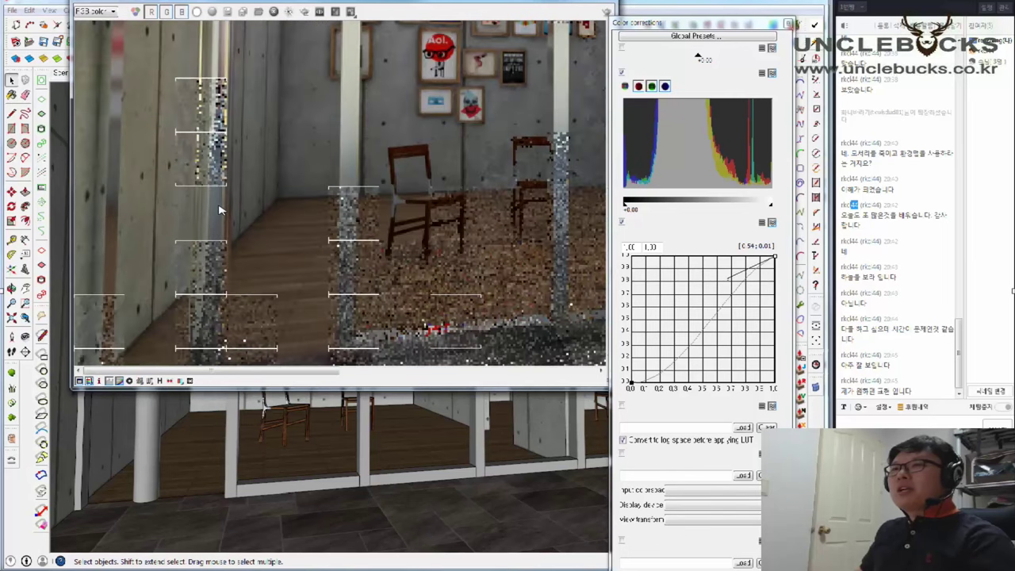
scroll(221, 210, down, 1)
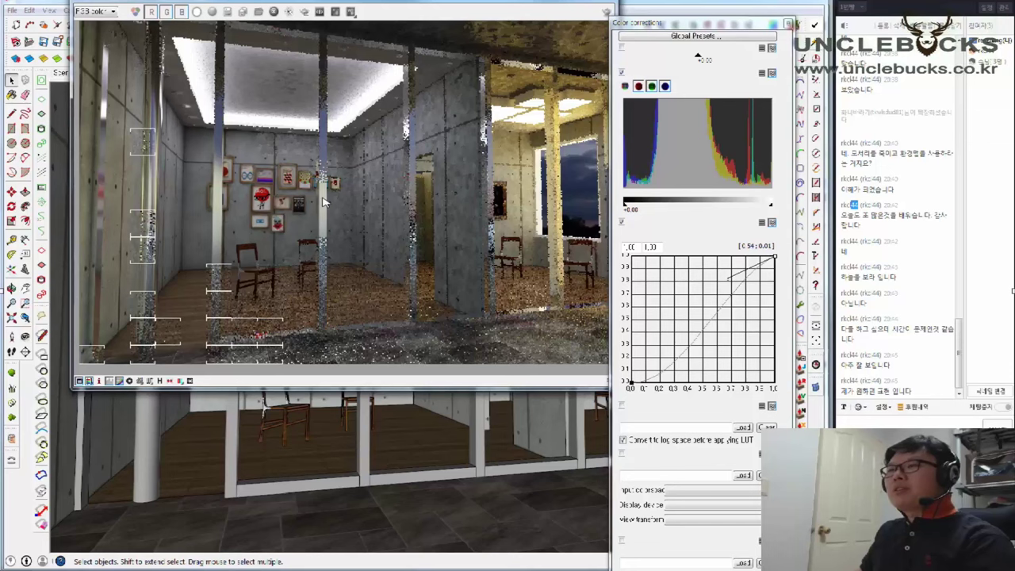
scroll(325, 202, up, 1)
scroll(331, 199, up, 2)
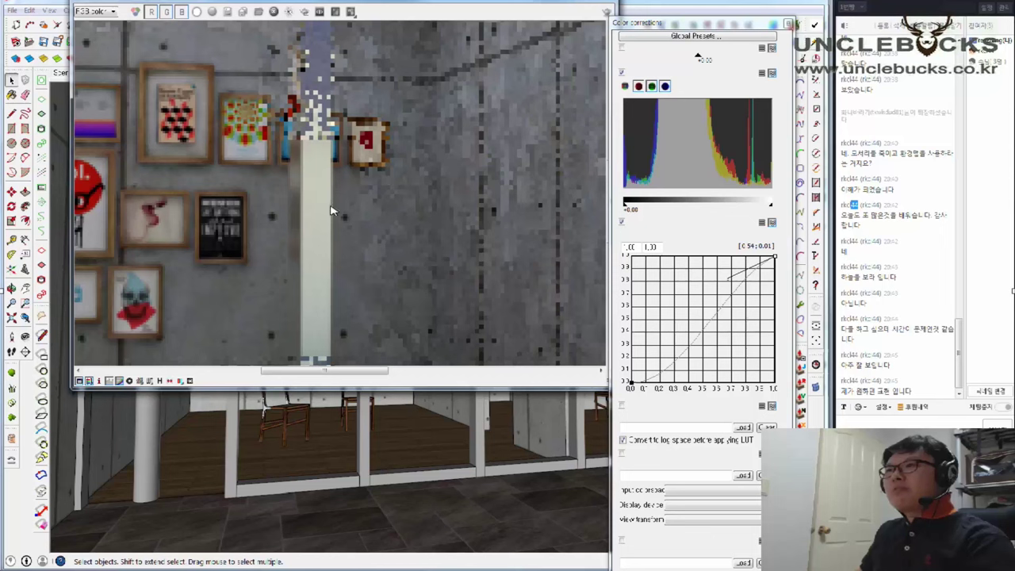
scroll(289, 213, down, 2)
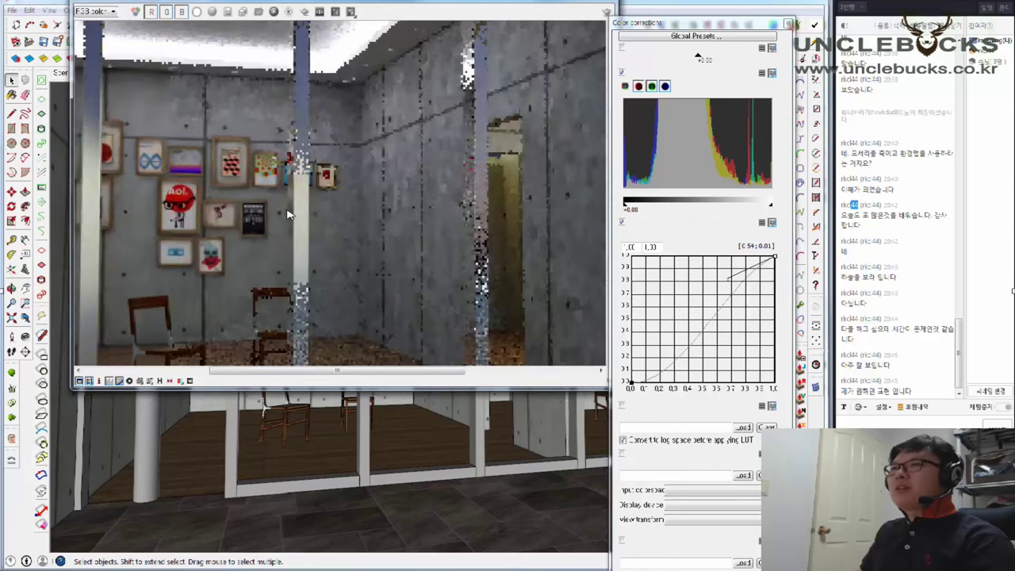
scroll(289, 212, down, 2)
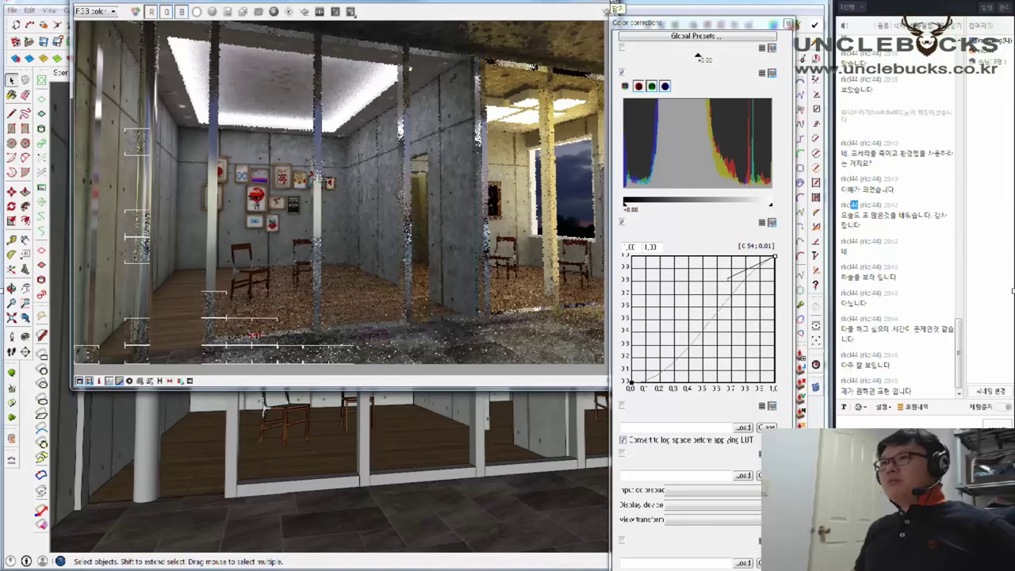
Close the finished render window and orbit toward the chairs and picture wall
click(610, 4)
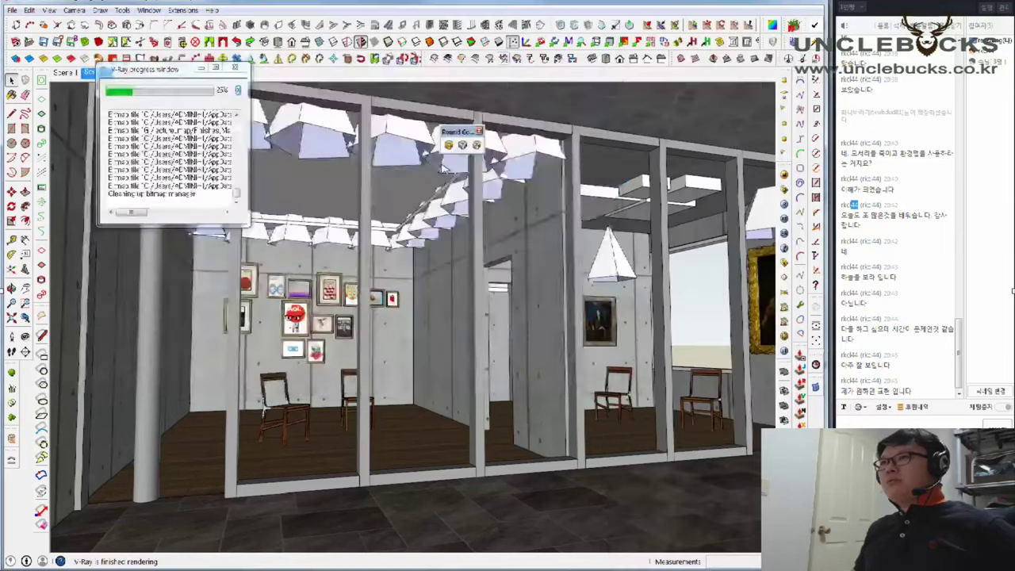
middle_drag(361, 302, 317, 333)
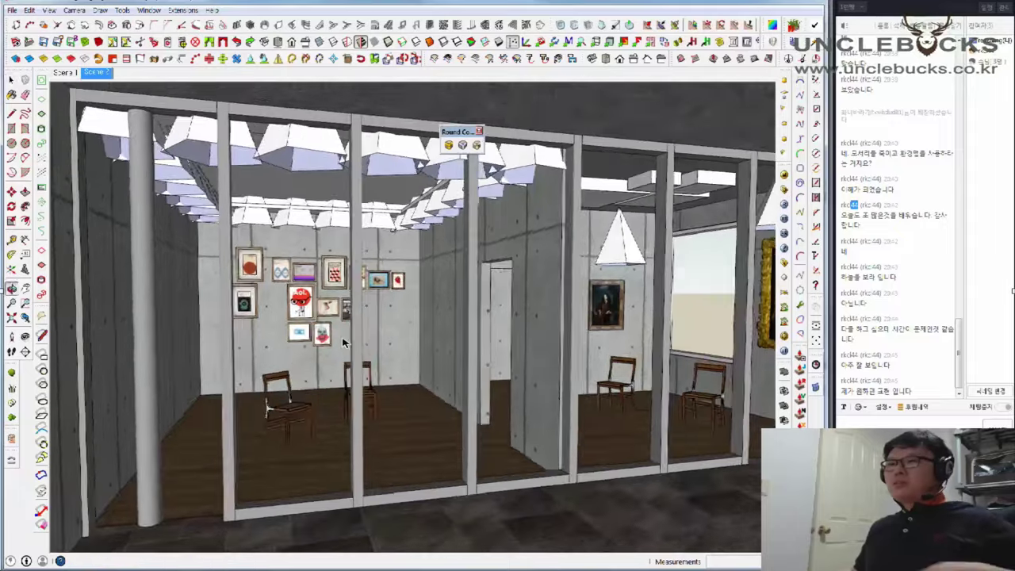
scroll(317, 356, up, 3)
scroll(341, 341, up, 3)
scroll(367, 325, up, 3)
scroll(367, 325, down, 5)
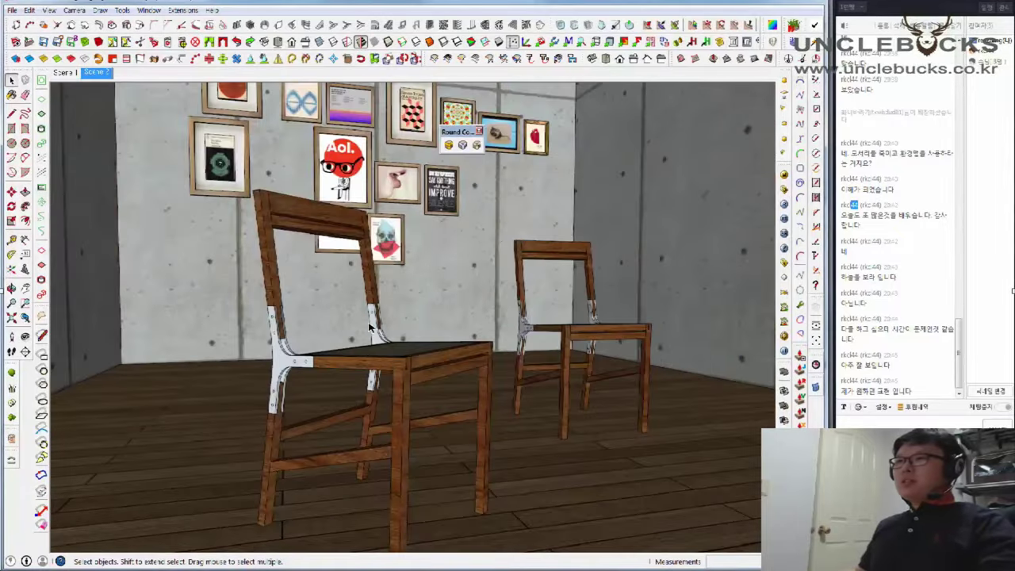
Select the left and right wooden chairs together, then open the V-Ray material editor
click(370, 327)
scroll(555, 325, up, 2)
shift+click(557, 325)
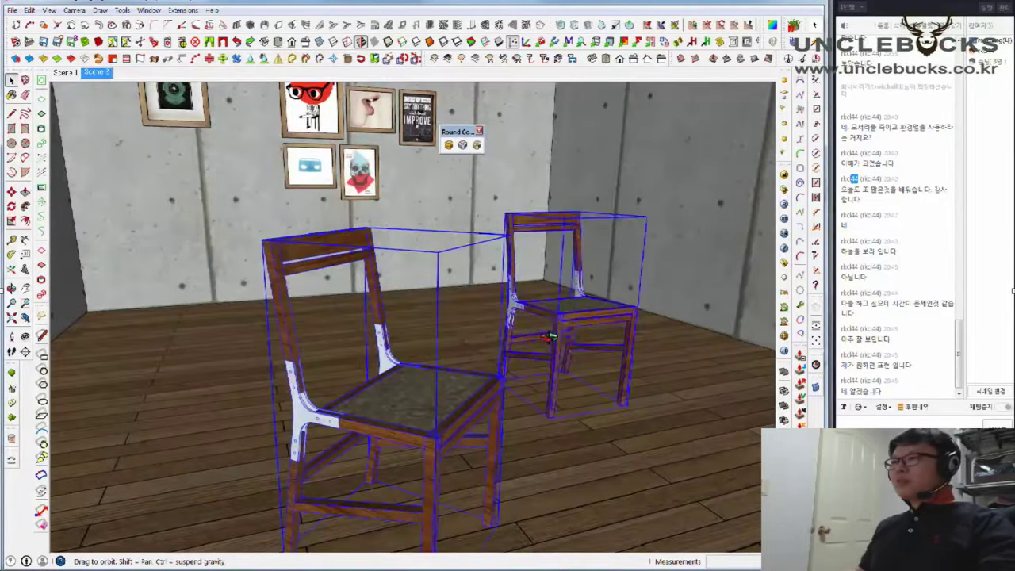
mouse_move(557, 325)
middle_down()
mouse_move(551, 373)
mouse_move(516, 380)
mouse_move(487, 343)
mouse_move(442, 417)
middle_up()
key(m)
scroll(561, 389, down, 3)
scroll(517, 356, down, 2)
mouse_move(451, 465)
middle_down()
mouse_move(462, 378)
mouse_move(479, 403)
mouse_move(453, 357)
mouse_move(436, 409)
middle_up()
scroll(474, 384, down, 1)
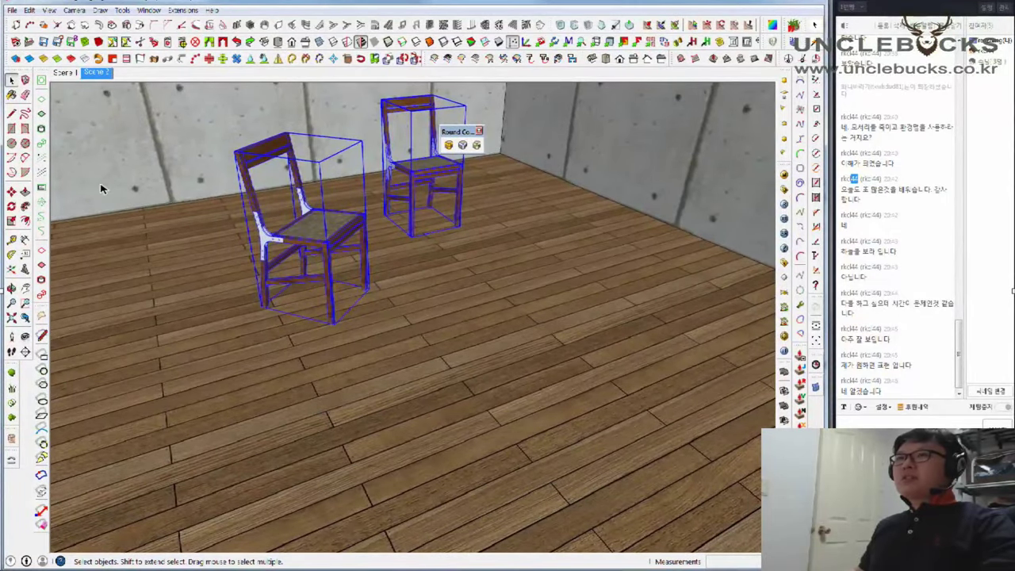
click(816, 123)
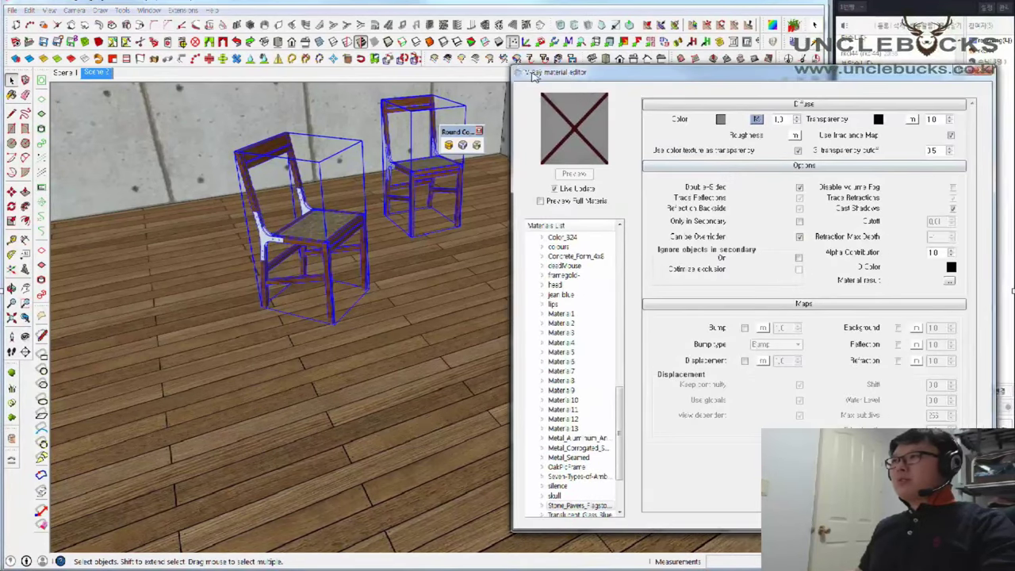
Close the V-Ray material editor and open the Materials browser from the Window menu
drag(585, 79, 137, 53)
click(568, 46)
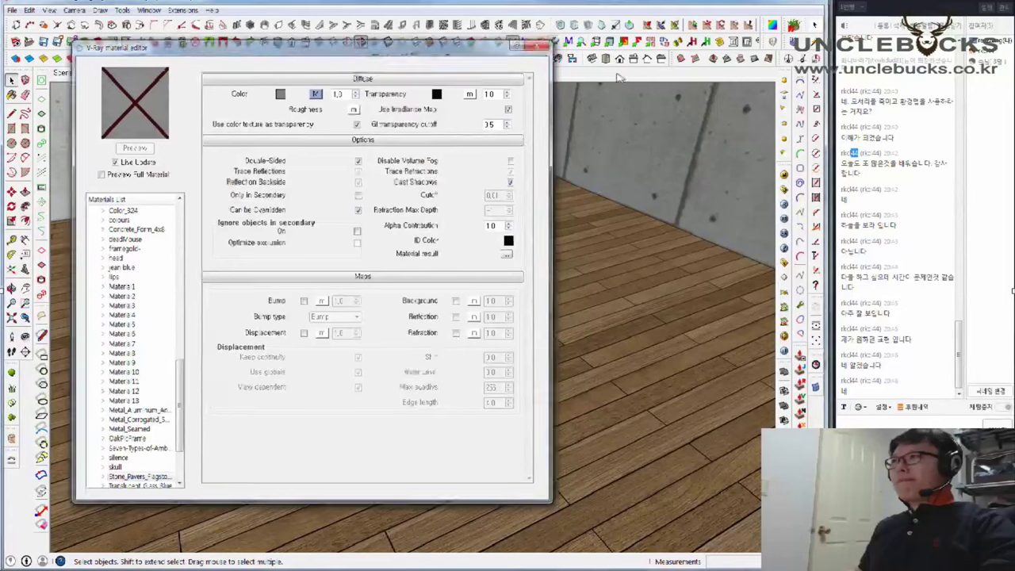
click(149, 10)
click(82, 53)
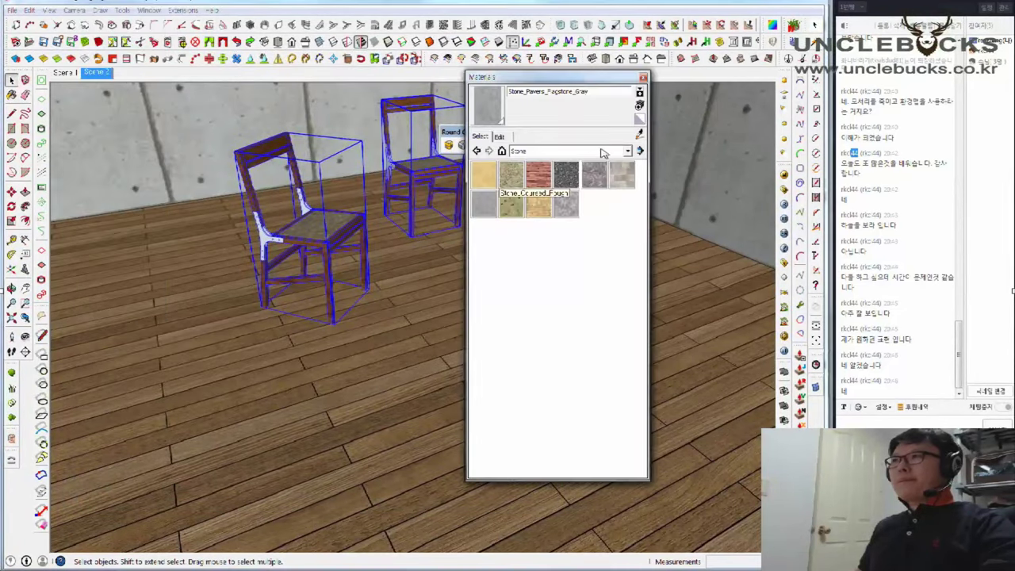
Sample the floor's wood Material9, show In Model materials, and check its V-Ray settings
click(639, 133)
click(393, 331)
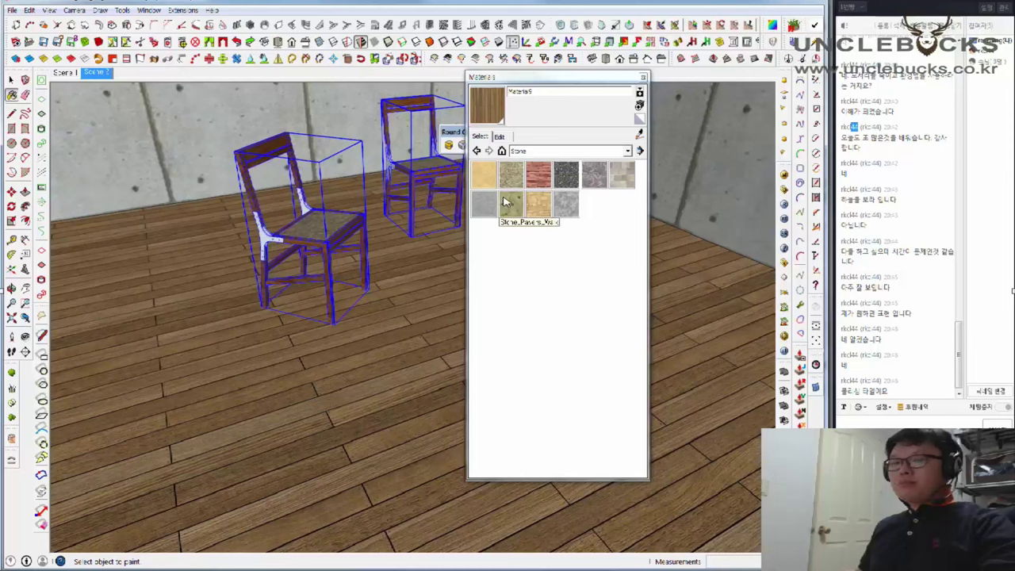
click(528, 153)
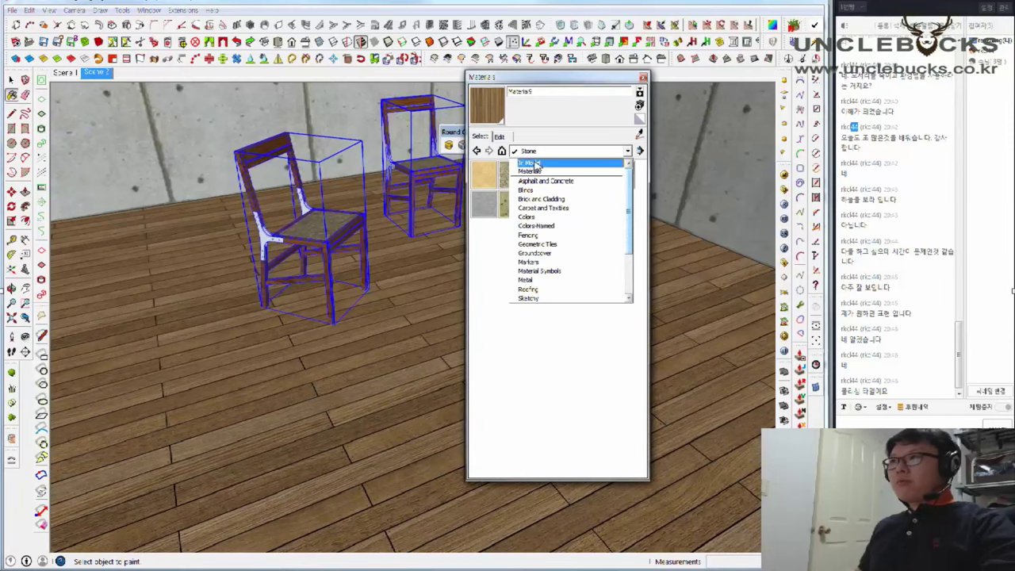
click(533, 164)
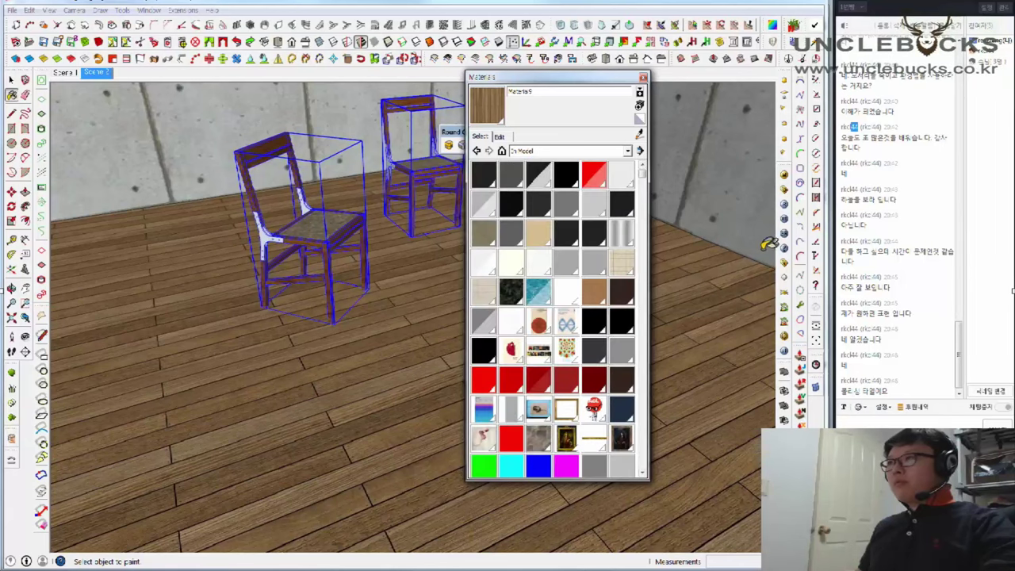
click(785, 174)
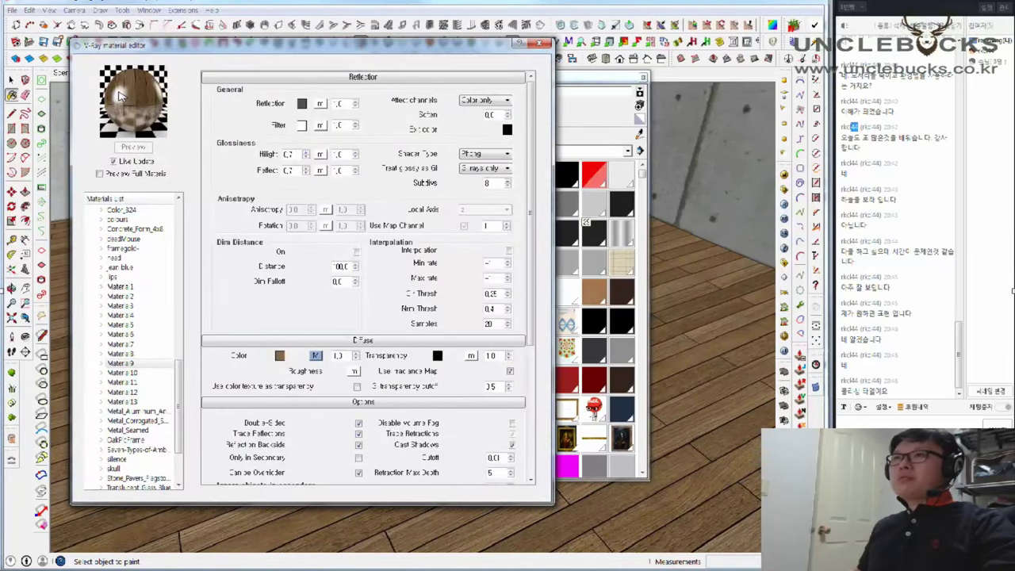
click(540, 46)
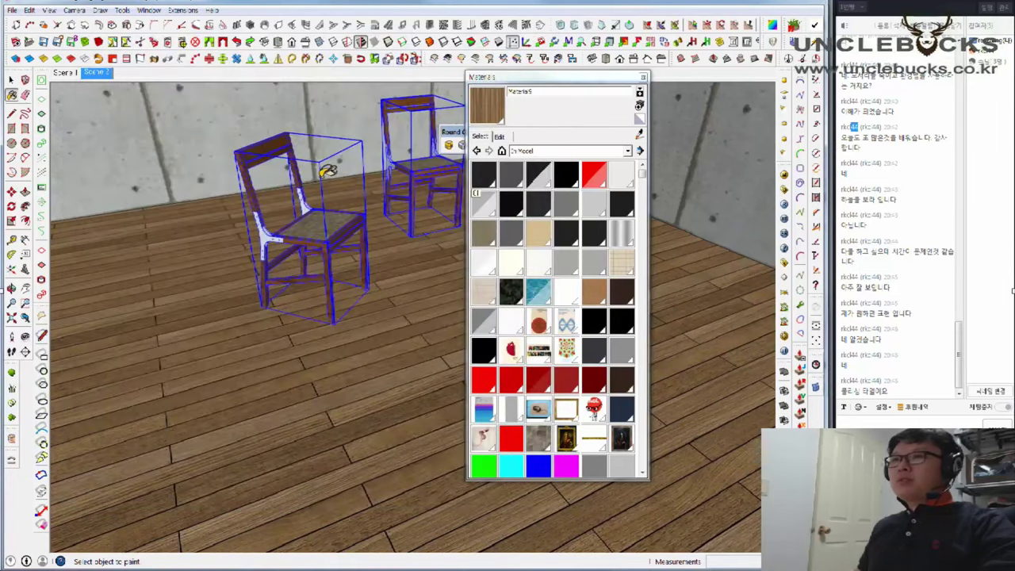
Orbit toward the picture wall and clear the chair selection
mouse_move(326, 171)
middle_down()
mouse_move(369, 419)
mouse_move(386, 407)
mouse_move(455, 90)
mouse_move(283, 253)
mouse_move(181, 211)
mouse_move(271, 248)
mouse_move(234, 258)
mouse_move(271, 244)
mouse_move(290, 263)
middle_up()
key(b)
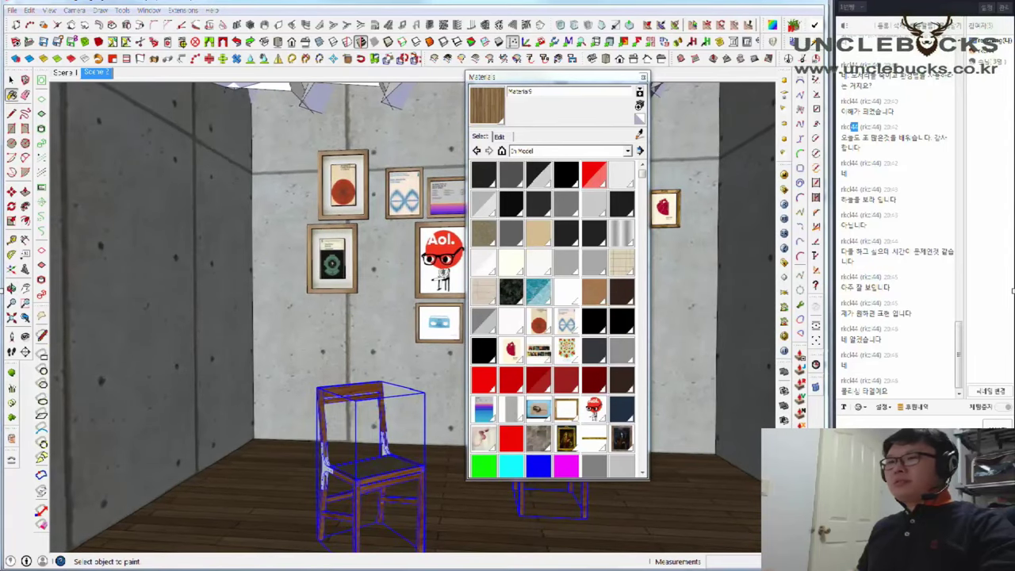
mouse_move(176, 562)
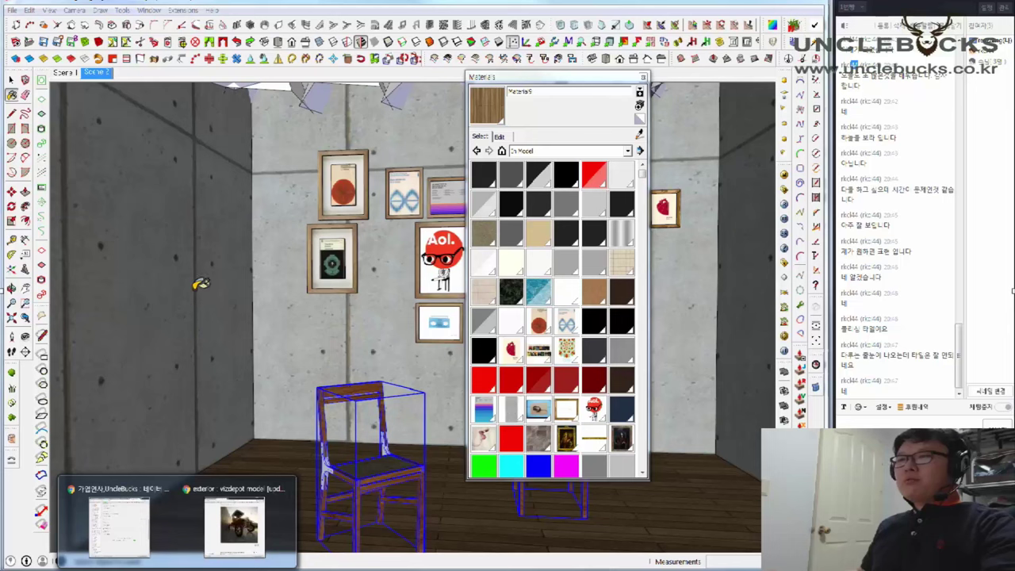
key(space)
click(213, 233)
Make Stone-squares the paint material and bring up the archshaders texture folder
middle_drag(228, 267, 730, 232)
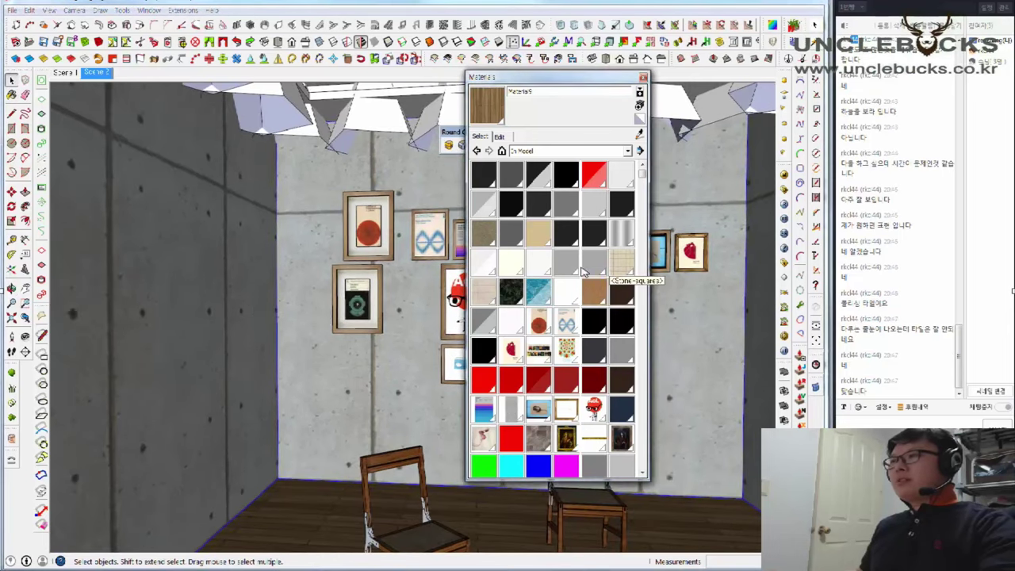
click(622, 264)
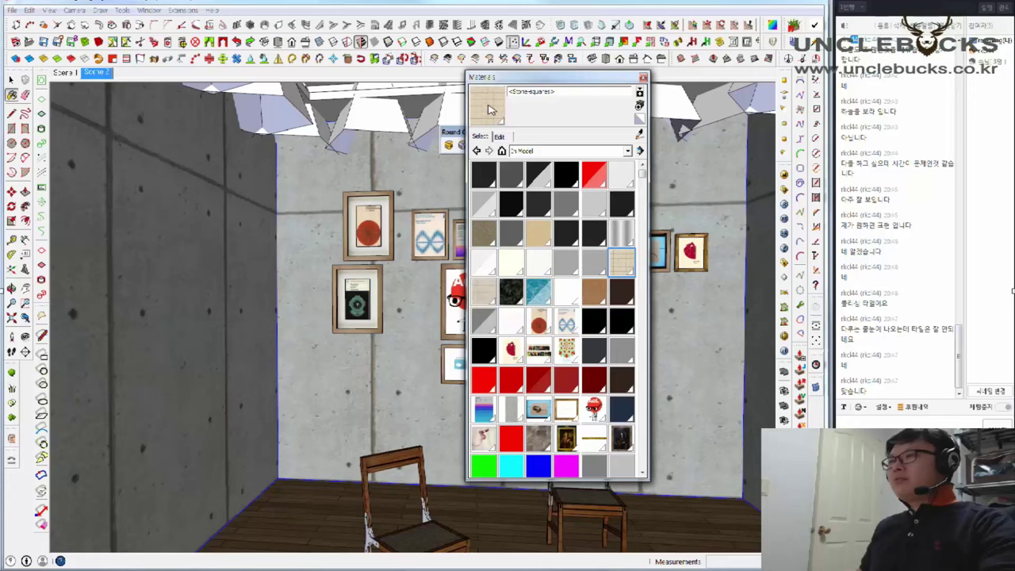
middle_drag(335, 368, 341, 377)
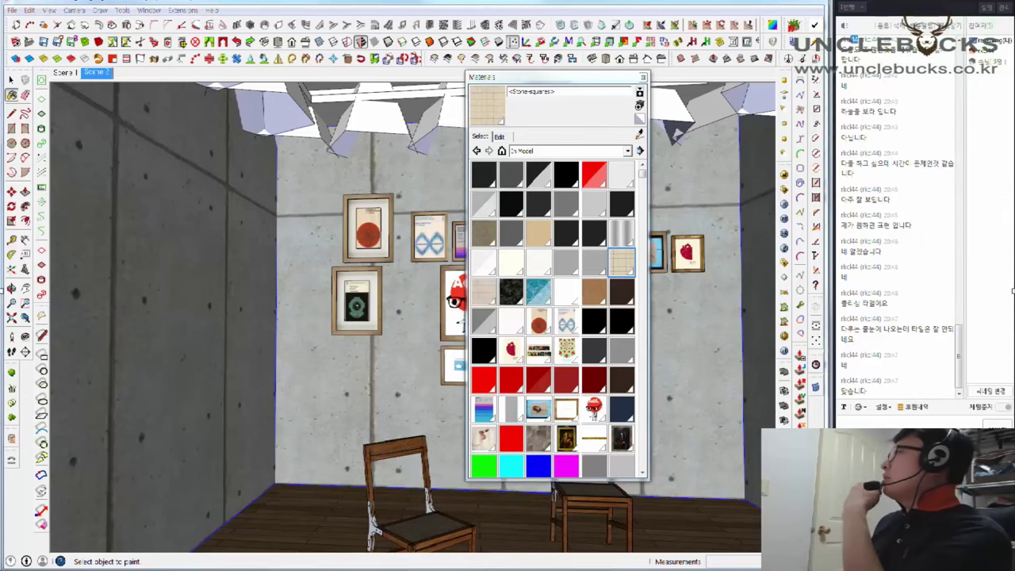
key(alt+Tab)
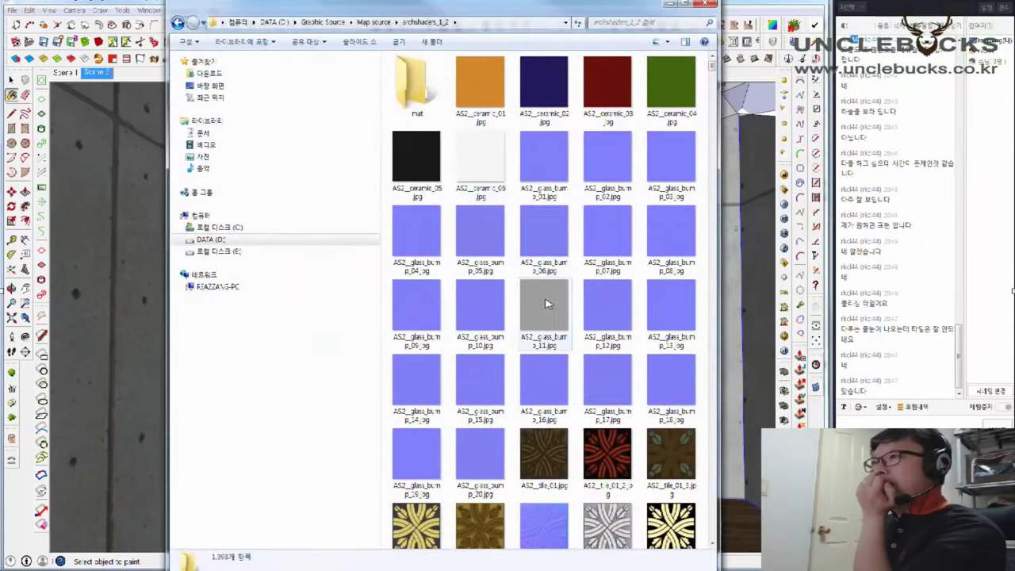
Pick a glass bump texture and scroll the Explorer list down to the concrete maps
click(544, 303)
scroll(539, 294, down, 10)
scroll(533, 283, down, 5)
scroll(533, 283, down, 2)
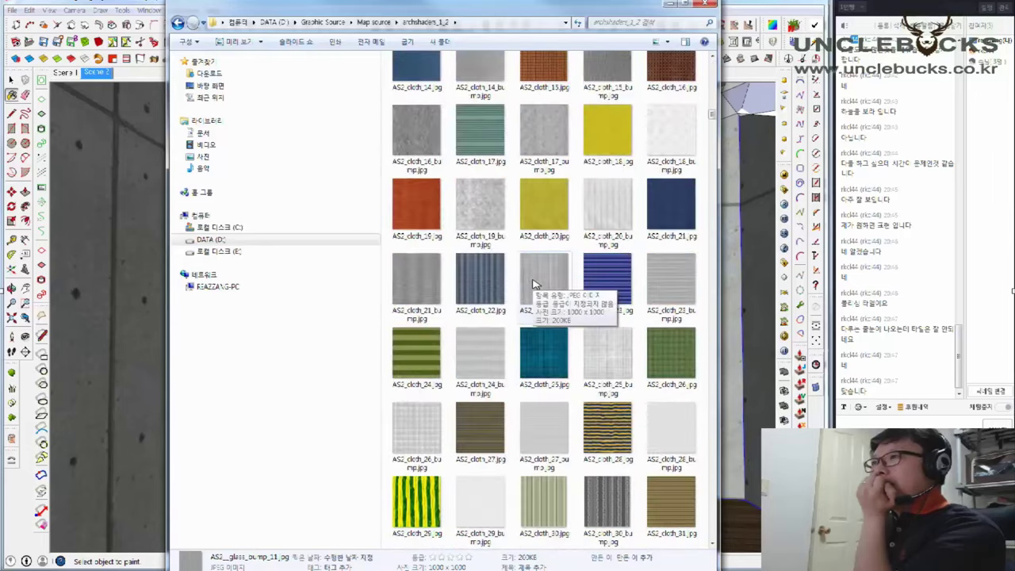
scroll(535, 282, down, 5)
scroll(539, 278, down, 5)
scroll(546, 268, down, 5)
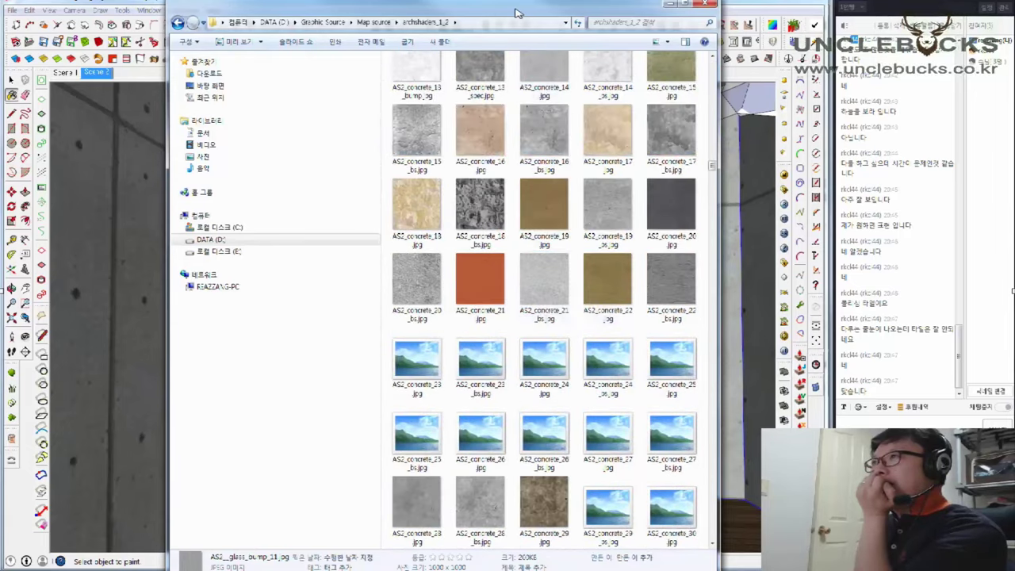
Switch away from the texture folder and scroll the file list to brick textures like bricks301.jpg
key(alt+Tab)
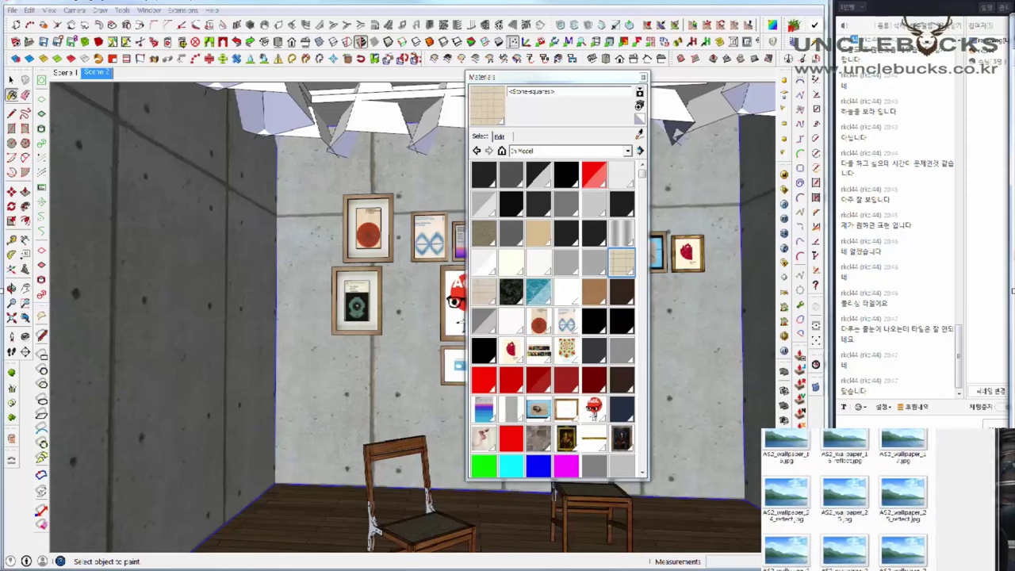
scroll(872, 499, down, 1)
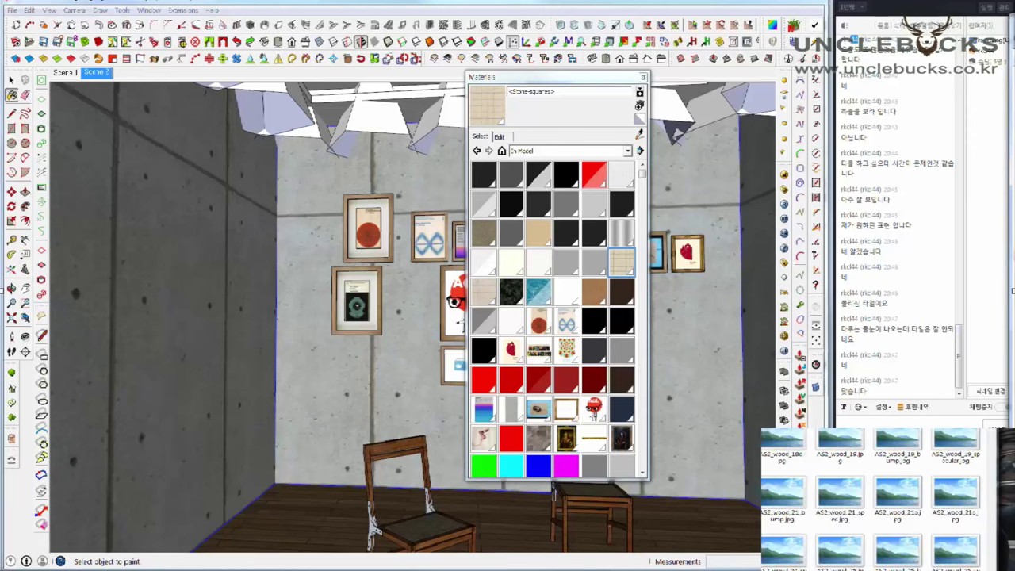
scroll(872, 500, up, 3)
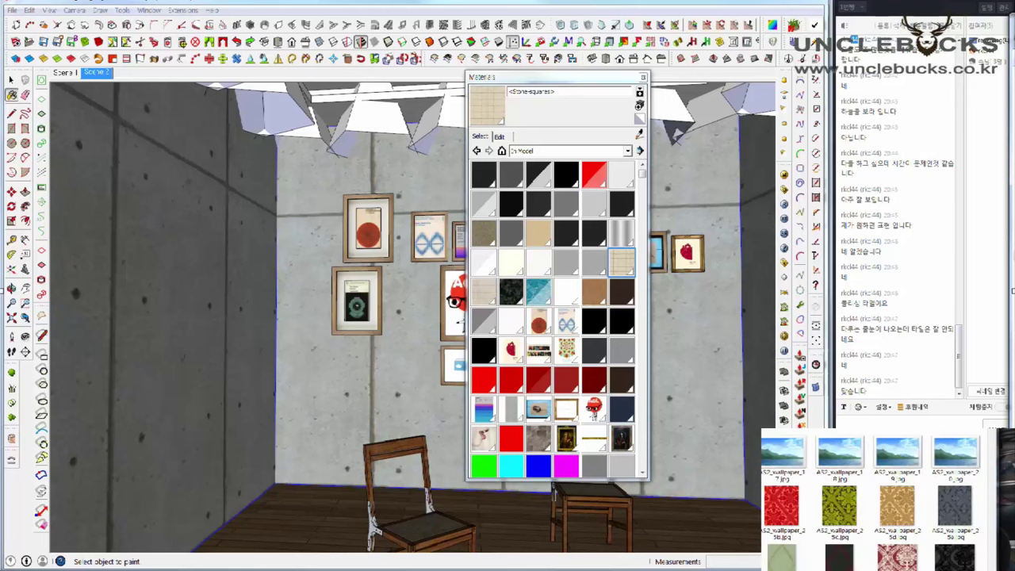
scroll(872, 500, up, 3)
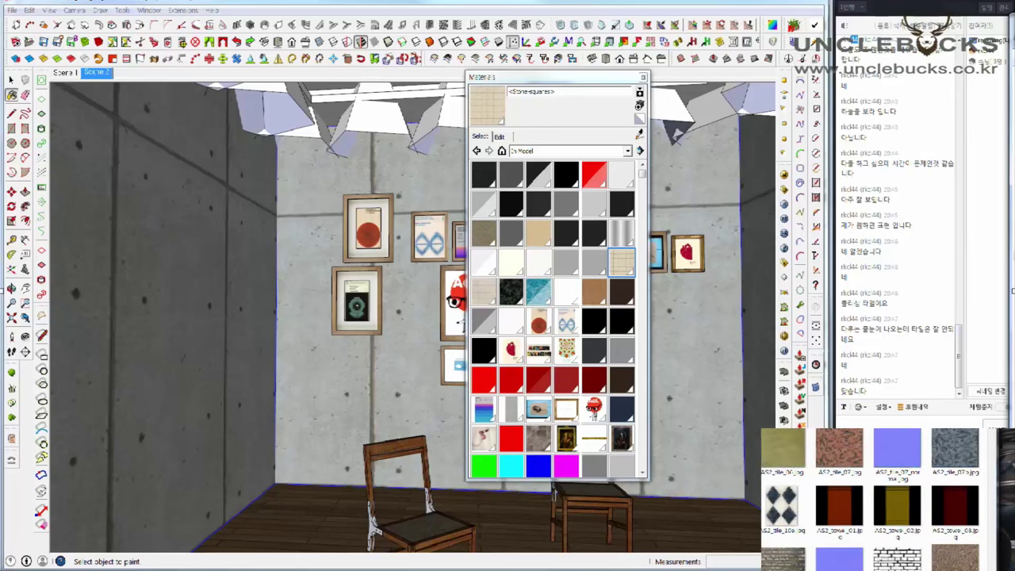
scroll(872, 499, up, 3)
scroll(873, 499, up, 3)
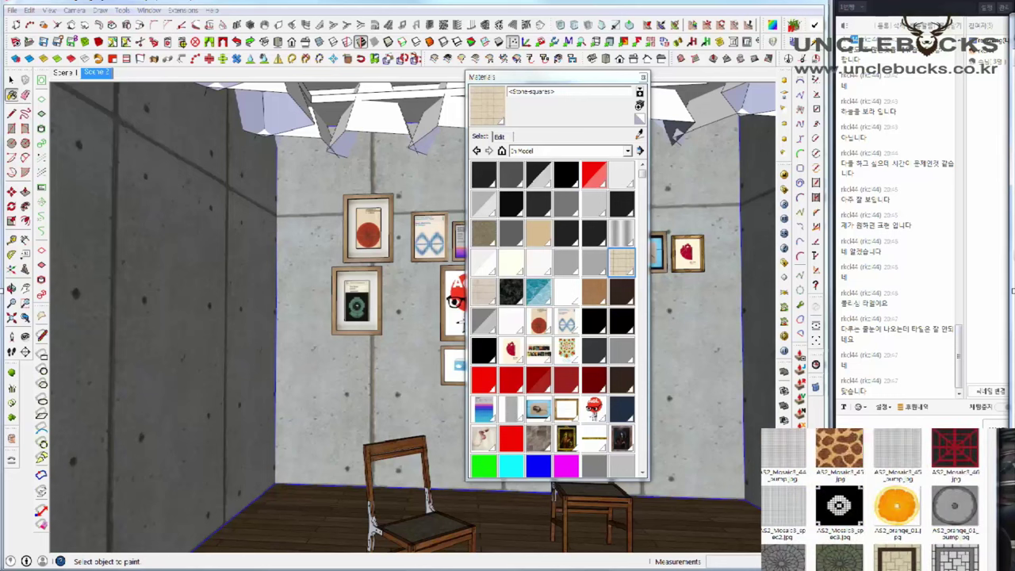
scroll(872, 499, up, 3)
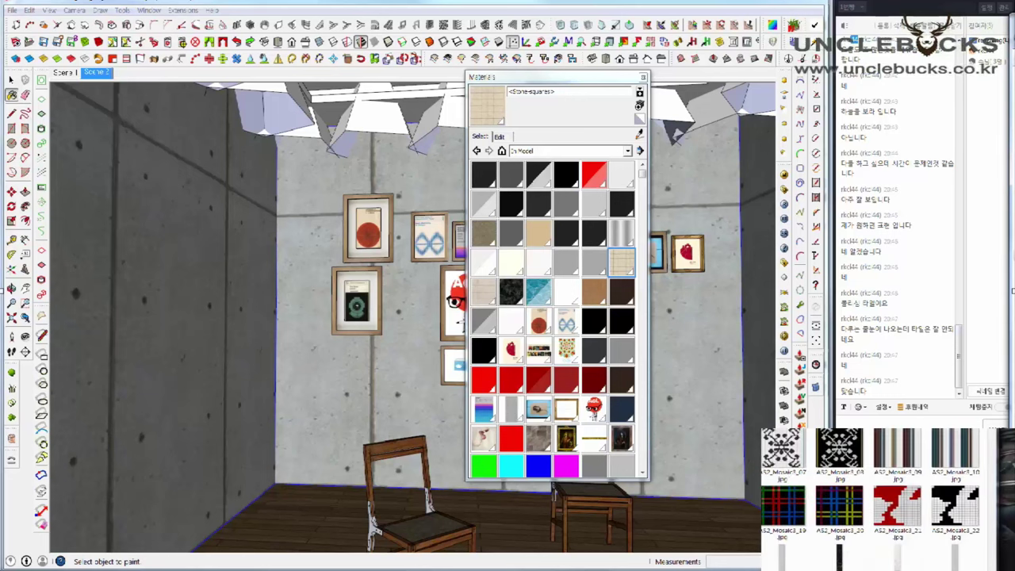
scroll(873, 500, up, 3)
scroll(872, 499, up, 3)
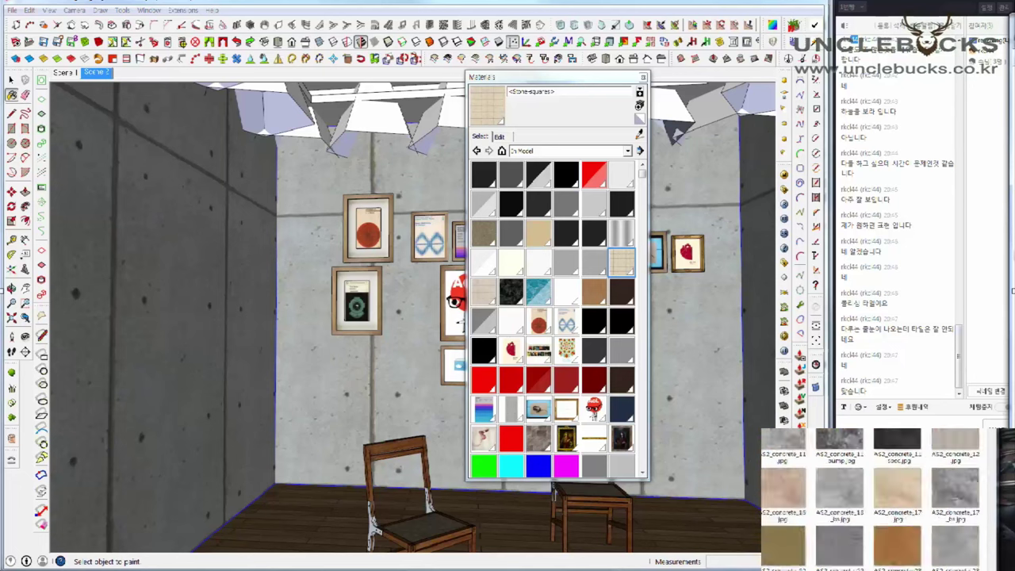
scroll(872, 500, up, 2)
scroll(872, 500, down, 3)
scroll(872, 500, down, 3)
scroll(872, 500, down, 3)
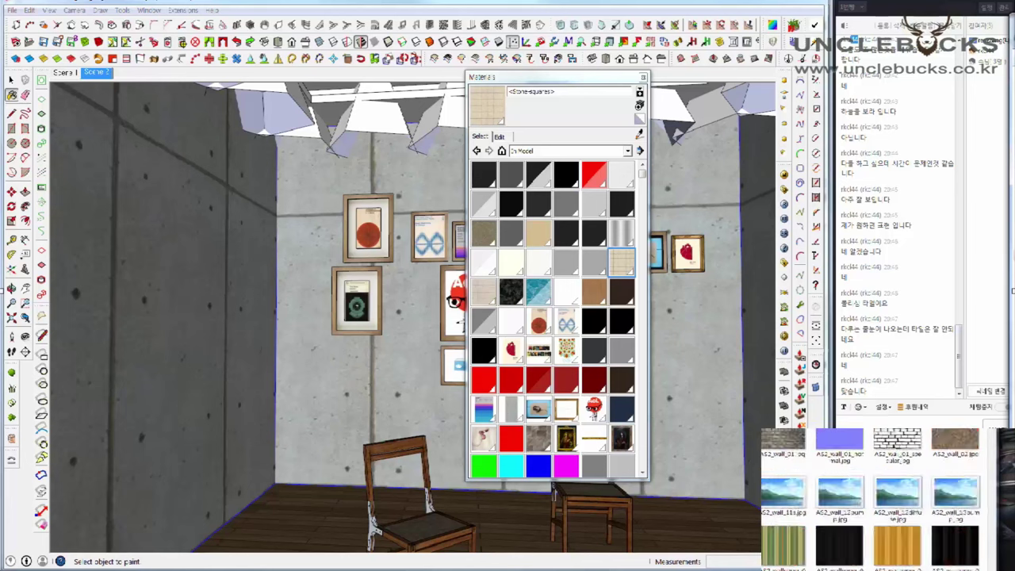
scroll(872, 499, down, 3)
scroll(872, 500, up, 1)
scroll(873, 499, down, 1)
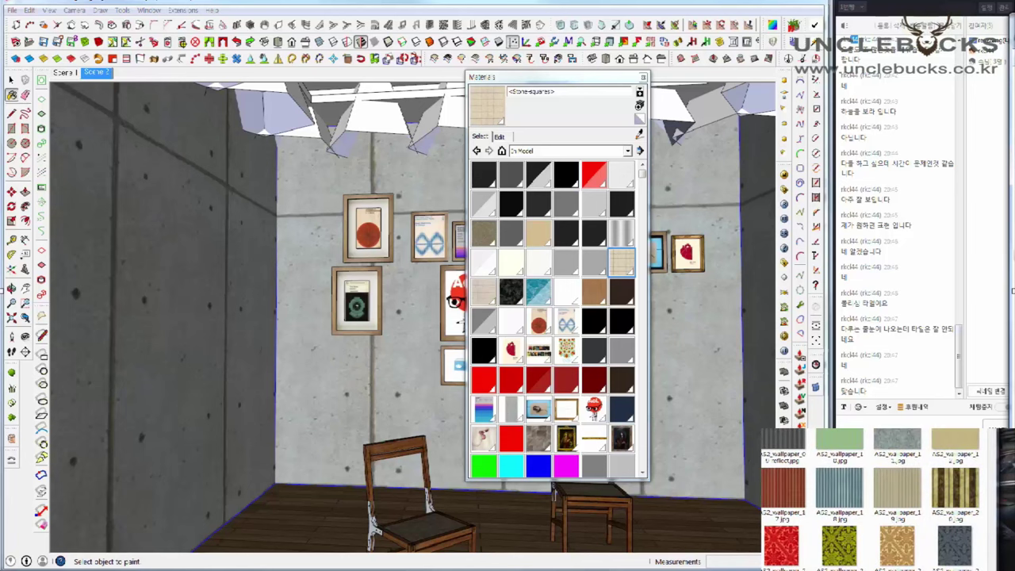
scroll(872, 500, up, 2)
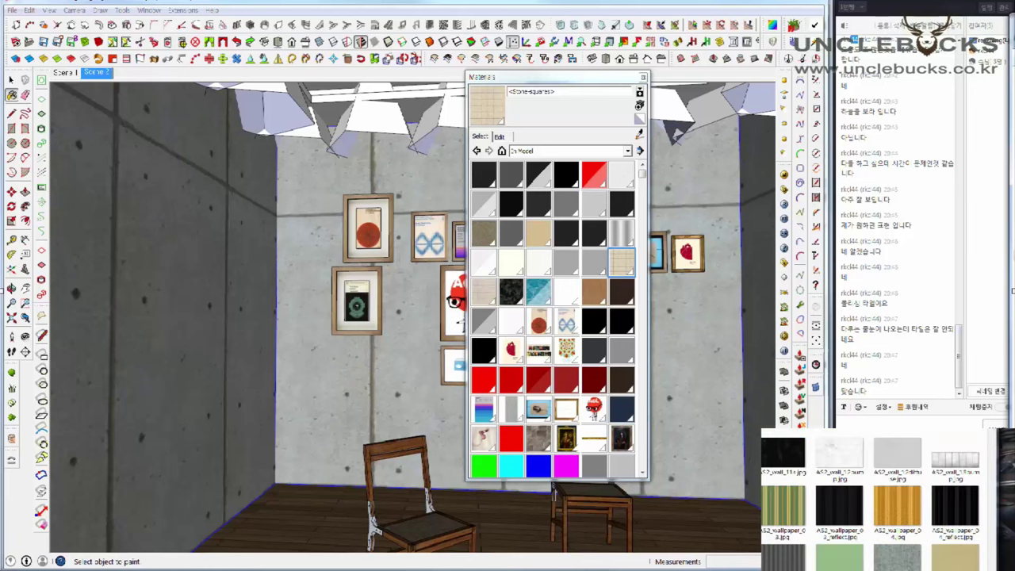
scroll(872, 500, up, 2)
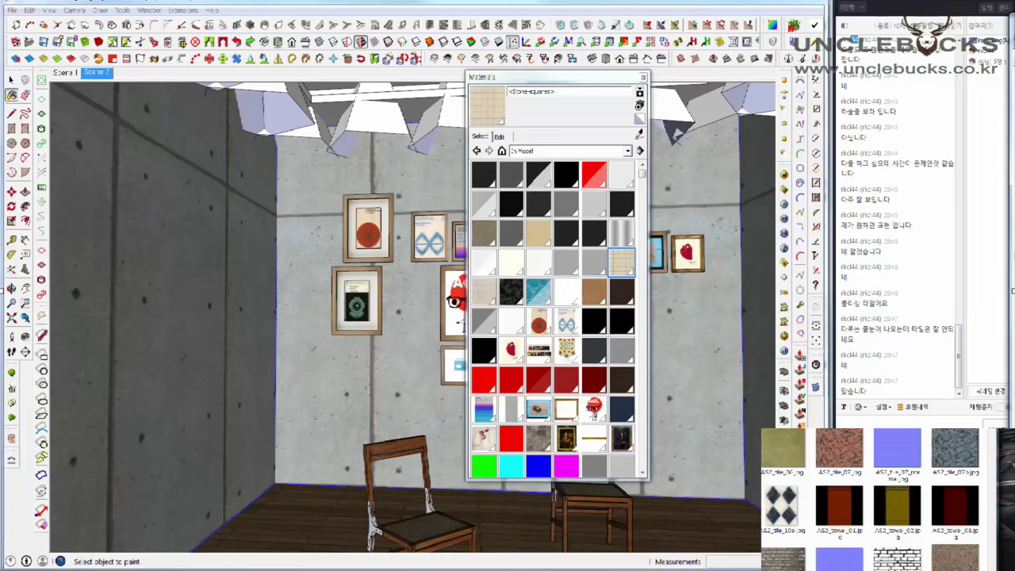
scroll(872, 499, down, 3)
scroll(873, 500, down, 5)
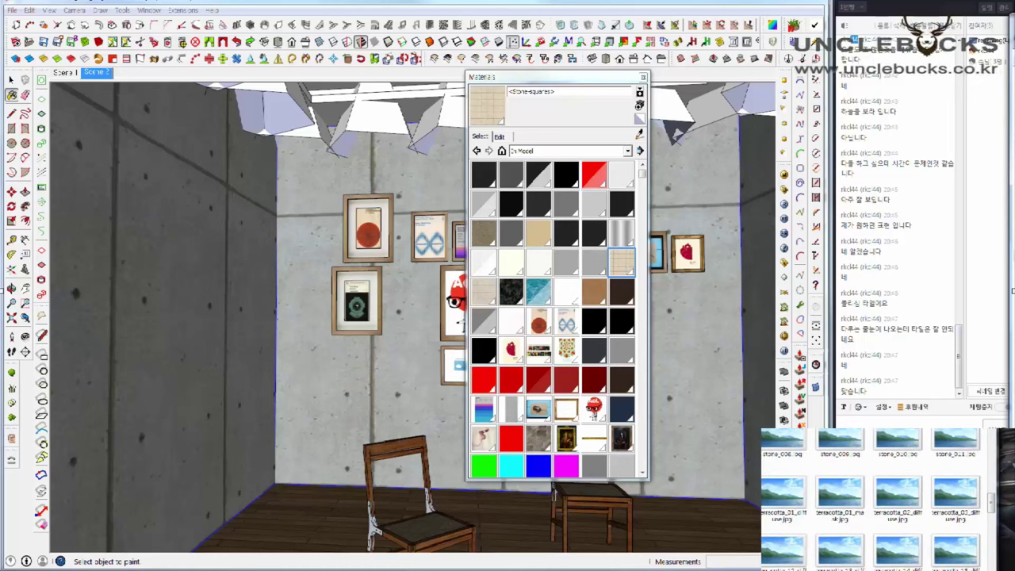
scroll(872, 500, down, 5)
scroll(872, 500, down, 3)
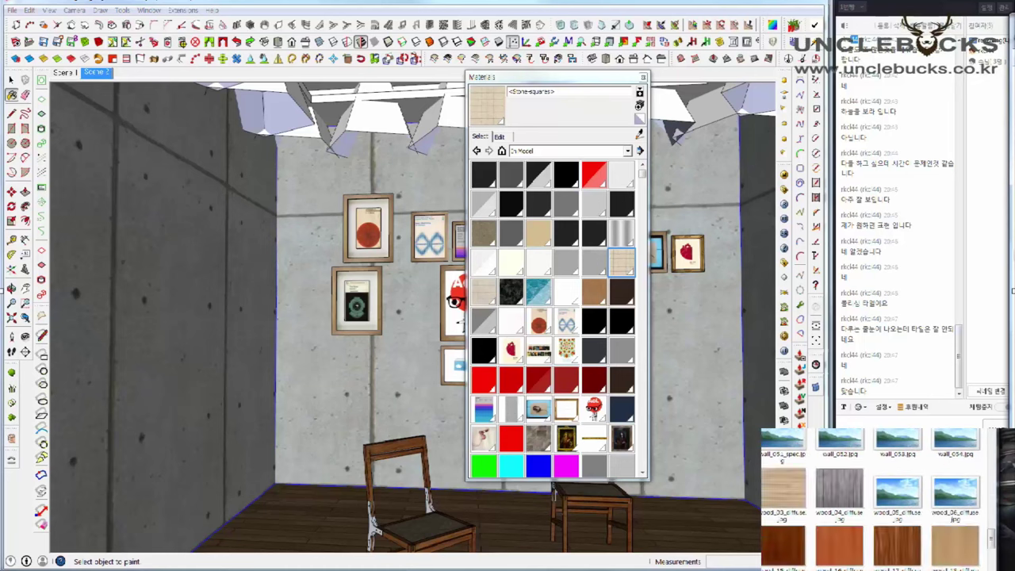
scroll(872, 499, down, 3)
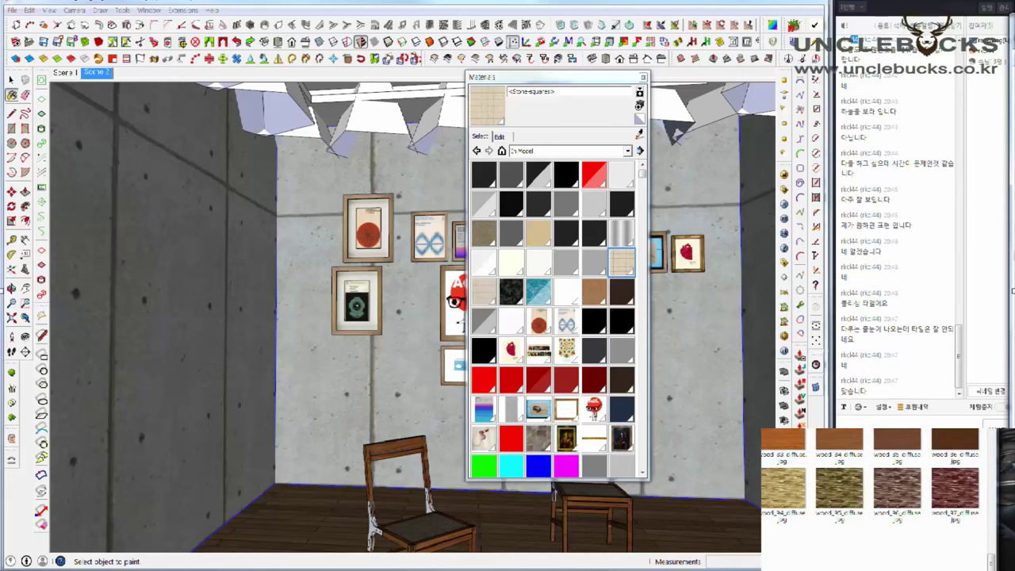
scroll(872, 499, down, 3)
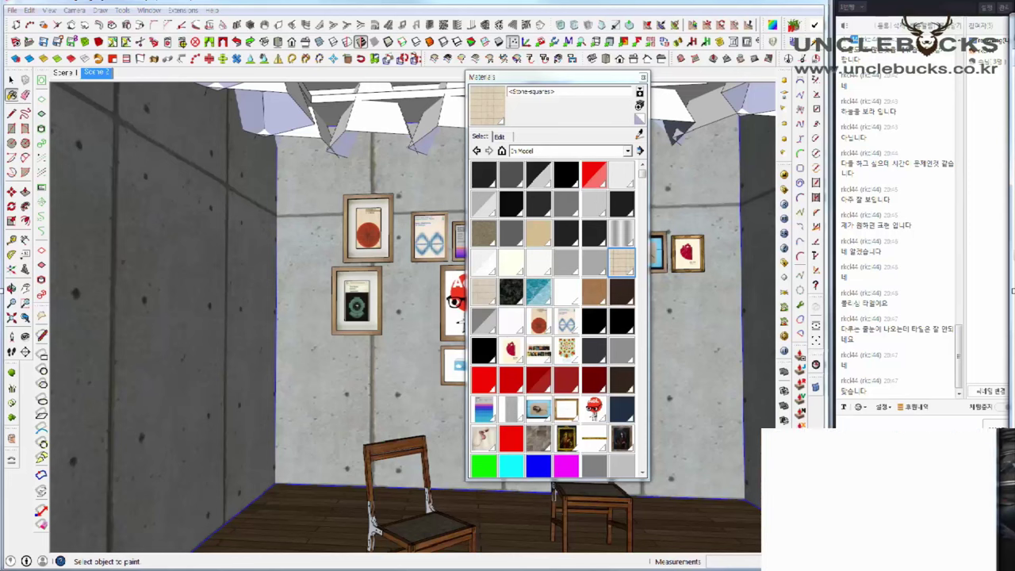
scroll(872, 500, up, 3)
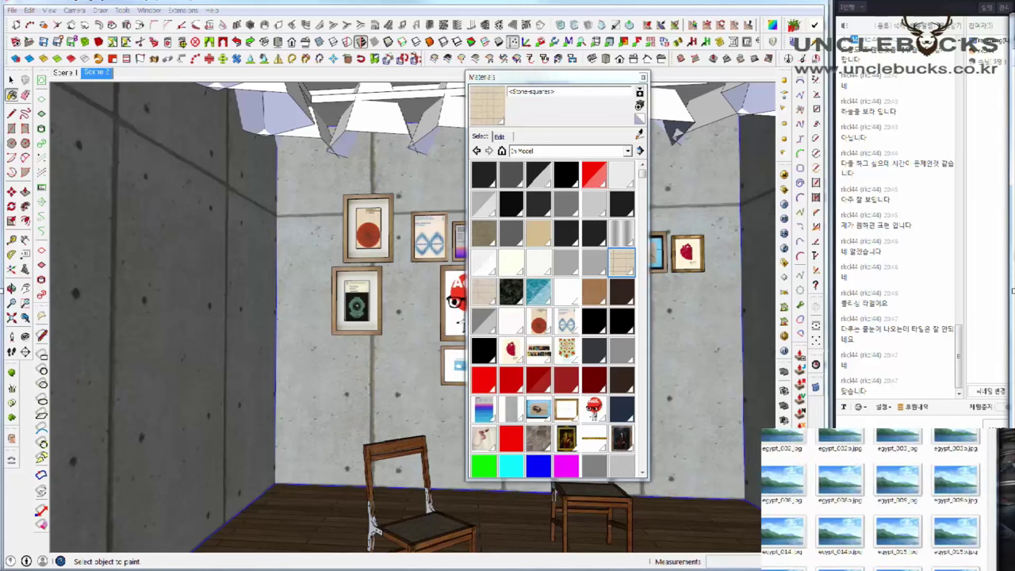
scroll(872, 499, up, 3)
scroll(872, 499, up, 3)
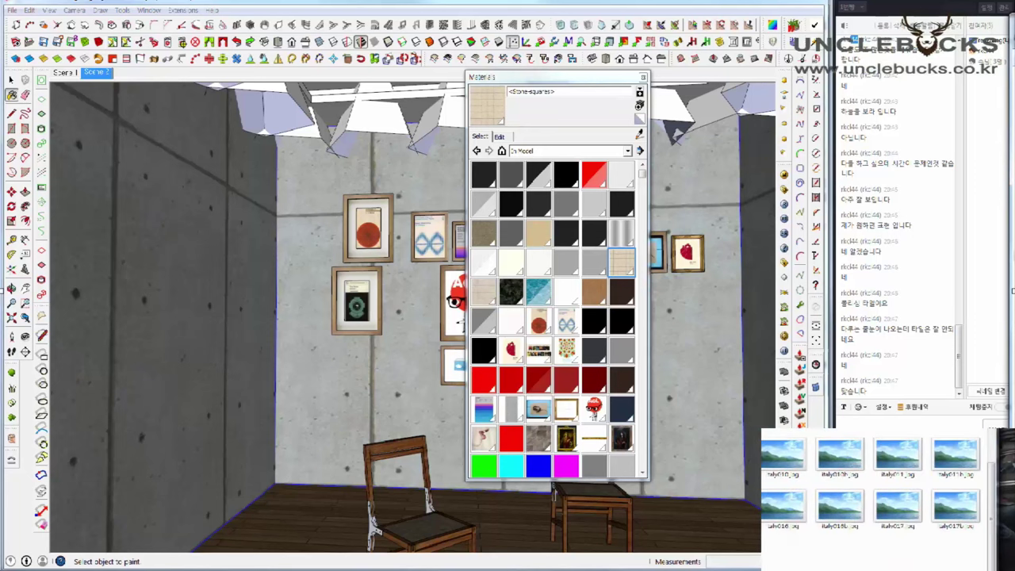
scroll(872, 499, up, 3)
scroll(872, 499, up, 3)
scroll(872, 499, up, 3)
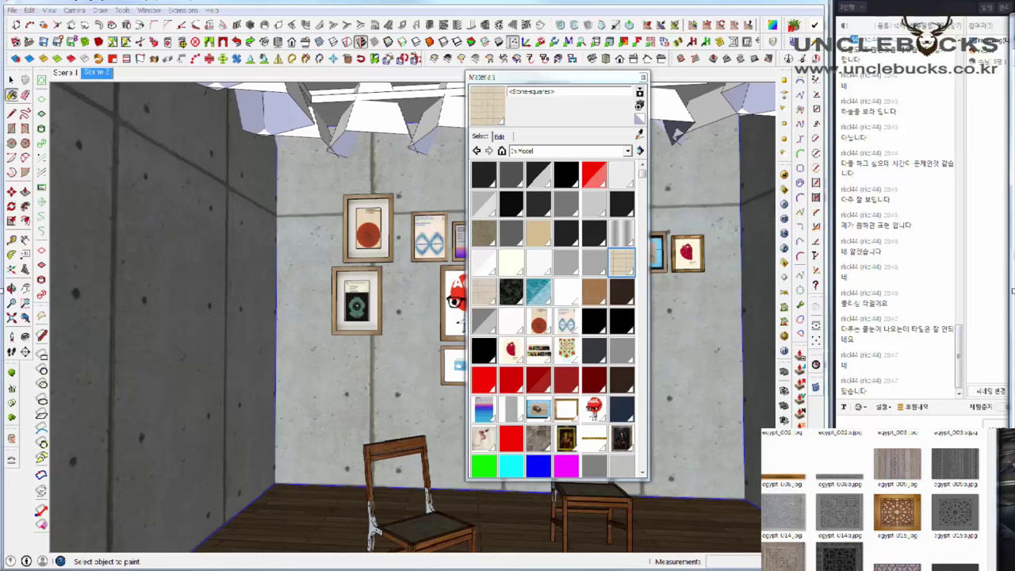
scroll(873, 499, up, 3)
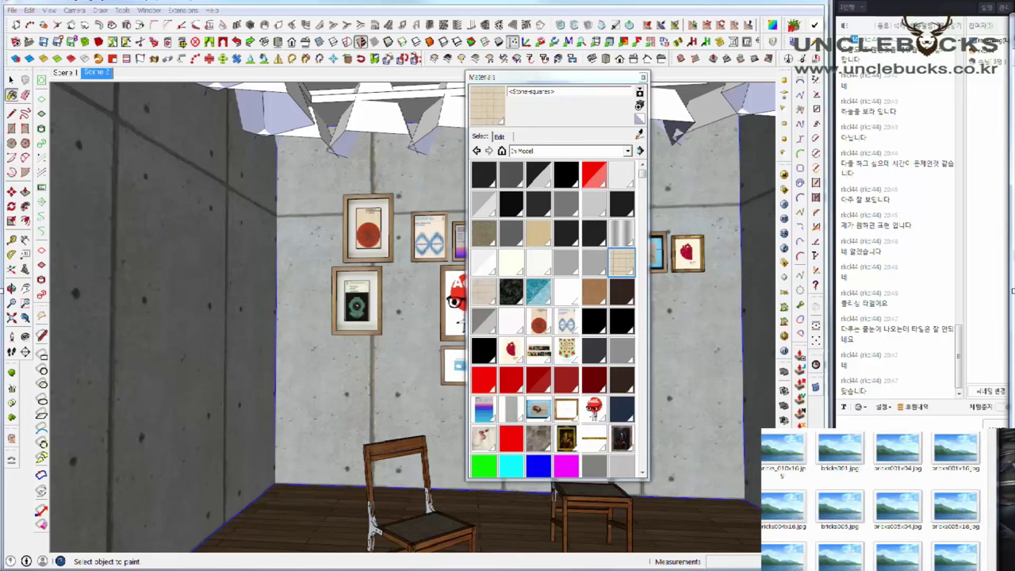
scroll(872, 500, down, 5)
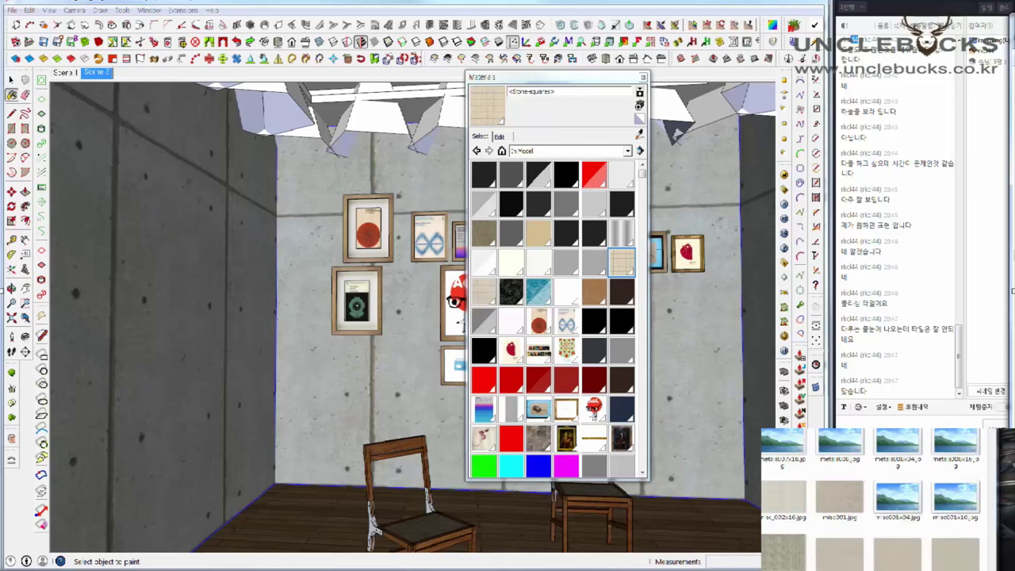
scroll(872, 500, up, 5)
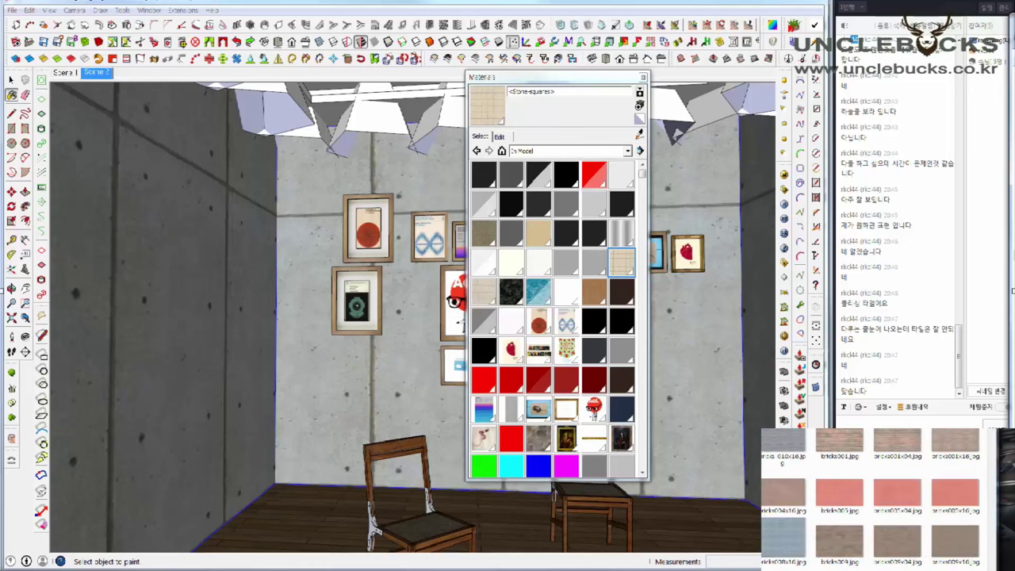
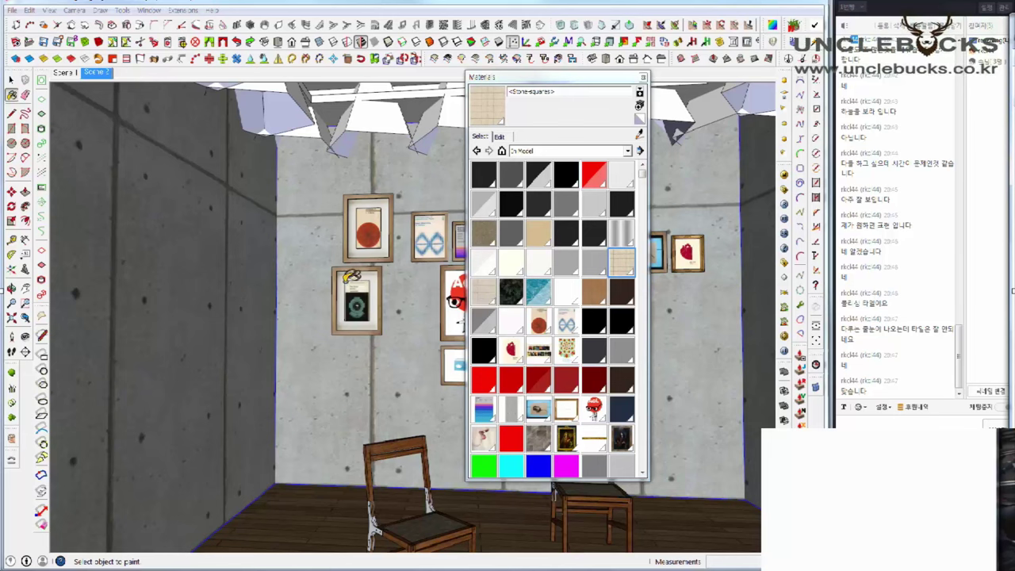
Select both concrete walls and start a new material from the black swatch
key(space)
middle_drag(348, 277, 242, 243)
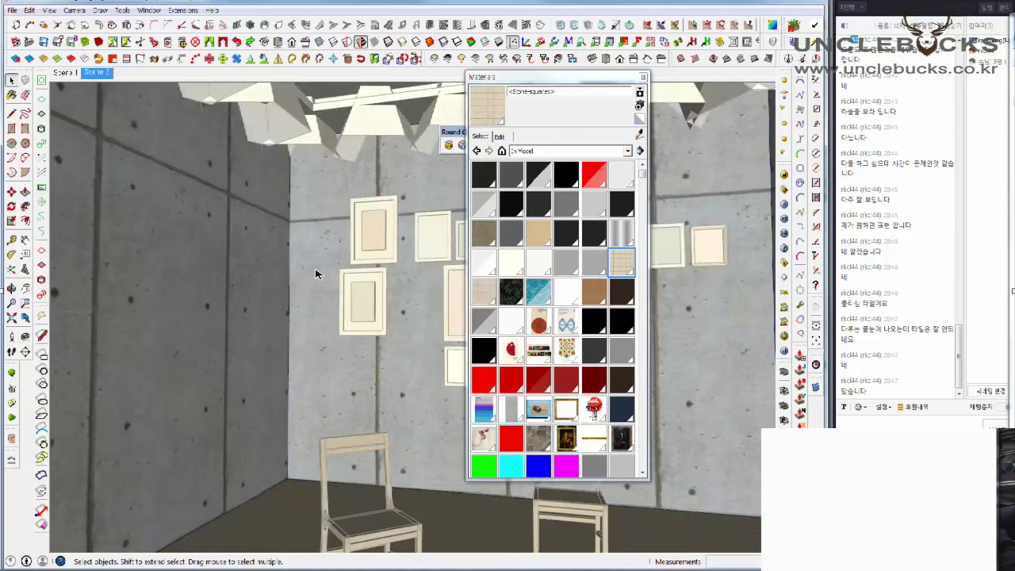
shift+click(273, 280)
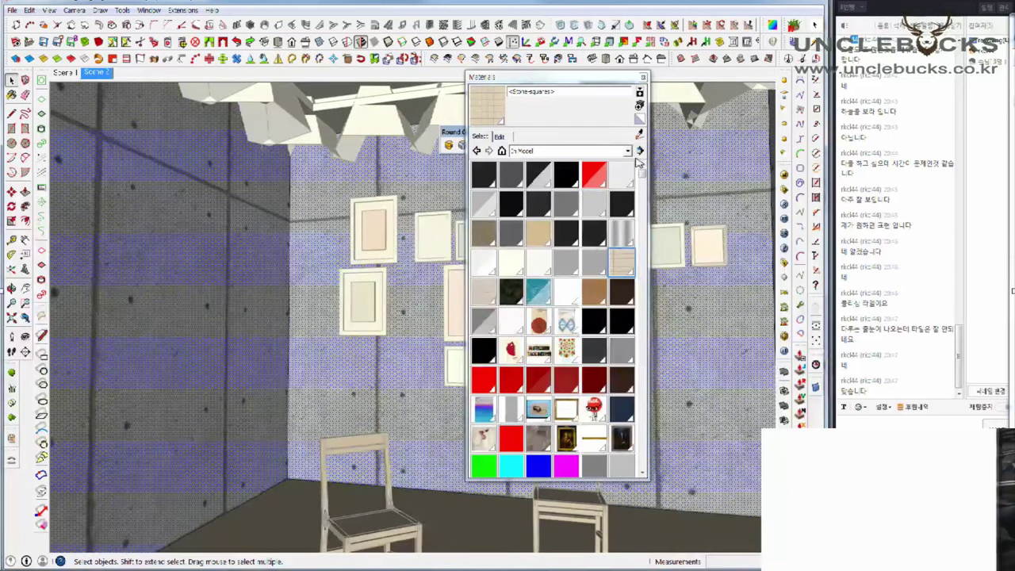
click(484, 174)
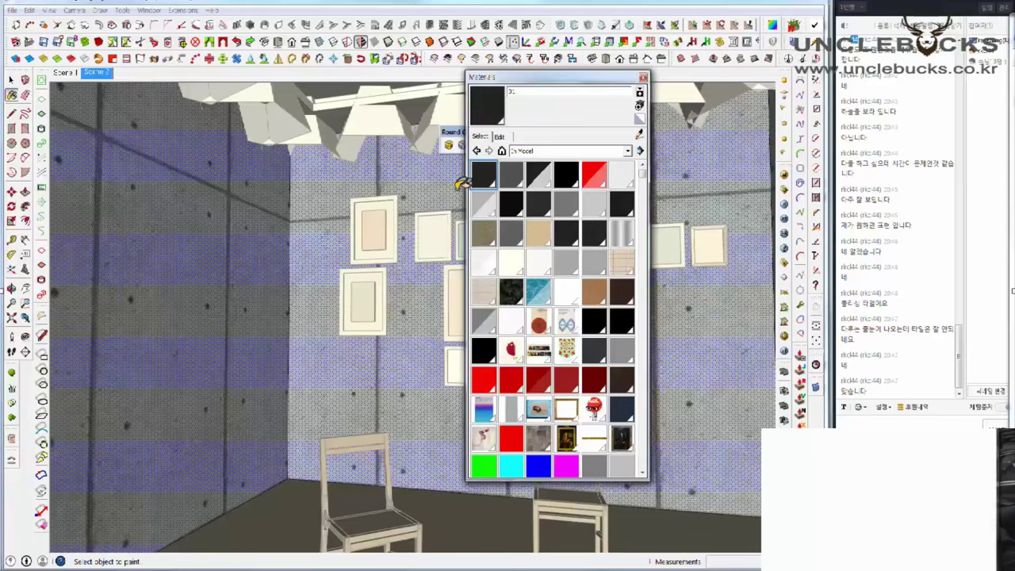
click(640, 104)
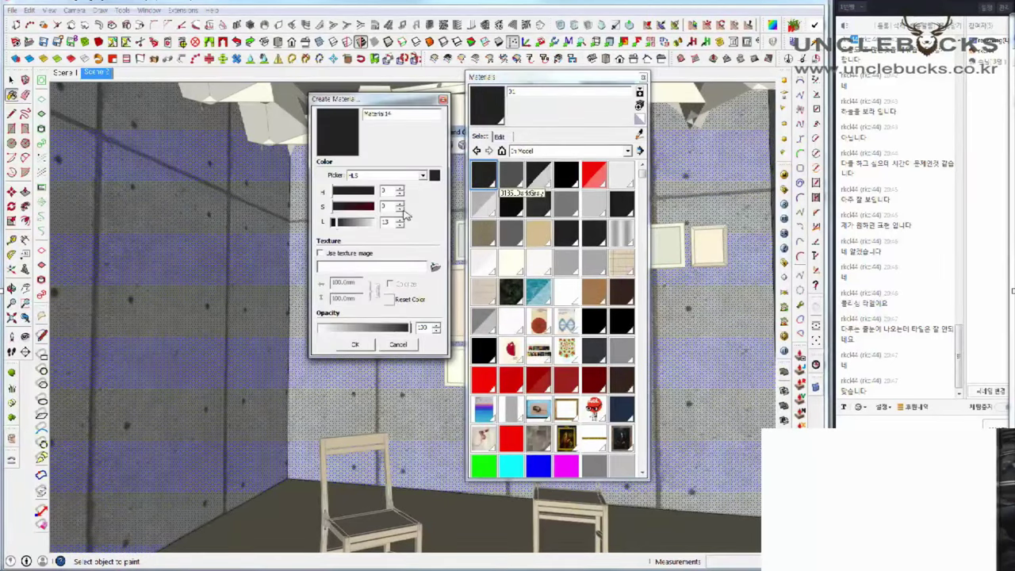
Texture the new material with OpenB/Brick10C.jpg at 400 mm width and confirm it
click(321, 254)
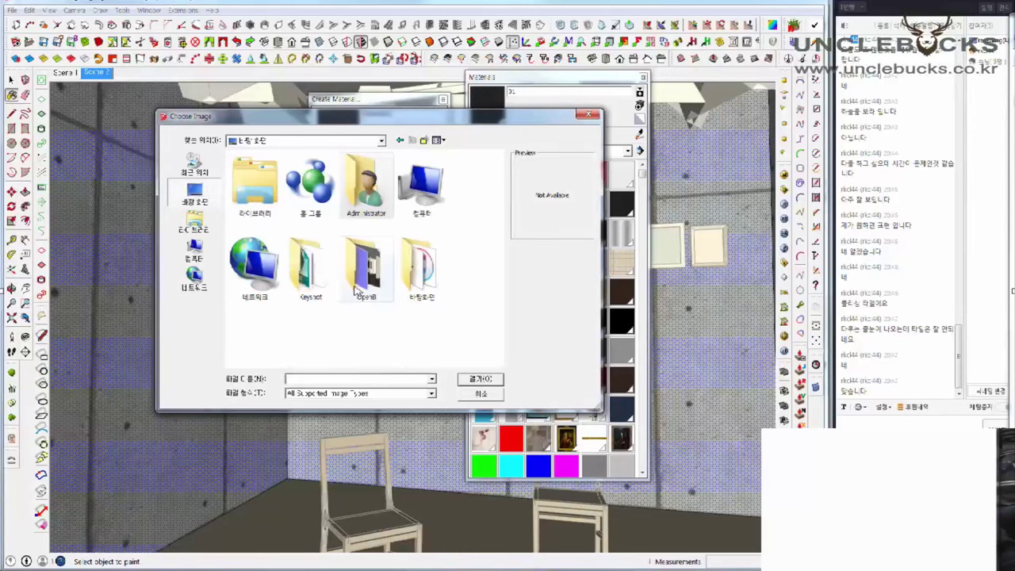
double_click(360, 273)
click(272, 202)
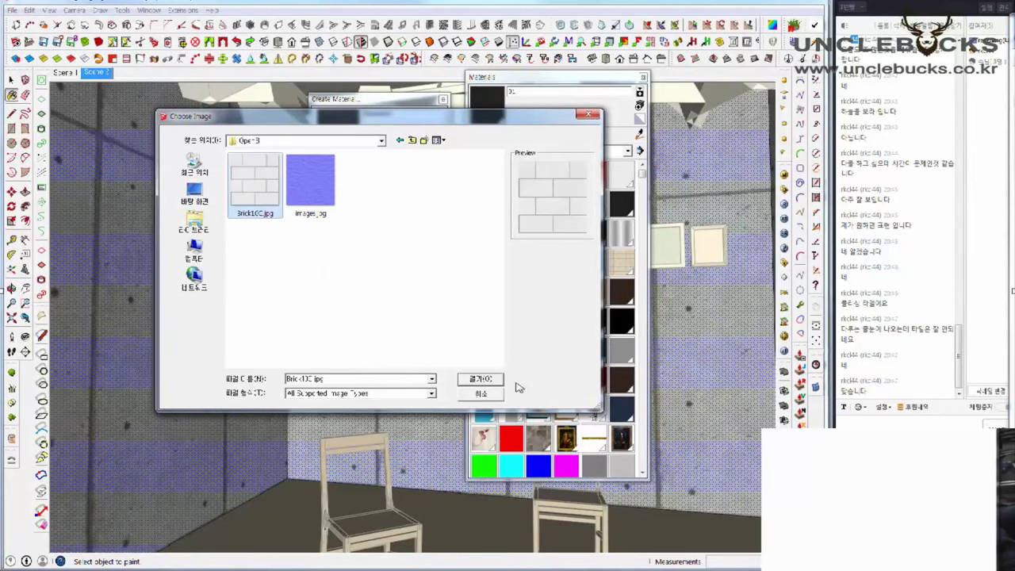
click(481, 379)
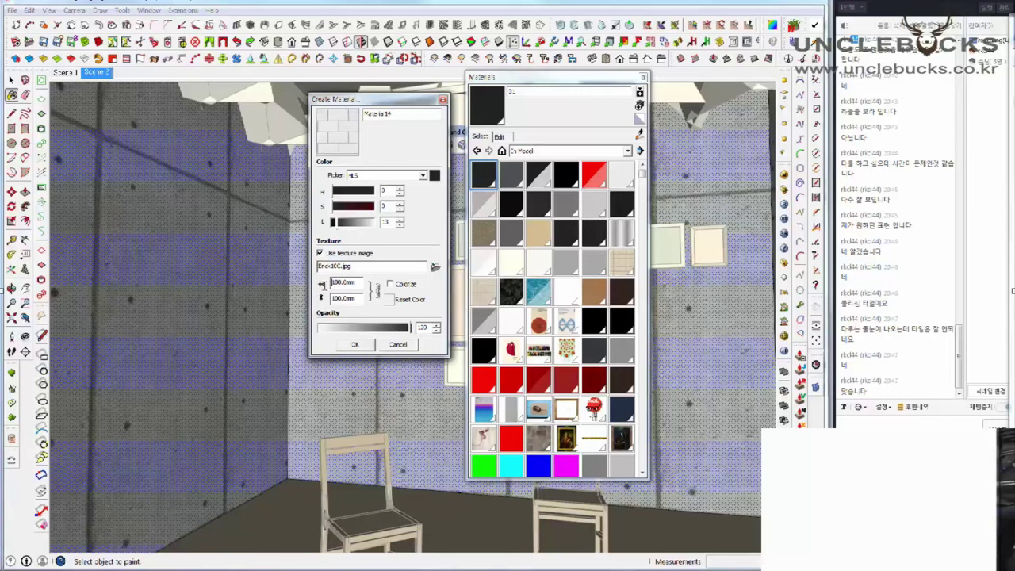
text(400)
key(Tab)
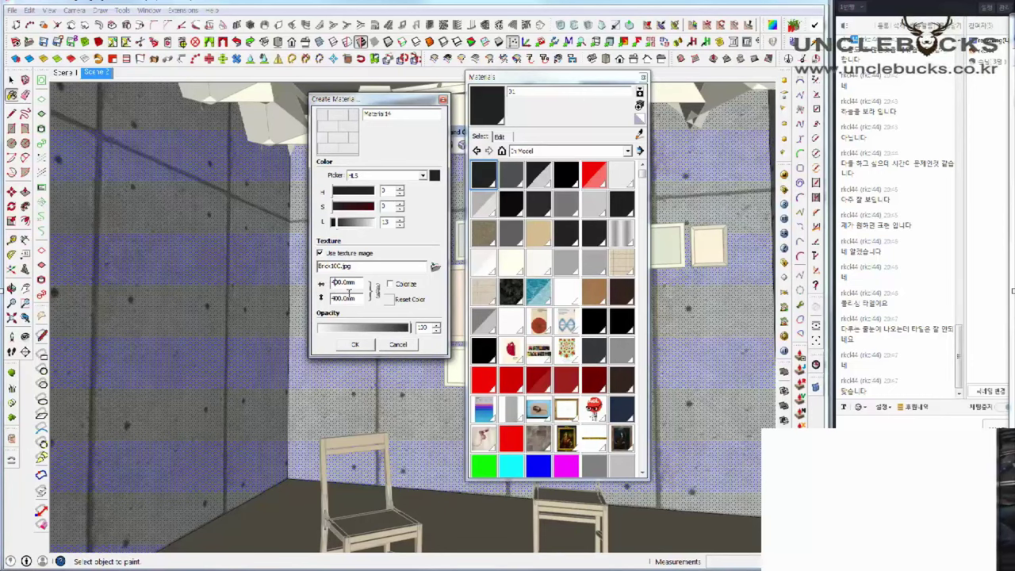
click(354, 347)
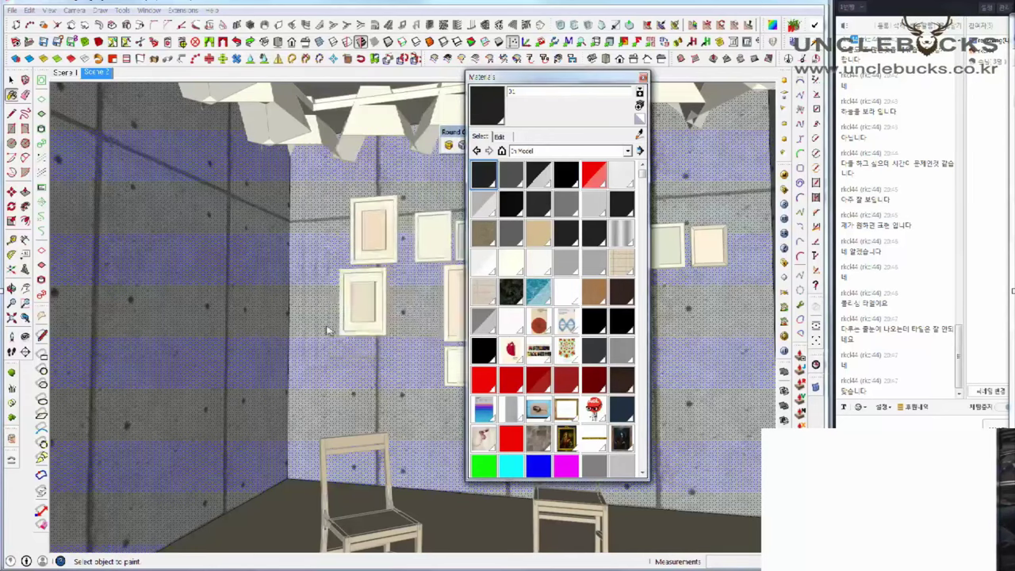
Paint both selected walls with the new brick material
click(305, 285)
middle_drag(317, 289, 314, 325)
key(space)
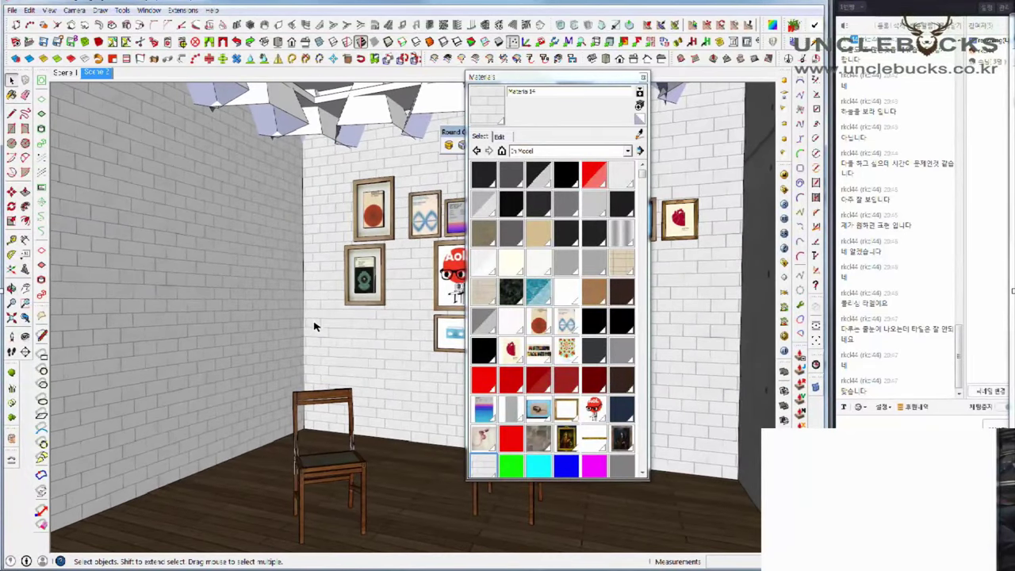
Orbit and zoom toward the framed corner to check the brick tiling
mouse_move(321, 283)
middle_down()
mouse_move(322, 294)
mouse_move(328, 276)
mouse_move(339, 276)
mouse_move(313, 288)
mouse_move(380, 277)
mouse_move(418, 285)
mouse_move(324, 292)
mouse_move(391, 296)
mouse_move(381, 301)
mouse_move(294, 296)
mouse_move(351, 301)
middle_up()
scroll(309, 285, up, 3)
scroll(344, 261, up, 2)
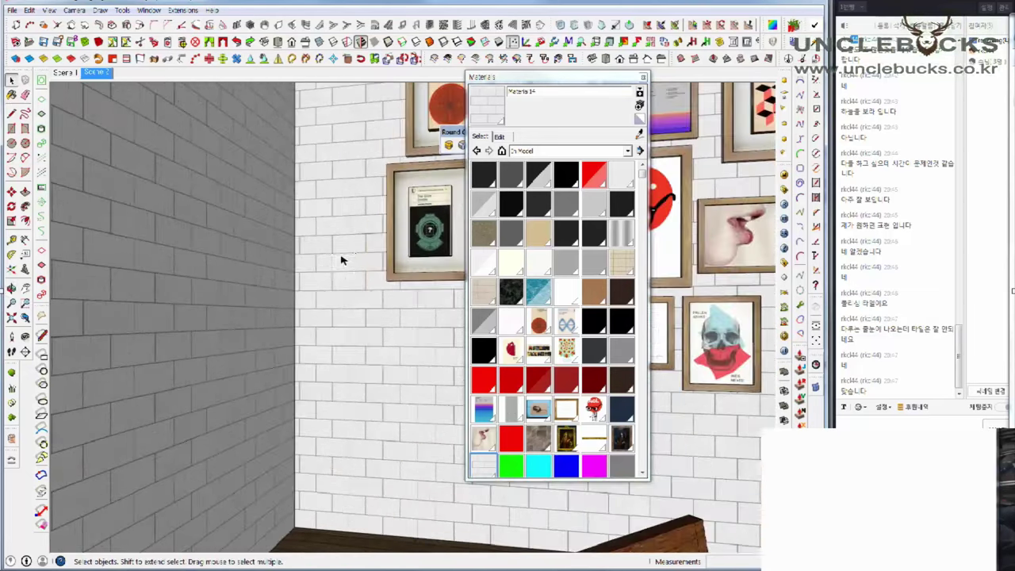
scroll(351, 261, up, 2)
scroll(351, 260, up, 2)
scroll(351, 259, up, 2)
scroll(351, 259, up, 2)
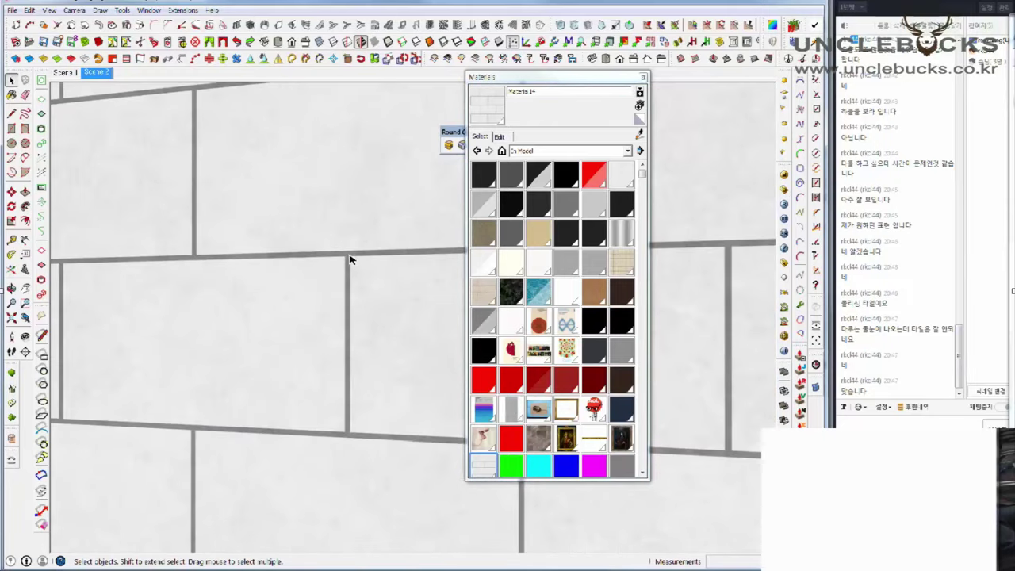
scroll(351, 260, down, 1)
scroll(353, 263, down, 2)
scroll(351, 264, down, 2)
scroll(351, 266, down, 2)
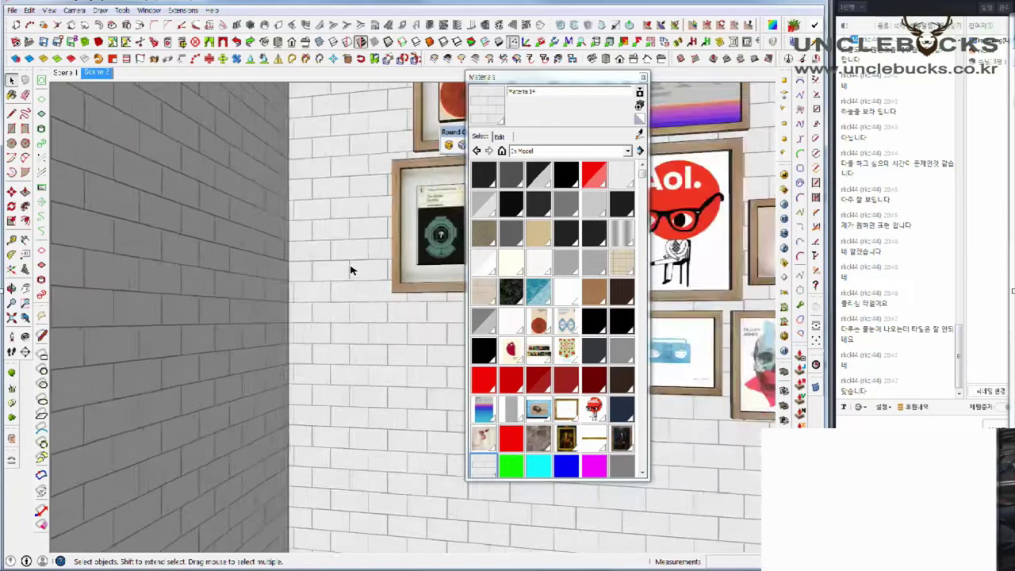
scroll(352, 267, down, 2)
scroll(351, 267, down, 2)
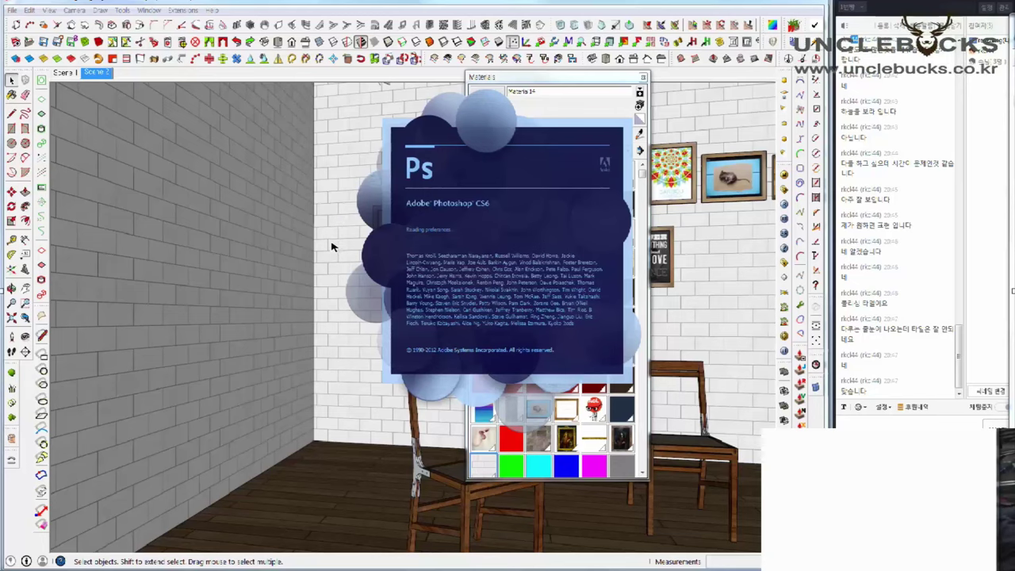
Open Brick10C.jpg from Desktop > OpenB as a Photoshop document
mouse_move(331, 247)
middle_down()
mouse_move(328, 227)
mouse_move(316, 241)
middle_up()
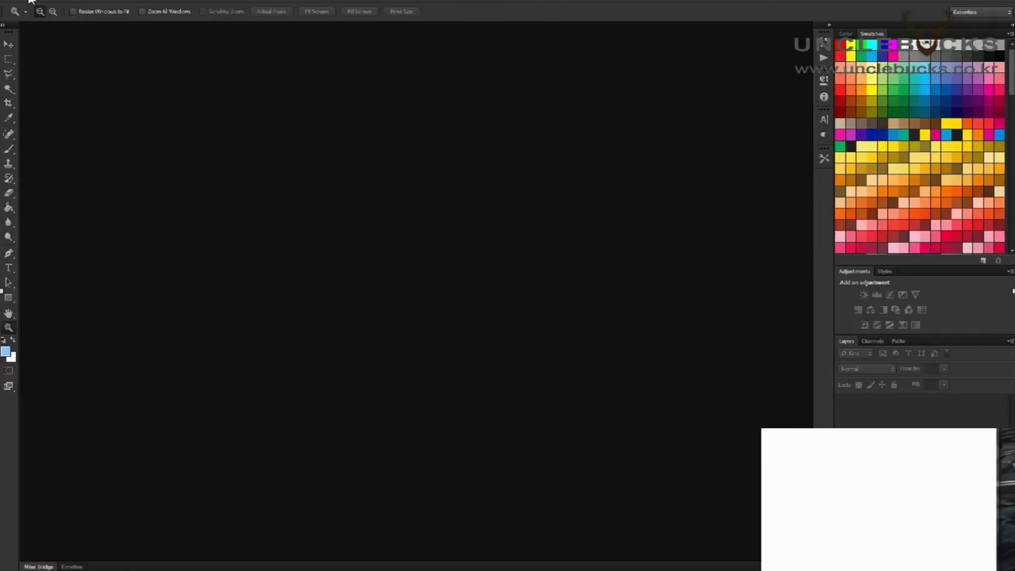
click(28, 2)
click(45, 17)
click(363, 187)
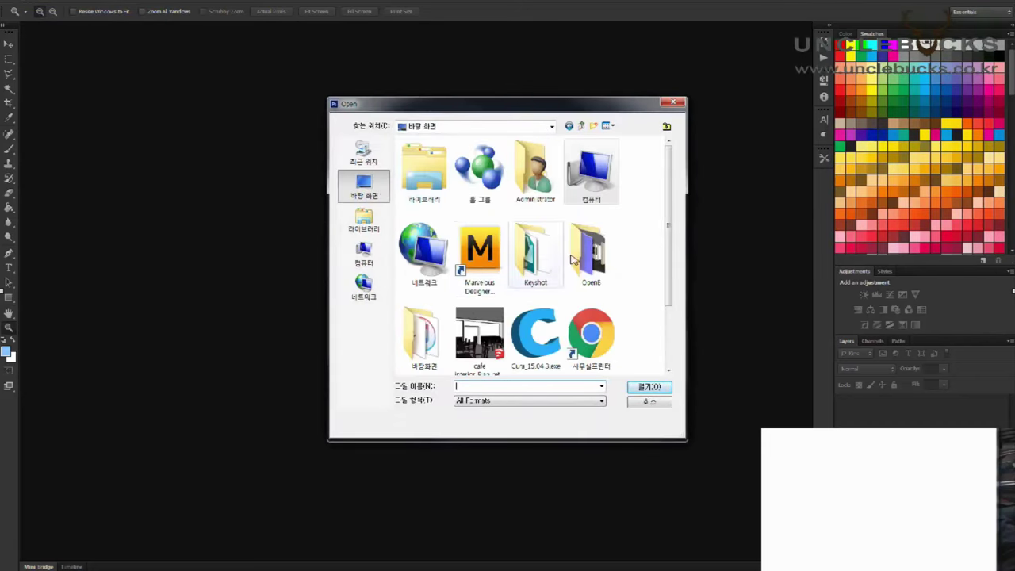
double_click(591, 252)
click(541, 184)
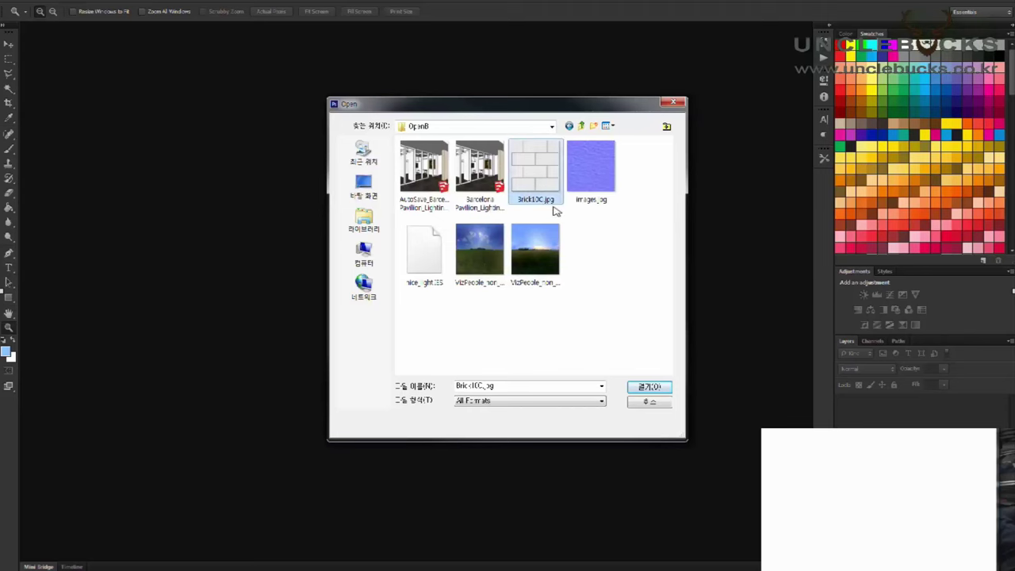
click(647, 389)
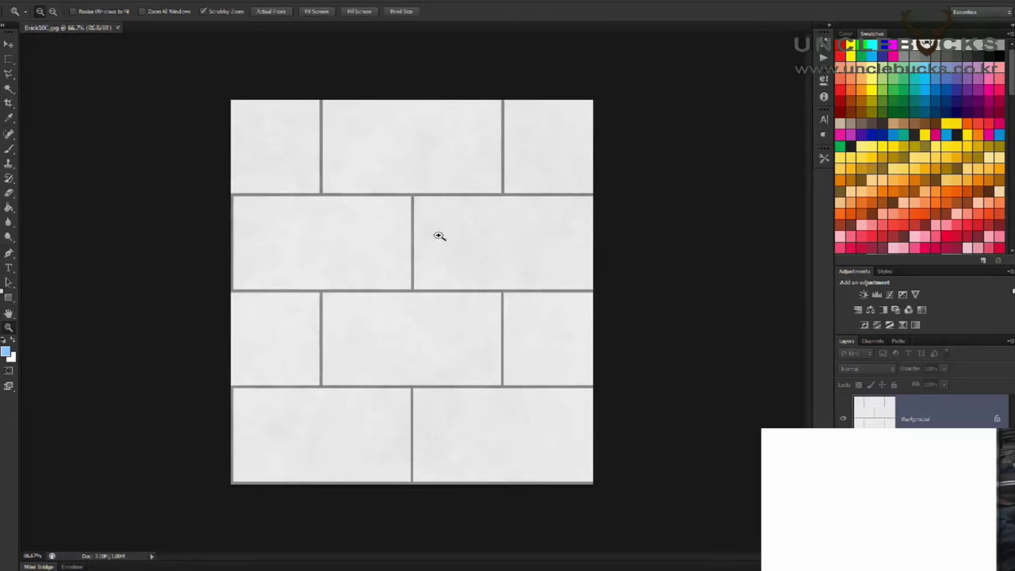
Magic Wand-select the brick texture's grout lines at tolerance 32
drag(319, 195, 89, 143)
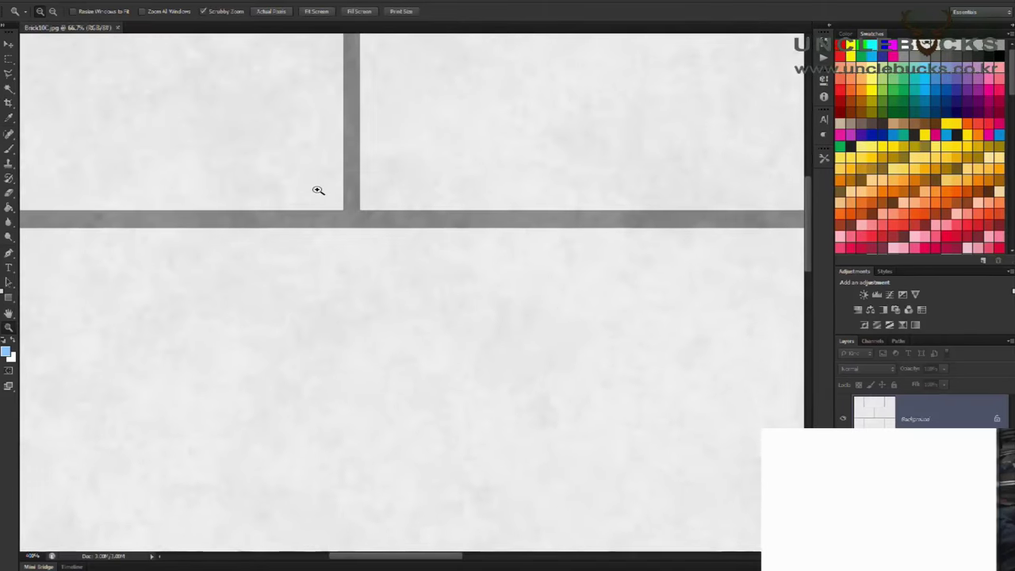
key(w)
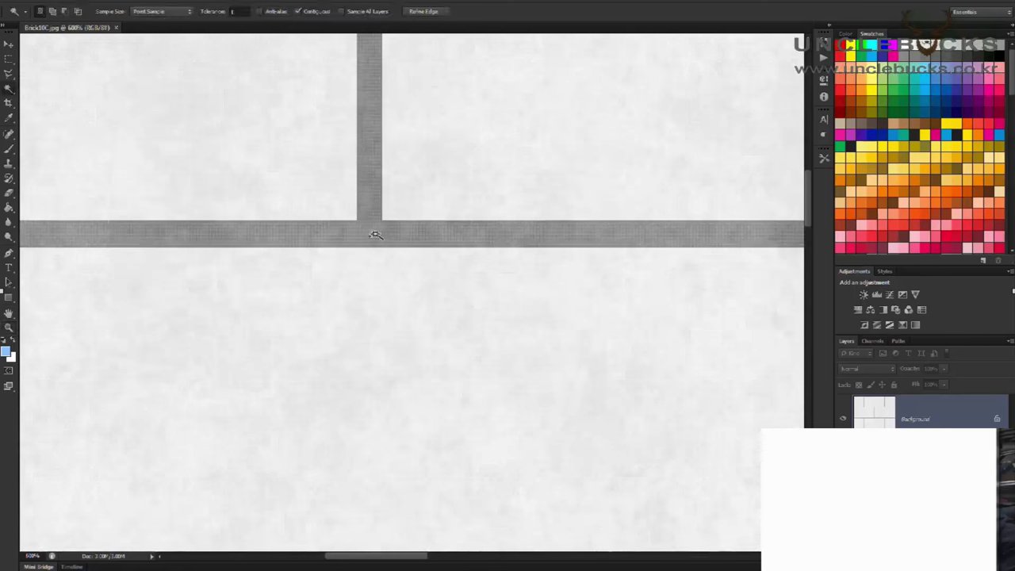
click(240, 11)
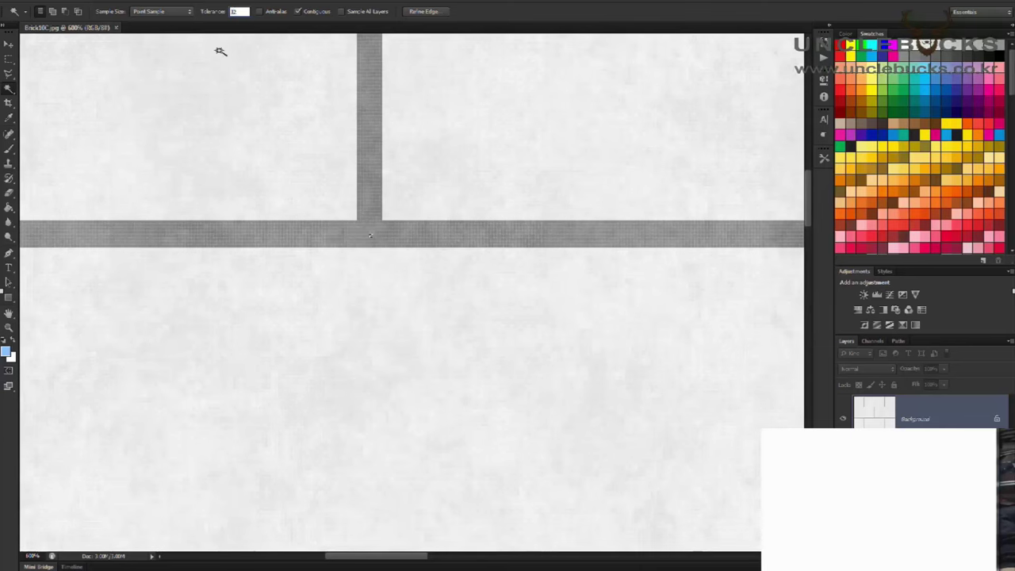
click(354, 244)
Add a new empty layer above the brick texture
alt+scroll(353, 244, down, 3)
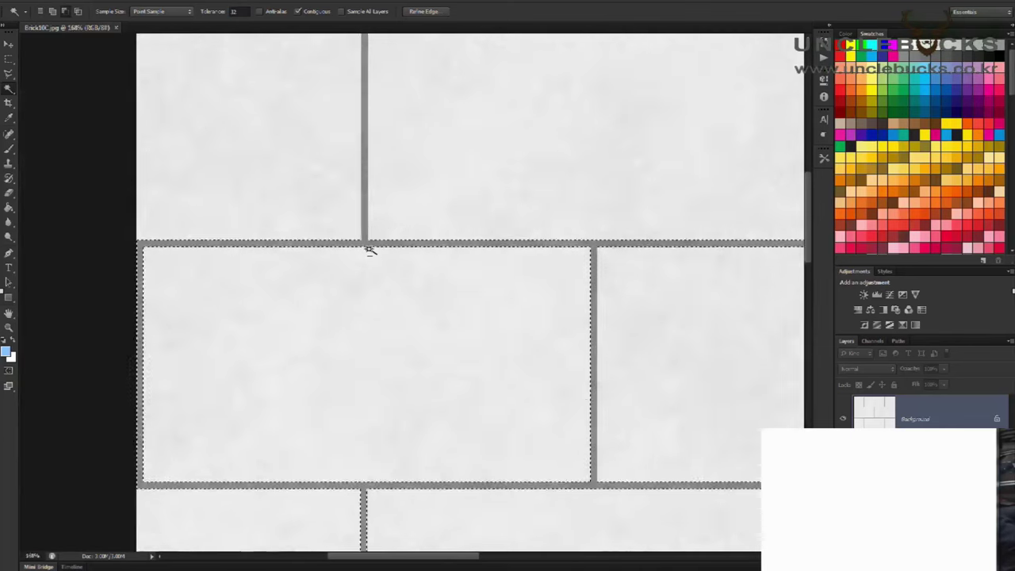
alt+scroll(369, 242, down, 3)
alt+scroll(503, 263, down, 2)
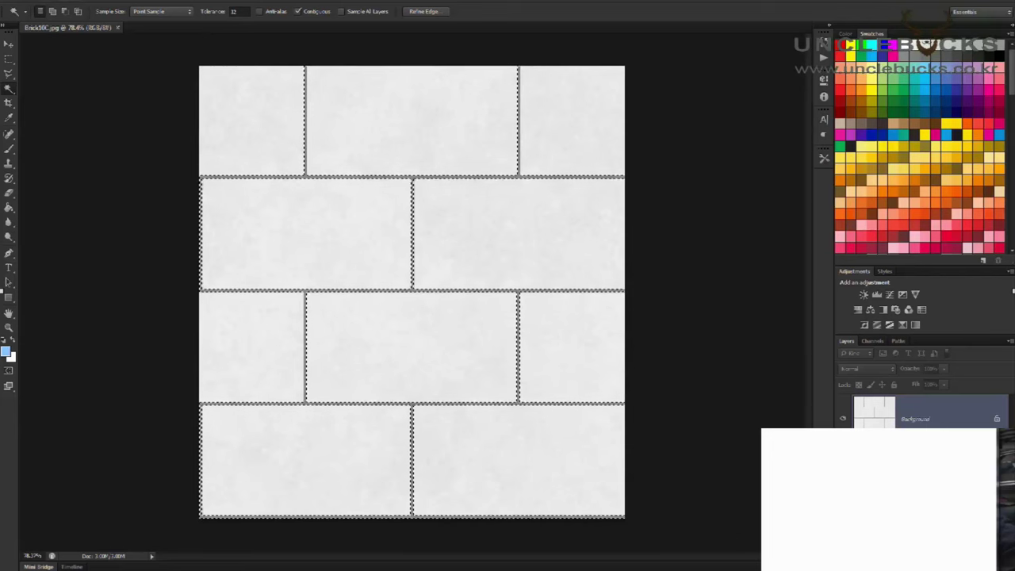
key(ctrl+j)
Set the foreground colour to black
click(9, 118)
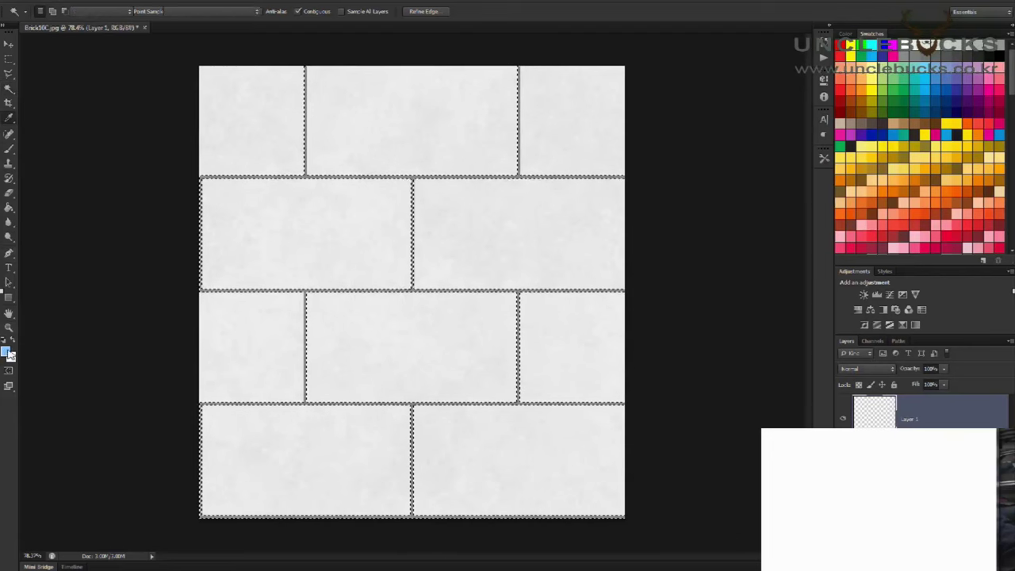
click(6, 352)
click(356, 251)
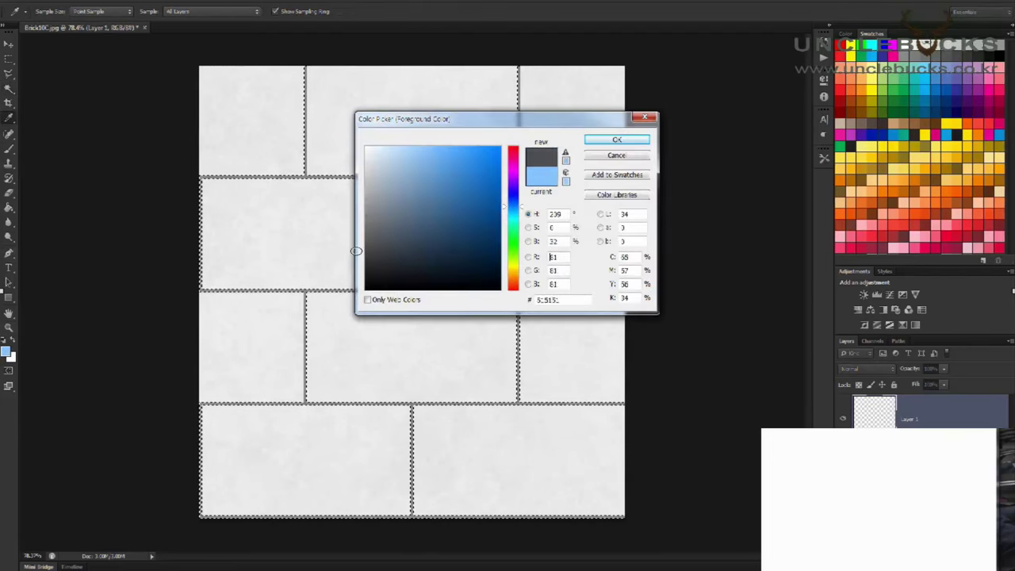
click(615, 140)
Fill the mortar selection black on Layer 1 and deselect
key(w)
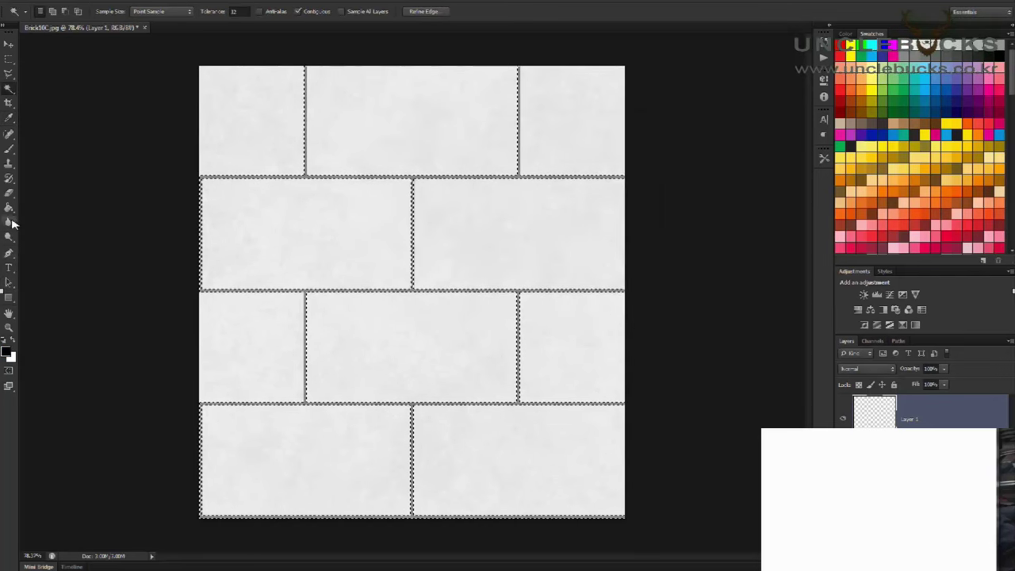
click(8, 206)
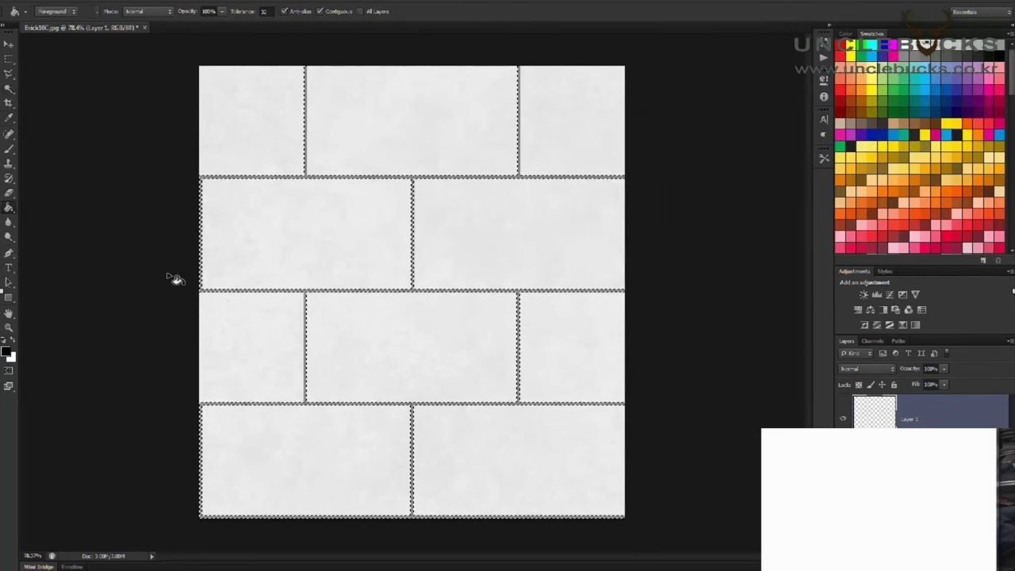
click(226, 293)
key(ctrl+d)
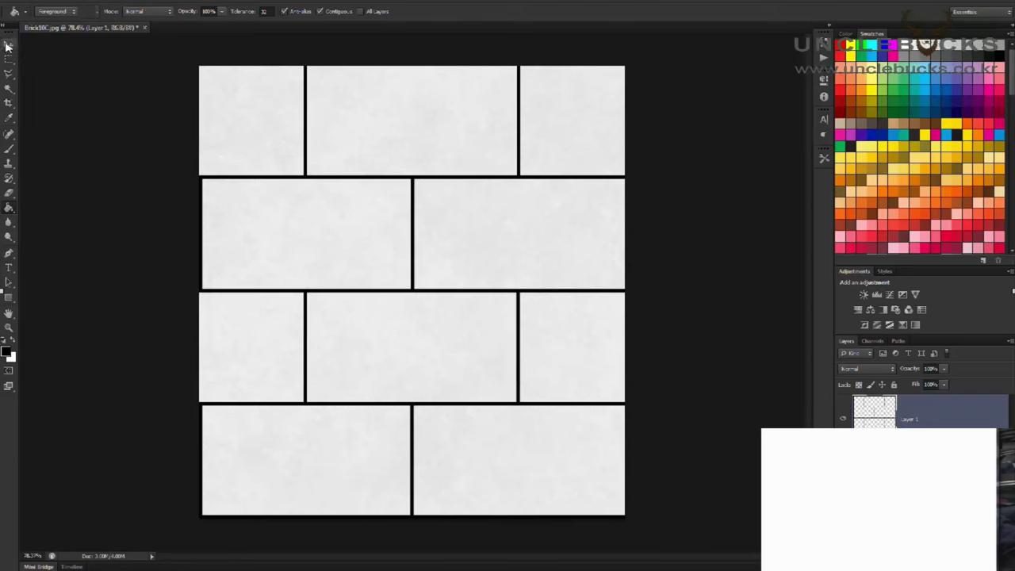
key(v)
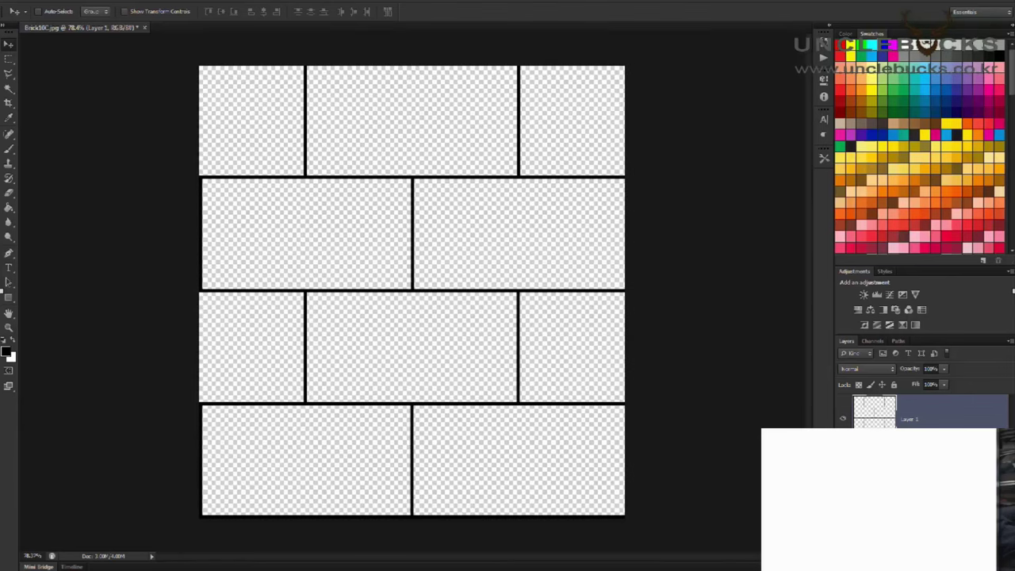
Fill a new Layer 2 white for the brick faces
key(Delete)
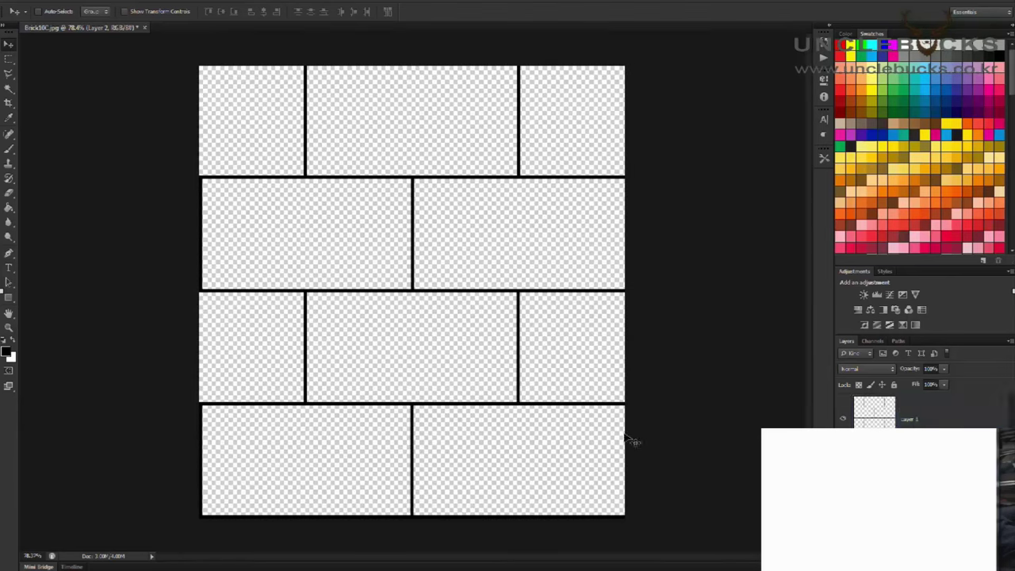
click(9, 208)
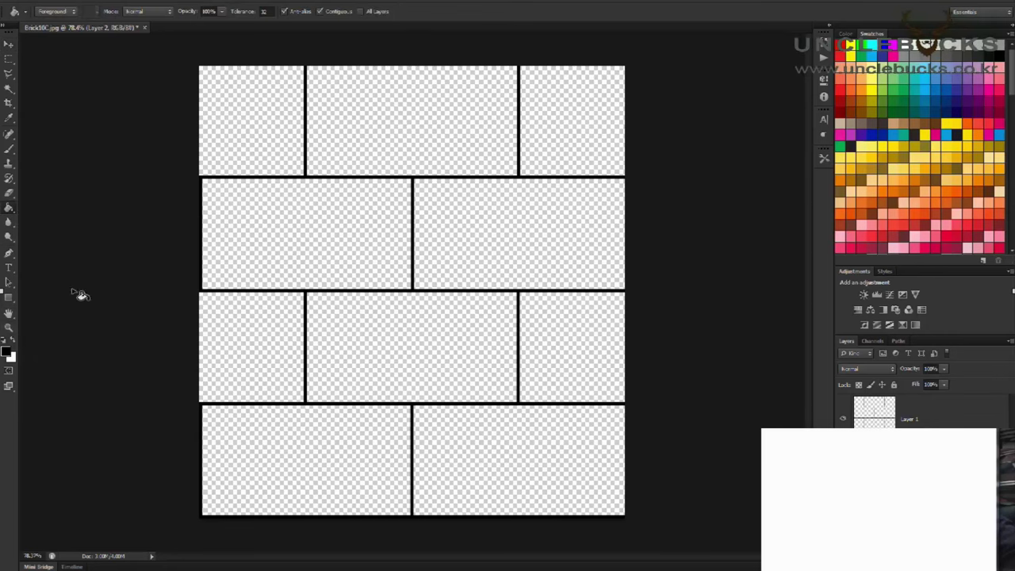
click(13, 342)
click(214, 341)
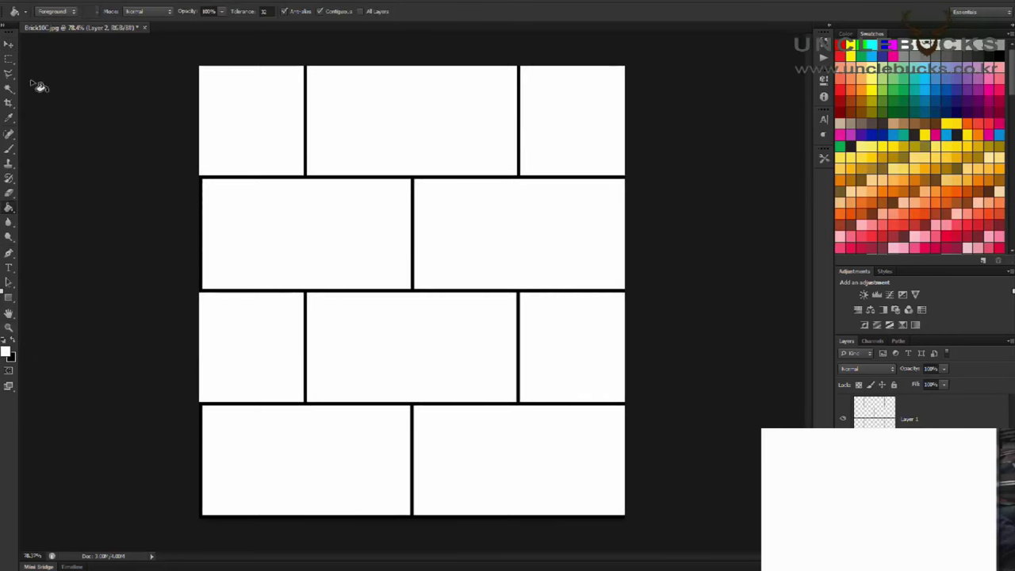
click(9, 59)
alt+scroll(309, 169, up, 1)
alt+scroll(293, 159, up, 1)
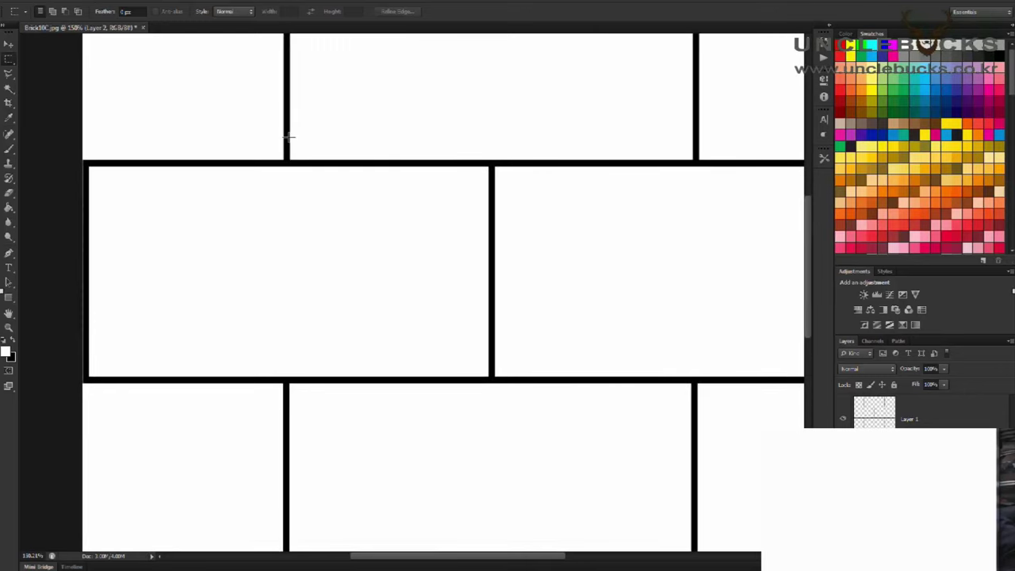
alt+scroll(301, 166, down, 1)
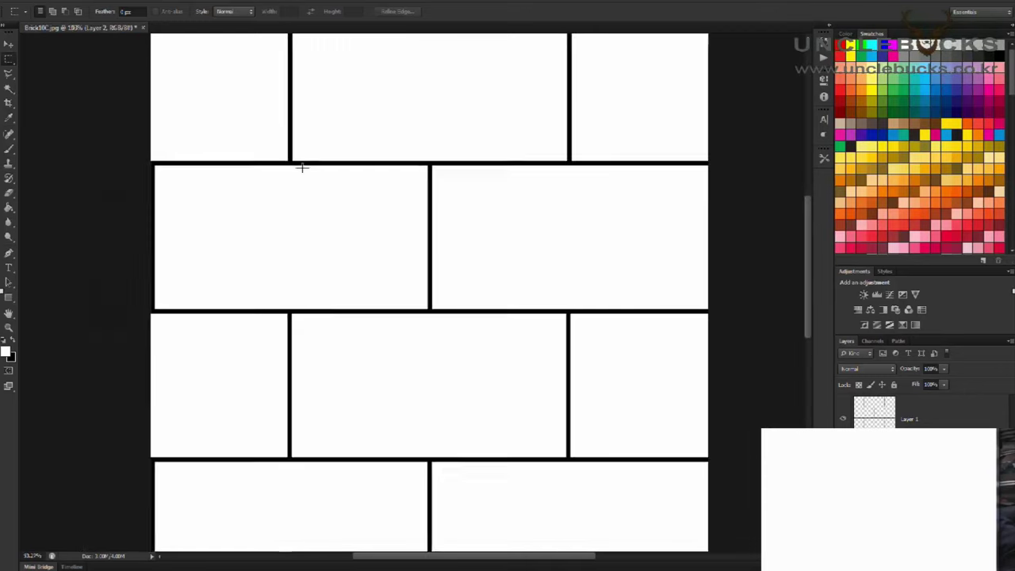
alt+scroll(302, 166, down, 1)
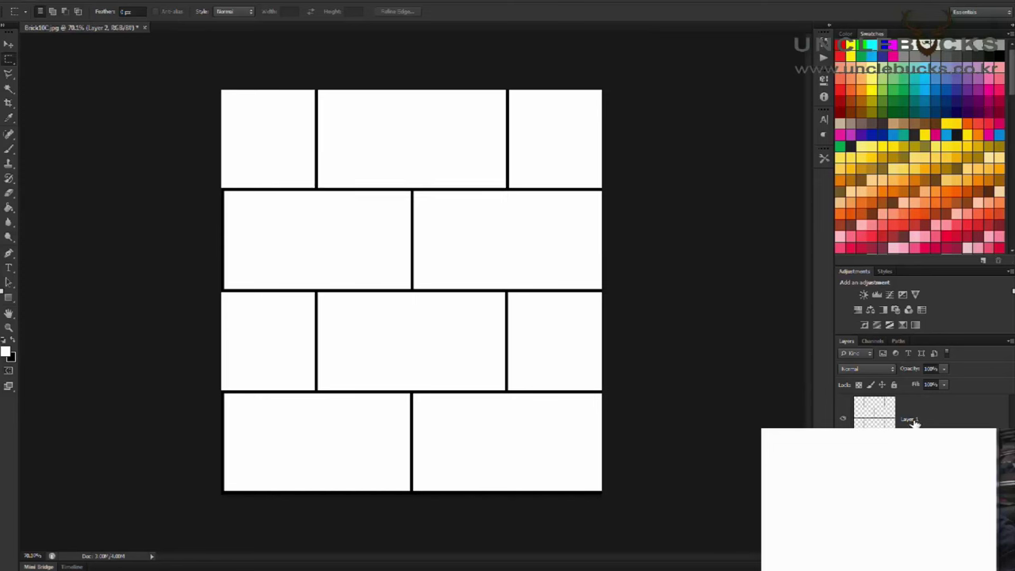
Duplicate the black mortar-line Layer 1 and bring up the Filter > Blur menu
click(944, 411)
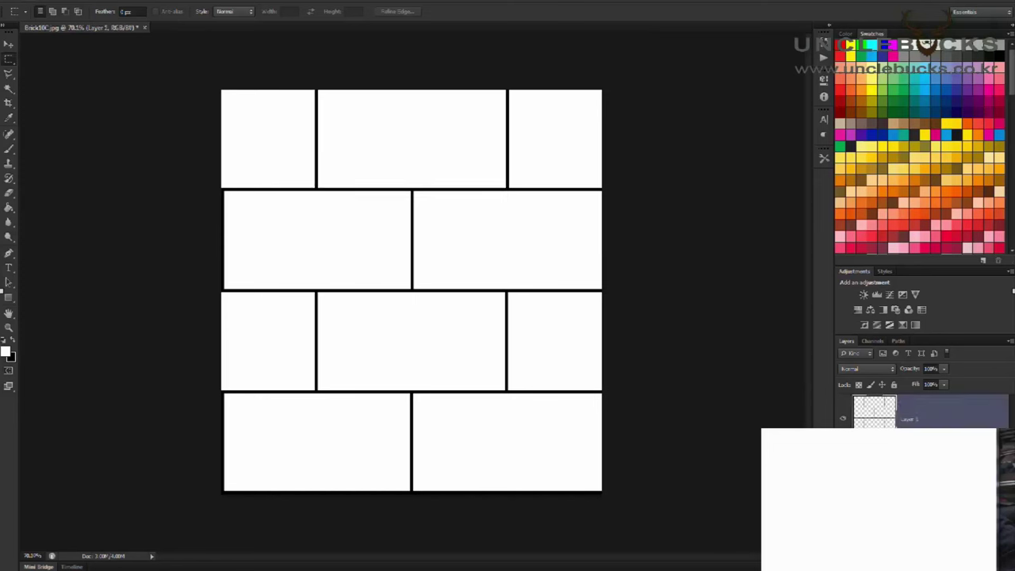
key(ctrl+j)
click(981, 2)
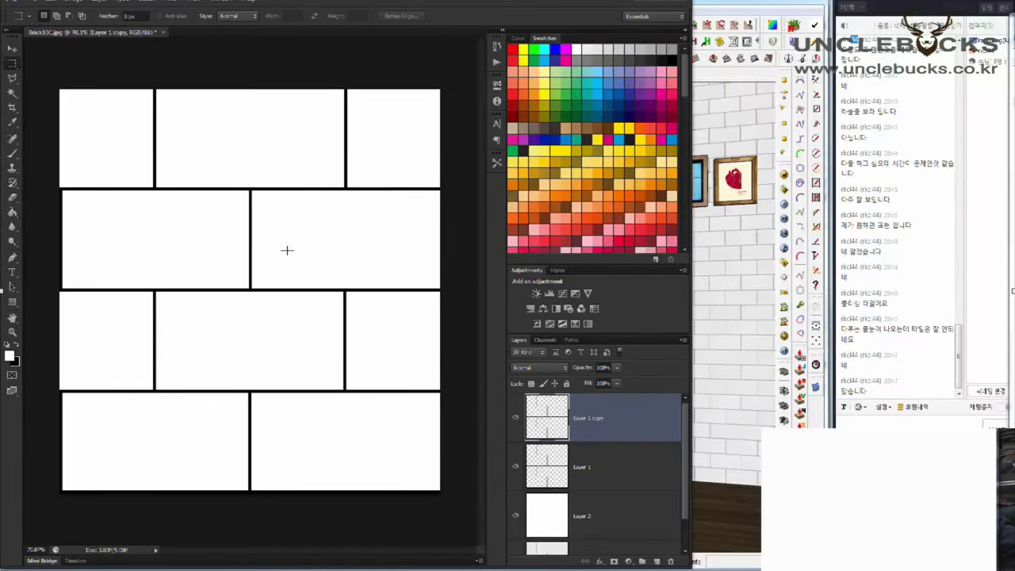
click(539, 367)
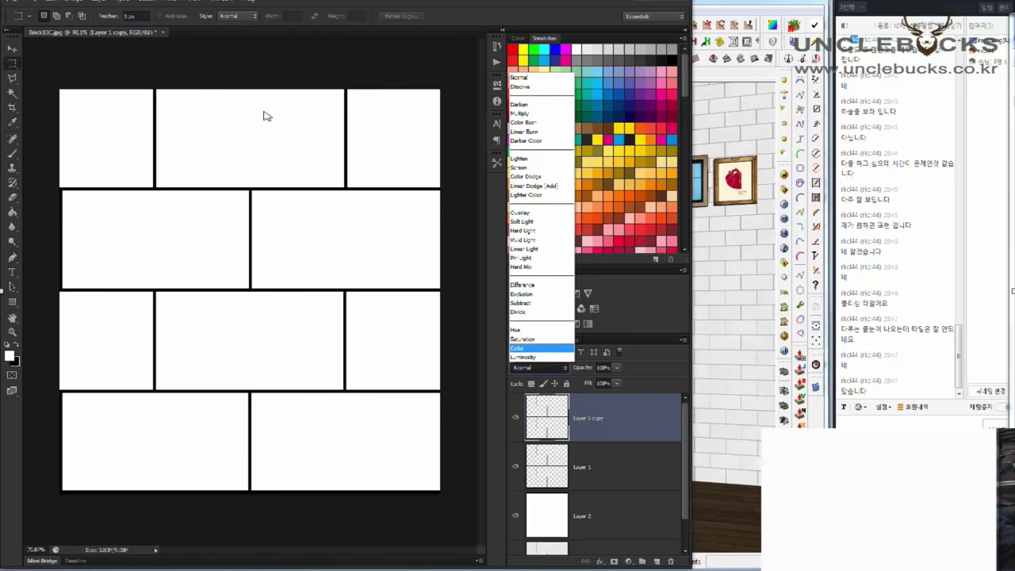
click(158, 3)
click(171, 3)
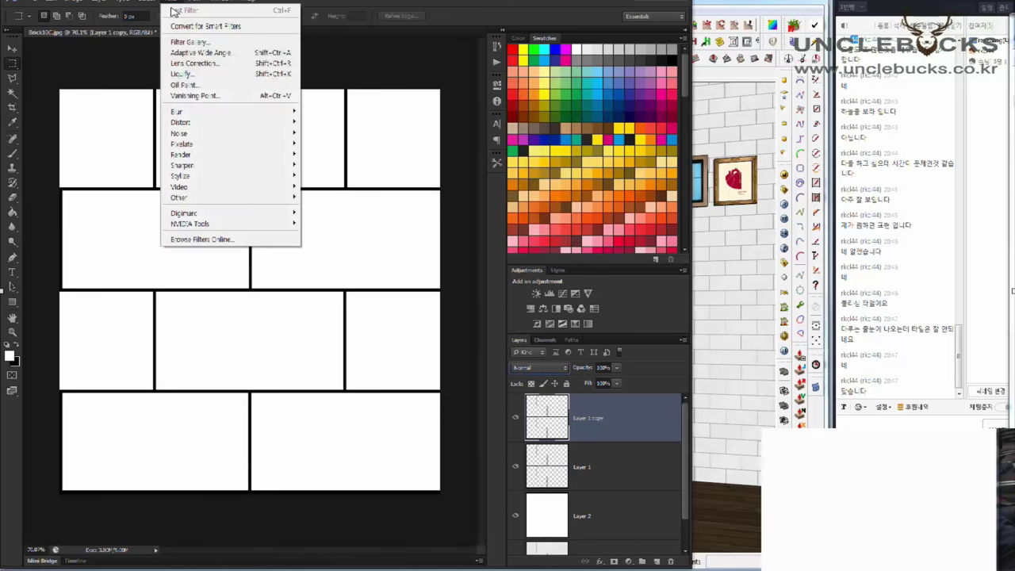
mouse_move(190, 111)
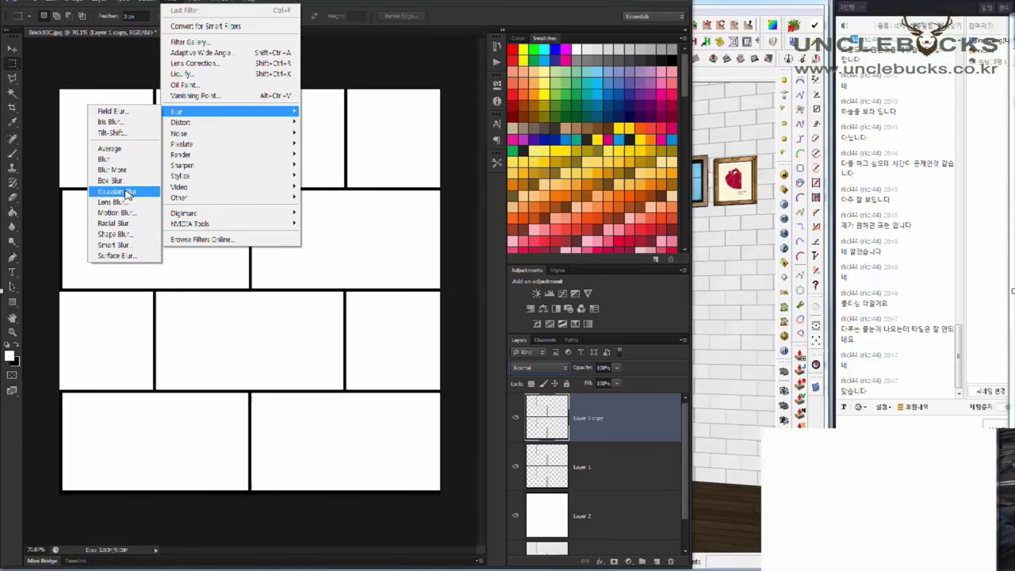
Gaussian-blur the Layer 1 copy with a small radius of around 1.4 px
click(127, 195)
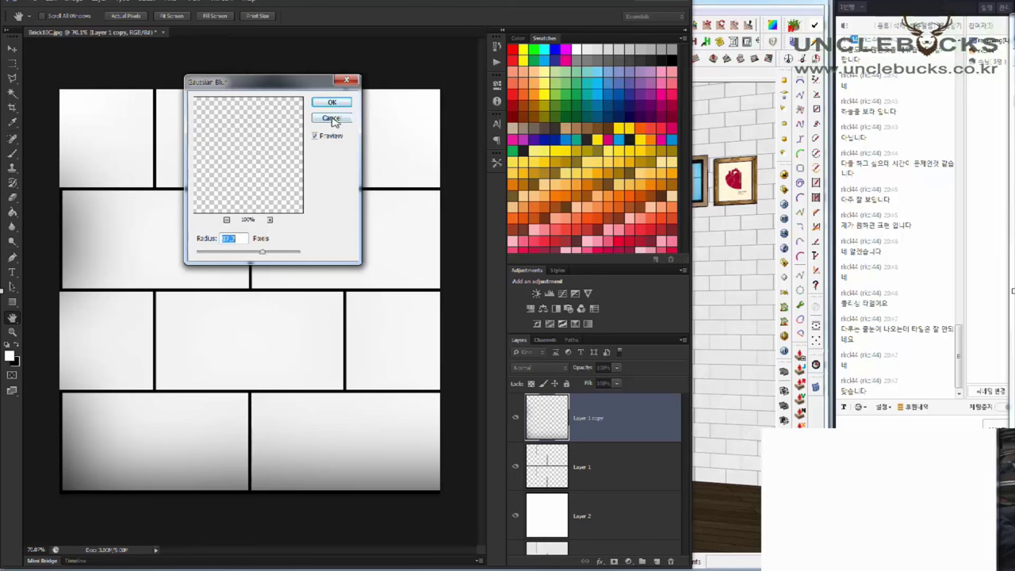
mouse_move(265, 255)
mouse_down()
mouse_move(210, 254)
mouse_move(205, 271)
mouse_up()
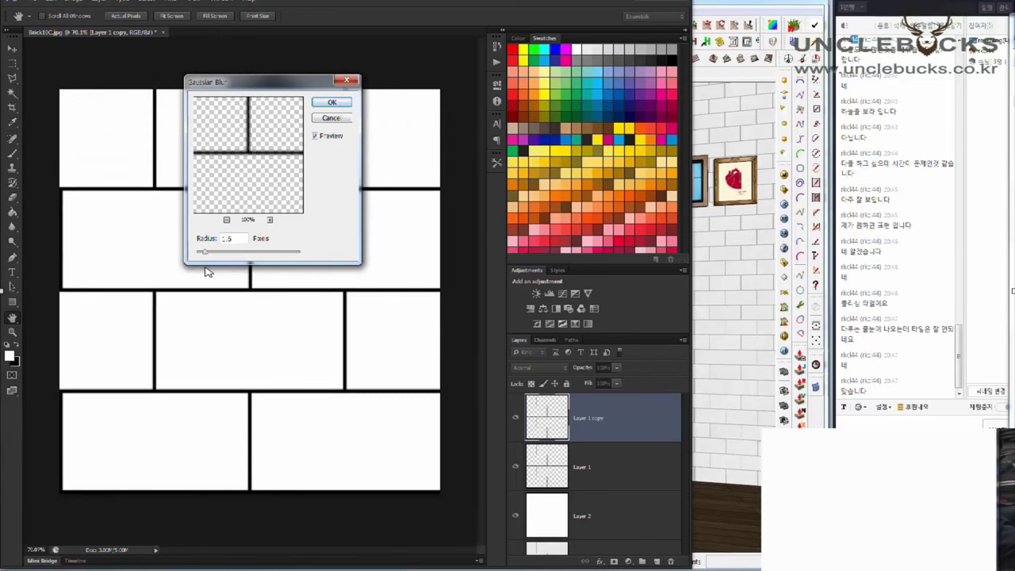
drag(202, 273, 215, 276)
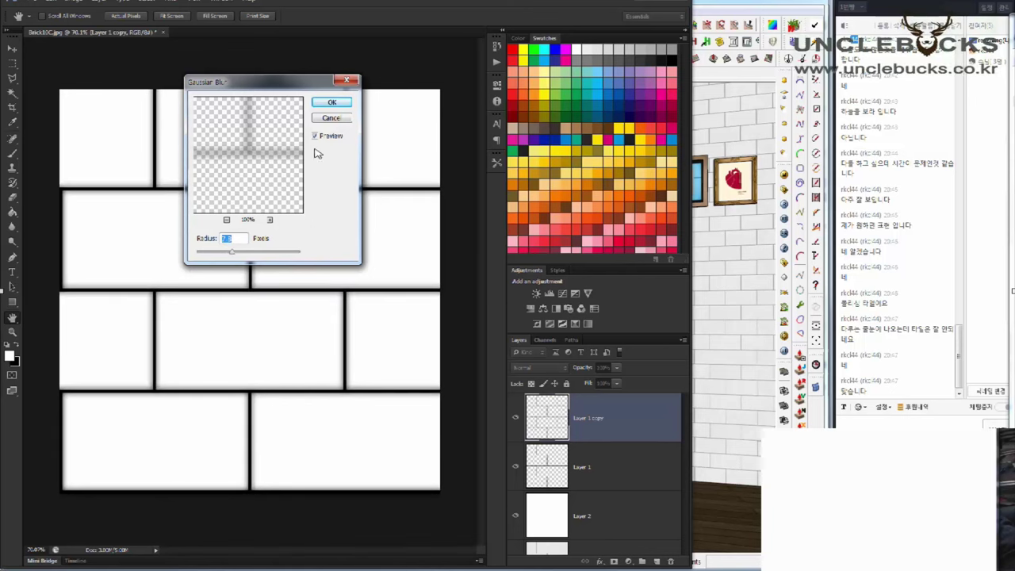
click(331, 102)
alt+scroll(175, 182, up, 1)
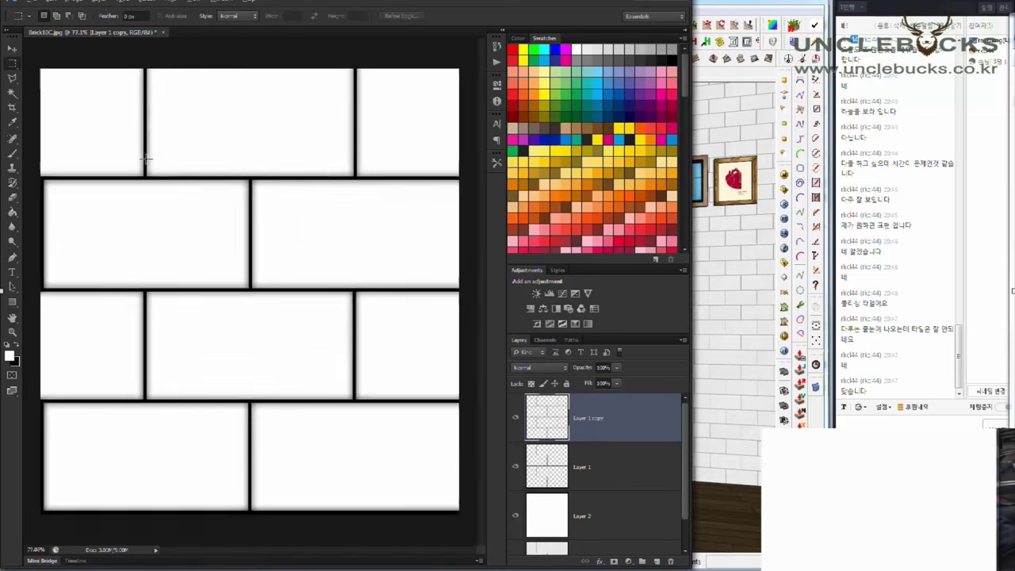
alt+scroll(151, 179, up, 2)
alt+scroll(147, 184, up, 3)
alt+scroll(155, 176, up, 3)
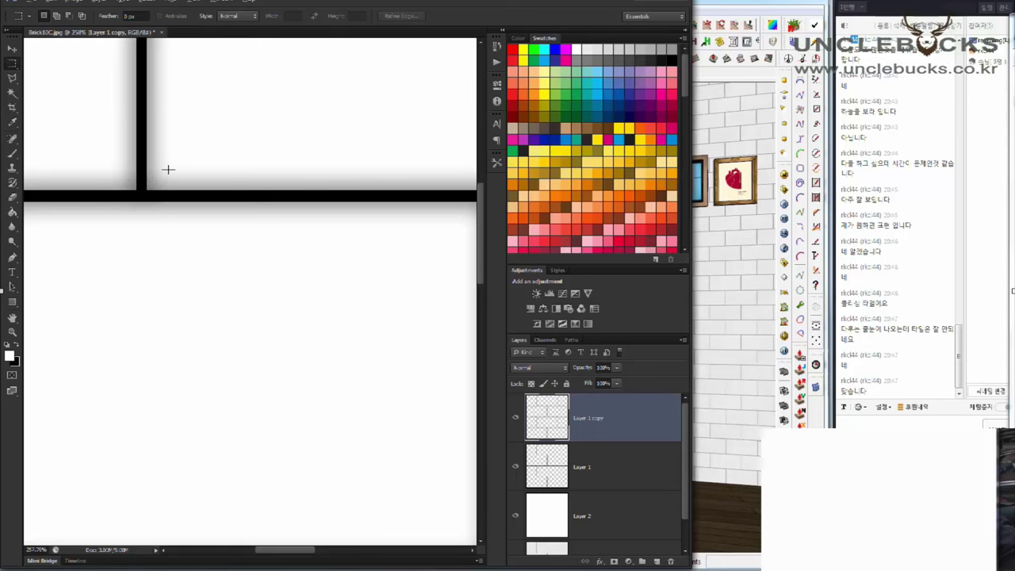
alt+scroll(168, 169, down, 3)
alt+scroll(168, 170, down, 2)
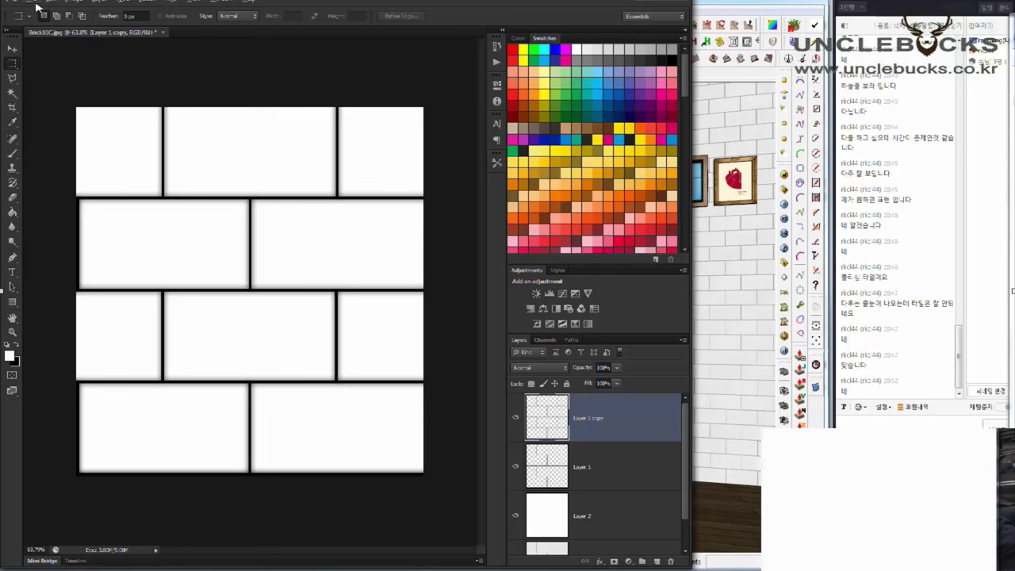
Save the texture as JPEG Brick10C_1.jpg, accepting the JPEG options
click(28, 3)
click(57, 138)
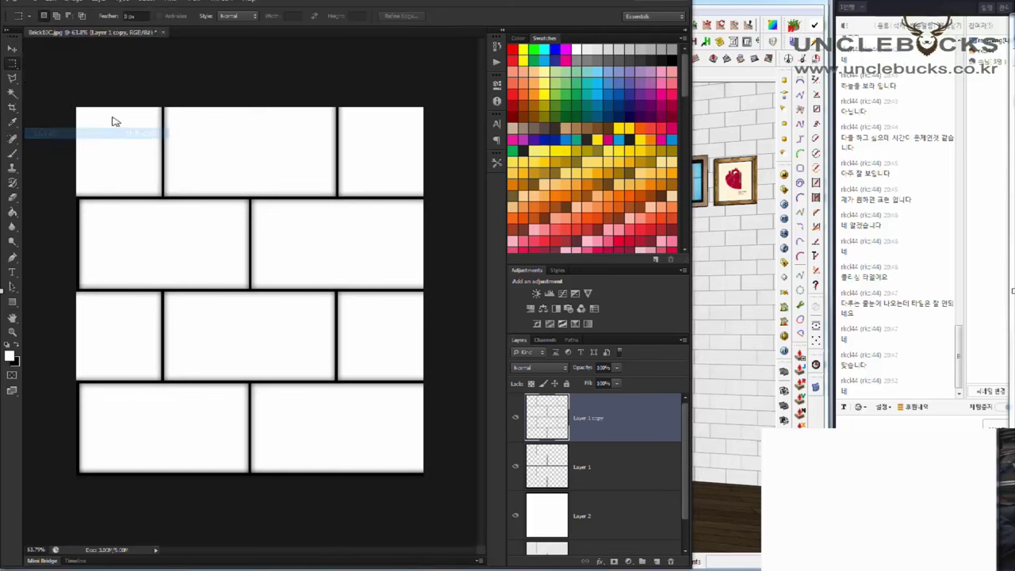
click(323, 274)
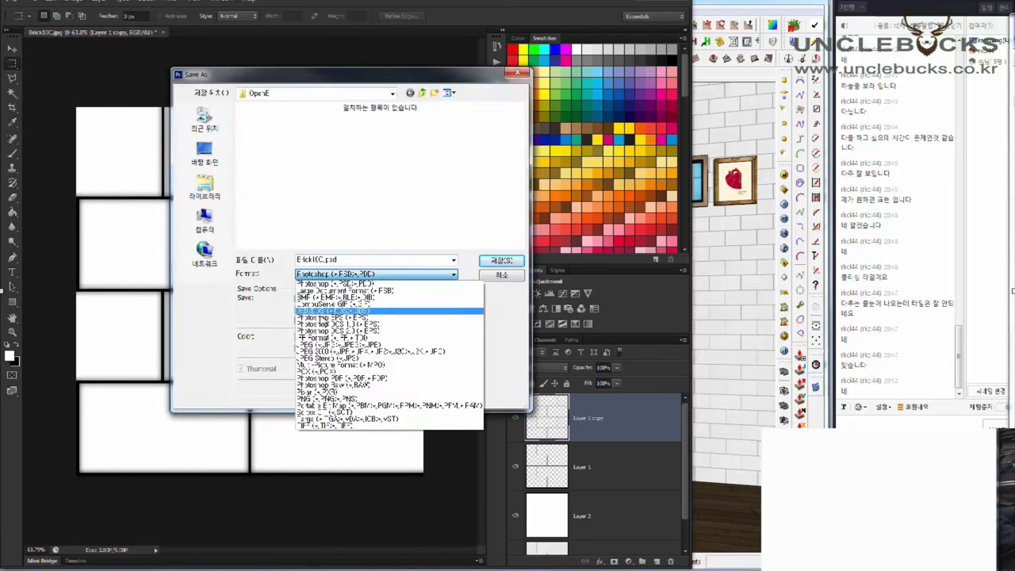
click(321, 349)
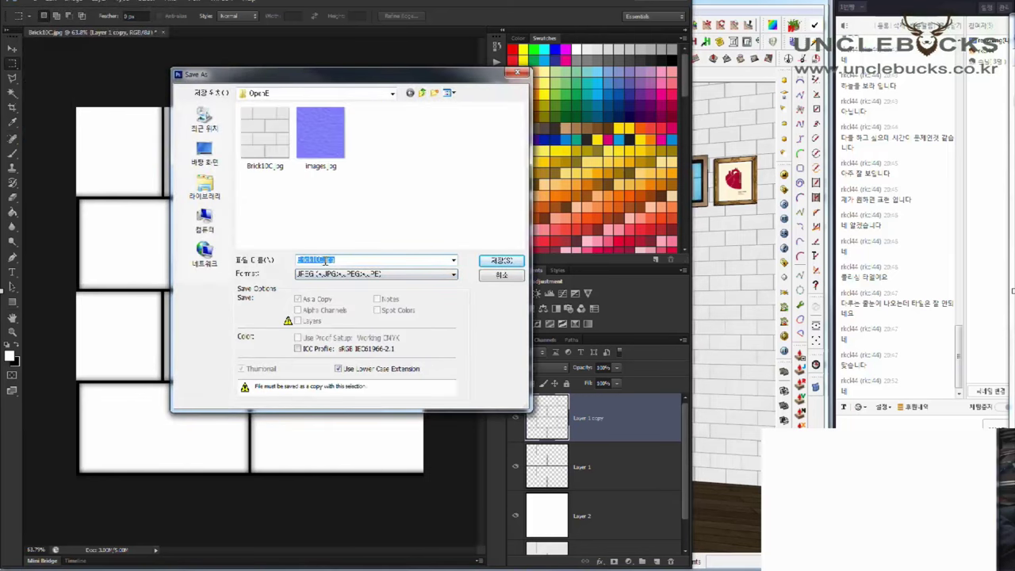
click(348, 258)
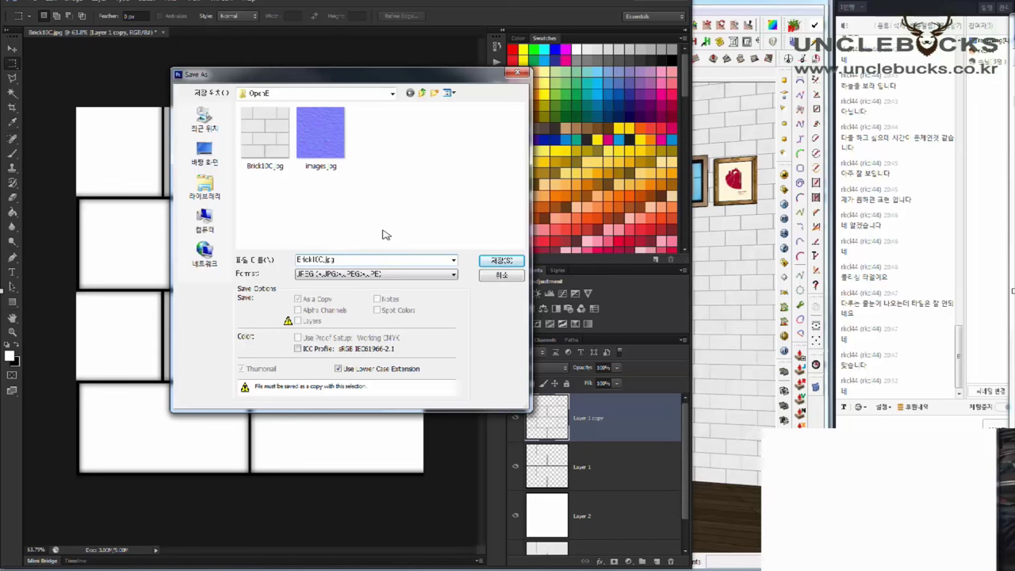
text(_1)
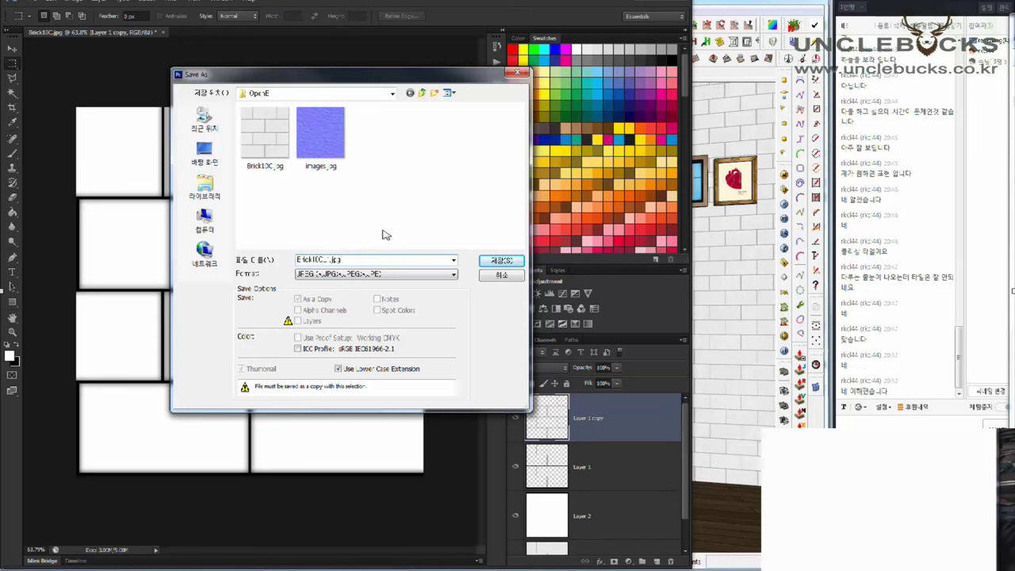
key(Return)
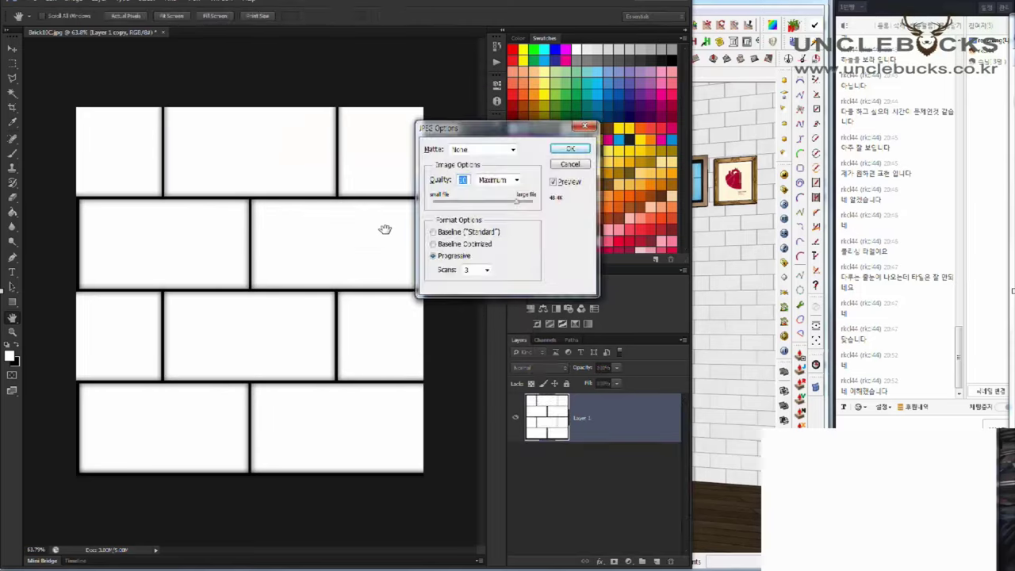
key(Return)
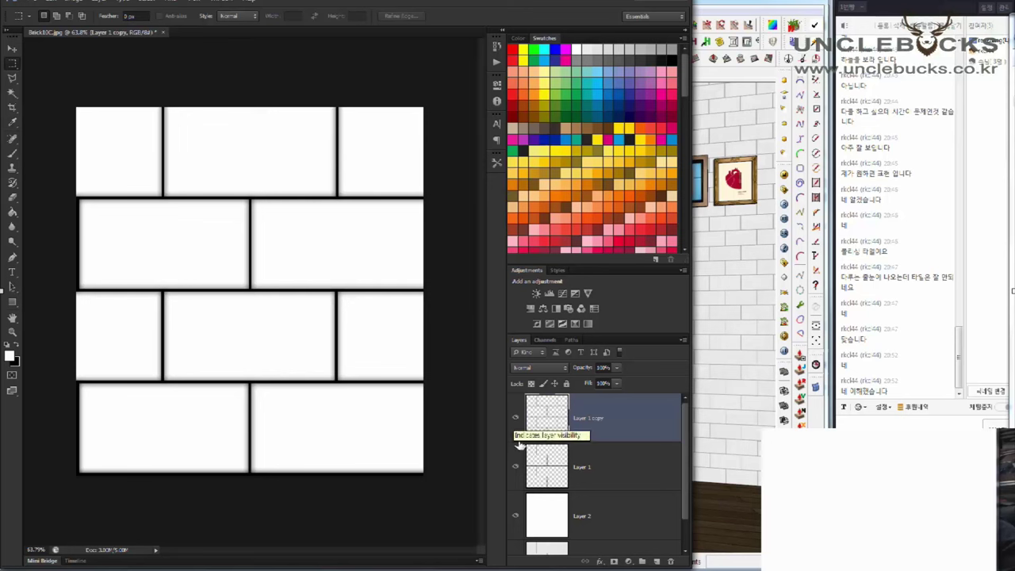
Hide the blurred shadow layer and save another renamed JPEG copy to OpenB
click(516, 418)
click(28, 3)
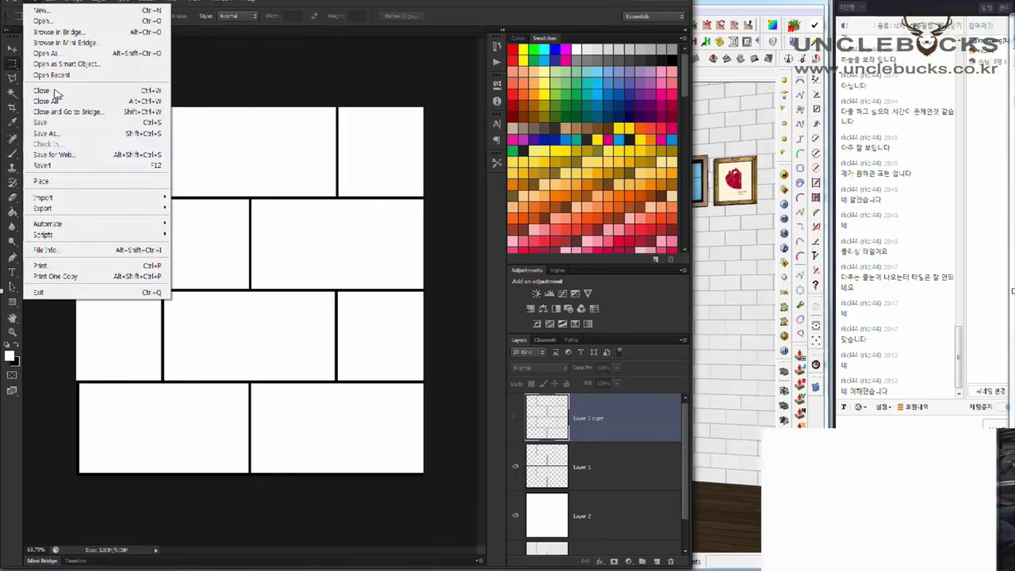
click(56, 135)
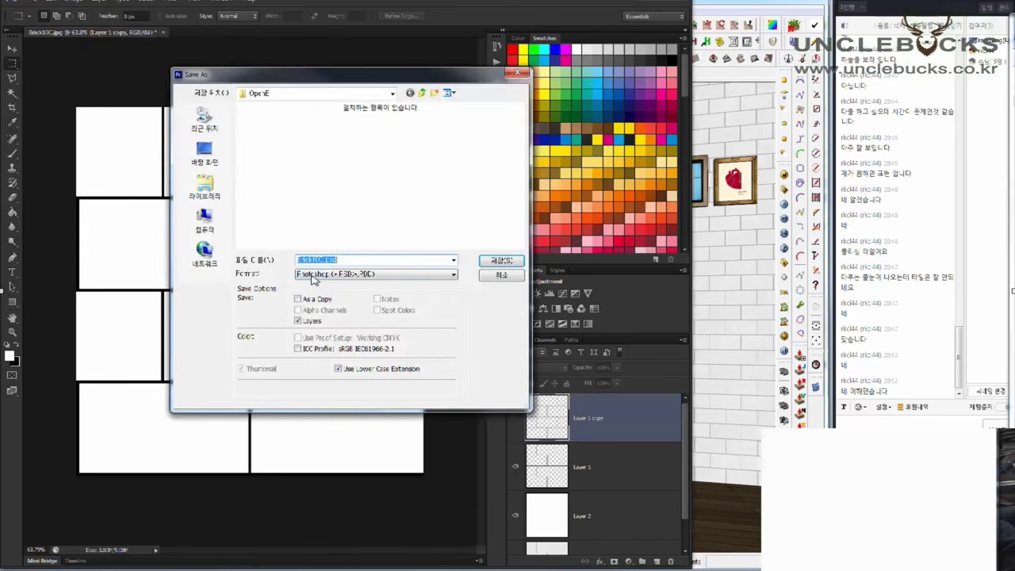
click(311, 274)
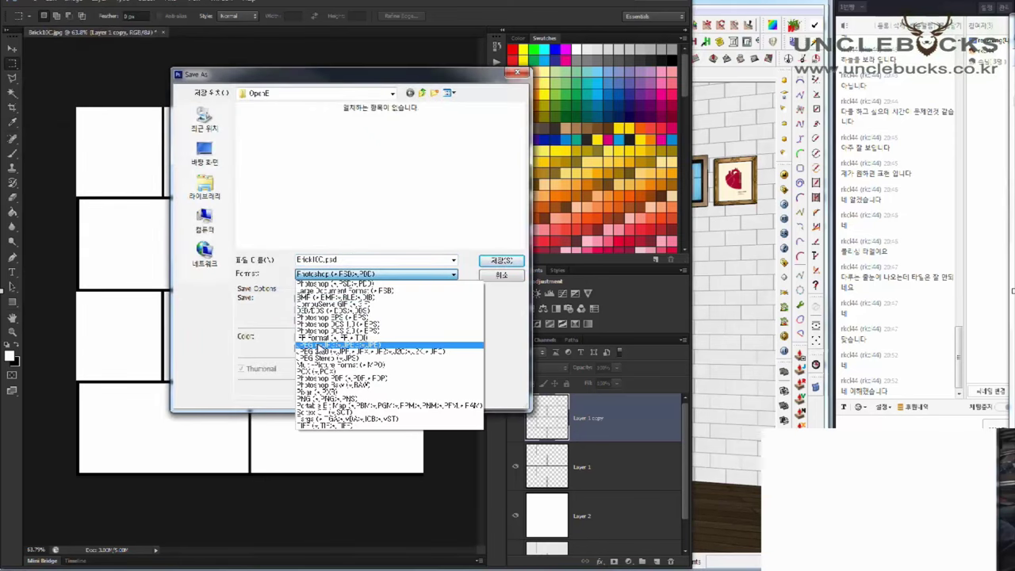
click(320, 345)
click(325, 260)
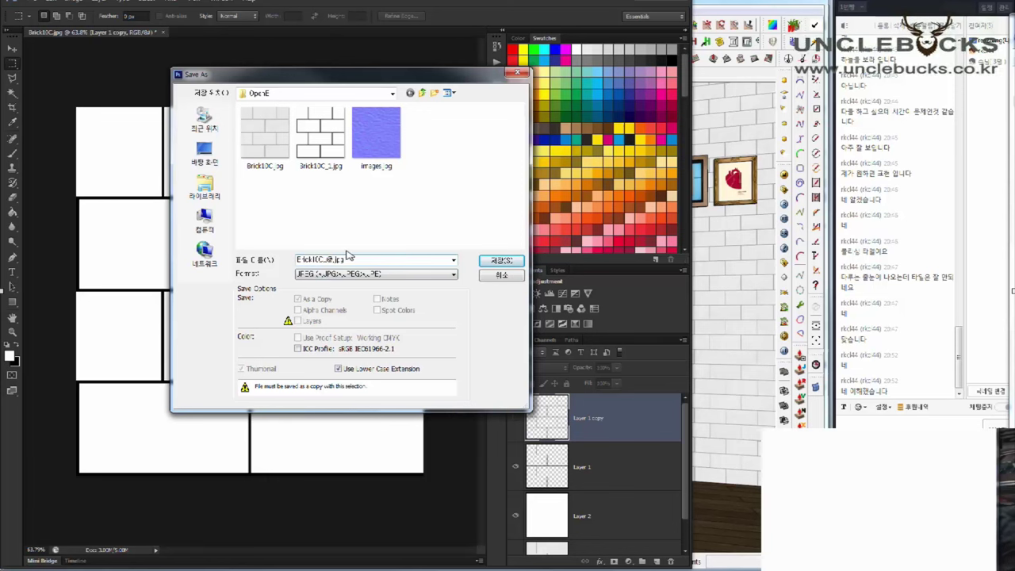
key(Return)
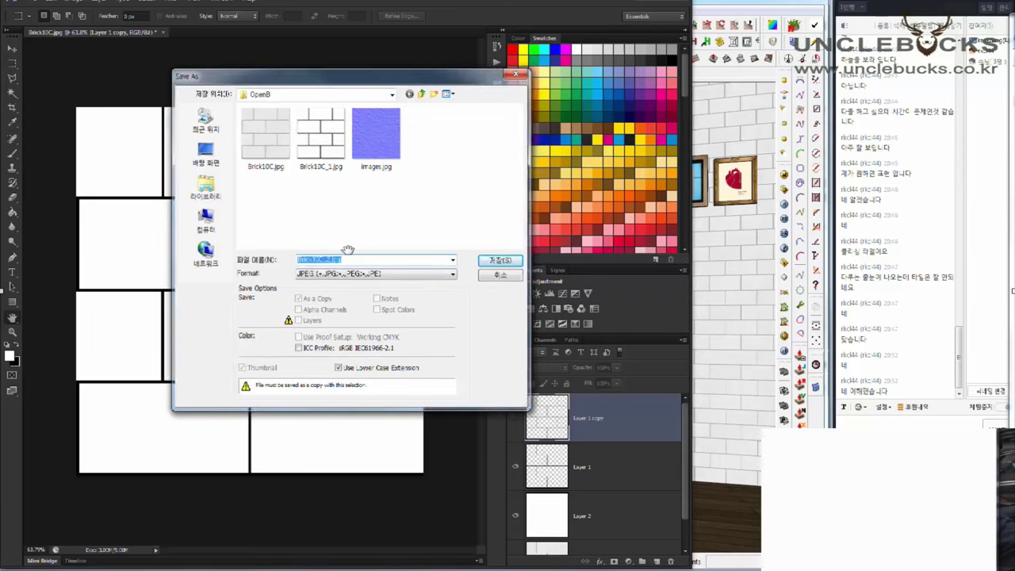
key(Return)
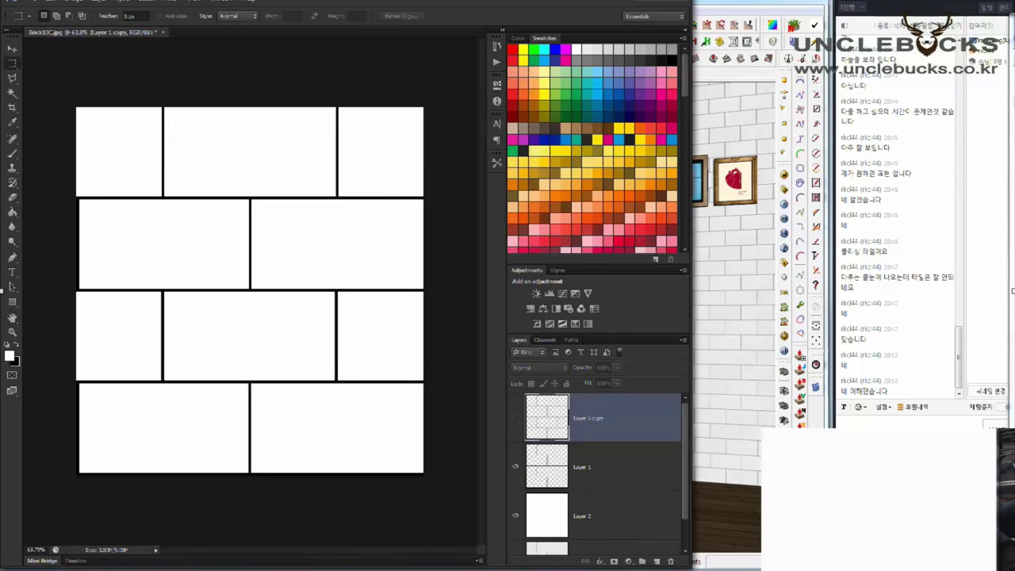
In the V-Ray material editor, add a Reflection layer to Material 14 from the Materials List
click(647, 3)
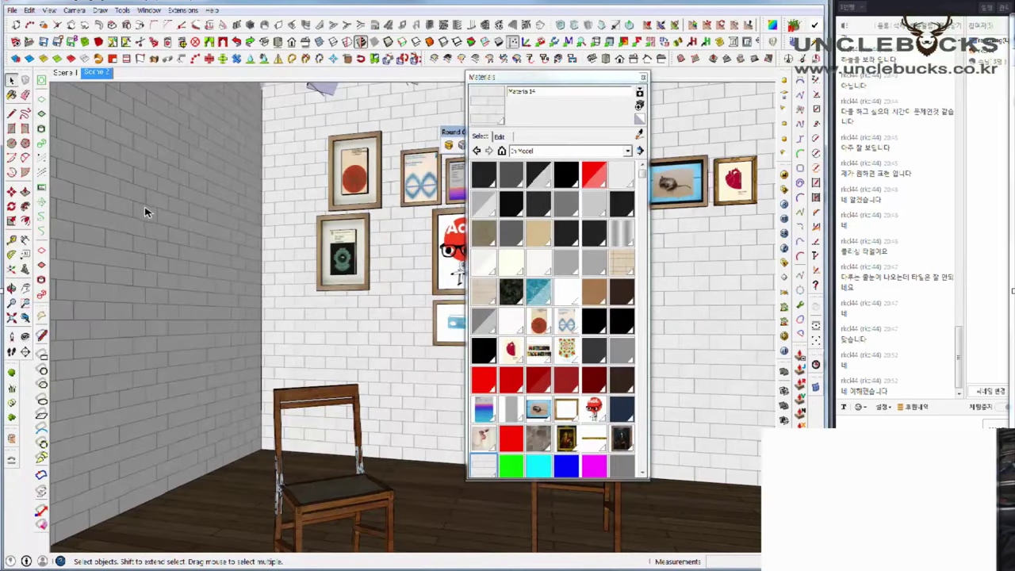
click(783, 173)
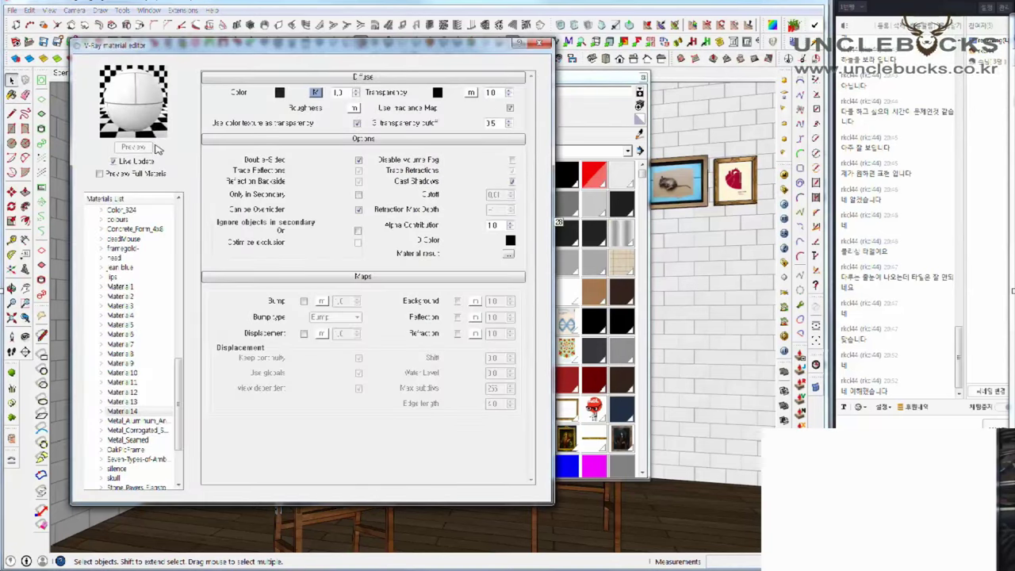
right_click(130, 412)
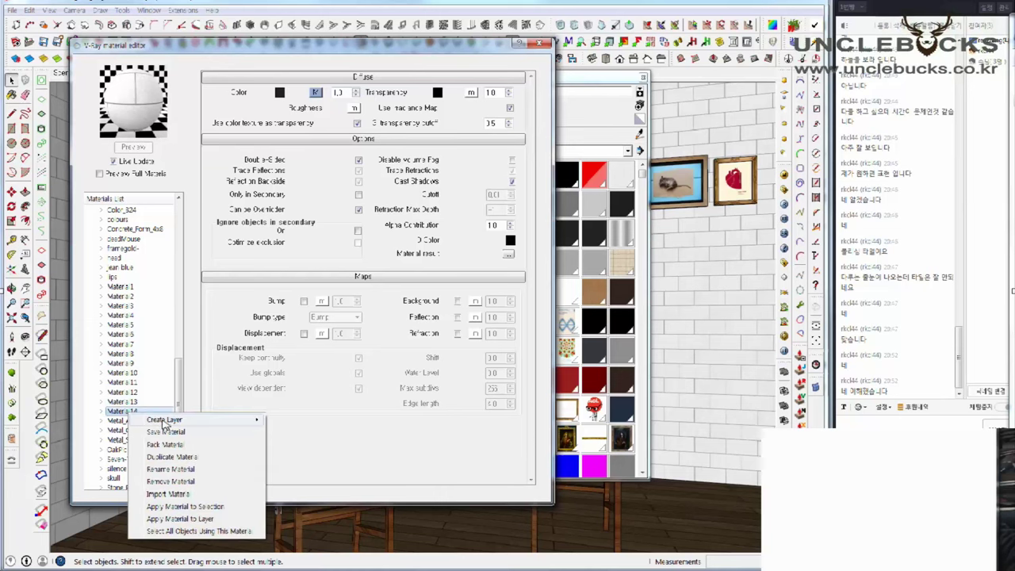
mouse_move(198, 419)
click(287, 434)
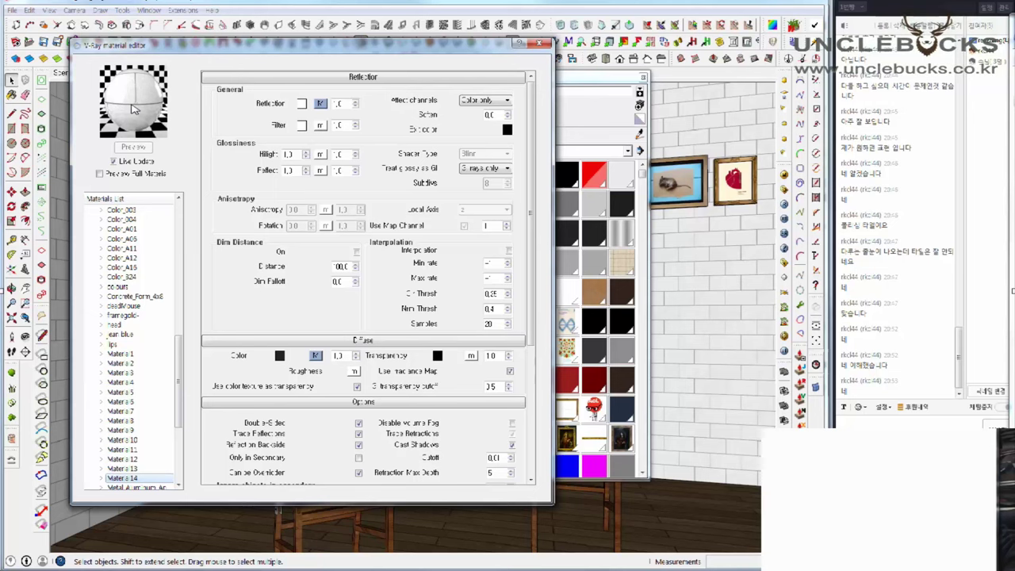
Load Brick10C_2.jpg as a TexBitmap map in Material 14's reflection slot
click(319, 126)
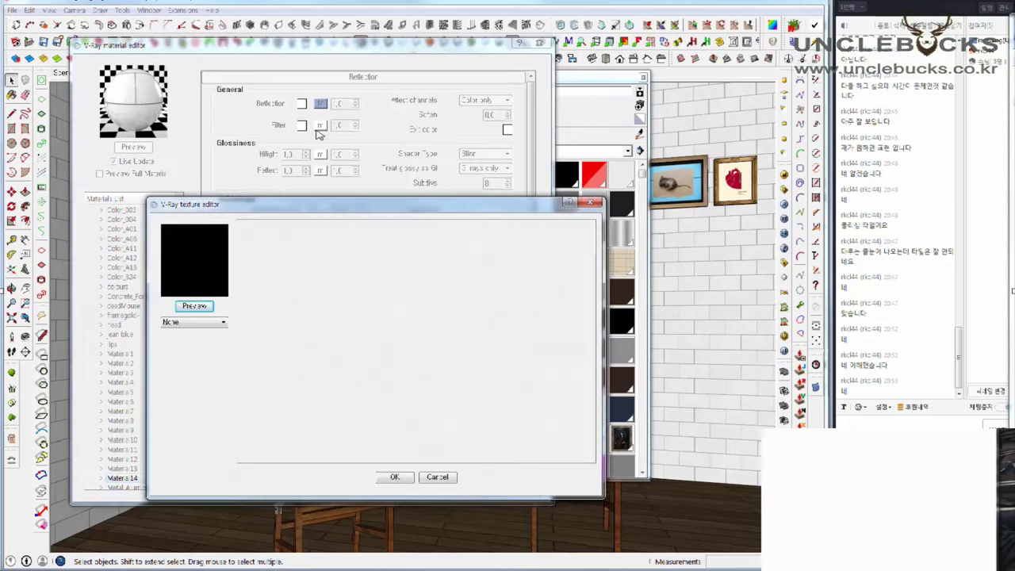
click(194, 324)
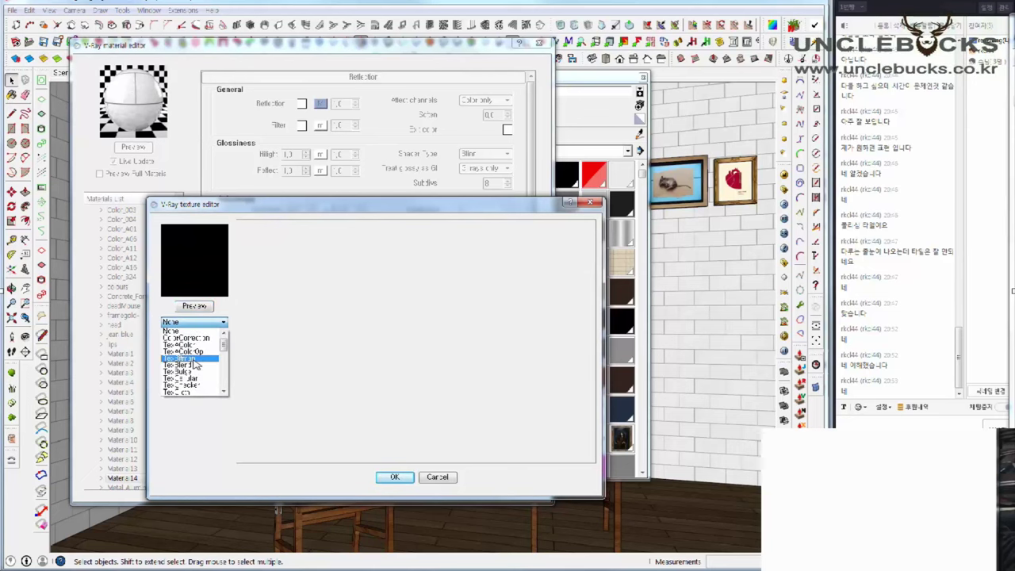
click(194, 358)
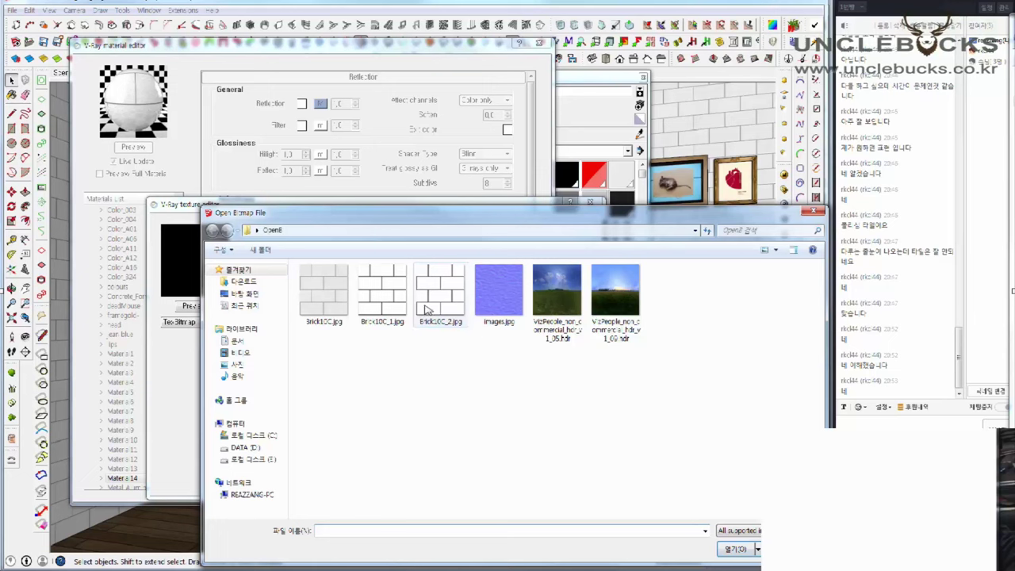
click(776, 250)
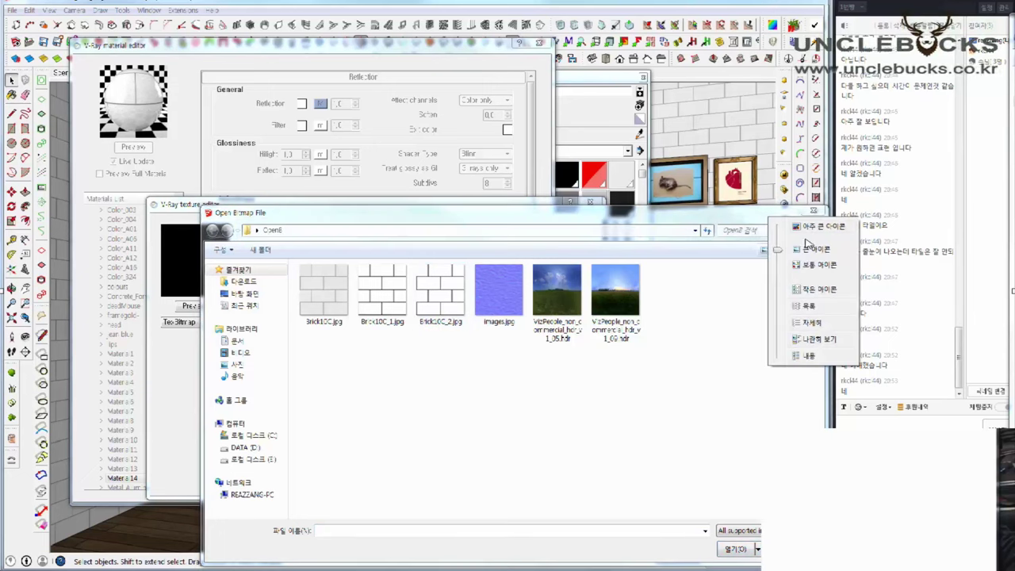
click(810, 247)
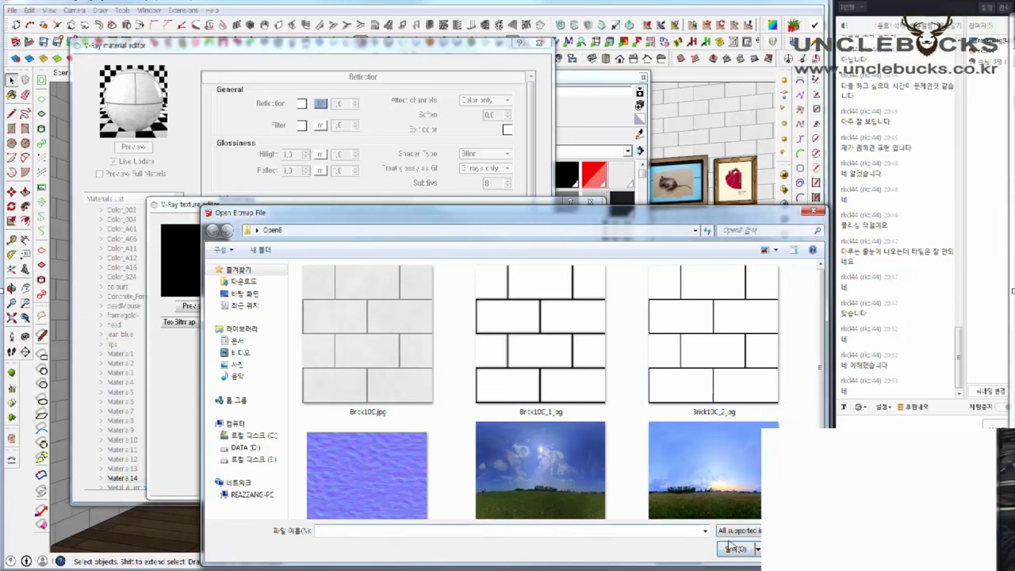
click(713, 379)
click(734, 549)
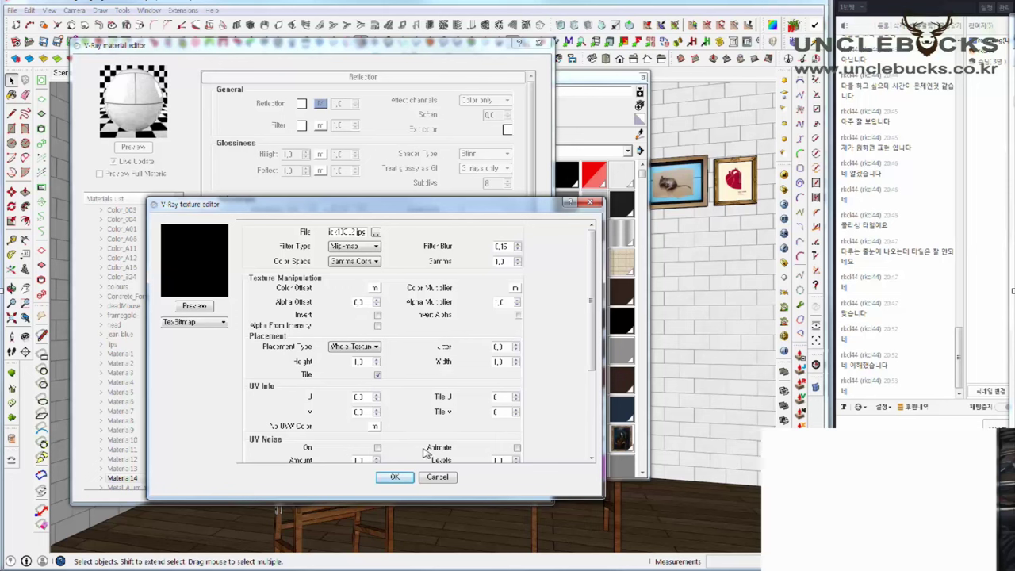
click(395, 477)
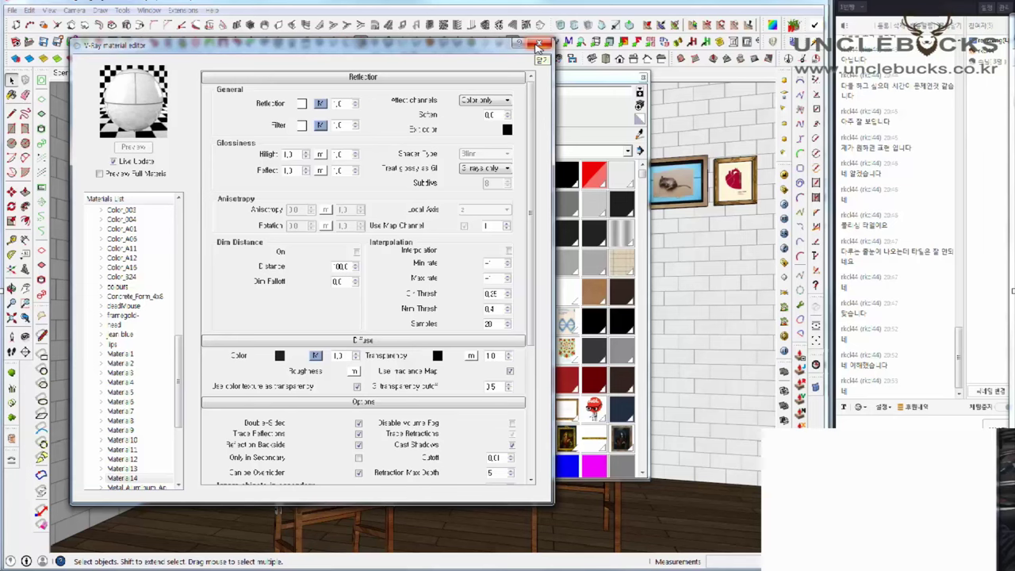
Close the material editor, orbit toward the pictures and chairs, and start a V-Ray render
click(538, 46)
mouse_move(294, 269)
middle_down()
mouse_move(374, 236)
mouse_move(316, 279)
mouse_move(324, 283)
middle_up()
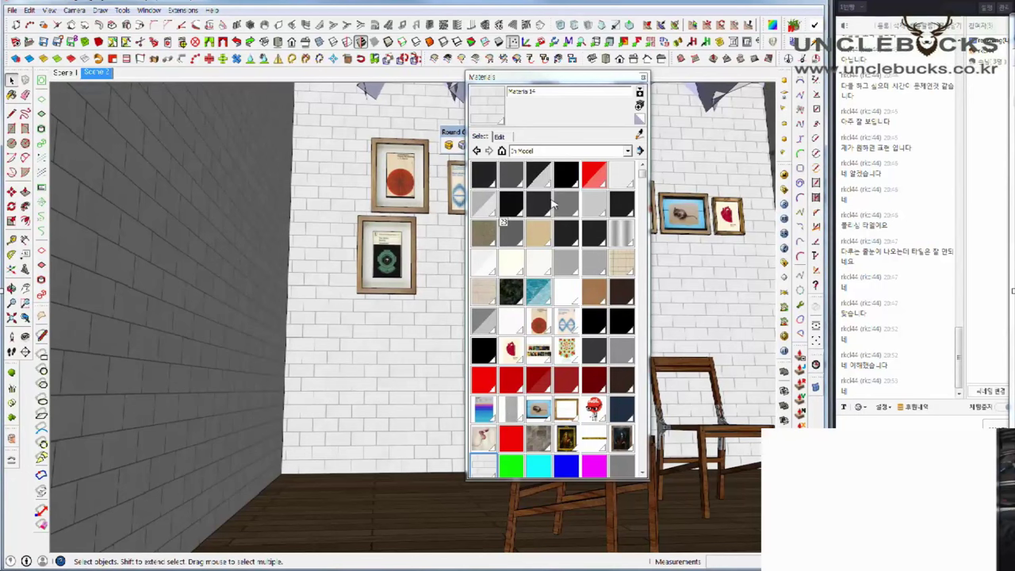
click(784, 203)
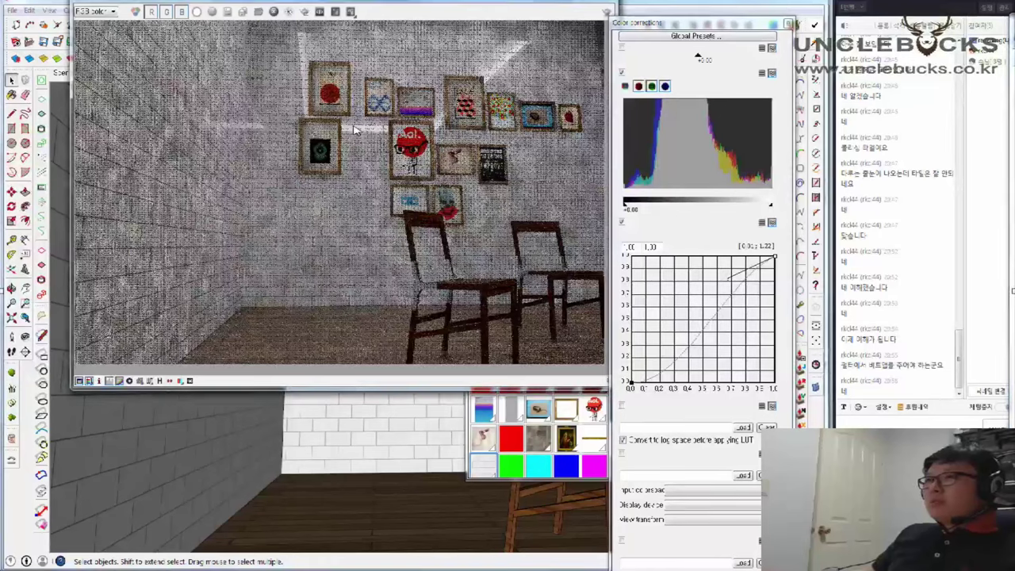
Zoom and pan around the frame buffer to inspect the brick walls and framed pictures
scroll(348, 134, up, 5)
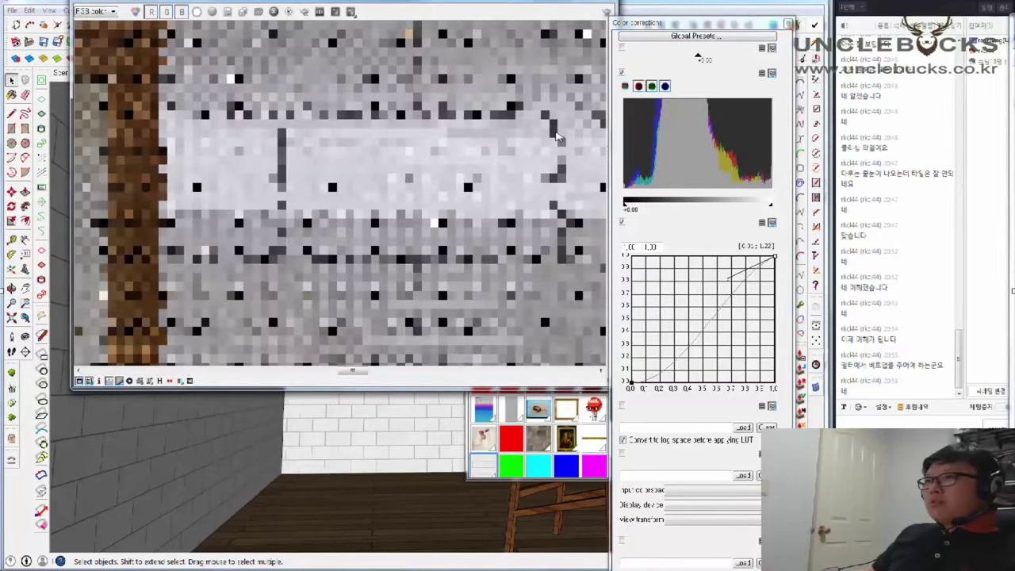
scroll(501, 209, down, 3)
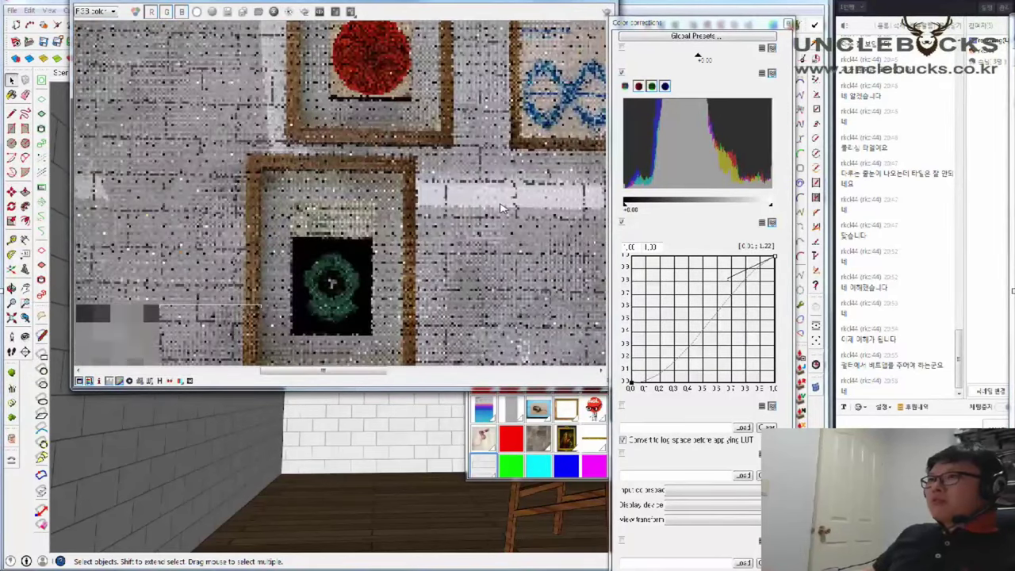
scroll(500, 211, down, 2)
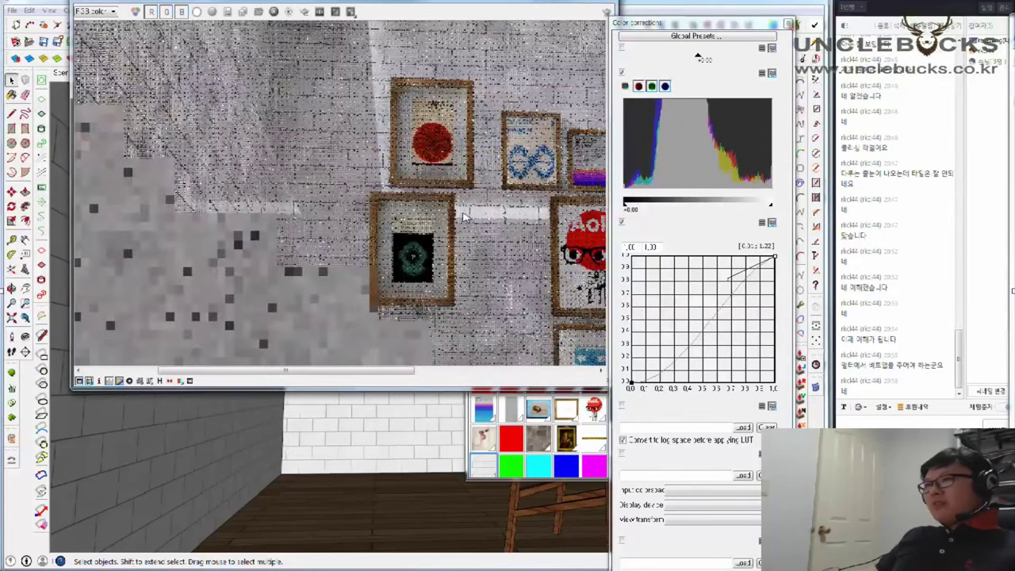
scroll(467, 216, up, 2)
scroll(489, 217, down, 2)
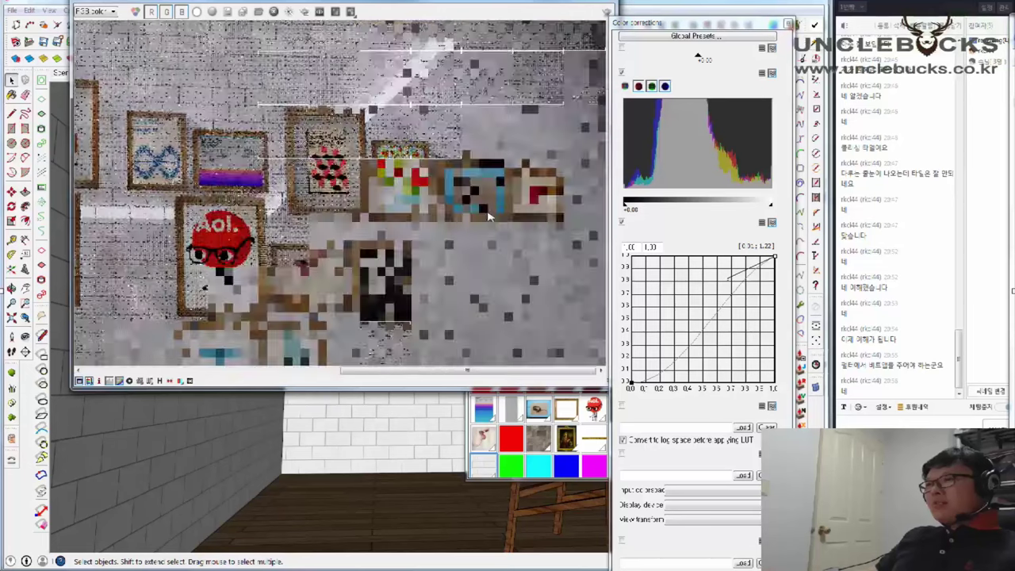
middle_drag(489, 217, 370, 157)
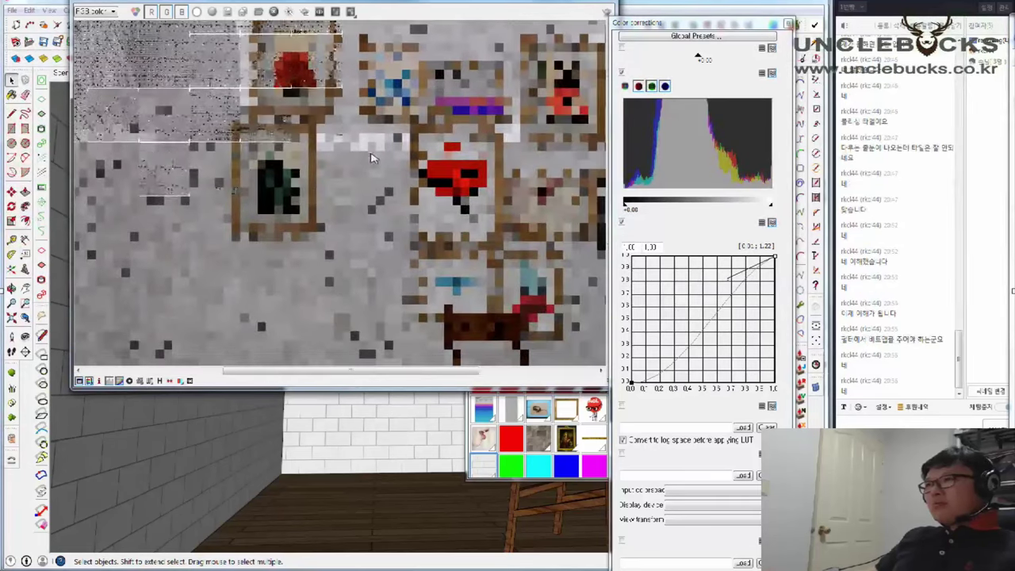
scroll(370, 158, down, 2)
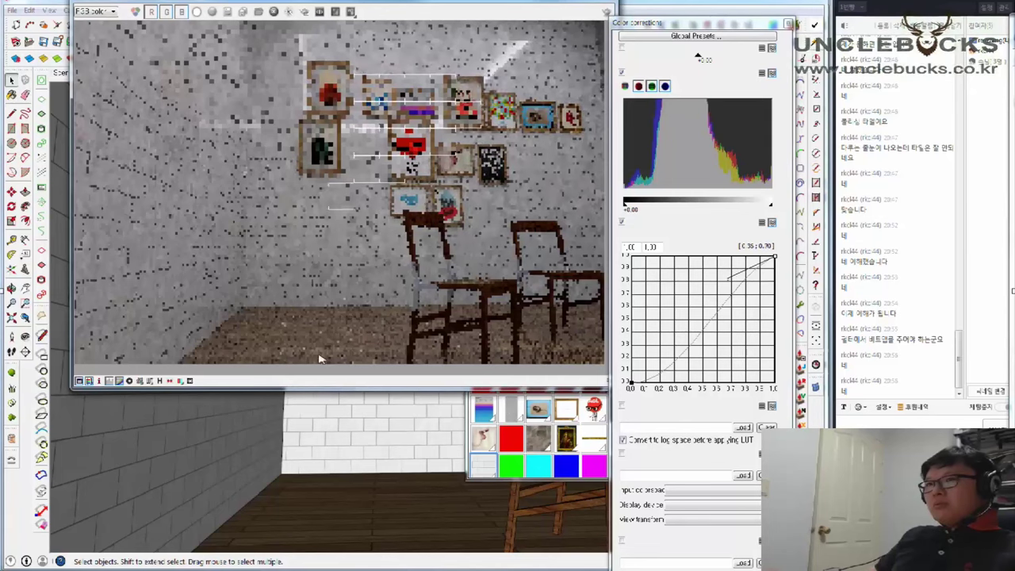
Brighten the render with the colour curve, zoom in to inspect brick and frames, then close the frame buffer
mouse_move(730, 279)
mouse_down()
mouse_move(708, 256)
mouse_move(676, 381)
mouse_move(693, 358)
mouse_move(683, 347)
mouse_up()
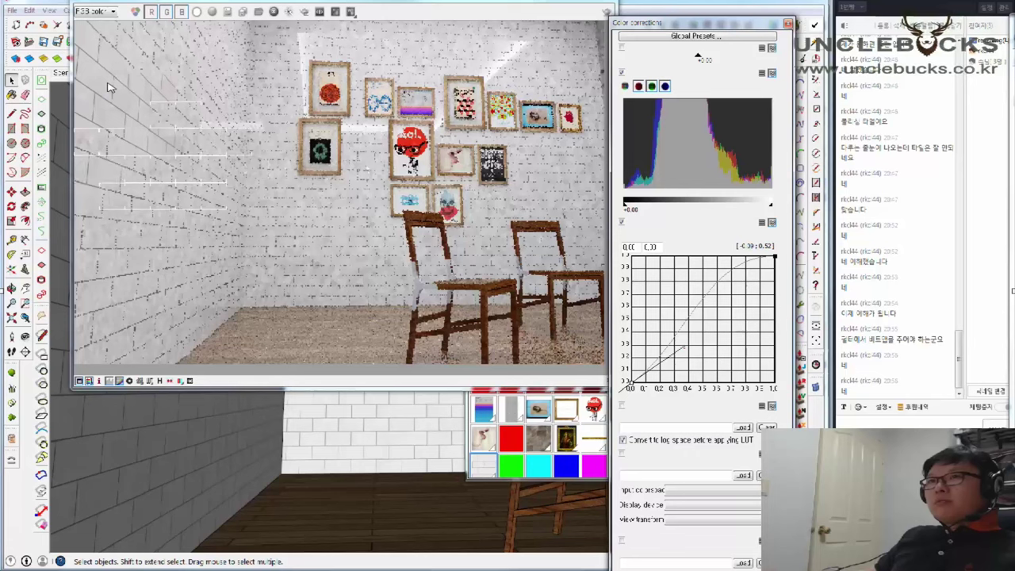
scroll(110, 87, up, 2)
scroll(131, 93, up, 2)
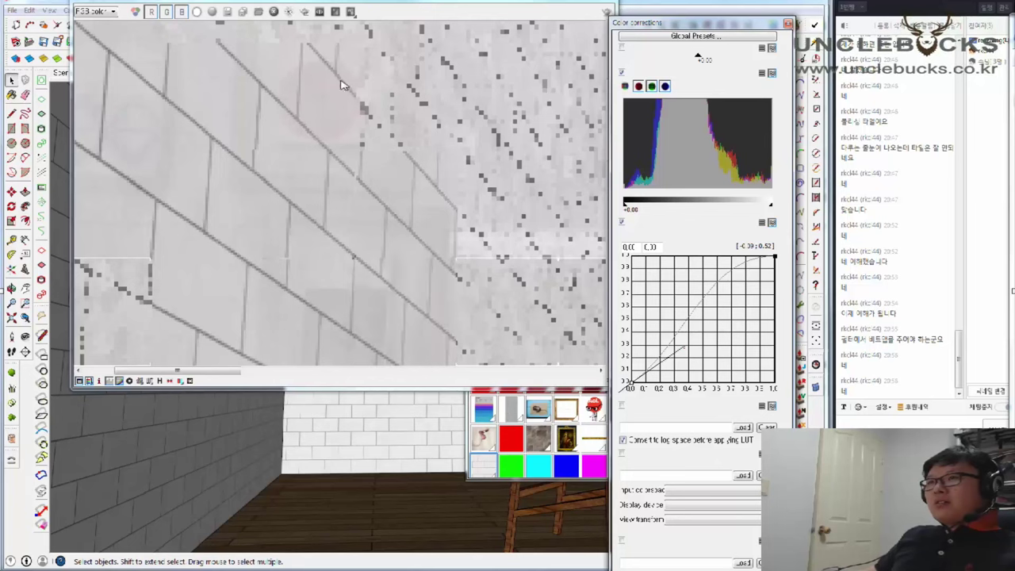
scroll(333, 111, down, 2)
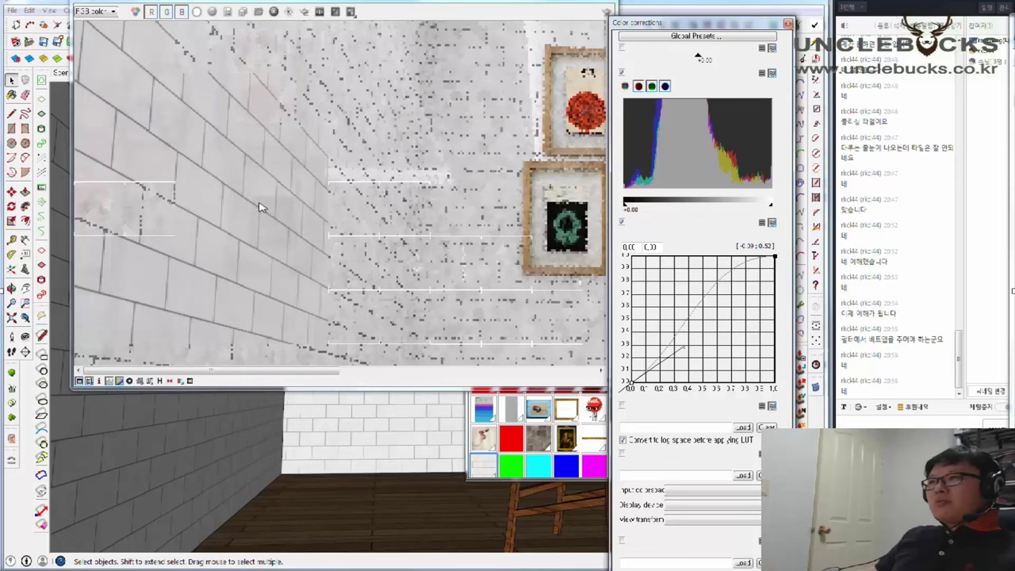
scroll(260, 207, down, 3)
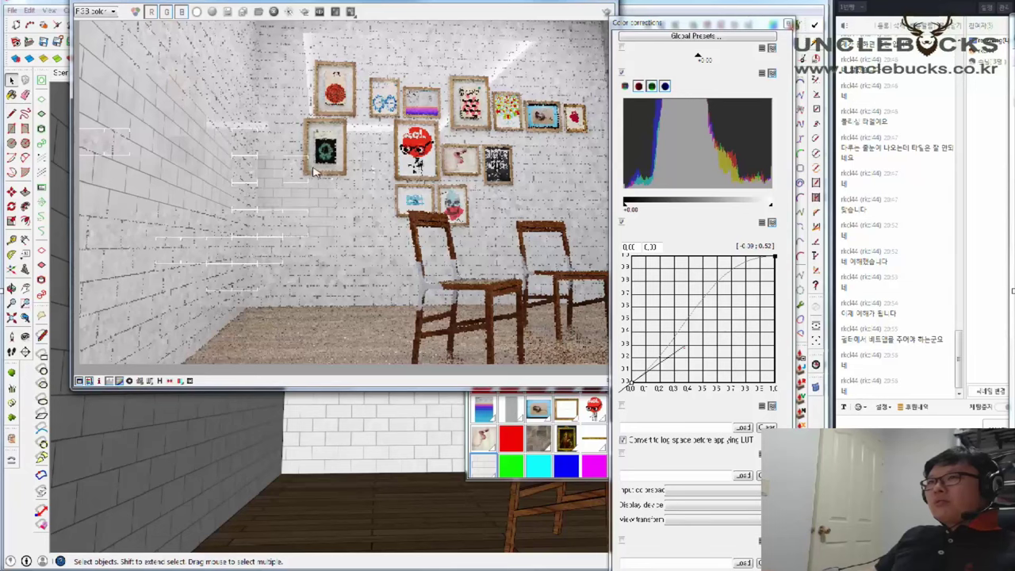
scroll(272, 174, up, 1)
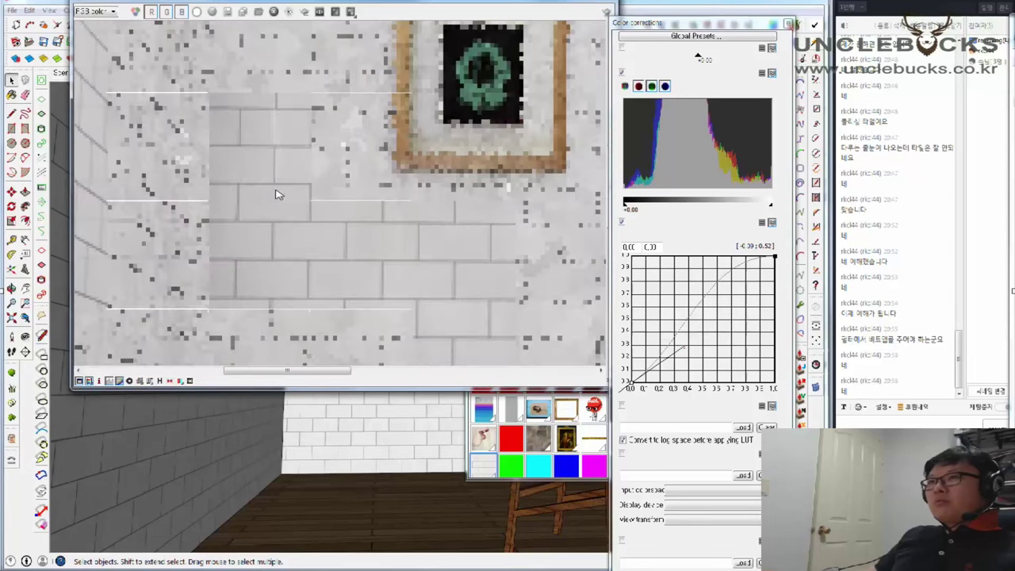
scroll(278, 194, up, 1)
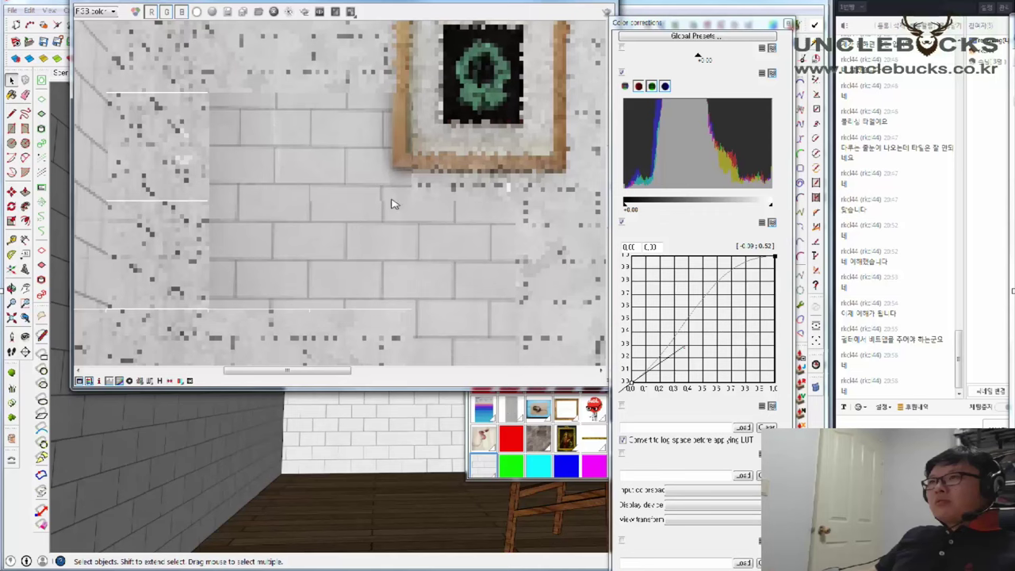
scroll(389, 204, down, 2)
scroll(301, 246, down, 3)
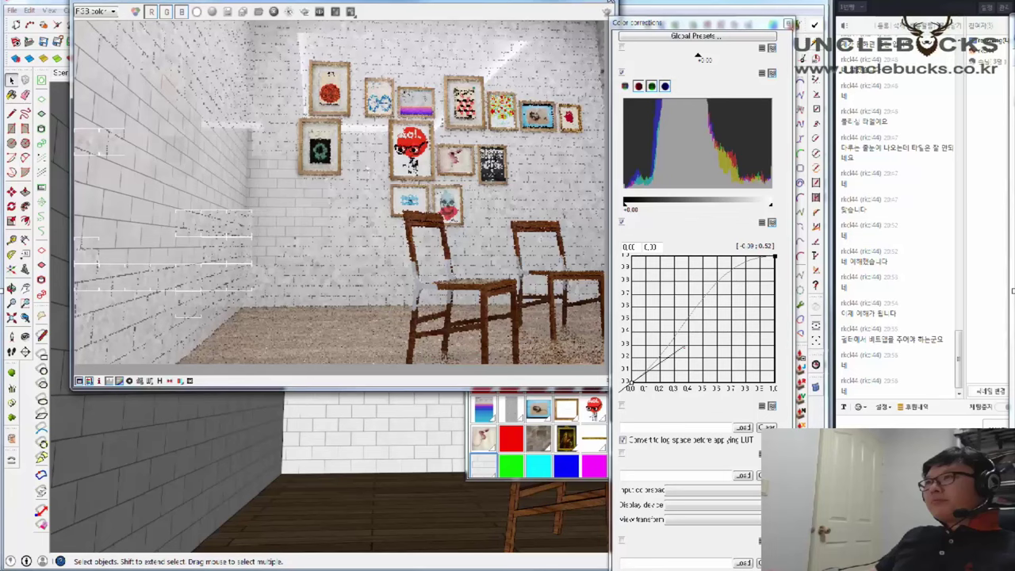
click(603, 10)
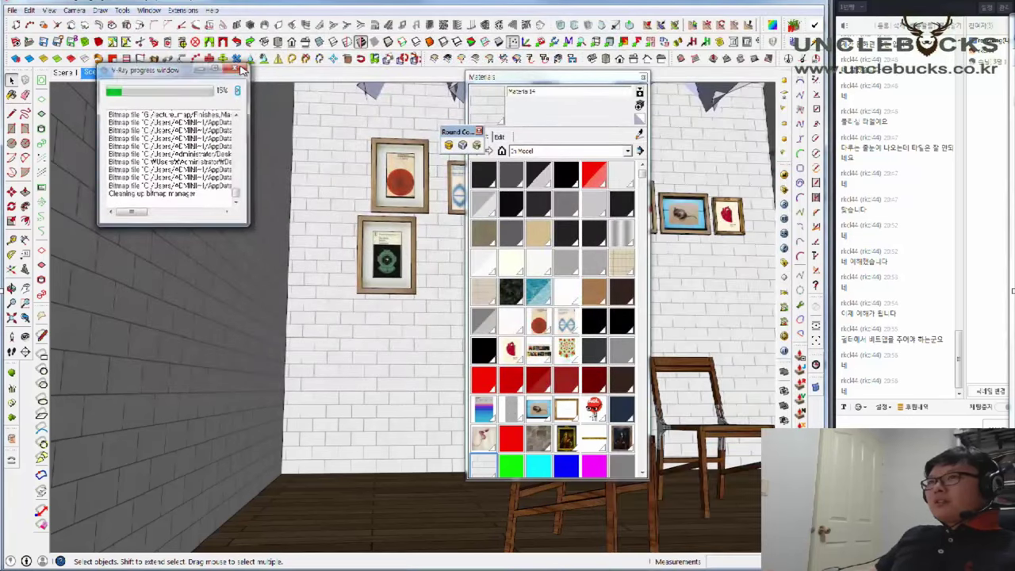
Enable Bump on Material 14 using Brick10C_1.jpg as a TexBitmap, then close the editor
click(784, 175)
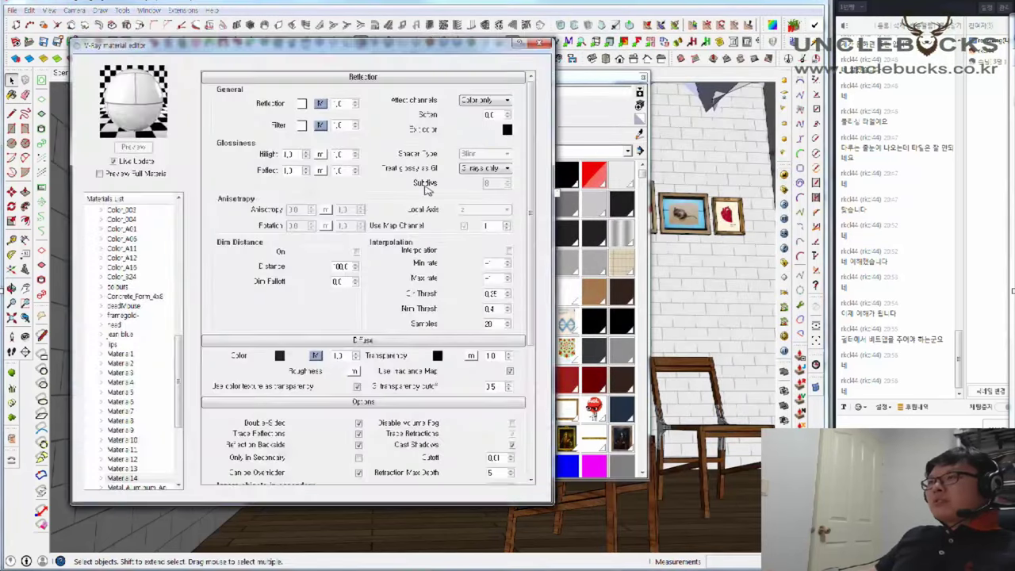
scroll(249, 287, down, 5)
scroll(248, 287, down, 1)
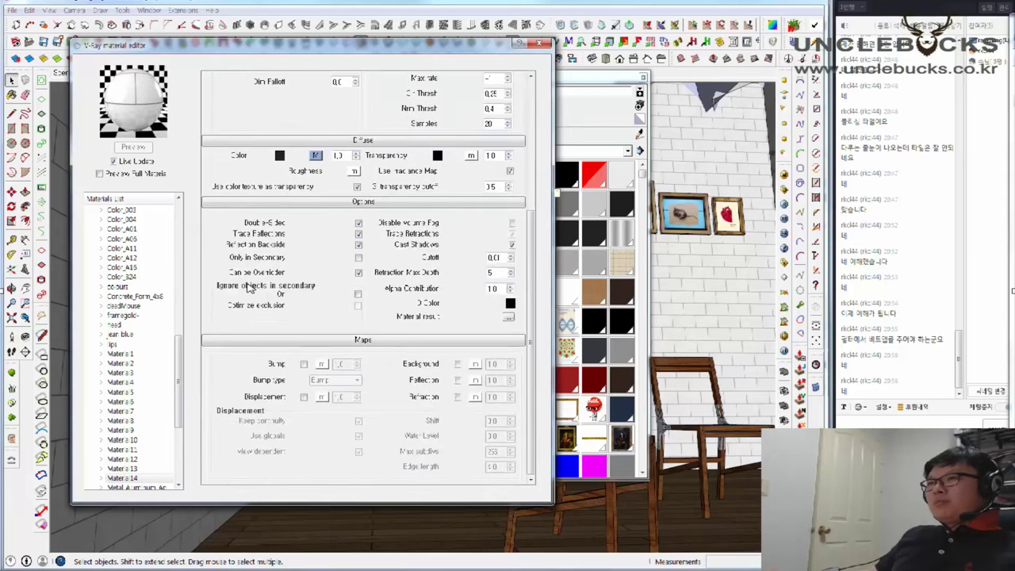
click(304, 364)
click(321, 364)
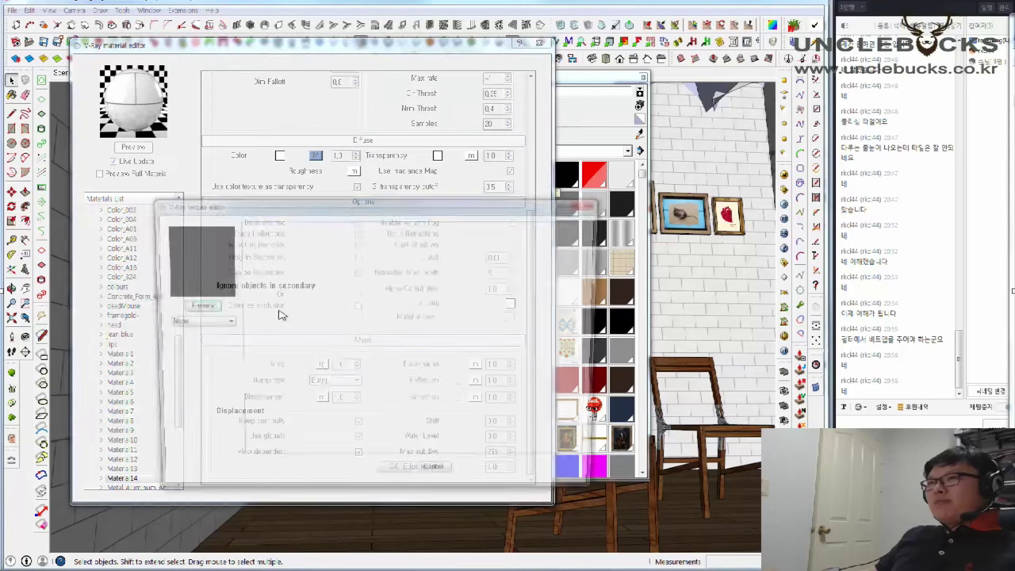
click(190, 324)
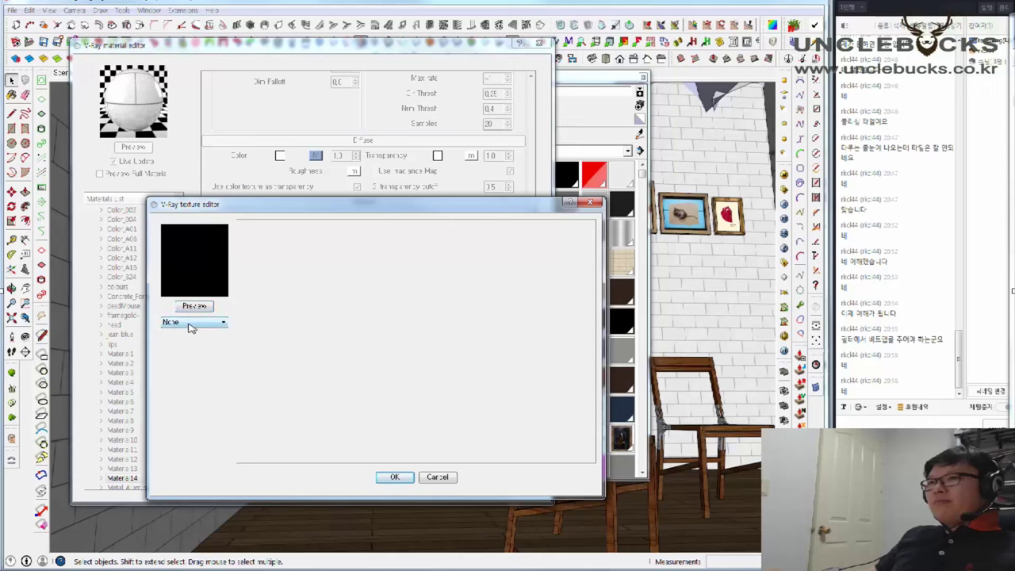
click(190, 359)
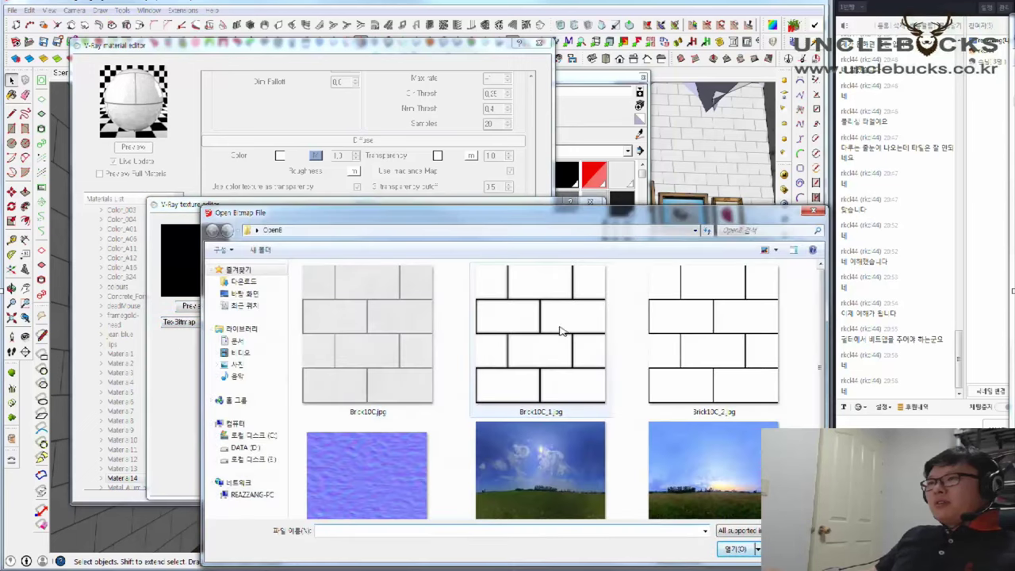
click(527, 313)
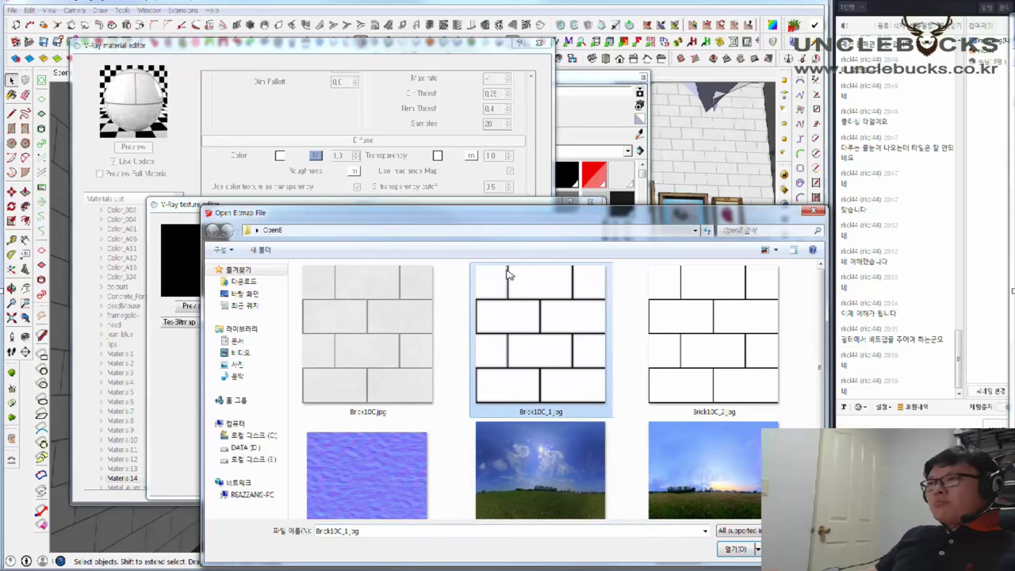
click(736, 550)
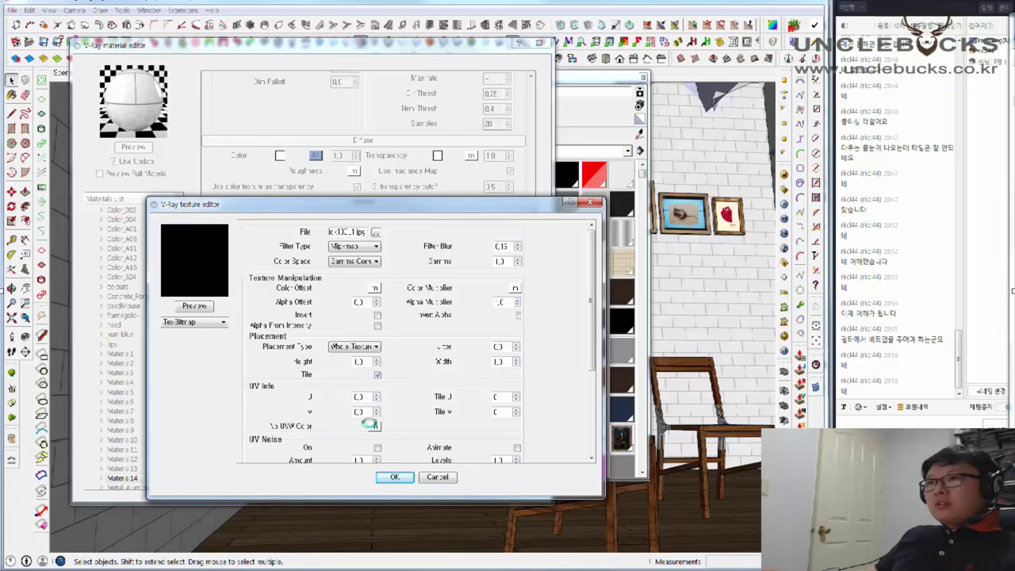
click(393, 476)
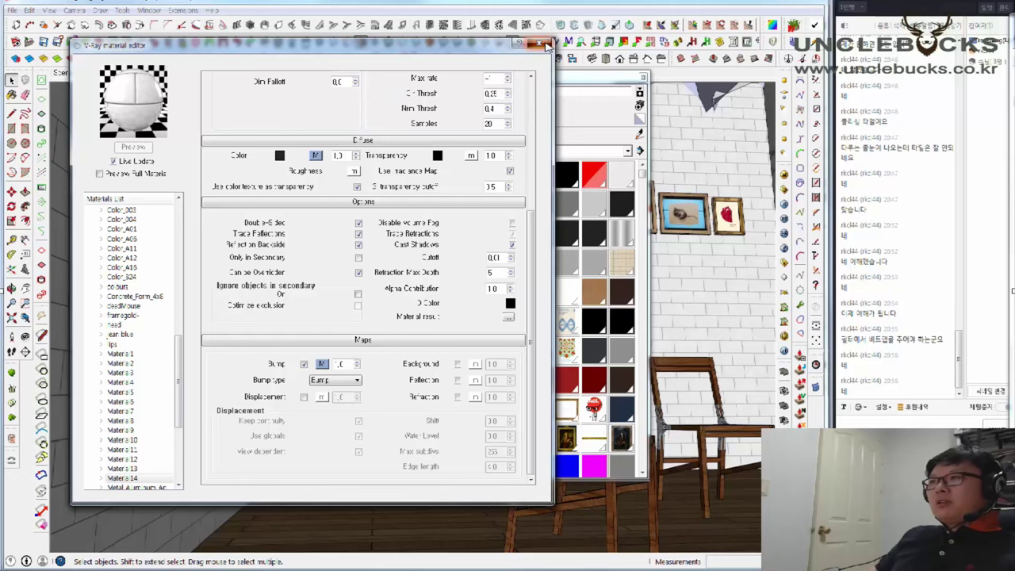
click(544, 43)
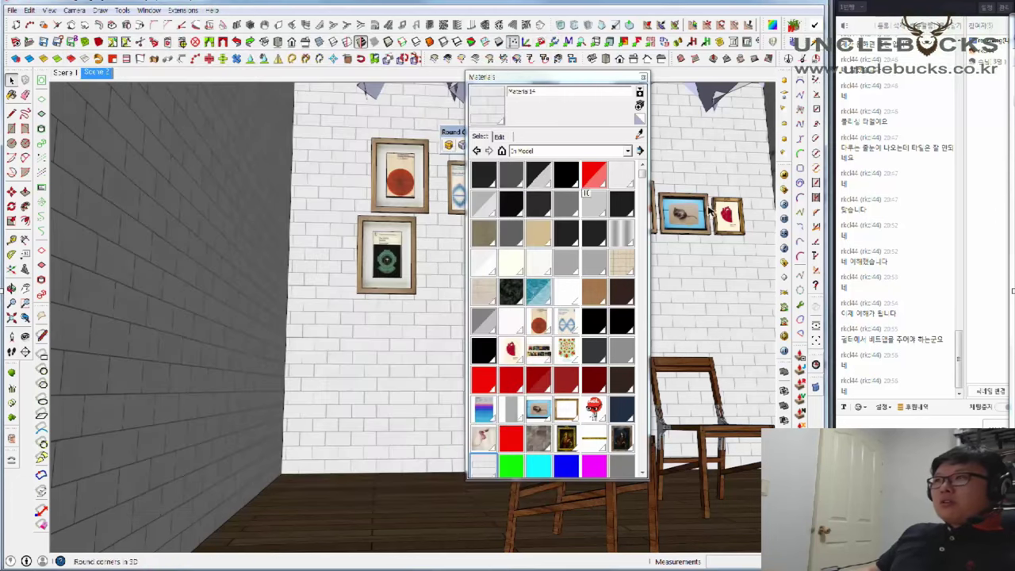
Start a fresh V-Ray render of the gallery scene
click(786, 207)
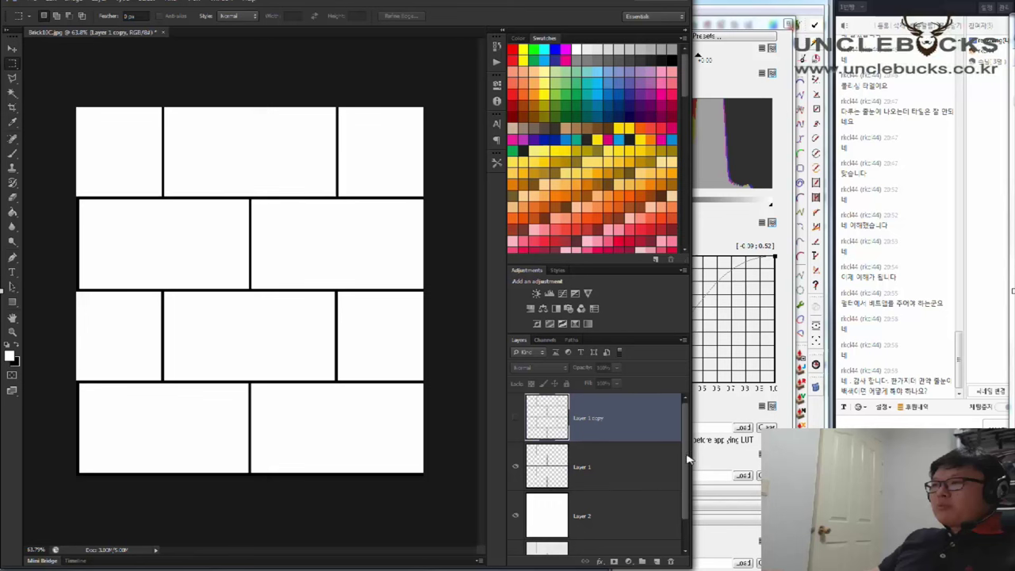
Hide Layer 1 and Layer 2 so only the textured Background layer is visible
drag(689, 460, 685, 516)
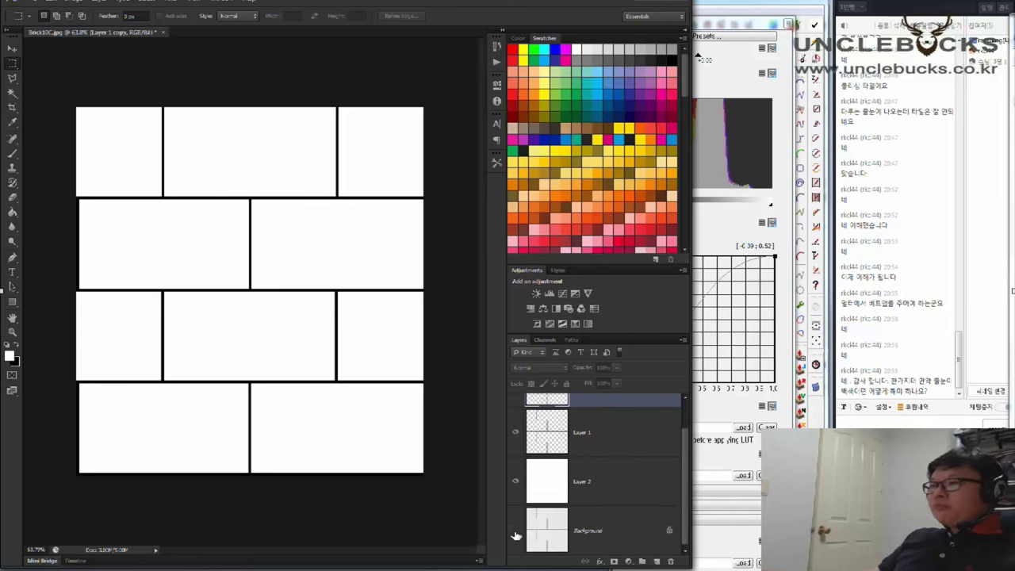
click(553, 535)
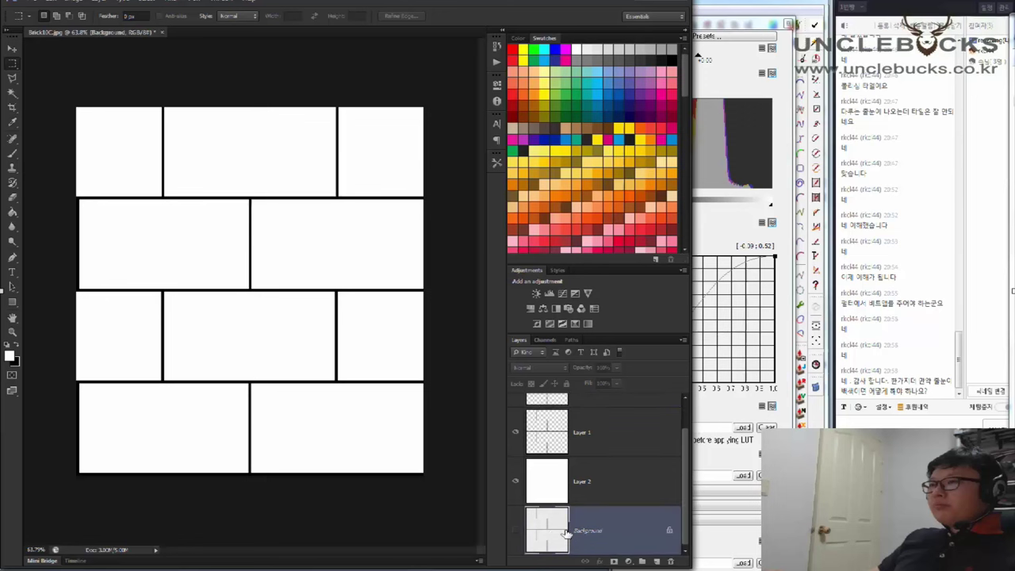
click(517, 434)
scroll(517, 435, up, 1)
click(516, 518)
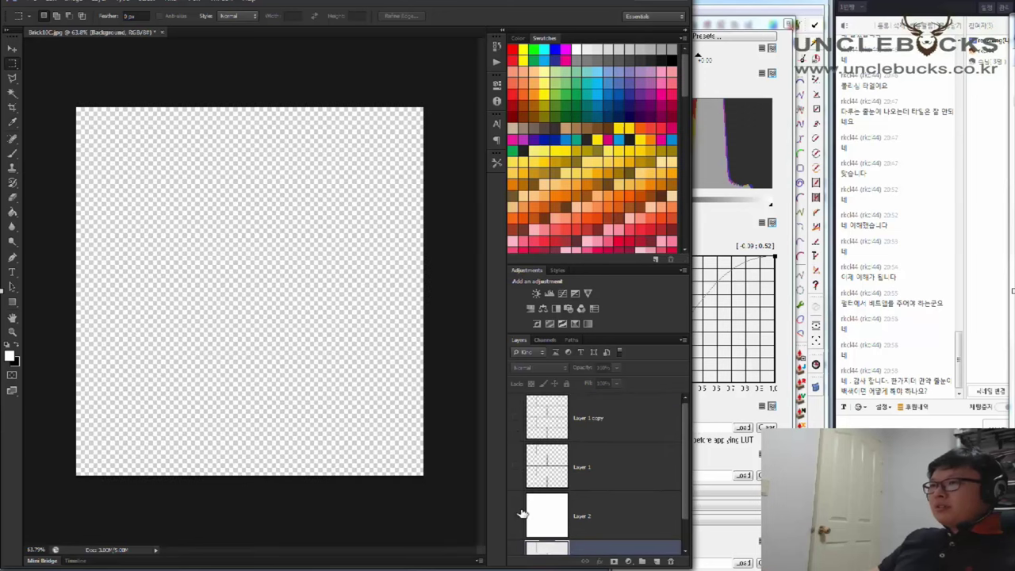
scroll(547, 543, down, 1)
click(516, 532)
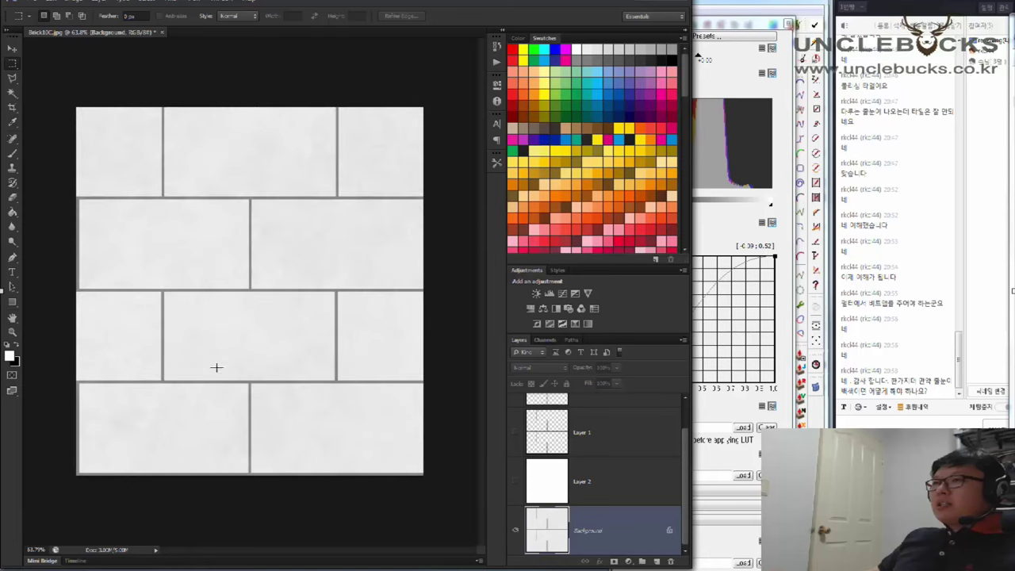
Select all the grey grout lines on the Background with the Magic Wand
click(12, 93)
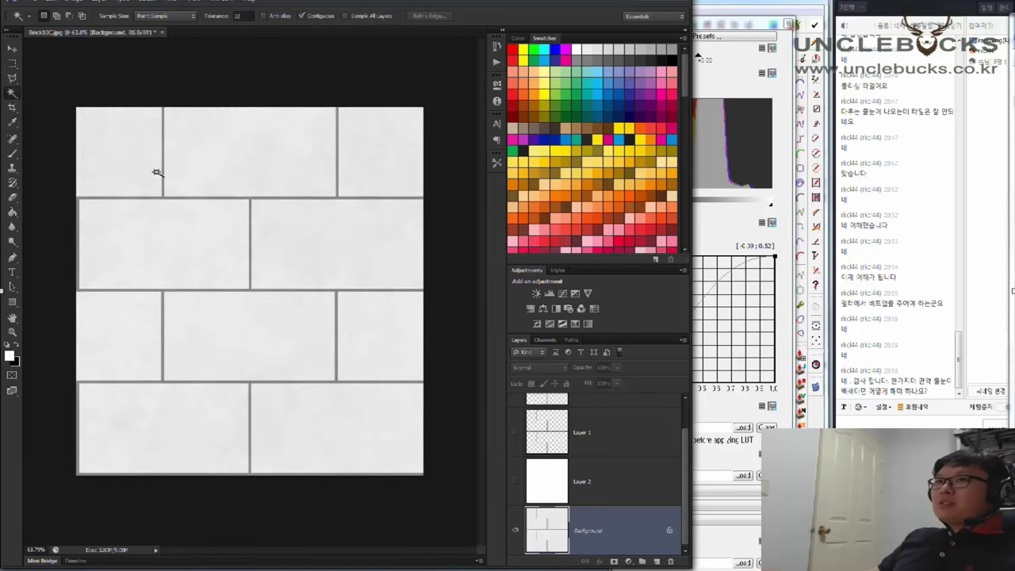
alt+scroll(158, 182, up, 2)
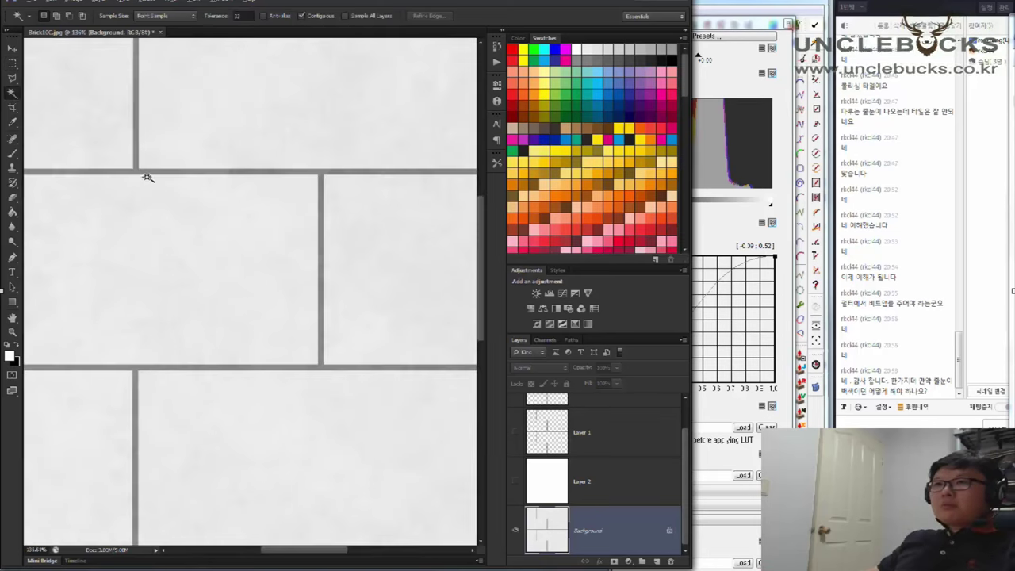
alt+scroll(146, 176, up, 1)
alt+scroll(140, 173, up, 2)
click(141, 173)
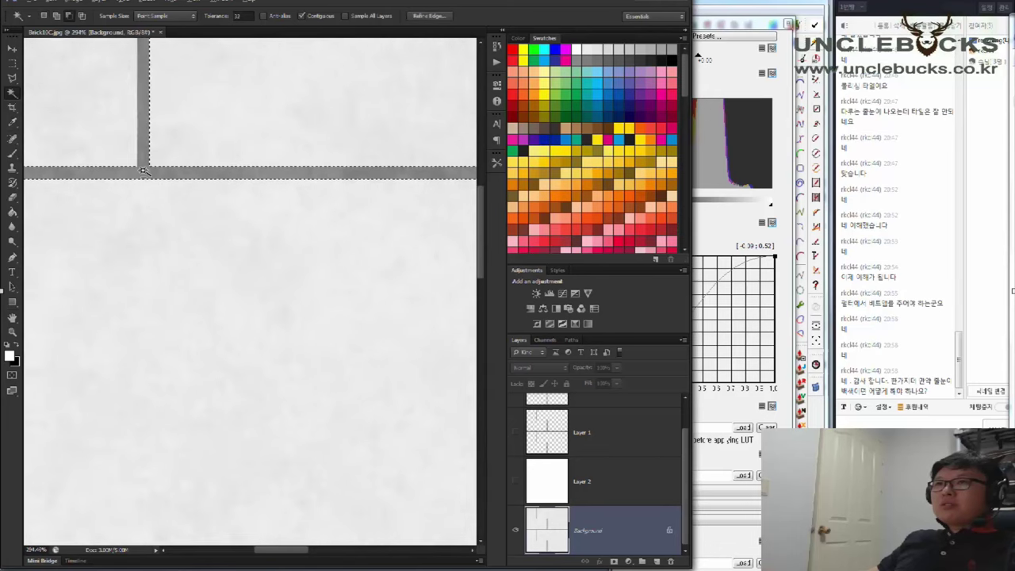
alt+scroll(143, 173, down, 4)
alt+scroll(145, 172, up, 1)
alt+scroll(145, 172, up, 3)
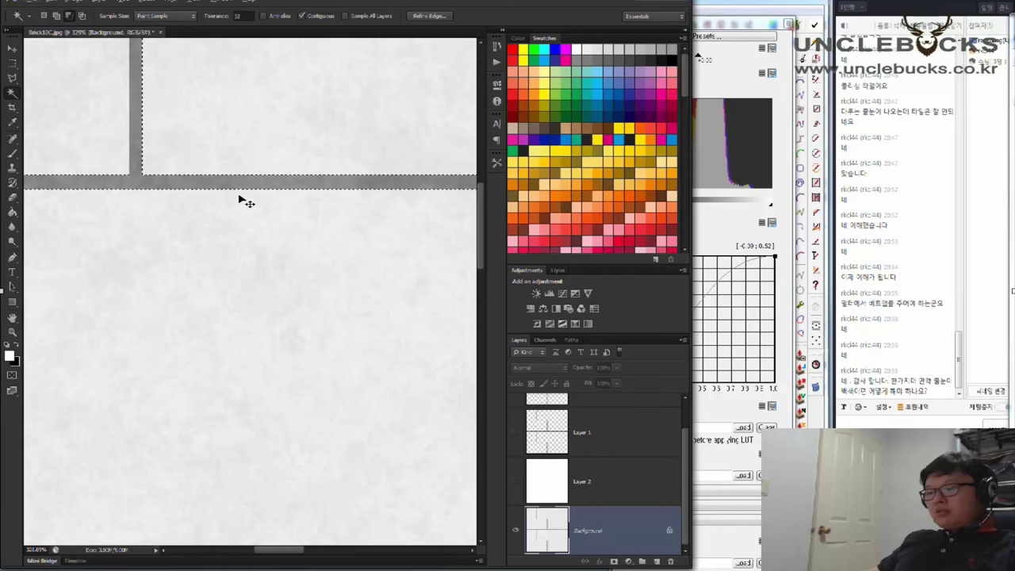
Copy the grout lines to a new layer and set their Lightness to +100 to turn them white
key(ctrl+j)
key(ctrl+u)
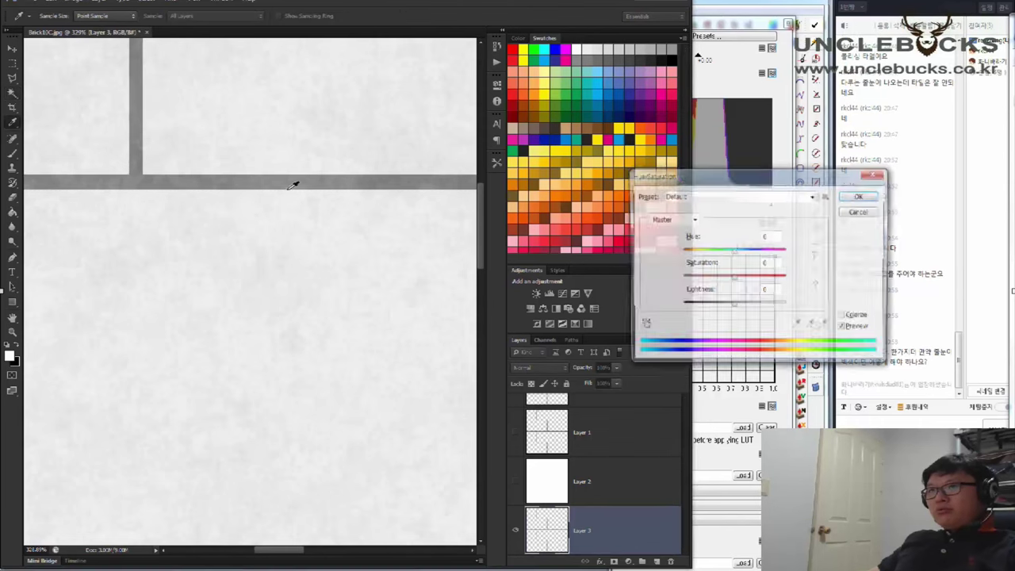
drag(735, 306, 820, 304)
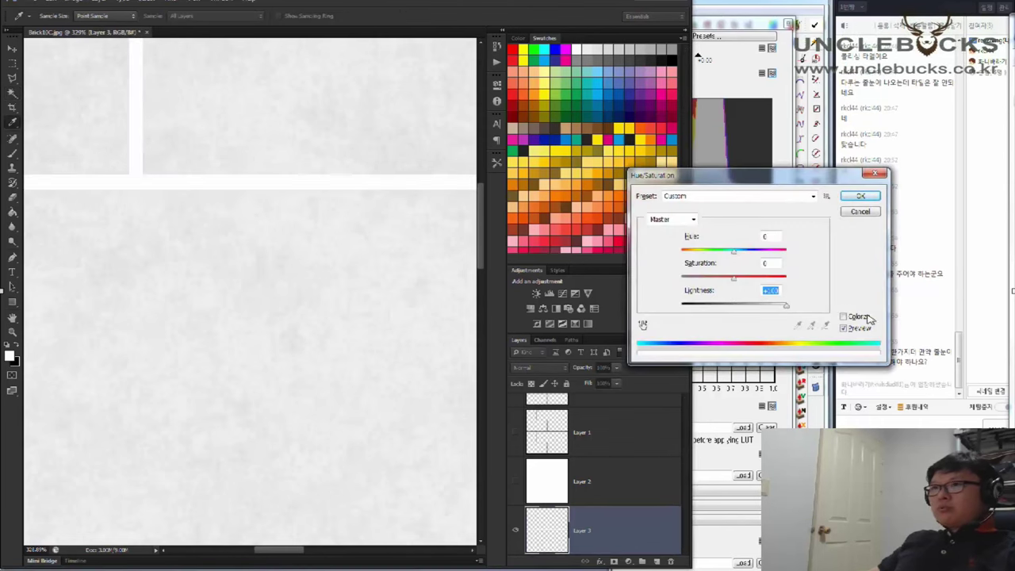
click(857, 198)
Zoom out to view the whole brick tile
key(z)
alt+click(359, 203)
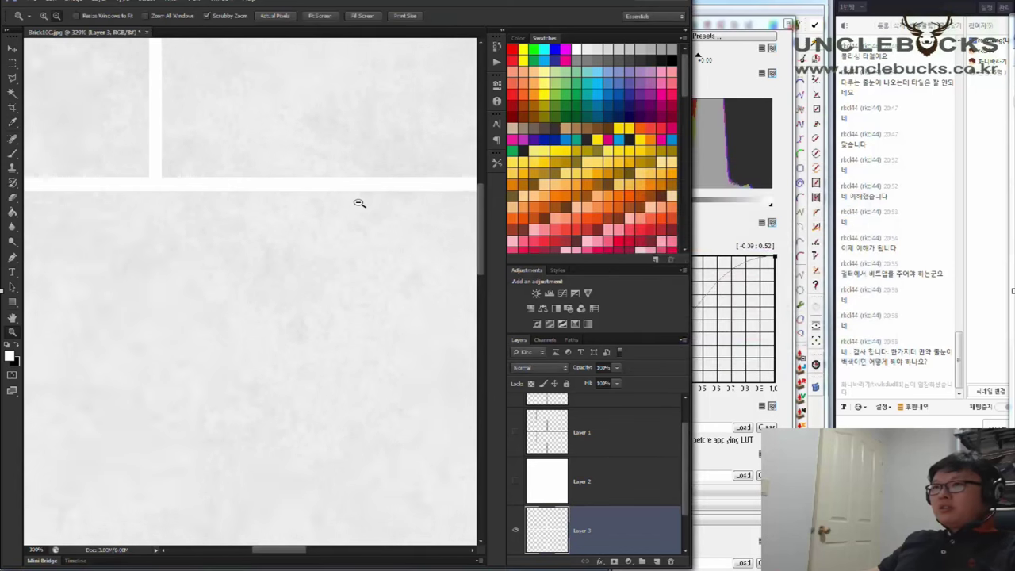
alt+click(231, 249)
click(265, 263)
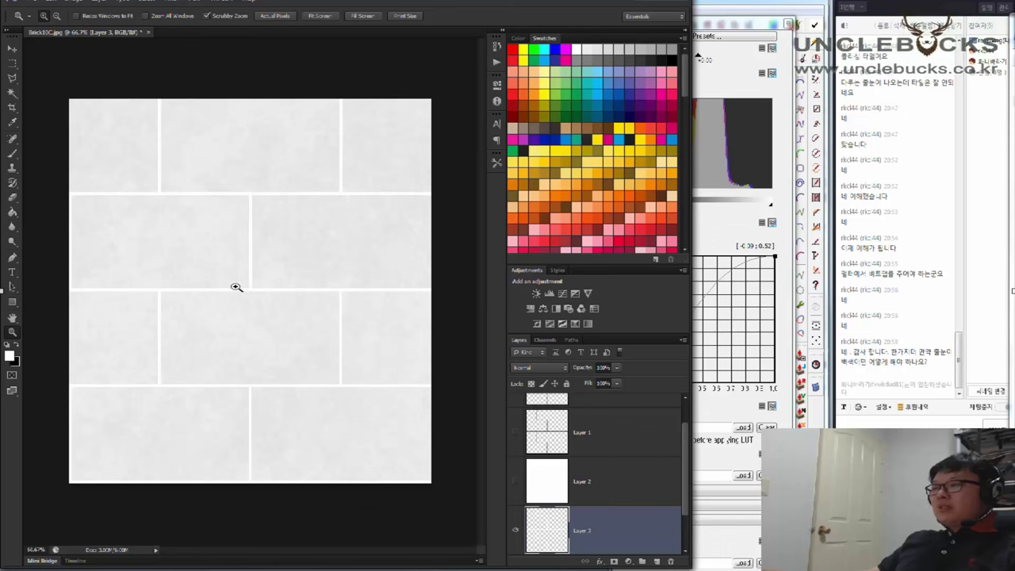
key(ctrl+shift+s)
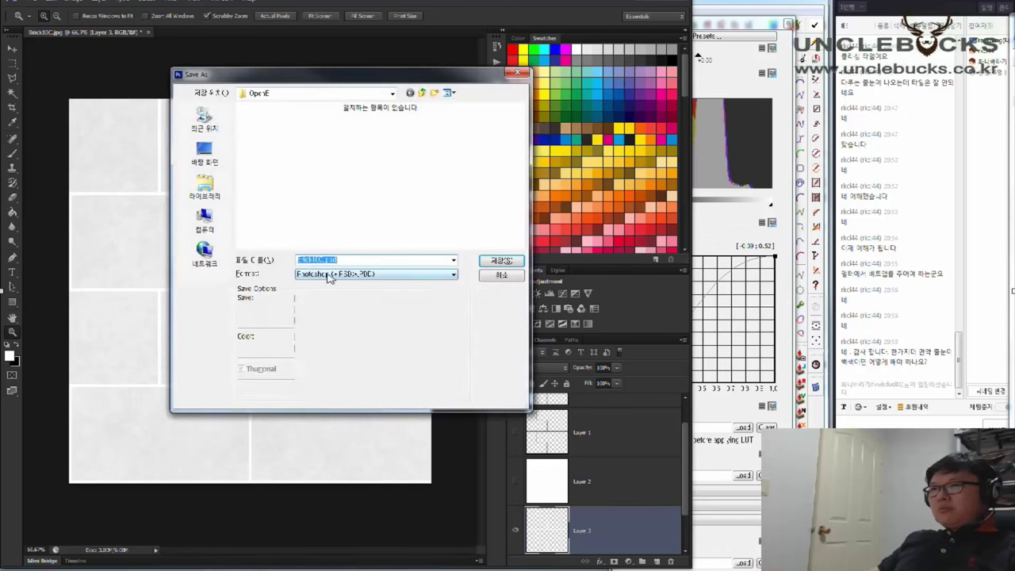
Save the texture as JPEG named Brick10C_5.jpg, declining to overwrite the existing file
click(329, 273)
click(333, 345)
double_click(328, 259)
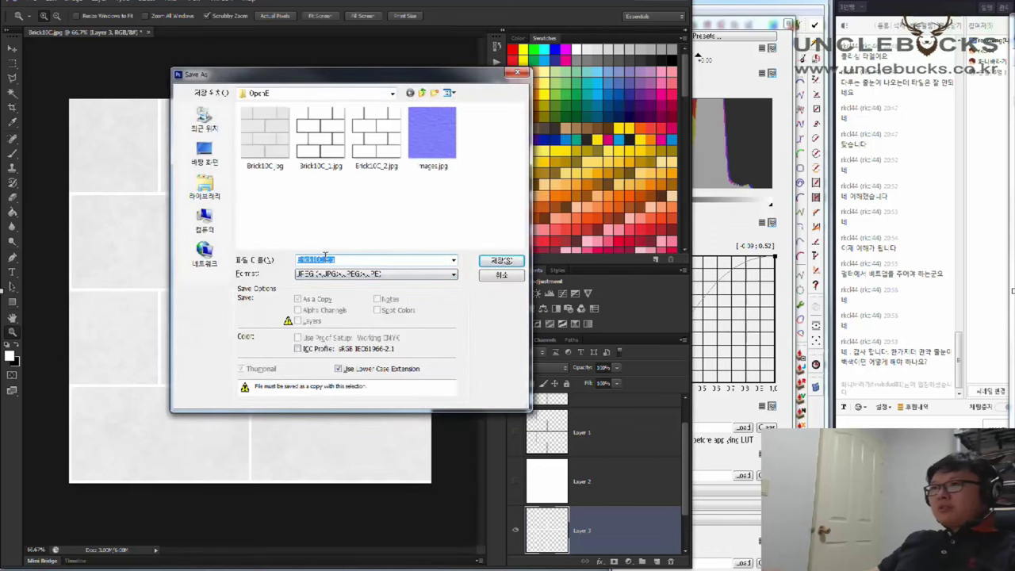
click(327, 259)
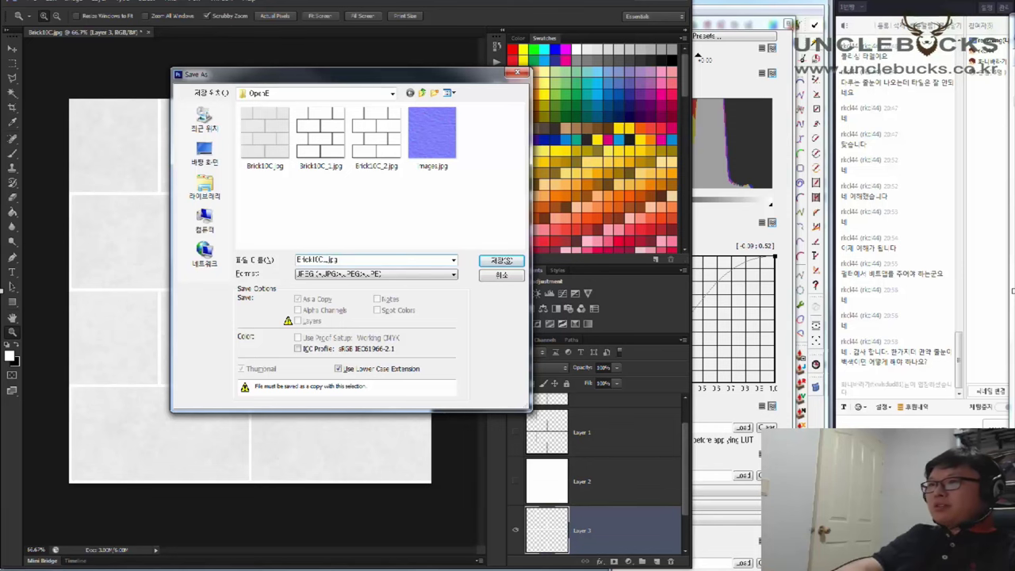
text(_3)
key(BackSpace)
key(Return)
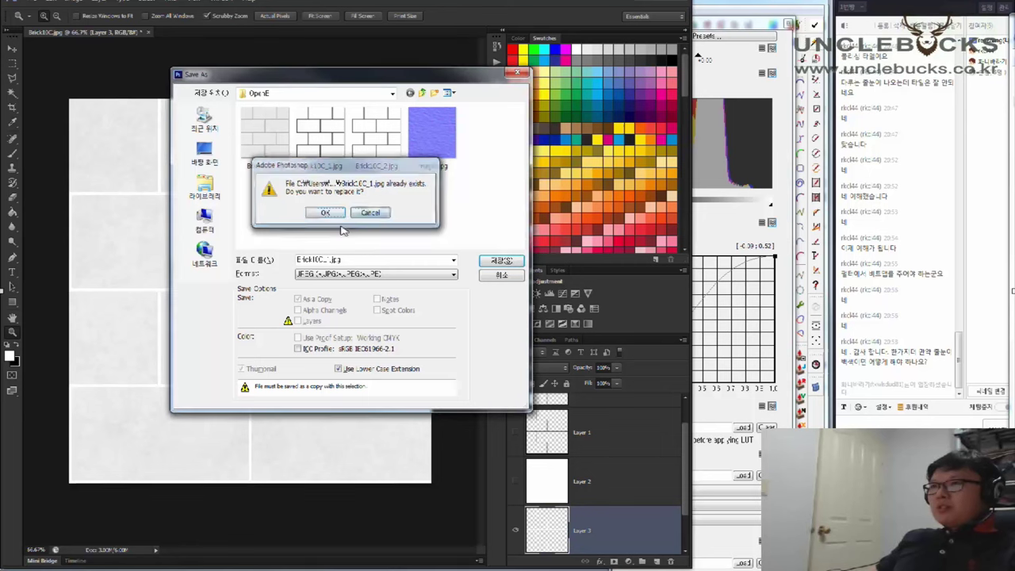
click(341, 214)
click(330, 260)
text(5)
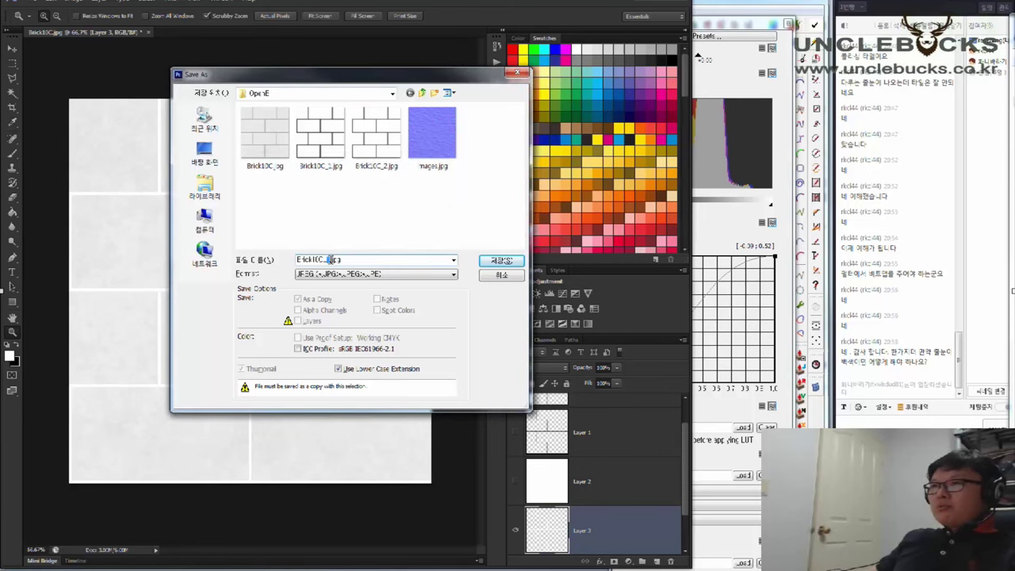
click(496, 262)
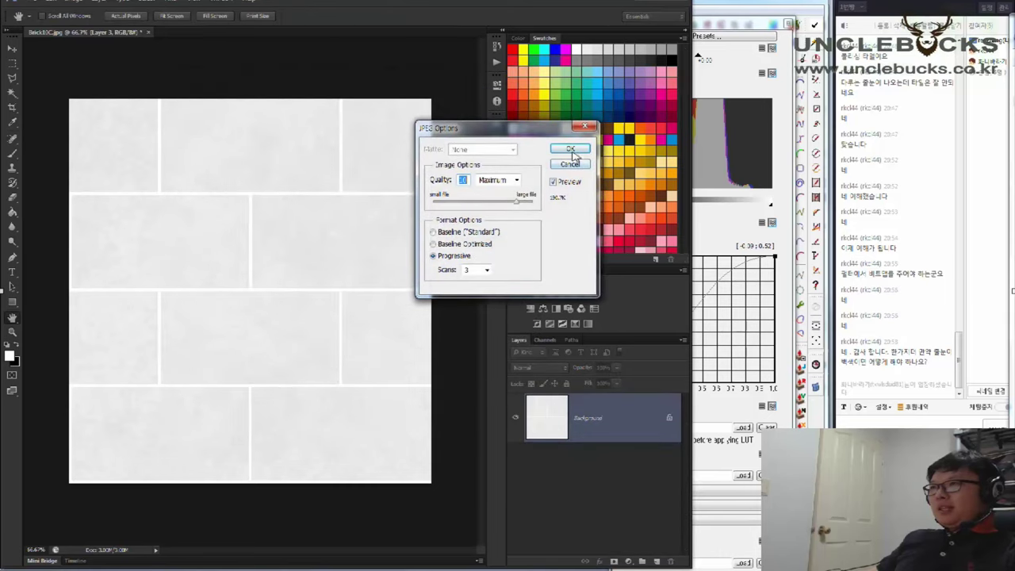
click(571, 150)
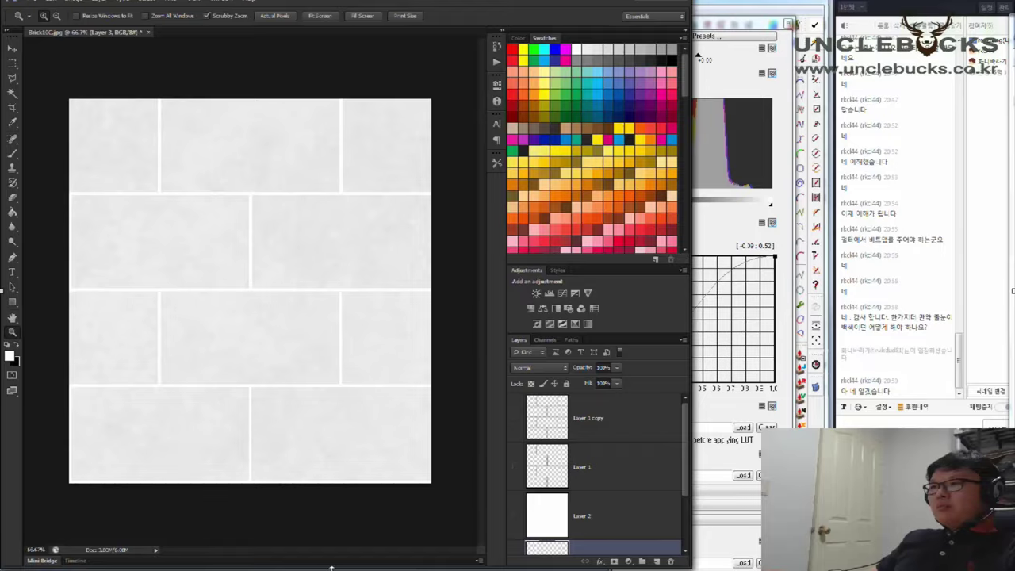
Switch back to SketchUp and zoom around the latest V-Ray render of the brick room
click(378, 523)
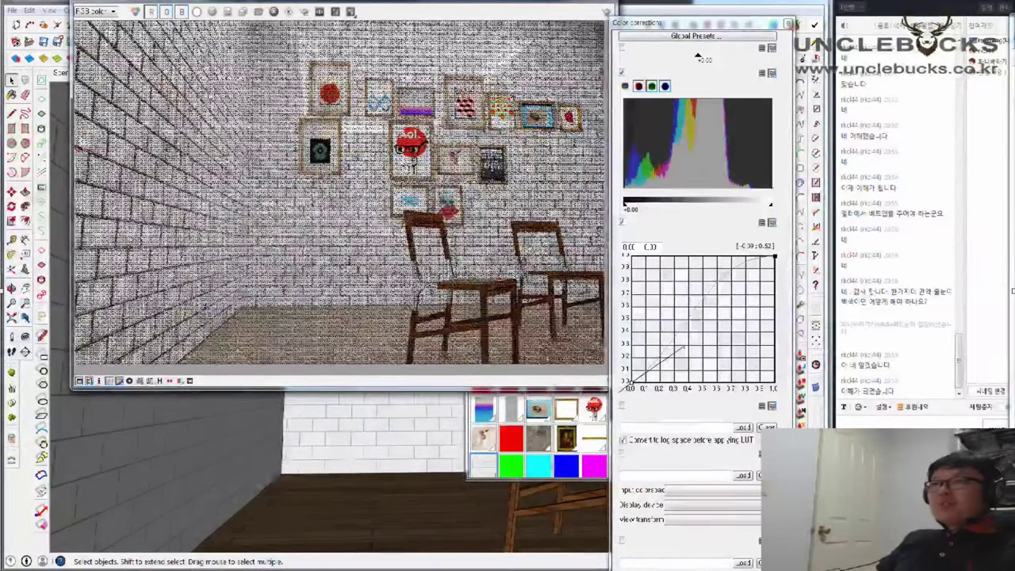
scroll(105, 143, up, 2)
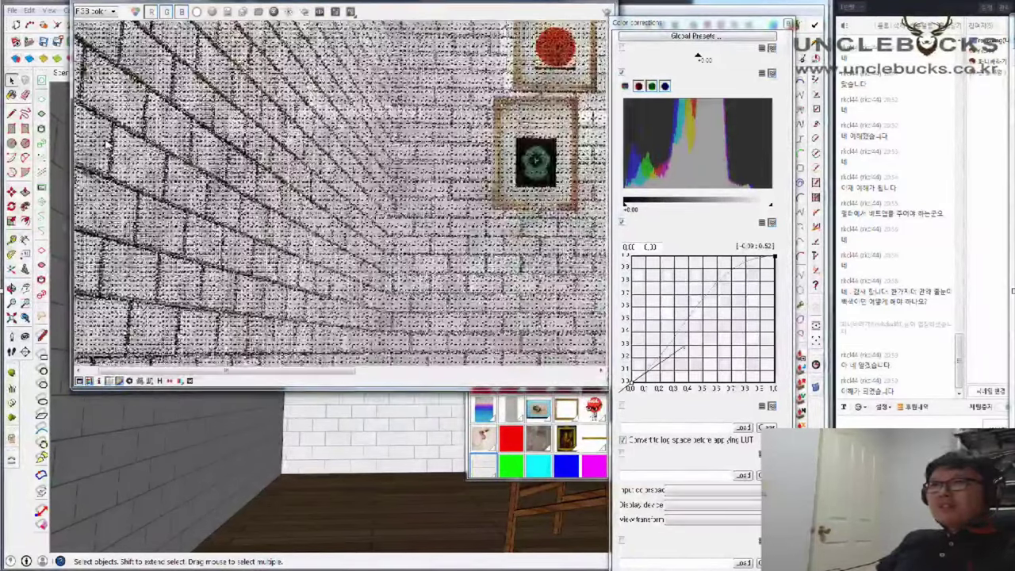
scroll(107, 143, down, 2)
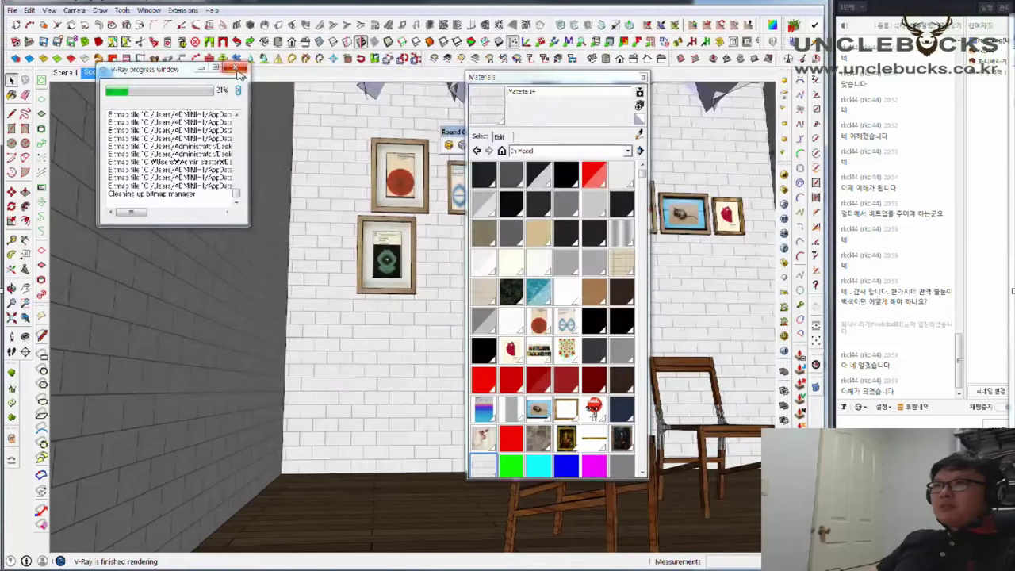
Load Brick10C_5.jpg as Material14's diffuse texture map and close the material editor
click(235, 68)
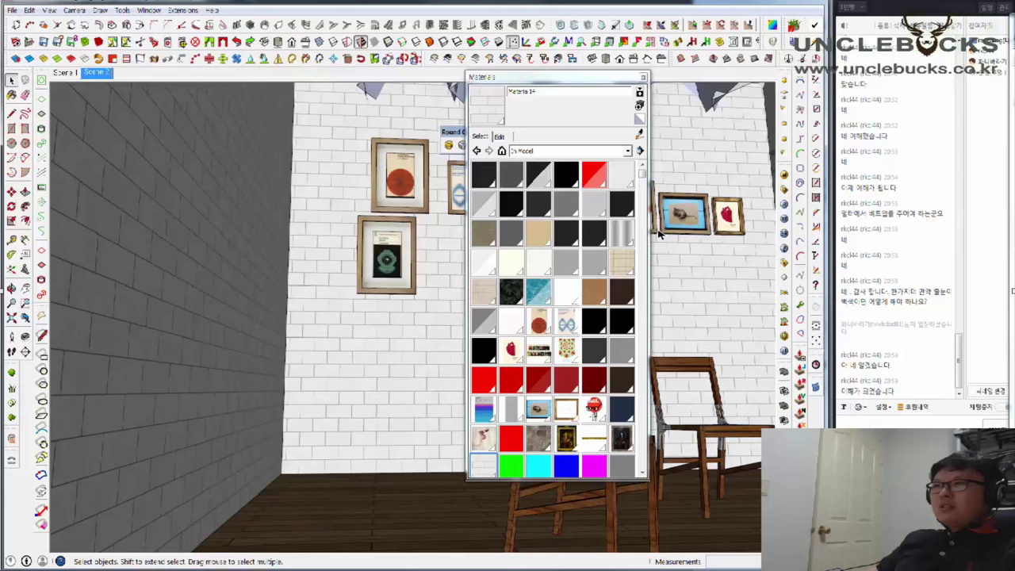
click(784, 187)
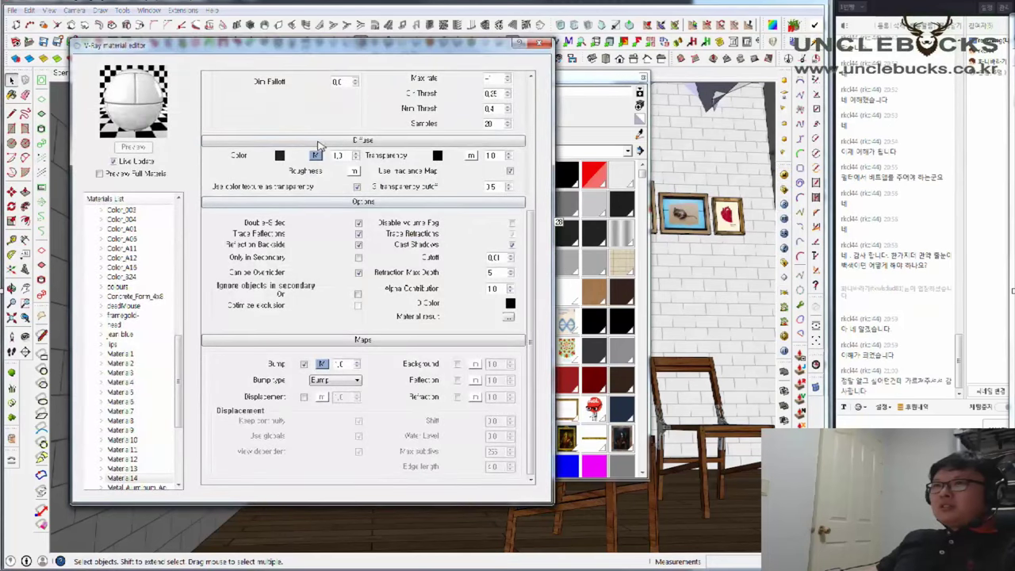
drag(533, 224, 535, 79)
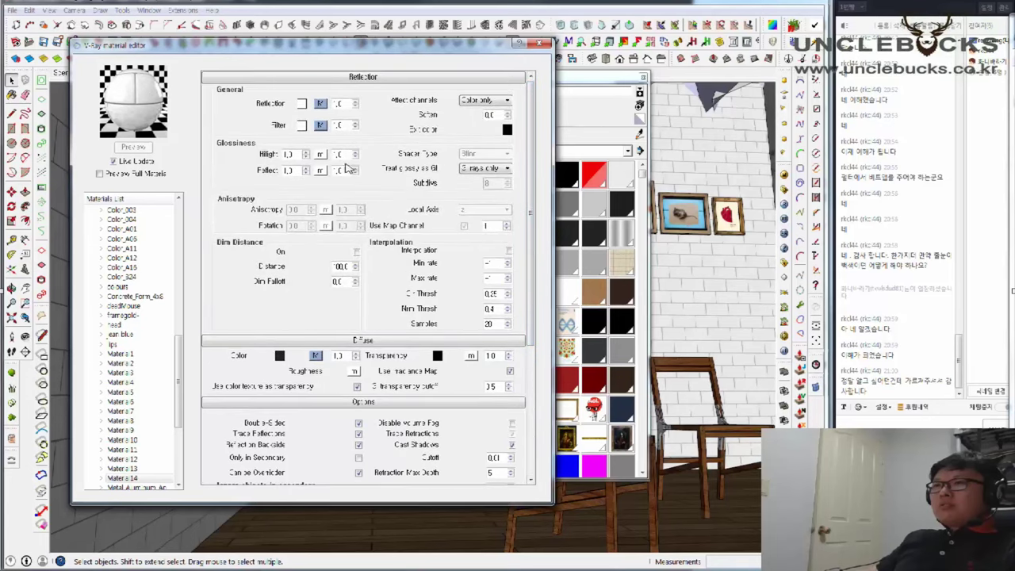
scroll(323, 325, down, 2)
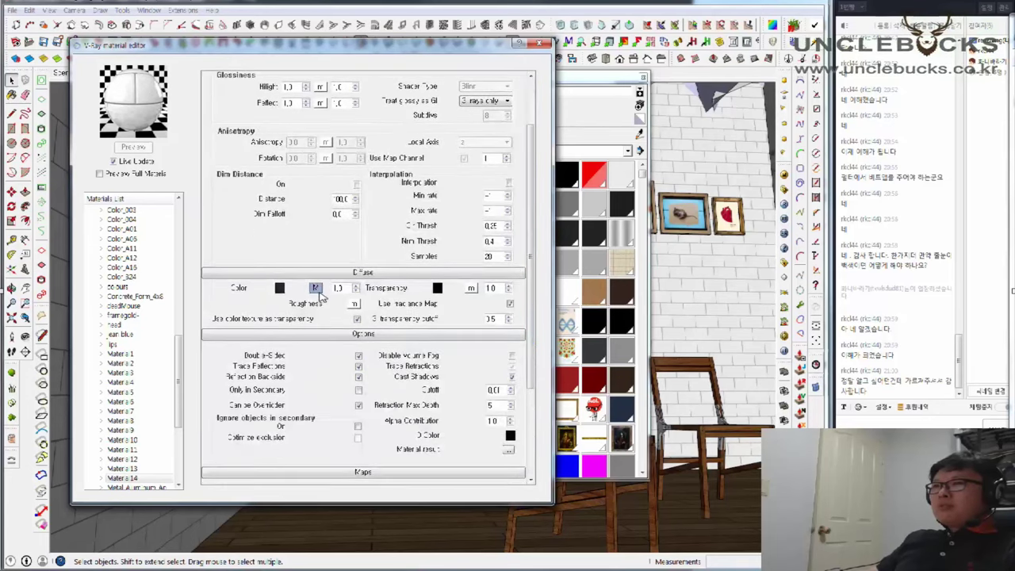
click(315, 289)
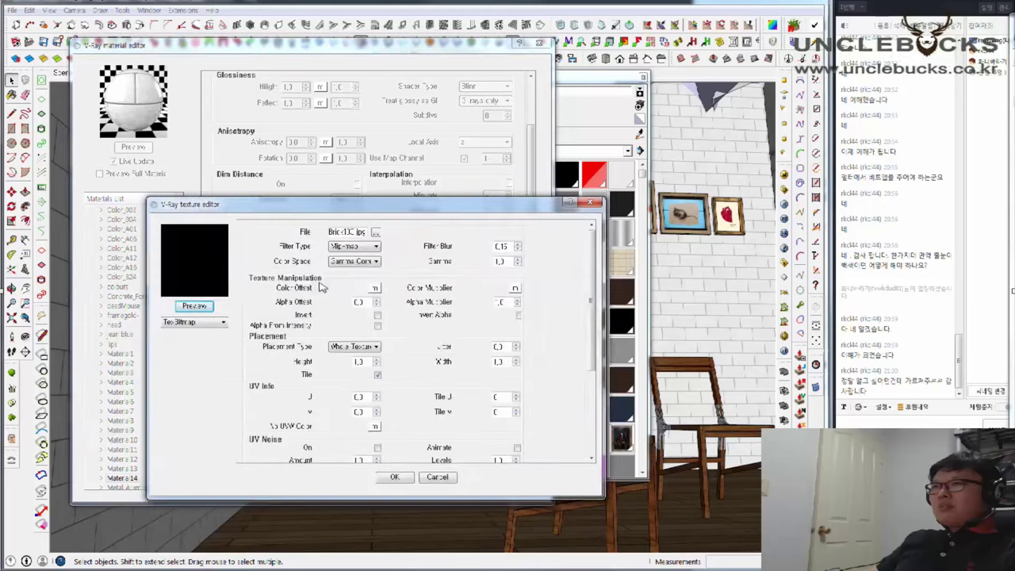
click(378, 233)
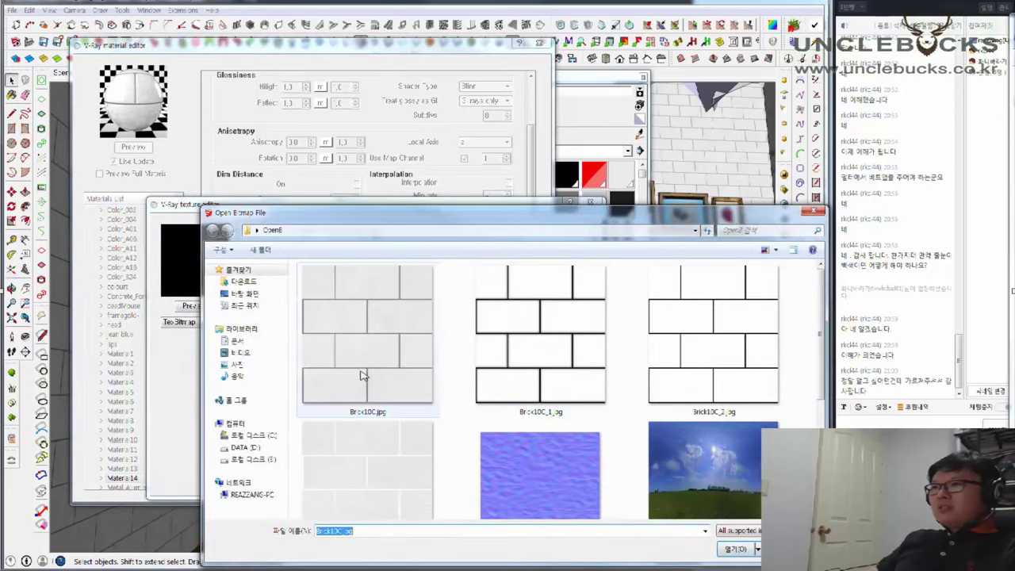
click(428, 484)
click(756, 550)
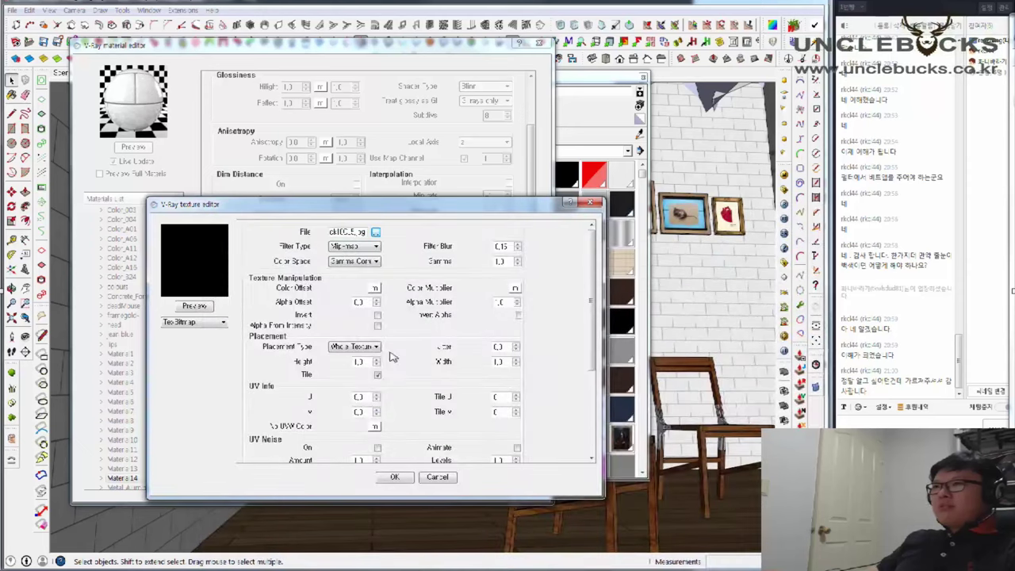
click(395, 477)
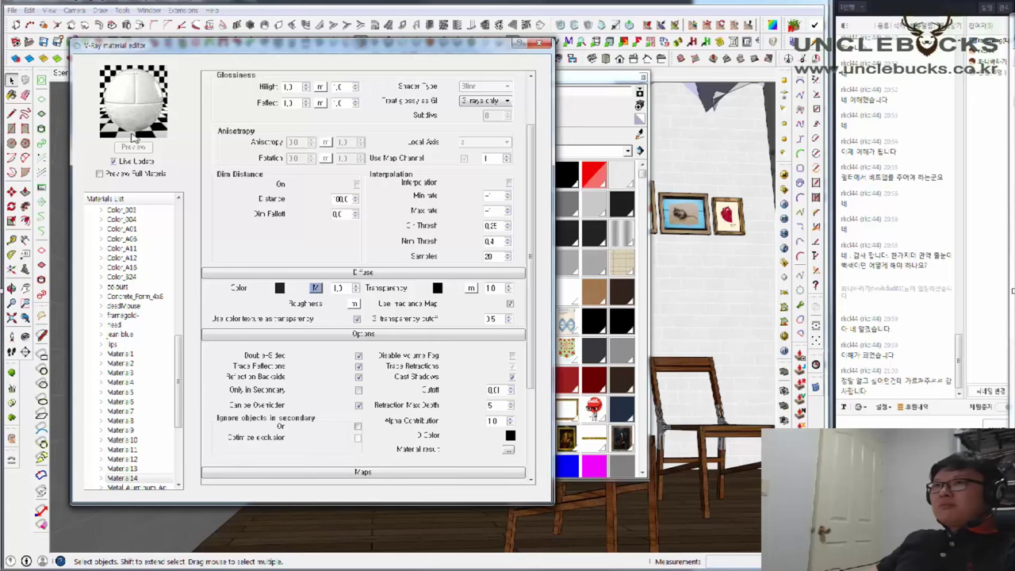
click(541, 44)
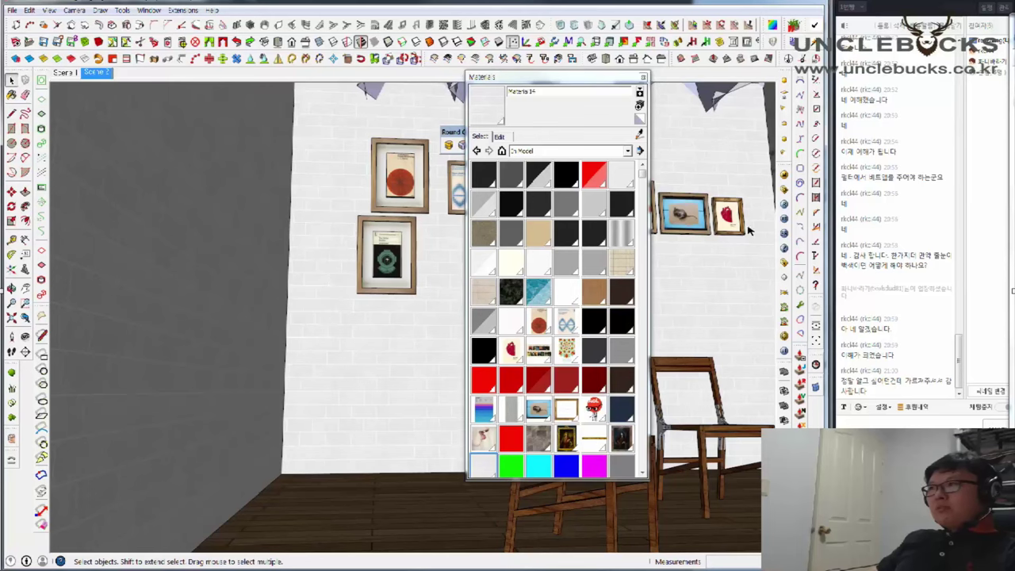
Reopen and close the material editor, then start a new V-Ray render
click(785, 176)
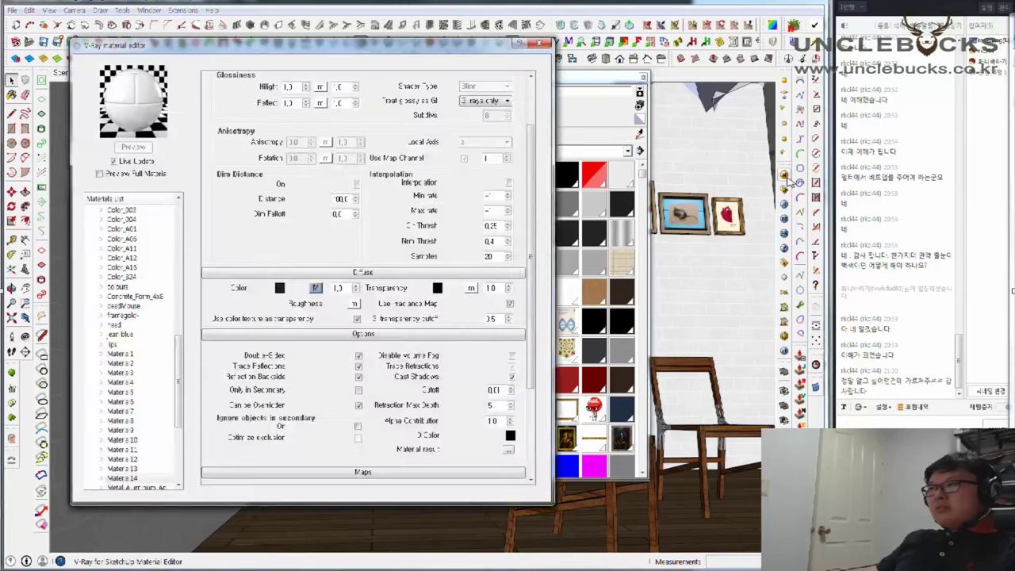
click(539, 42)
click(784, 205)
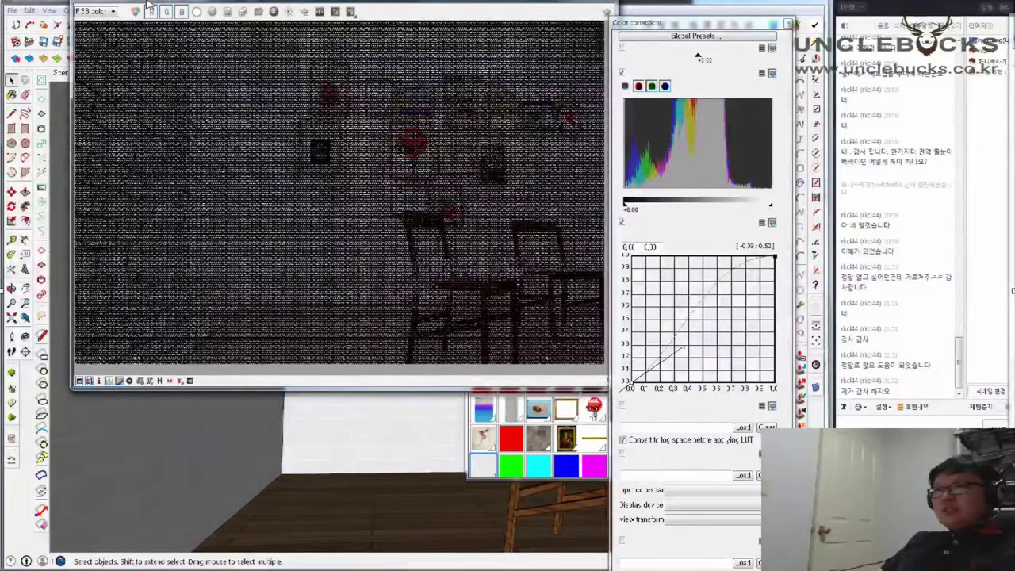
Move the V-Ray frame buffer window lower and to the right while the render runs
mouse_move(148, 4)
mouse_down()
mouse_move(185, 68)
mouse_move(602, 117)
mouse_move(246, 81)
mouse_up()
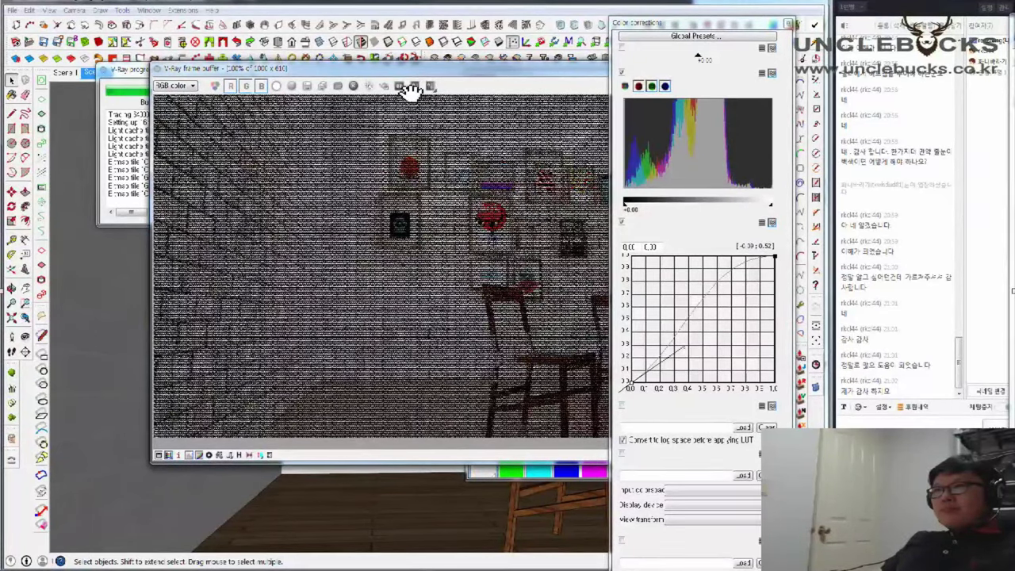
Nudge the frame buffer window slightly left while the brick-room render completes
drag(442, 78, 361, 70)
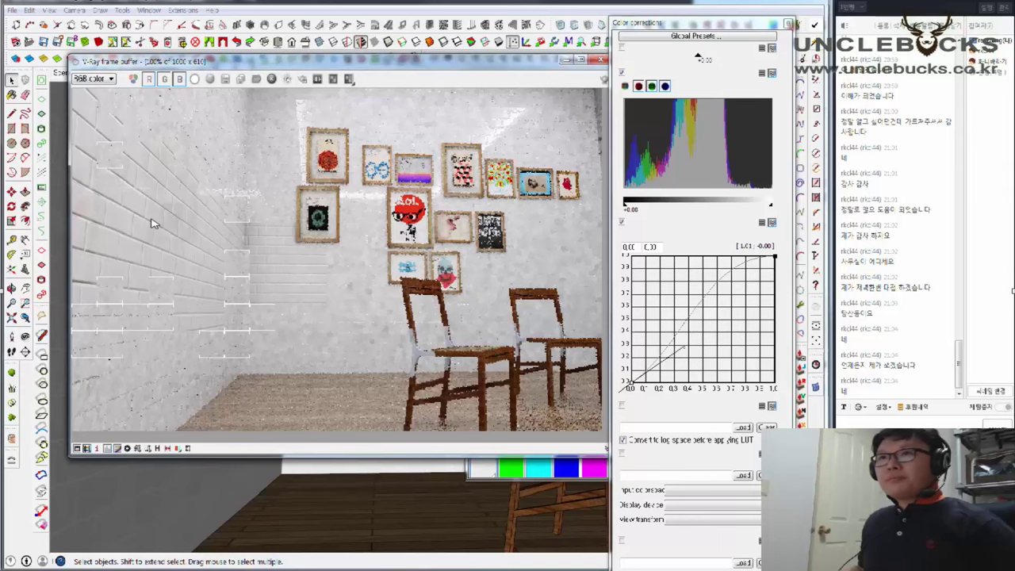
scroll(153, 222, up, 1)
scroll(153, 222, up, 1)
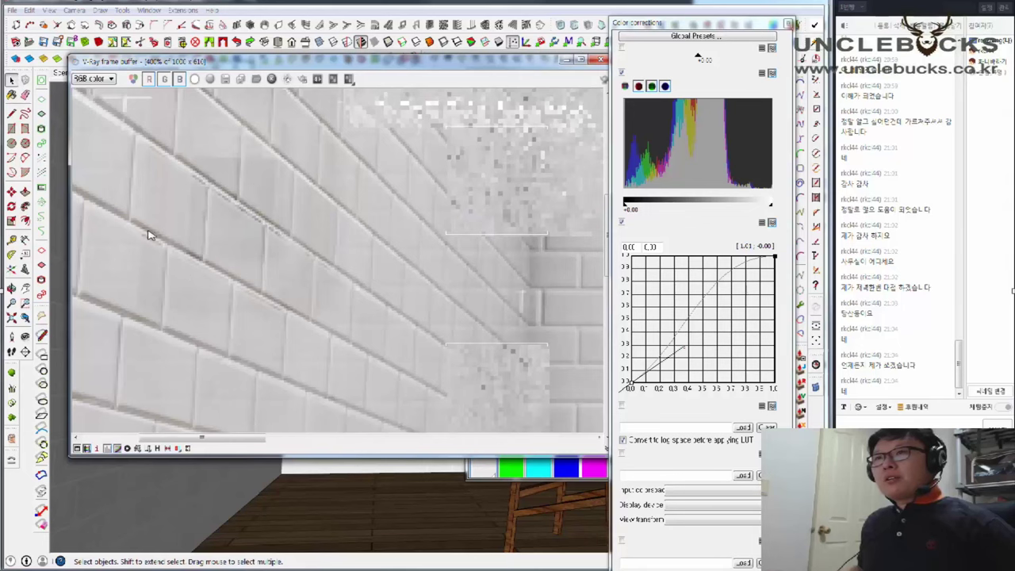
scroll(224, 206, down, 1)
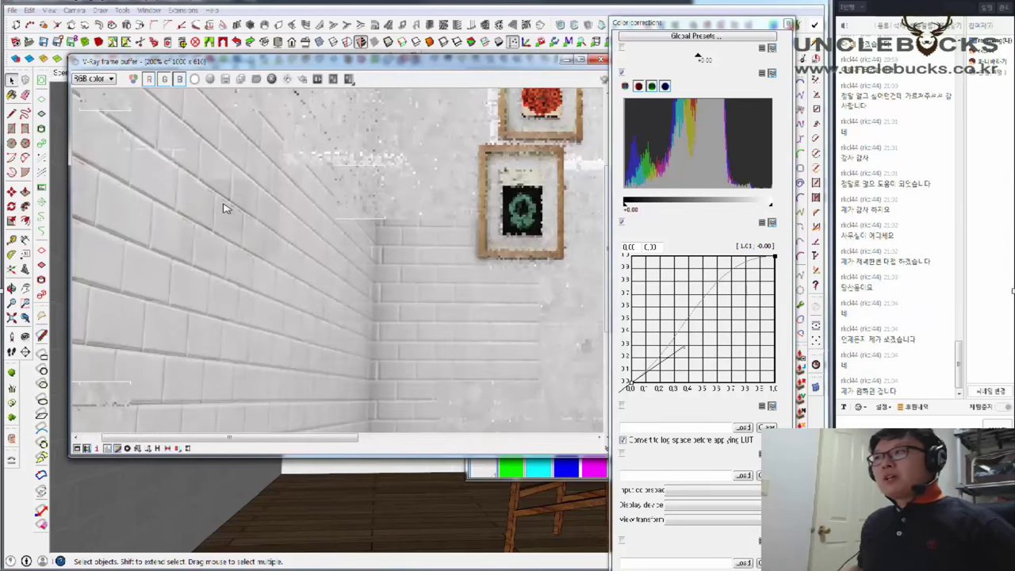
scroll(432, 314, up, 1)
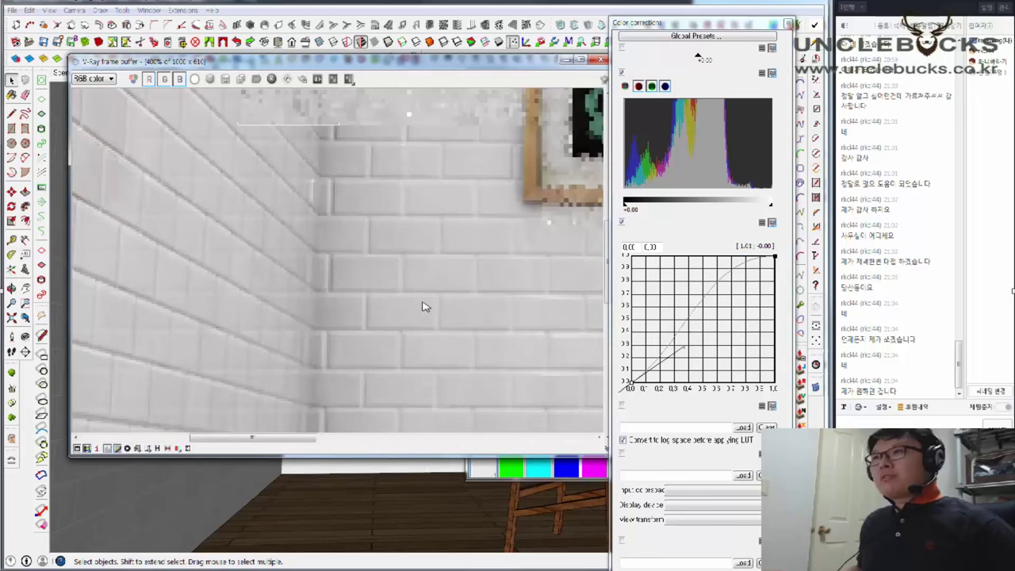
scroll(398, 273, up, 2)
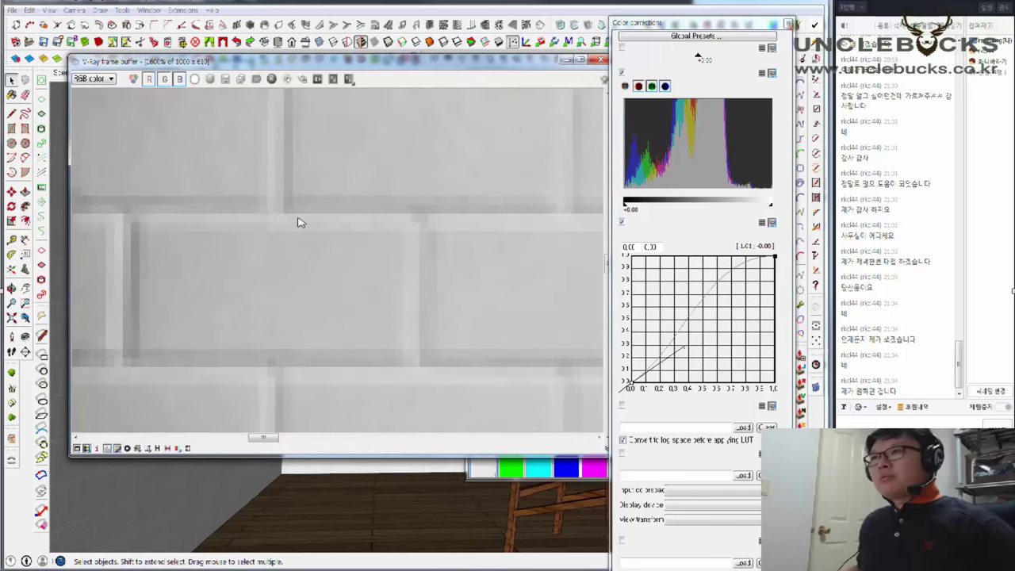
scroll(386, 221, down, 1)
scroll(383, 220, down, 1)
scroll(383, 220, down, 1)
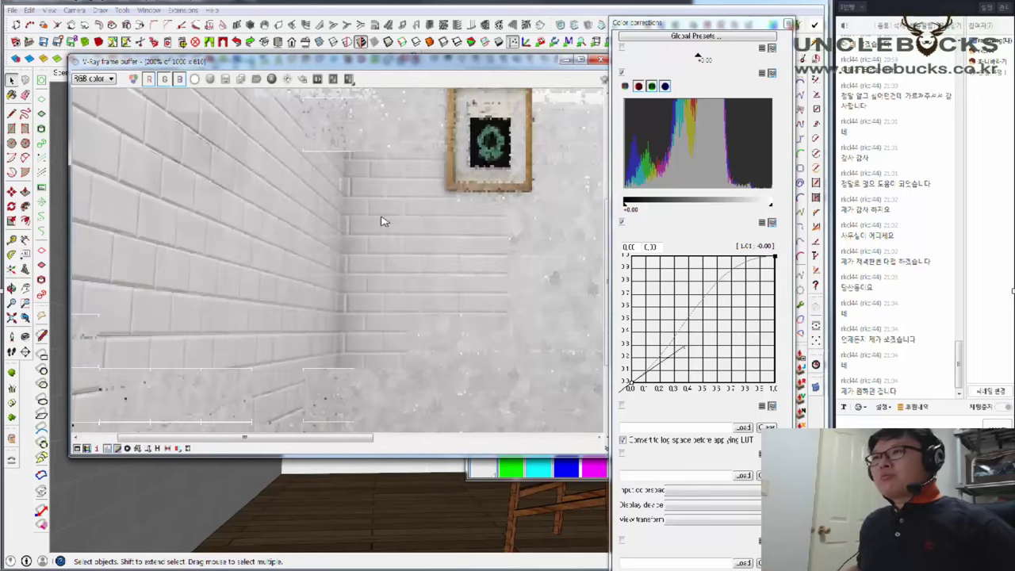
scroll(382, 221, down, 1)
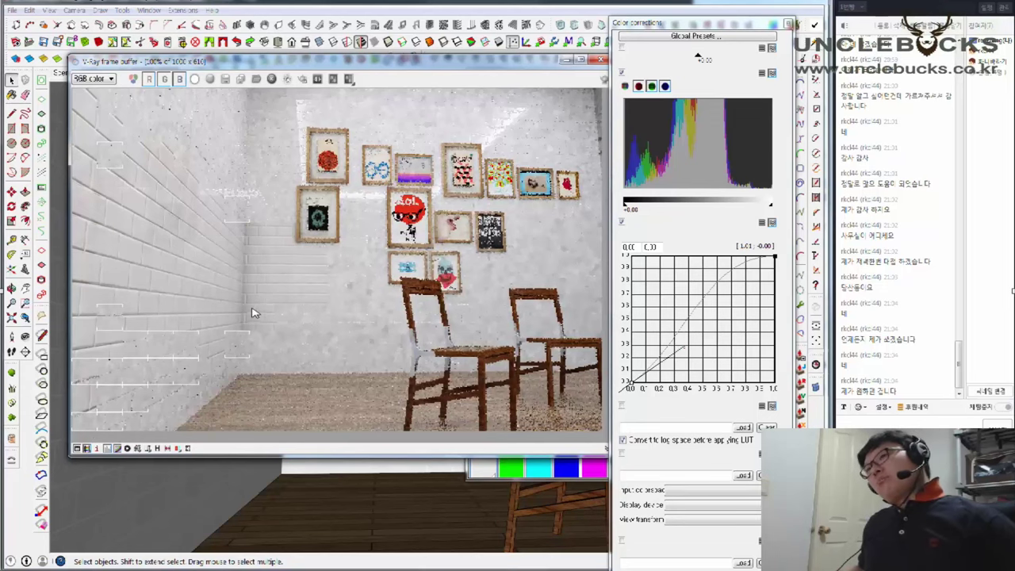
scroll(252, 312, down, 1)
scroll(313, 315, up, 1)
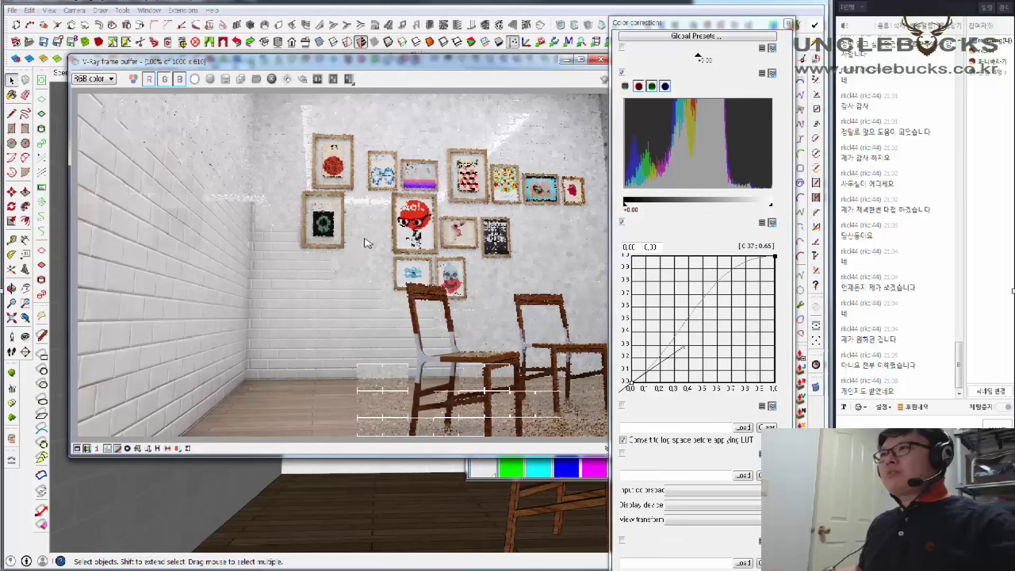
Shift the frame buffer window up and left and zoom the render in and out
drag(476, 69, 436, 36)
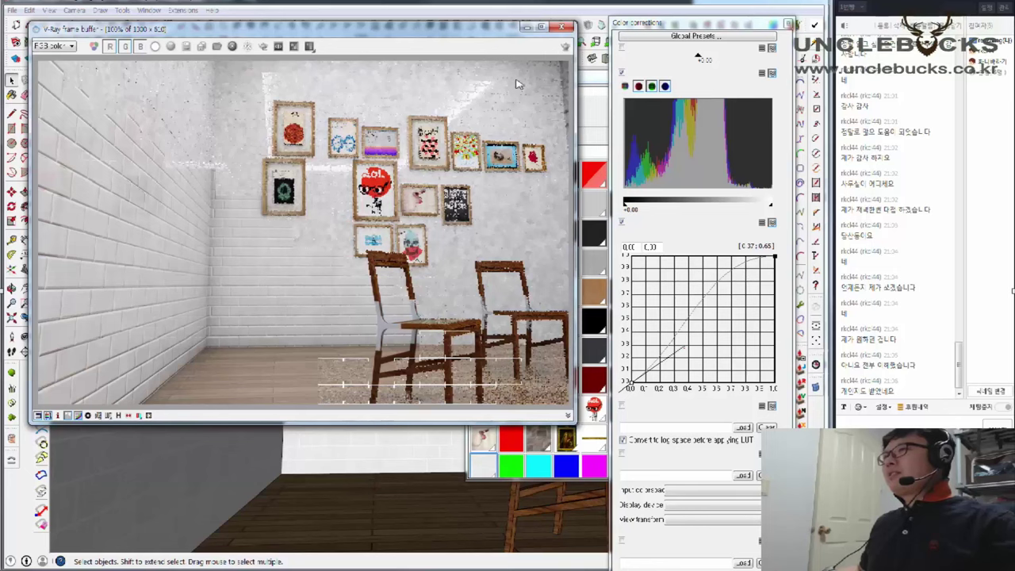
scroll(377, 204, down, 1)
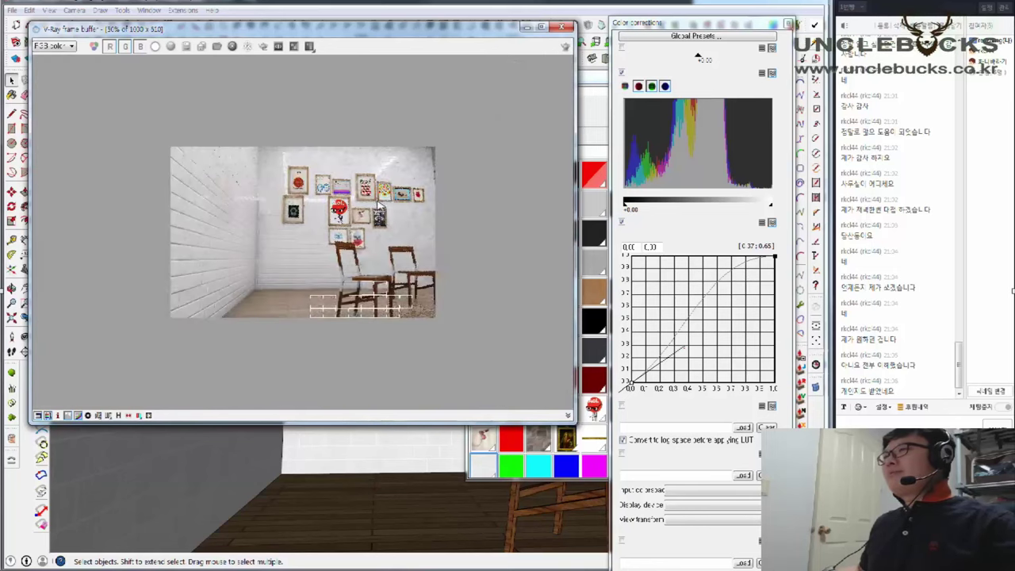
scroll(378, 205, up, 1)
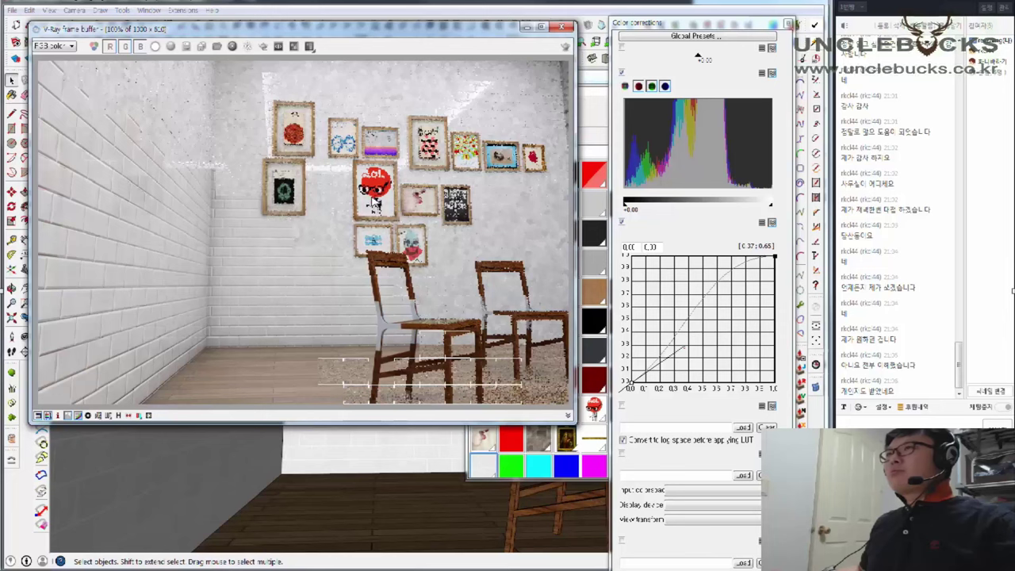
scroll(375, 204, down, 1)
scroll(376, 205, up, 1)
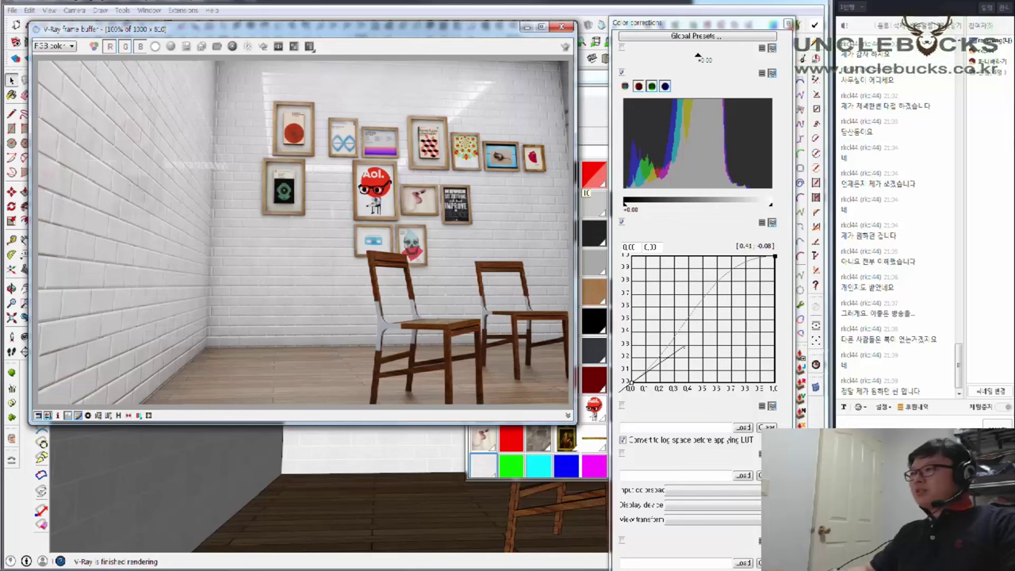
Once rendering finishes, close the render window and its colour corrections
scroll(310, 225, down, 3)
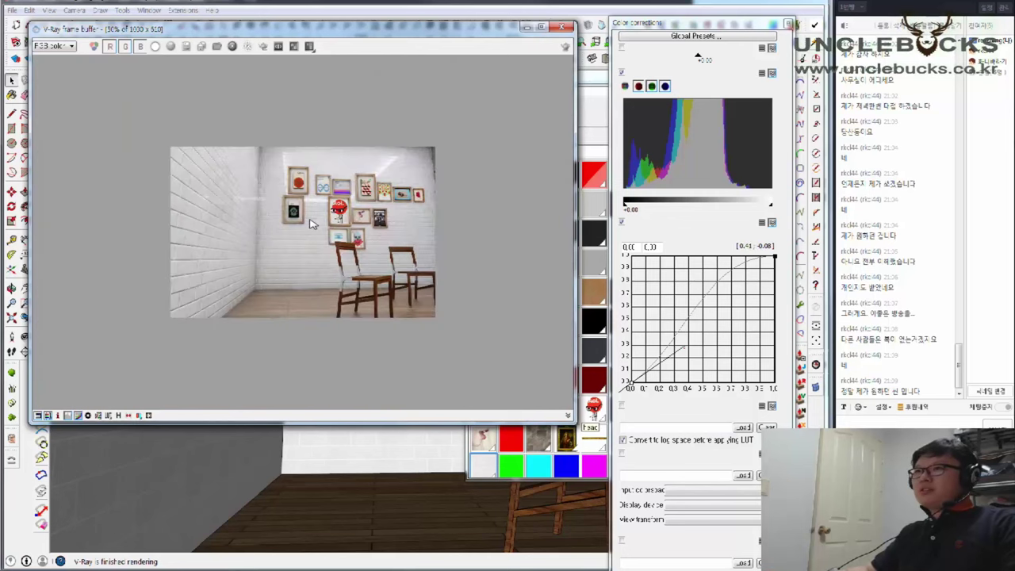
scroll(310, 224, up, 3)
click(560, 27)
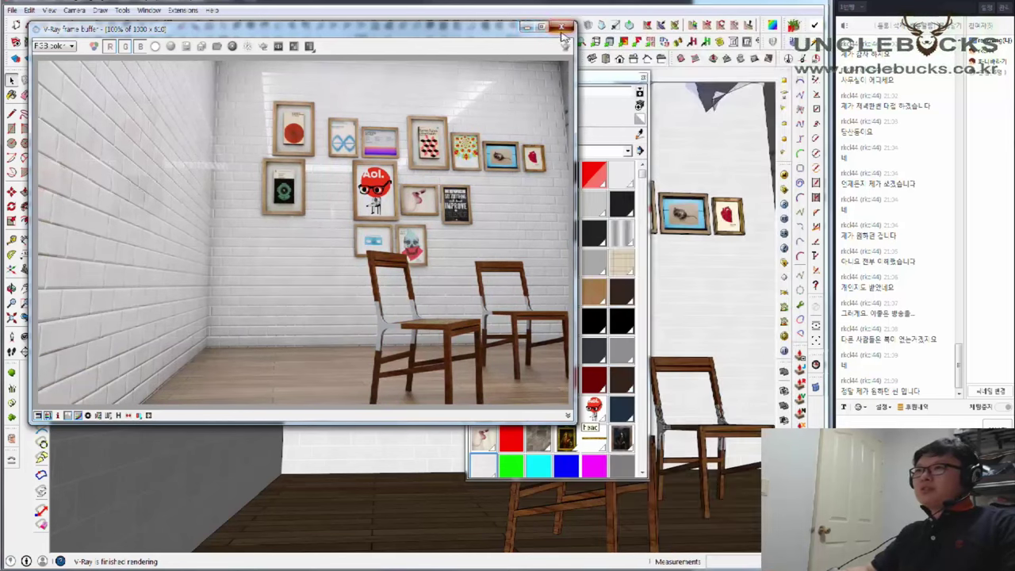
Snap to the front view, then close the Materials panel and the Round Corner toolbar
middle_drag(346, 276, 339, 301)
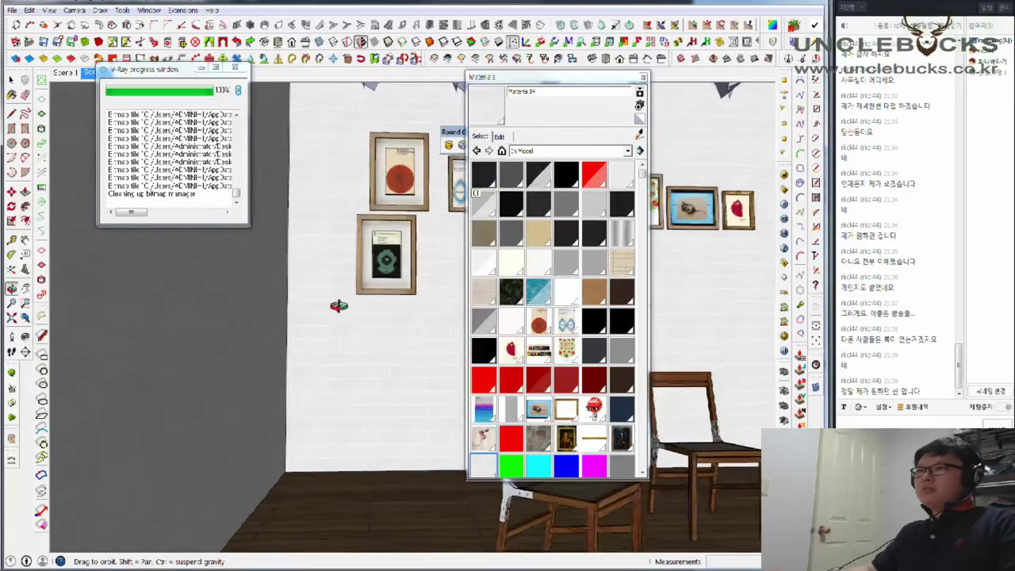
key(F2)
middle_drag(238, 303, 476, 317)
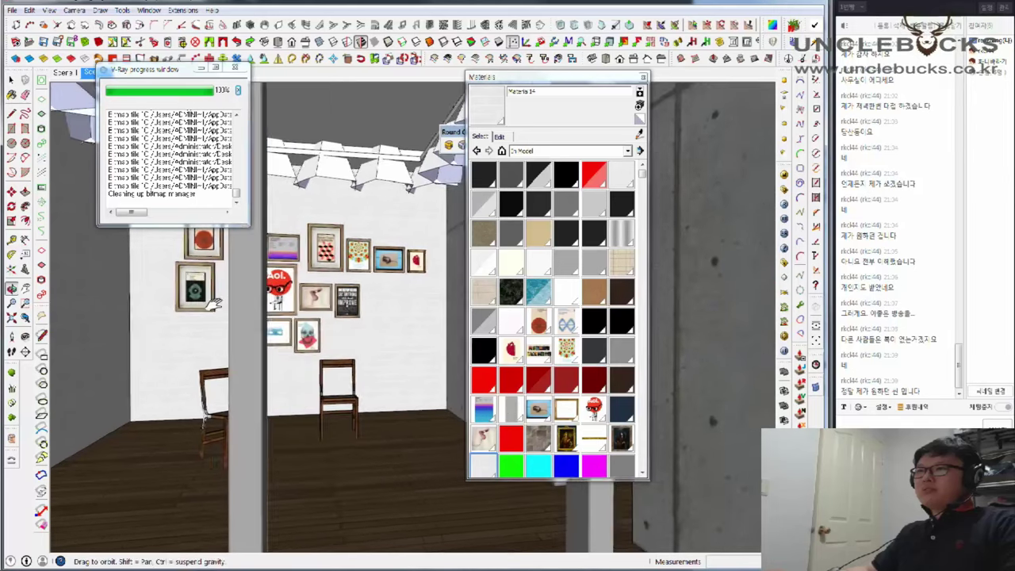
click(641, 76)
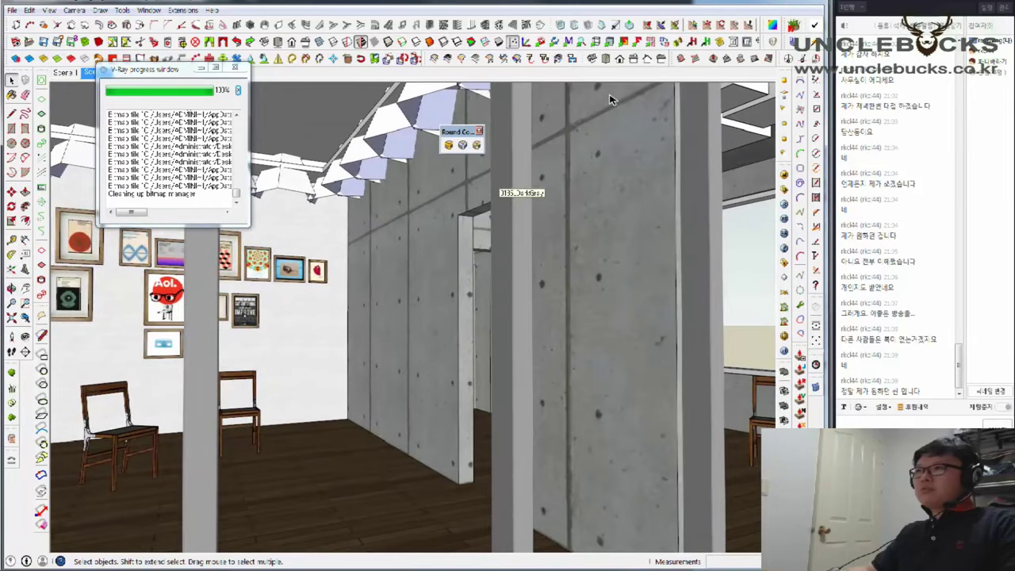
drag(462, 131, 657, 246)
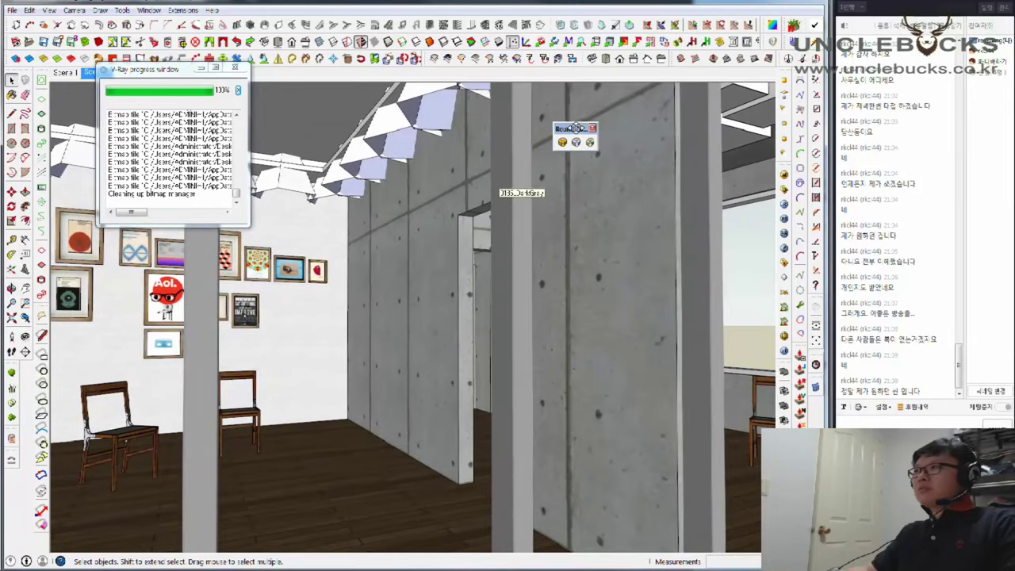
click(673, 247)
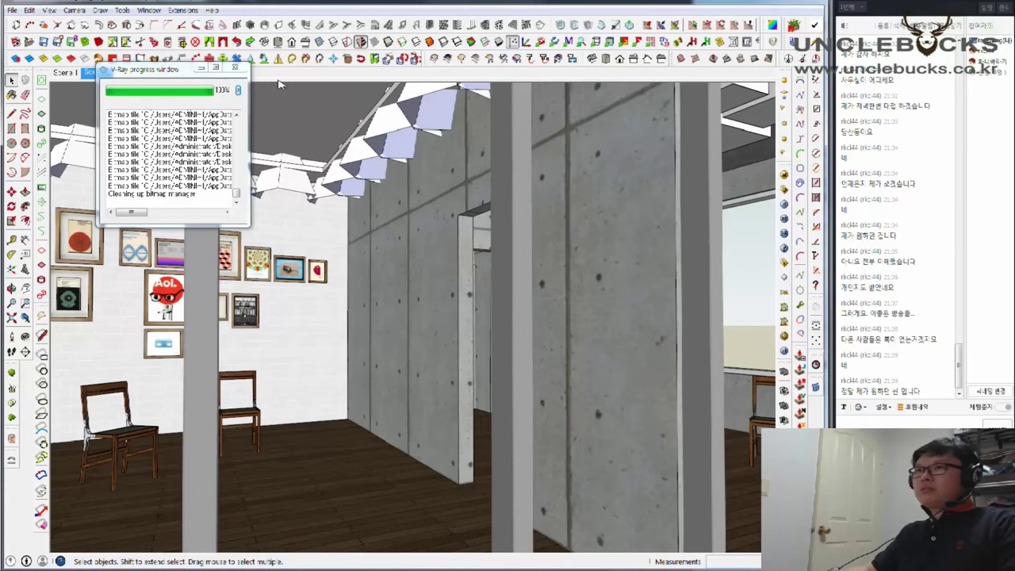
Orbit and zoom around the gallery to inspect the picture wall and concrete walls
mouse_move(218, 250)
middle_down()
mouse_move(576, 227)
mouse_move(492, 244)
middle_up()
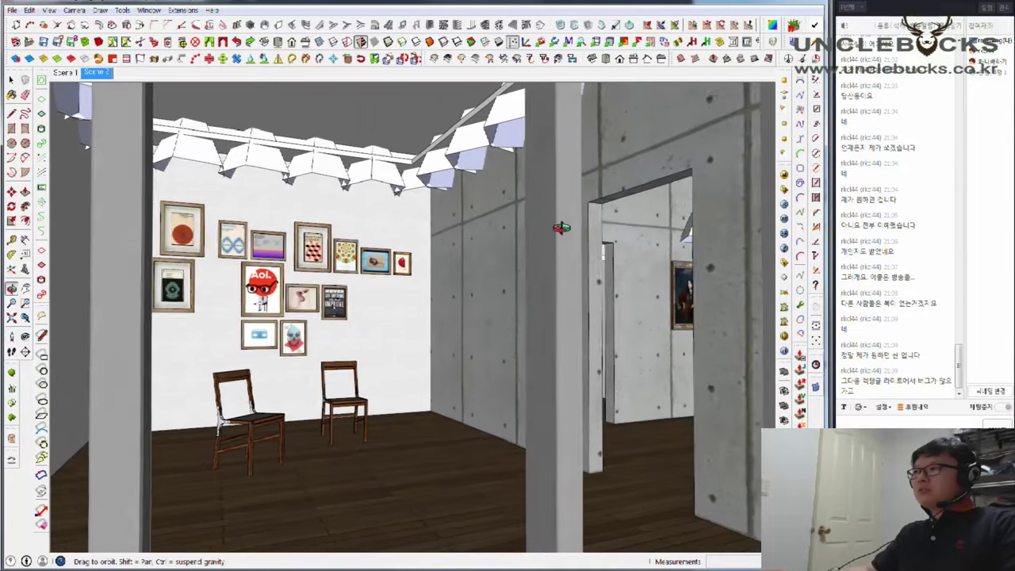
scroll(421, 255, up, 3)
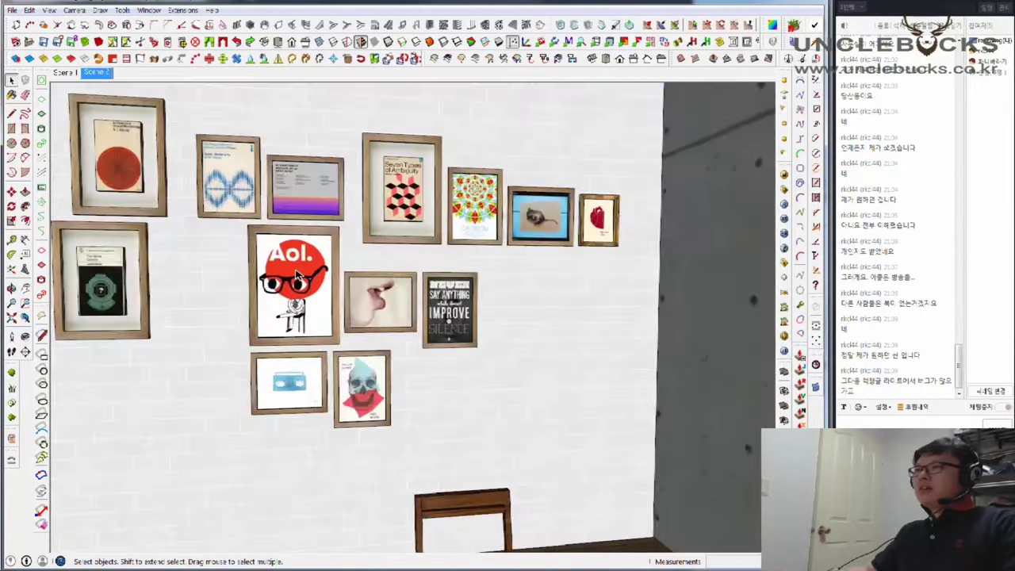
scroll(421, 254, down, 3)
scroll(421, 255, down, 2)
mouse_move(421, 254)
middle_down()
mouse_move(316, 244)
mouse_move(381, 276)
middle_up()
scroll(315, 244, down, 3)
scroll(380, 276, up, 2)
scroll(437, 199, up, 2)
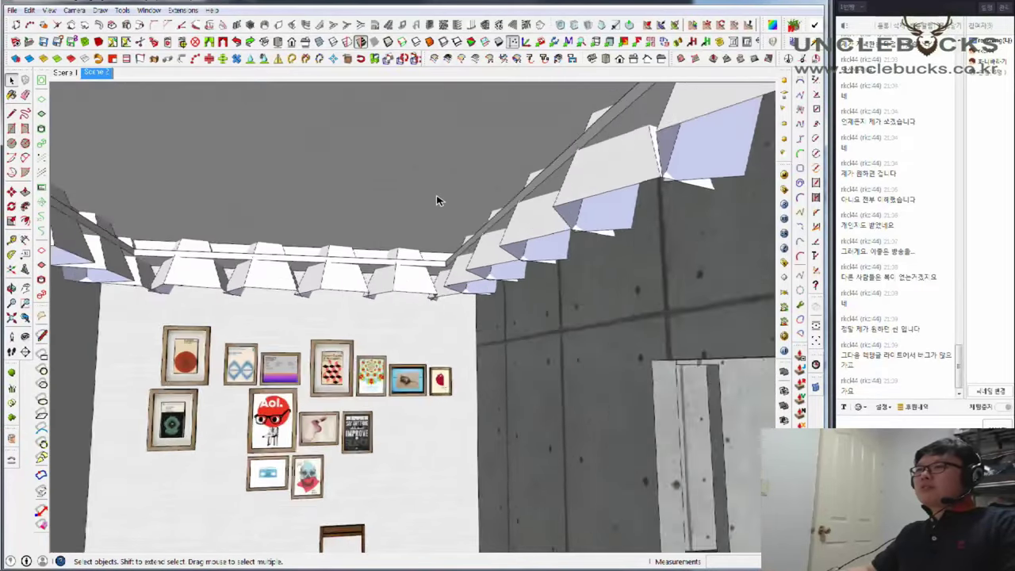
scroll(430, 220, up, 1)
scroll(426, 233, down, 4)
scroll(426, 233, down, 2)
scroll(426, 230, down, 1)
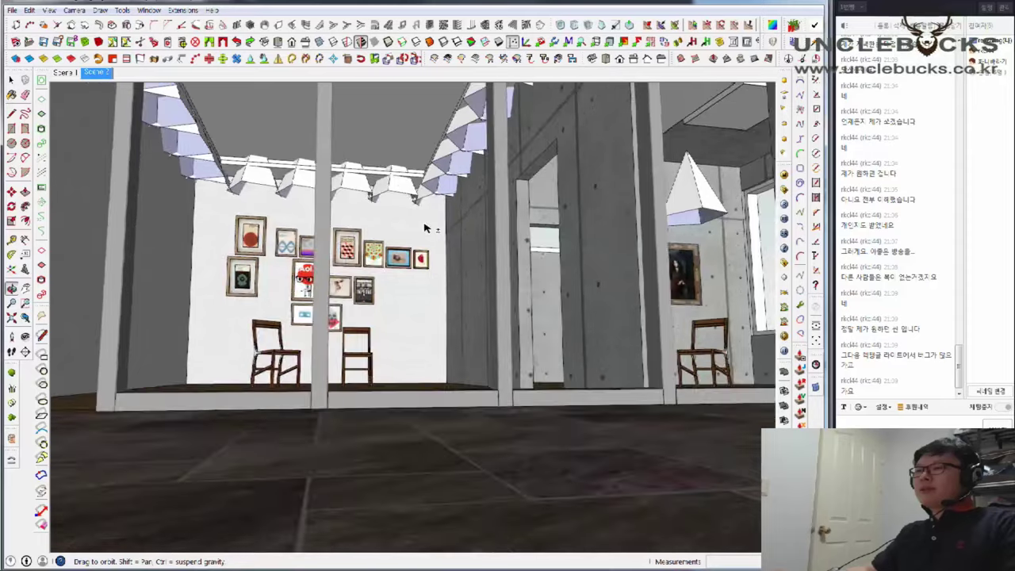
scroll(425, 230, down, 1)
scroll(426, 230, up, 3)
scroll(412, 278, down, 2)
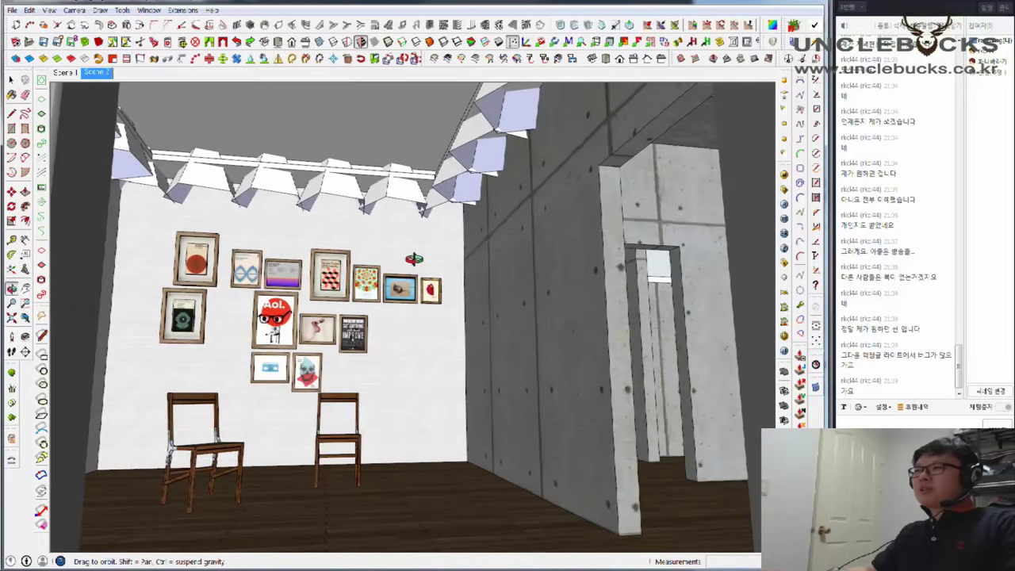
scroll(415, 261, up, 1)
scroll(393, 286, up, 1)
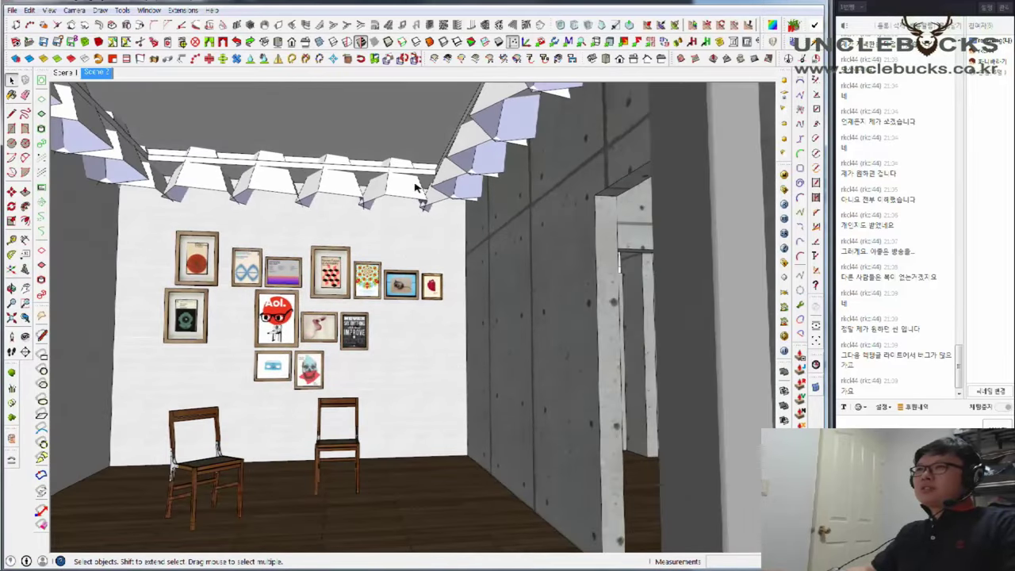
Draw a rectangle on the concrete wall and select its face and edges
click(783, 94)
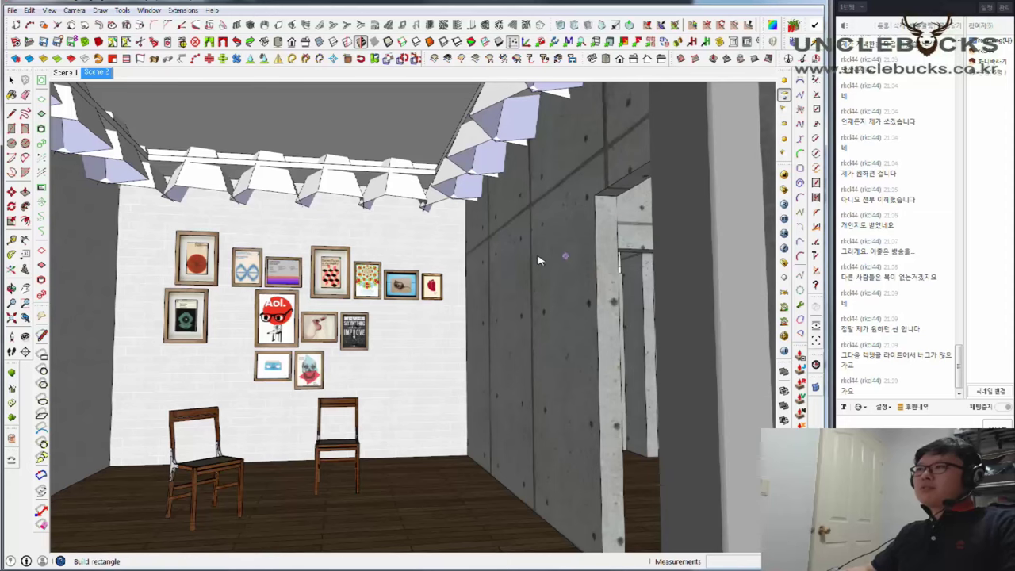
click(579, 456)
key(space)
middle_drag(566, 396, 561, 336)
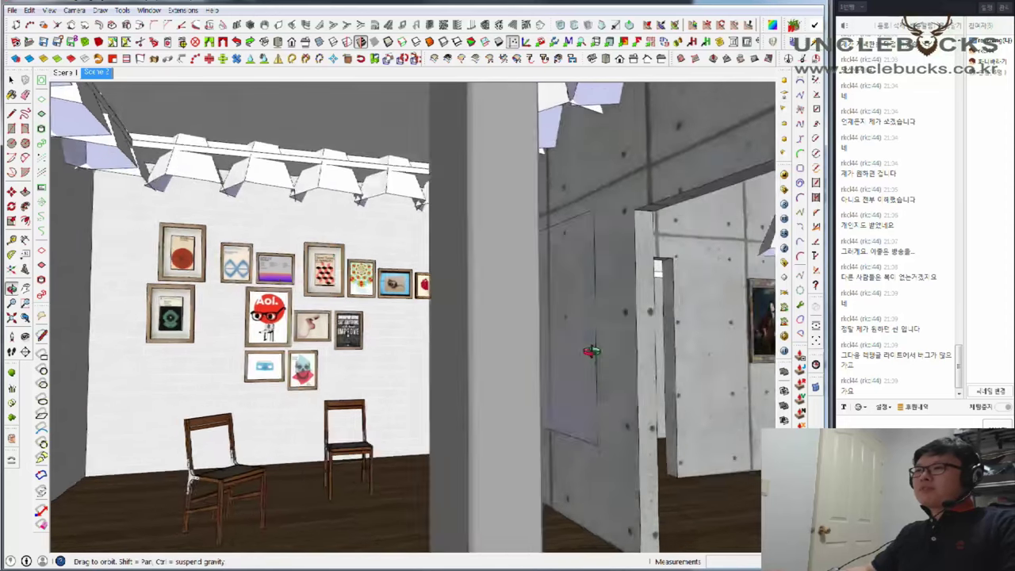
scroll(562, 336, up, 2)
double_click(584, 301)
Rotate the wall rectangle 180° about its centre
scroll(630, 306, up, 2)
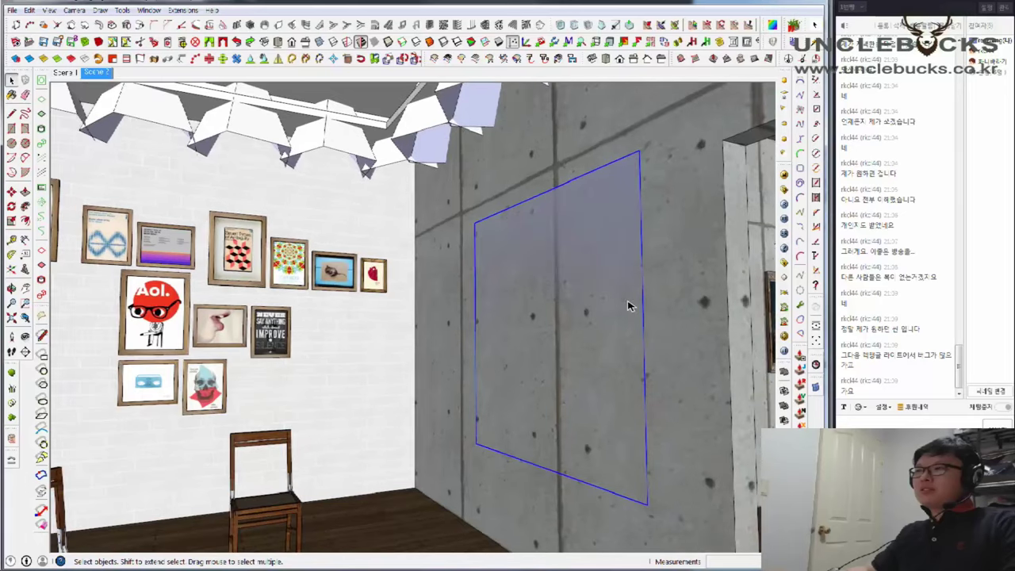
scroll(622, 306, up, 2)
mouse_move(623, 306)
middle_down()
mouse_move(600, 338)
mouse_move(598, 322)
middle_up()
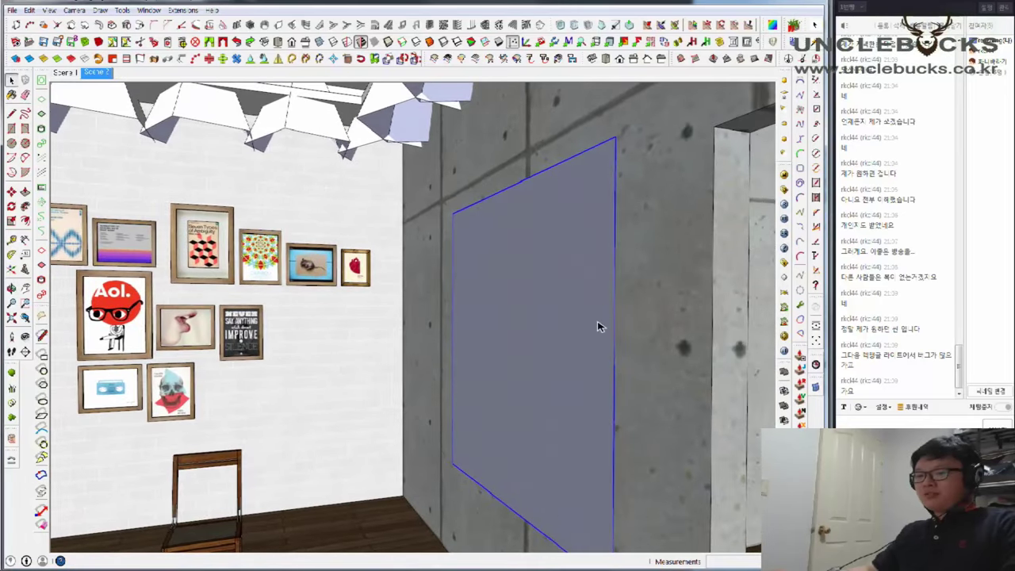
key(q)
drag(532, 346, 593, 355)
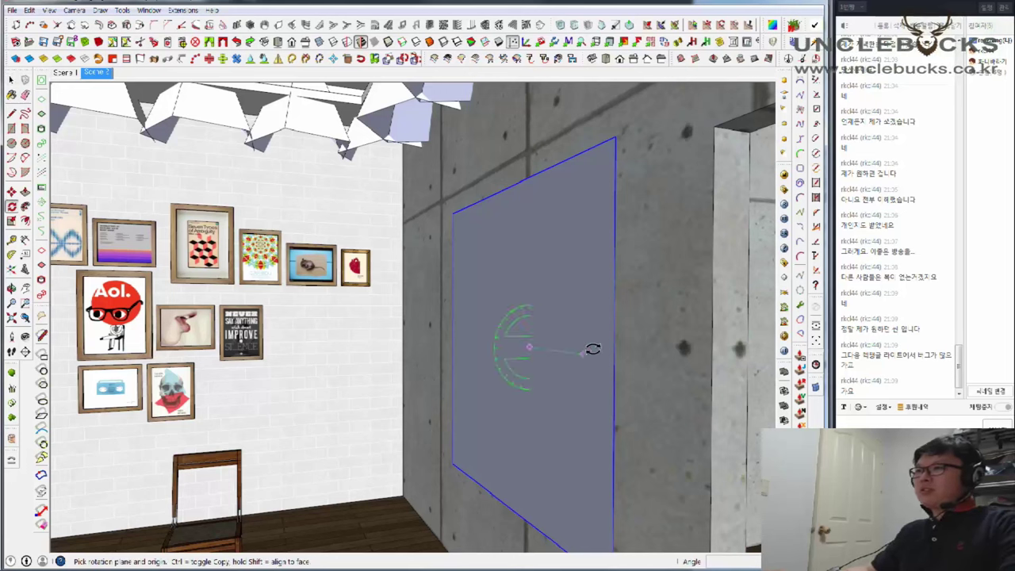
click(537, 190)
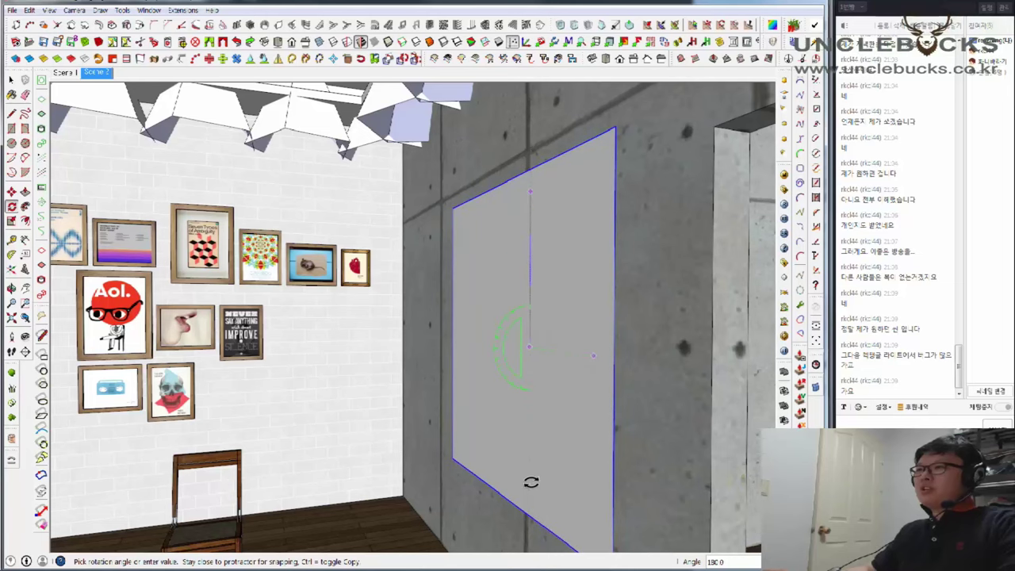
click(530, 482)
Move the rectangle panel 18.5 mm to the left
mouse_move(623, 215)
middle_down()
mouse_move(580, 233)
mouse_move(548, 265)
mouse_move(560, 237)
mouse_move(546, 211)
mouse_move(530, 243)
mouse_move(558, 240)
mouse_move(526, 245)
mouse_move(558, 254)
mouse_move(544, 265)
mouse_move(544, 193)
mouse_move(555, 174)
mouse_move(593, 182)
mouse_move(578, 229)
mouse_move(594, 194)
mouse_move(582, 199)
mouse_move(616, 220)
mouse_move(589, 174)
mouse_move(638, 203)
mouse_move(674, 203)
middle_up()
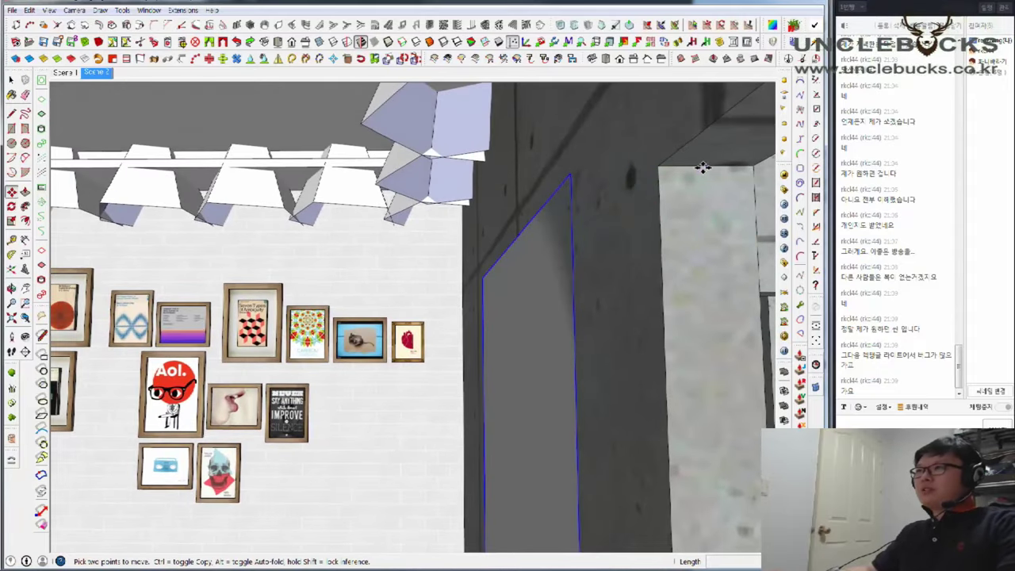
drag(702, 168, 694, 168)
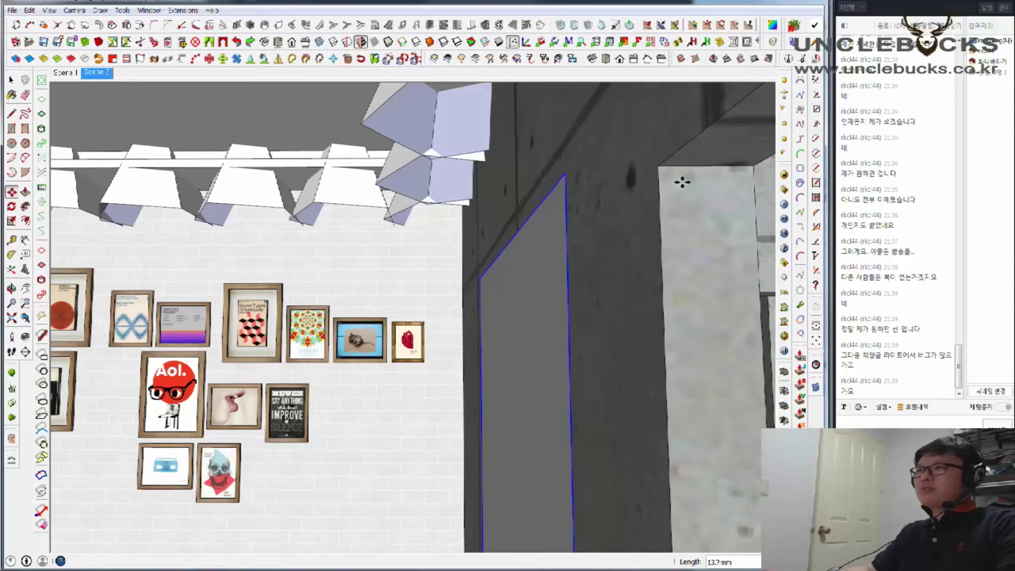
mouse_move(679, 177)
middle_down()
mouse_move(502, 281)
mouse_move(604, 236)
mouse_move(594, 245)
mouse_move(483, 197)
mouse_move(486, 224)
mouse_move(521, 233)
mouse_move(519, 249)
mouse_move(577, 249)
mouse_move(569, 241)
middle_up()
scroll(521, 233, down, 2)
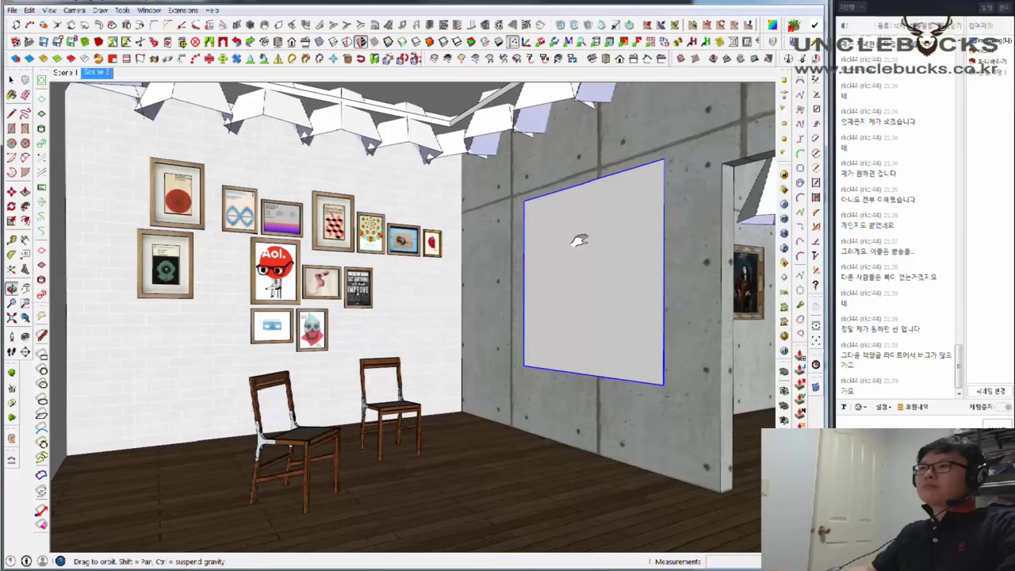
Return to Select and pick the front-left chair
key(m)
key(space)
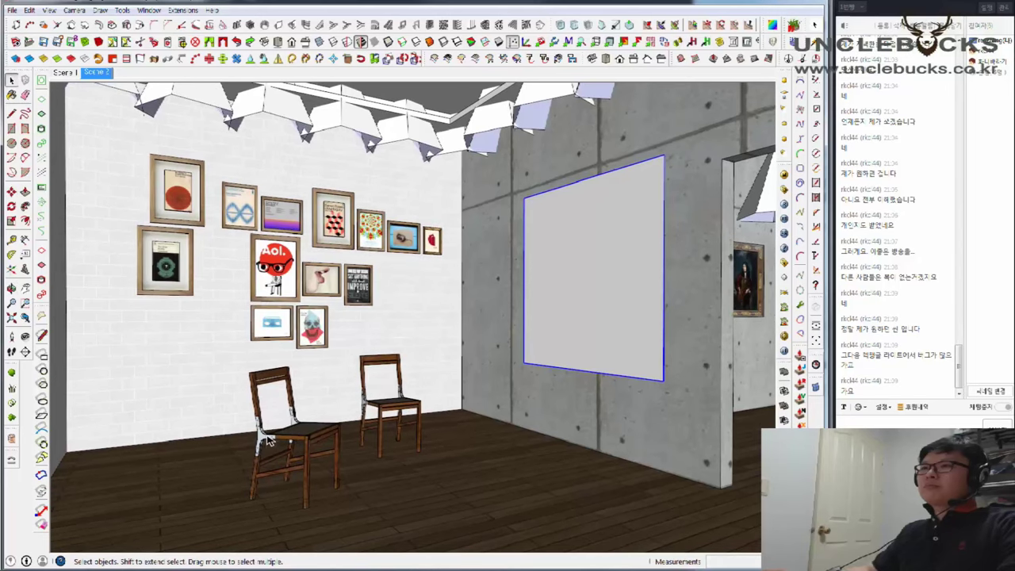
click(267, 441)
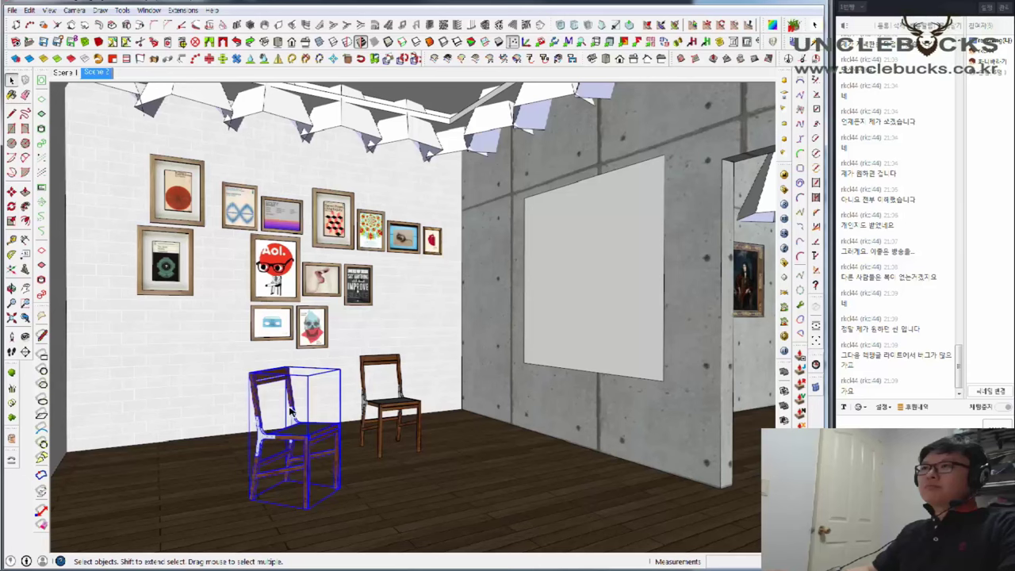
Open the Materials panel and pick the grey Color_004 material
scroll(291, 410, down, 2)
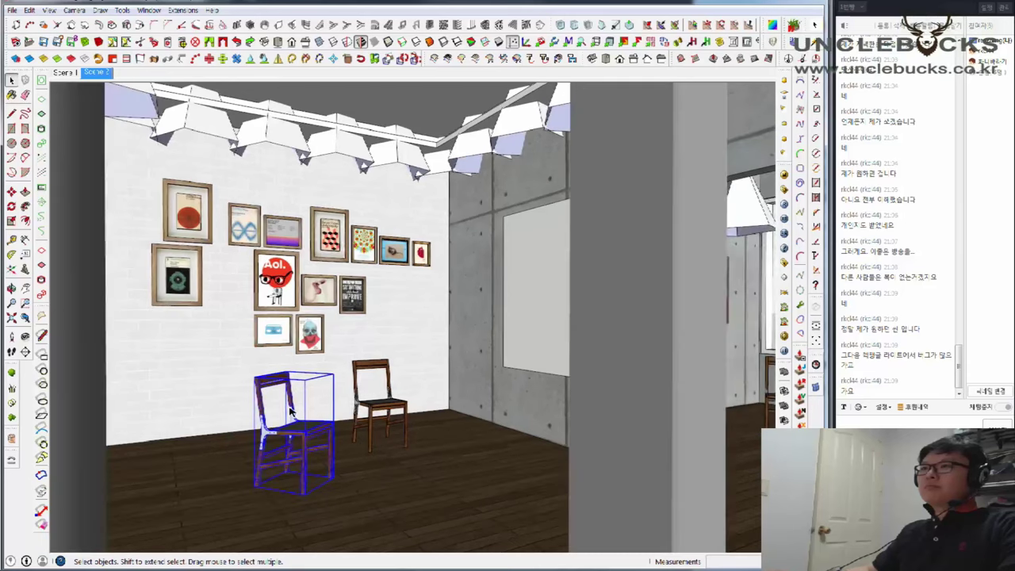
click(149, 10)
click(79, 52)
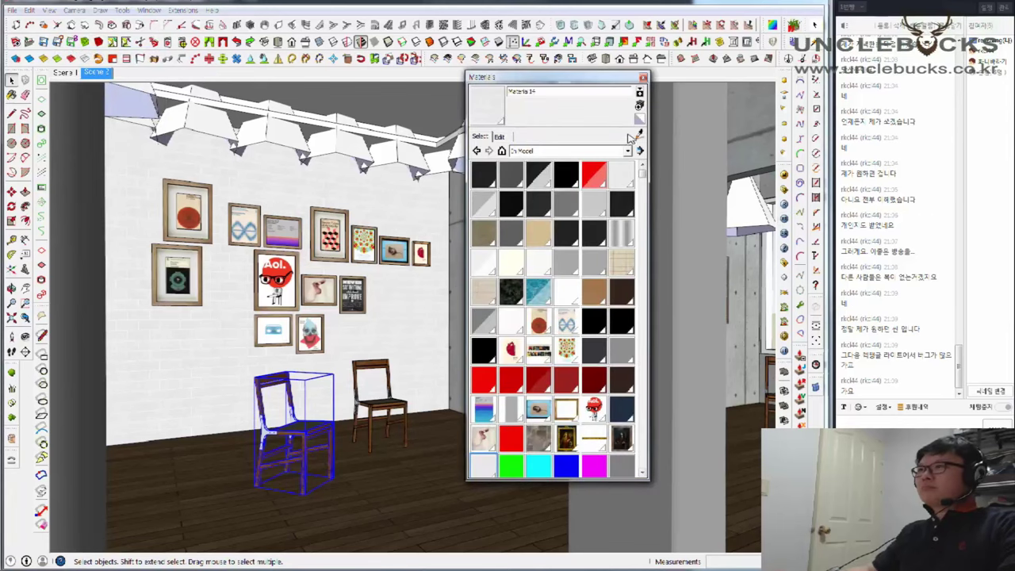
click(621, 349)
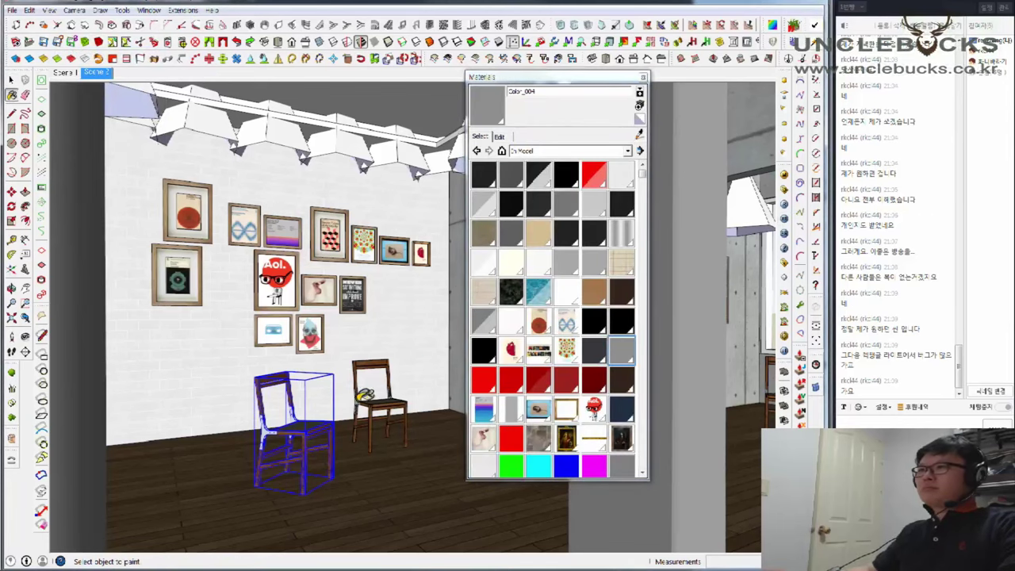
Open the front-left chair group and select its upper and left-leg bracket faces
scroll(277, 428, up, 2)
scroll(281, 420, up, 2)
scroll(293, 405, up, 3)
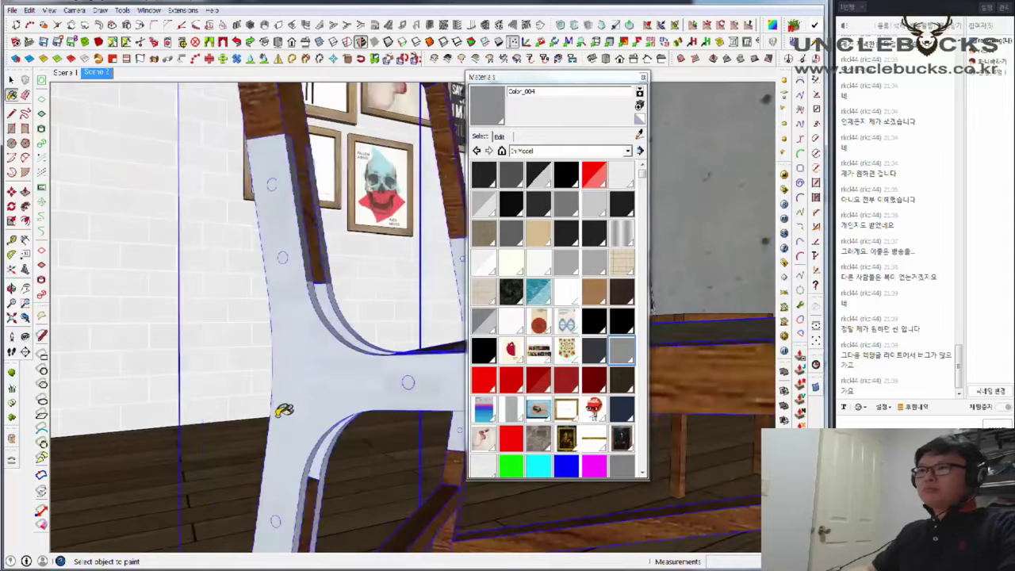
scroll(309, 386, up, 2)
key(space)
double_click(309, 387)
click(312, 384)
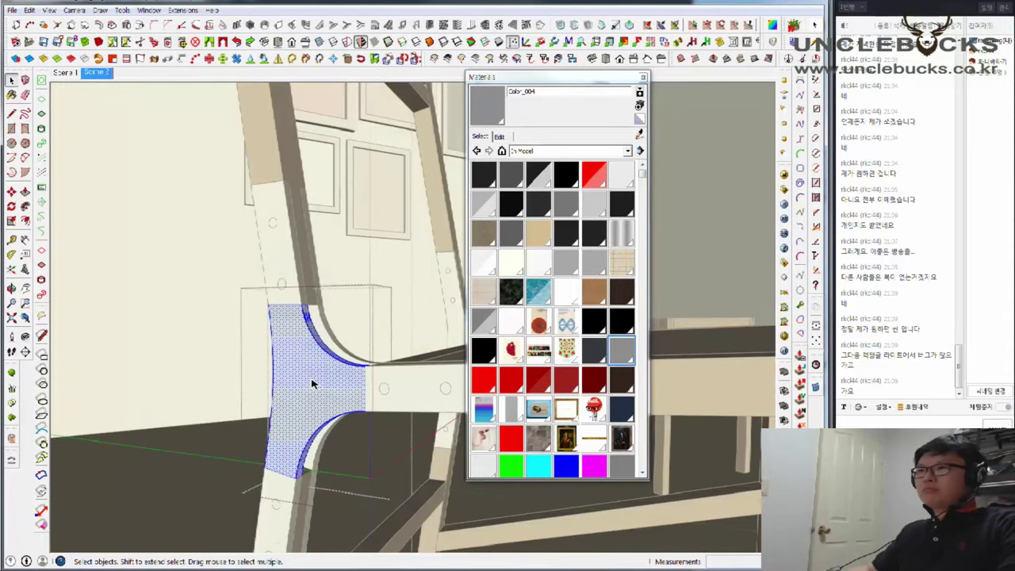
click(621, 349)
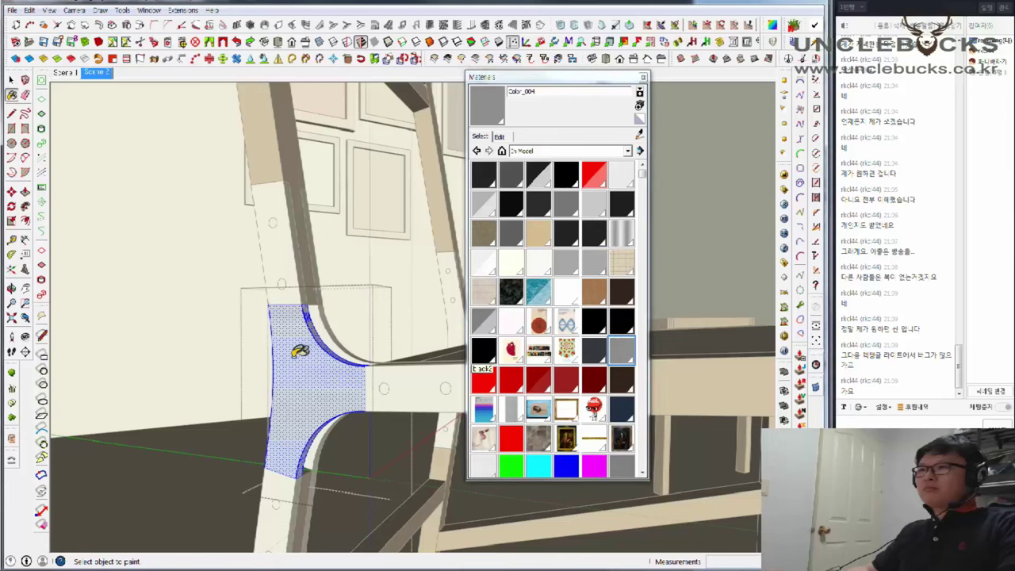
key(space)
click(288, 267)
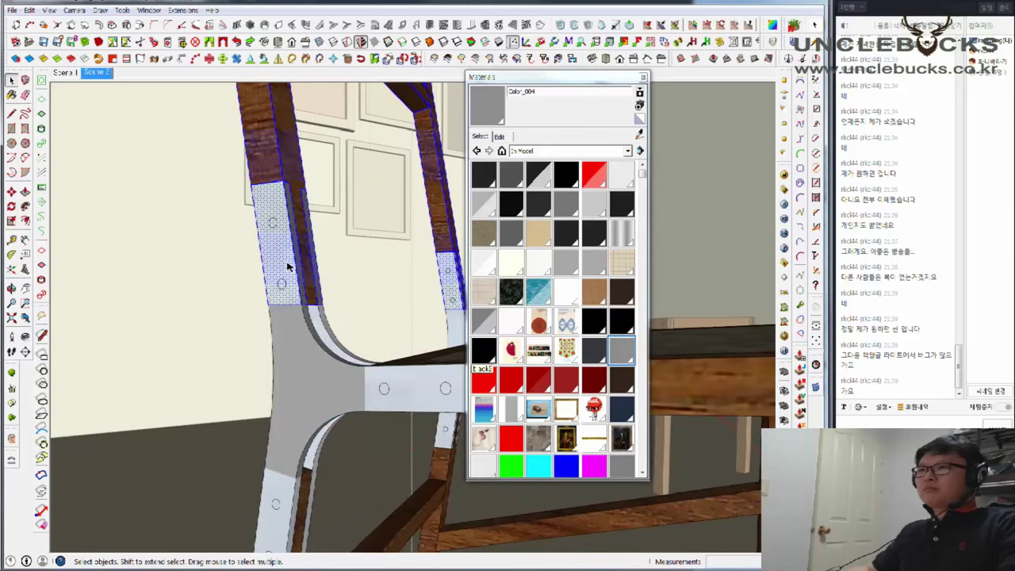
drag(203, 153, 422, 367)
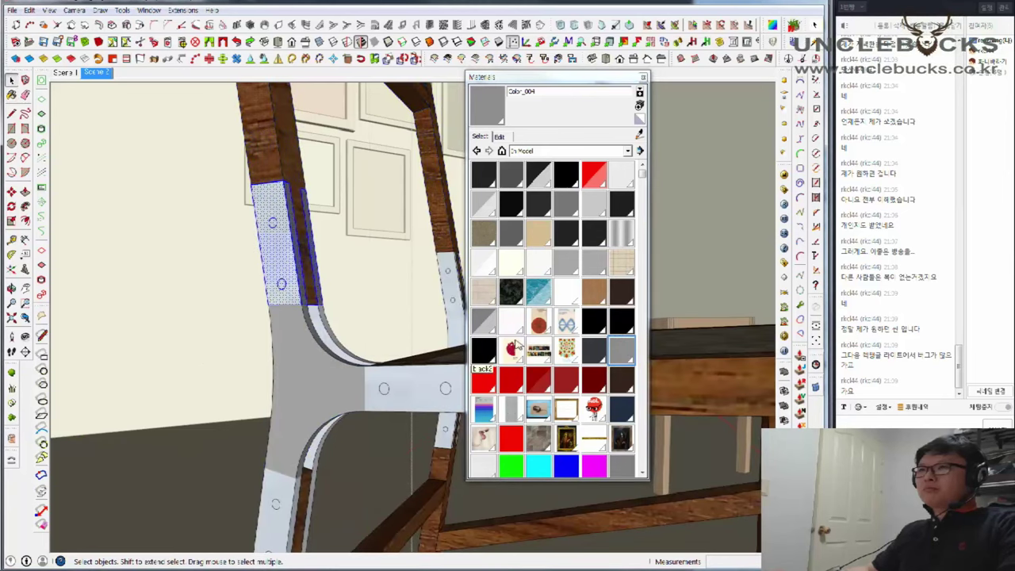
key(b)
Paint the chair's curved bracket faces with the grey Color_004 material
middle_drag(351, 340, 302, 365)
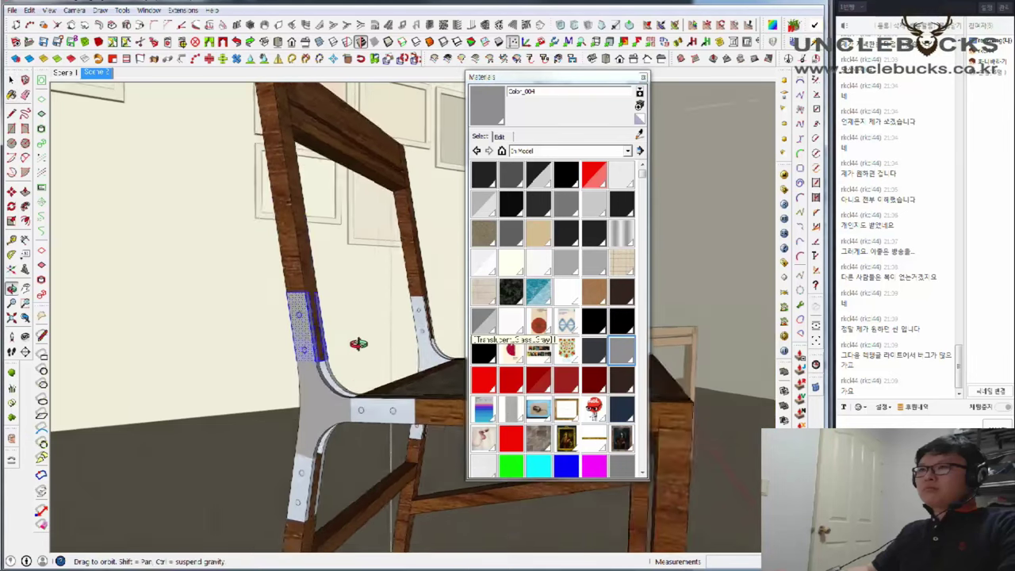
key(space)
double_click(291, 362)
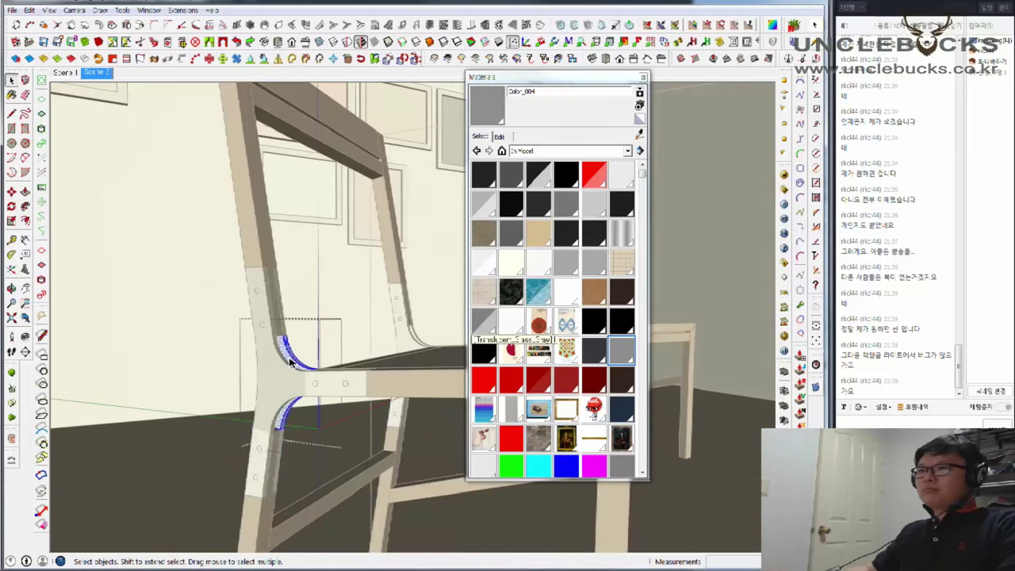
key(b)
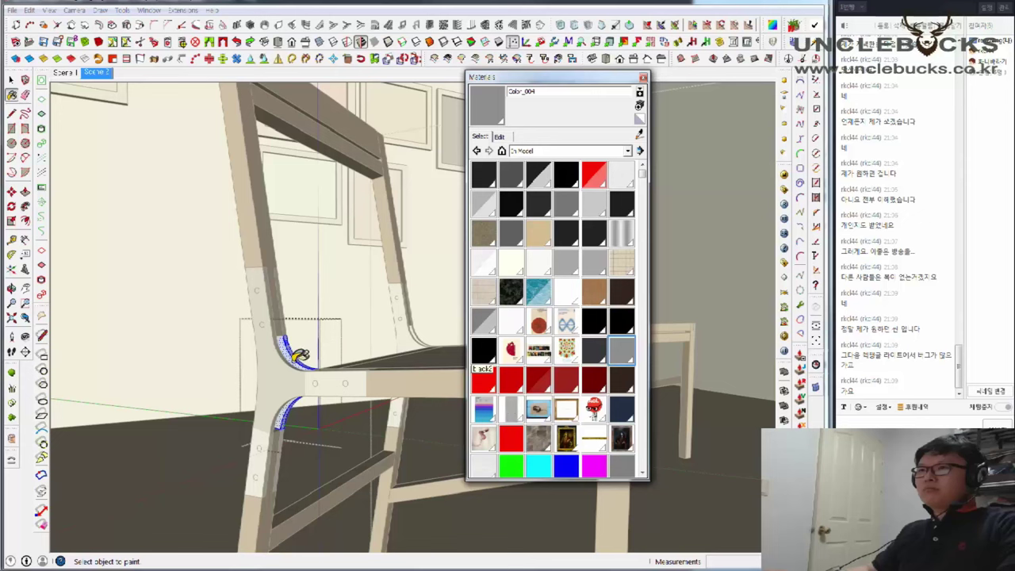
click(300, 357)
key(space)
click(333, 383)
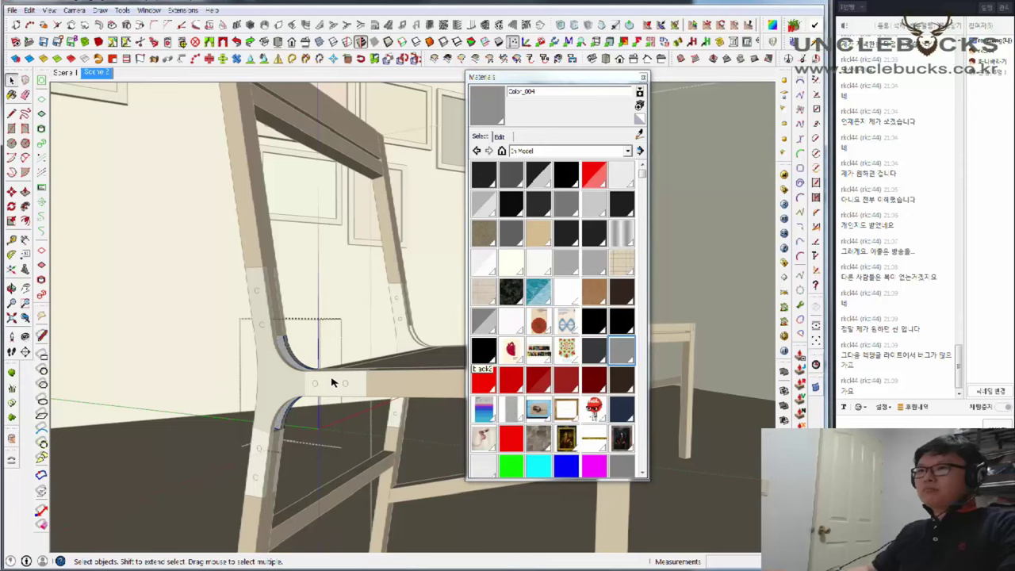
Exit the chair group, select the seat rail and pull back to a wide room view
key(Escape)
click(363, 381)
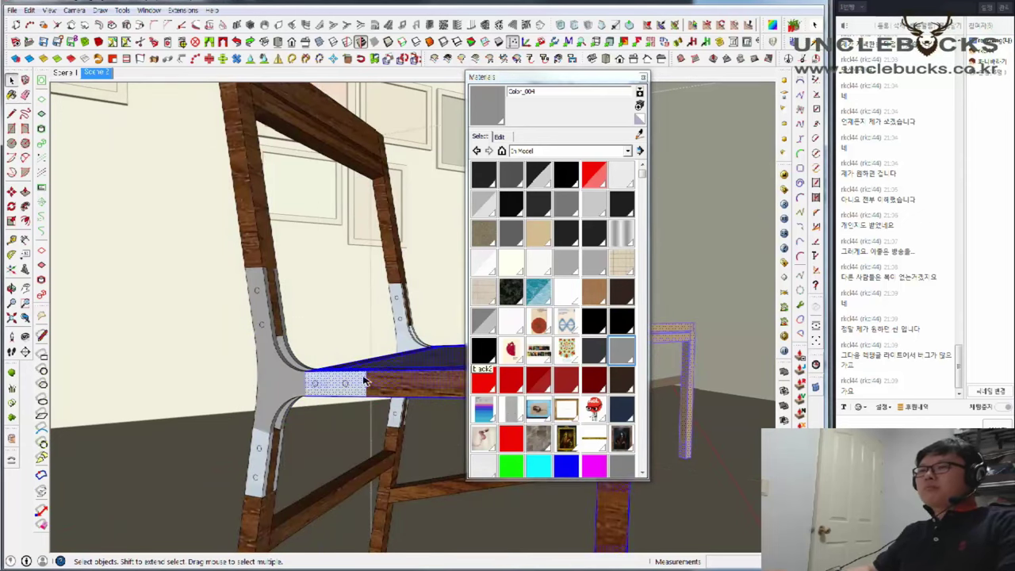
middle_drag(364, 381, 240, 438)
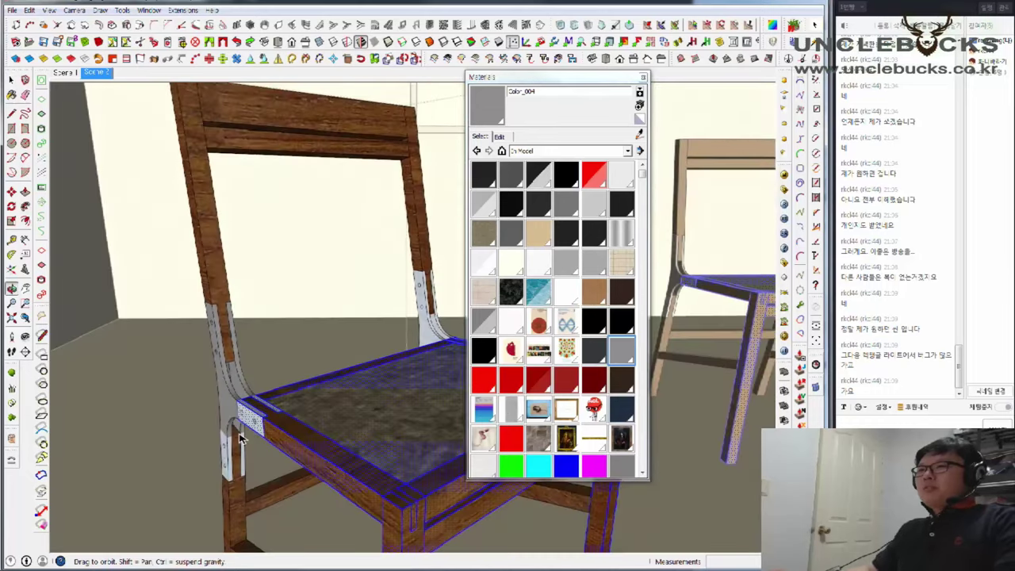
scroll(324, 310, down, 10)
mouse_move(335, 301)
middle_down()
mouse_move(245, 328)
mouse_move(380, 286)
middle_up()
scroll(397, 277, up, 3)
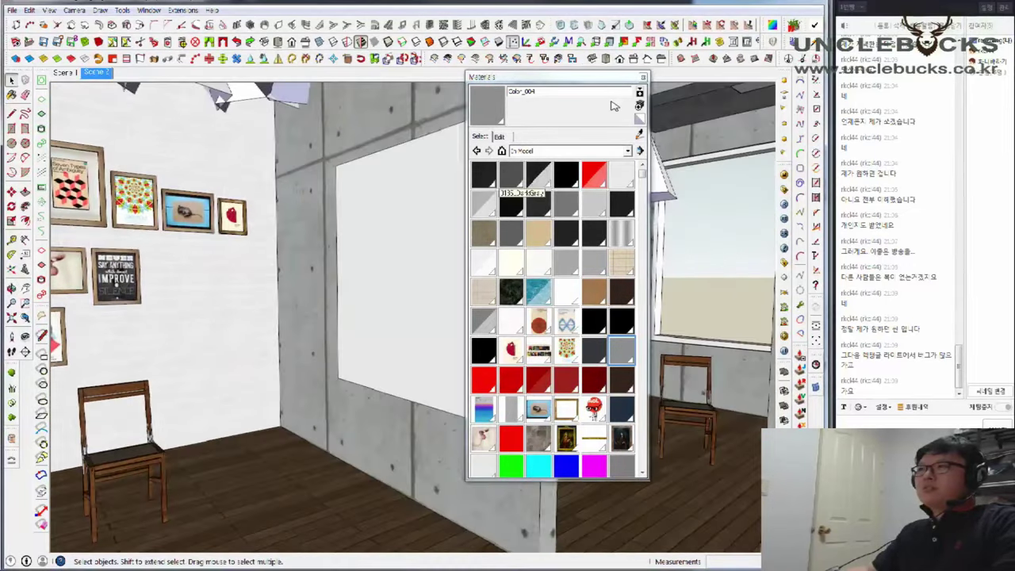
Close the Materials panel and frame the picture wall, light panel and chairs
click(642, 77)
mouse_move(492, 308)
middle_down()
mouse_move(487, 256)
mouse_move(455, 296)
mouse_move(670, 224)
middle_up()
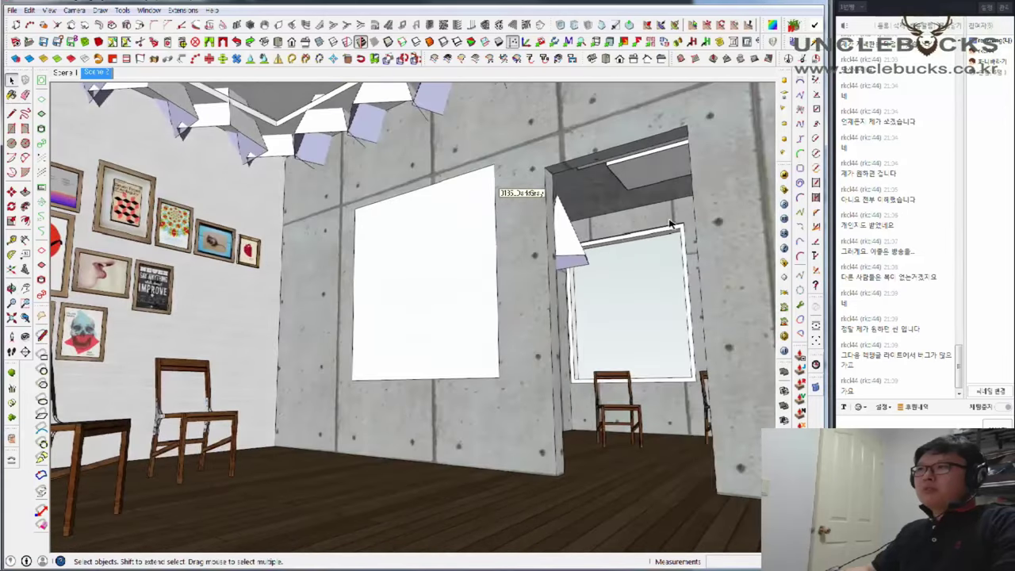
mouse_move(635, 178)
middle_down()
mouse_move(555, 290)
mouse_move(460, 342)
mouse_move(534, 309)
mouse_move(516, 316)
middle_up()
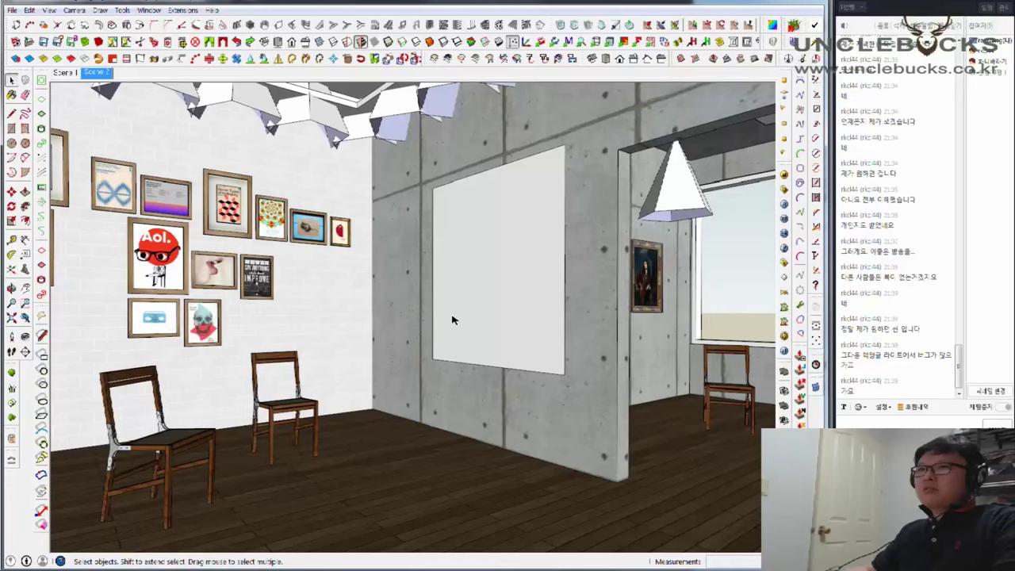
mouse_move(452, 317)
middle_down()
mouse_move(468, 310)
mouse_move(437, 312)
middle_up()
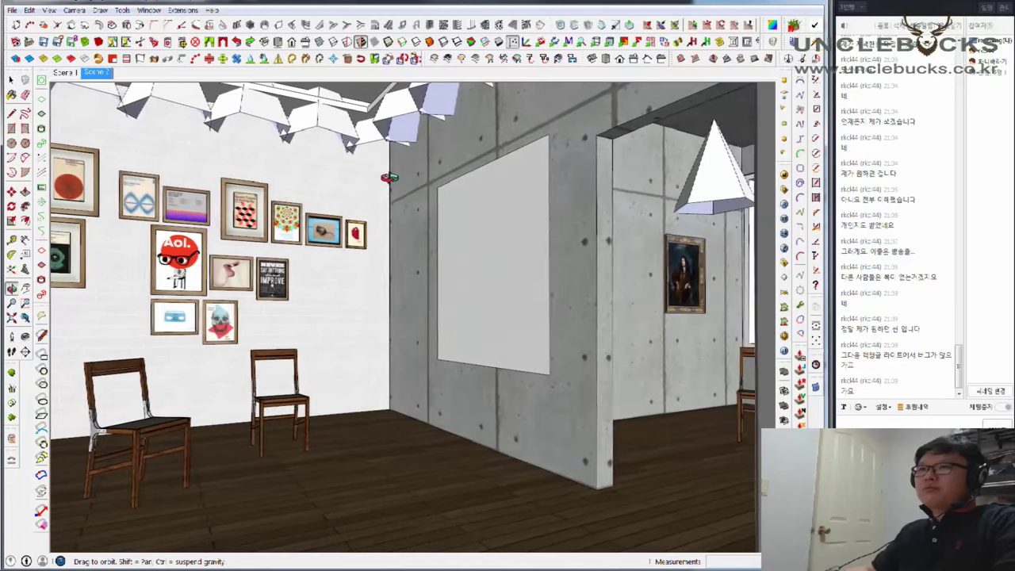
middle_drag(389, 177, 511, 187)
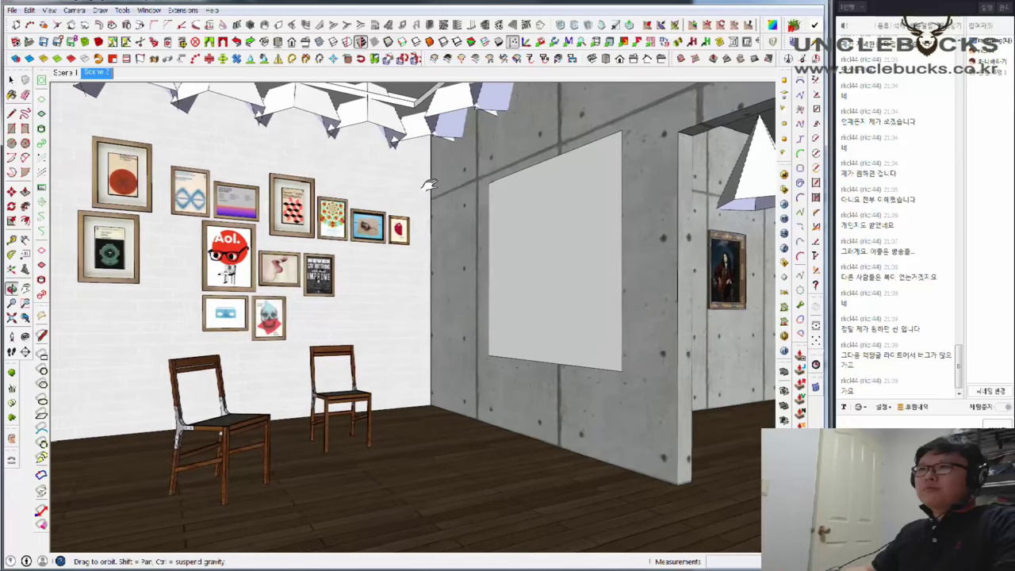
Set the wall rectangle light's Sampling Subdivs to 3 in the V-Ray Light Editor and apply
right_click(547, 196)
click(507, 372)
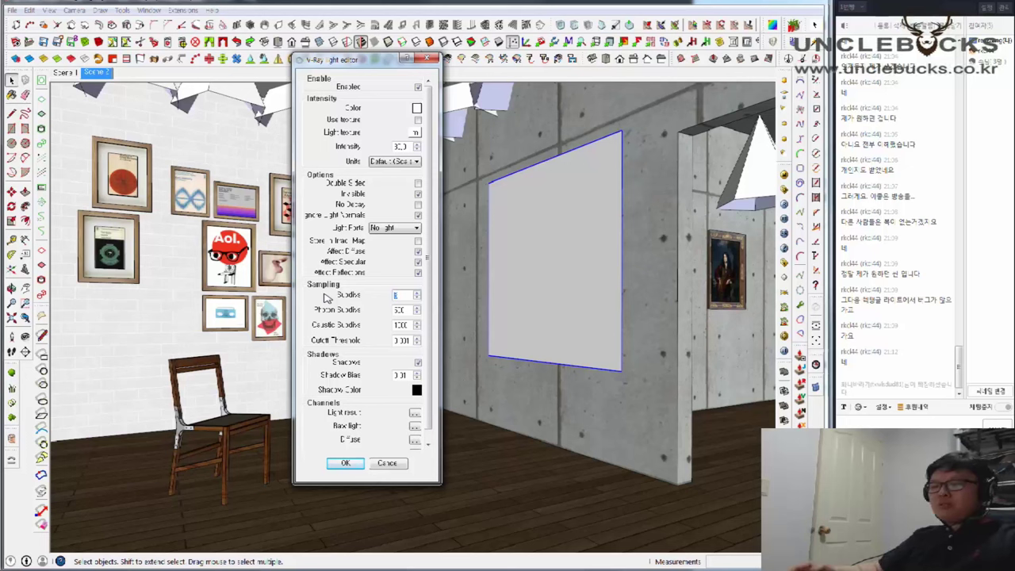
text(32)
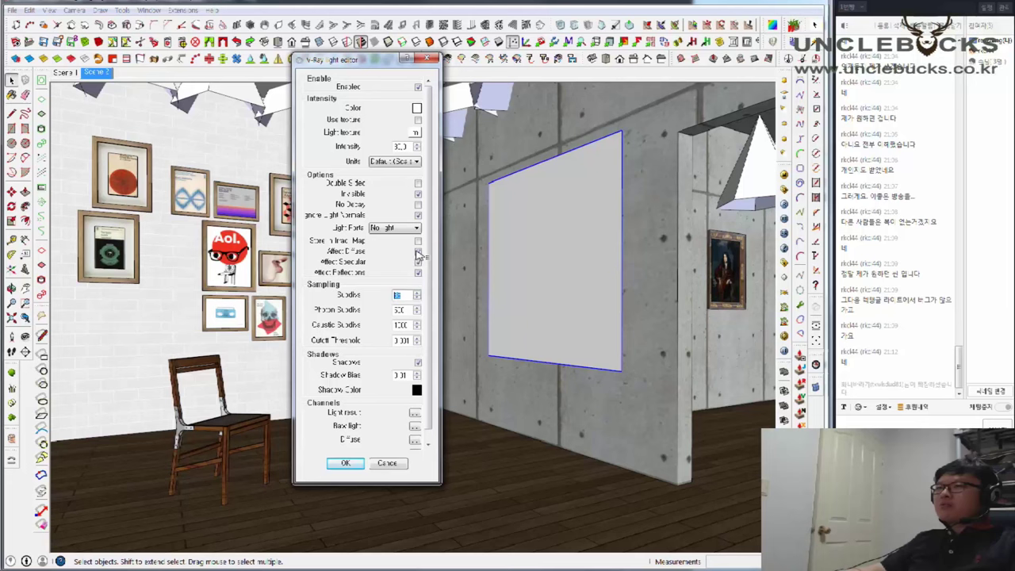
click(345, 462)
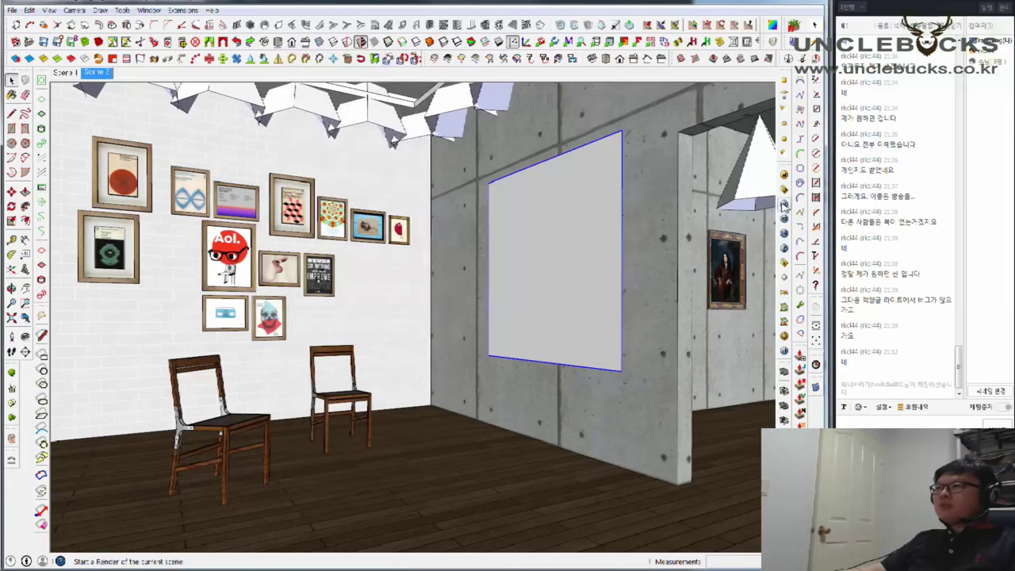
Render the gallery view with V-Ray, then close the finished frame buffer
click(783, 204)
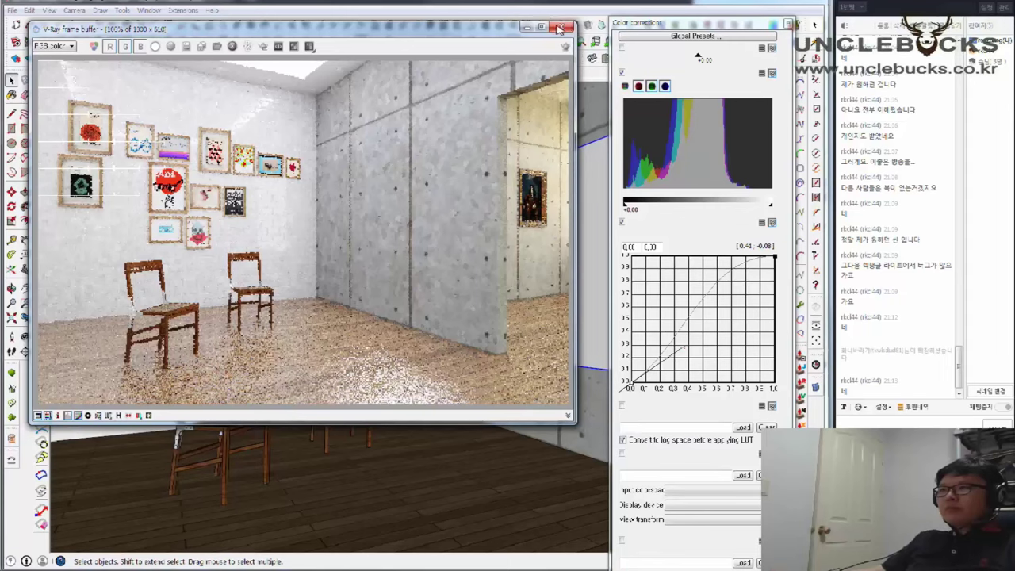
click(603, 64)
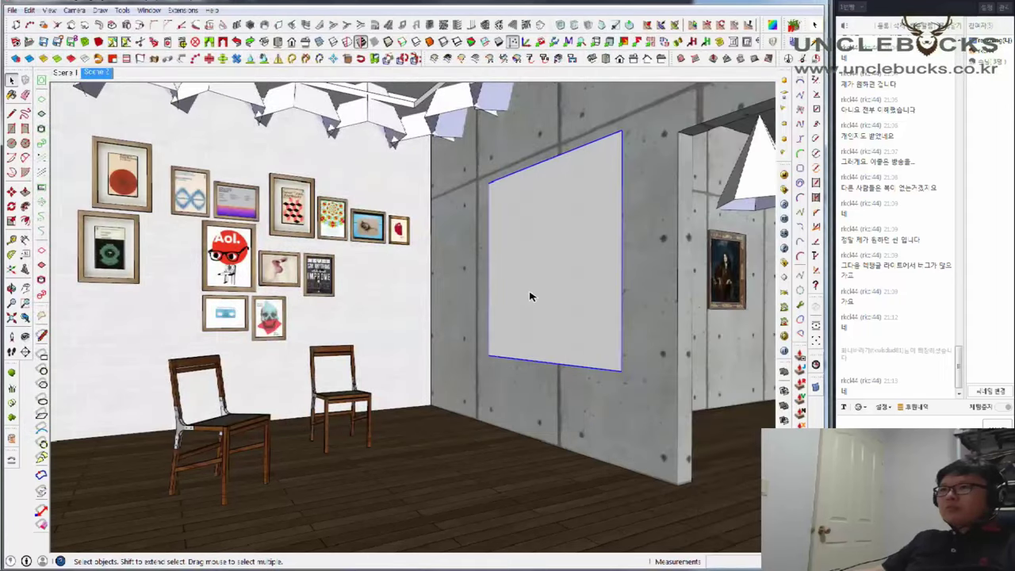
Dismiss the progress window, face the concrete wall's doorway and pick the Rectangle Light tool
key(Page_Down)
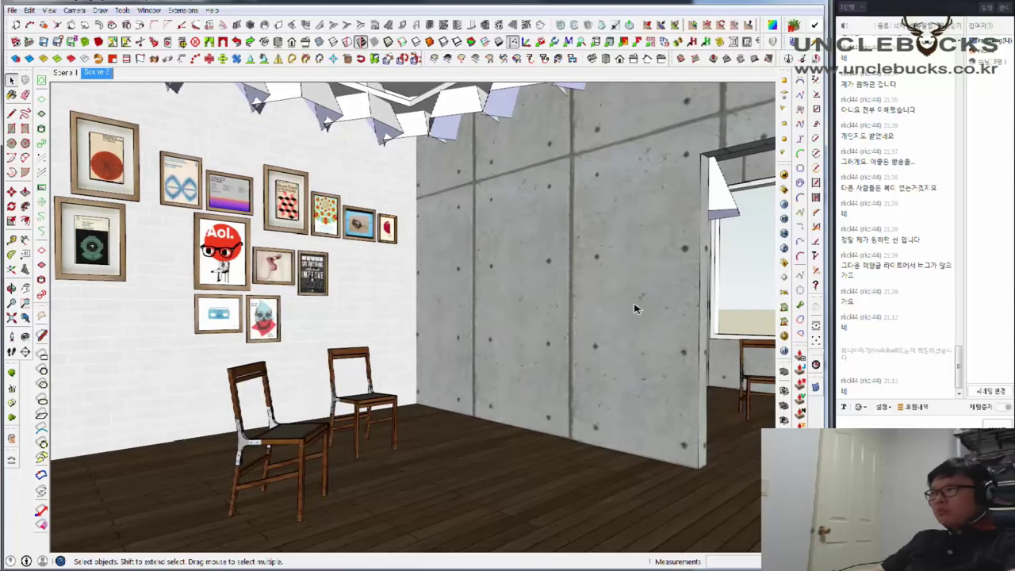
middle_drag(635, 306, 624, 306)
scroll(624, 307, down, 2)
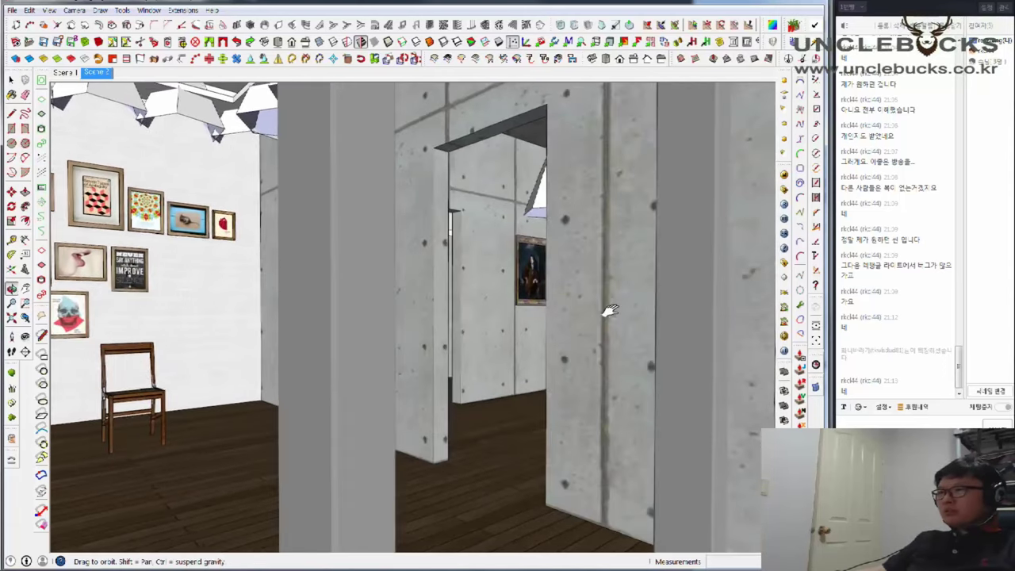
scroll(608, 310, down, 2)
scroll(636, 301, down, 2)
scroll(674, 305, down, 2)
mouse_move(692, 308)
middle_down()
mouse_move(713, 301)
mouse_move(404, 296)
mouse_move(378, 283)
mouse_move(374, 245)
mouse_move(385, 302)
mouse_move(407, 306)
mouse_move(691, 311)
mouse_move(430, 289)
middle_up()
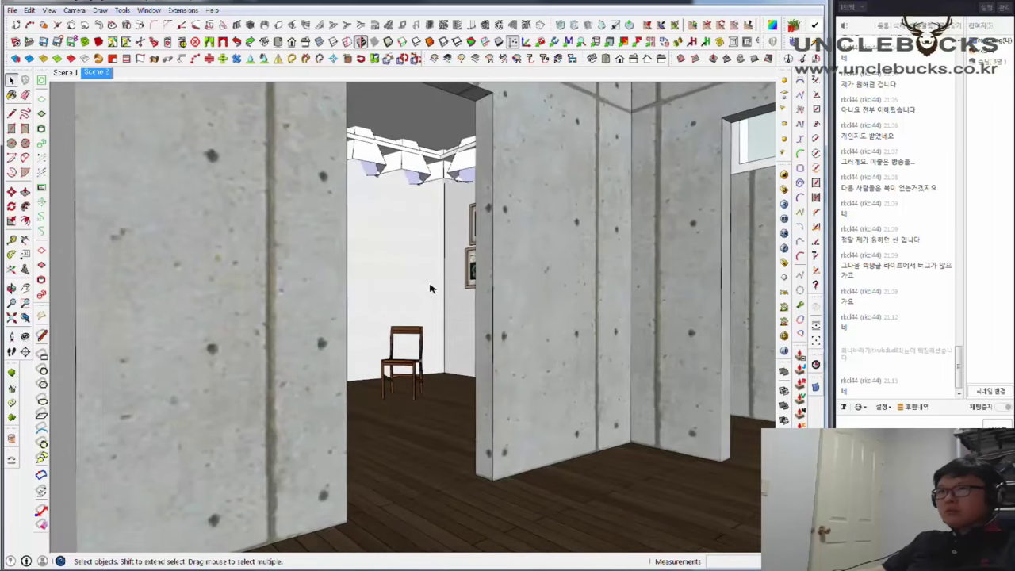
middle_drag(510, 346, 515, 377)
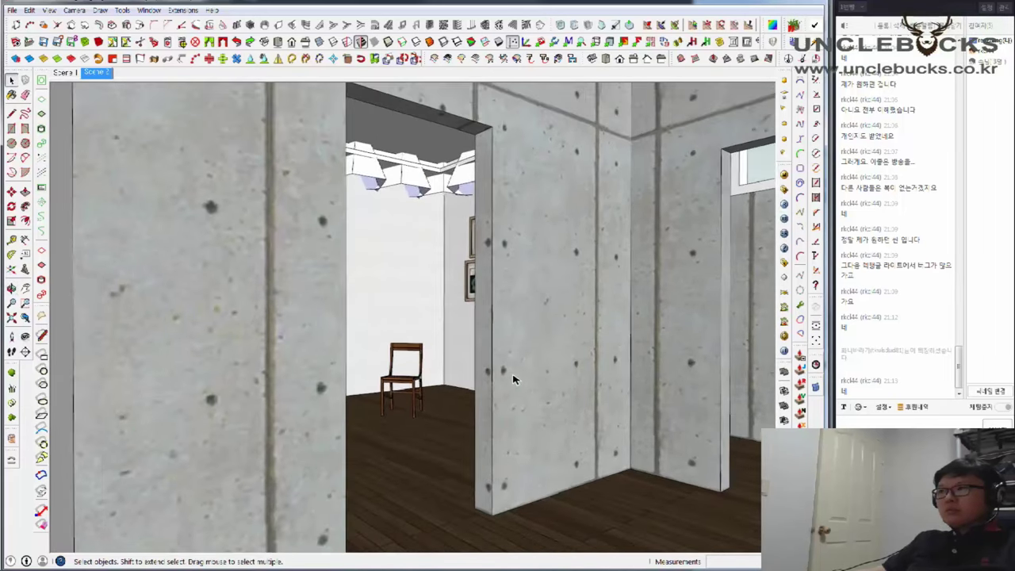
scroll(516, 377, up, 3)
middle_drag(694, 300, 206, 317)
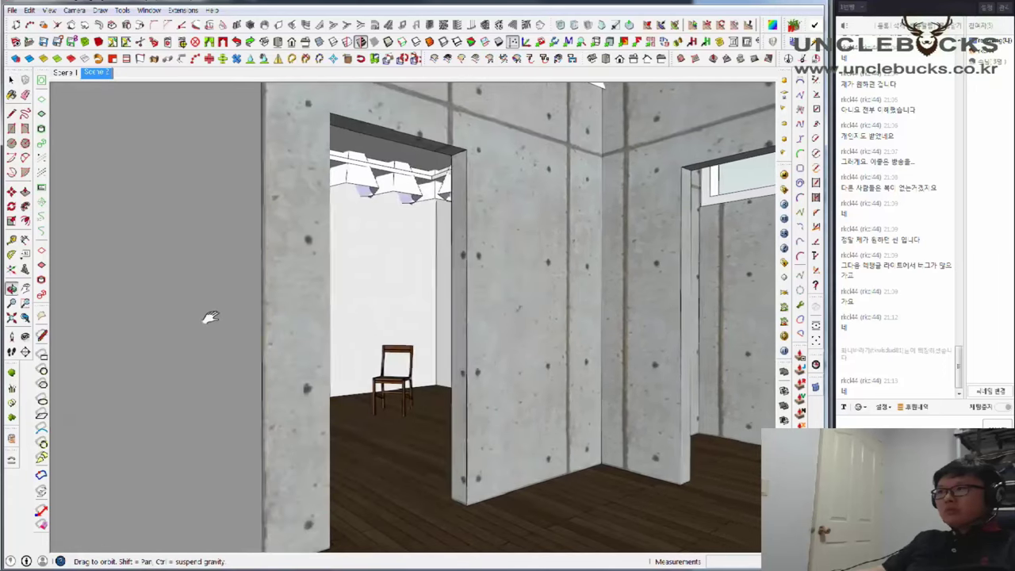
middle_drag(573, 315, 584, 295)
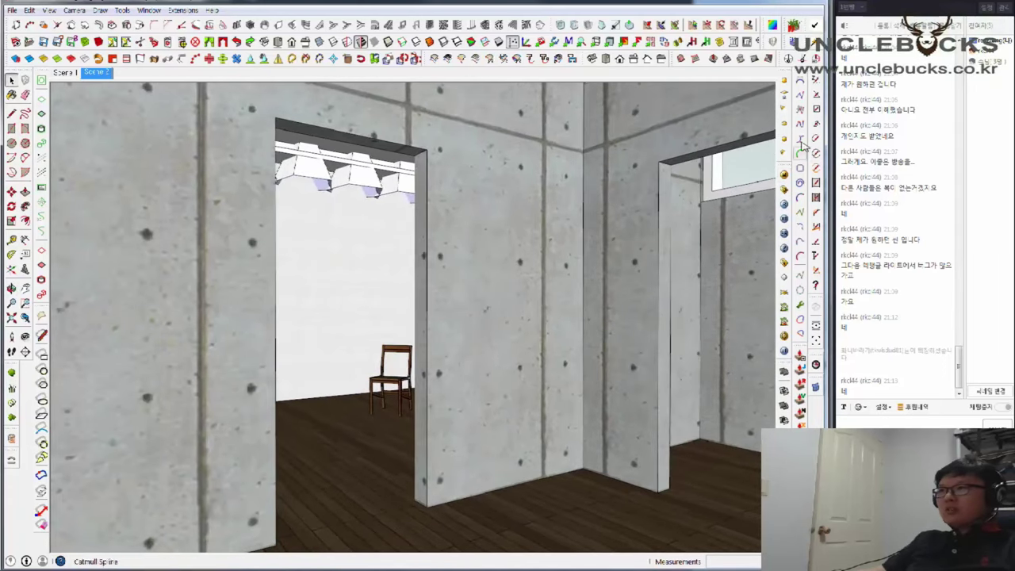
click(785, 96)
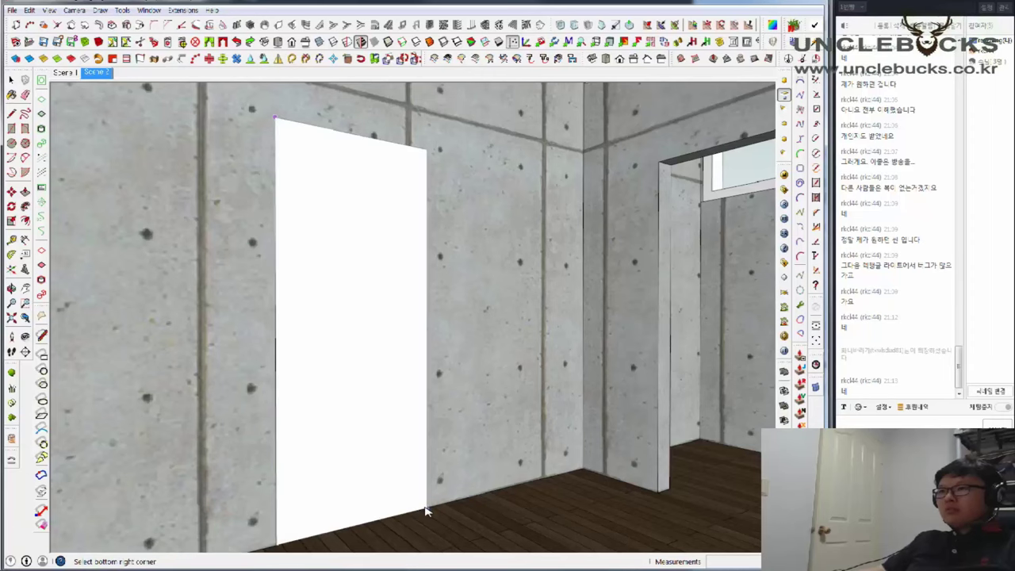
Complete the rectangle light at the doorway's bottom-right corner so it fills the opening
click(425, 512)
mouse_move(177, 370)
middle_down()
mouse_move(450, 349)
mouse_move(566, 360)
mouse_move(573, 352)
mouse_move(577, 366)
middle_up()
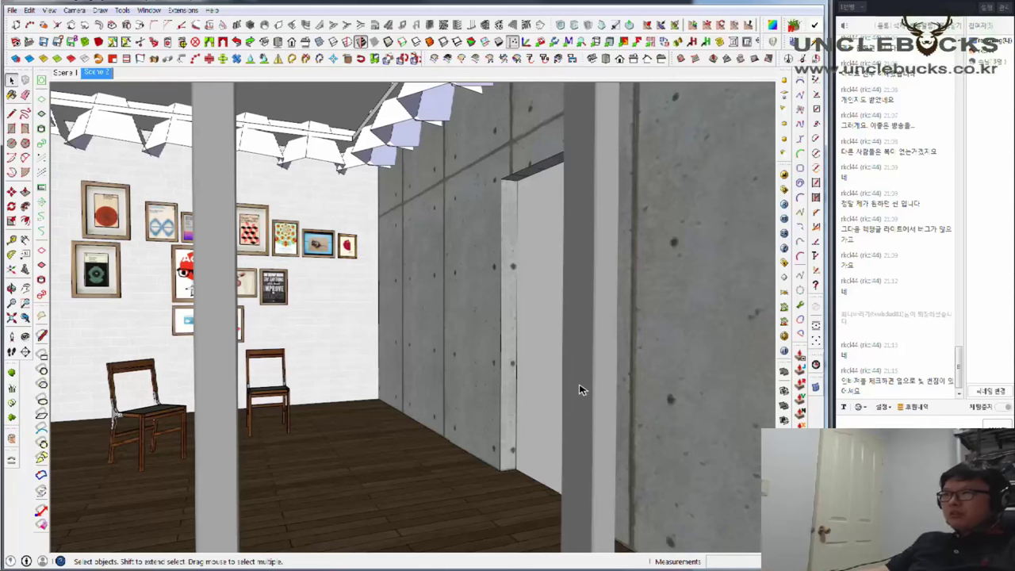
mouse_move(552, 404)
middle_down()
mouse_move(561, 389)
mouse_move(623, 394)
mouse_move(544, 395)
middle_up()
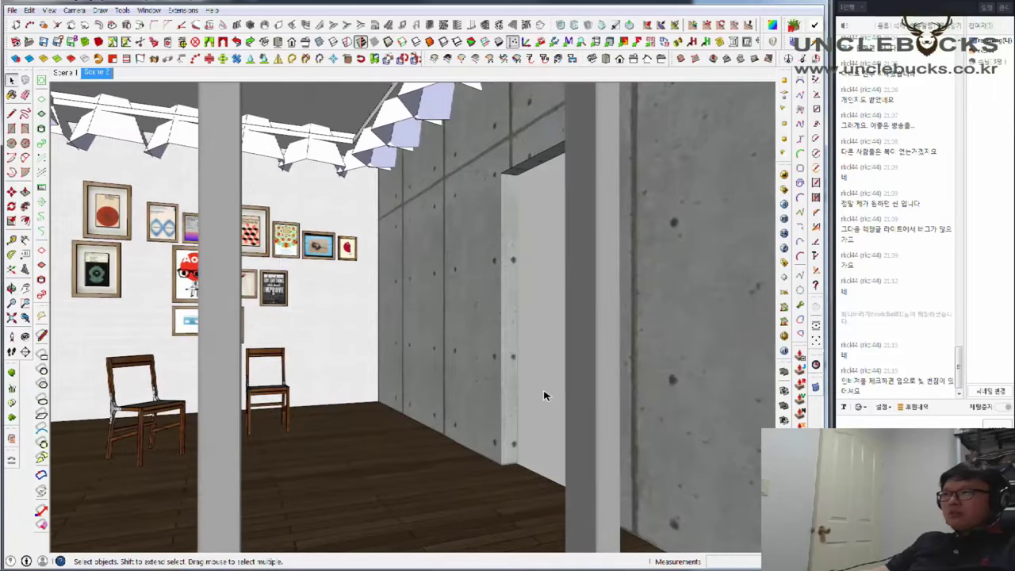
scroll(545, 397, down, 2)
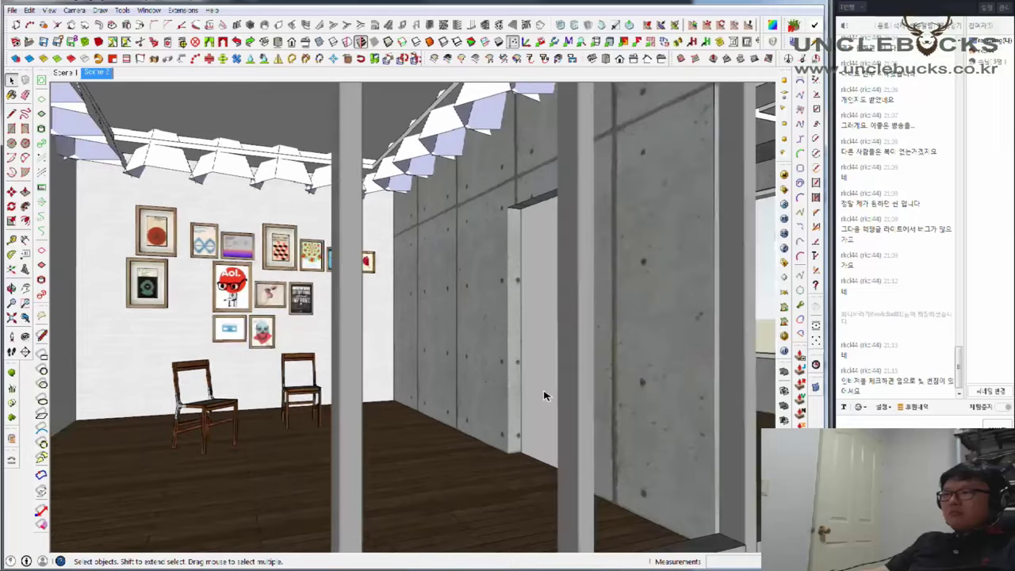
mouse_move(546, 396)
middle_down()
mouse_move(594, 390)
mouse_move(432, 397)
mouse_move(465, 385)
mouse_move(492, 394)
mouse_move(471, 394)
middle_up()
Orbit and zoom around the room to check the new doorway light panel
scroll(460, 387, down, 3)
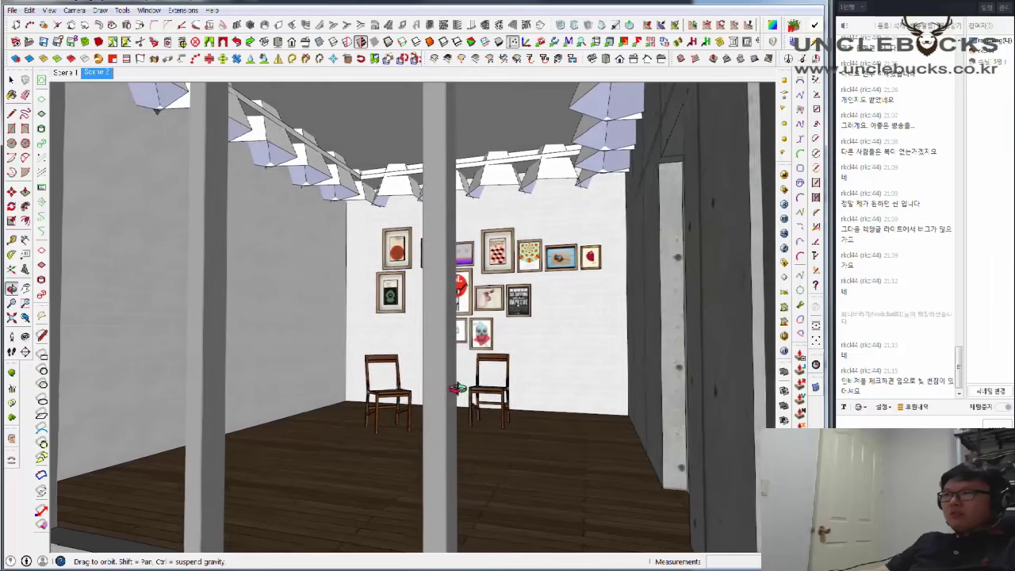
scroll(559, 387, up, 4)
mouse_move(559, 387)
middle_down()
mouse_move(585, 401)
mouse_move(544, 390)
middle_up()
scroll(594, 391, down, 2)
scroll(567, 405, up, 2)
scroll(567, 404, down, 2)
scroll(559, 401, up, 2)
scroll(555, 396, down, 2)
scroll(561, 391, up, 2)
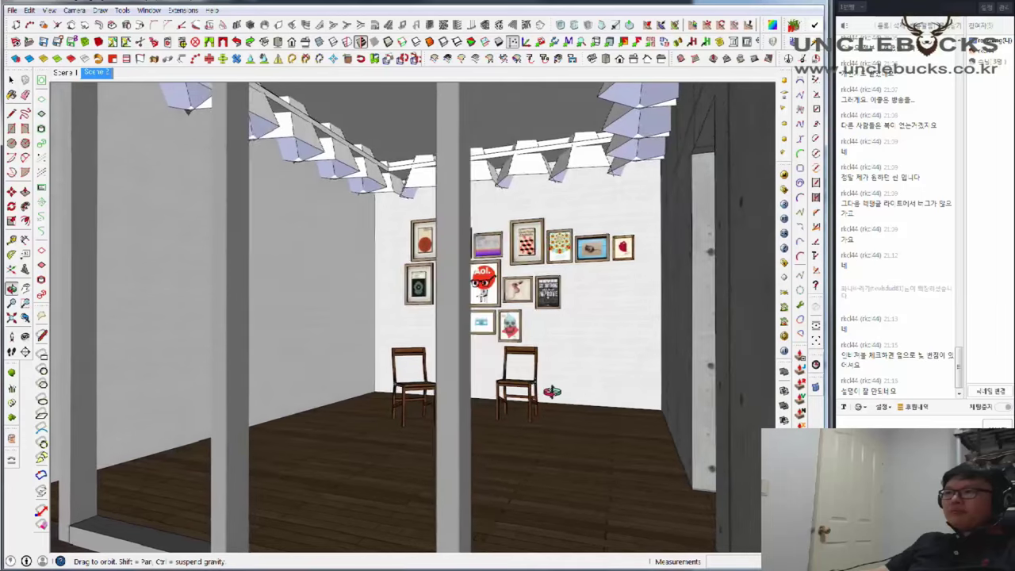
scroll(608, 394, down, 2)
scroll(673, 378, up, 2)
scroll(678, 377, down, 2)
mouse_move(678, 378)
middle_down()
mouse_move(717, 388)
mouse_move(688, 303)
middle_up()
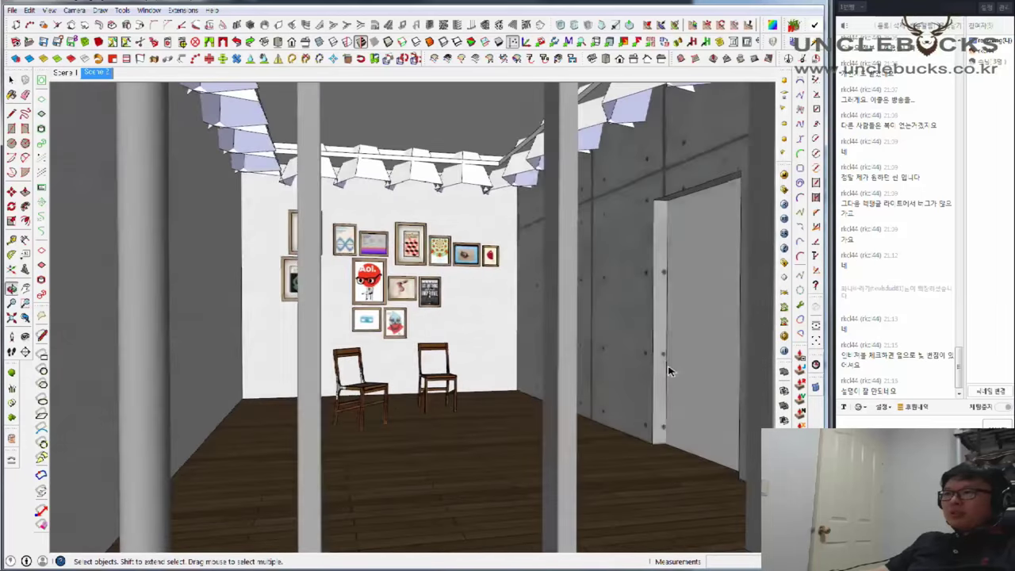
scroll(688, 303, up, 2)
Set the doorway rectangle light's intensity to 13 in its V-Ray light settings
right_click(692, 245)
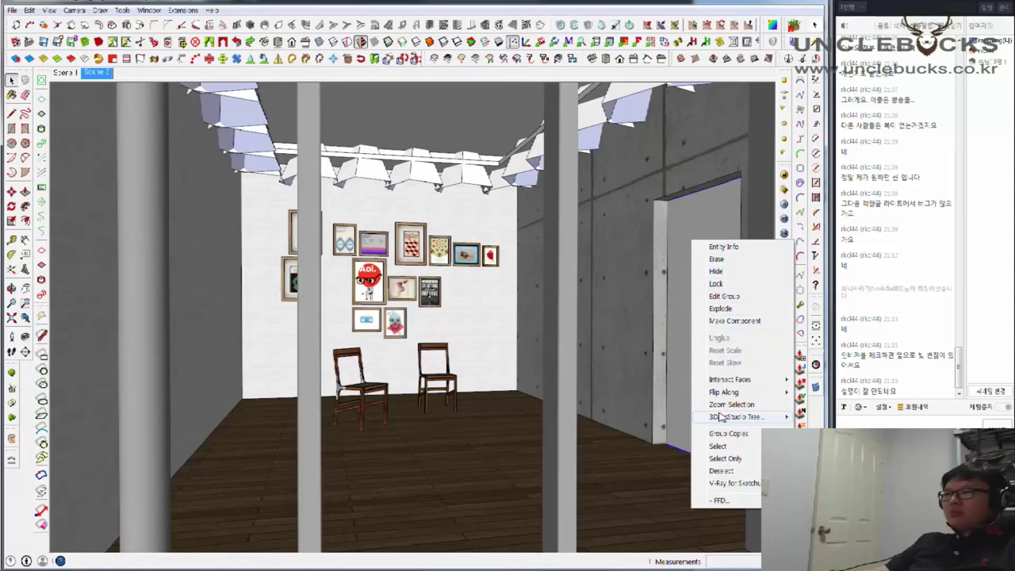
mouse_move(734, 483)
click(650, 483)
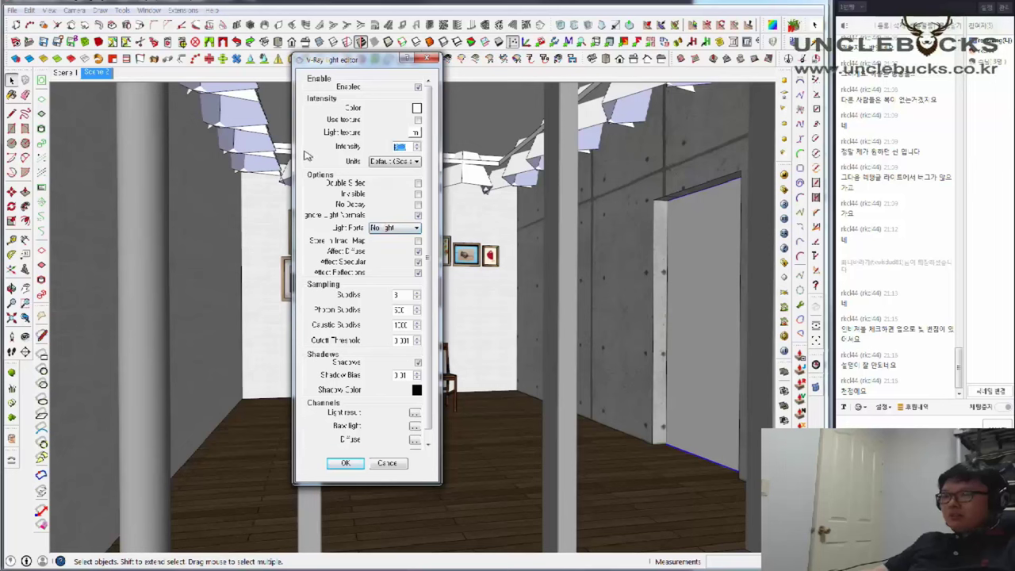
text(13)
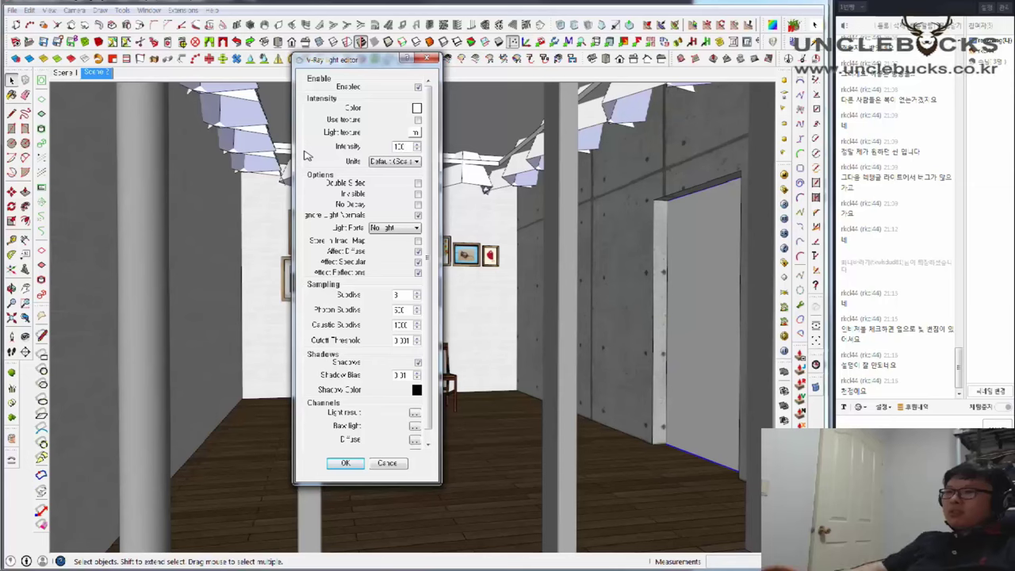
click(345, 465)
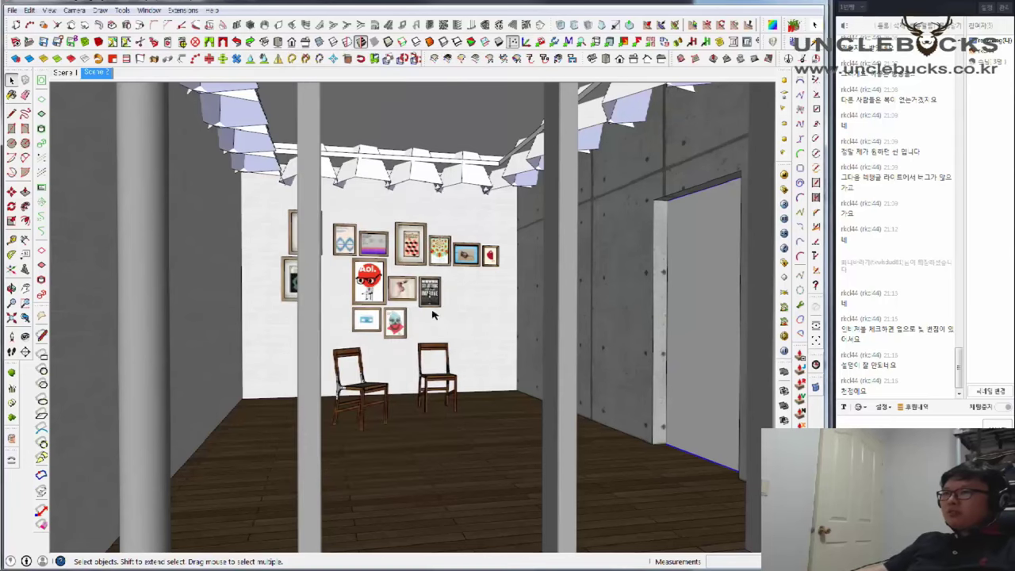
From a higher view, make the doorway light invisible in its V-Ray light settings
middle_drag(439, 234, 278, 144)
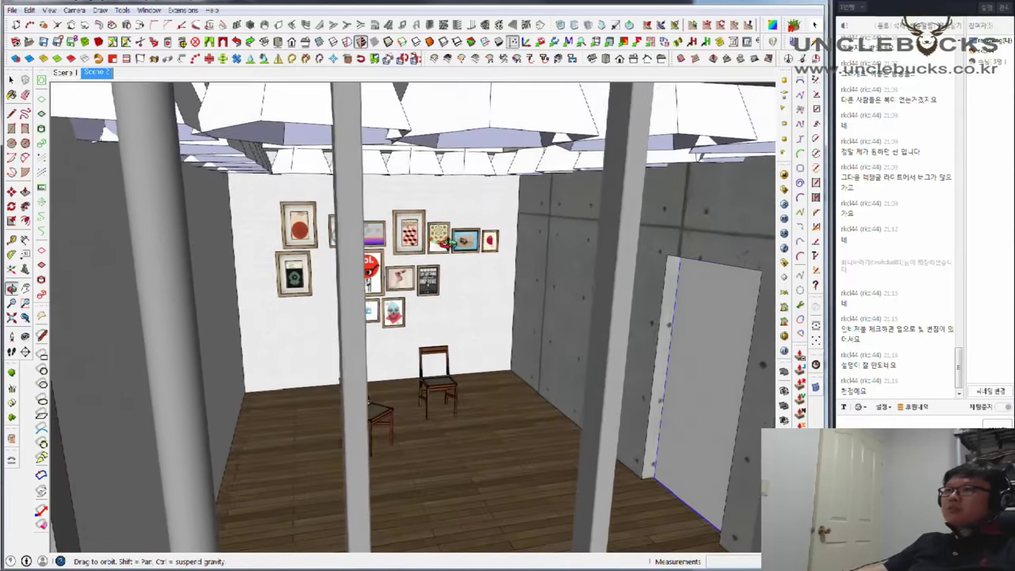
mouse_move(429, 131)
middle_down()
mouse_move(389, 245)
mouse_move(489, 251)
mouse_move(449, 272)
mouse_move(621, 260)
middle_up()
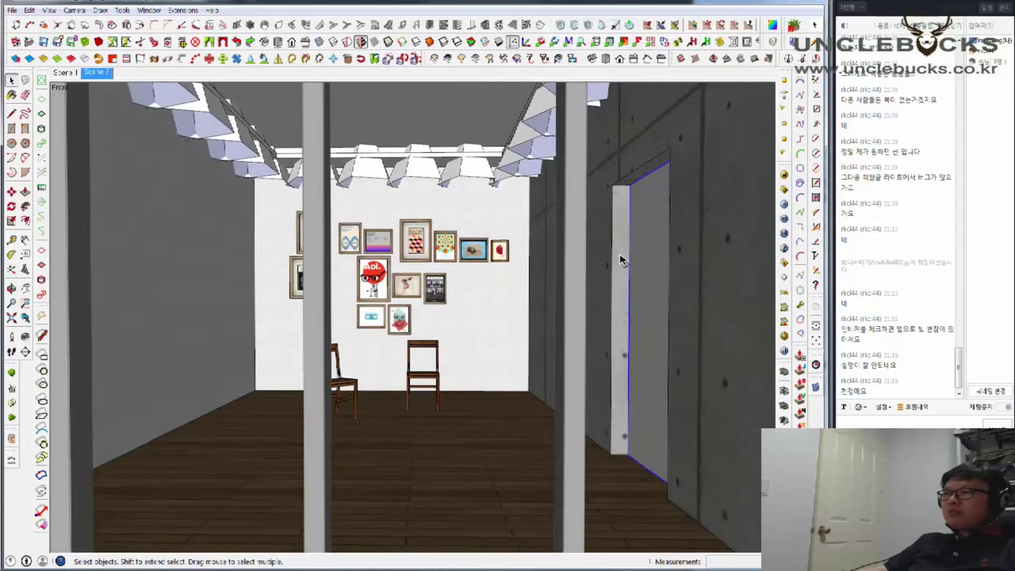
right_click(652, 239)
mouse_move(696, 478)
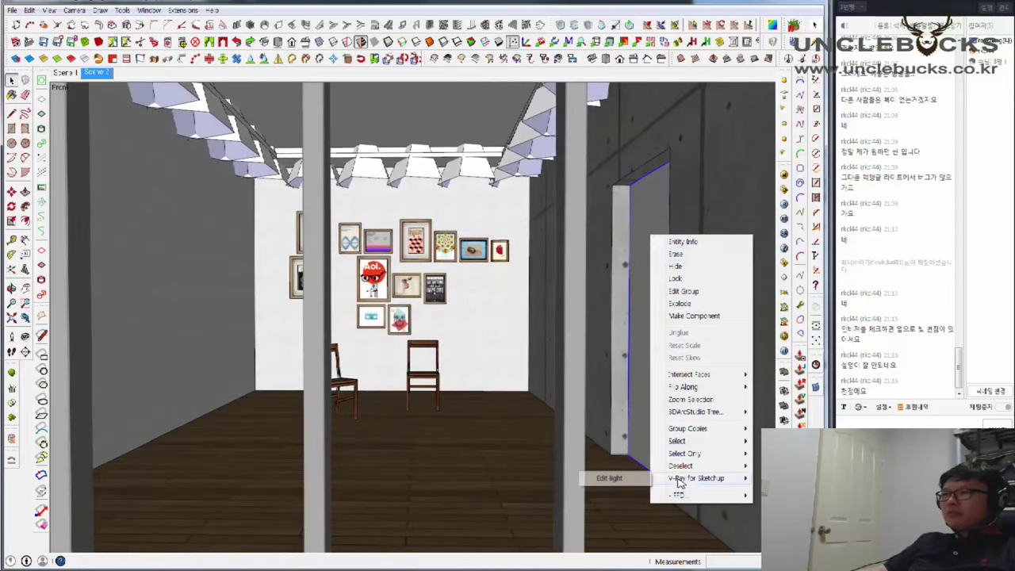
click(611, 478)
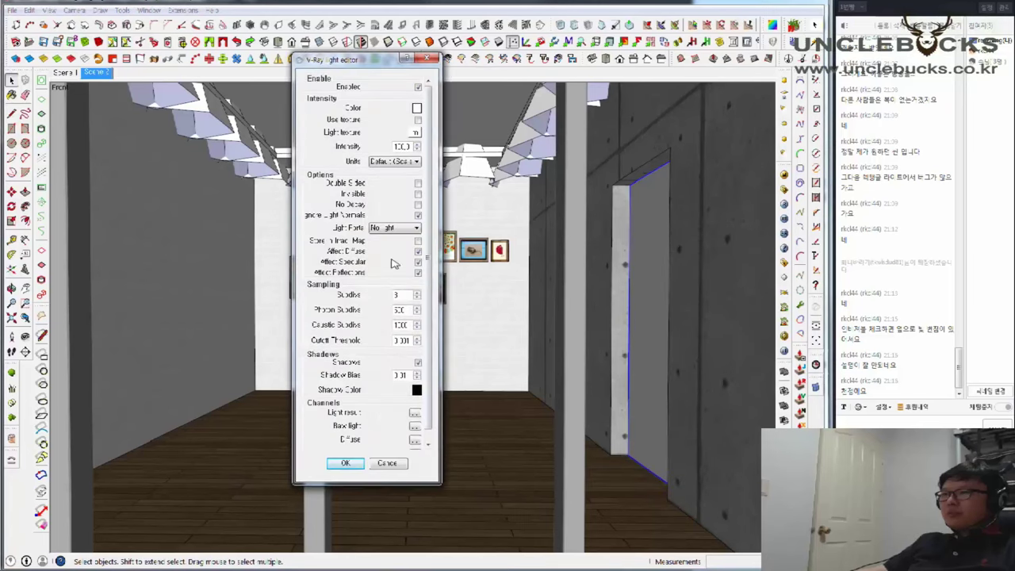
click(346, 463)
scroll(407, 412, down, 5)
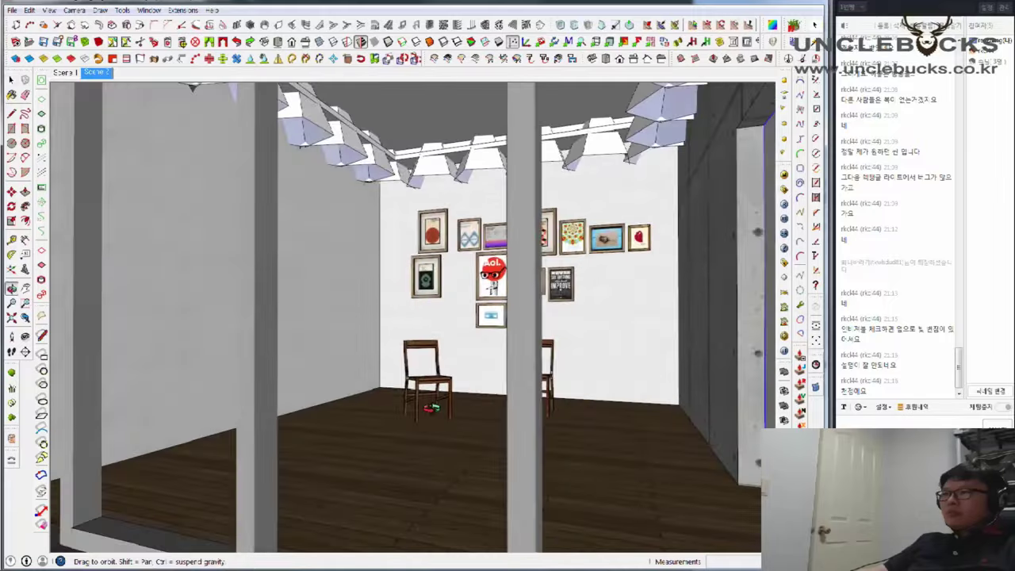
Rotate the view slightly, launch the V-Ray render from the toolbar, then send a chat reply
middle_drag(434, 412, 465, 408)
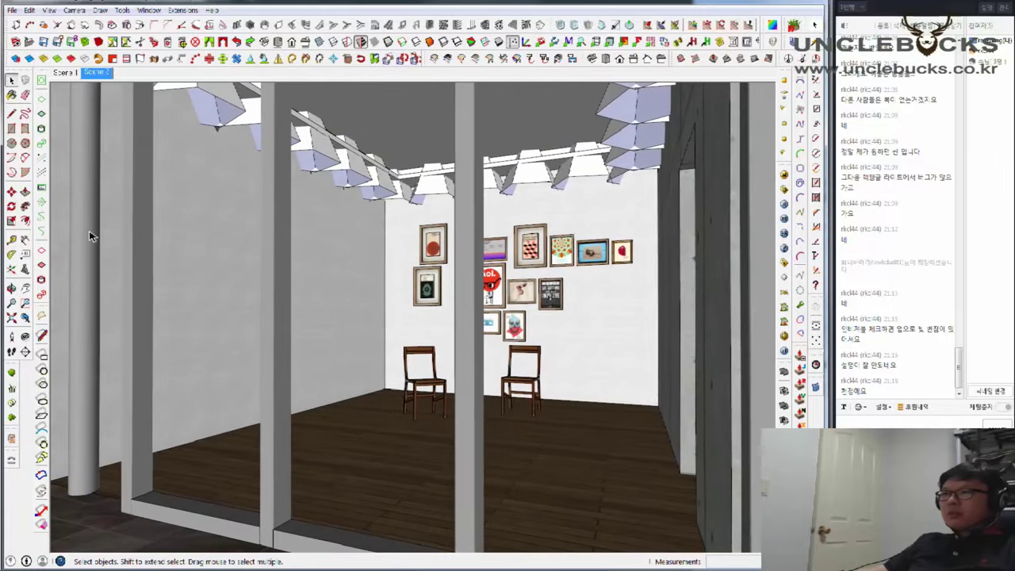
click(785, 203)
text(emissive)
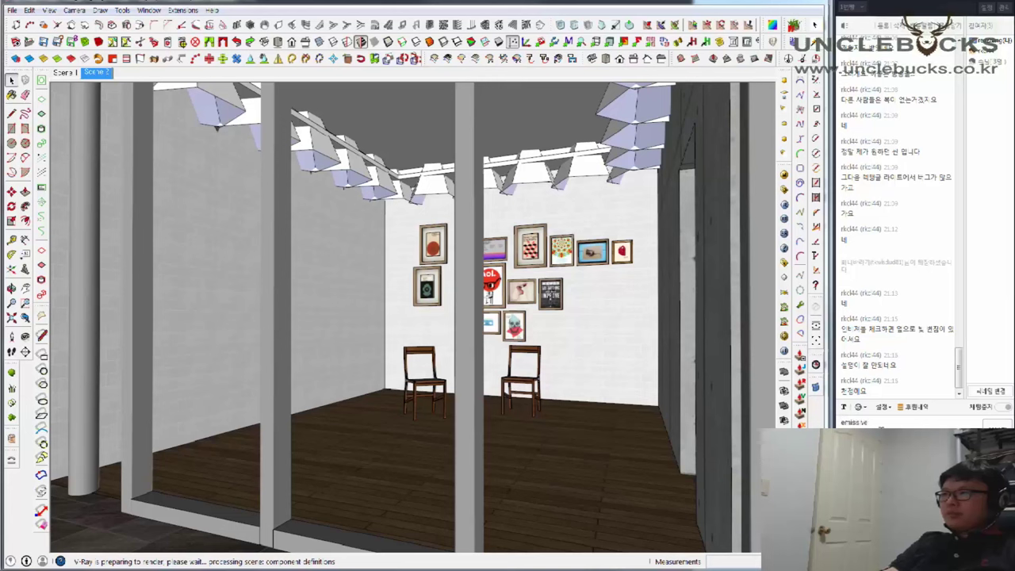
key(Return)
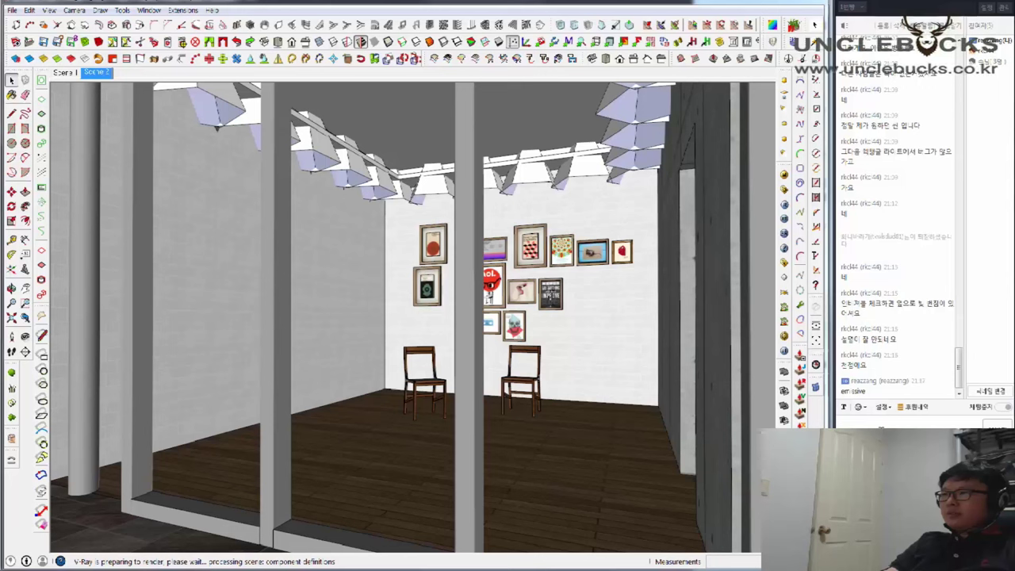
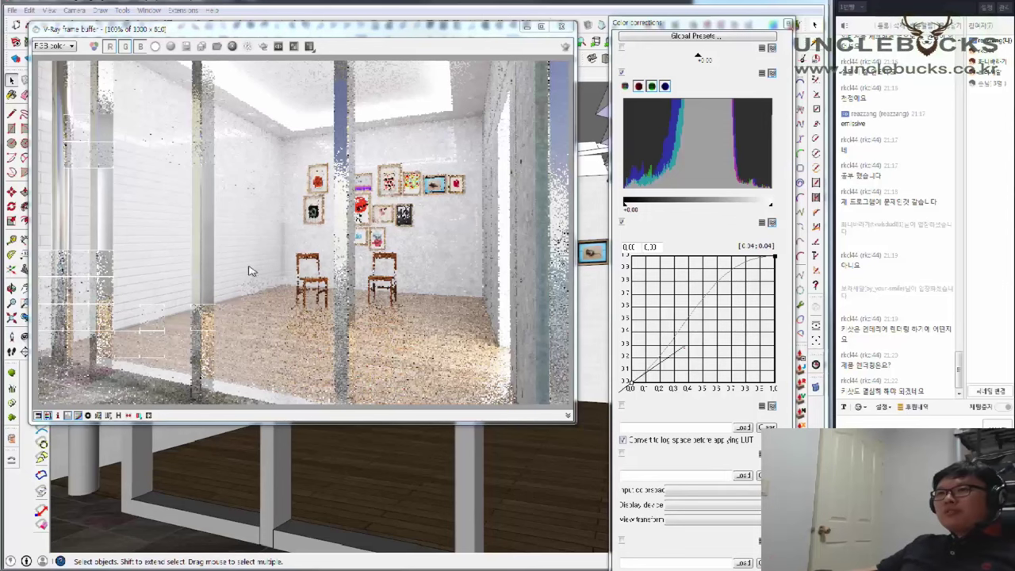
Zoom around the previous gallery render, then return it to 100% size
scroll(191, 230, up, 1)
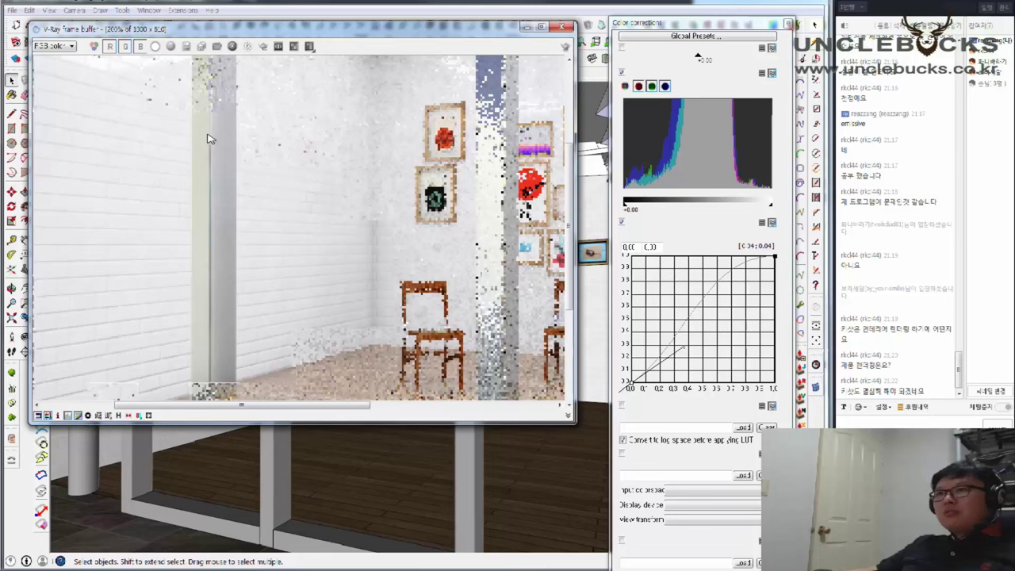
scroll(207, 252, down, 2)
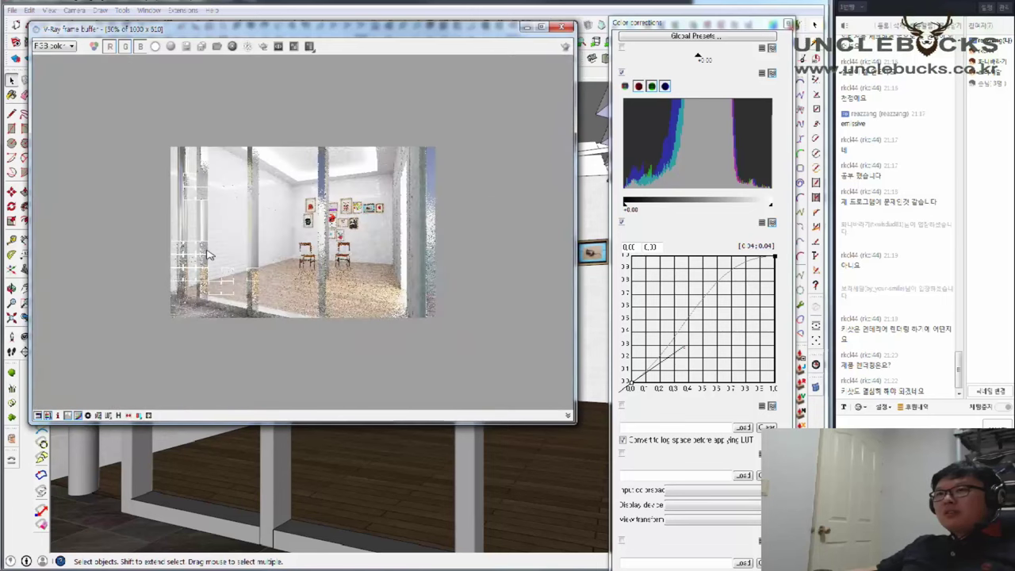
scroll(208, 252, up, 1)
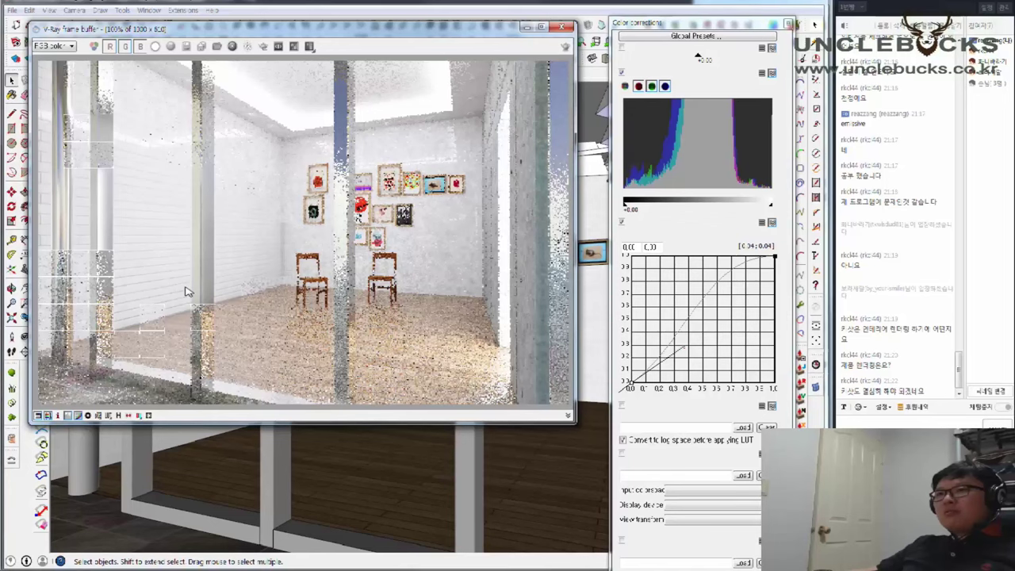
double_click(369, 329)
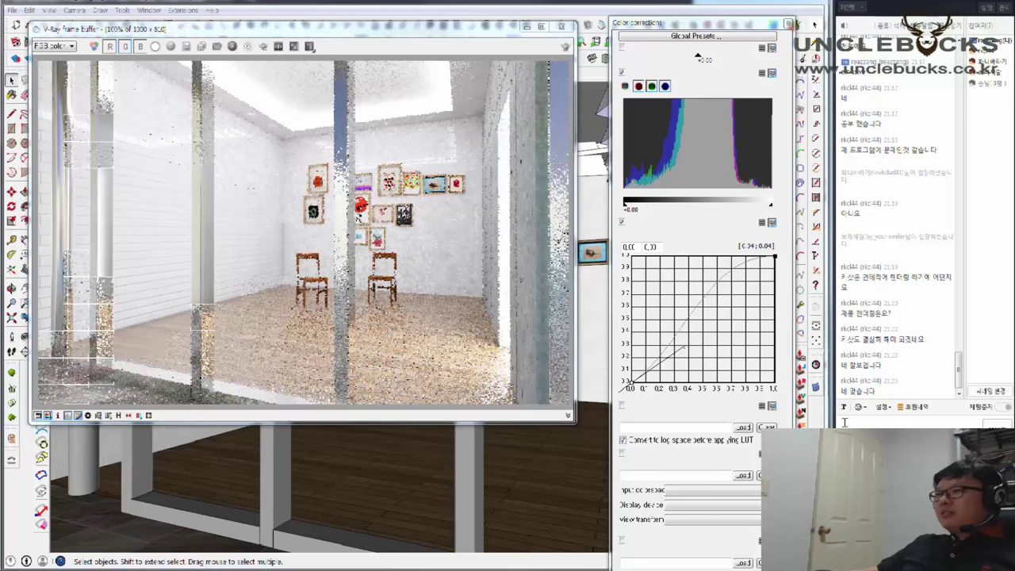
Reposition the V-Ray frame buffer and launch a fresh render of the gallery
click(225, 227)
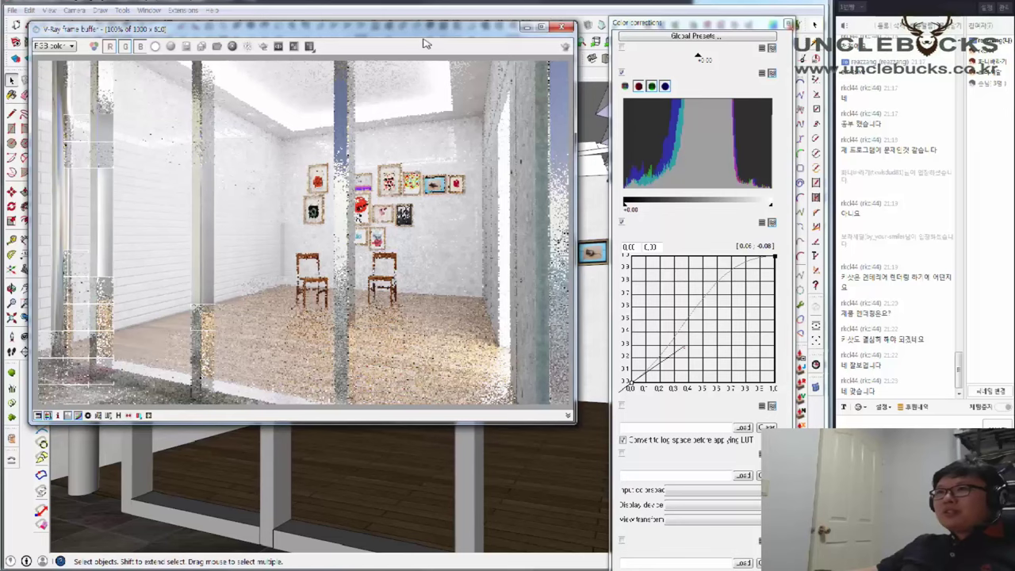
drag(432, 30, 423, 87)
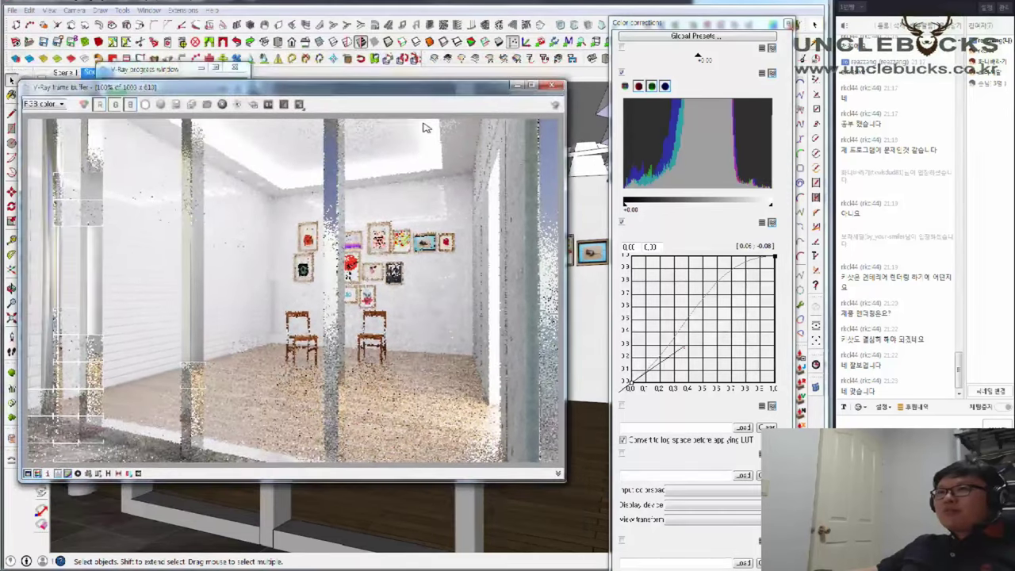
mouse_move(425, 126)
mouse_down()
mouse_move(435, 63)
mouse_move(443, 69)
mouse_up()
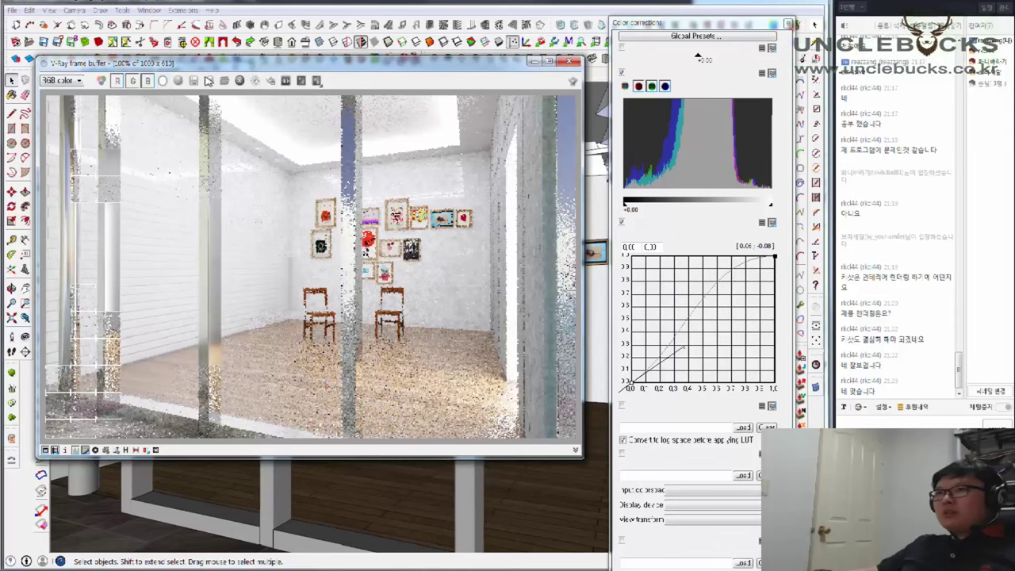
click(207, 81)
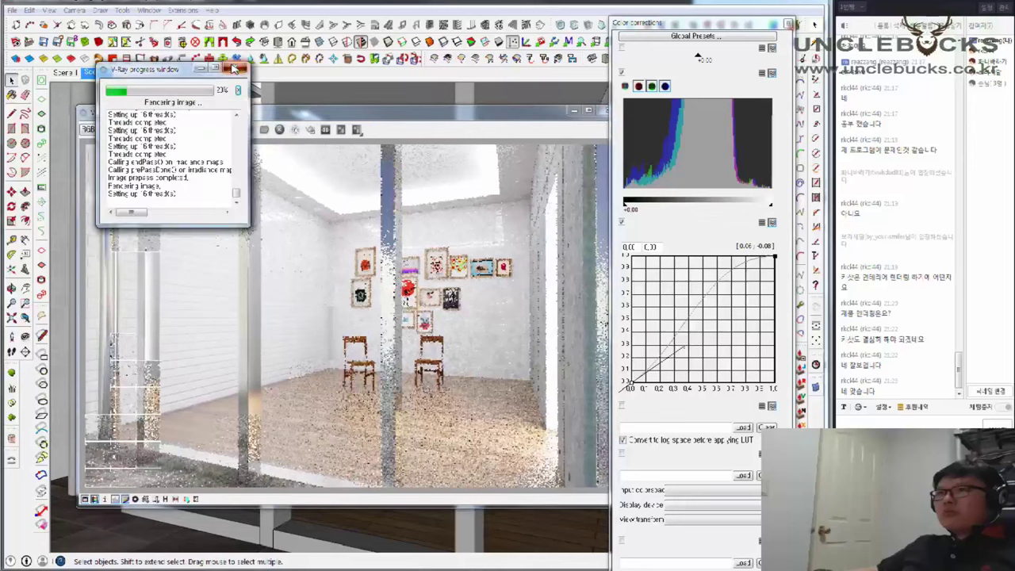
click(234, 69)
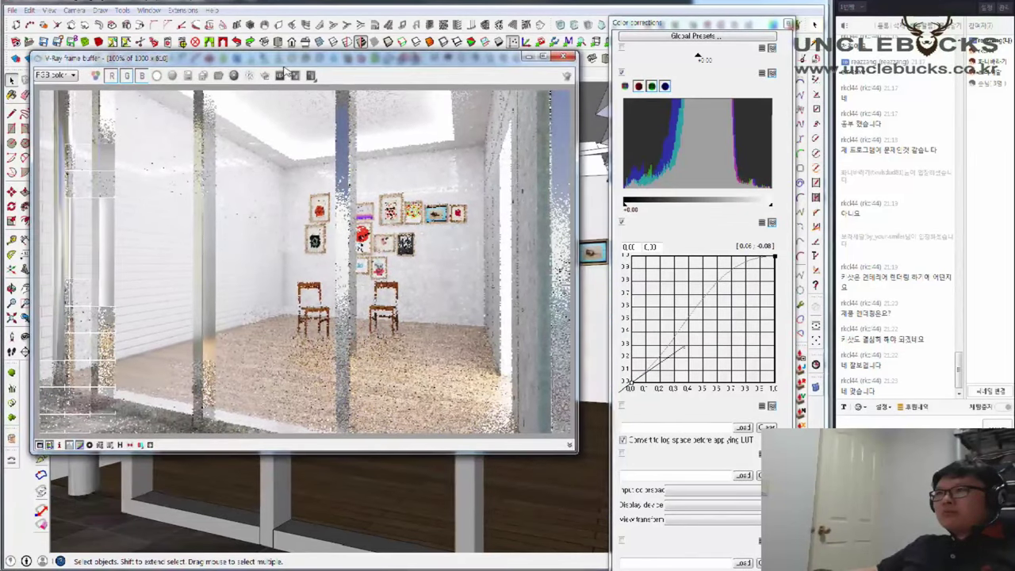
Close the V-Ray frame buffer, select a ceiling light panel and orbit toward the concrete wall
click(564, 57)
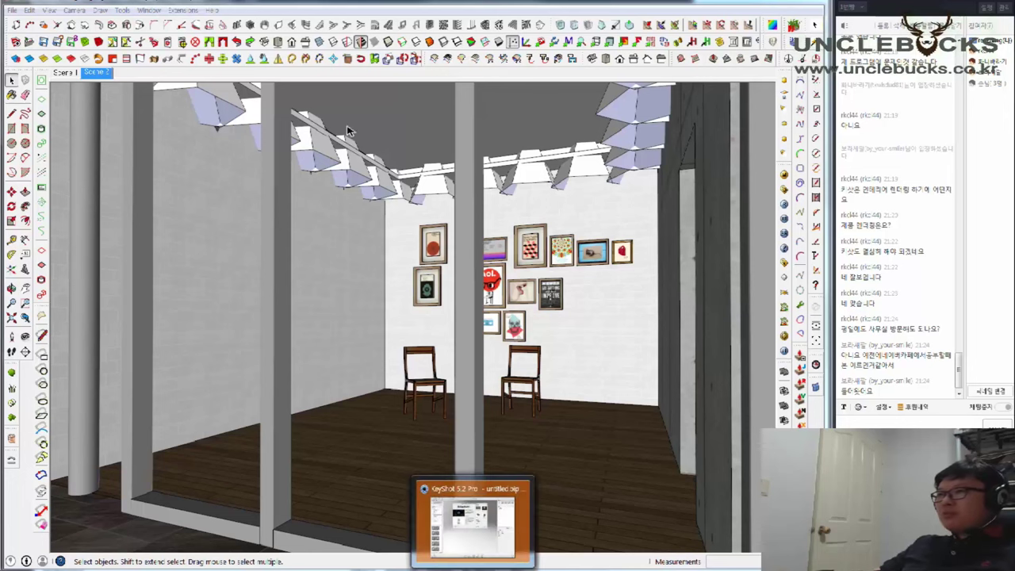
click(325, 151)
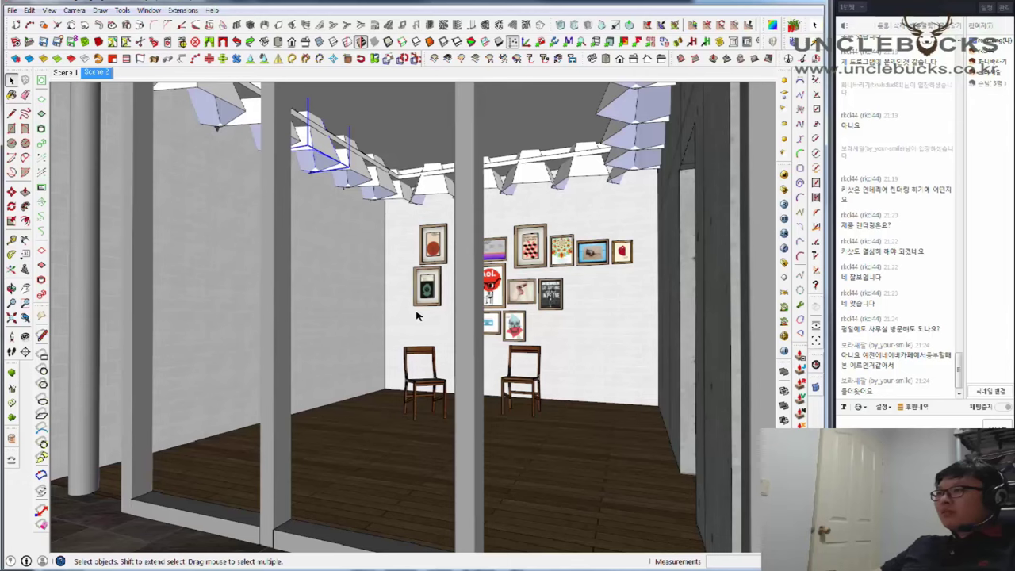
mouse_move(418, 316)
shift+middle_down()
mouse_move(476, 317)
mouse_move(475, 357)
shift+middle_up()
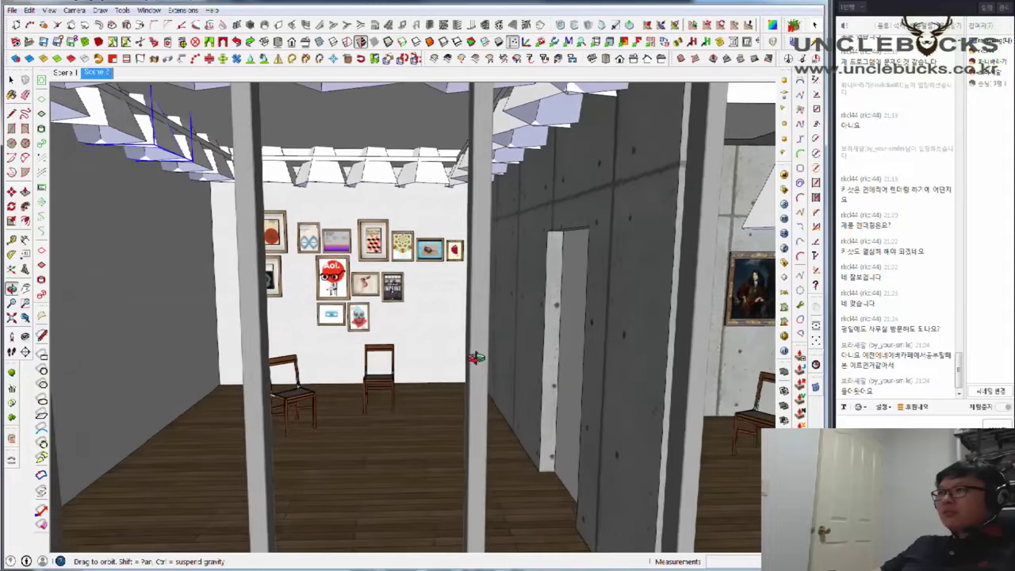
scroll(473, 349, down, 2)
scroll(468, 262, down, 2)
scroll(472, 262, down, 2)
scroll(477, 266, down, 2)
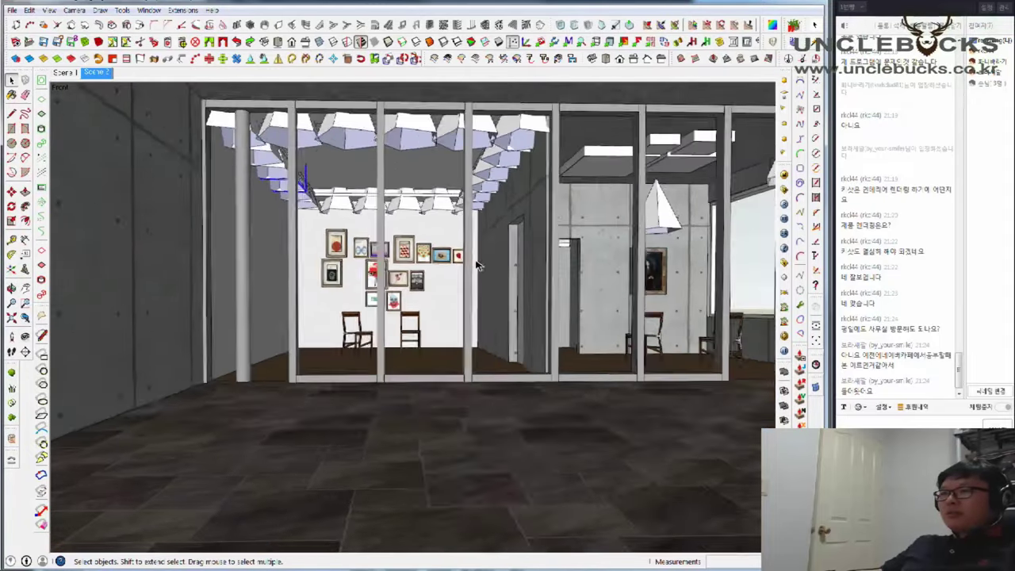
Orbit down onto the gallery floor and zoom in and out to inspect it
mouse_move(477, 265)
middle_down()
mouse_move(418, 399)
mouse_move(442, 351)
mouse_move(490, 330)
mouse_move(505, 337)
mouse_move(456, 330)
middle_up()
scroll(442, 351, up, 2)
scroll(443, 351, up, 2)
scroll(443, 352, up, 2)
scroll(442, 351, up, 2)
scroll(489, 331, up, 2)
scroll(506, 337, down, 2)
scroll(536, 341, down, 2)
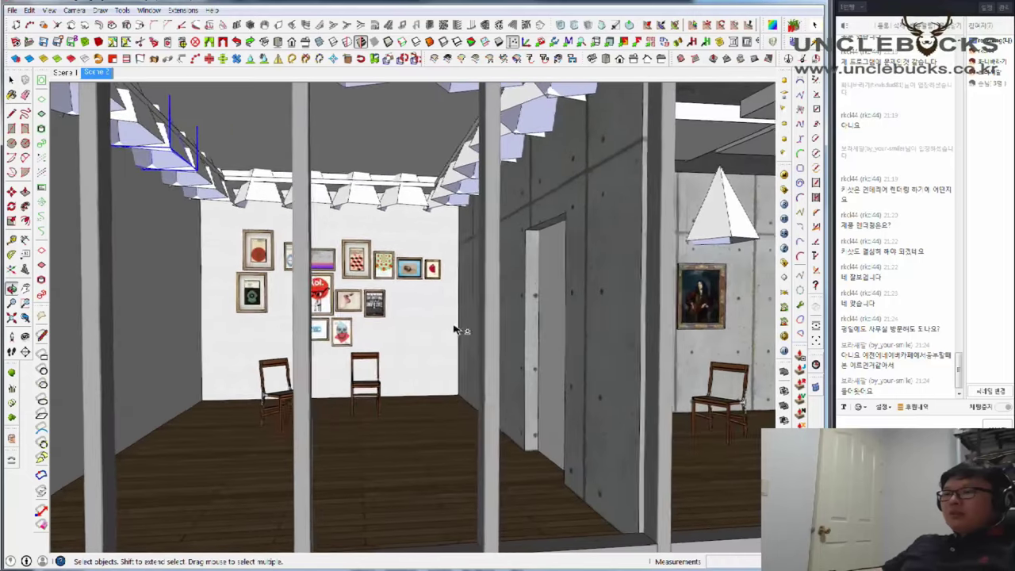
scroll(456, 330, down, 2)
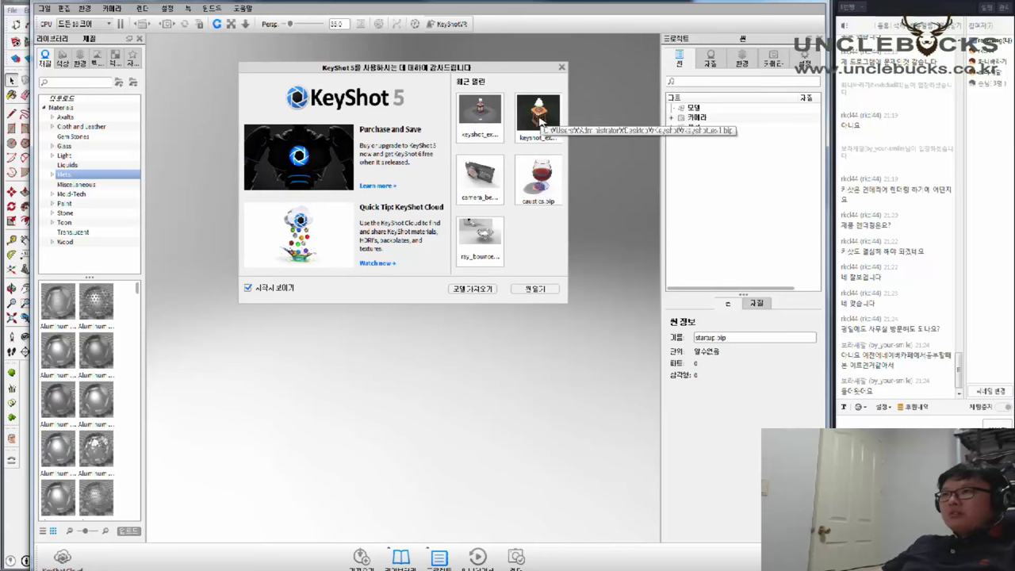
Open the recent lamp scene keyshot_ex1.bip and orbit to a lower, side-on view
click(539, 115)
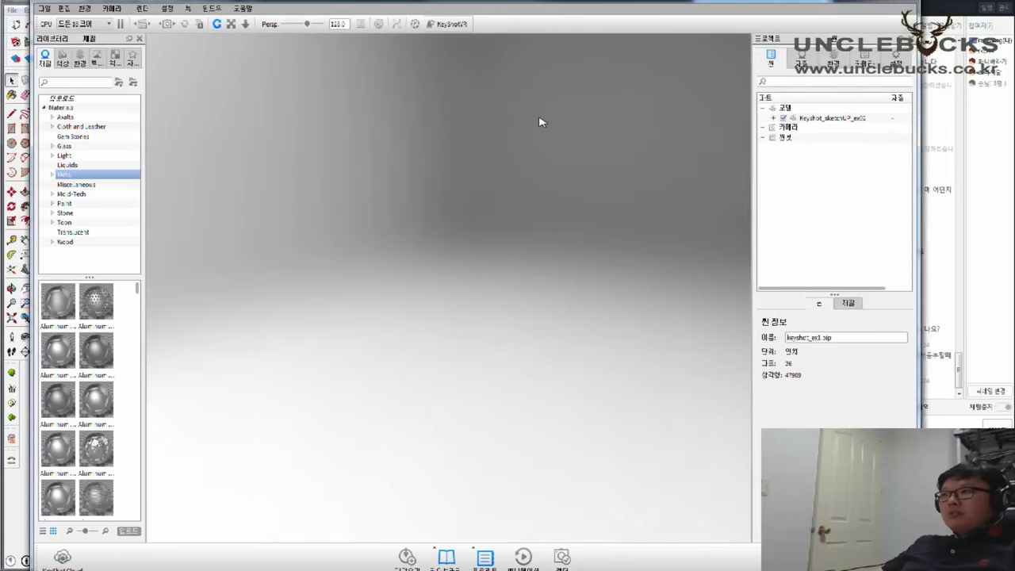
click(943, 424)
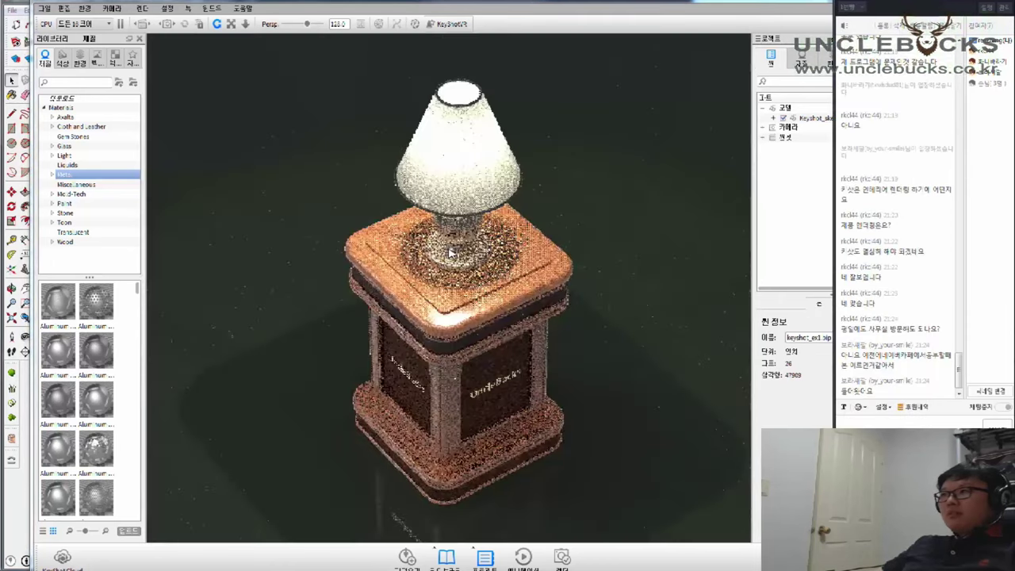
click(273, 337)
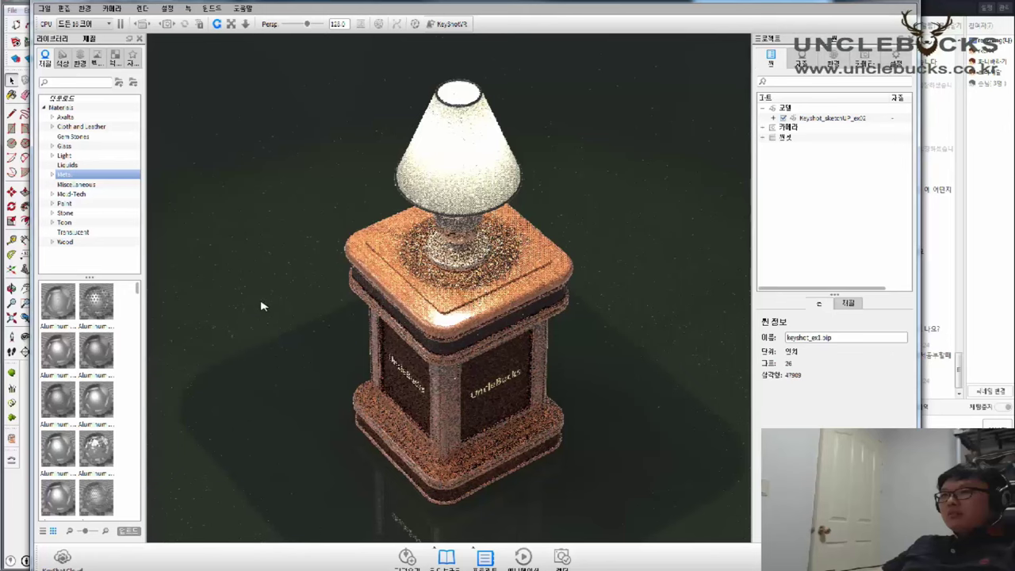
mouse_move(277, 272)
mouse_down()
mouse_move(507, 252)
mouse_move(516, 332)
mouse_up()
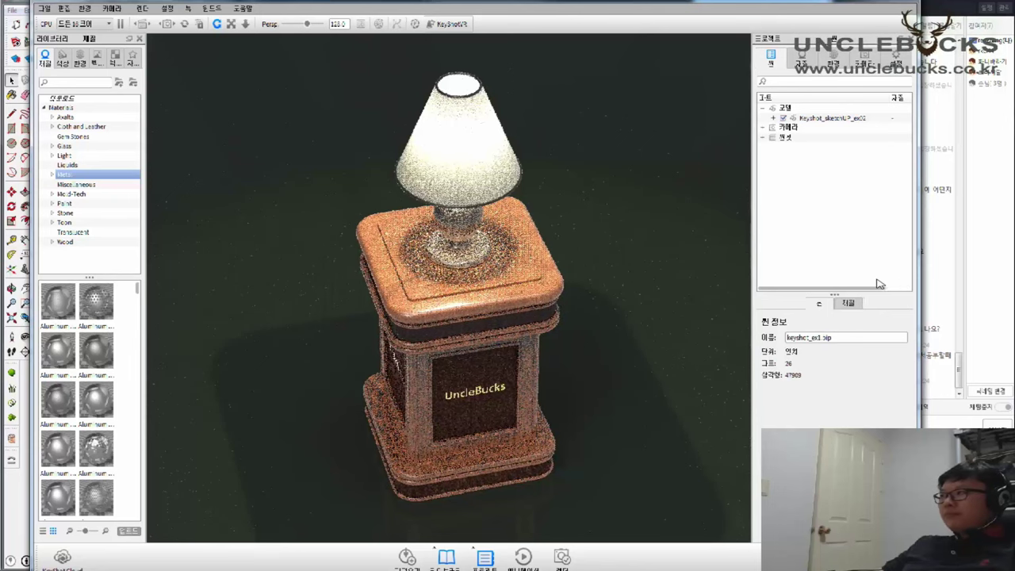
Orbit the camera around the lamp pedestal to a lower, more frontal angle
key(alt+Tab)
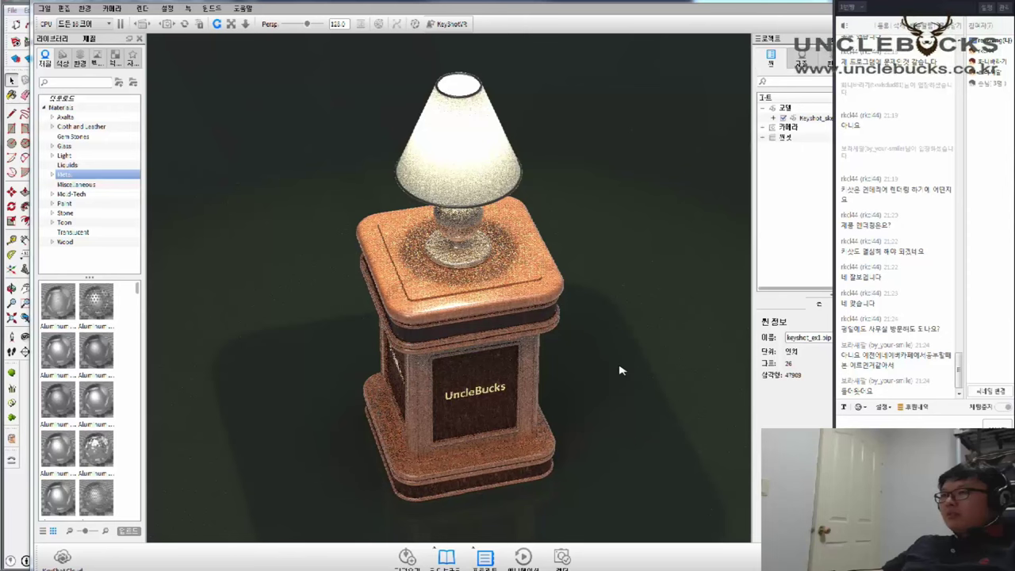
drag(448, 324, 269, 260)
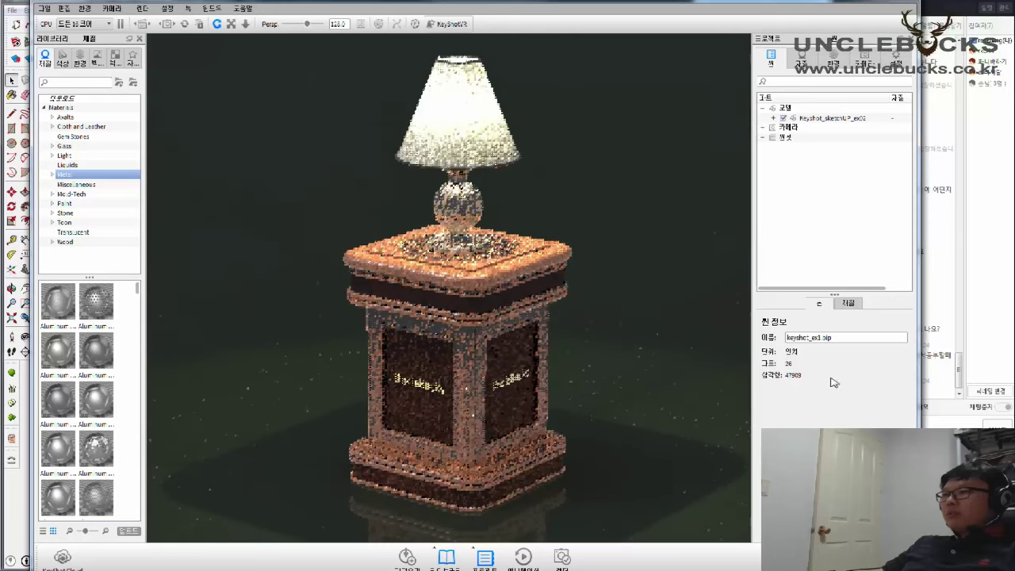
key(alt+Tab)
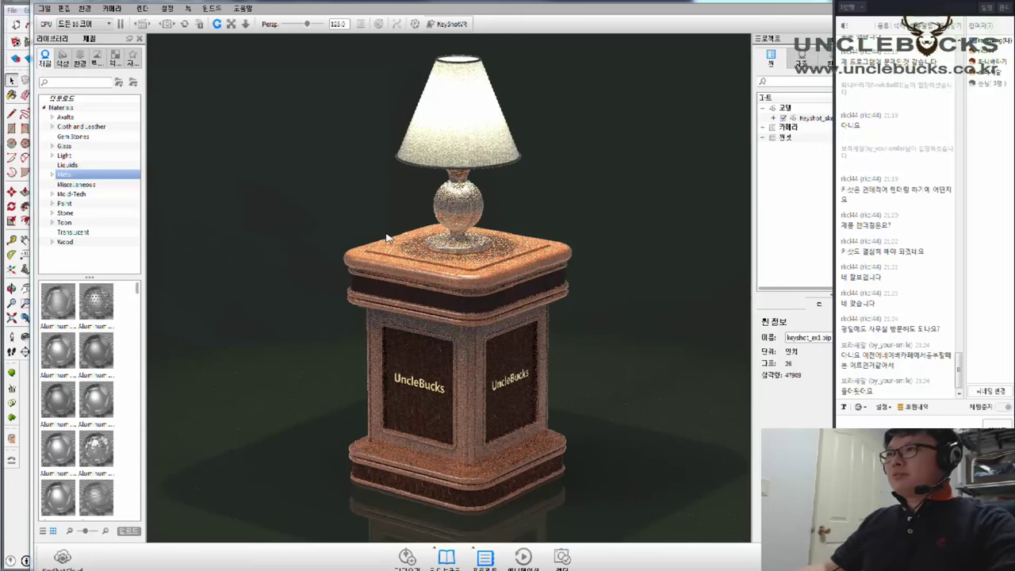
click(615, 219)
mouse_move(605, 216)
mouse_down()
mouse_move(727, 188)
mouse_move(467, 212)
mouse_move(381, 251)
mouse_move(370, 228)
mouse_up()
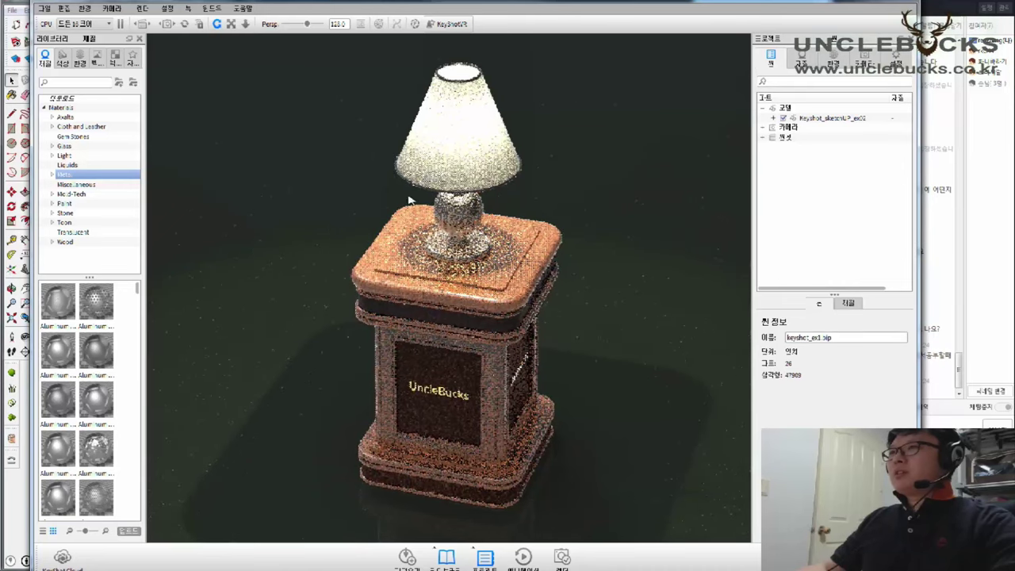
Zoom out so the lamp and pedestal appear smaller, then view the environment and camera settings
click(945, 425)
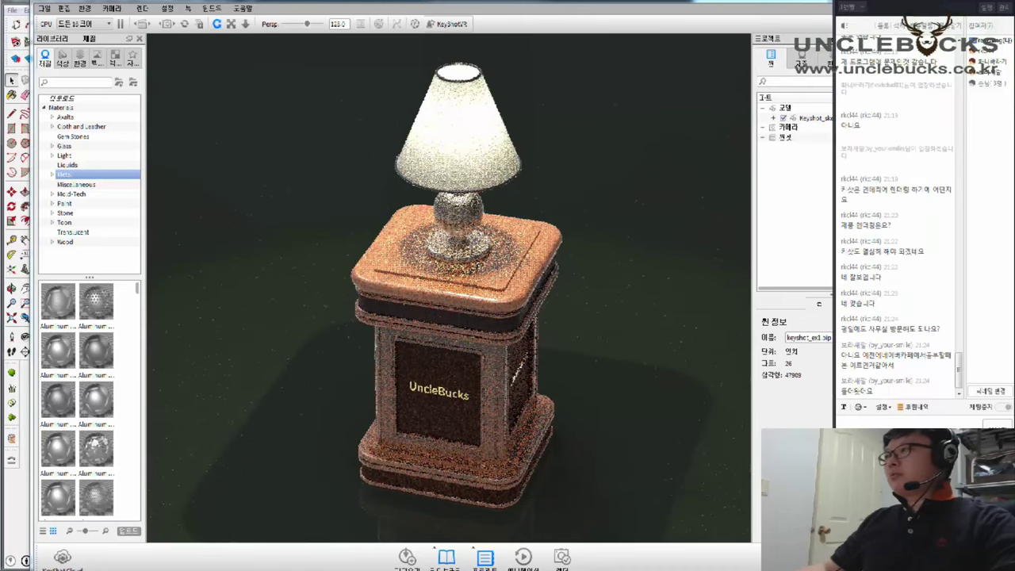
key(alt+Tab)
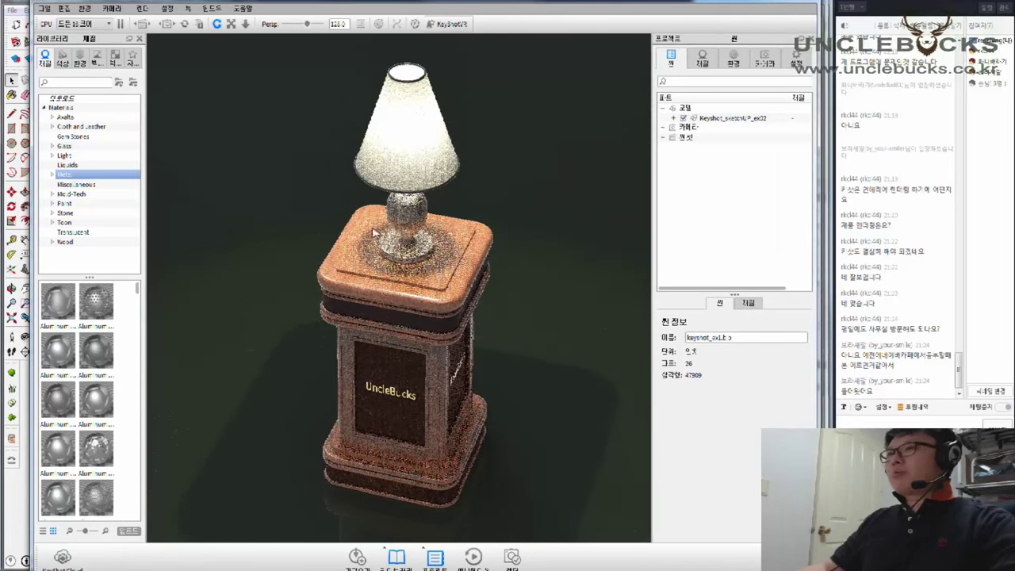
scroll(309, 312, down, 2)
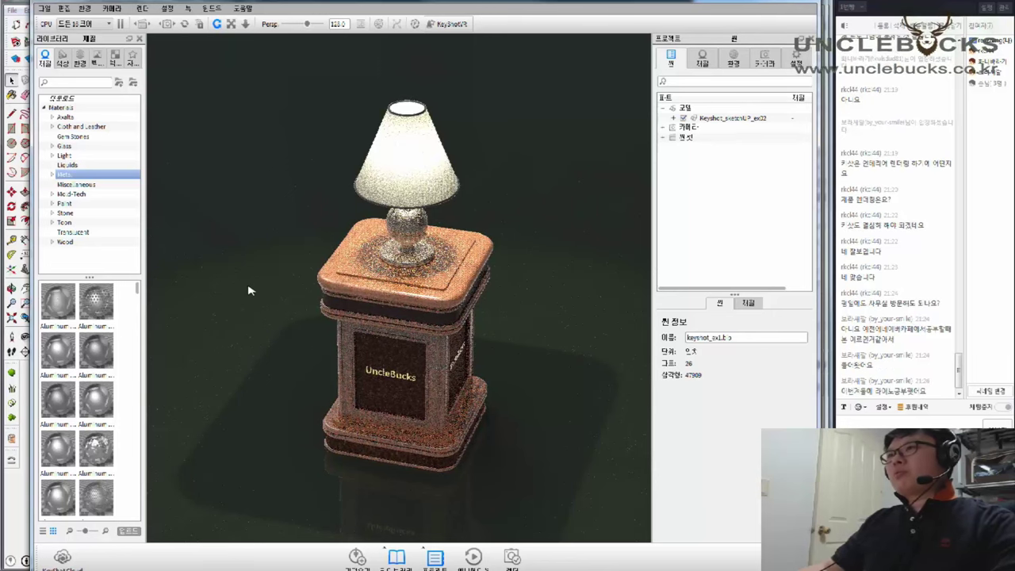
click(741, 64)
click(771, 64)
Enter 30 for Ray Bounces in the Project Settings tab
click(796, 58)
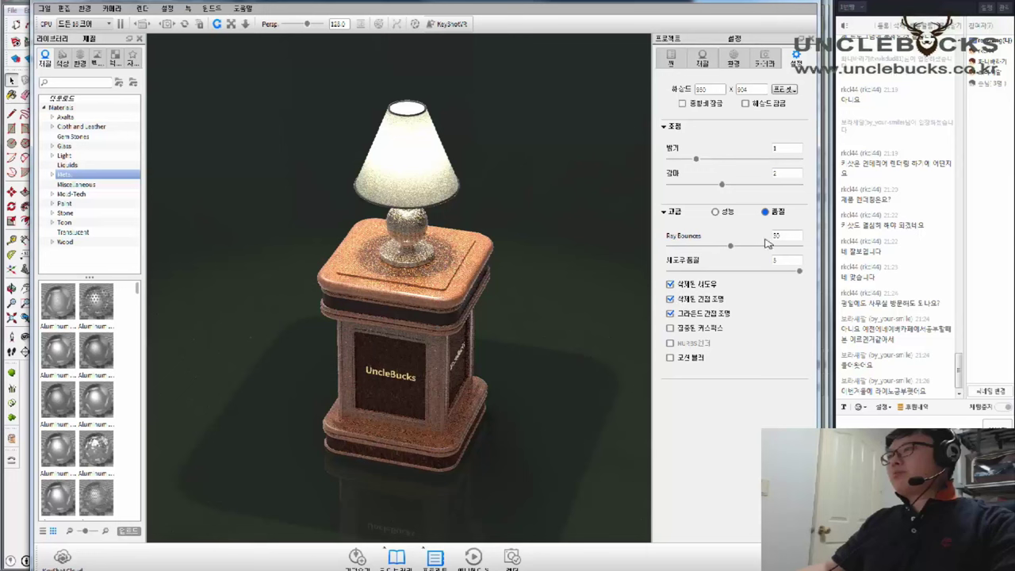
text(30)
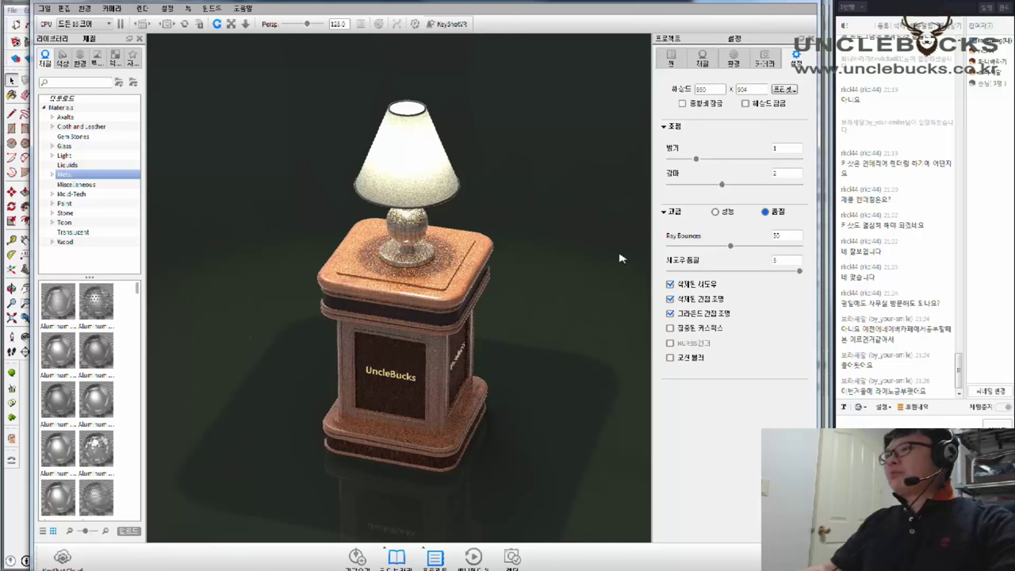
right_click(428, 144)
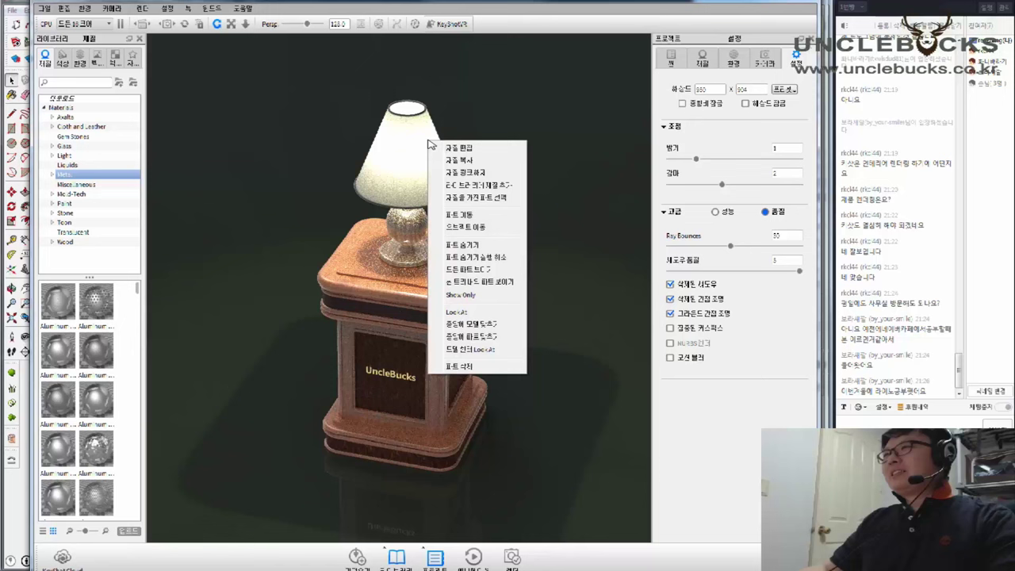
click(379, 155)
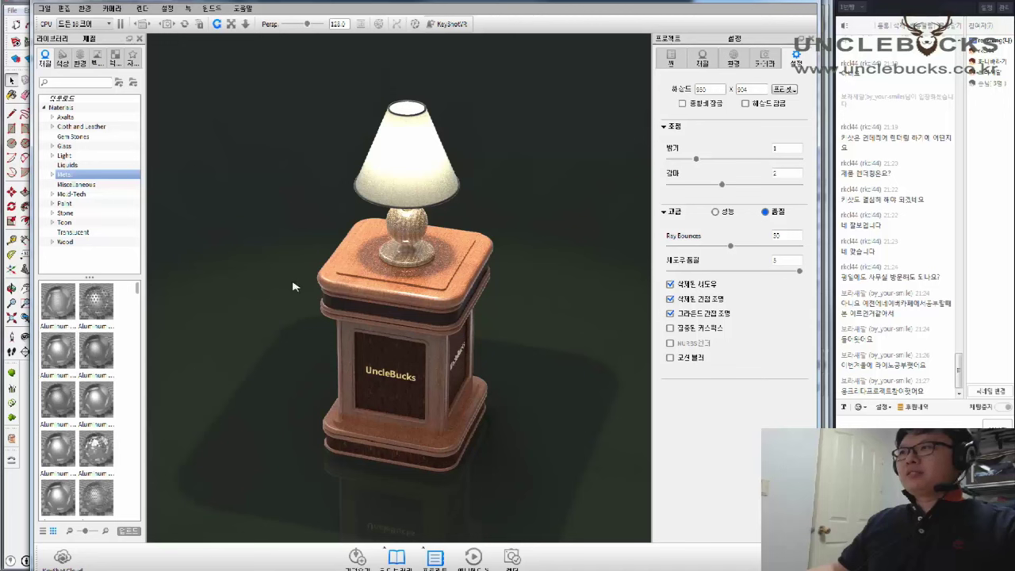
Browse the Wood materials and apply Herringbone Dark to the pedestal
click(73, 243)
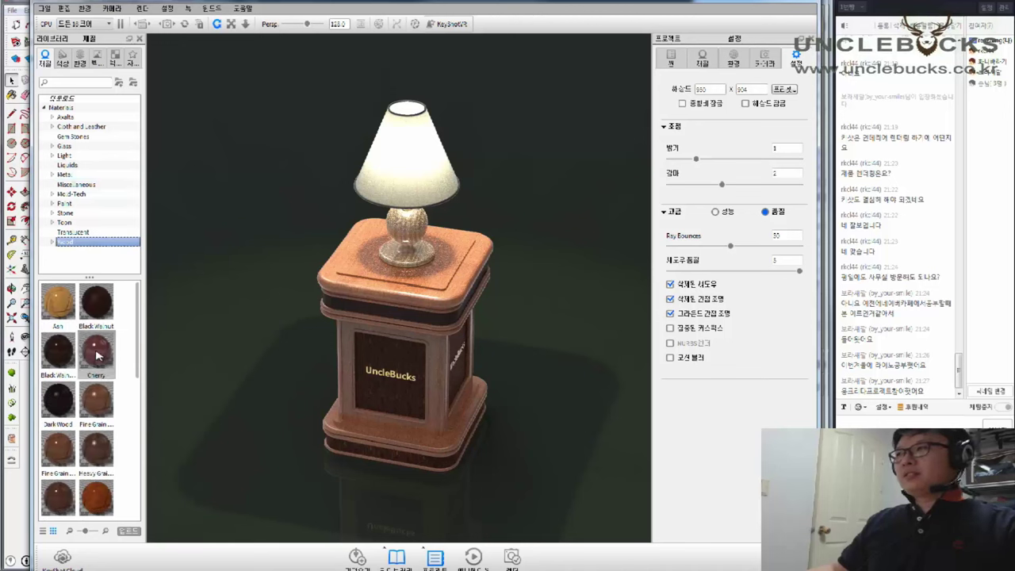
mouse_move(96, 350)
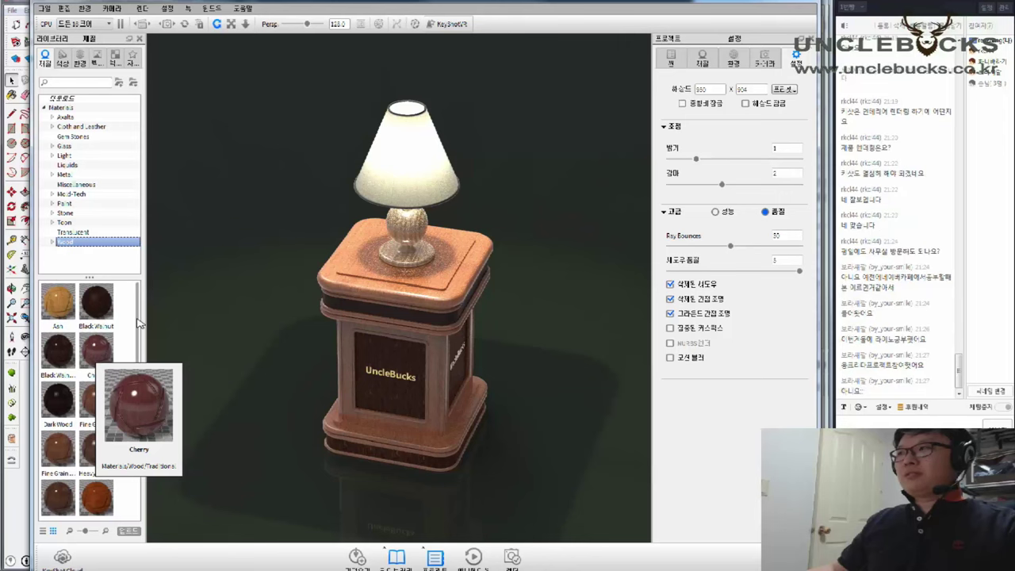
drag(138, 322, 133, 416)
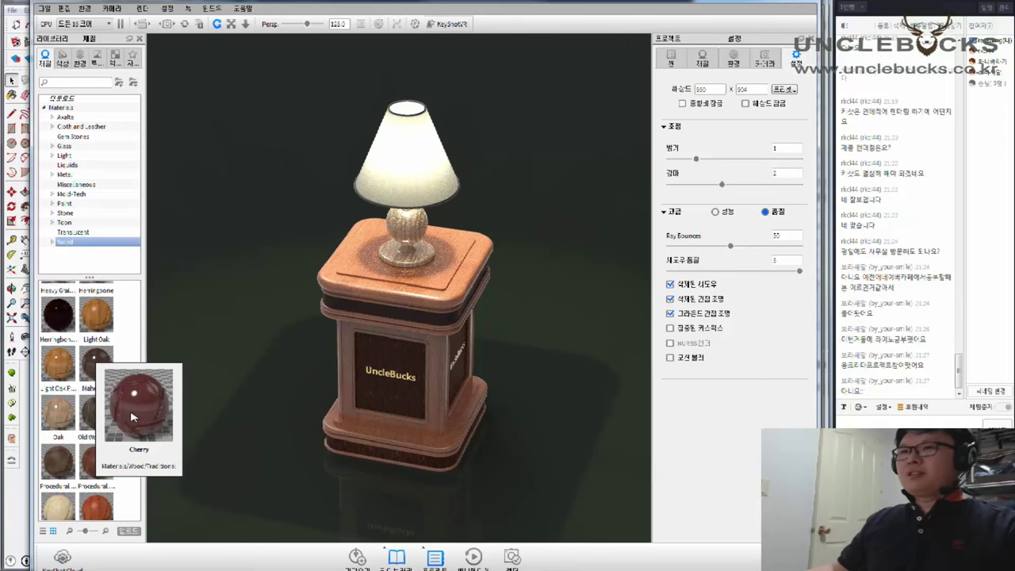
scroll(133, 416, down, 1)
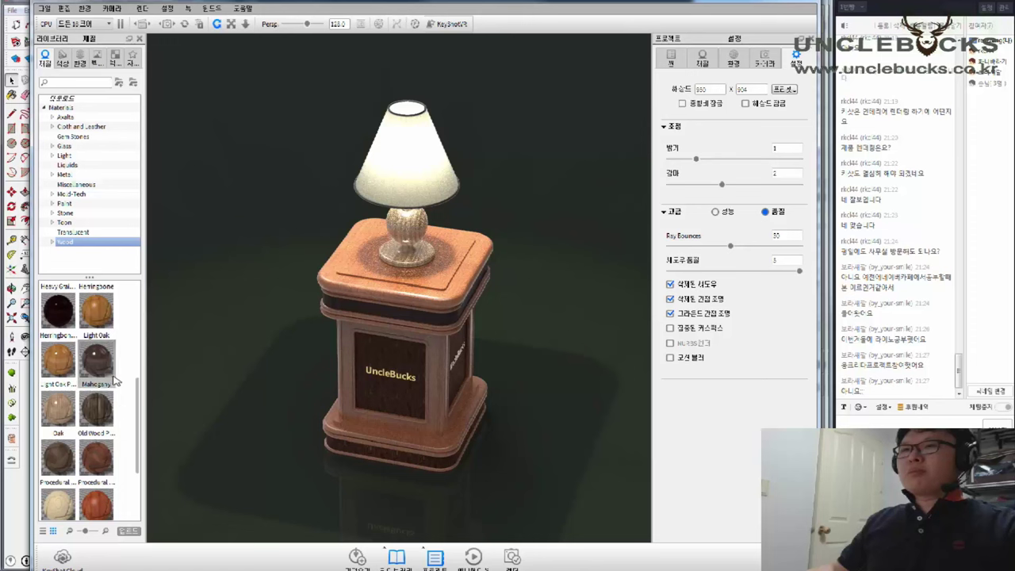
drag(138, 464, 133, 517)
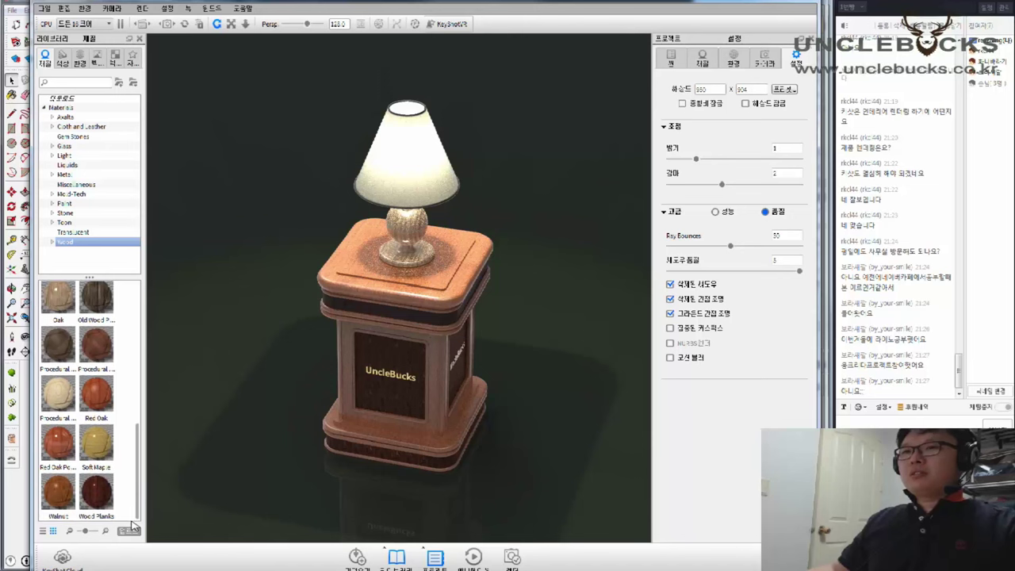
drag(138, 508, 140, 413)
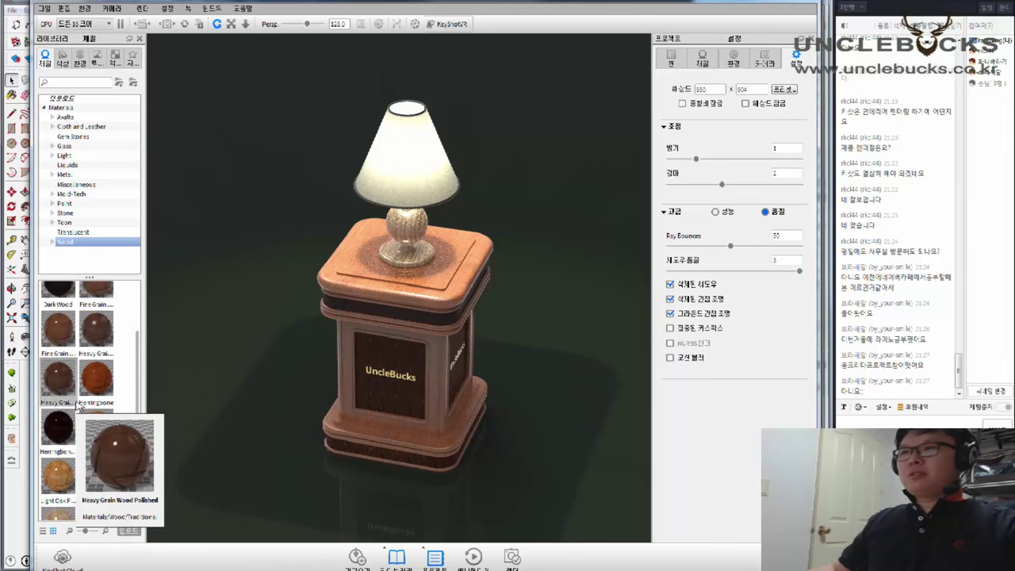
mouse_move(57, 425)
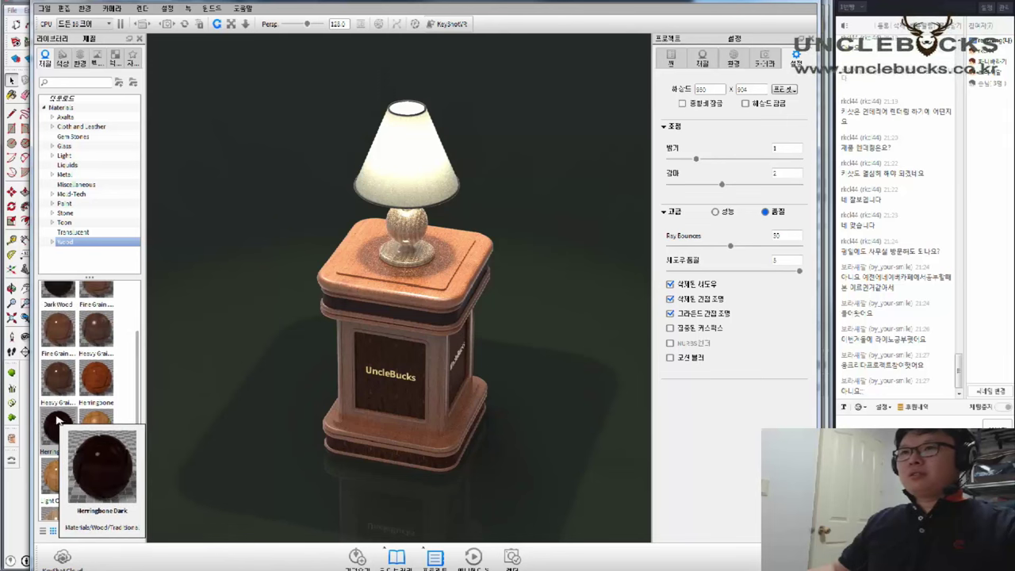
mouse_move(57, 421)
mouse_down()
mouse_move(341, 460)
mouse_move(357, 436)
mouse_move(371, 282)
mouse_move(359, 285)
mouse_up()
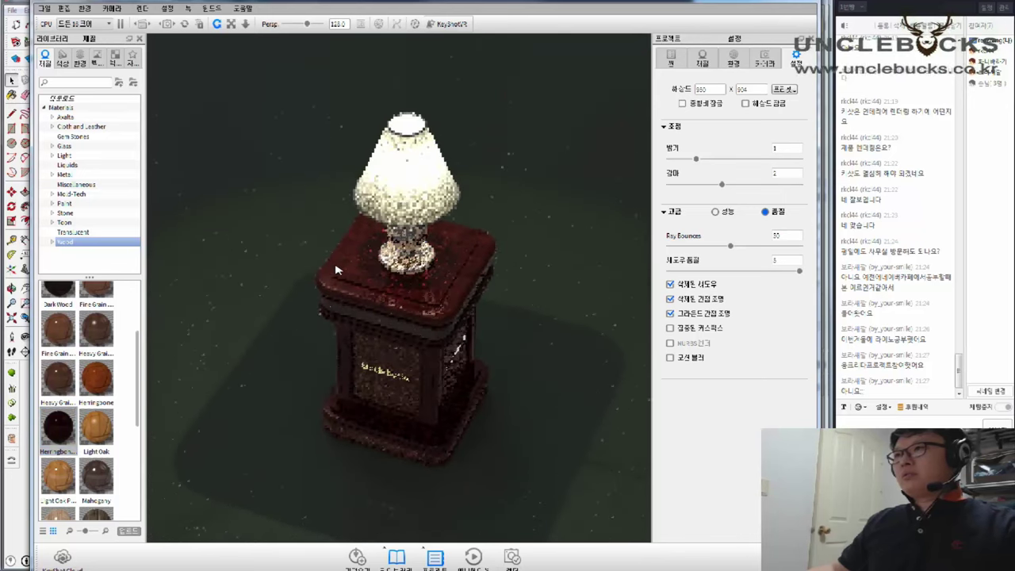
Zoom in closer to the lamp and apply the lighter Fine Grain wood to the pedestal
scroll(336, 271, up, 1)
scroll(336, 271, up, 1)
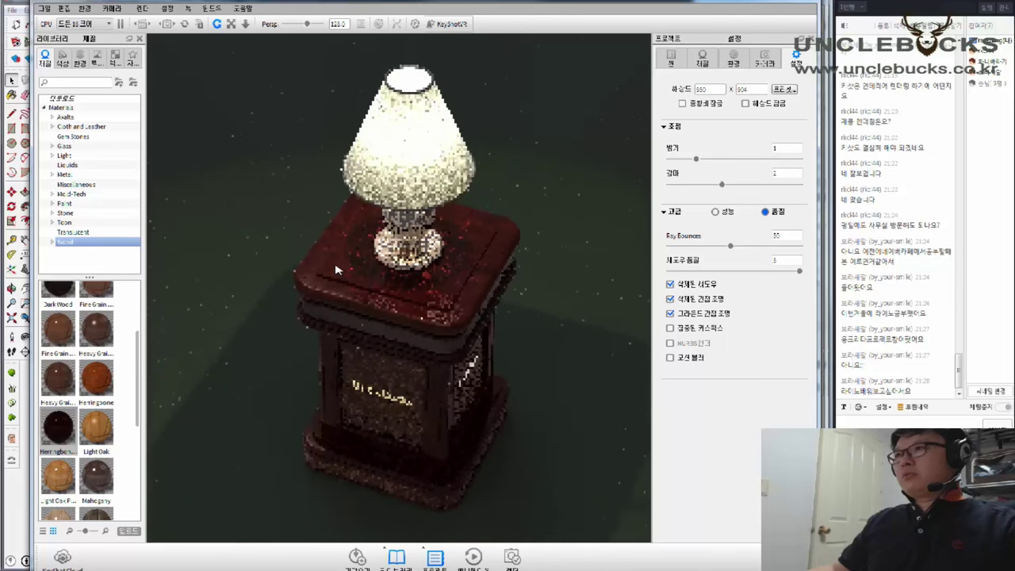
scroll(336, 270, up, 1)
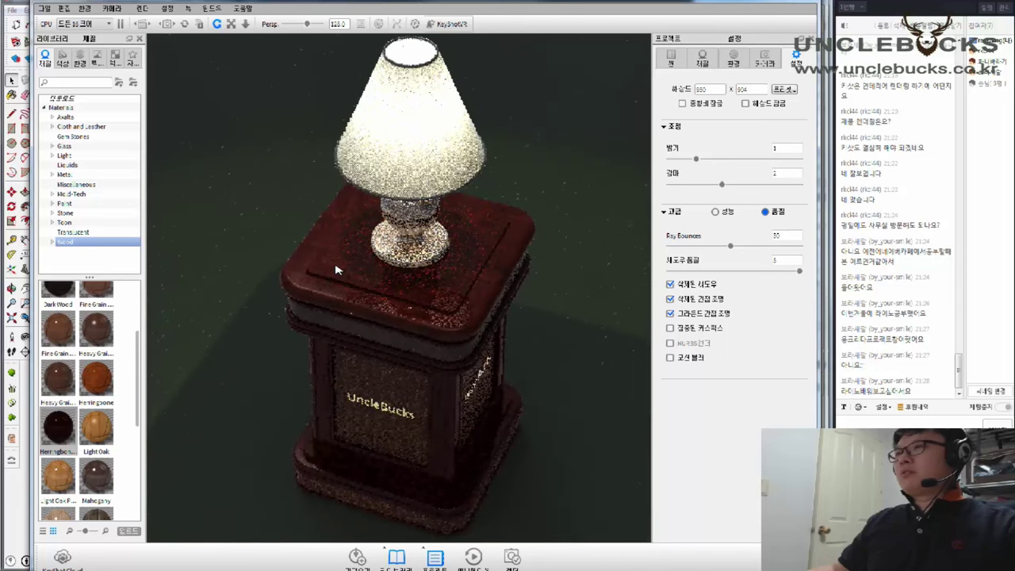
scroll(336, 271, down, 1)
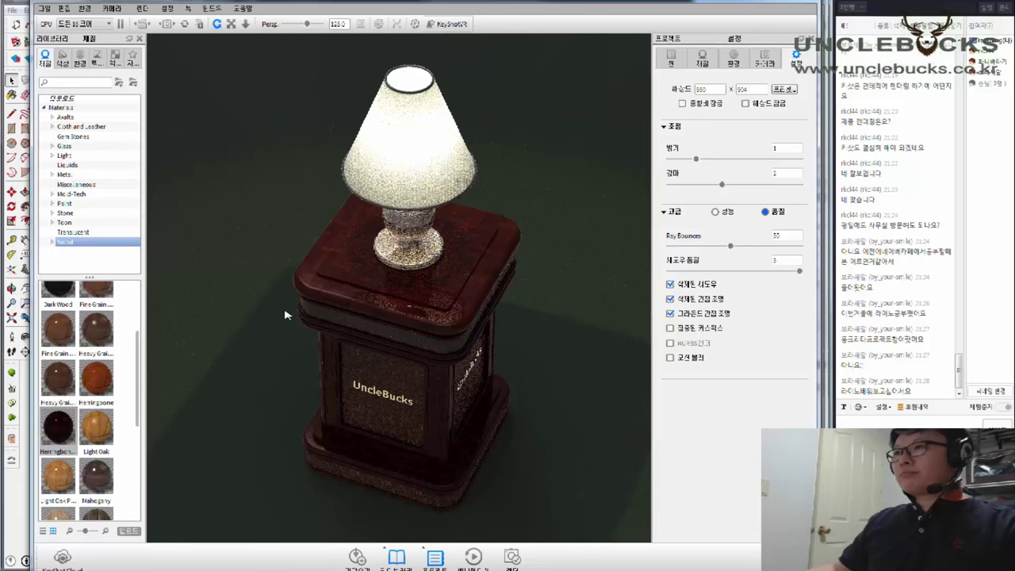
click(58, 428)
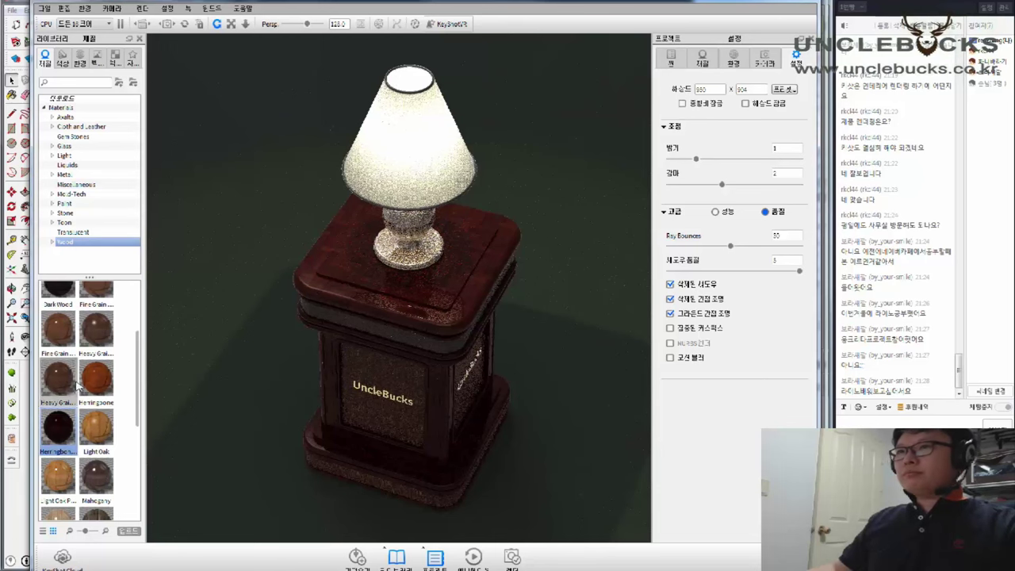
drag(56, 329, 309, 276)
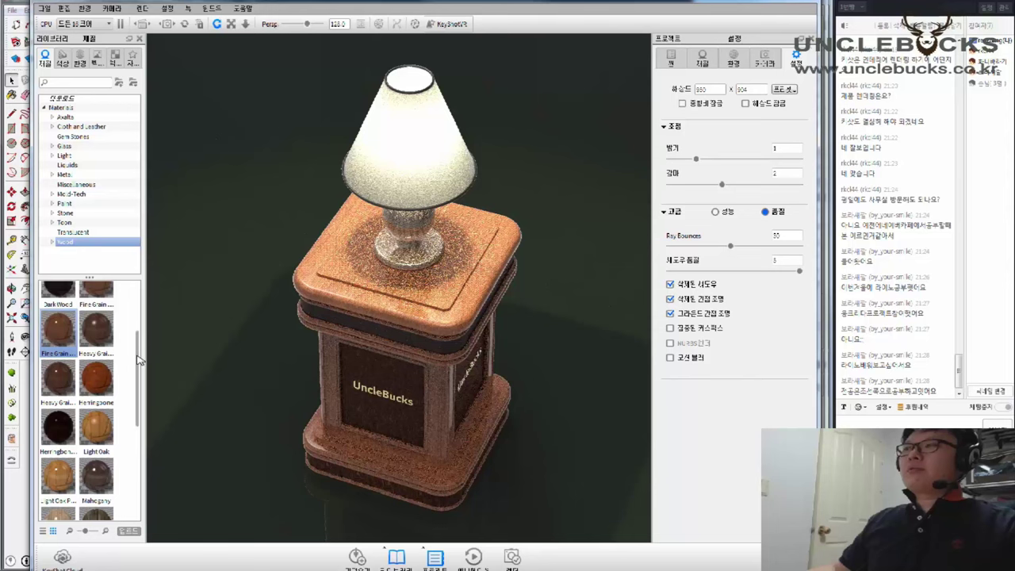
Scroll through the library thumbnails while the lamp-and-pedestal render settles
mouse_move(139, 361)
mouse_down()
mouse_move(156, 306)
mouse_move(143, 467)
mouse_up()
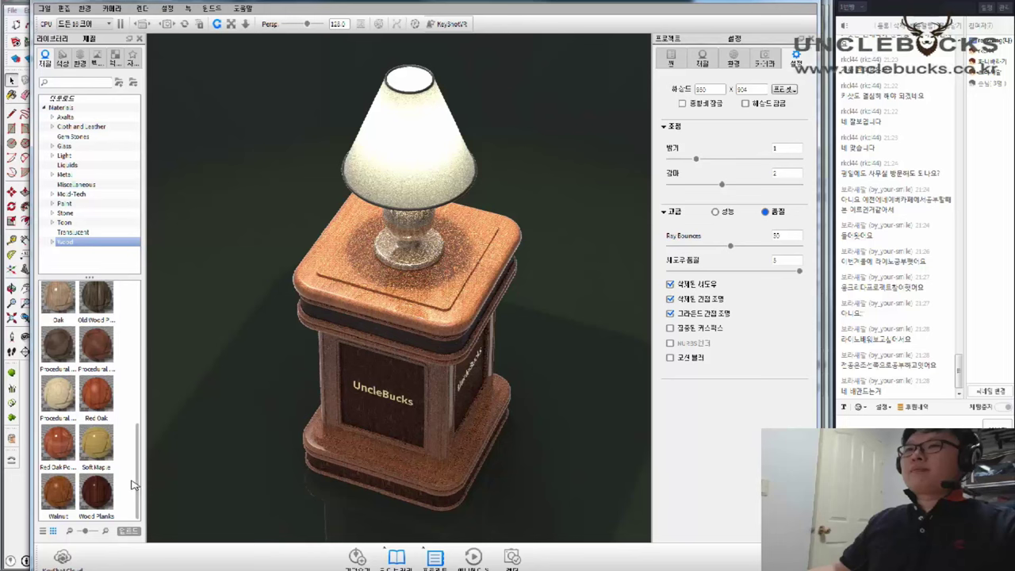
drag(139, 479, 168, 333)
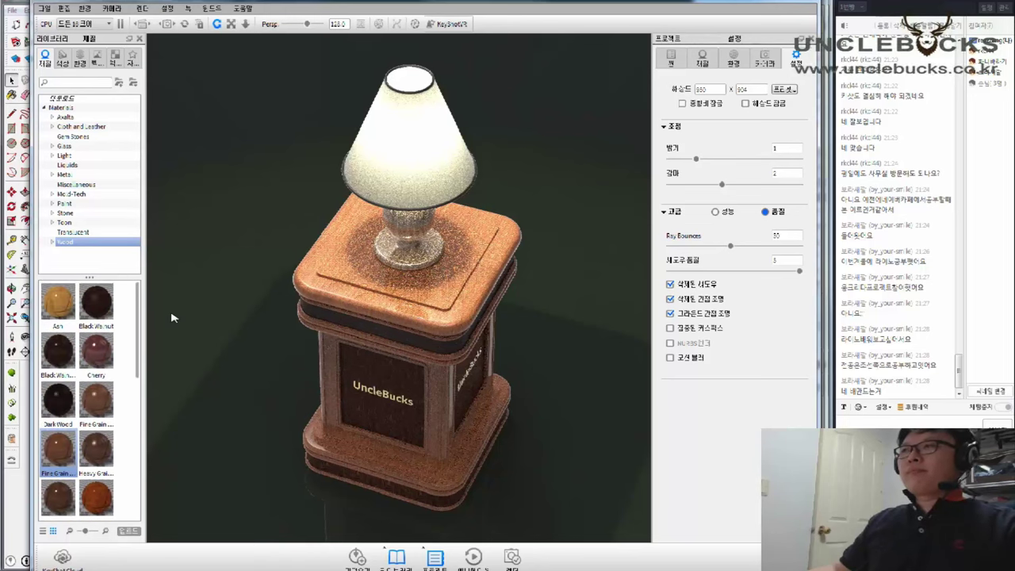
drag(173, 318, 176, 493)
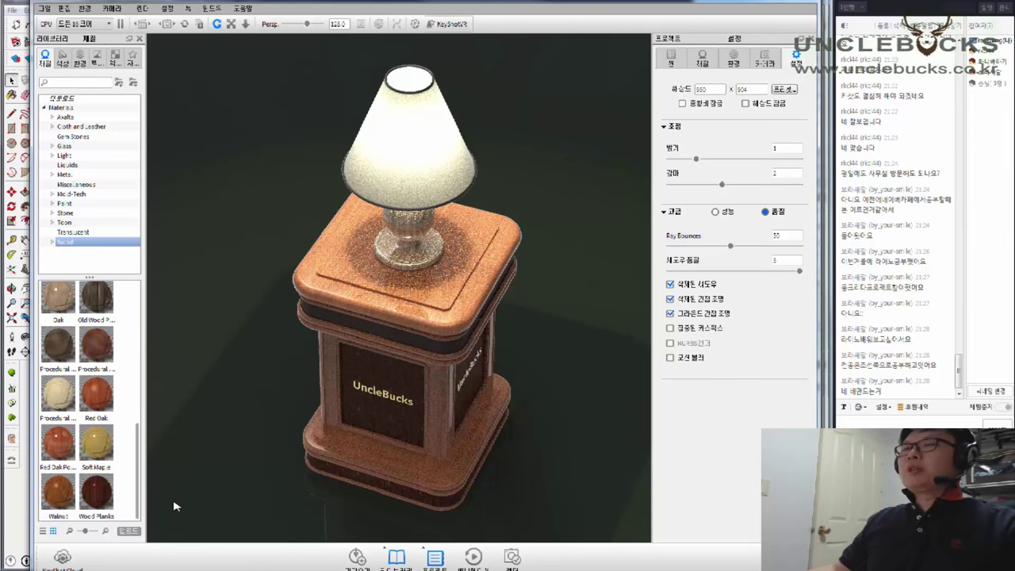
drag(169, 489, 179, 333)
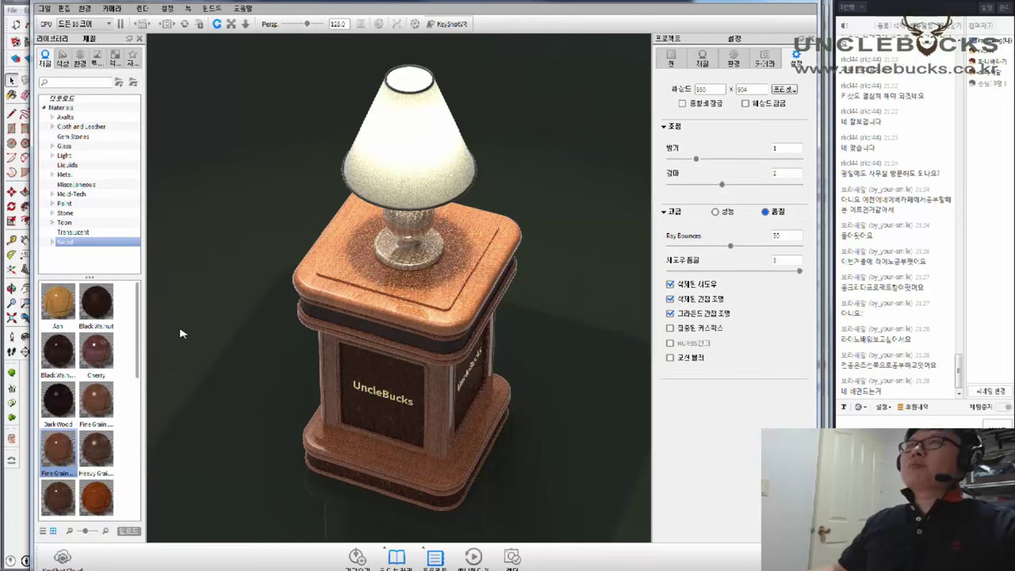
mouse_move(181, 334)
mouse_down()
mouse_move(189, 510)
mouse_move(181, 314)
mouse_move(210, 499)
mouse_move(206, 321)
mouse_move(212, 469)
mouse_move(193, 374)
mouse_move(151, 315)
mouse_up()
drag(142, 379, 139, 476)
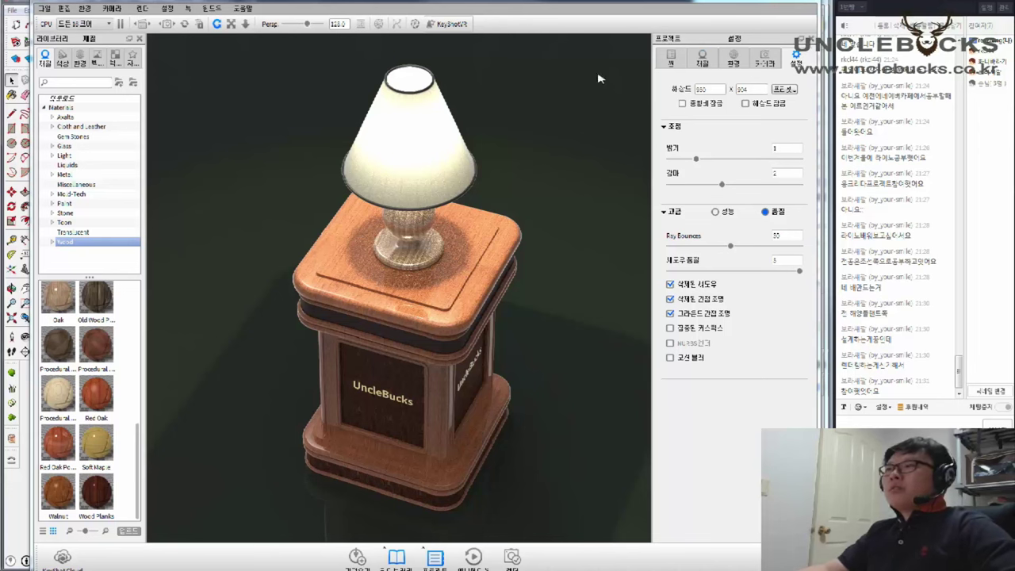
Set environment brightness to 0.553 and rotate the environment lighting to 348.3
click(740, 63)
click(722, 63)
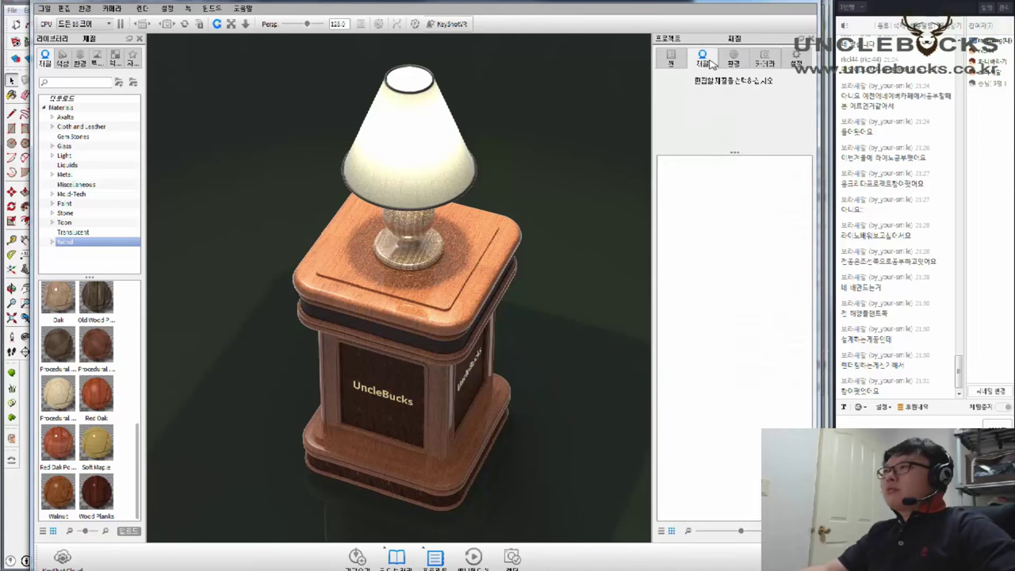
click(734, 62)
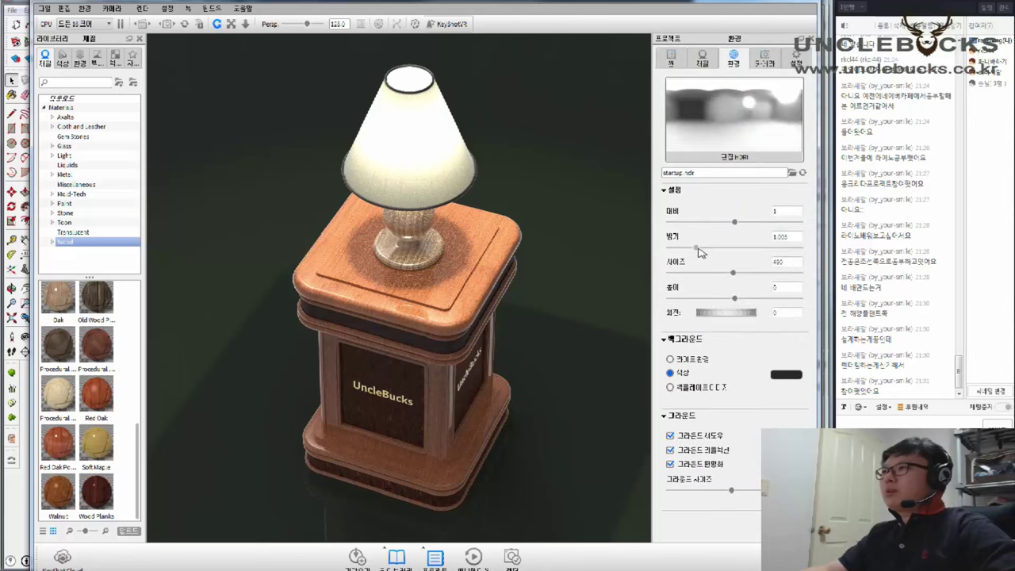
drag(696, 248, 685, 249)
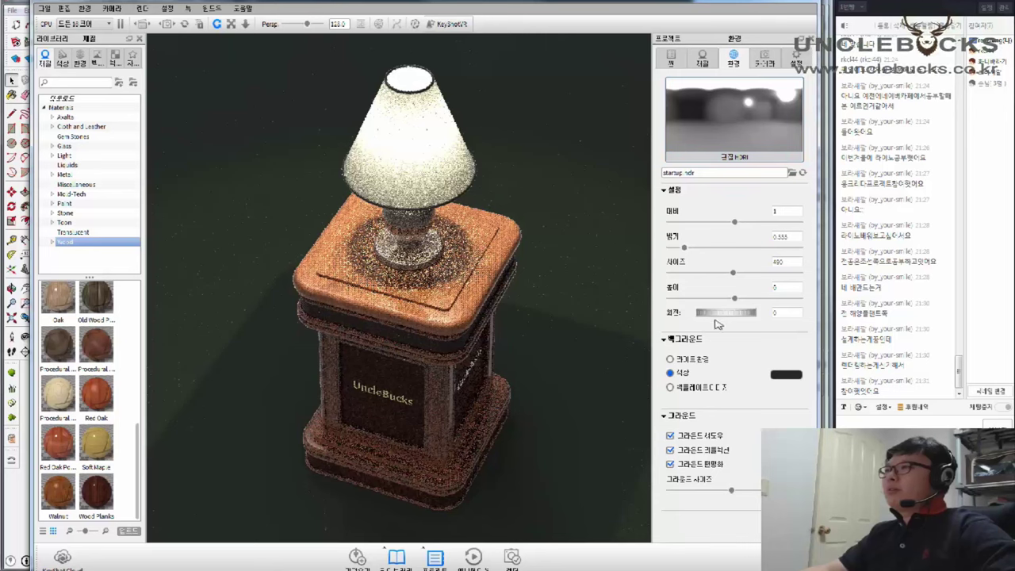
drag(738, 318, 646, 316)
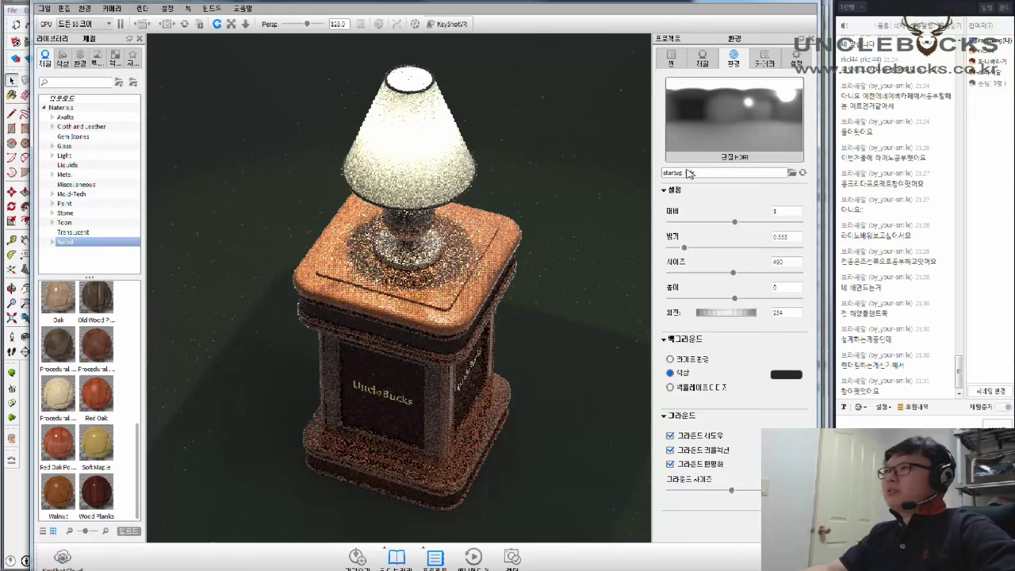
mouse_move(718, 316)
mouse_down()
mouse_move(748, 319)
mouse_move(717, 317)
mouse_up()
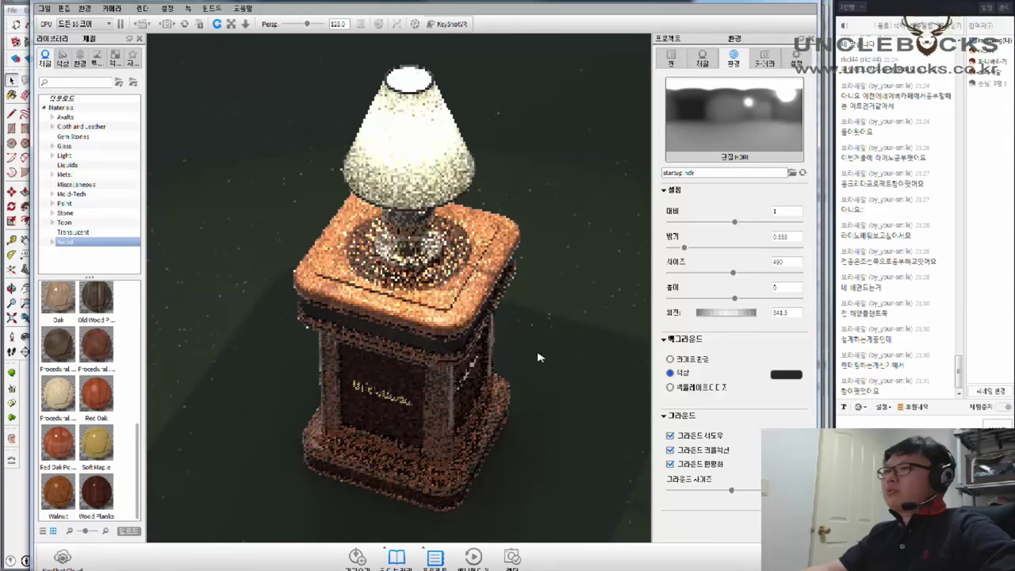
Compare the view with ground shadow and reflection off, then turn both back on
mouse_move(534, 336)
mouse_down()
mouse_move(525, 305)
mouse_move(541, 294)
mouse_up()
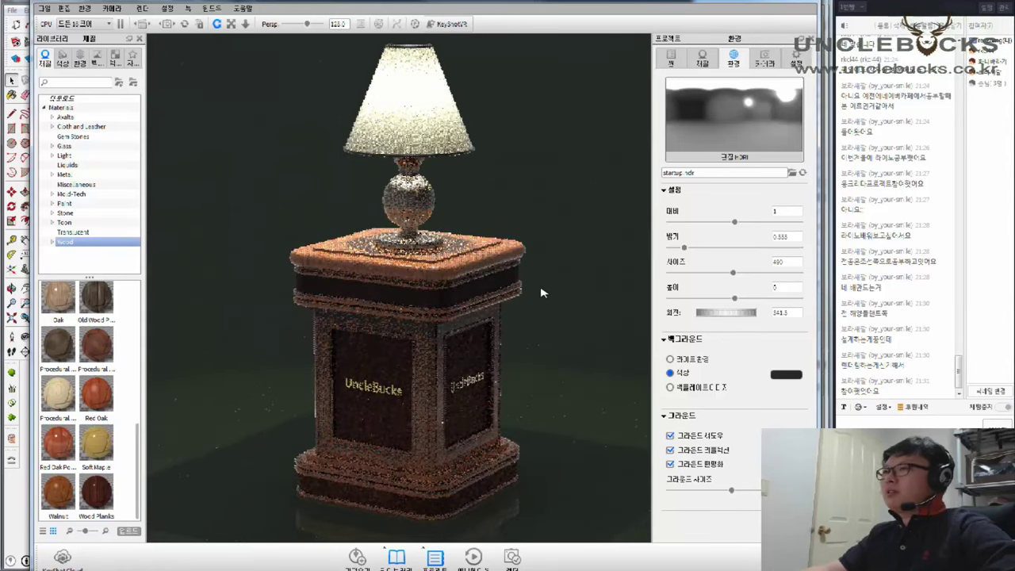
scroll(541, 292, up, 2)
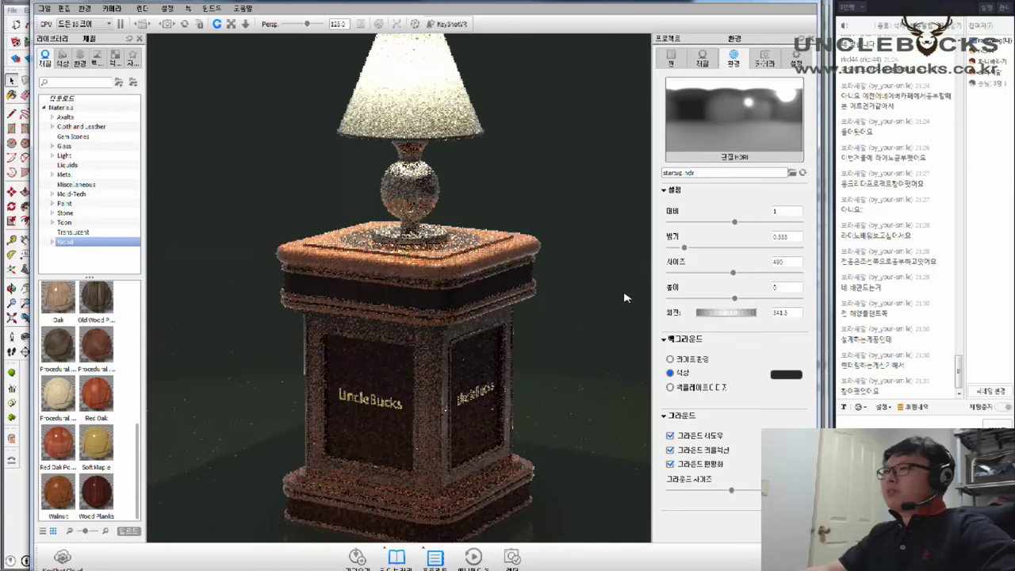
scroll(624, 297, down, 1)
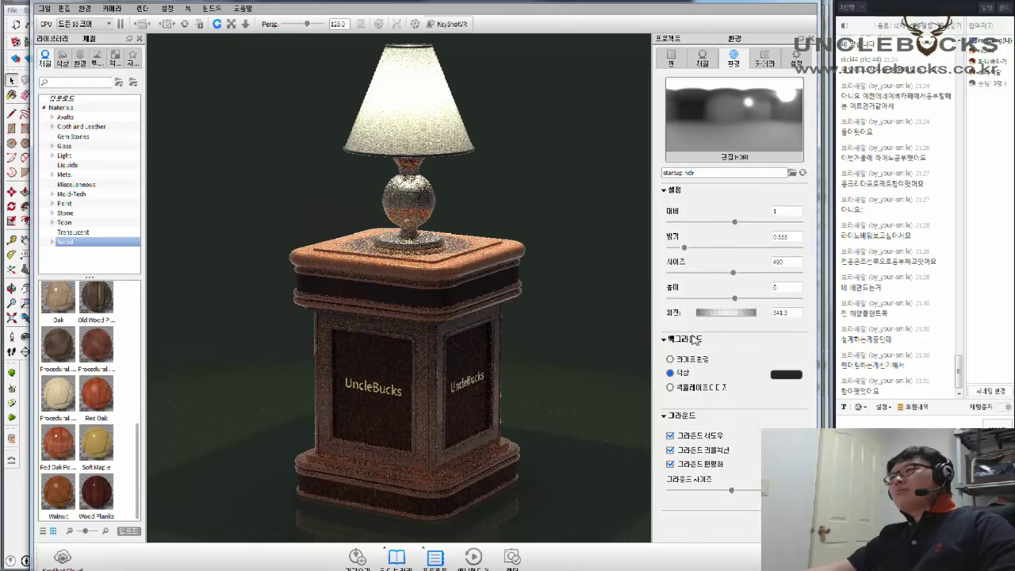
click(670, 435)
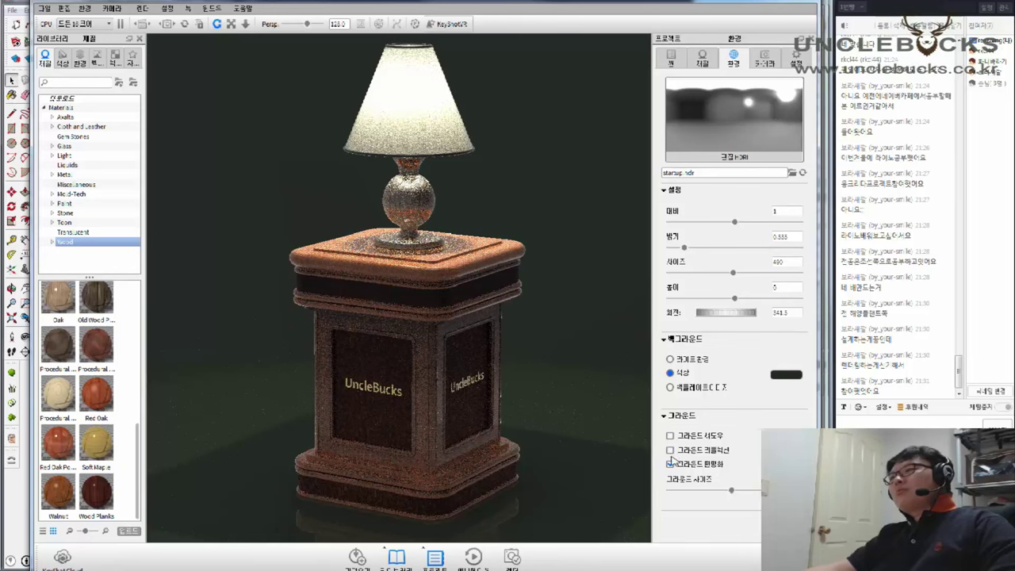
click(670, 449)
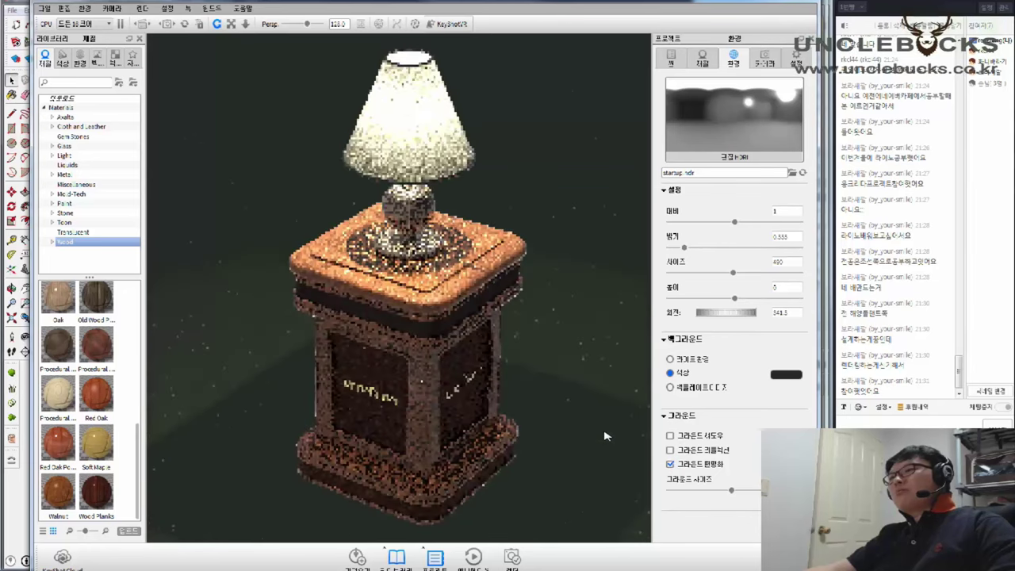
drag(605, 430, 627, 468)
click(670, 449)
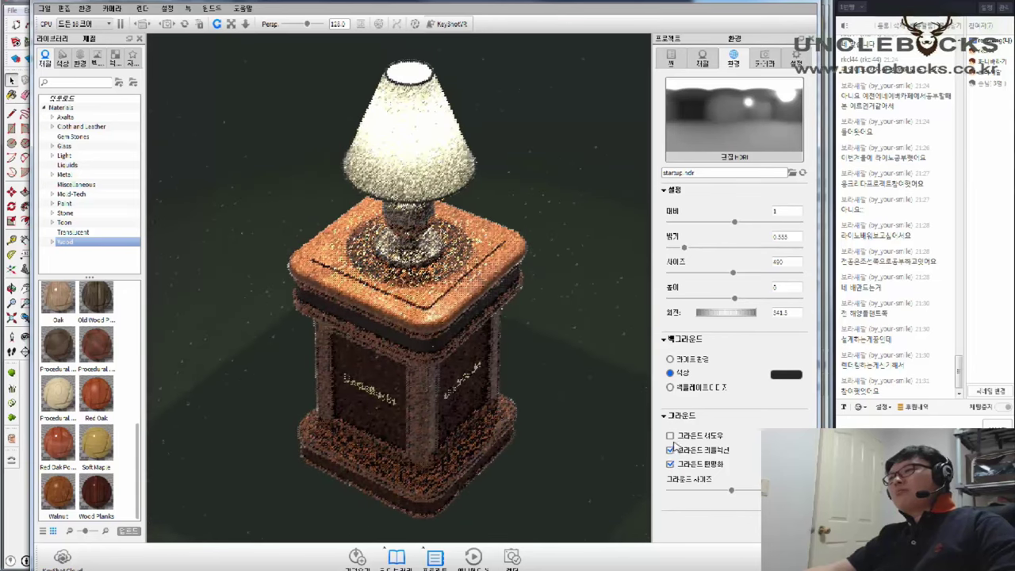
click(670, 436)
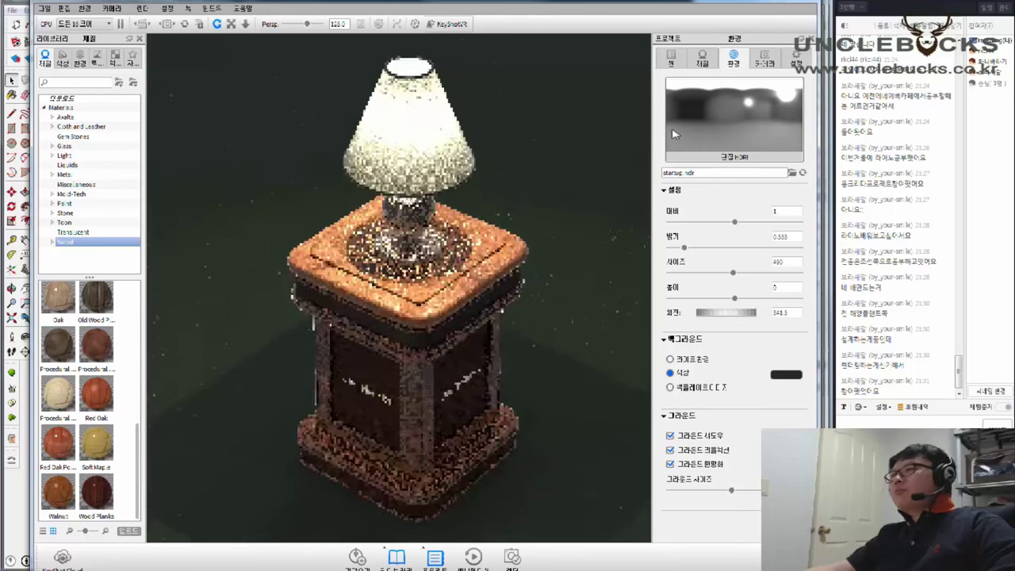
click(764, 57)
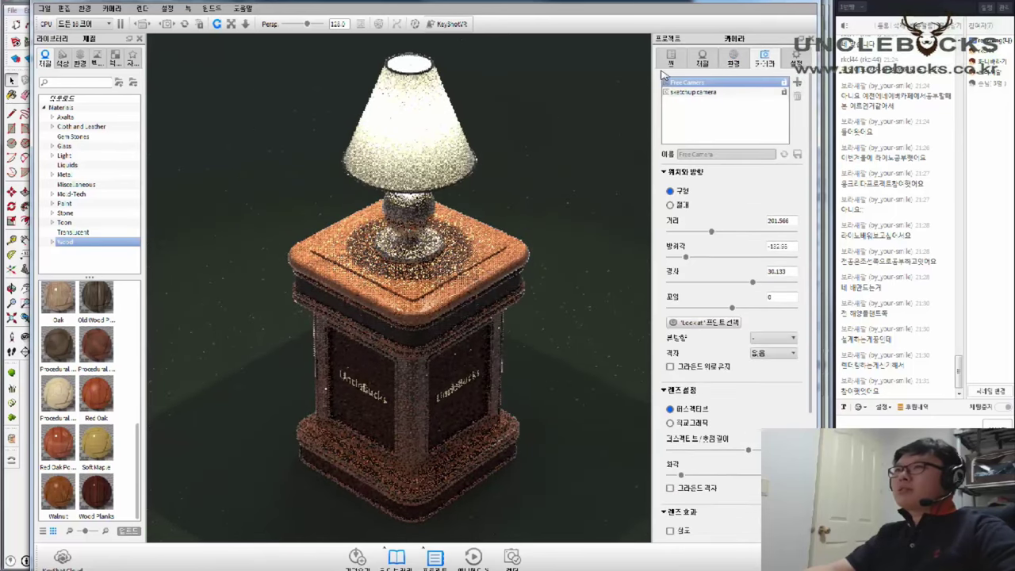
Look through the Colors, Environments, Backplates and Textures libraries, ending on the empty Favorites
click(62, 58)
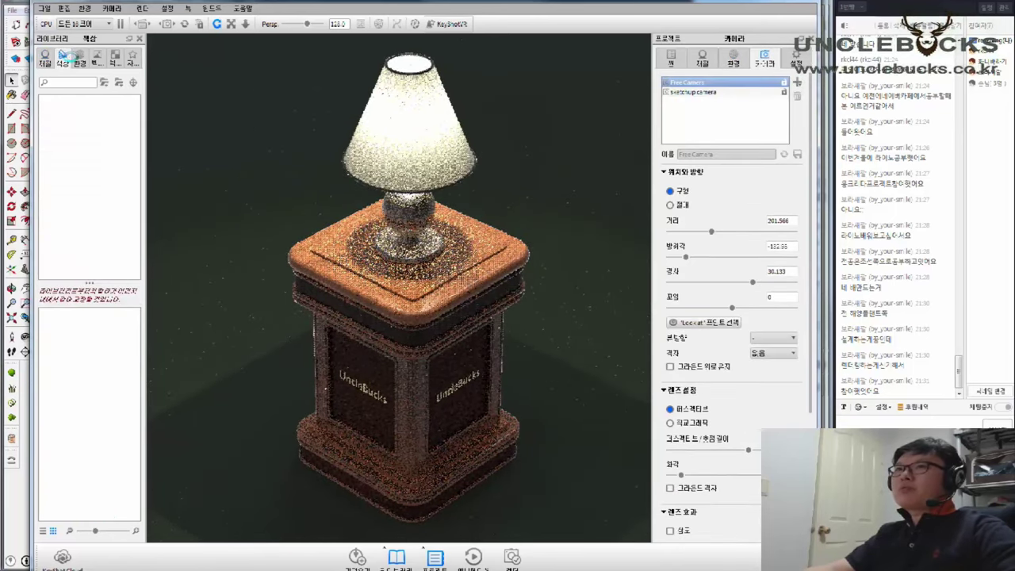
click(80, 58)
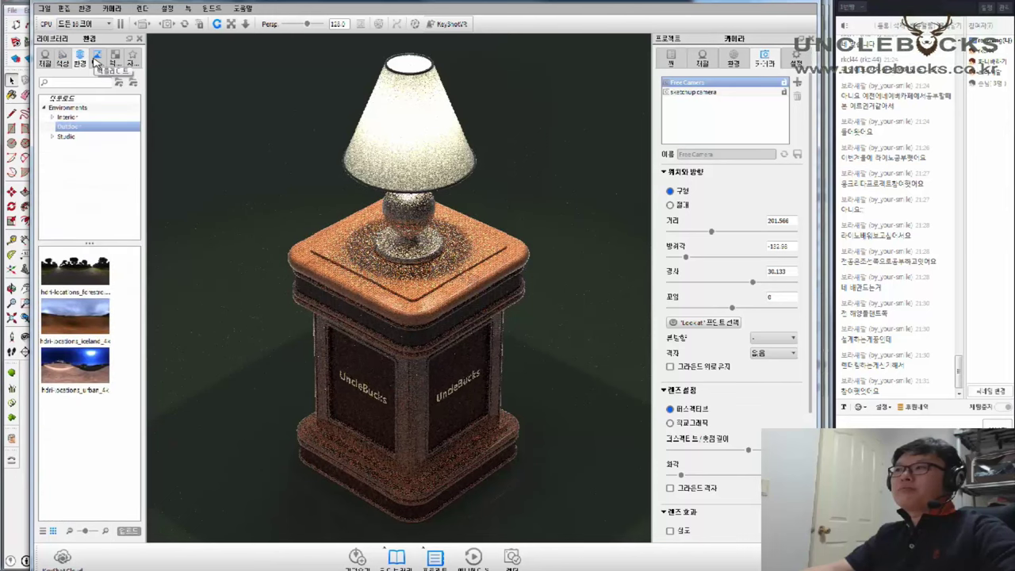
click(95, 58)
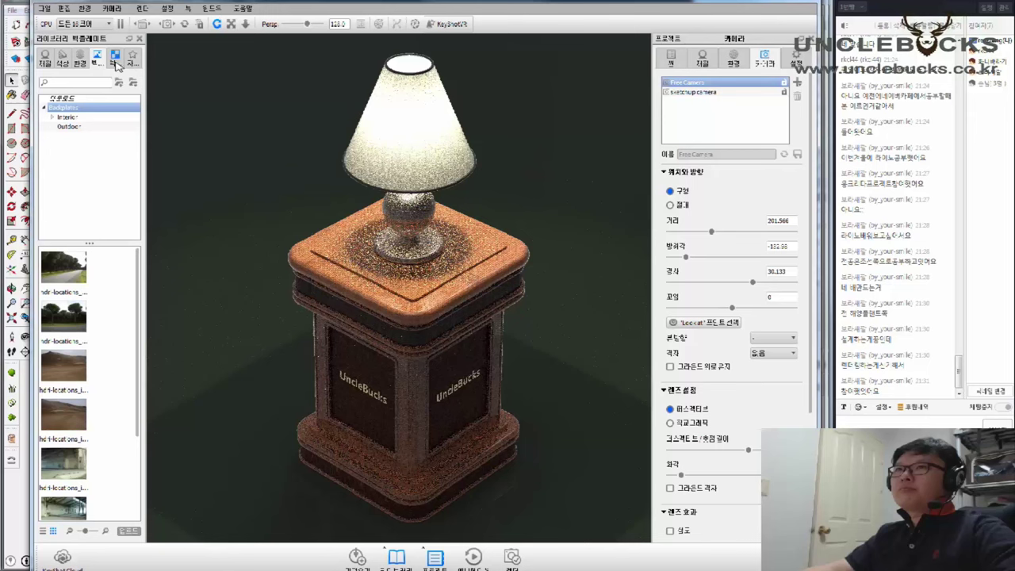
click(115, 61)
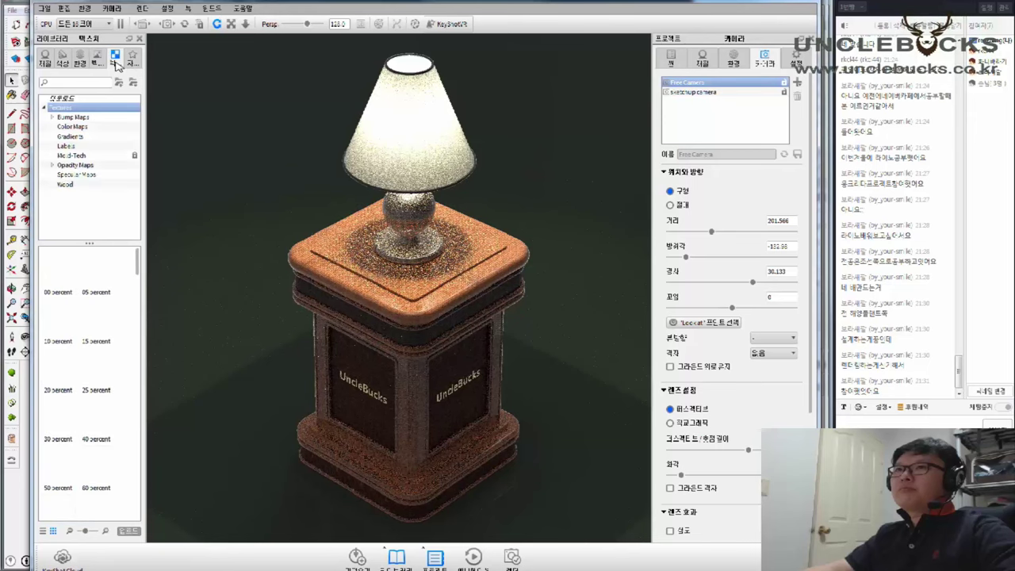
click(133, 63)
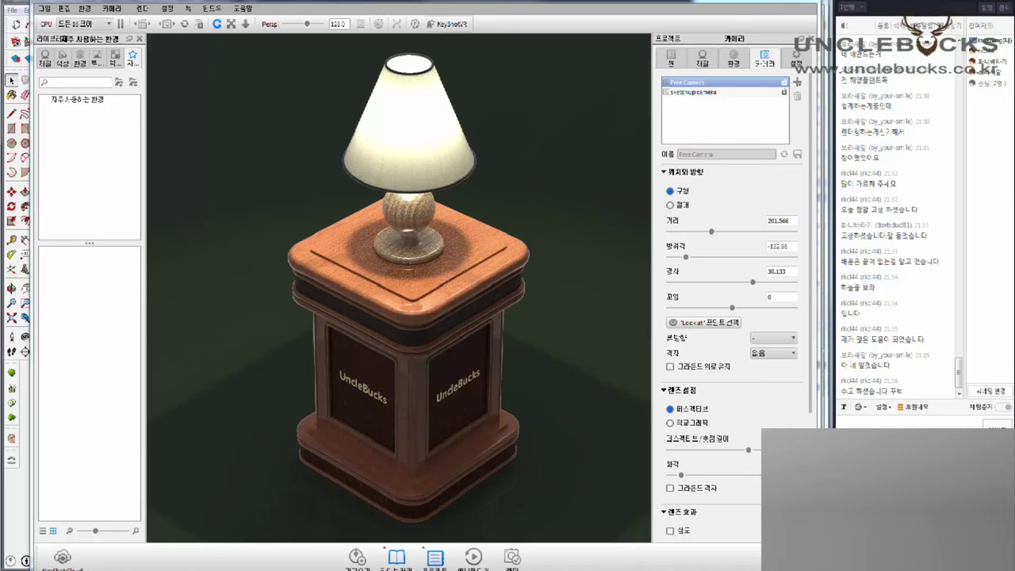
Post a Korean thank-you message saying the broadcast has ended in the live chat
click(885, 421)
text(흐)
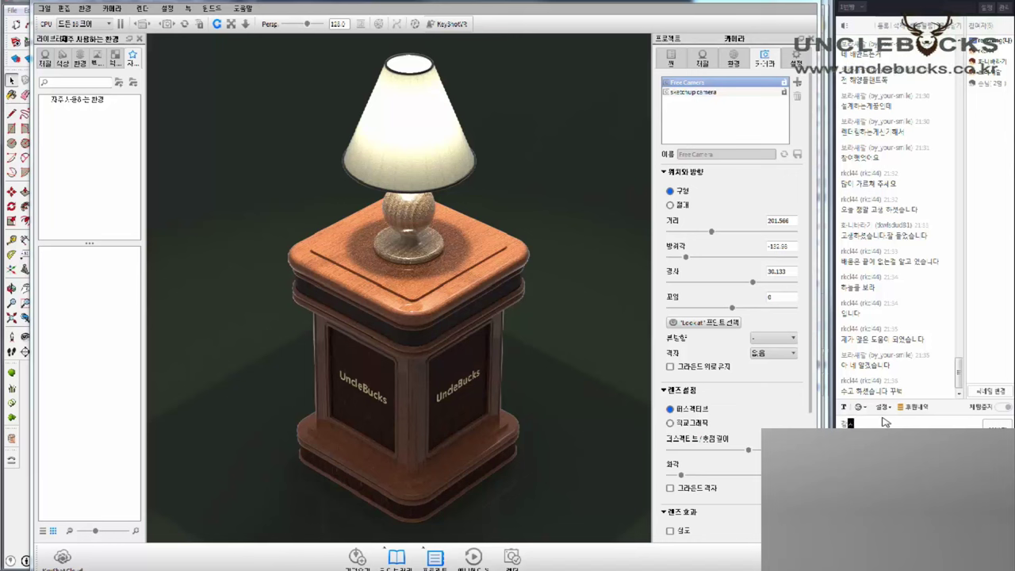
text(사합니다~)
text(ㅎ)
text(료하셨습니다)
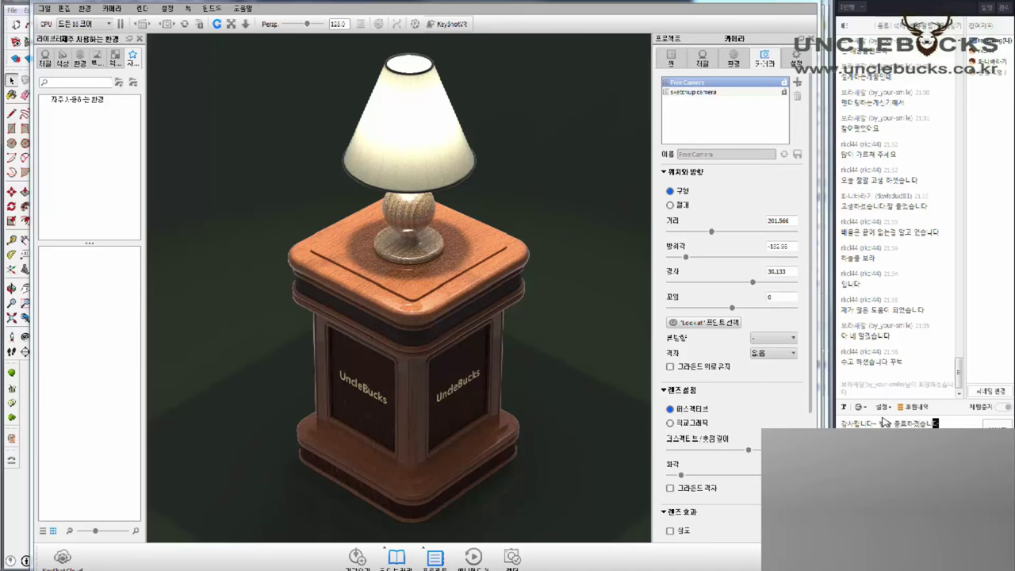
key(Return)
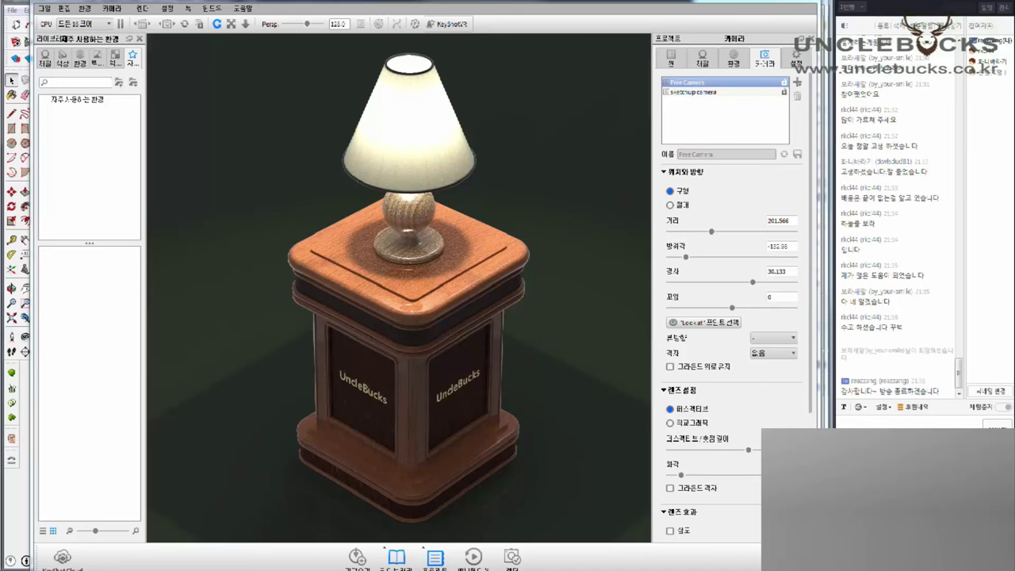